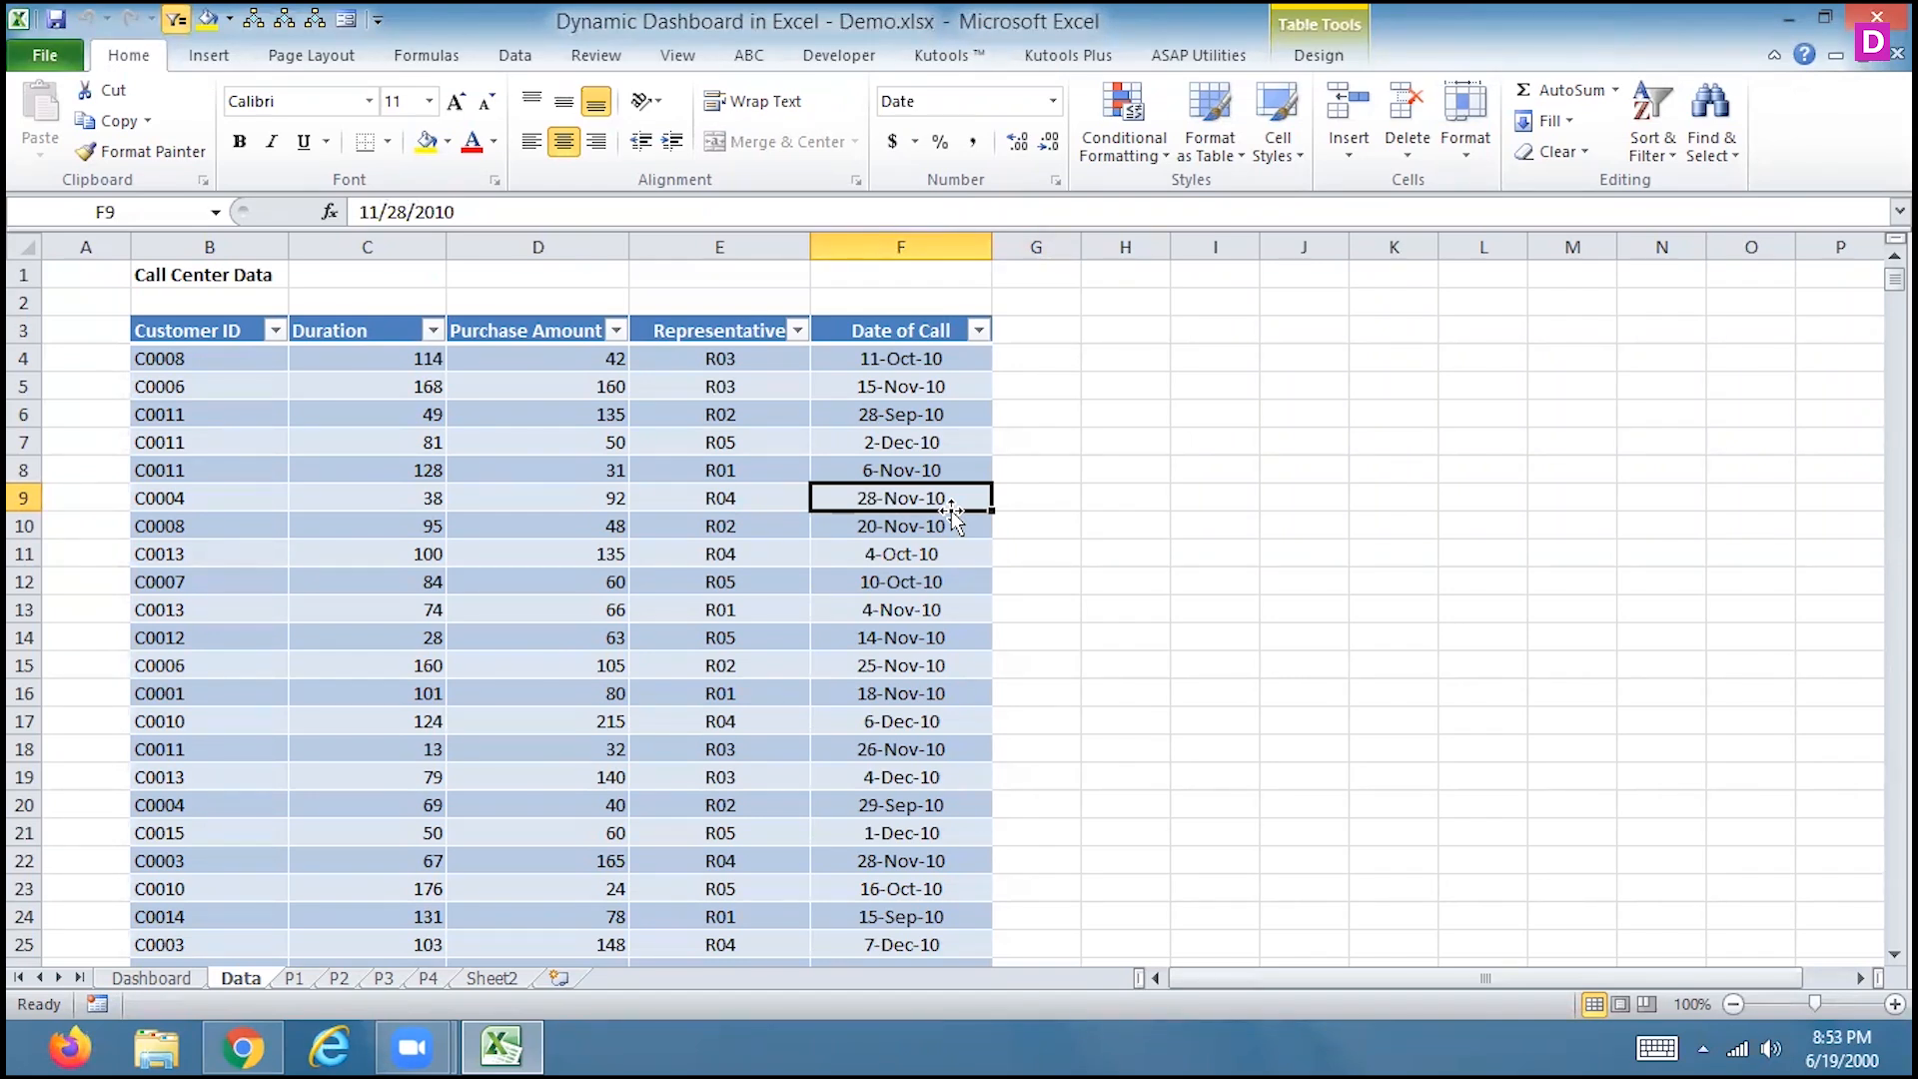
With the Call Center Data table showing, open the ASAP Utilities Sheets menu
left_click(1213, 58)
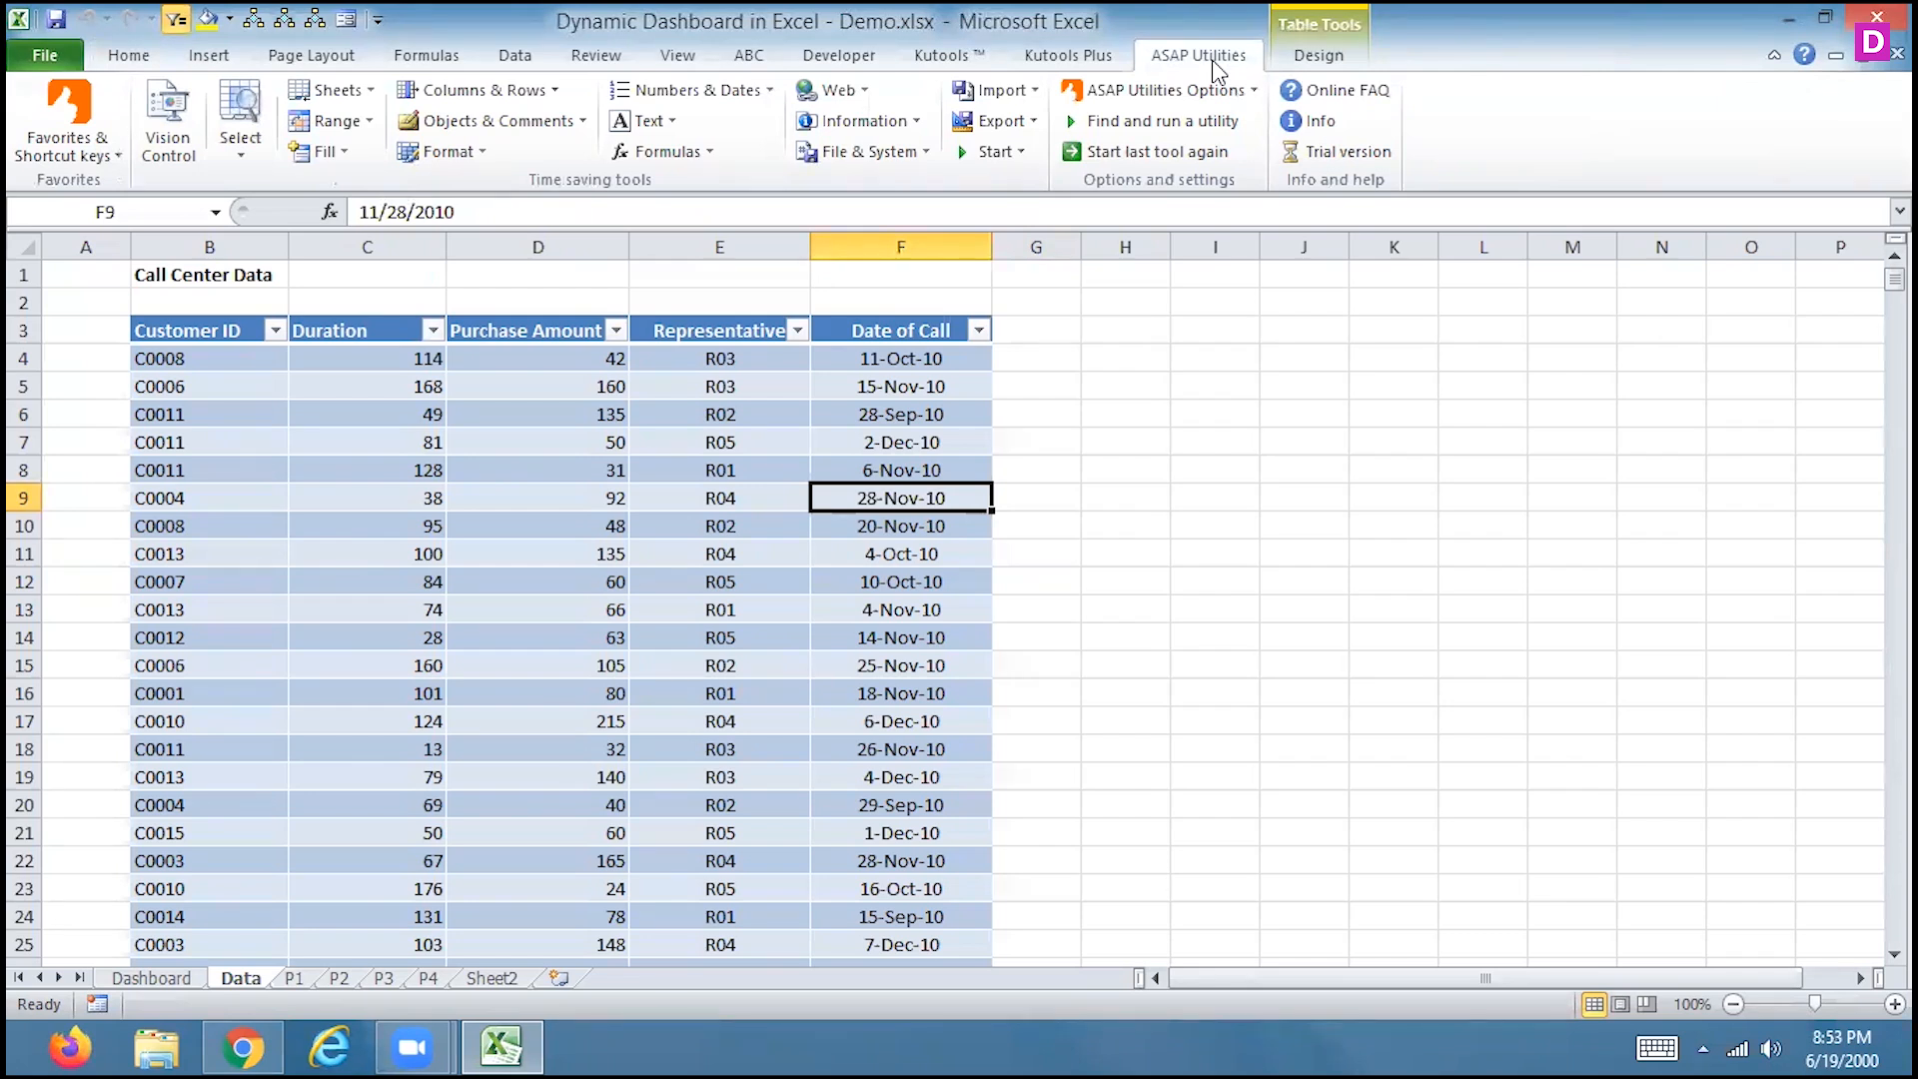
key("Up")
key("Up")
key("Up")
key("Up")
key("Up")
key("Up")
key("Left")
key("Left")
key("Left")
key("Left")
key("Left")
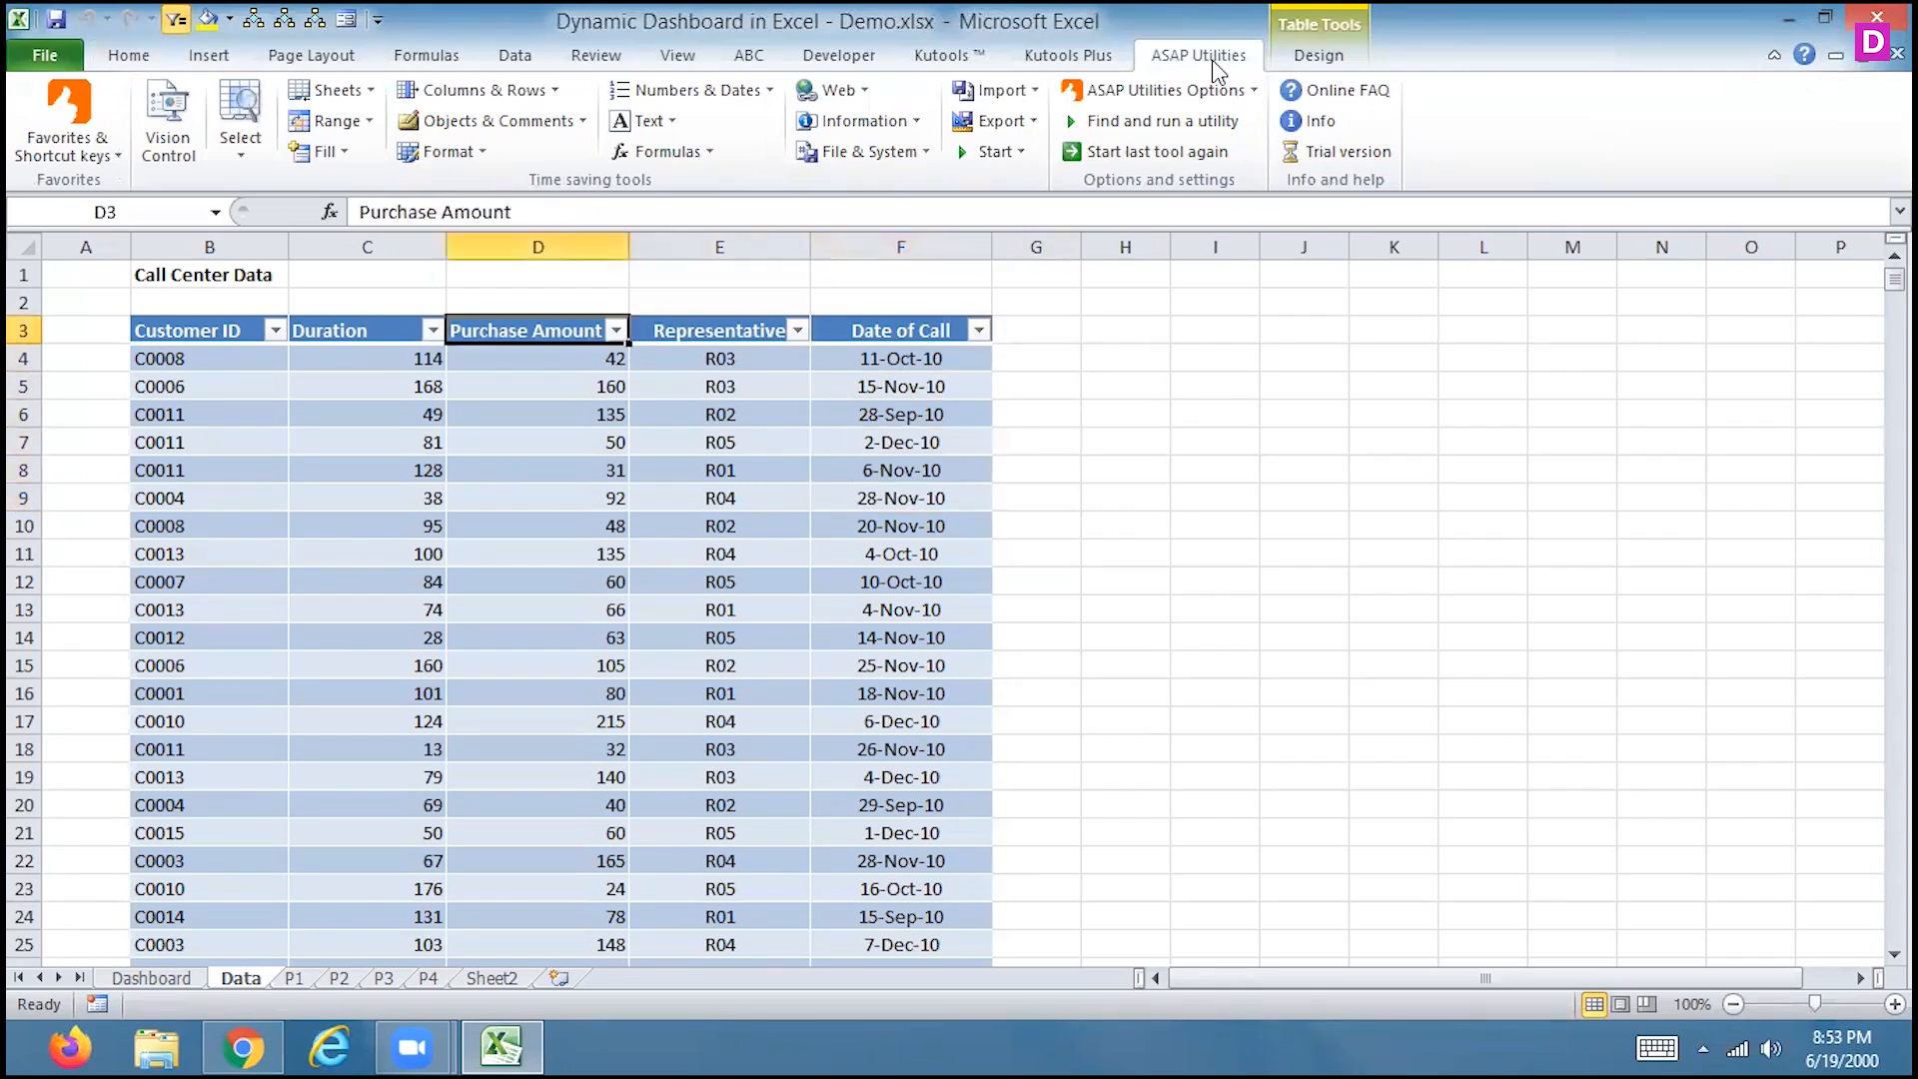
key("Right")
key("Right")
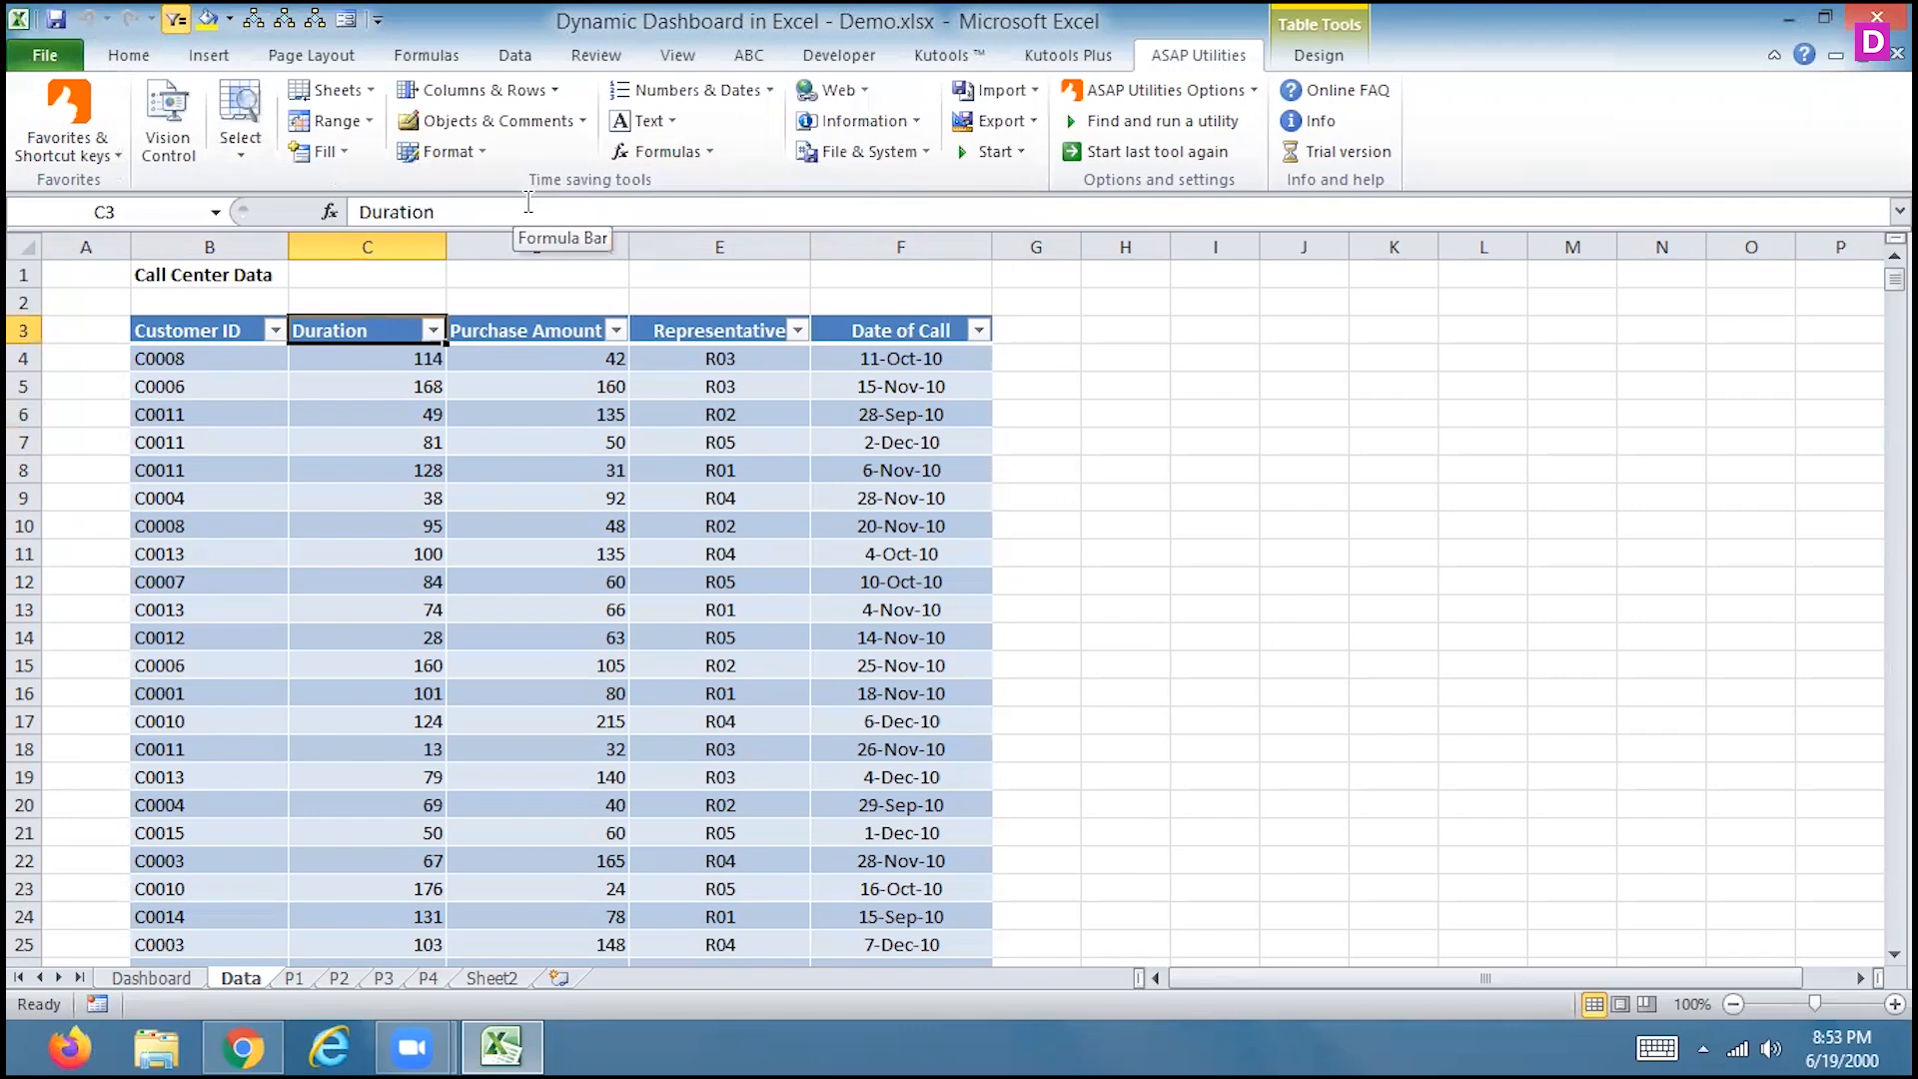
left_click(369, 91)
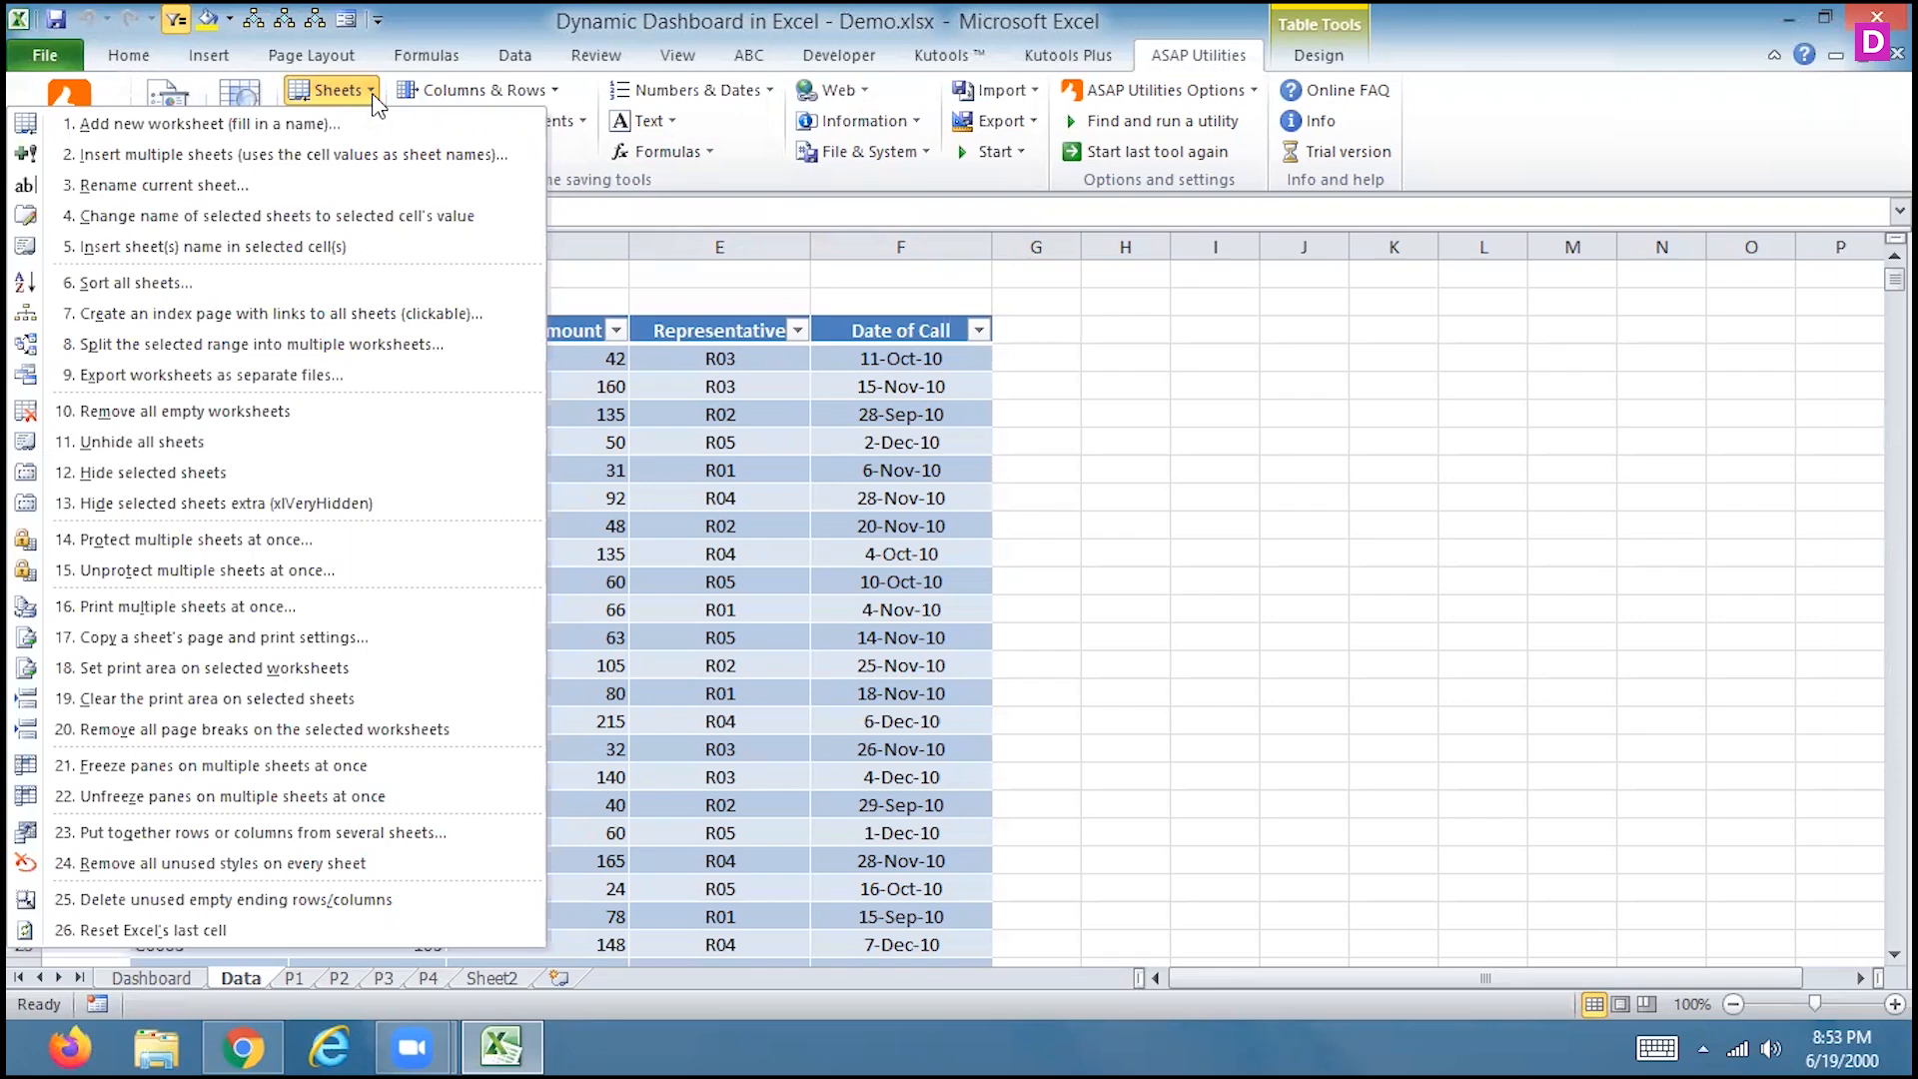
Add a new blank worksheet named 'excel' via ASAP Utilities' Add new worksheet
left_click(339, 124)
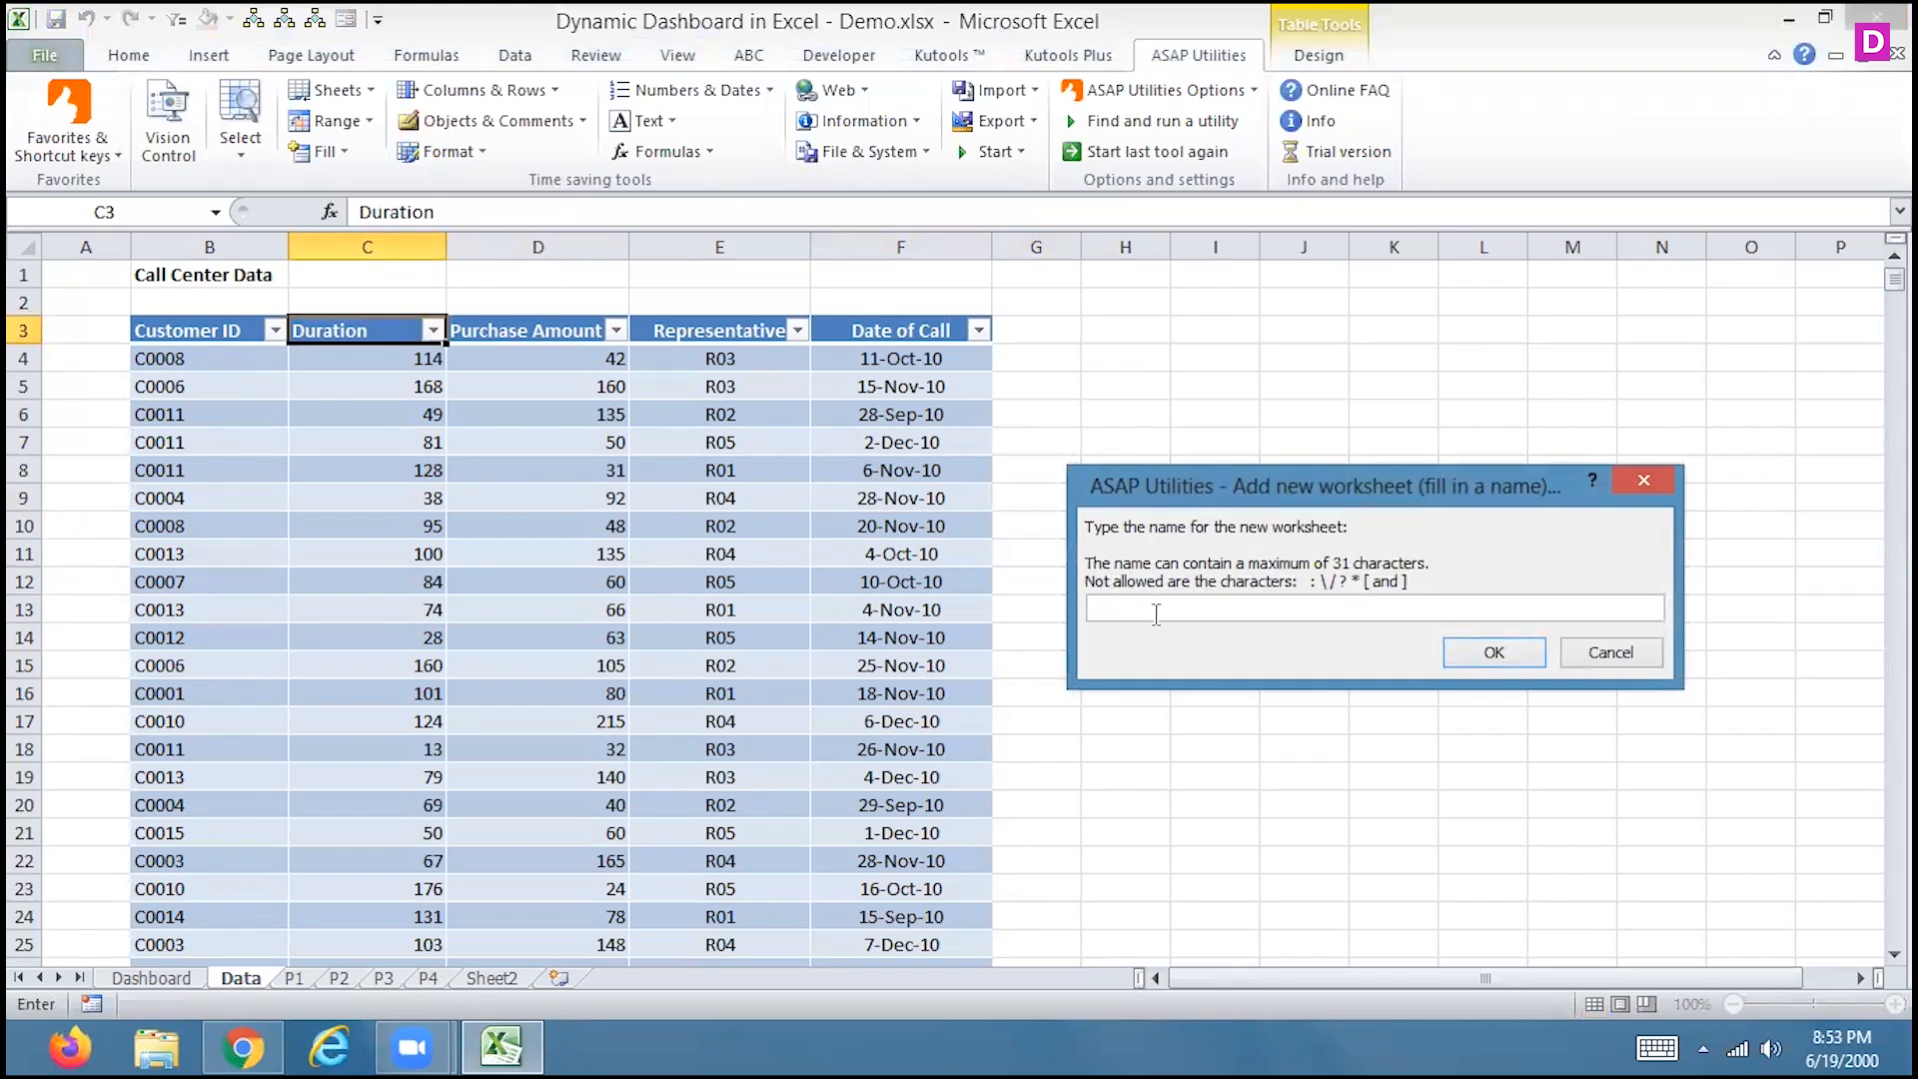
type("excel")
left_click(1495, 653)
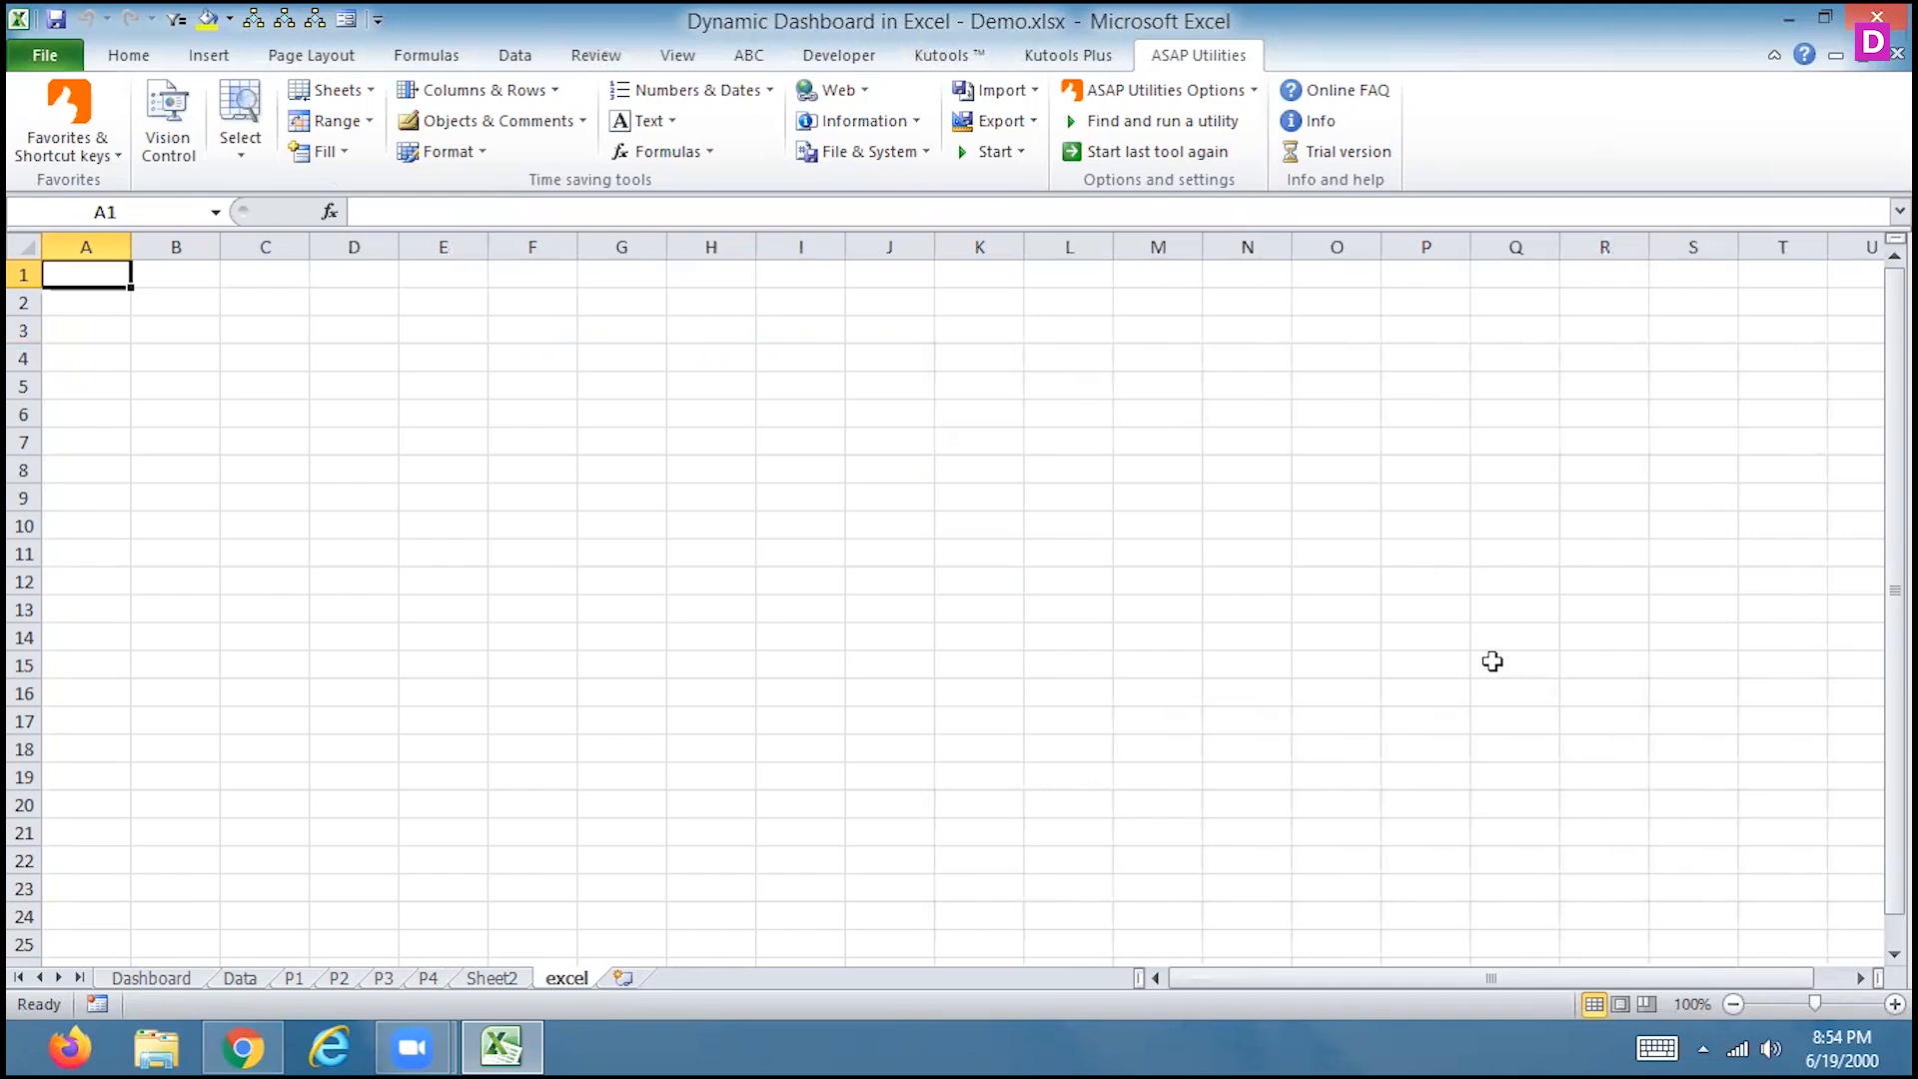
right_click(561, 975)
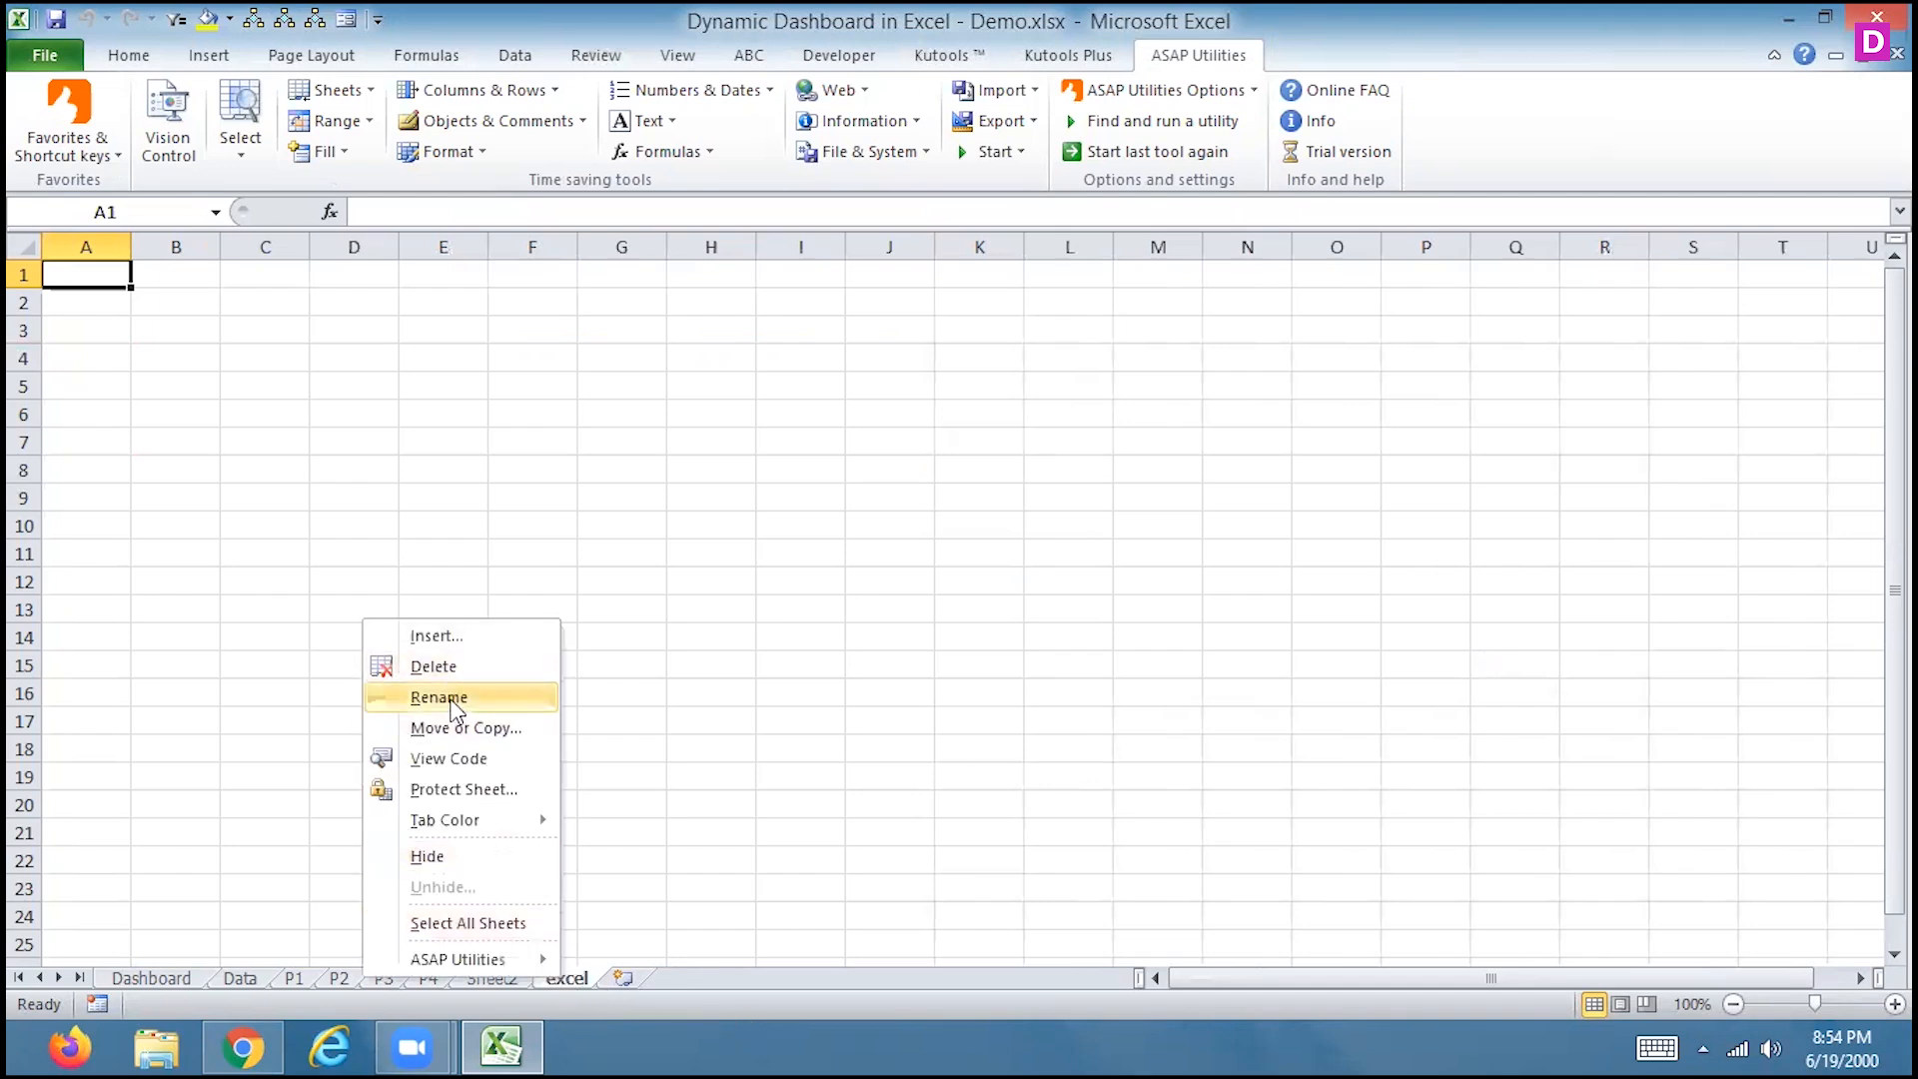
Delete the 'excel' worksheet and return to the Data sheet
left_click(433, 665)
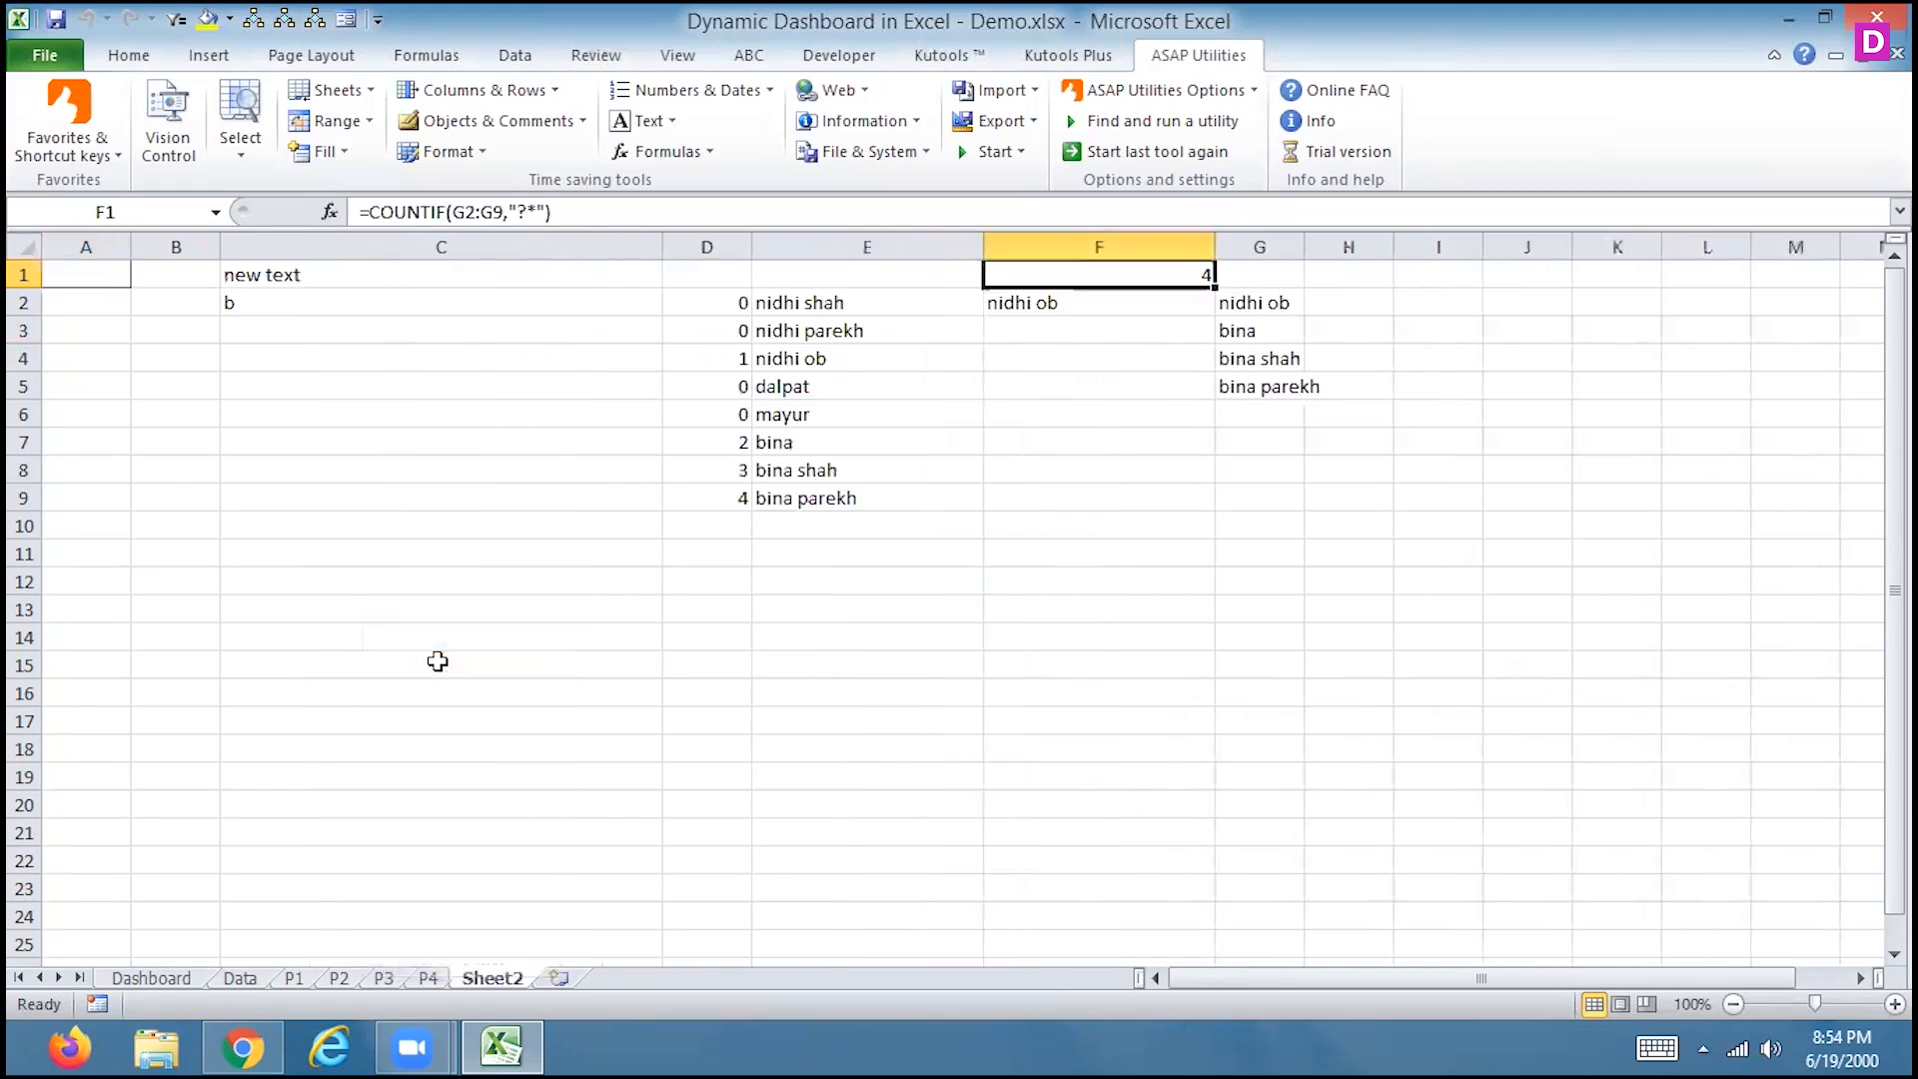
left_click(364, 92)
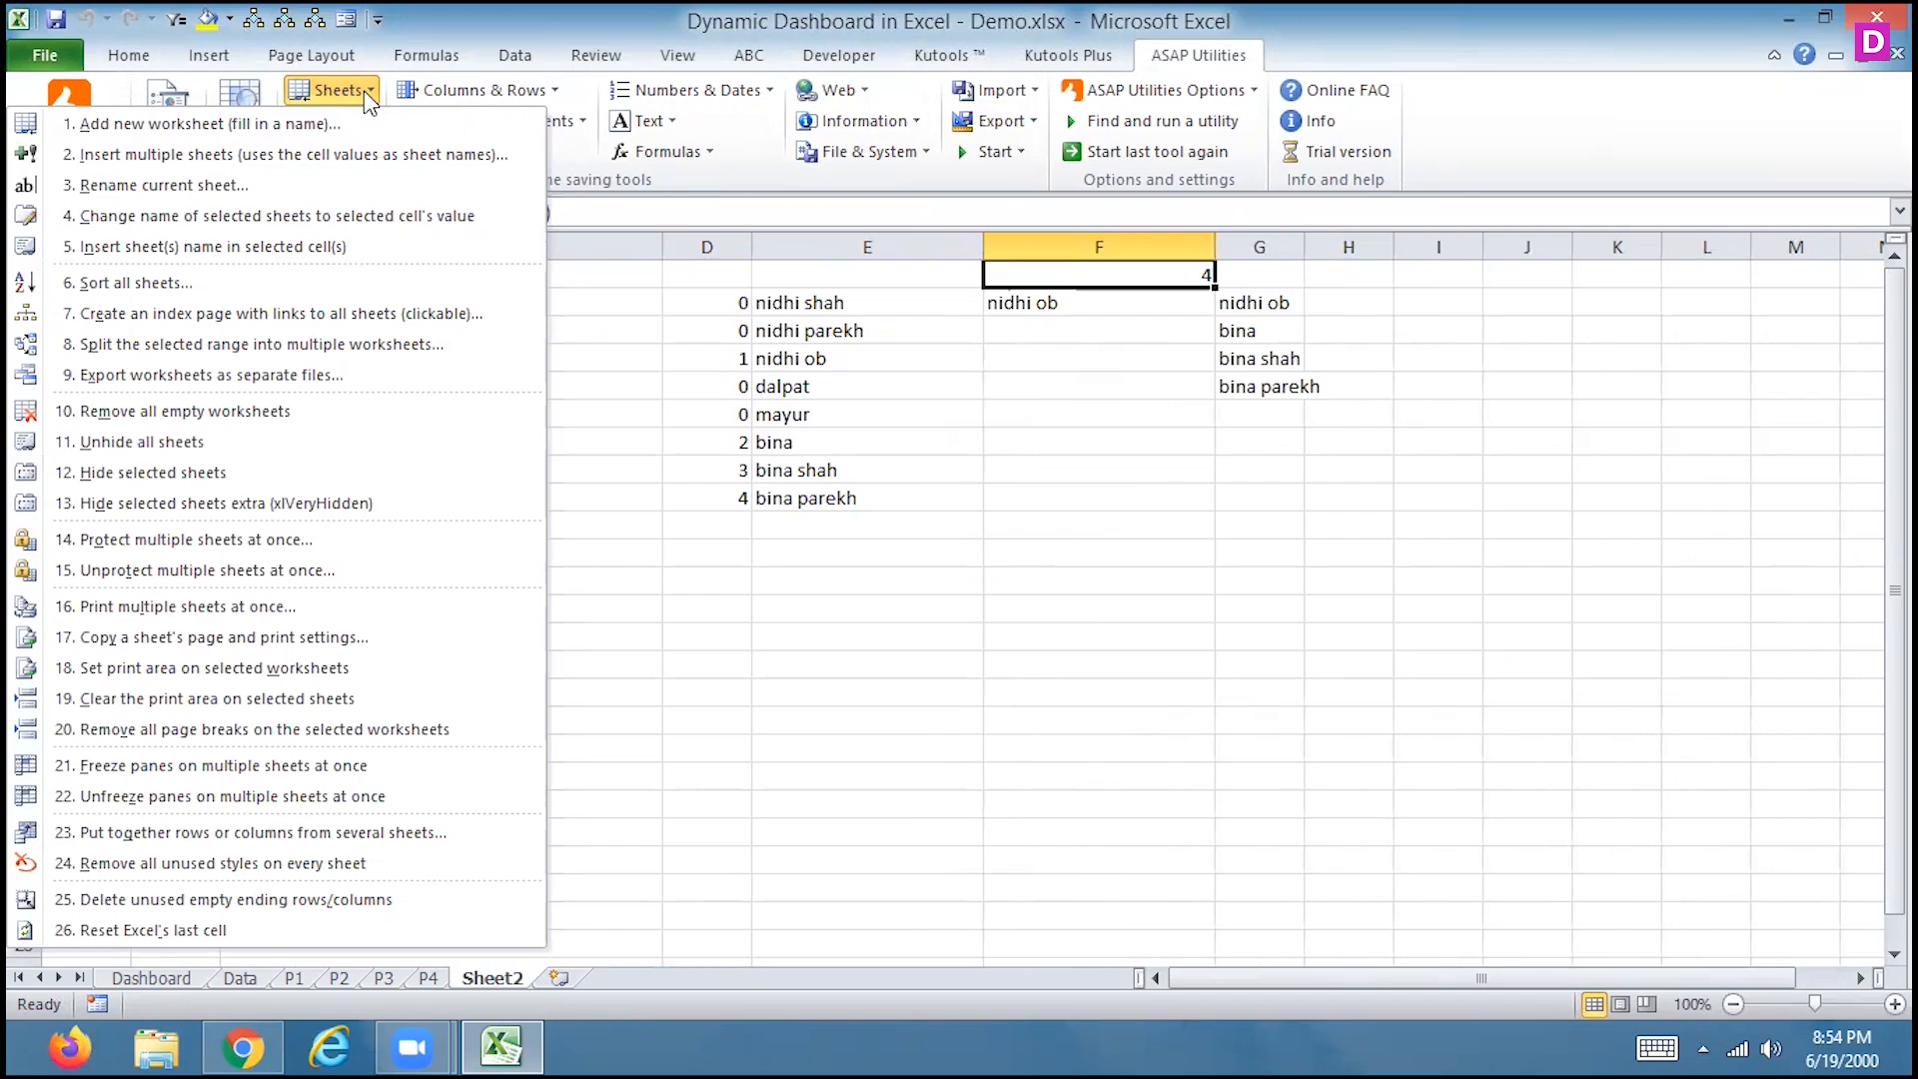
left_click(575, 345)
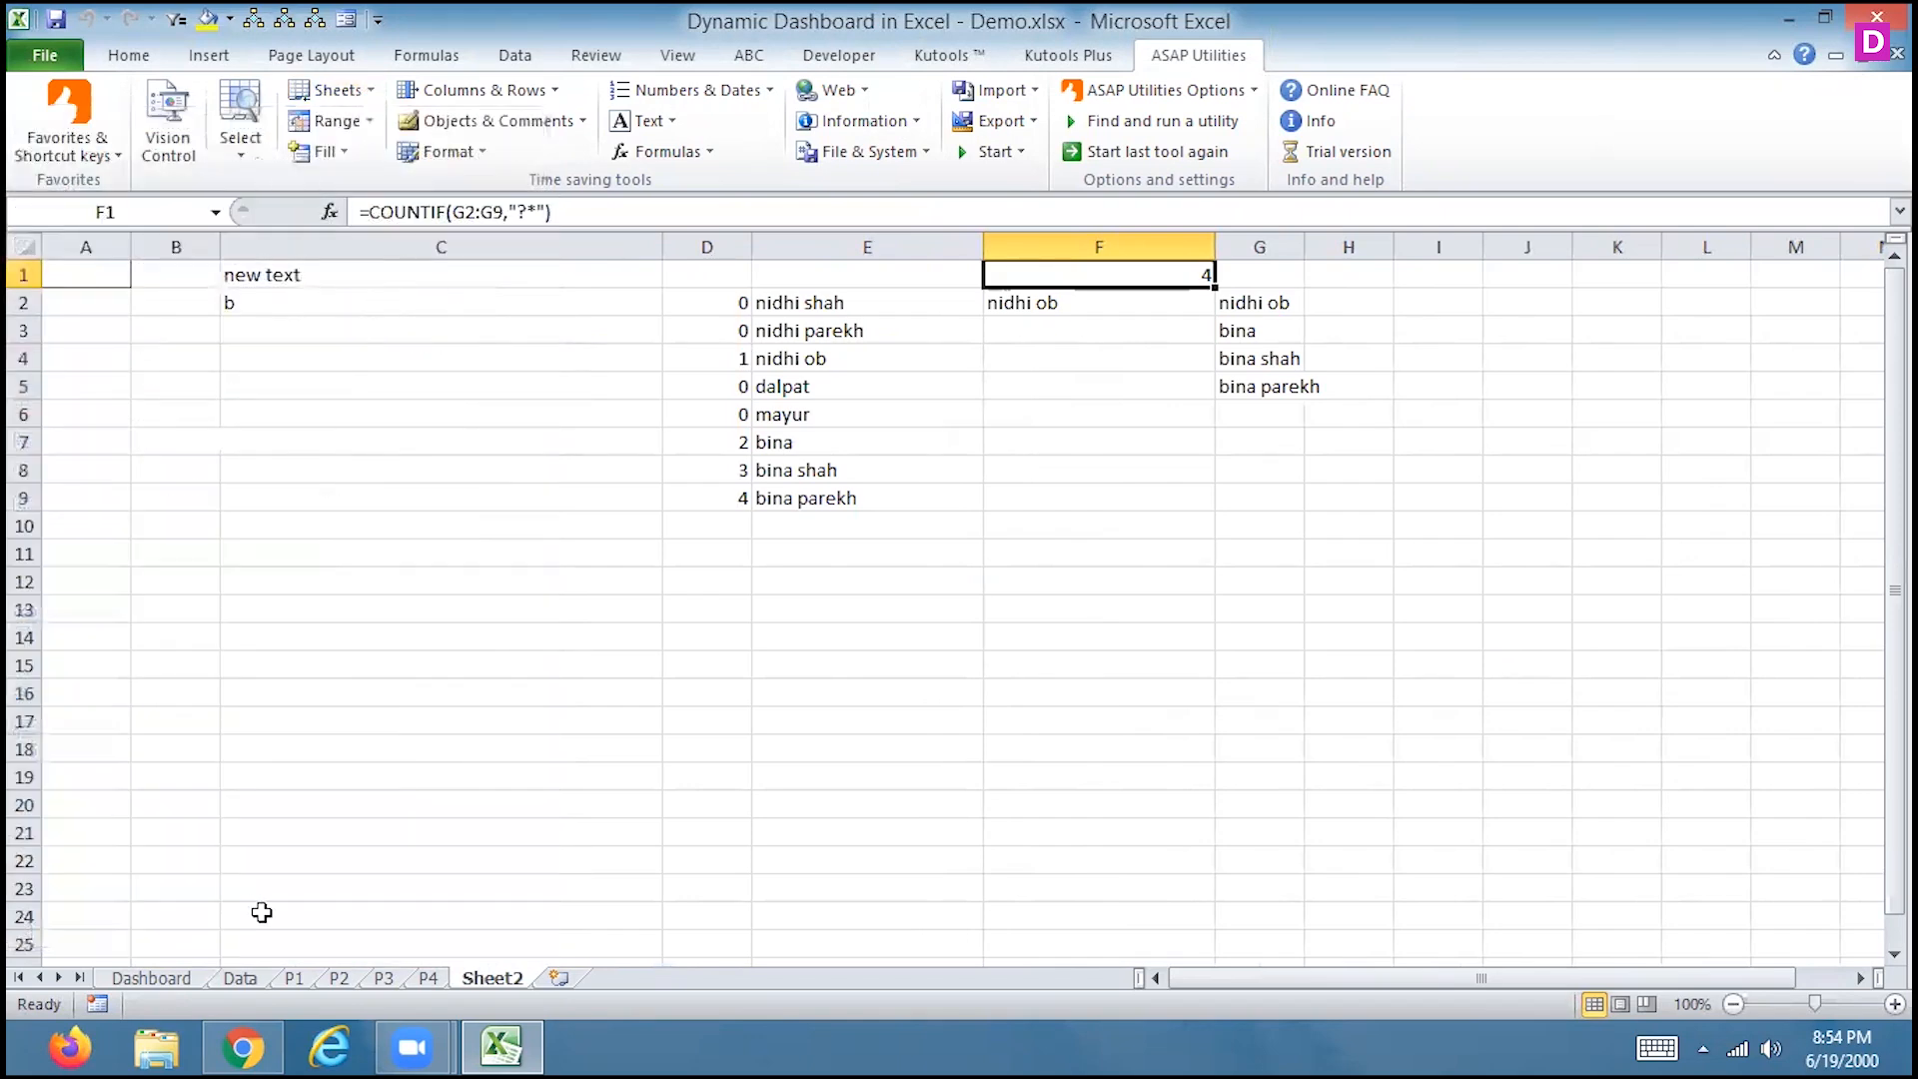
left_click(234, 983)
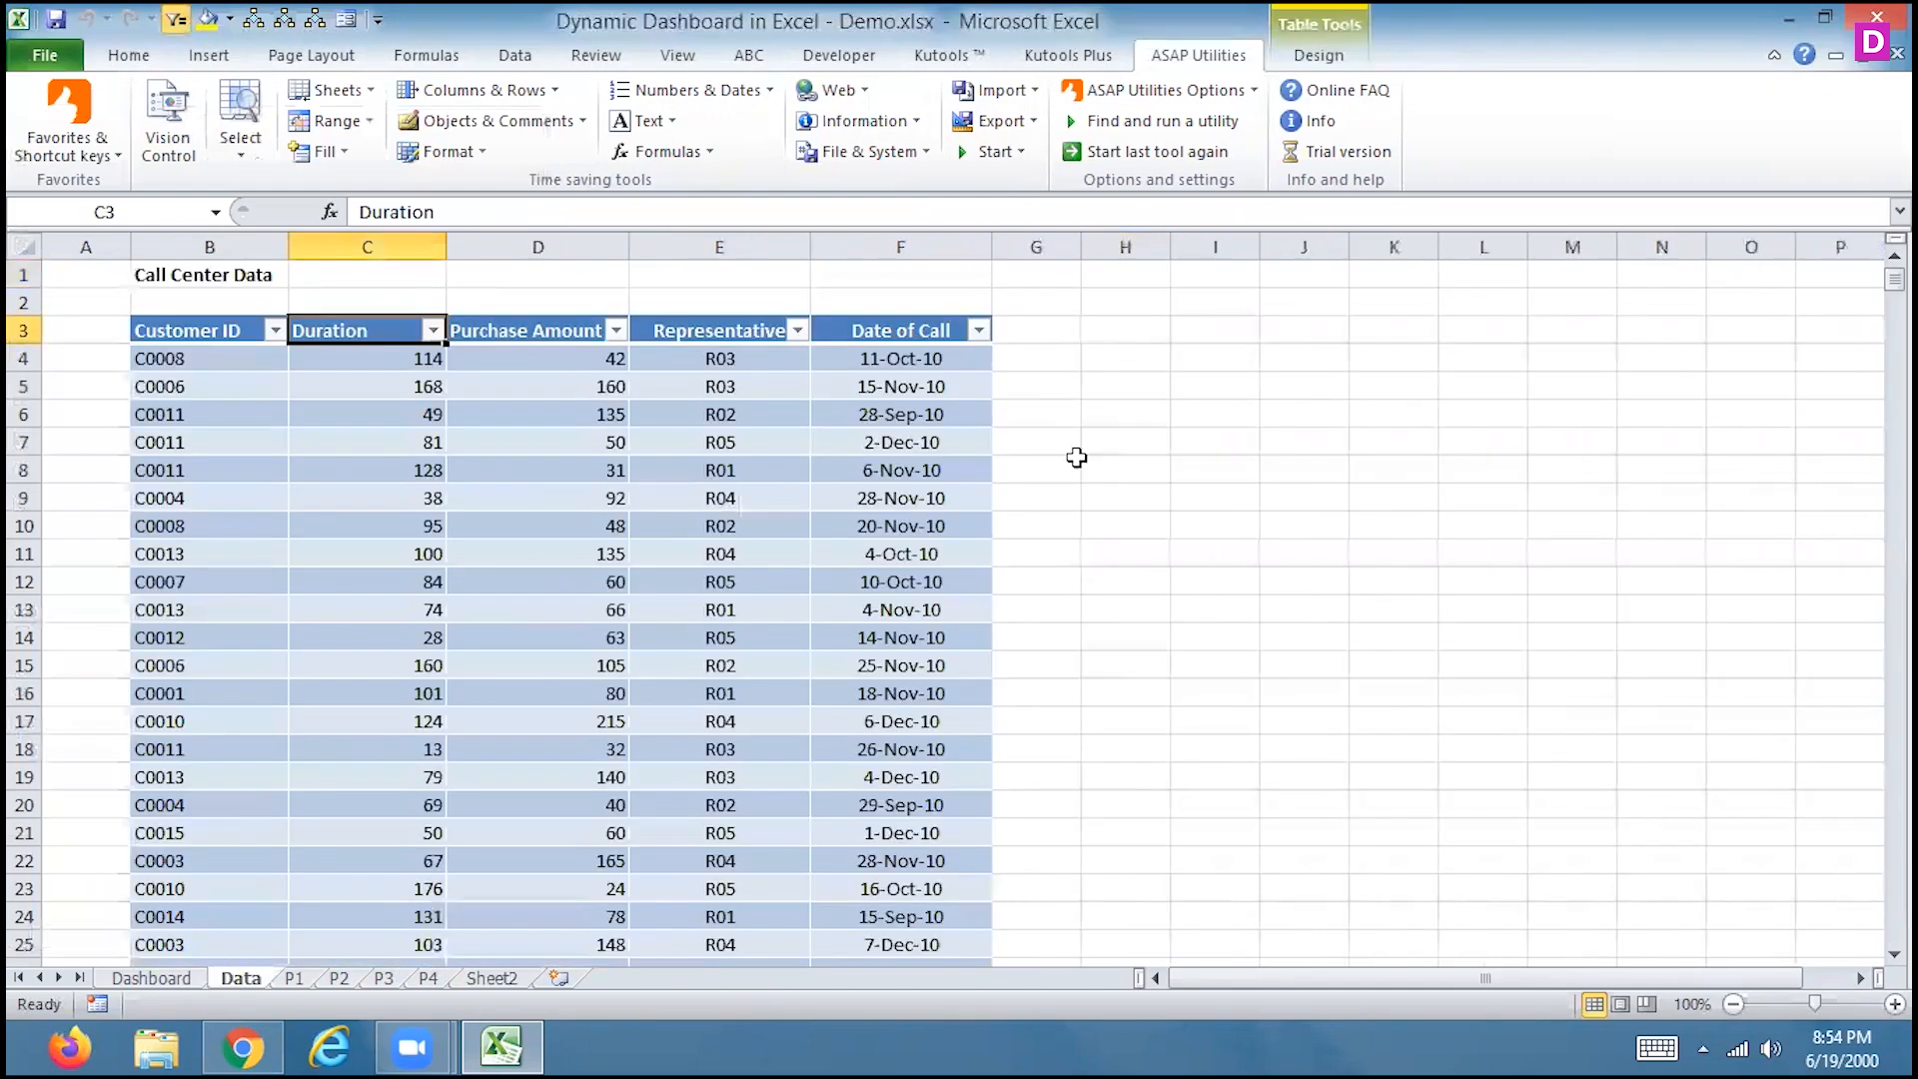
Enter excel-day1 in cell I5 and excel-day2 in cell I6
left_click(1173, 387)
type("e")
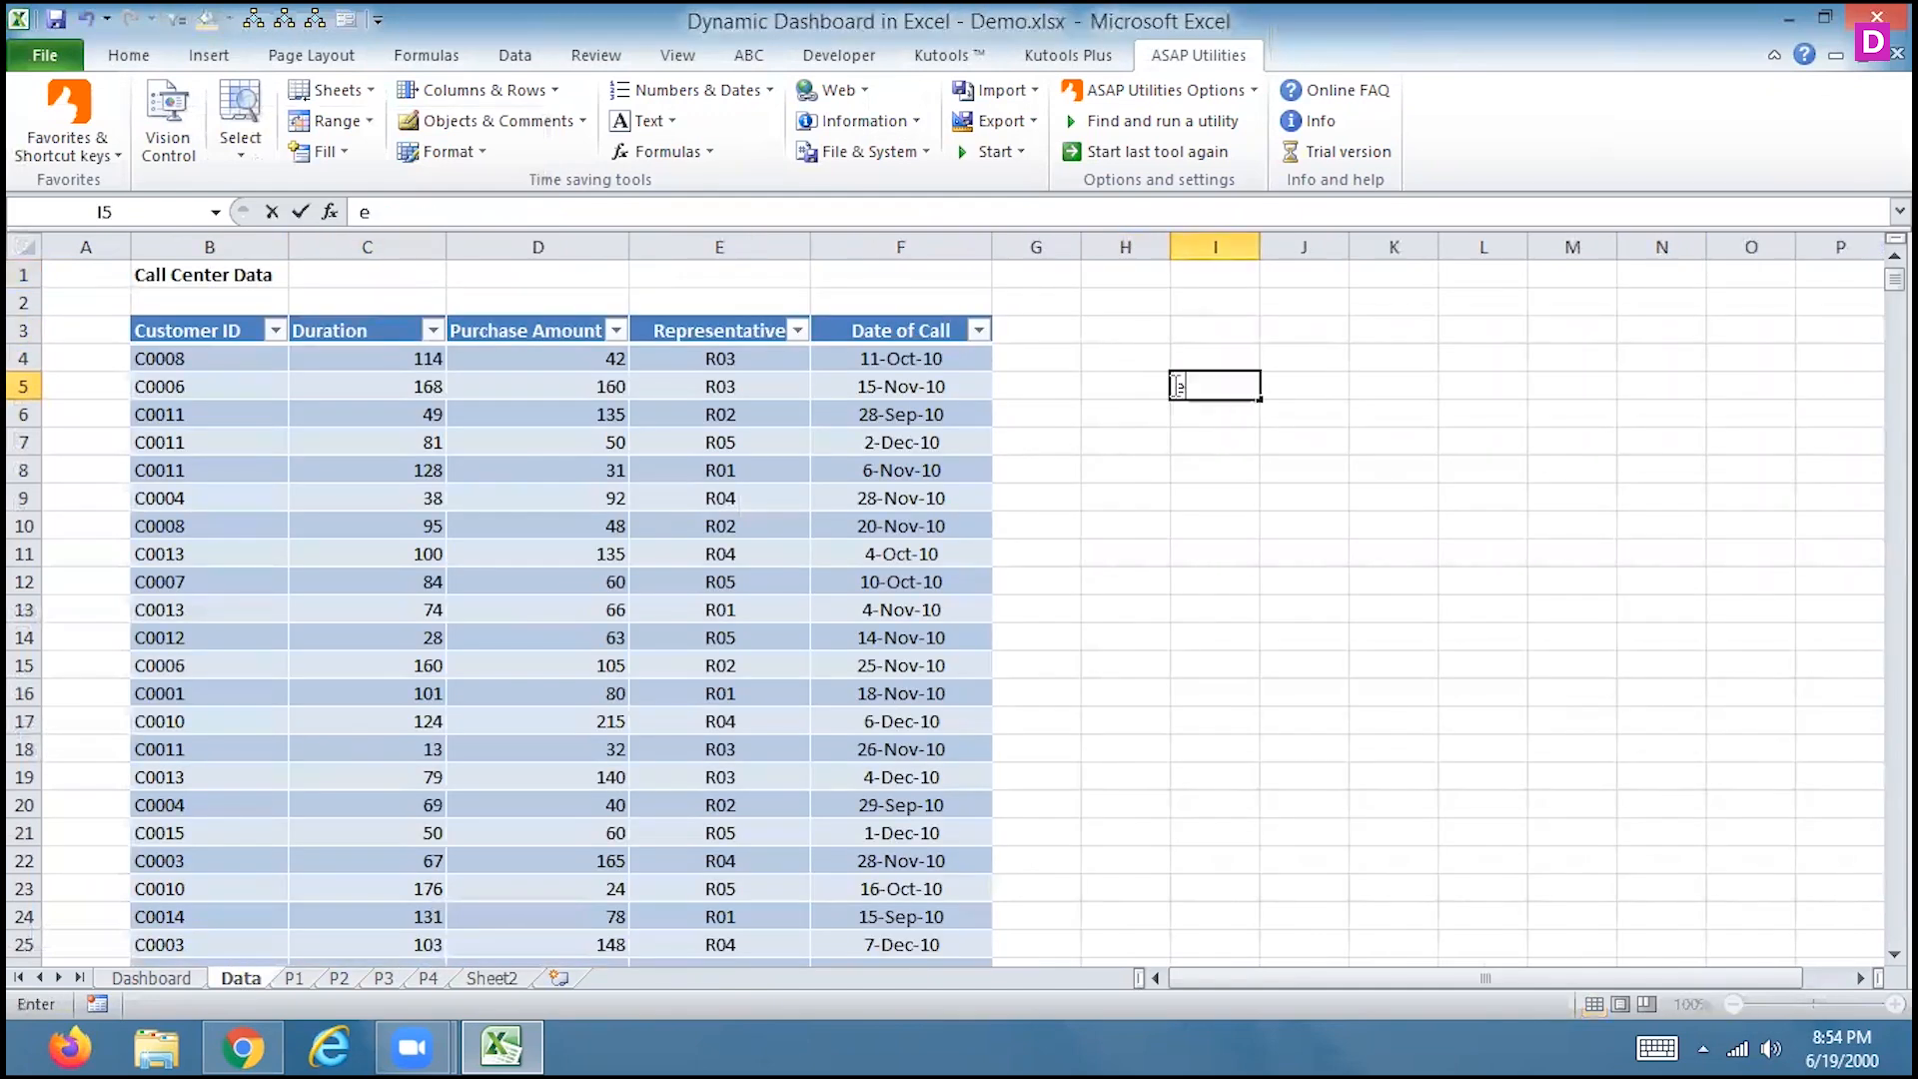
type("xcel-day1")
key("Return")
type("excel-day2")
key("Return")
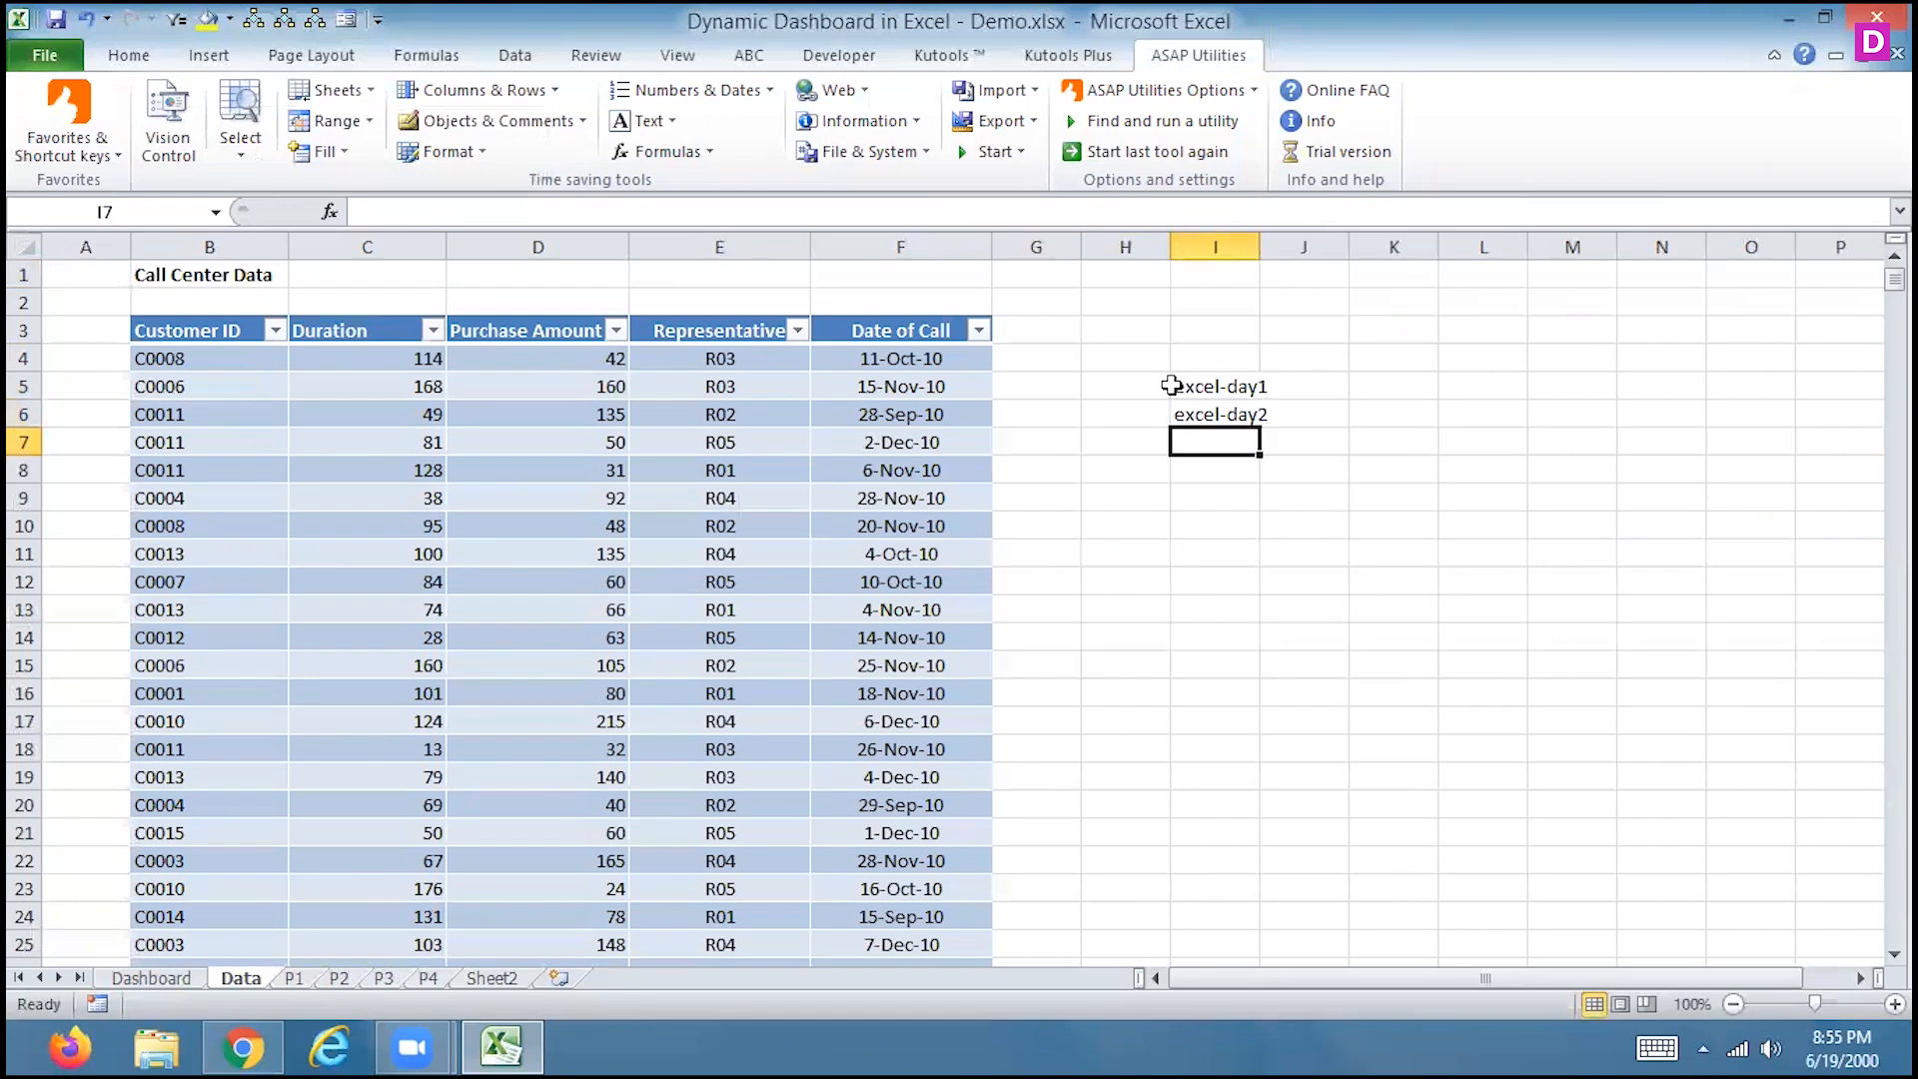
key("Up")
Enter excel-day3 in I7 and launch Insert multiple sheets with I5 selected
left_click(1173, 387)
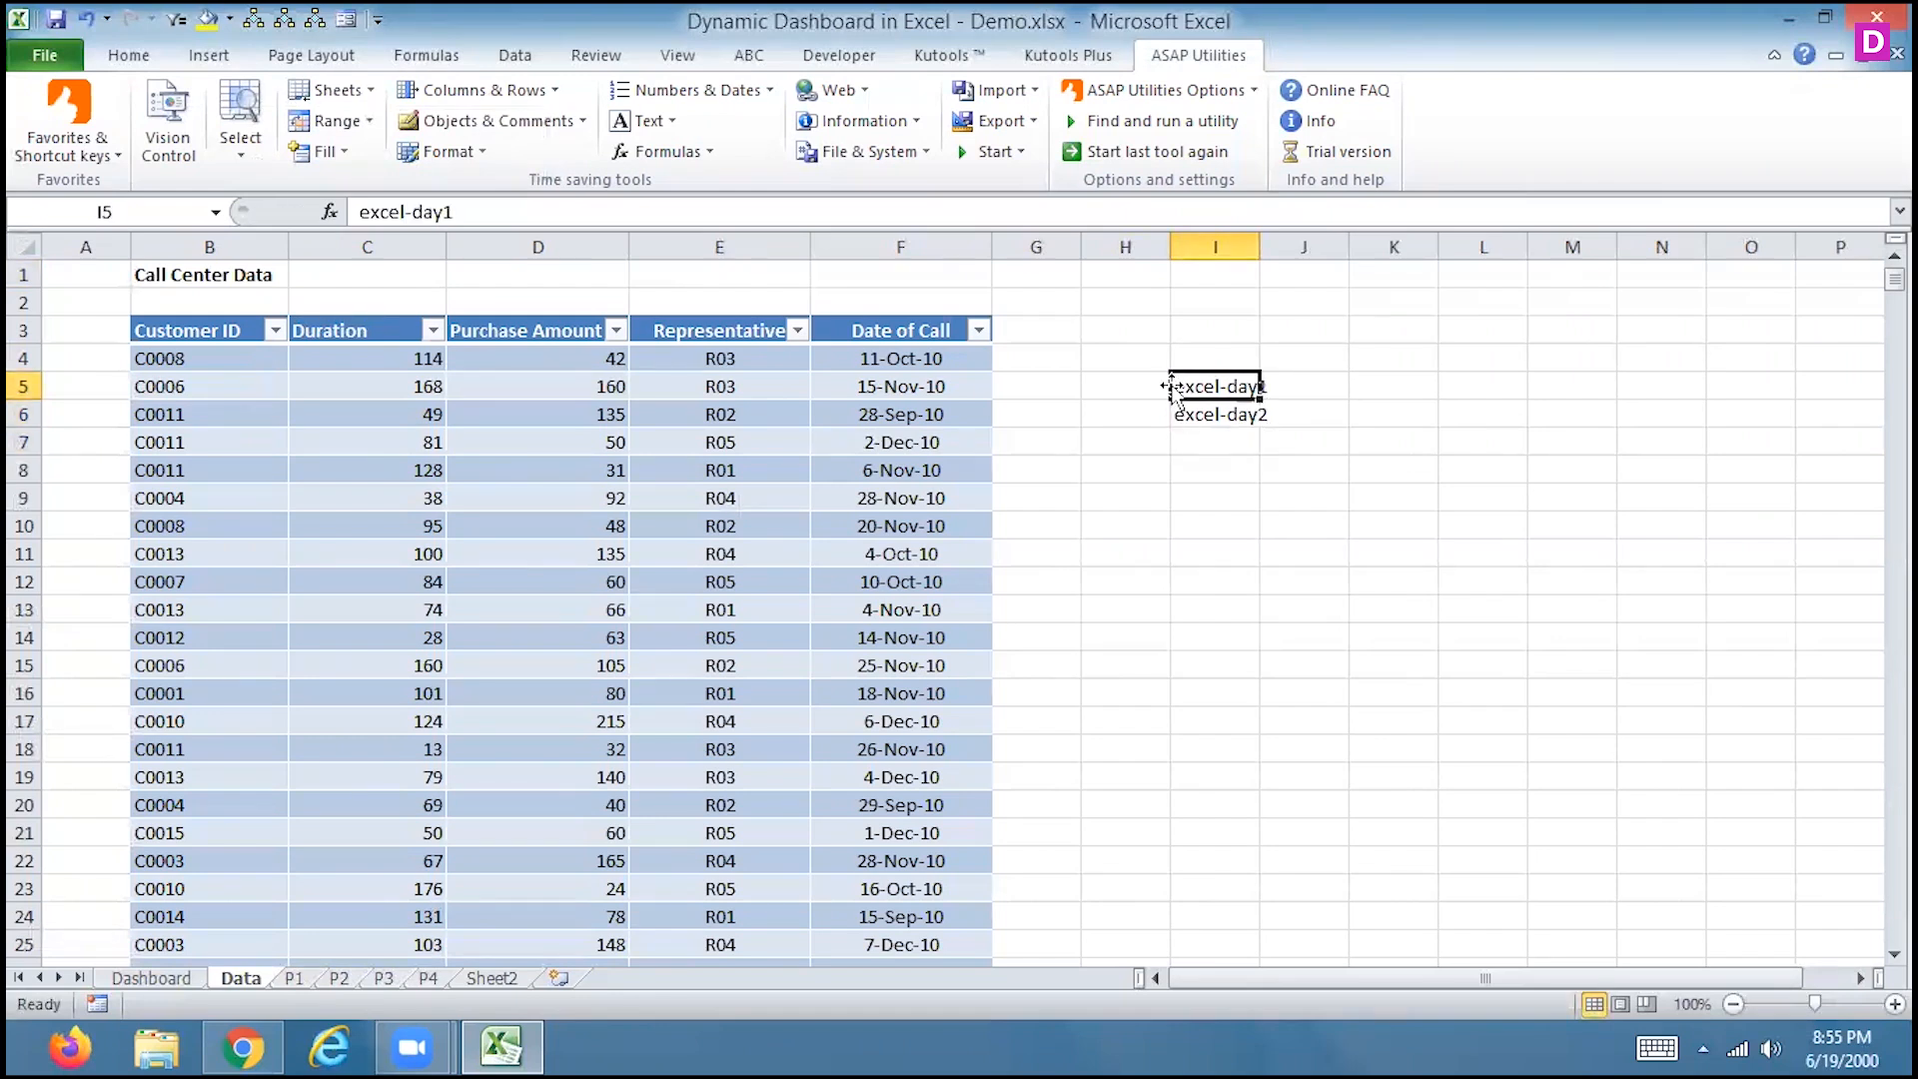
key("Down")
key("Down")
type("excel-day3")
key("Return")
key("Up")
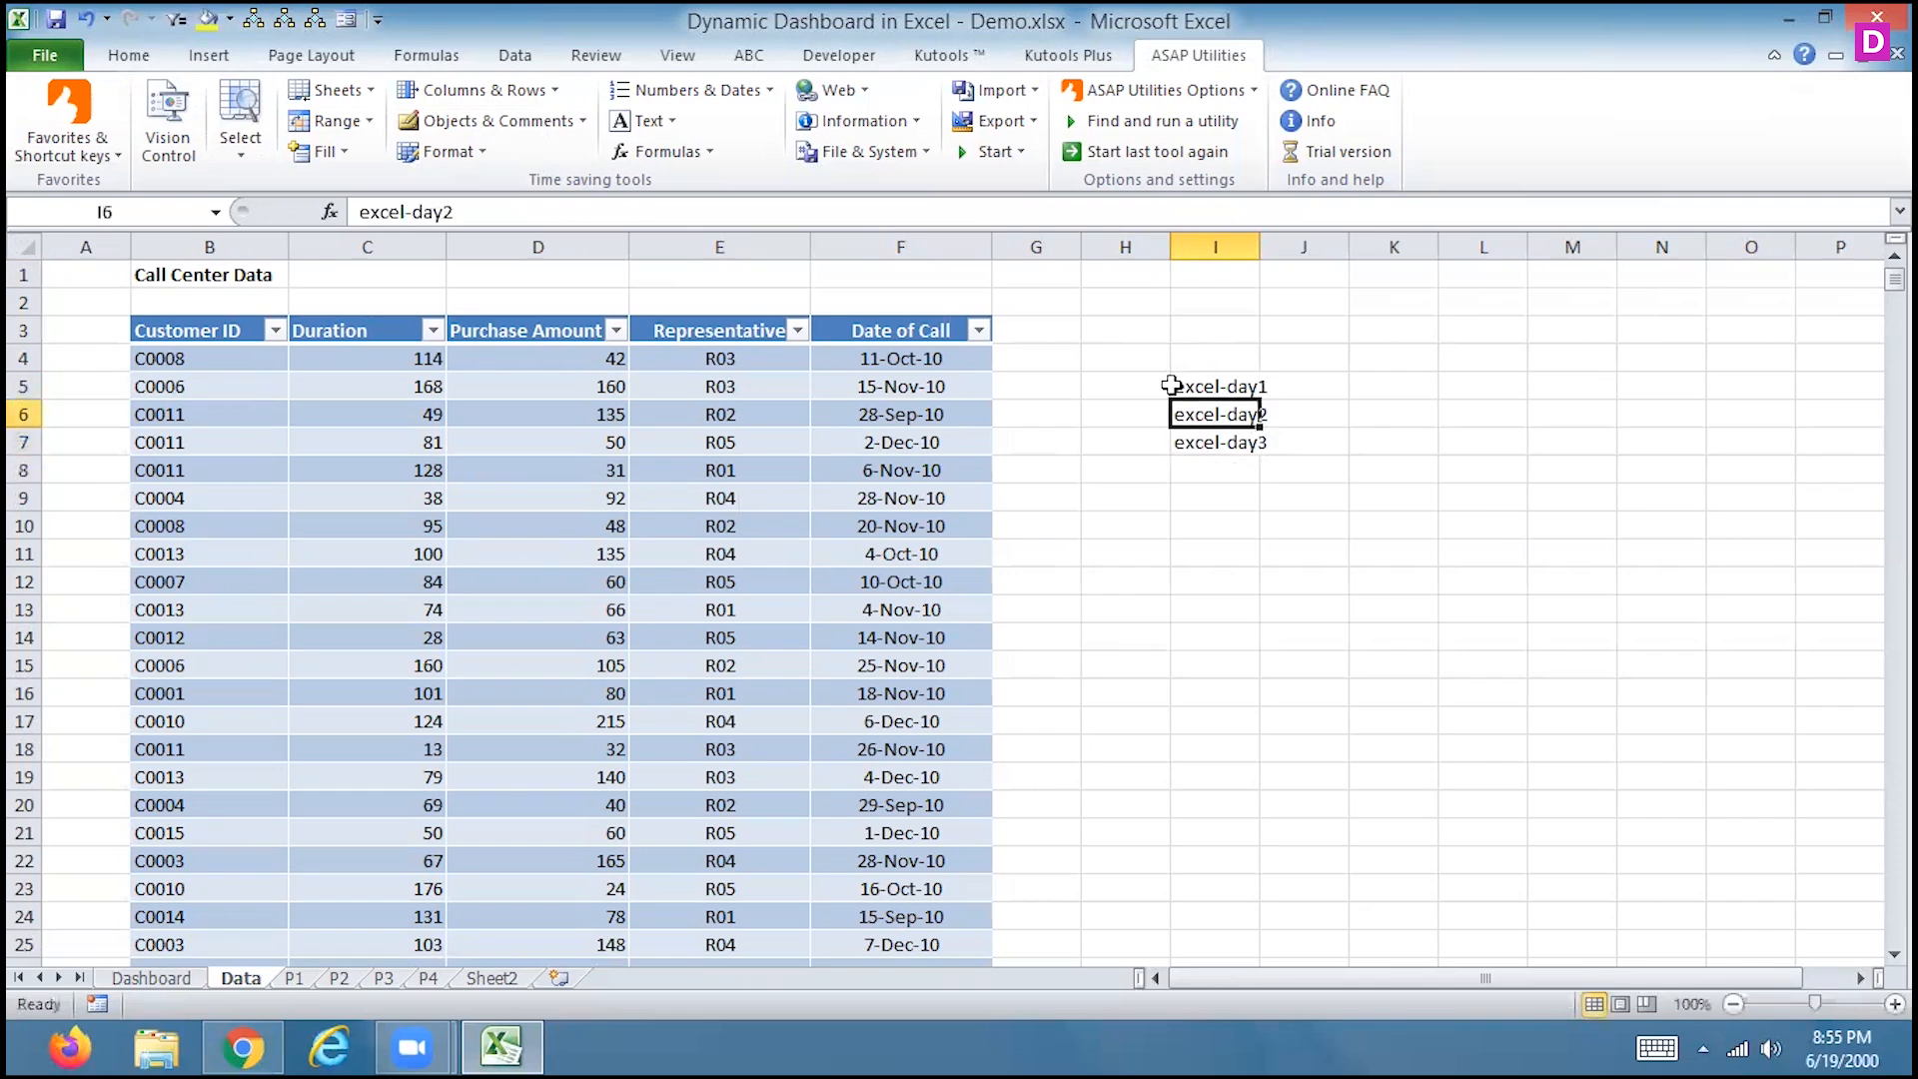
left_click(1170, 385)
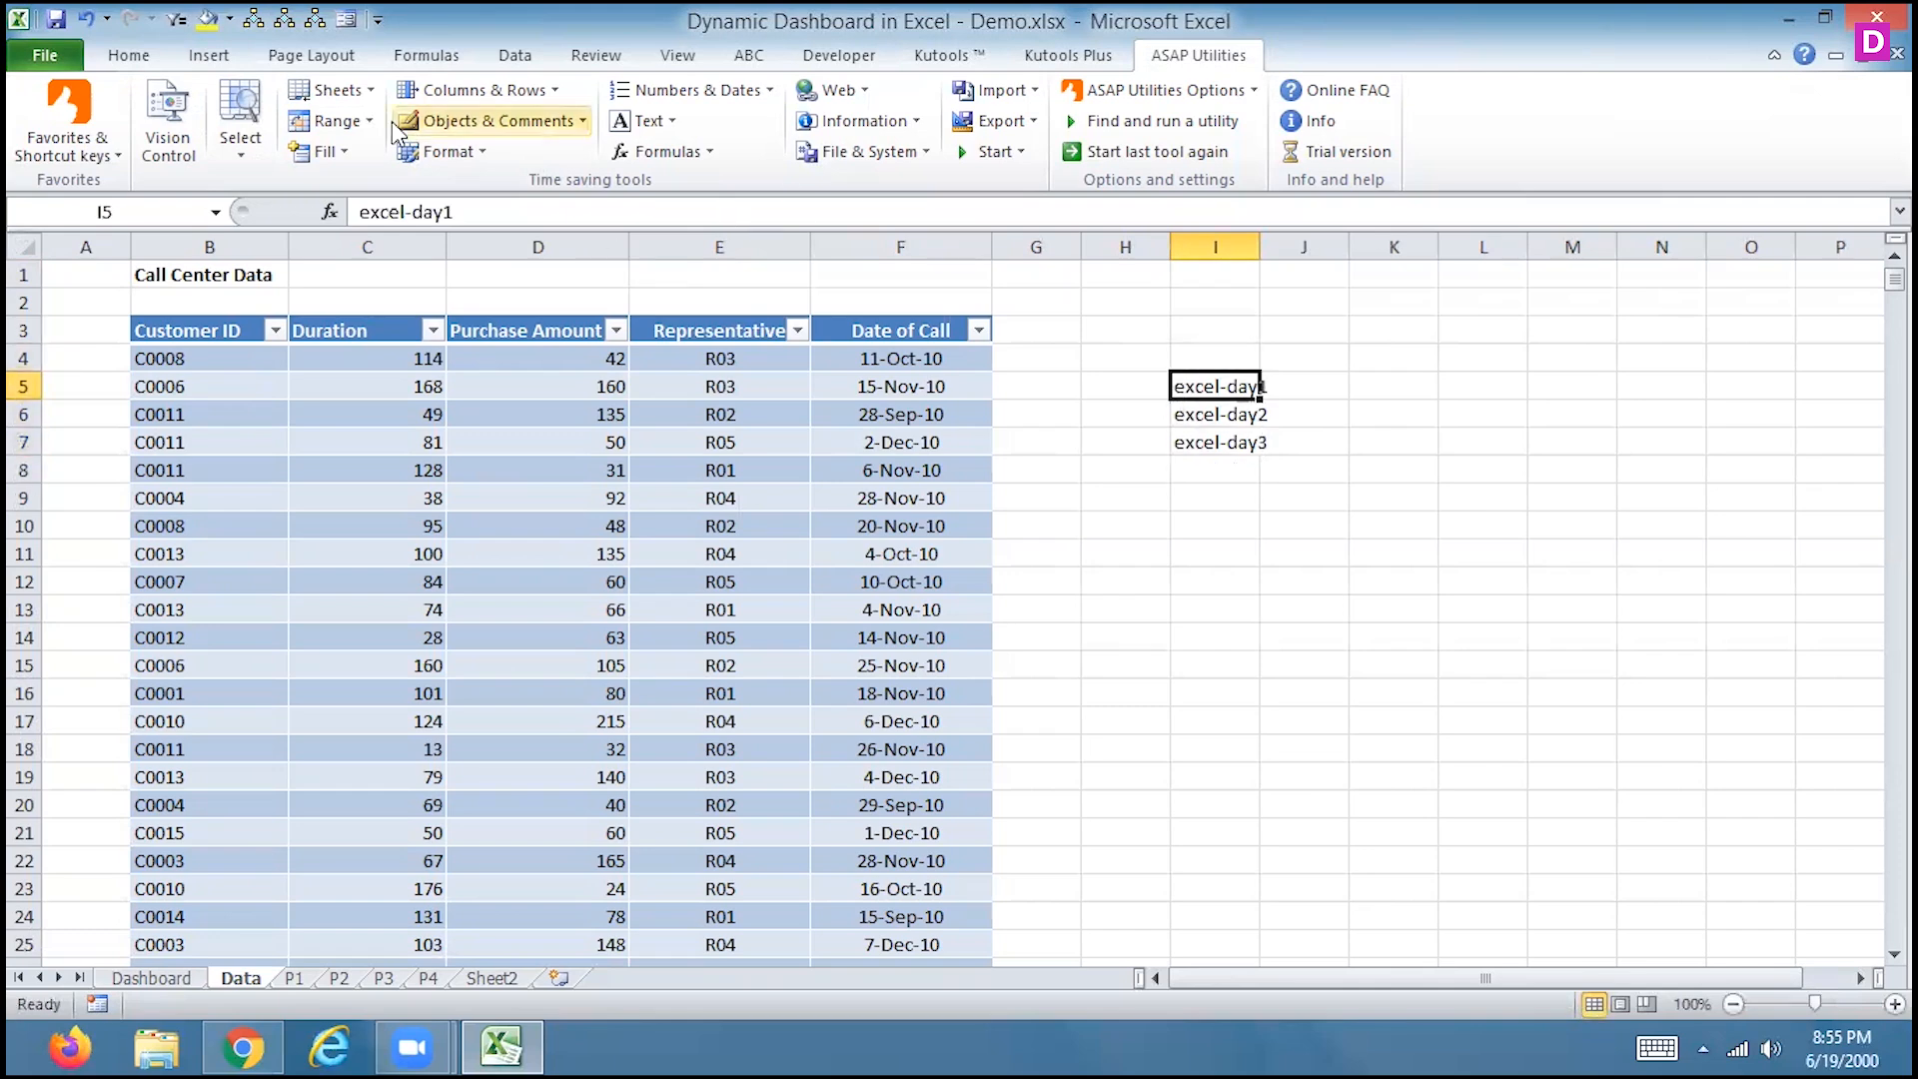
left_click(337, 88)
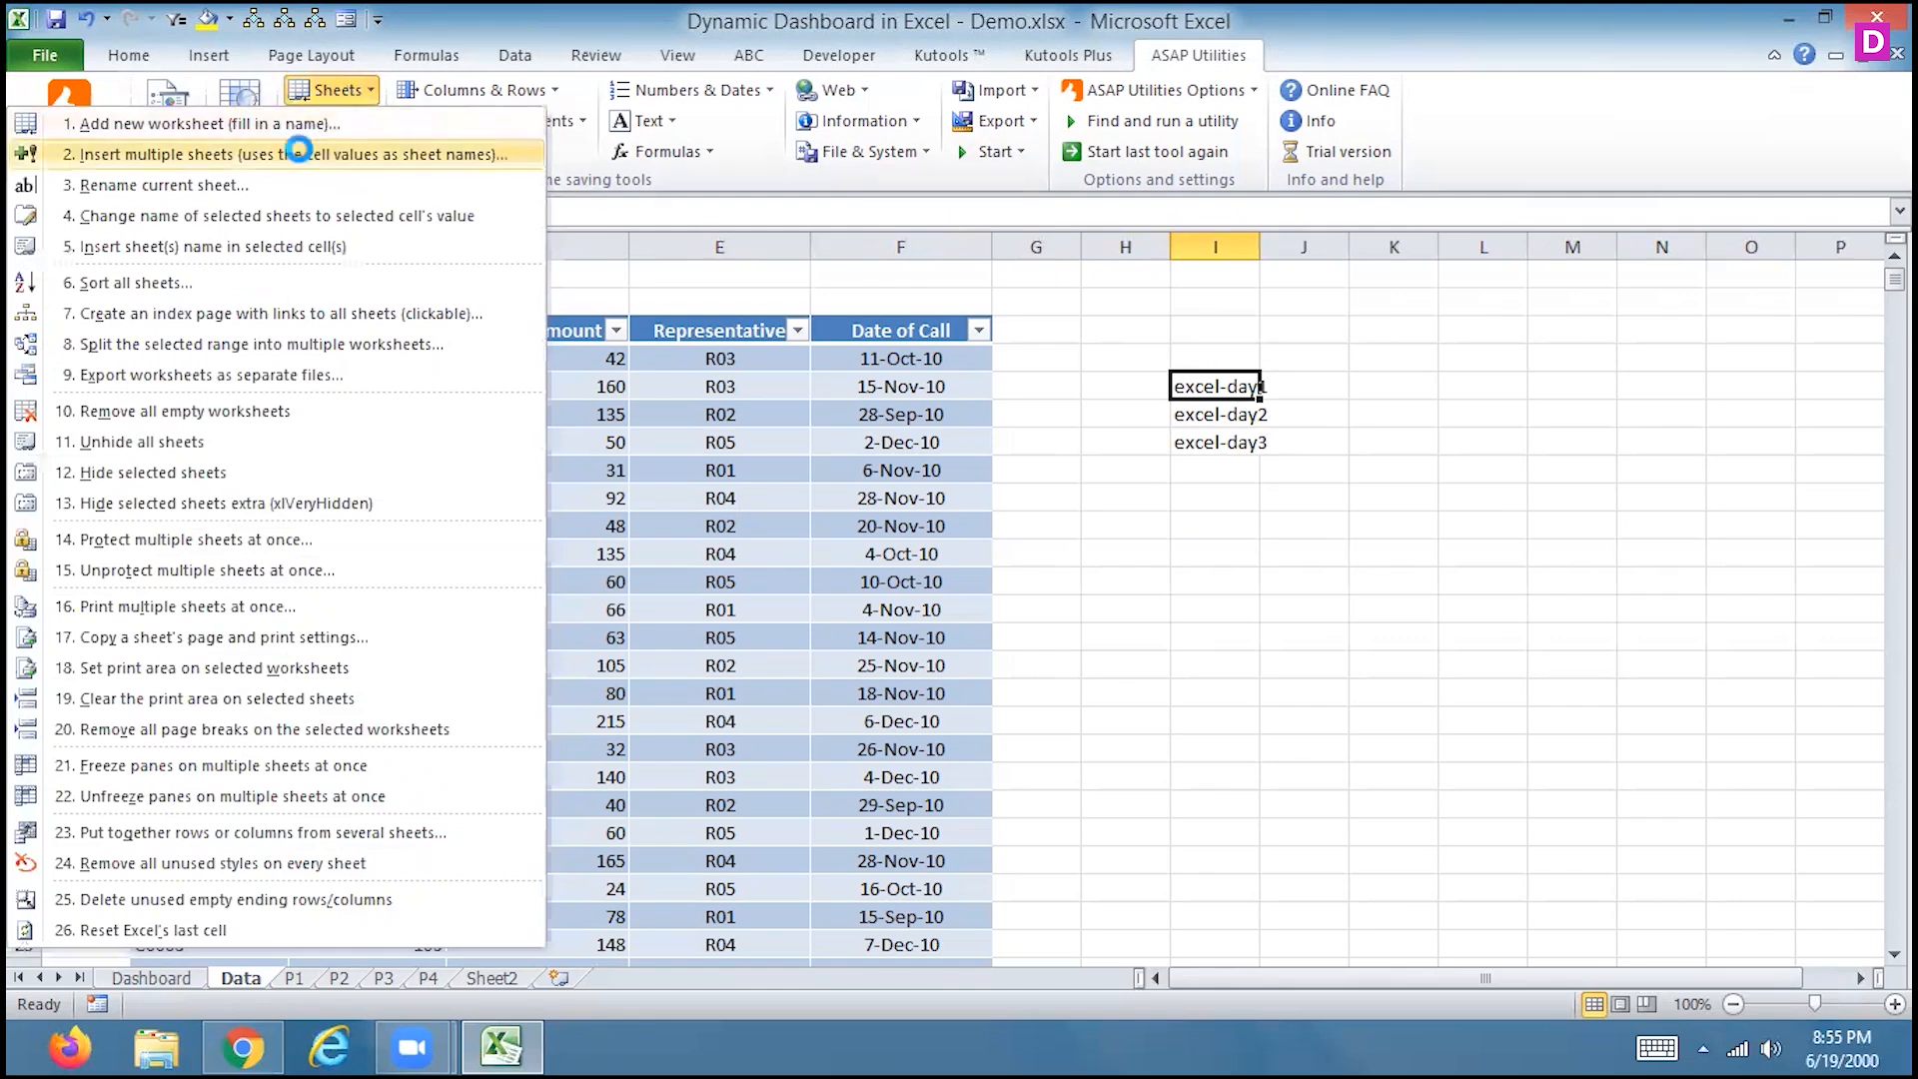
left_click(304, 157)
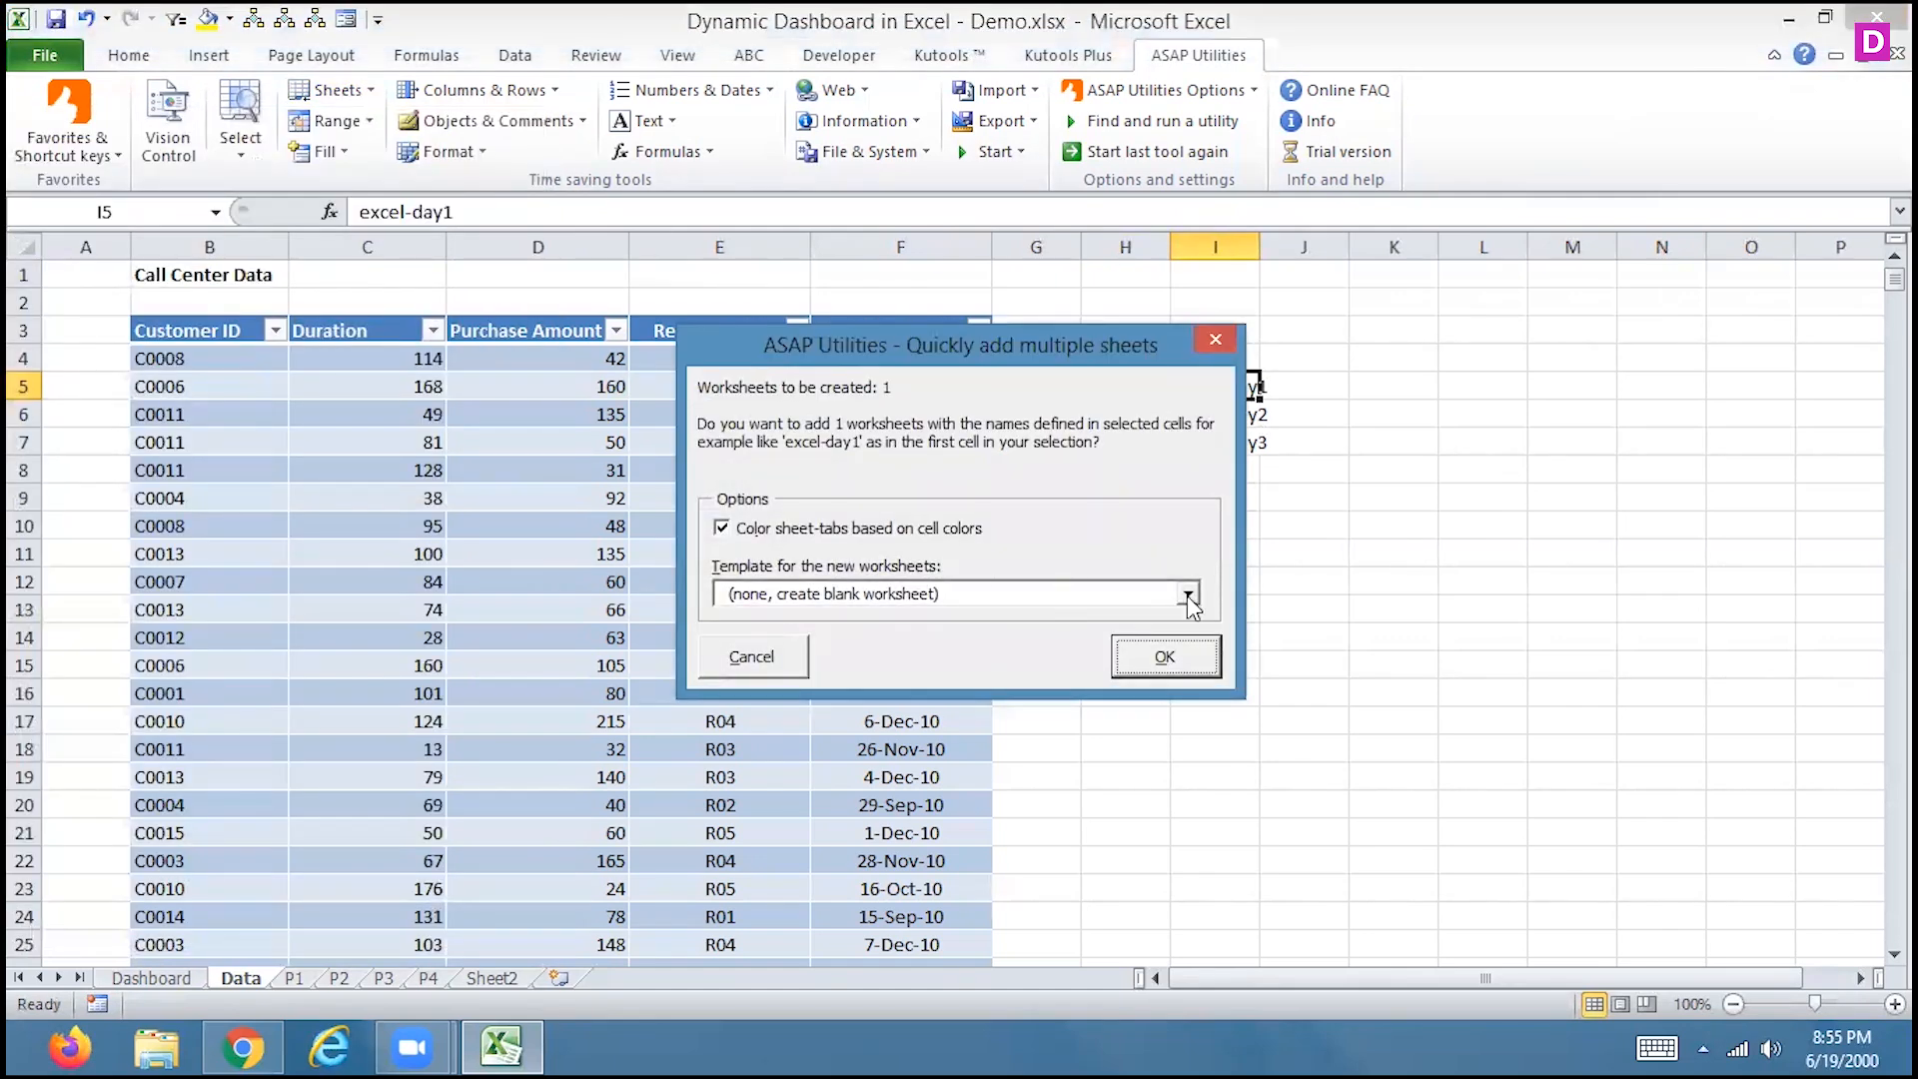
Keep the blank-worksheet template, then cancel to fix the cell selection
left_click(1188, 596)
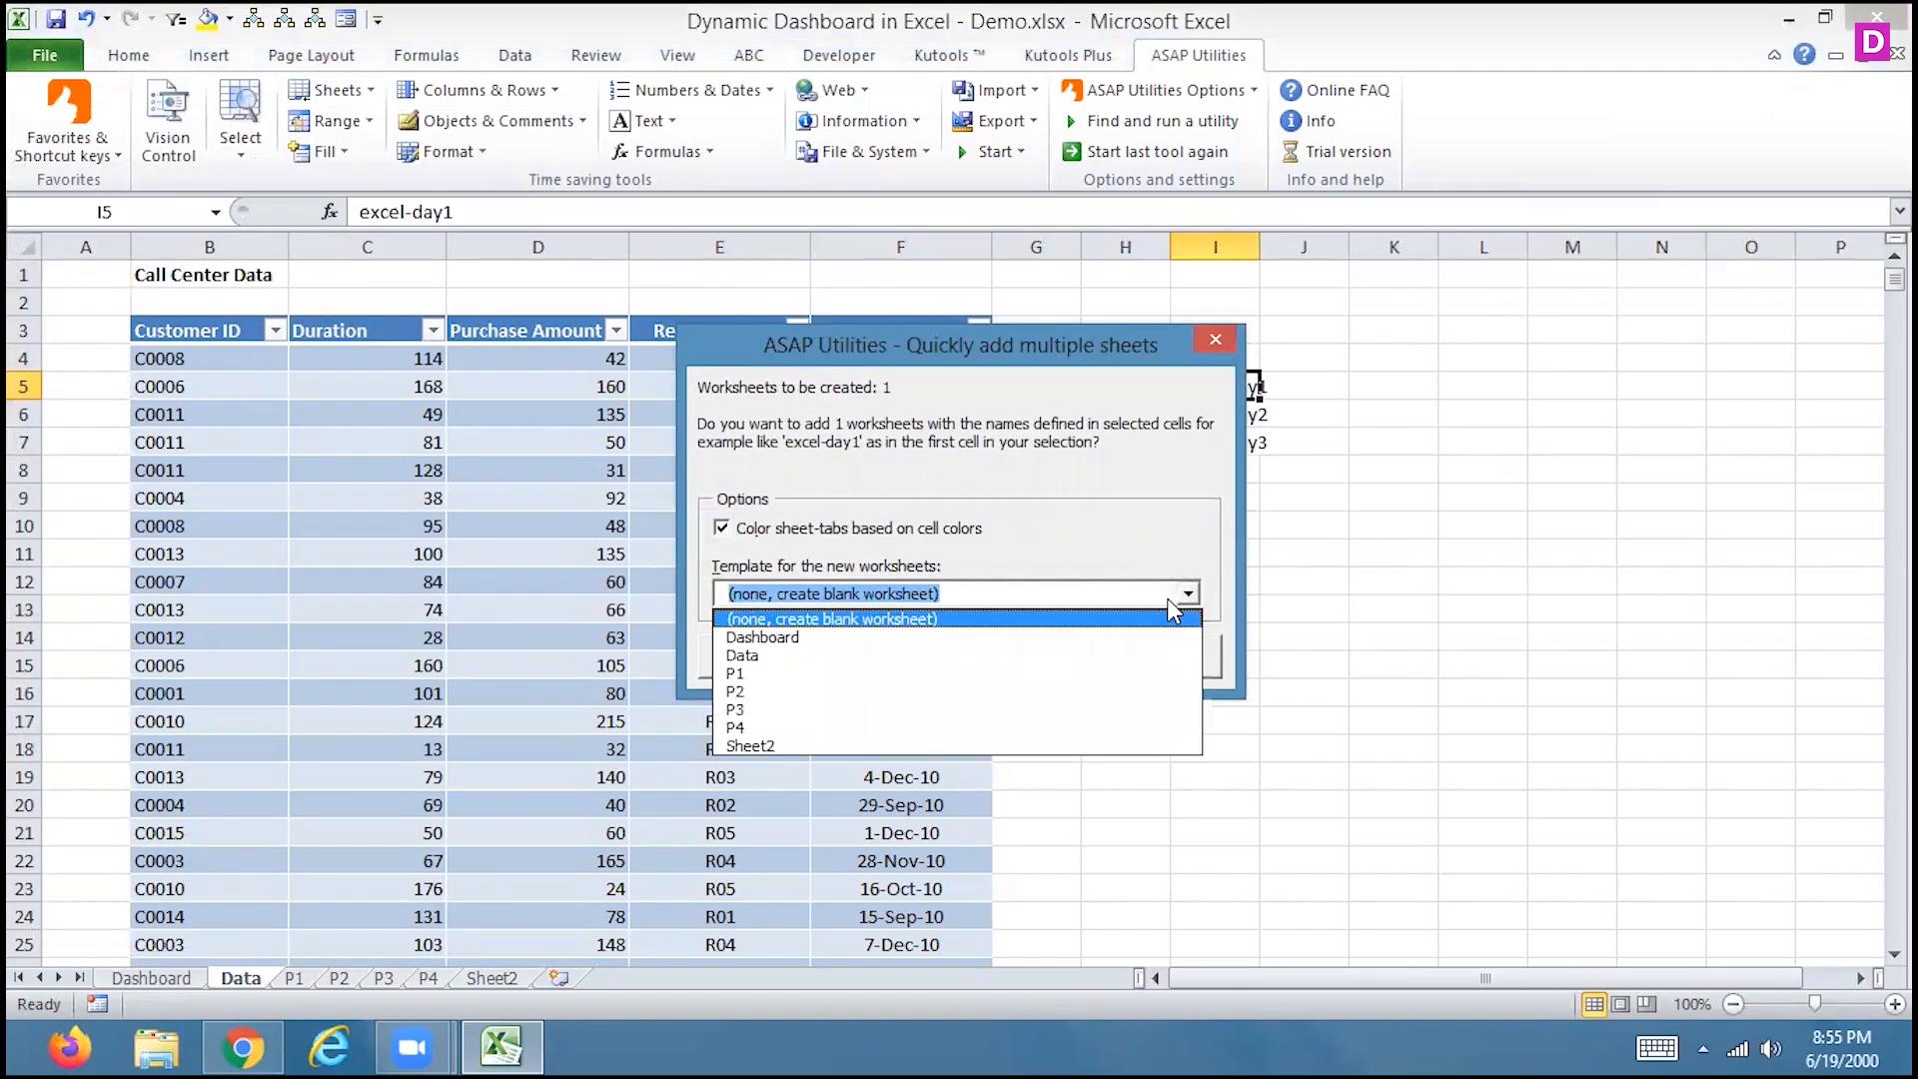
left_click(1182, 603)
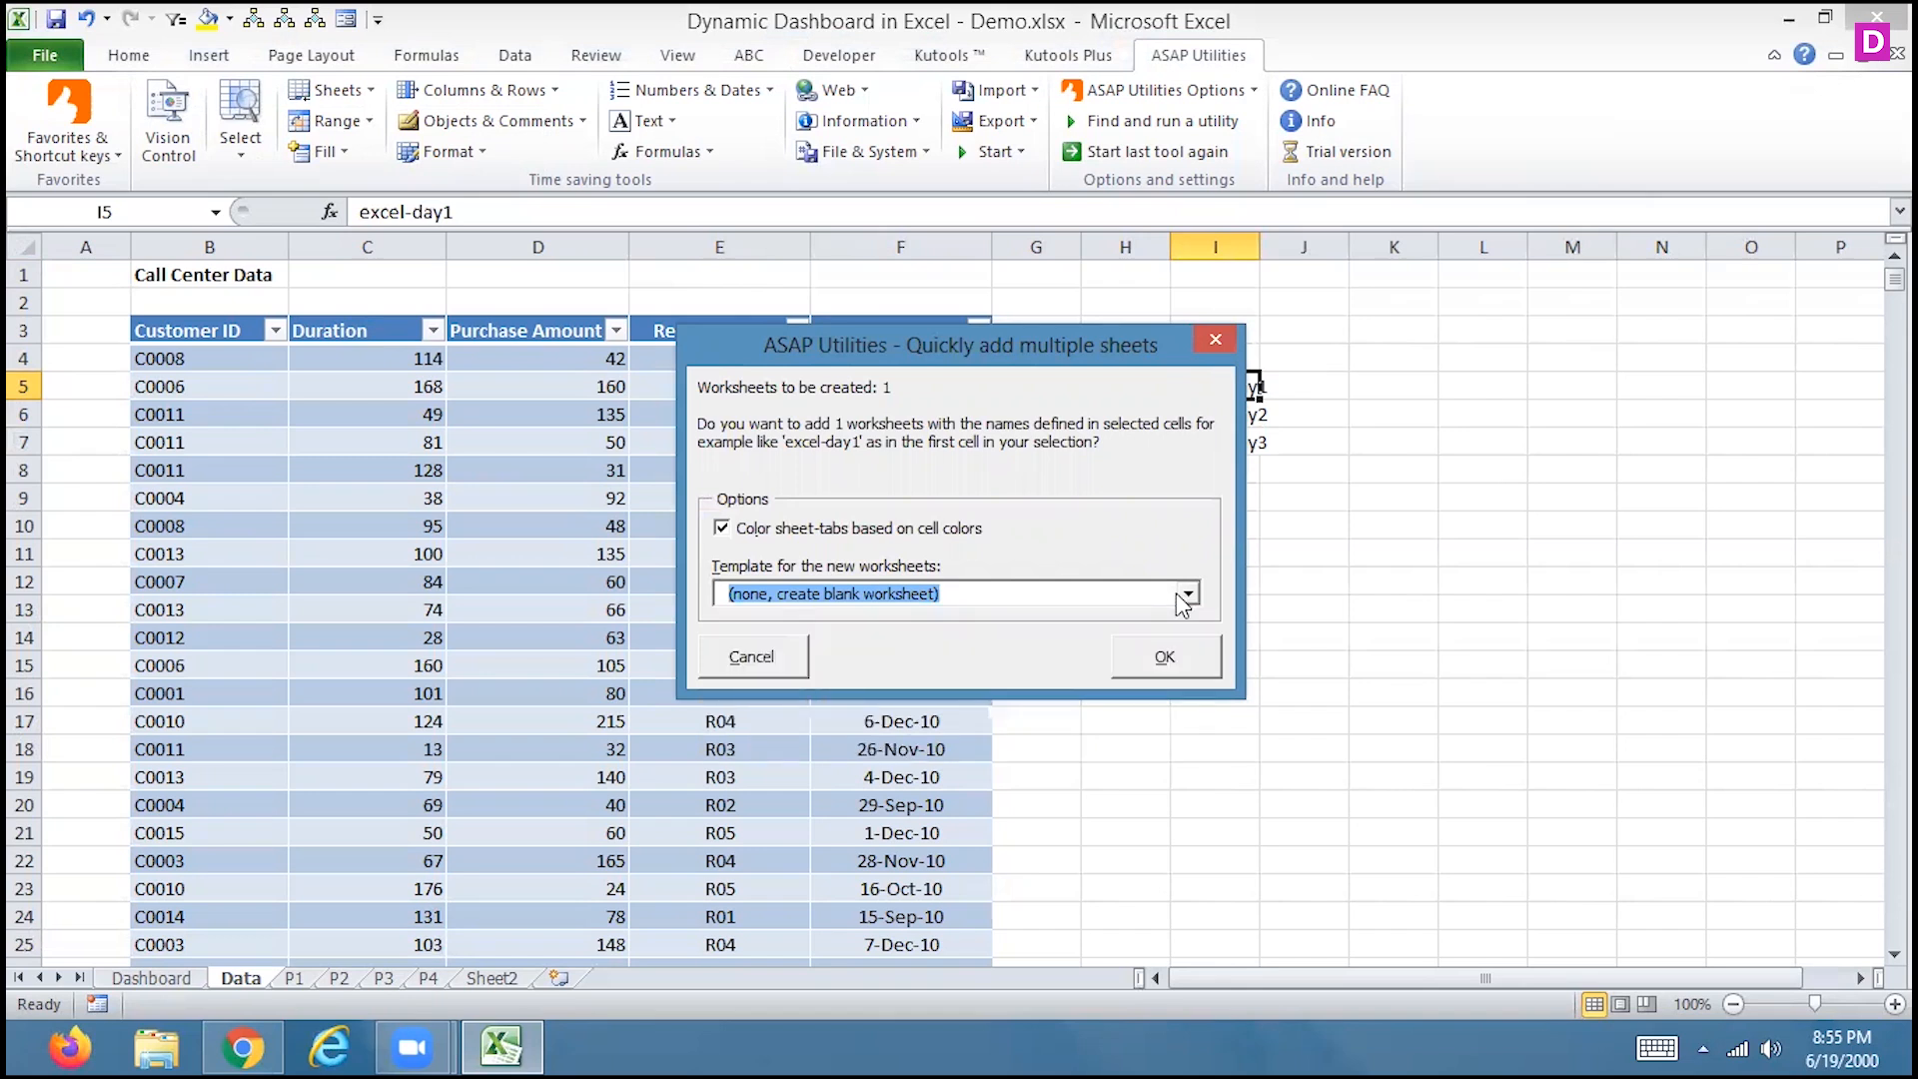
left_click(1186, 598)
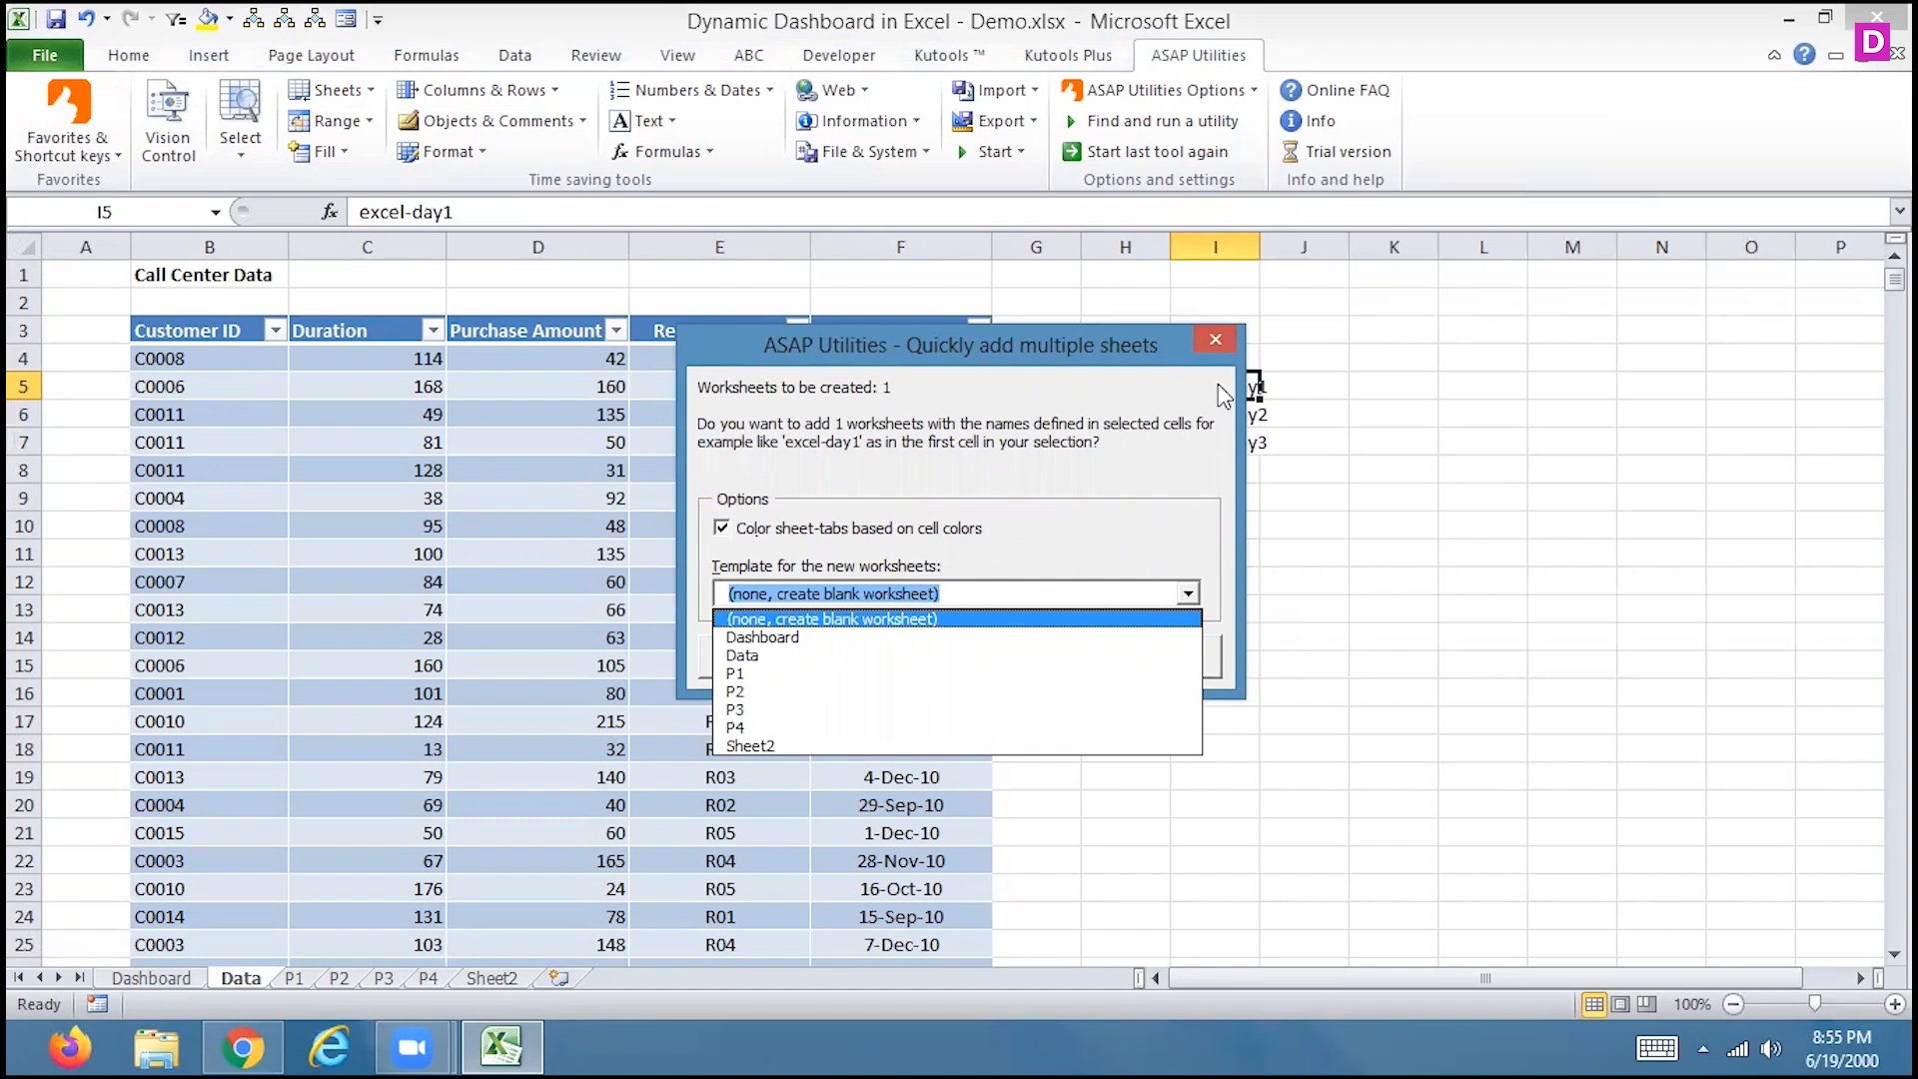
left_click(1217, 343)
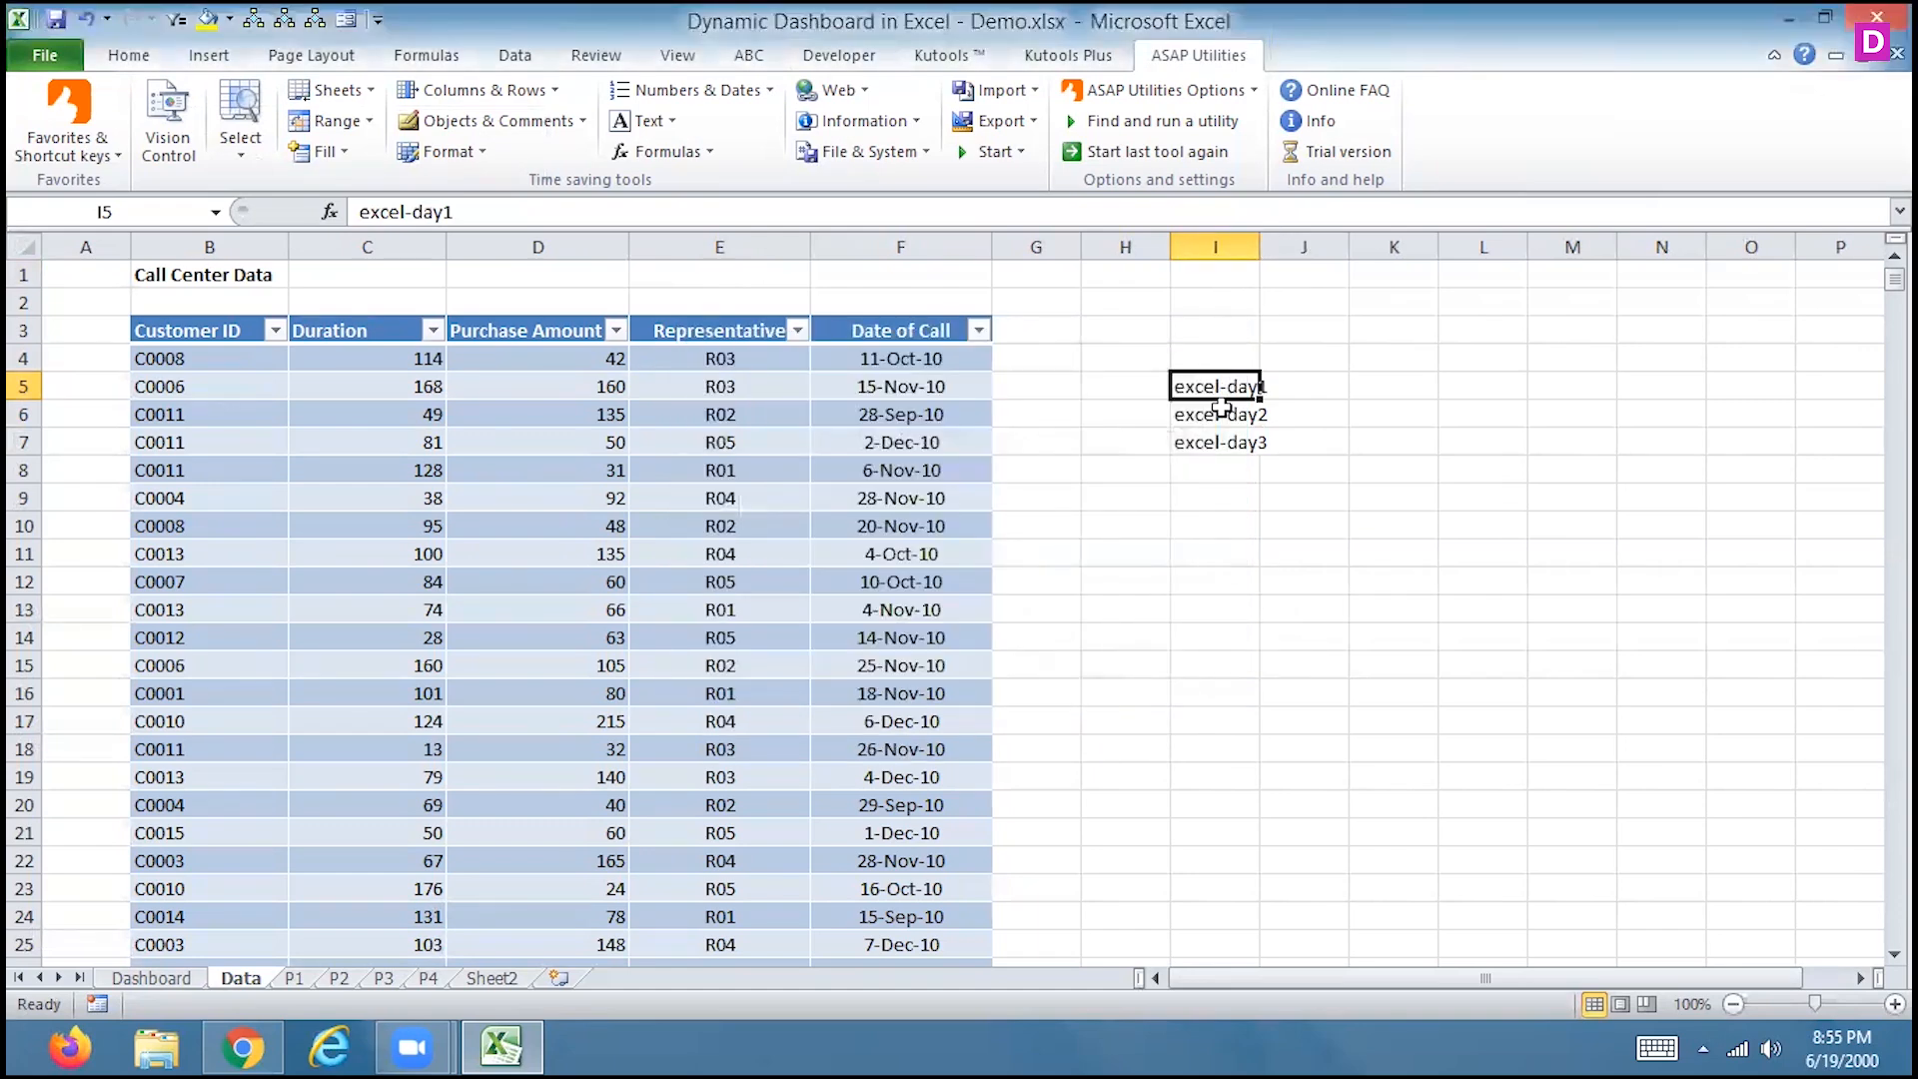
From I5:I7, insert blank sheets excel-day1, excel-day2 and excel-day3
left_click_drag(1220, 392, 1219, 437)
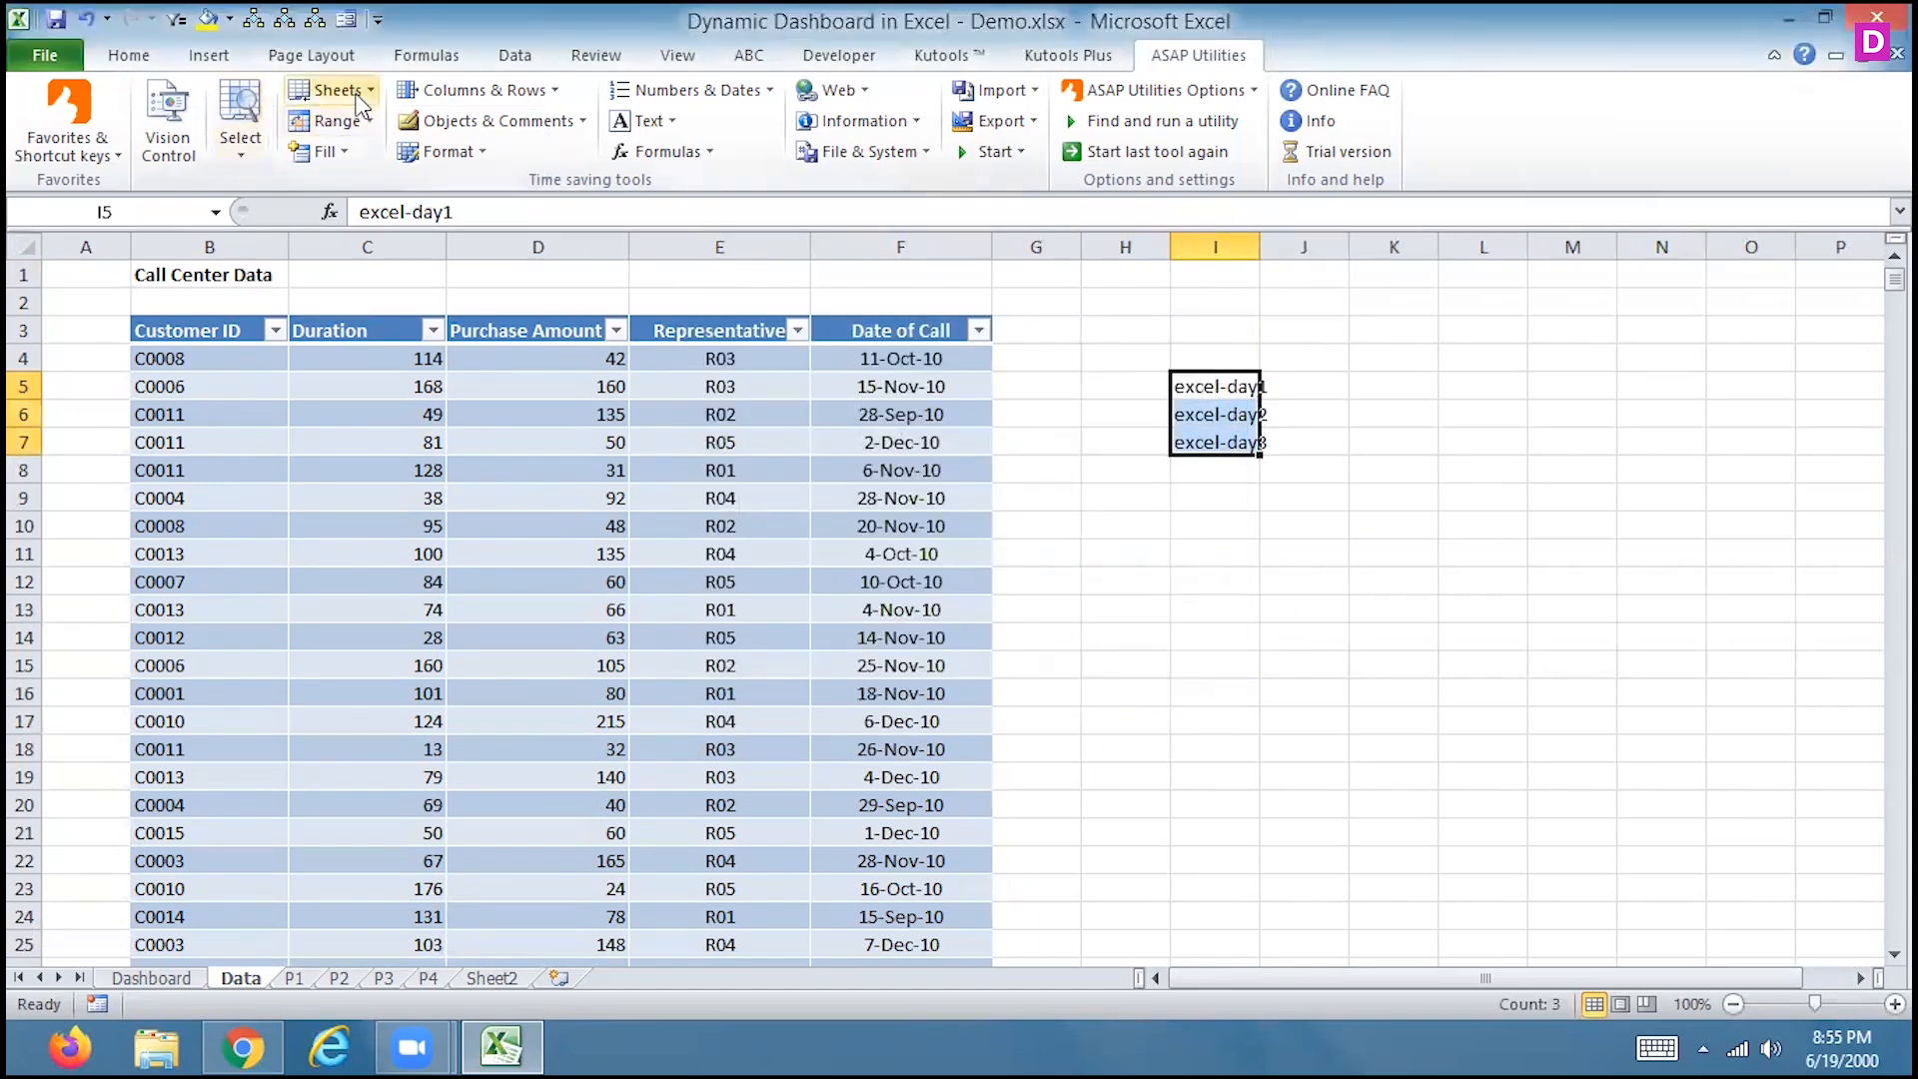
left_click(330, 90)
left_click(243, 155)
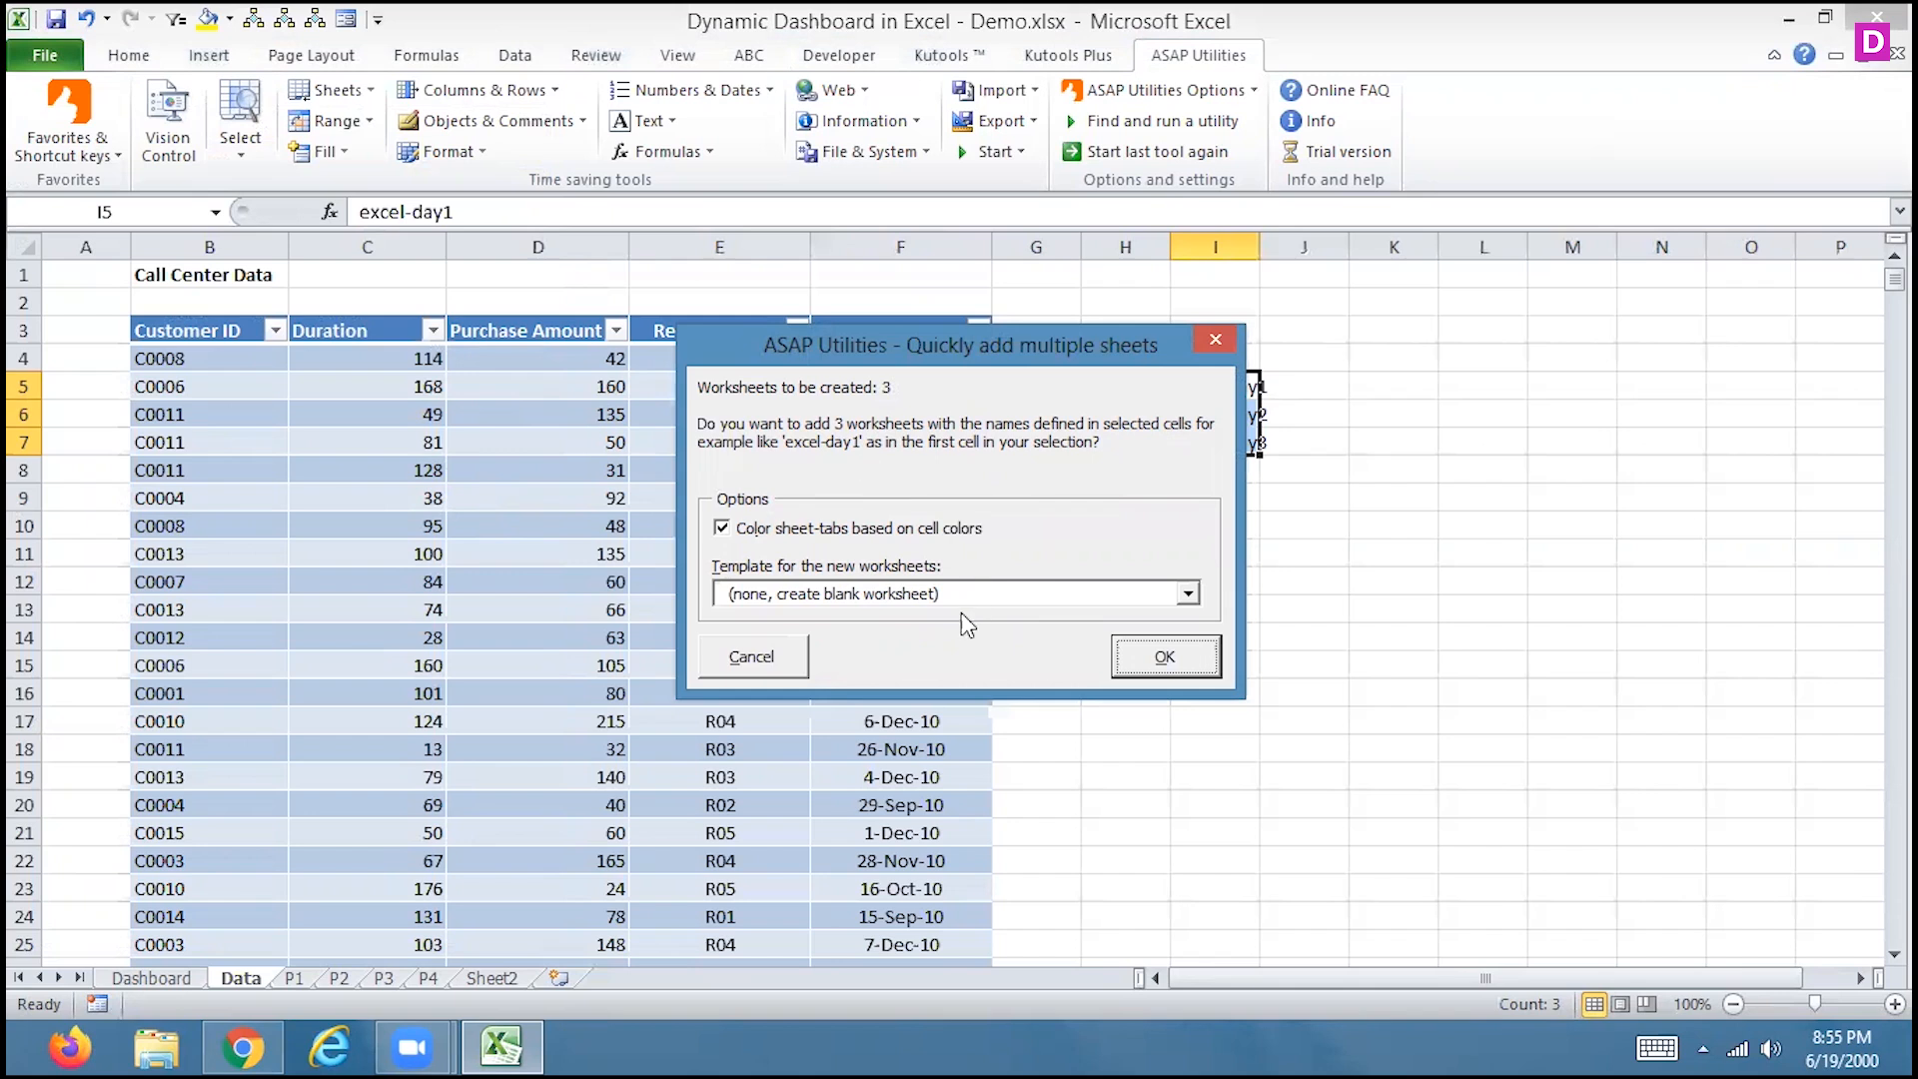
left_click(907, 595)
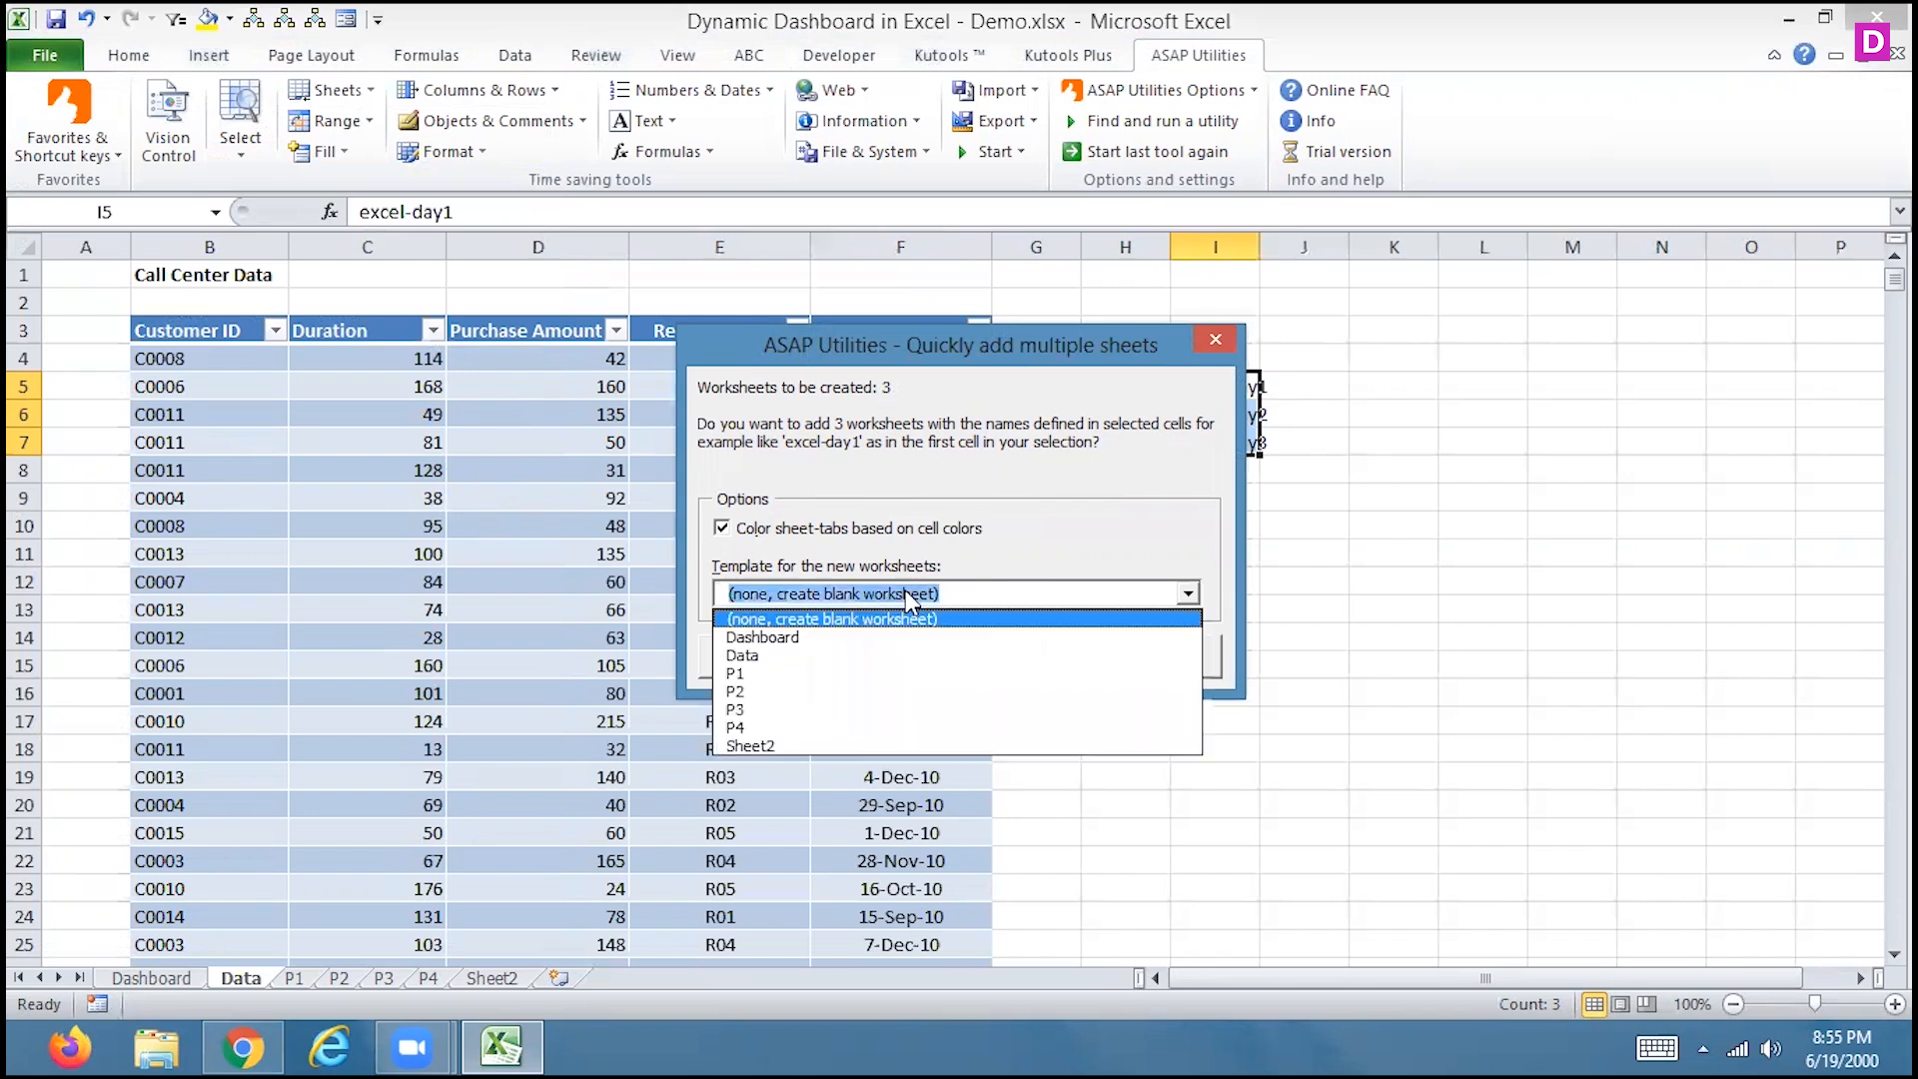
left_click(907, 593)
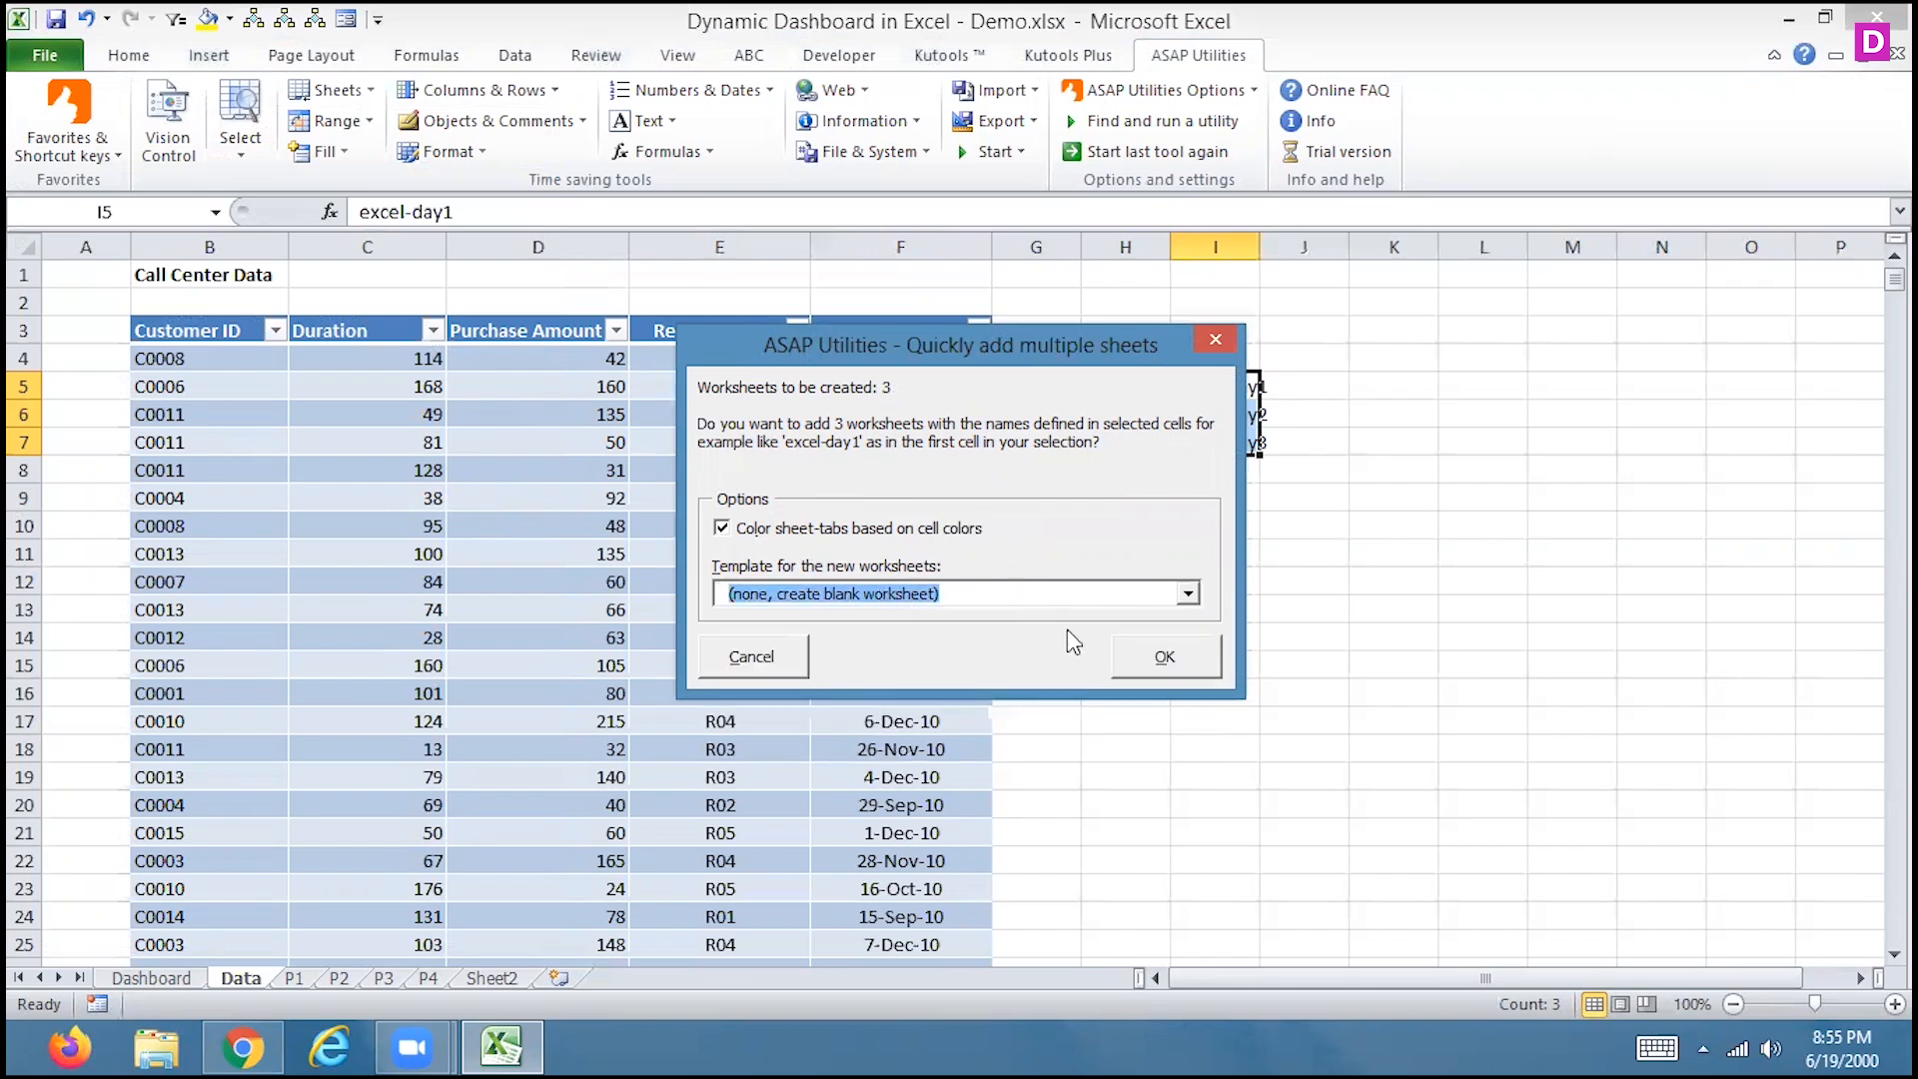
left_click(1129, 656)
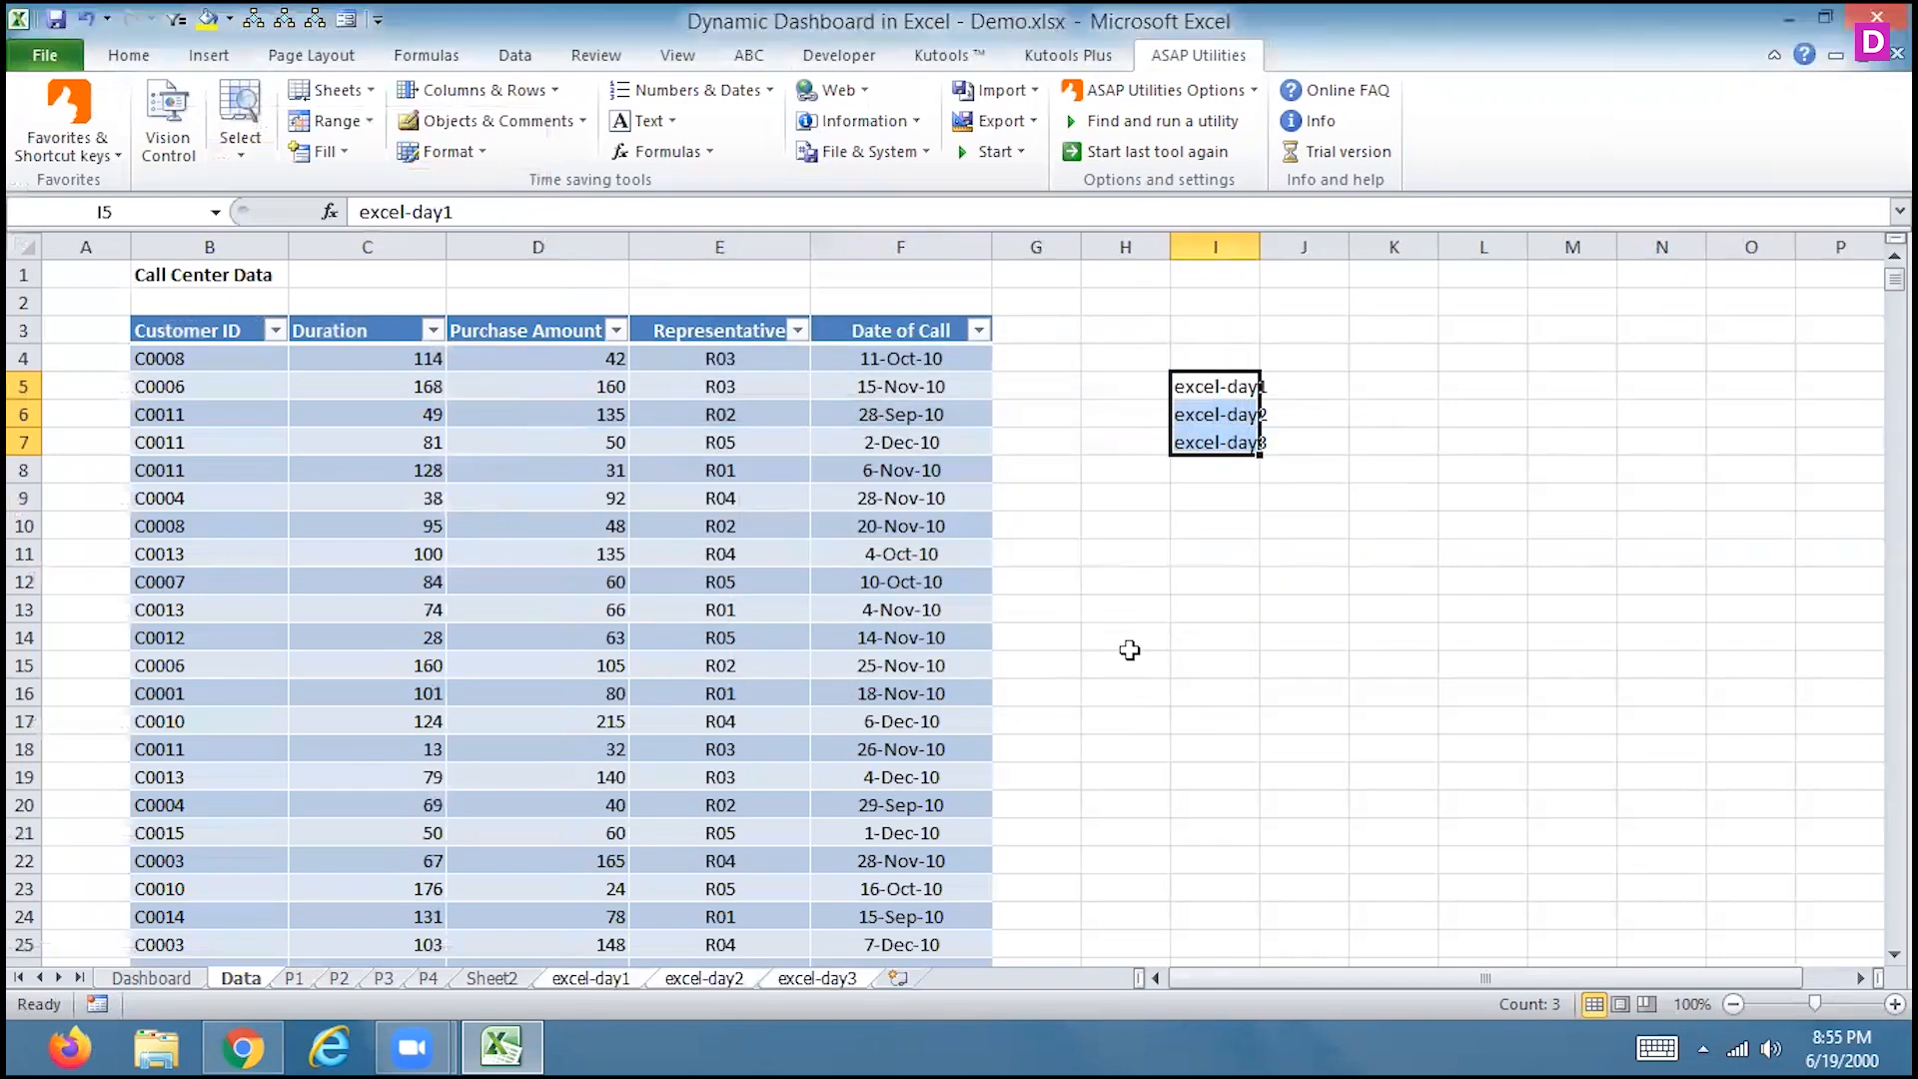
Look through the three new sheets and delete excel-day3
left_click(577, 981)
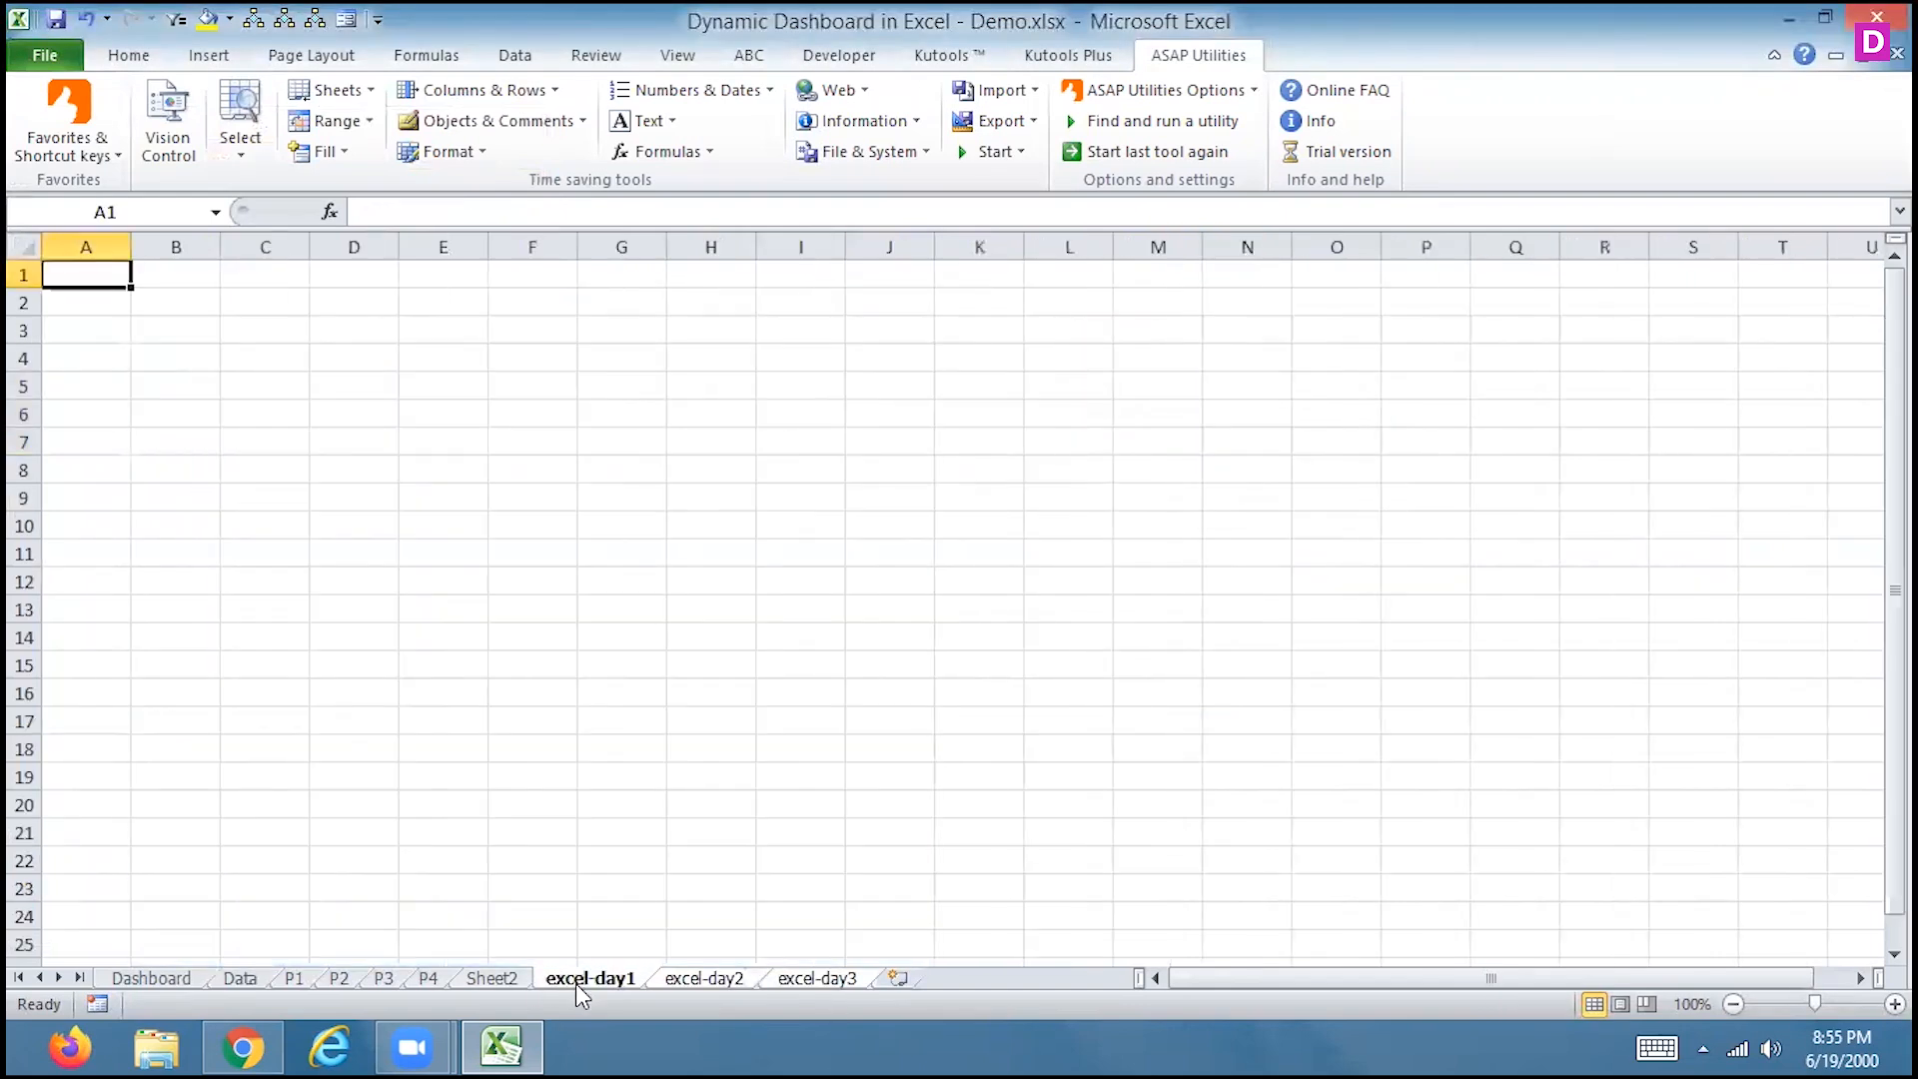
left_click(690, 978)
left_click(824, 980)
right_click(825, 983)
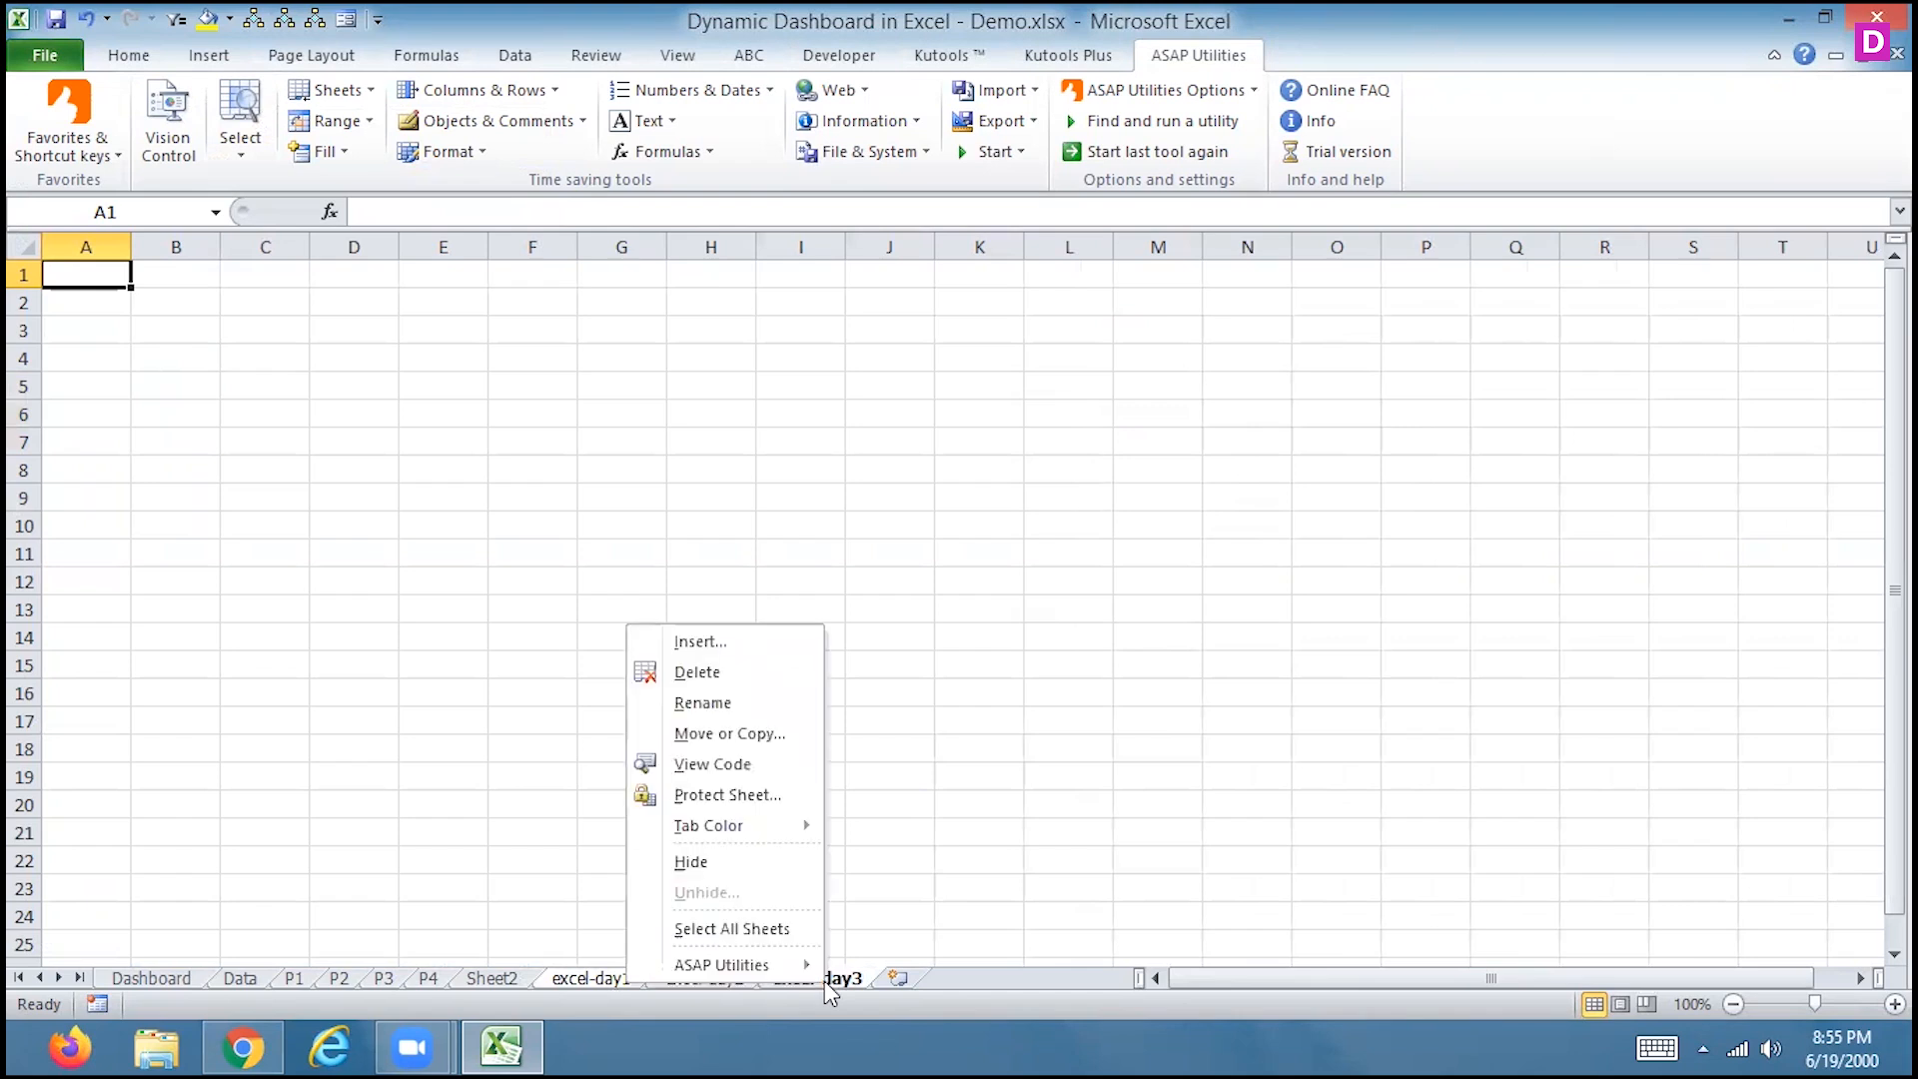
left_click(696, 671)
Delete the excel-day2 and excel-day1 sheets and return to the Data sheet
right_click(696, 984)
left_click(565, 662)
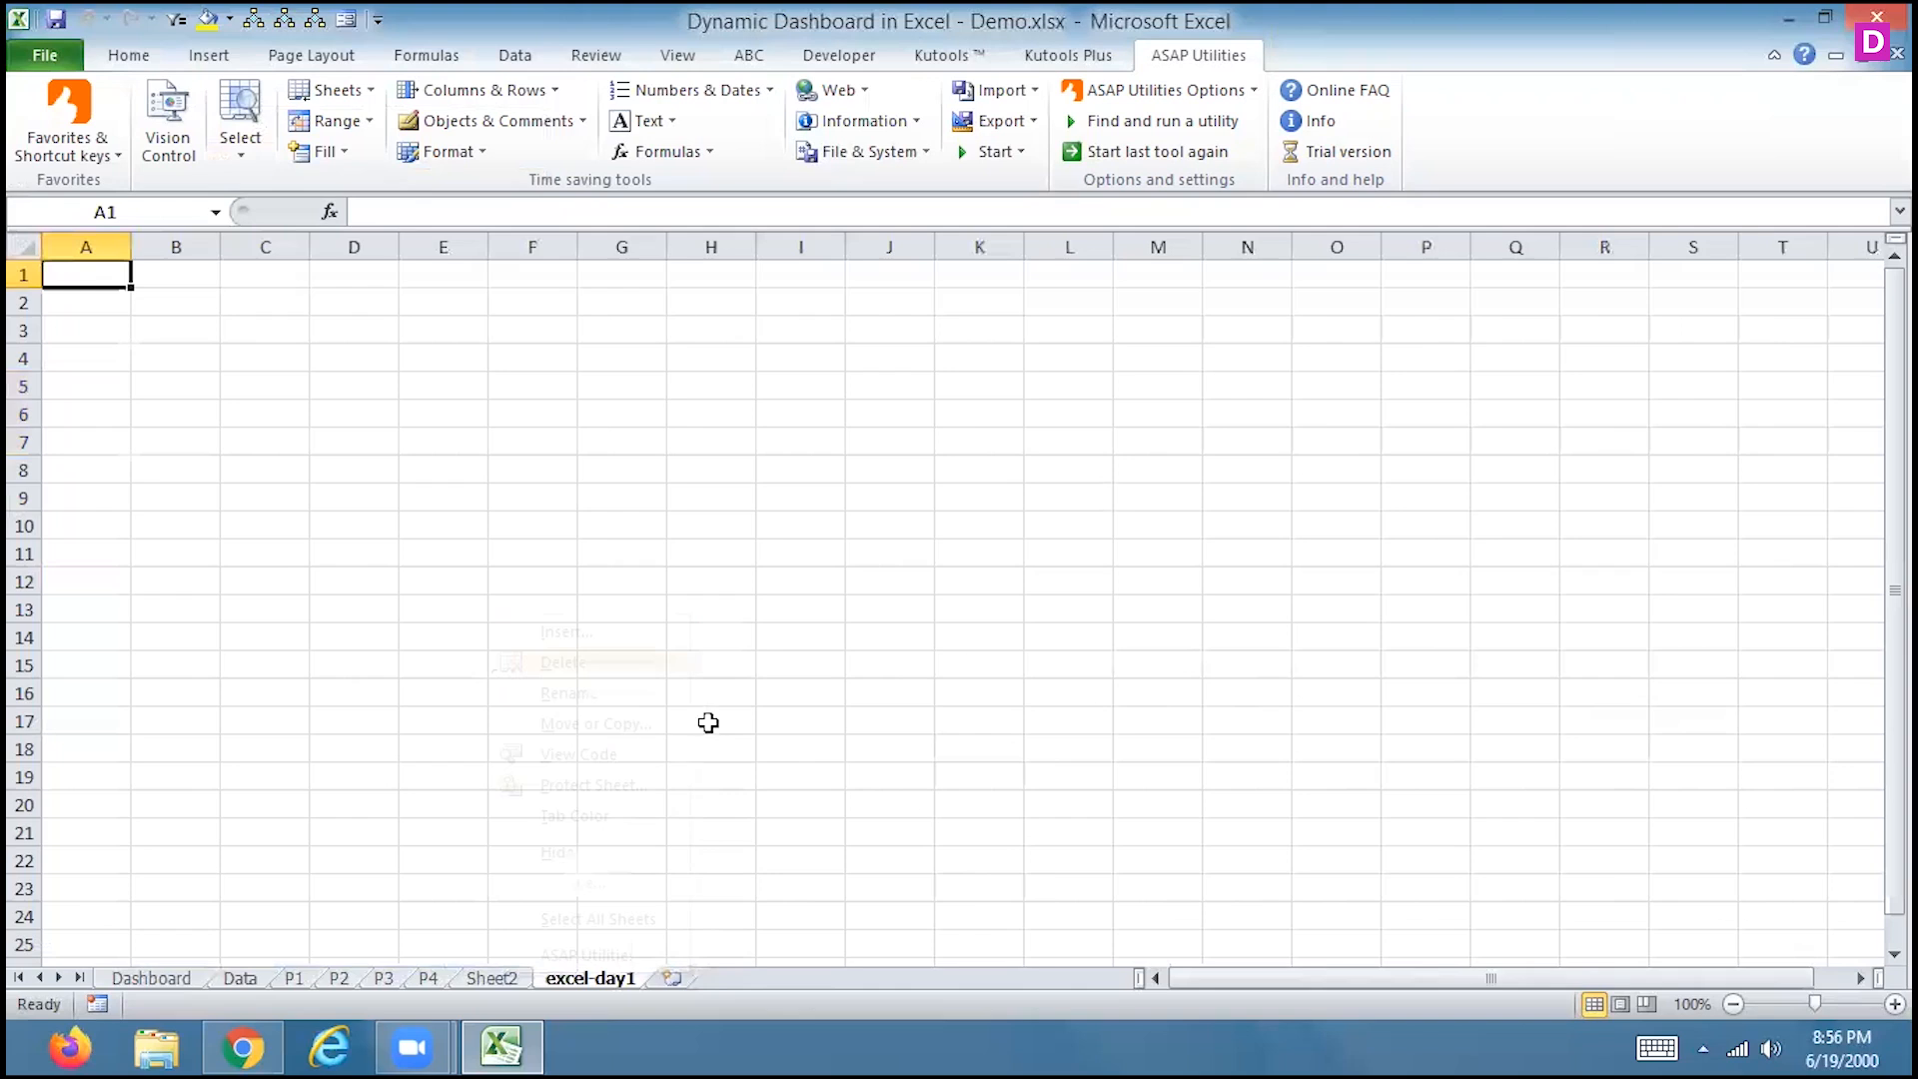
right_click(593, 982)
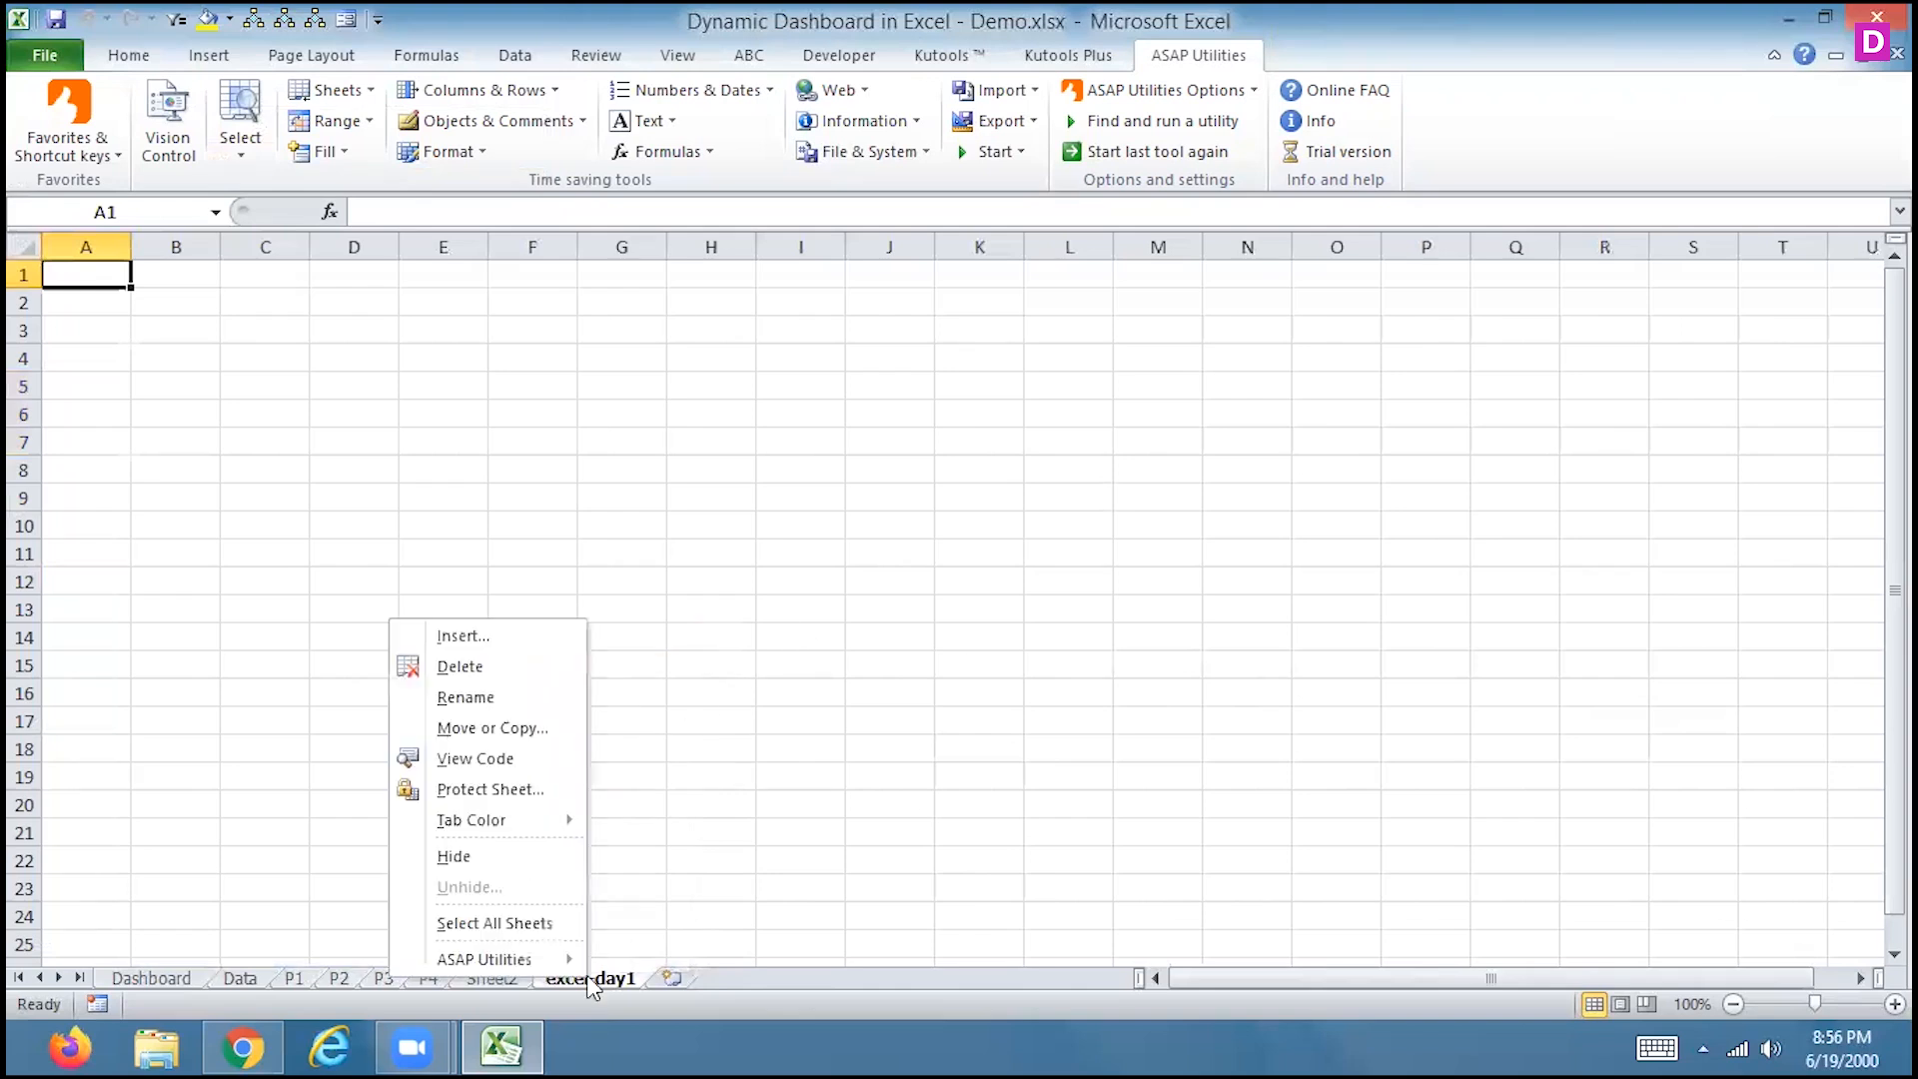
left_click(489, 667)
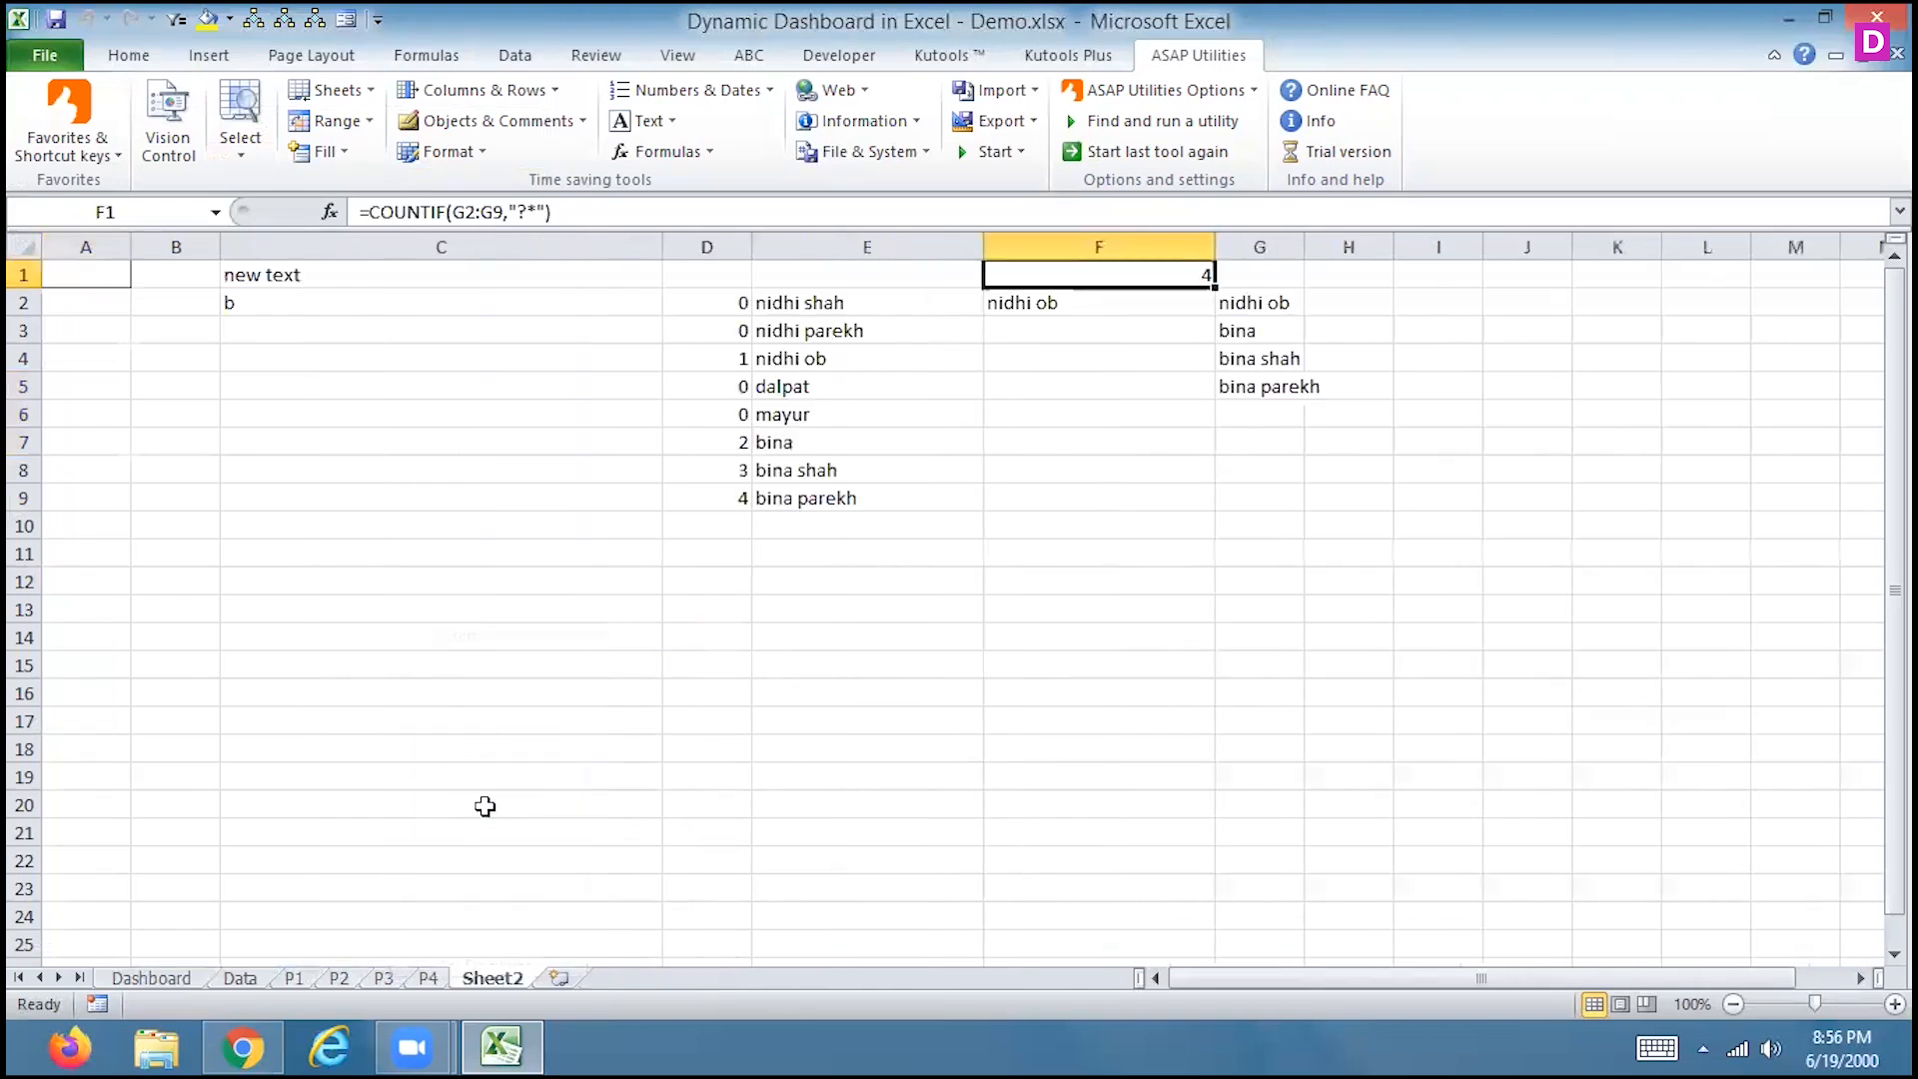
left_click(145, 979)
left_click(237, 980)
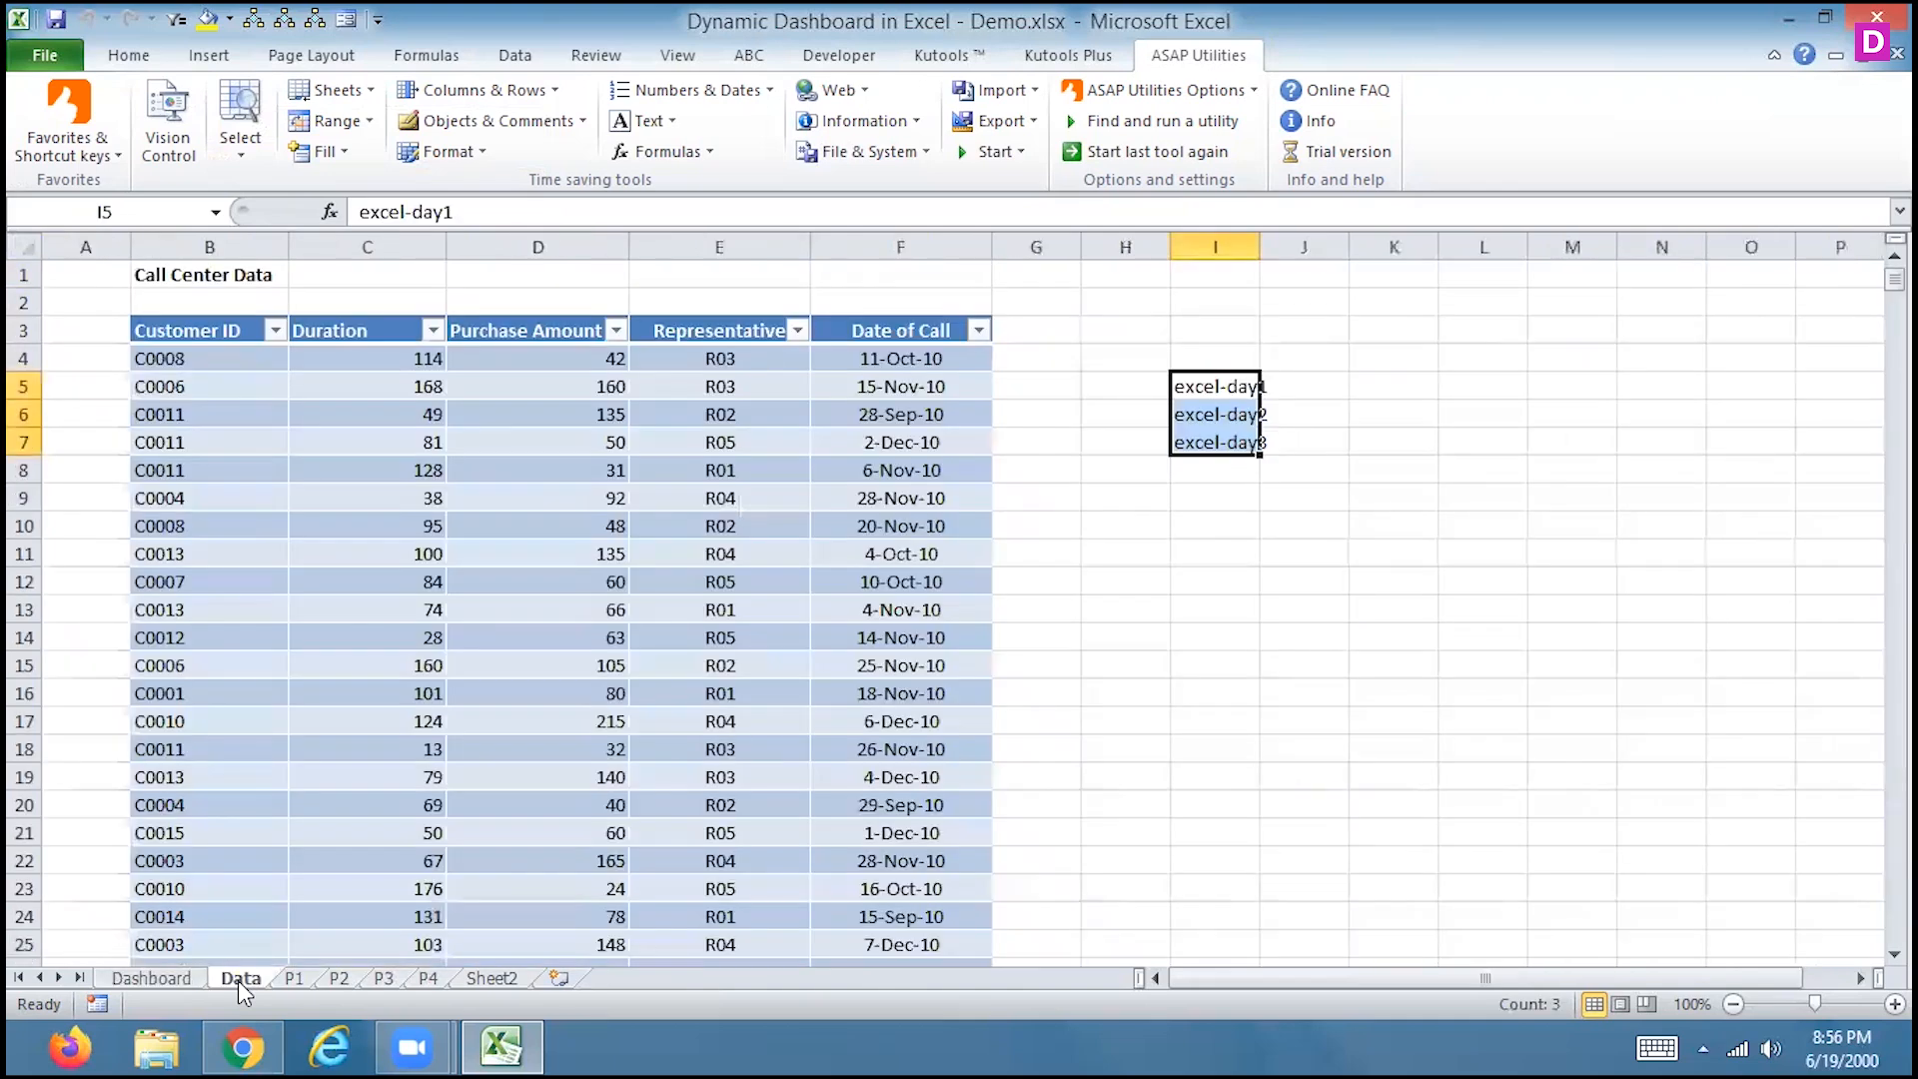
left_click(372, 91)
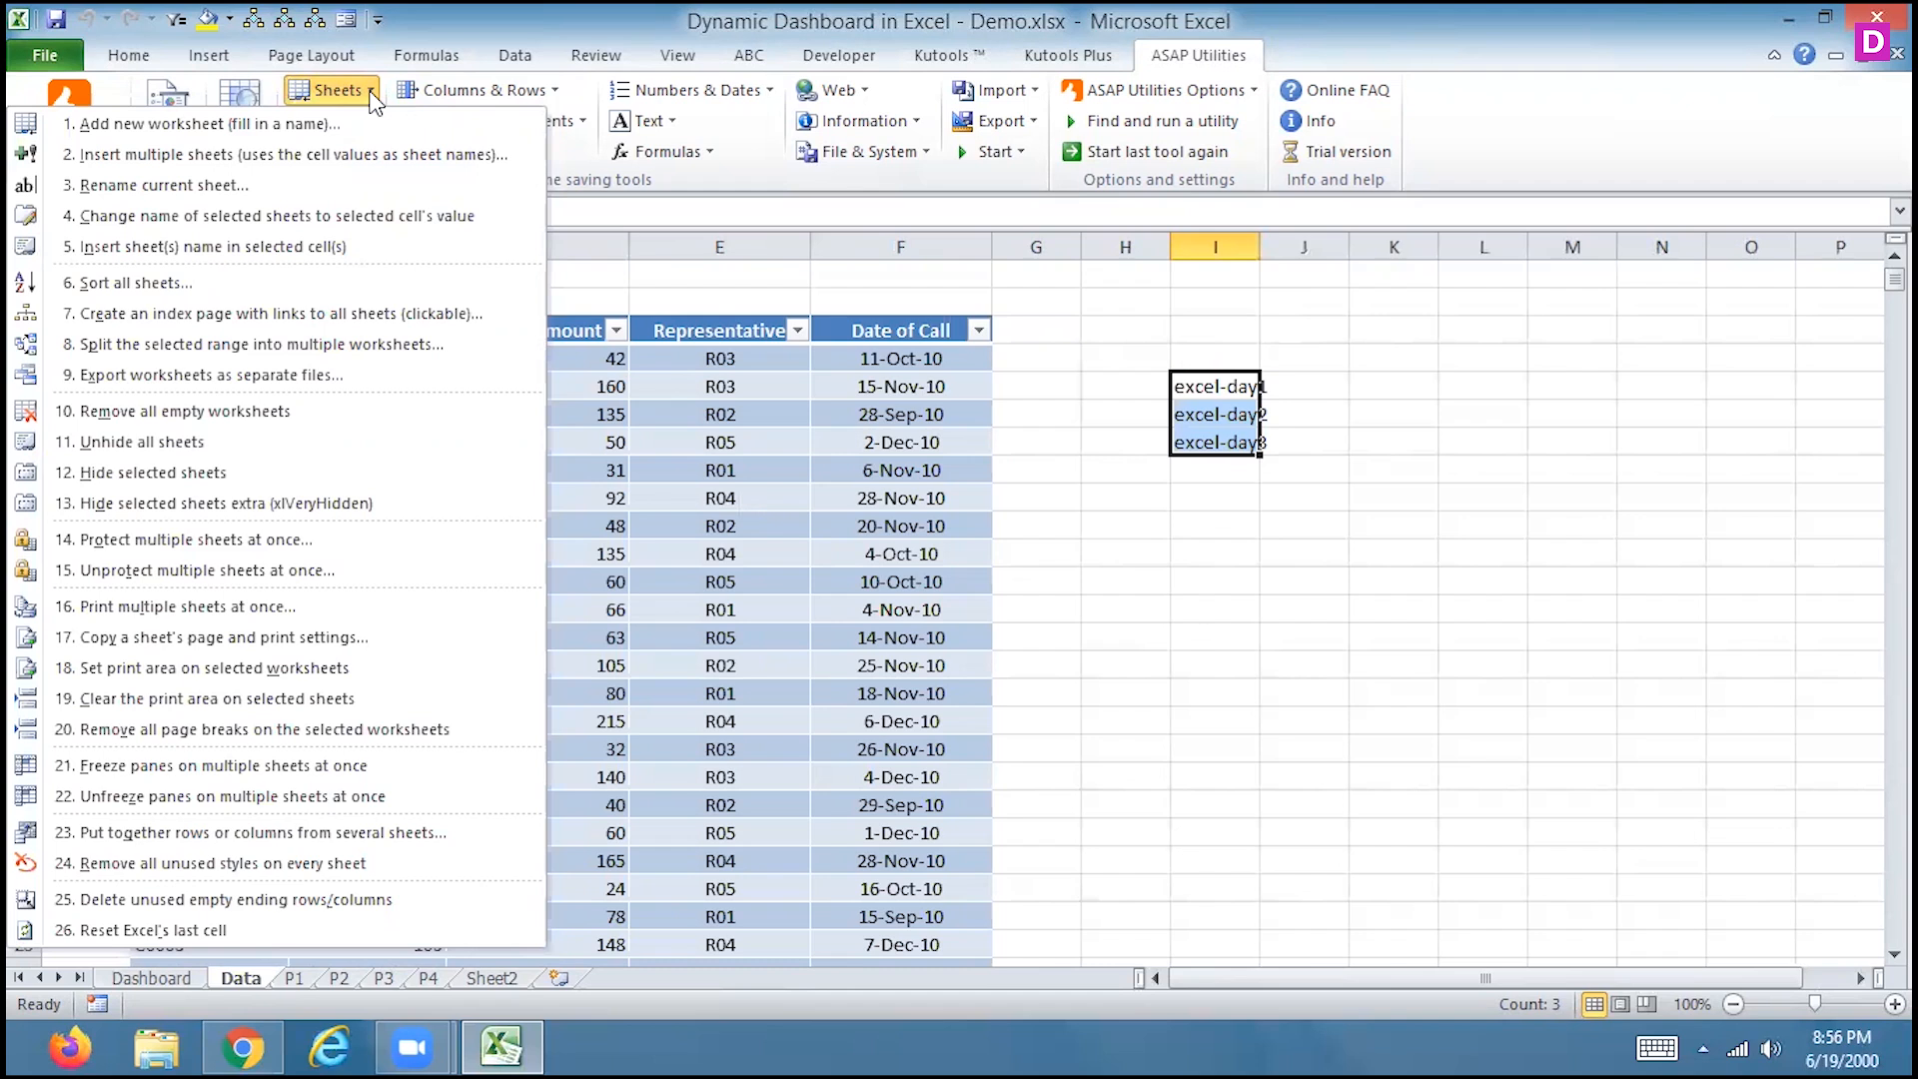
Append '_Excel' to the Dashboard sheet's name, making it Dashboard_excel
left_click(171, 973)
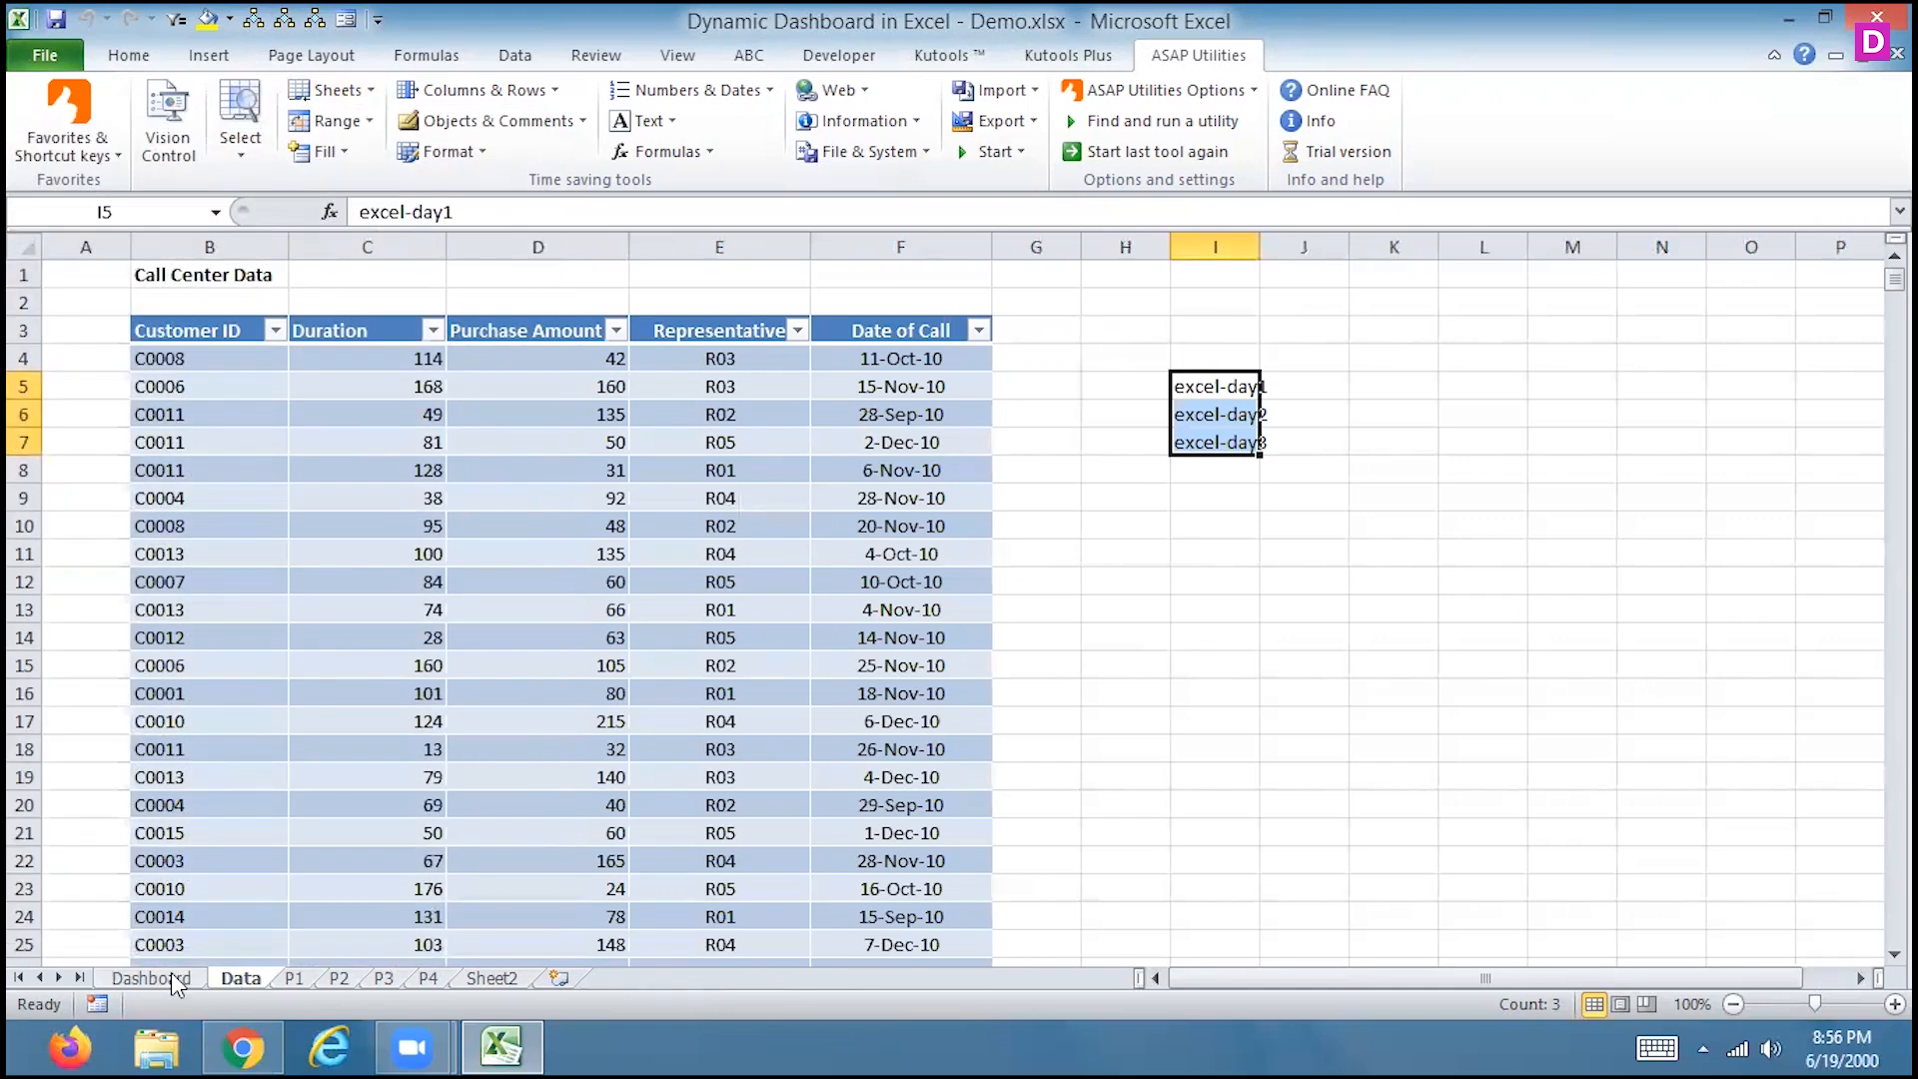
left_click(171, 972)
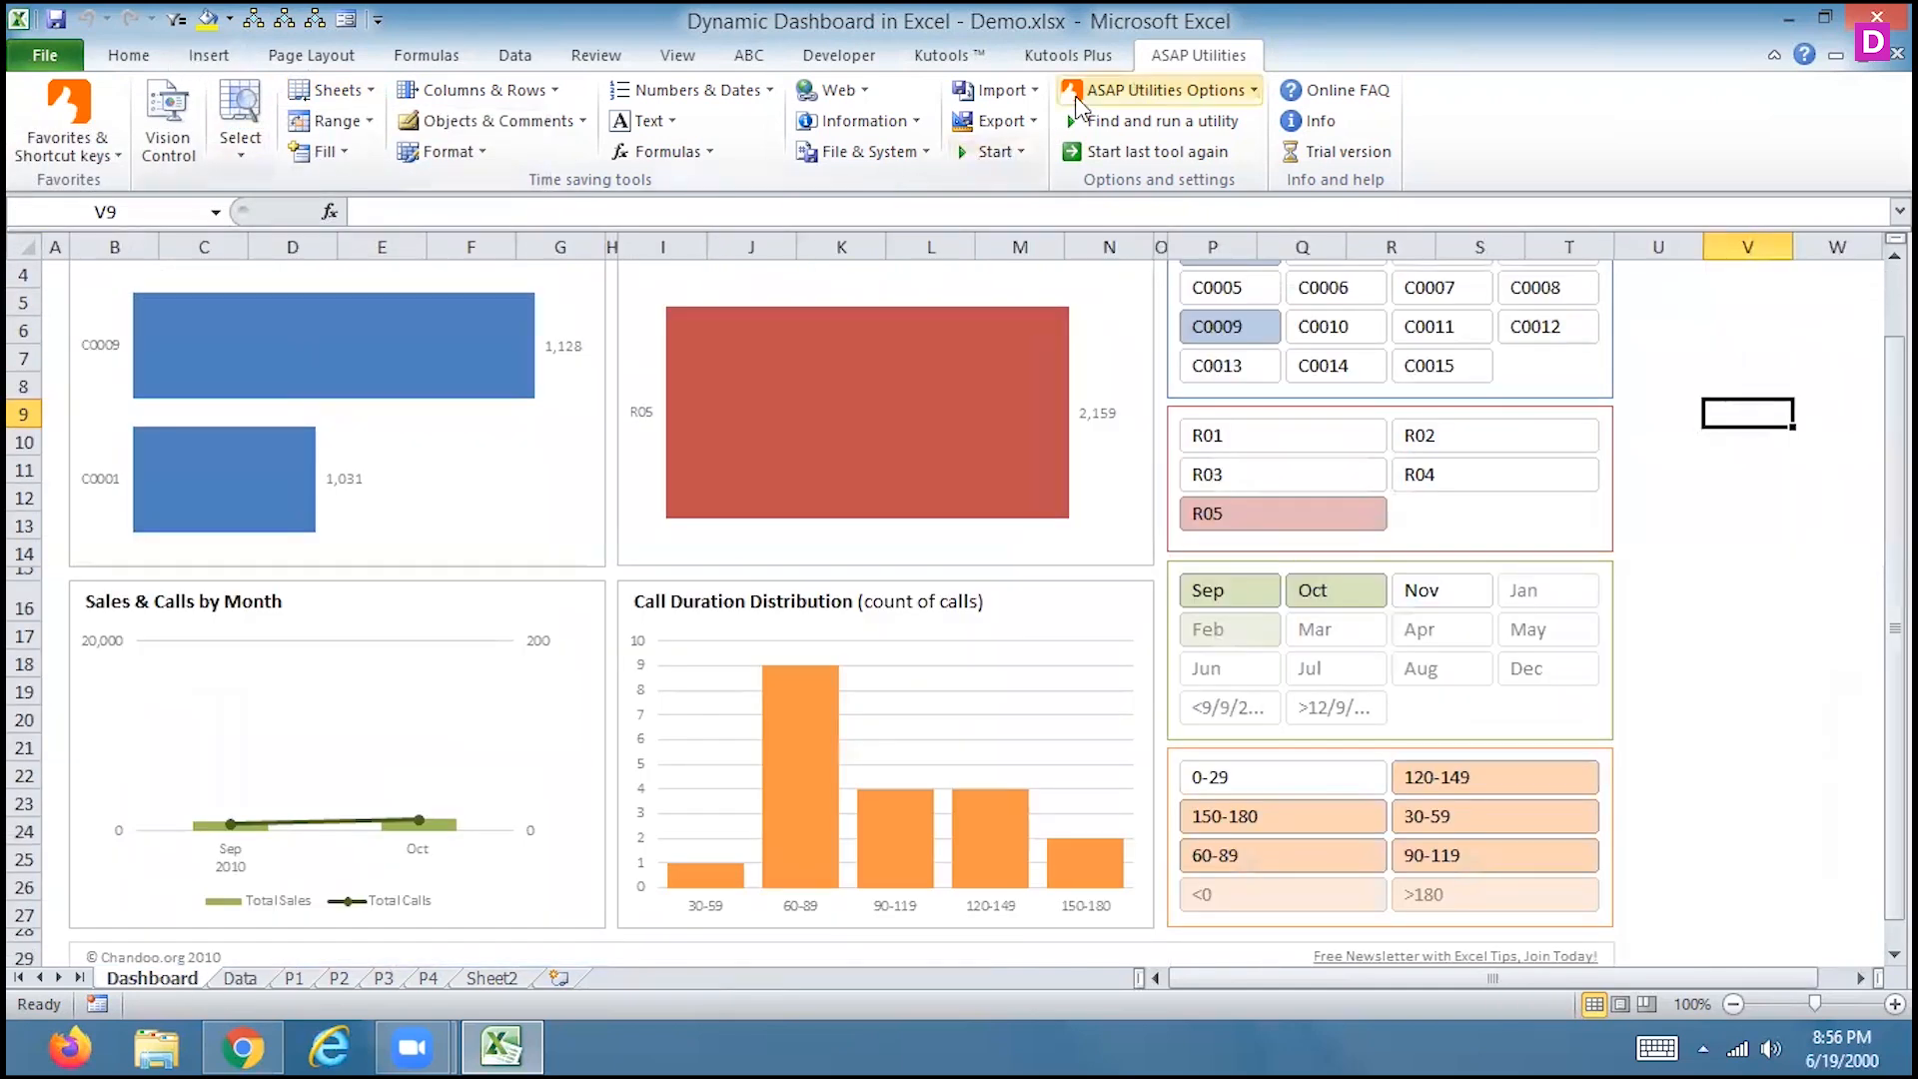
left_click(340, 99)
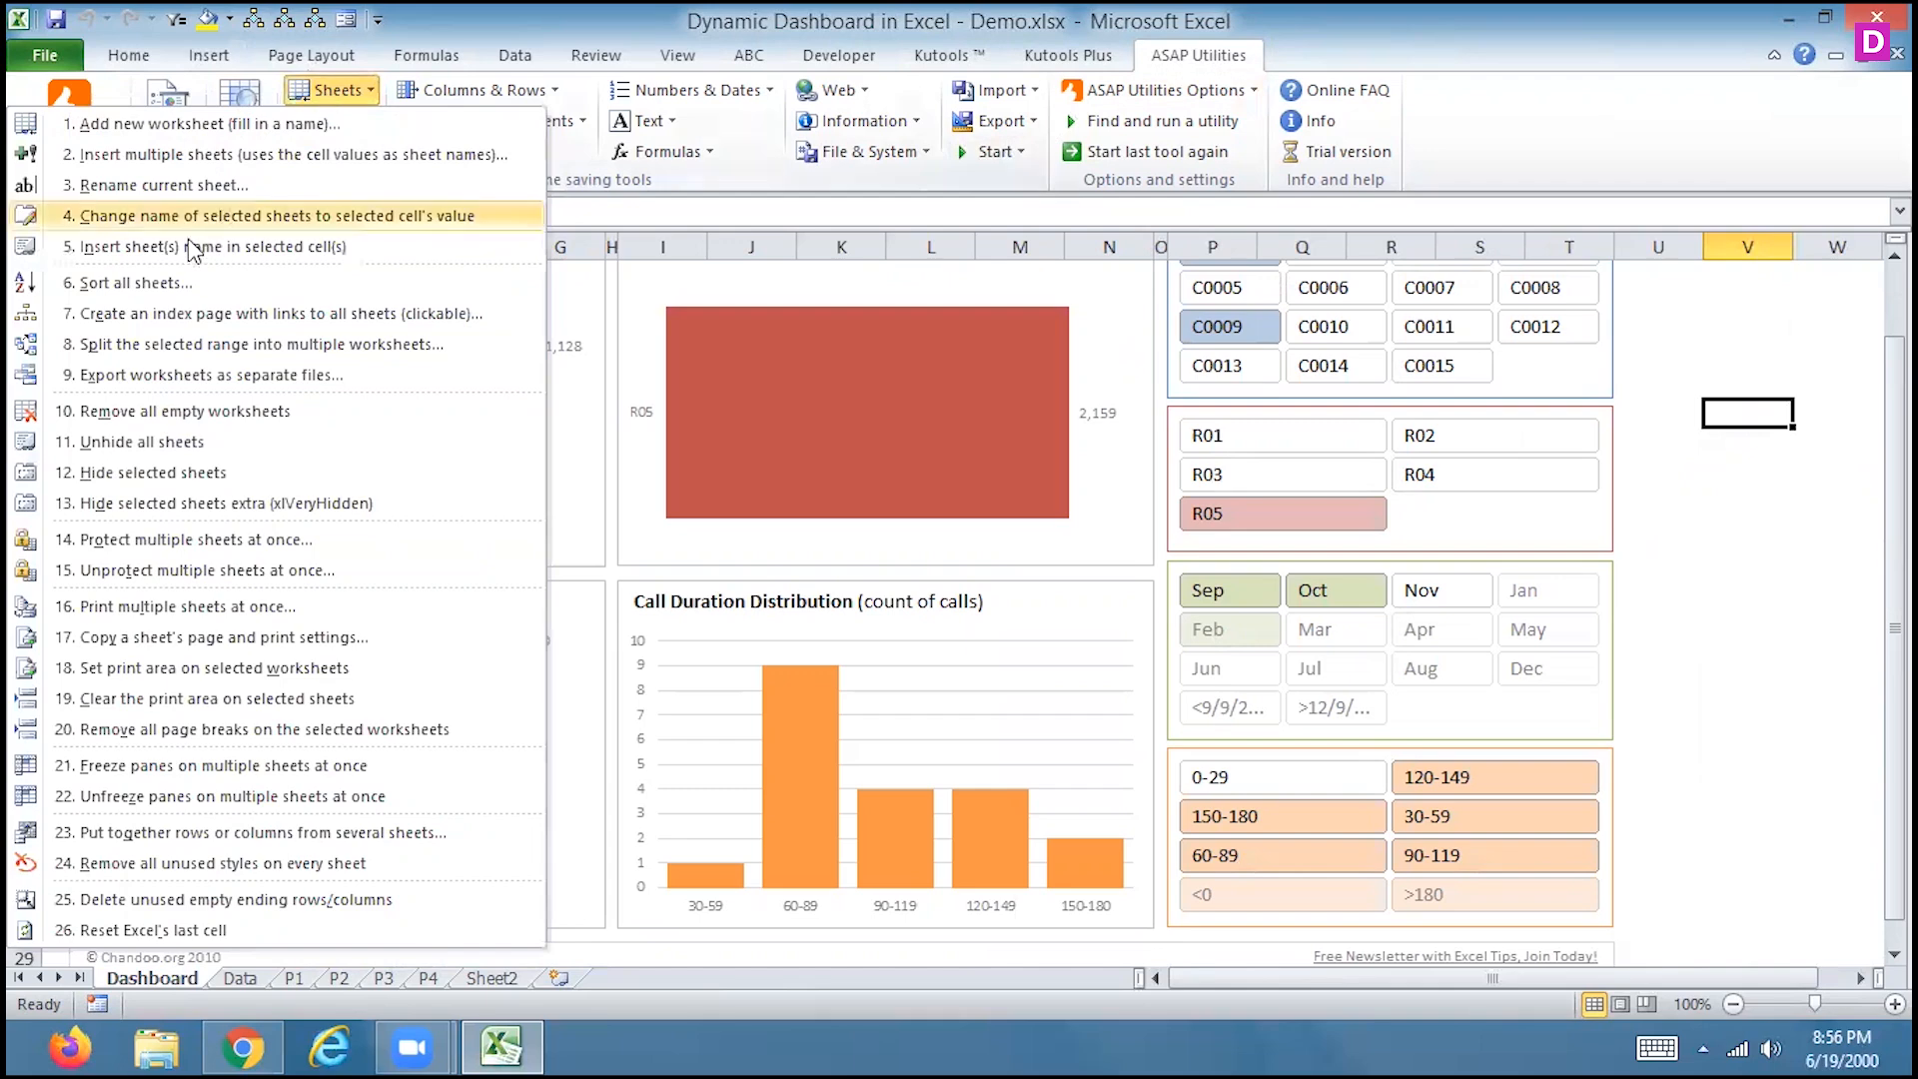
left_click(202, 178)
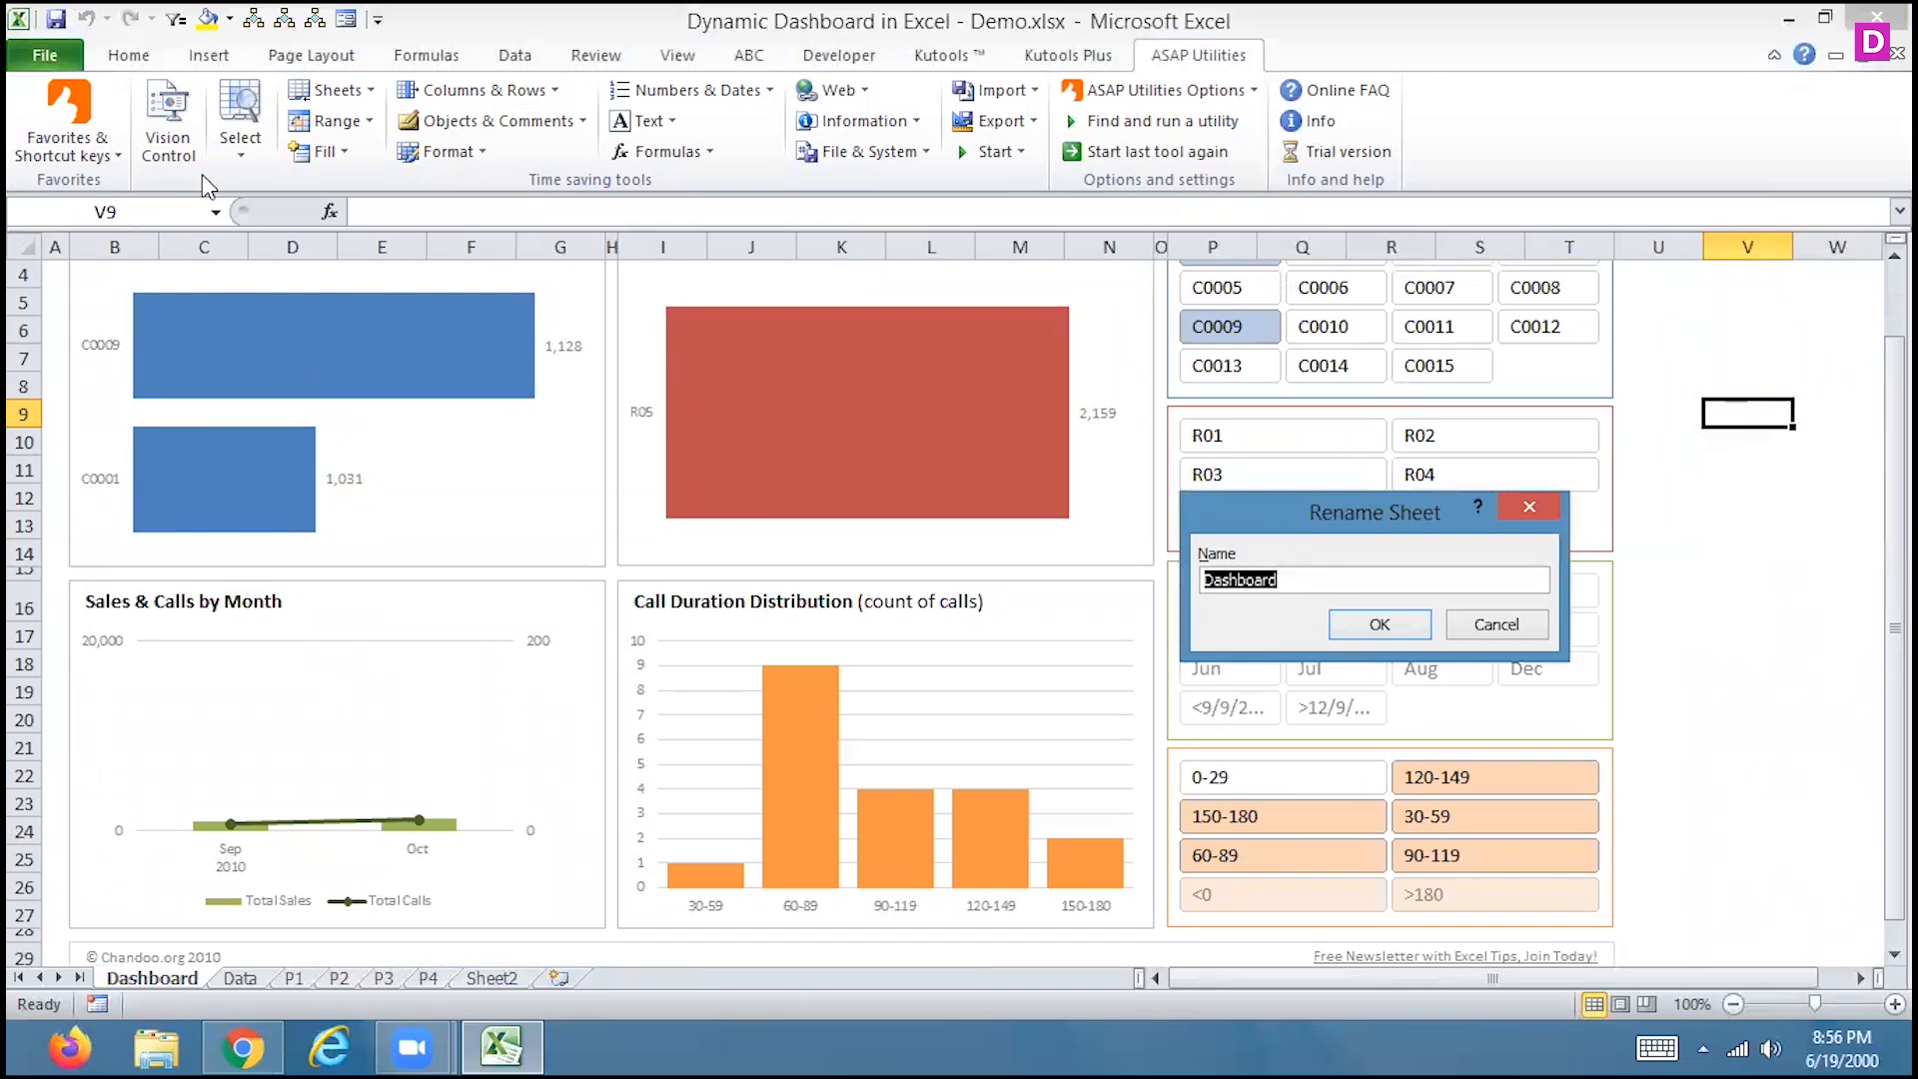
left_click(1289, 580)
type("_Excel")
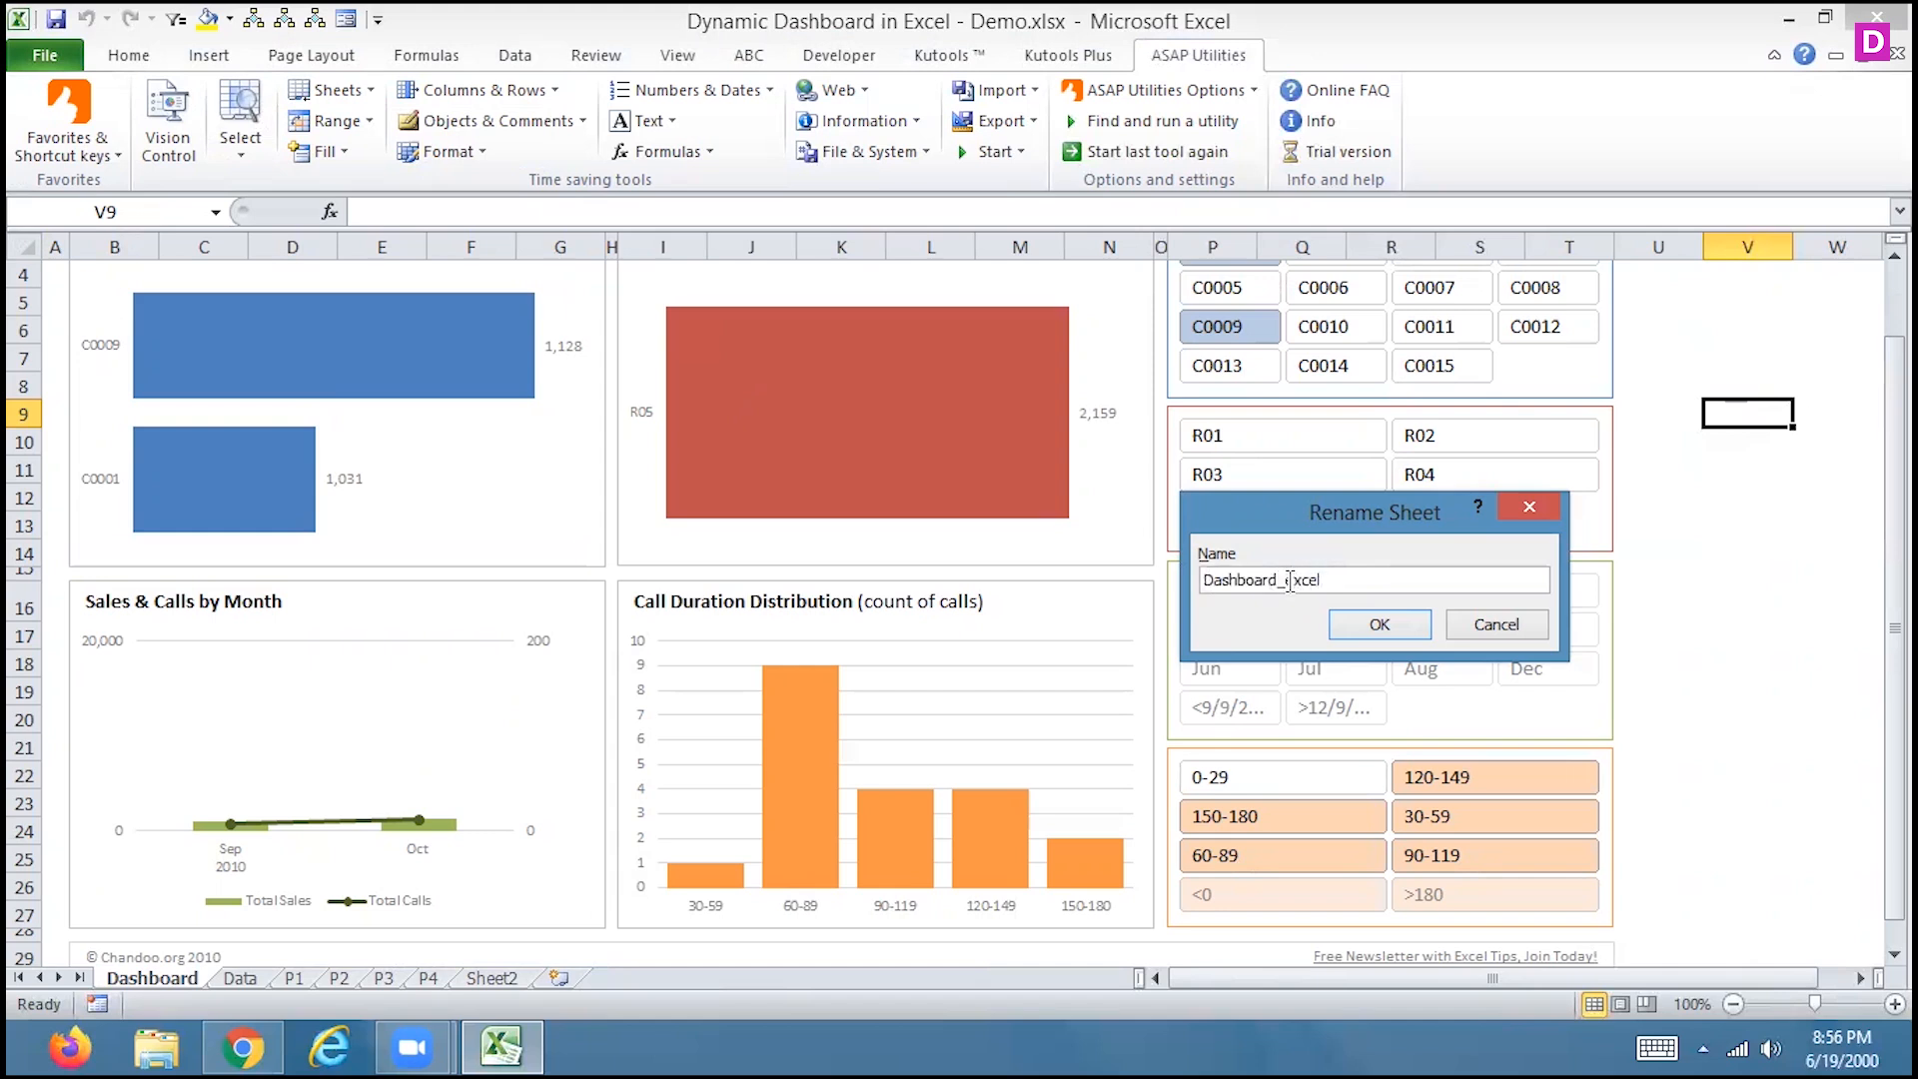
left_click(1418, 633)
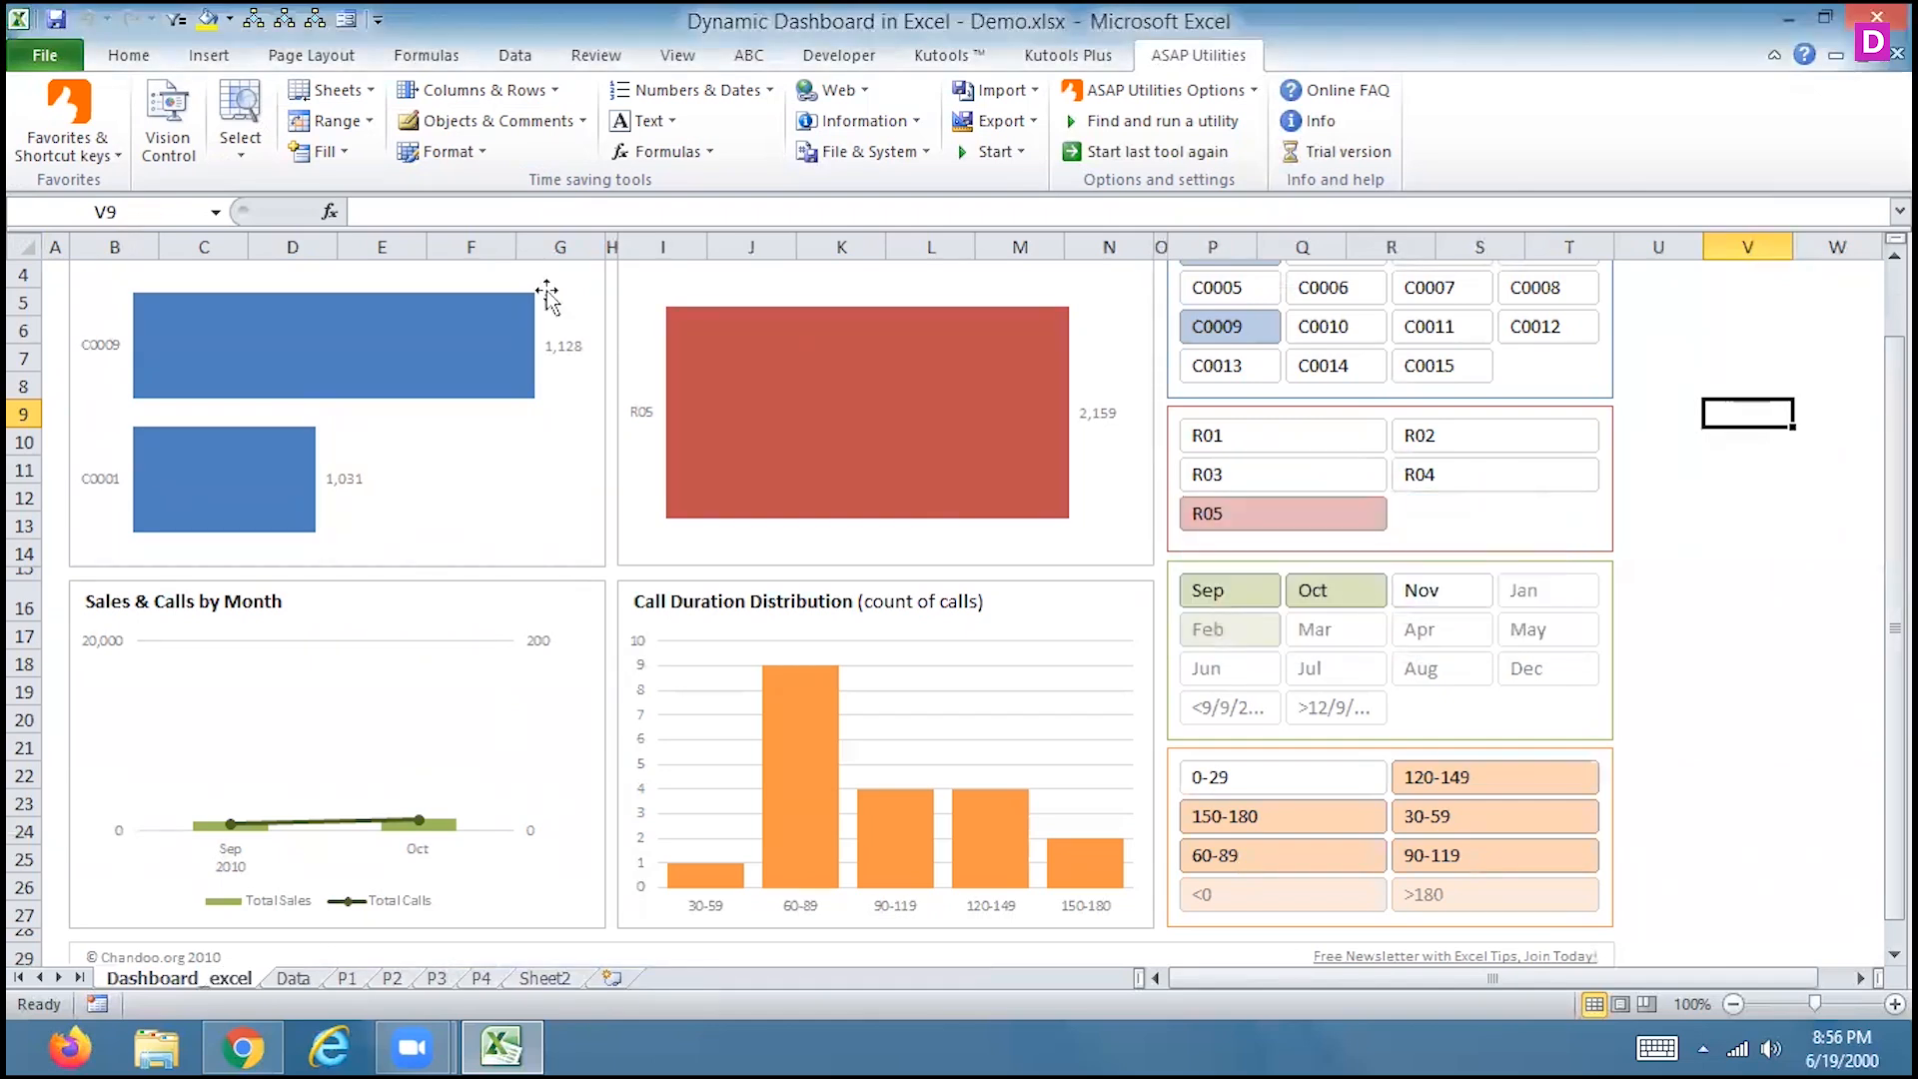
left_click(361, 92)
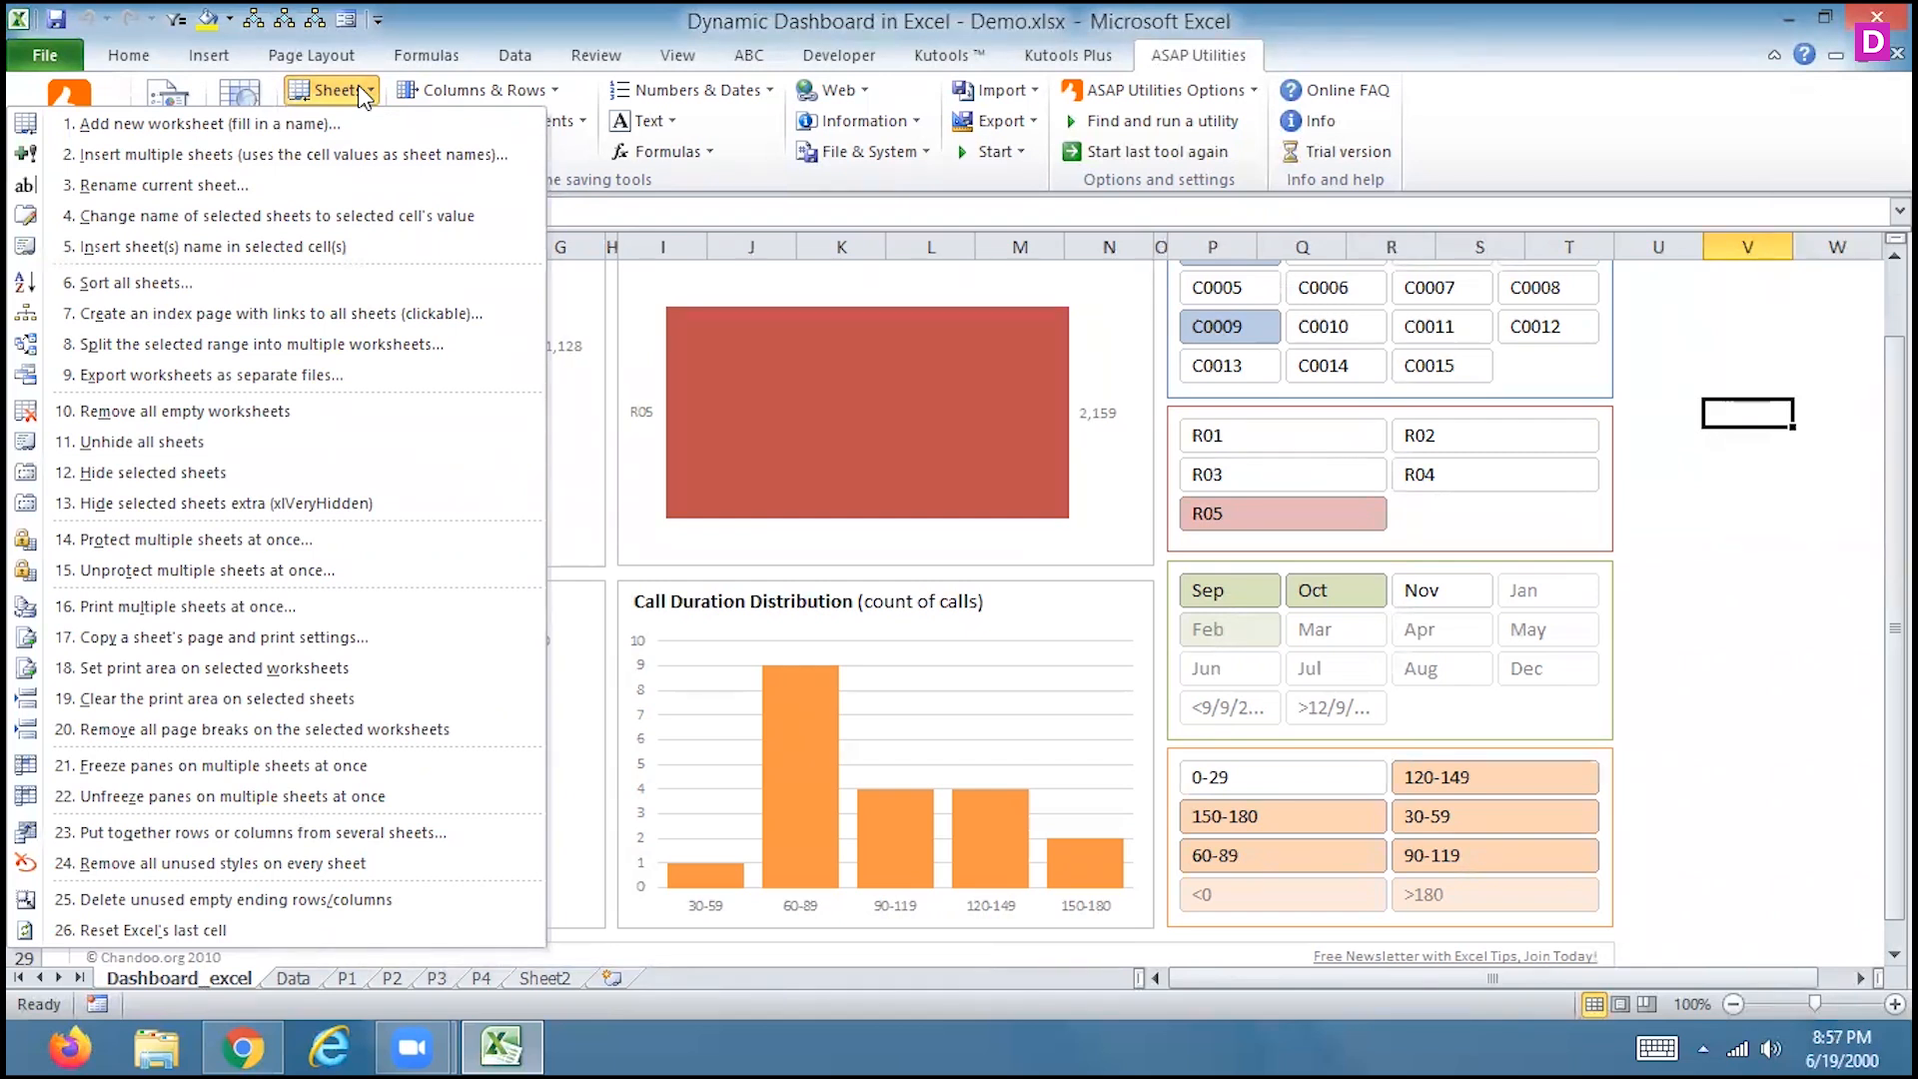
On the P1 pivot sheet, enter excel-day1 into cell F5
left_click(278, 978)
left_click(278, 979)
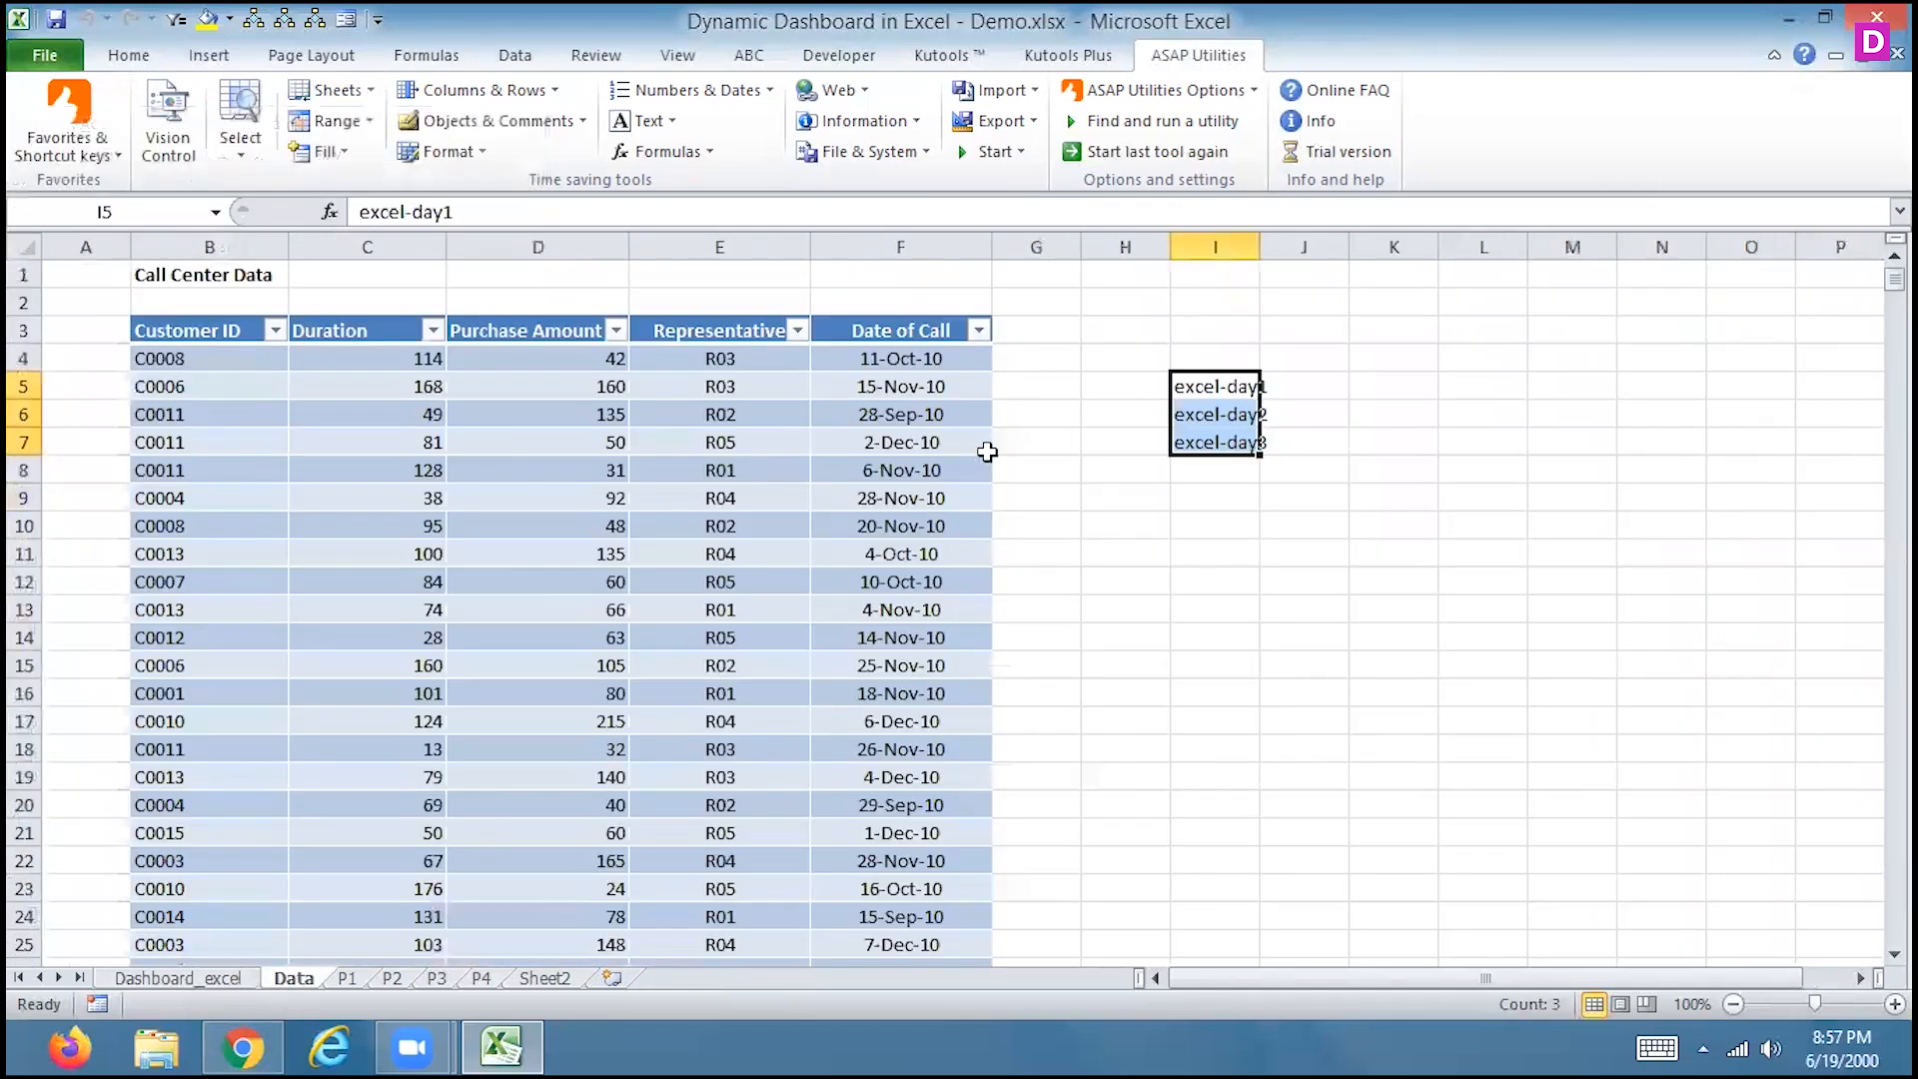
left_click(1229, 385)
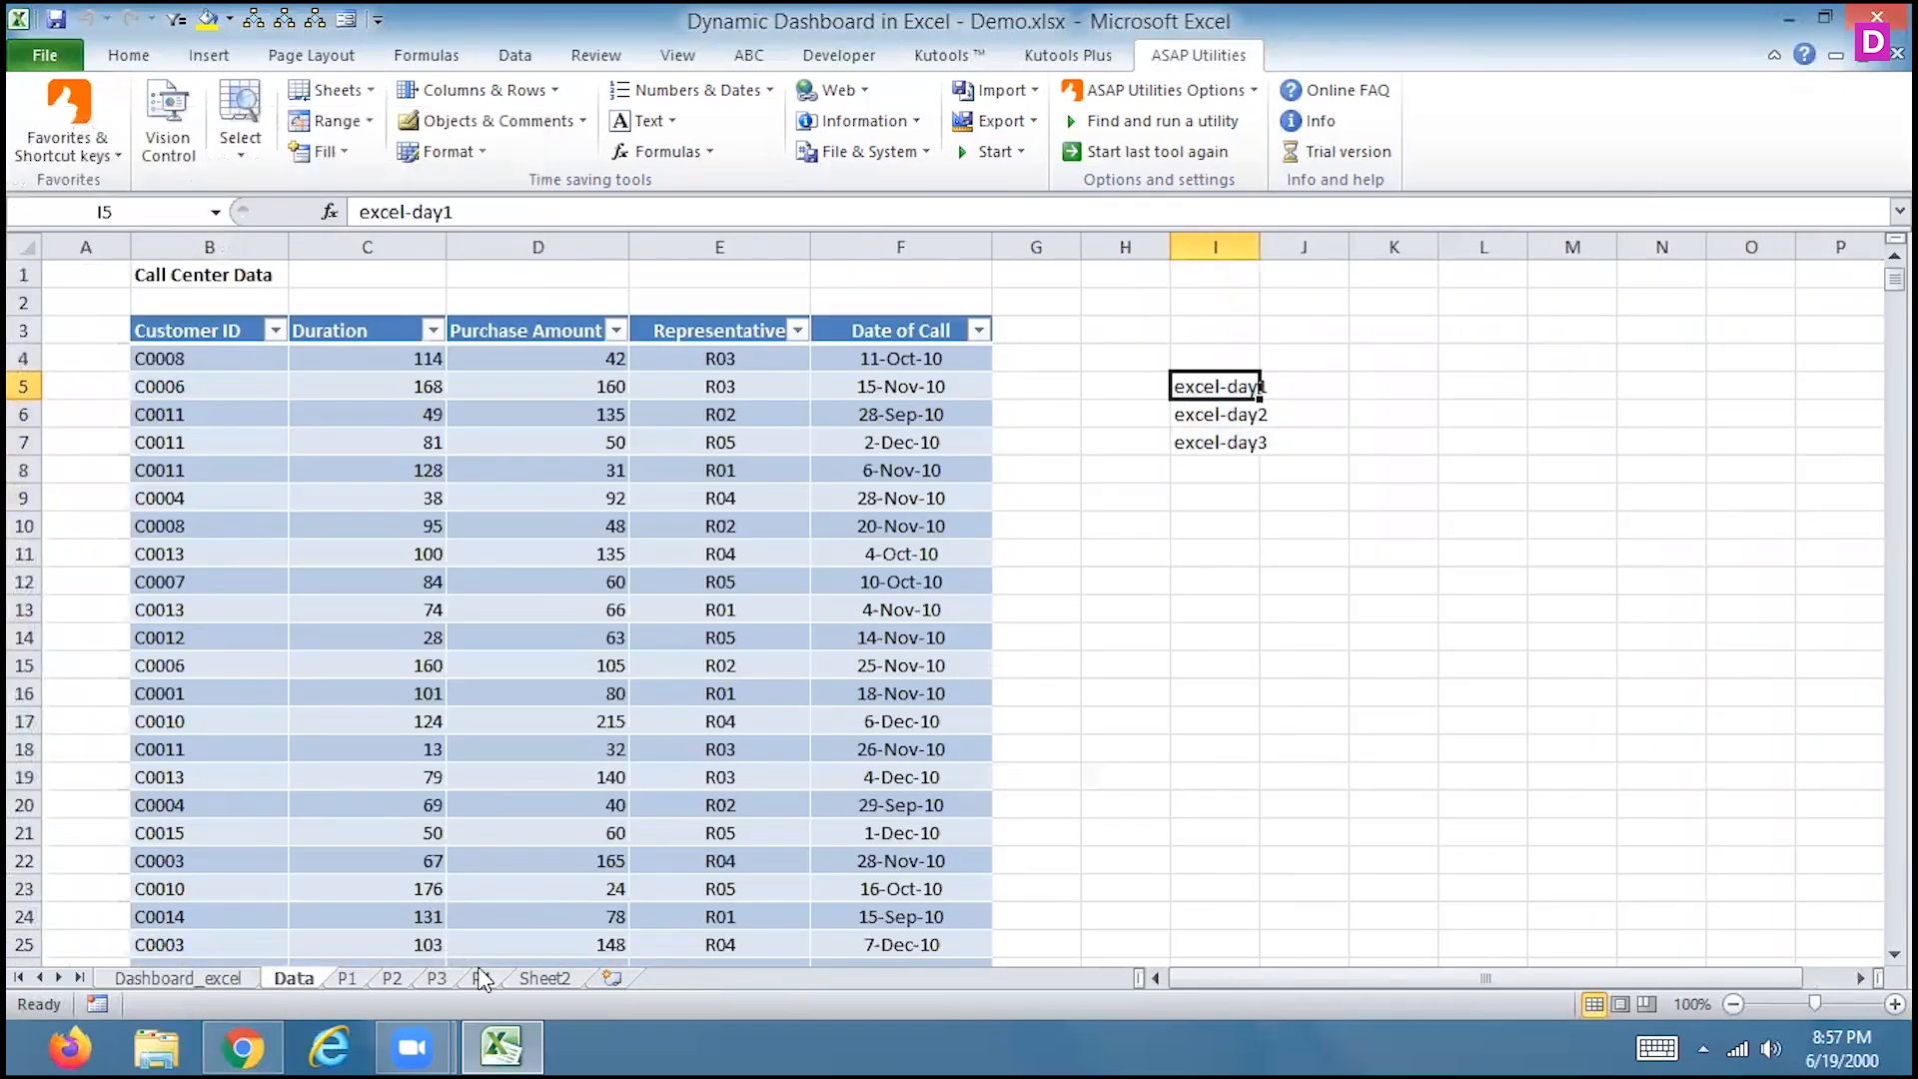
left_click(345, 980)
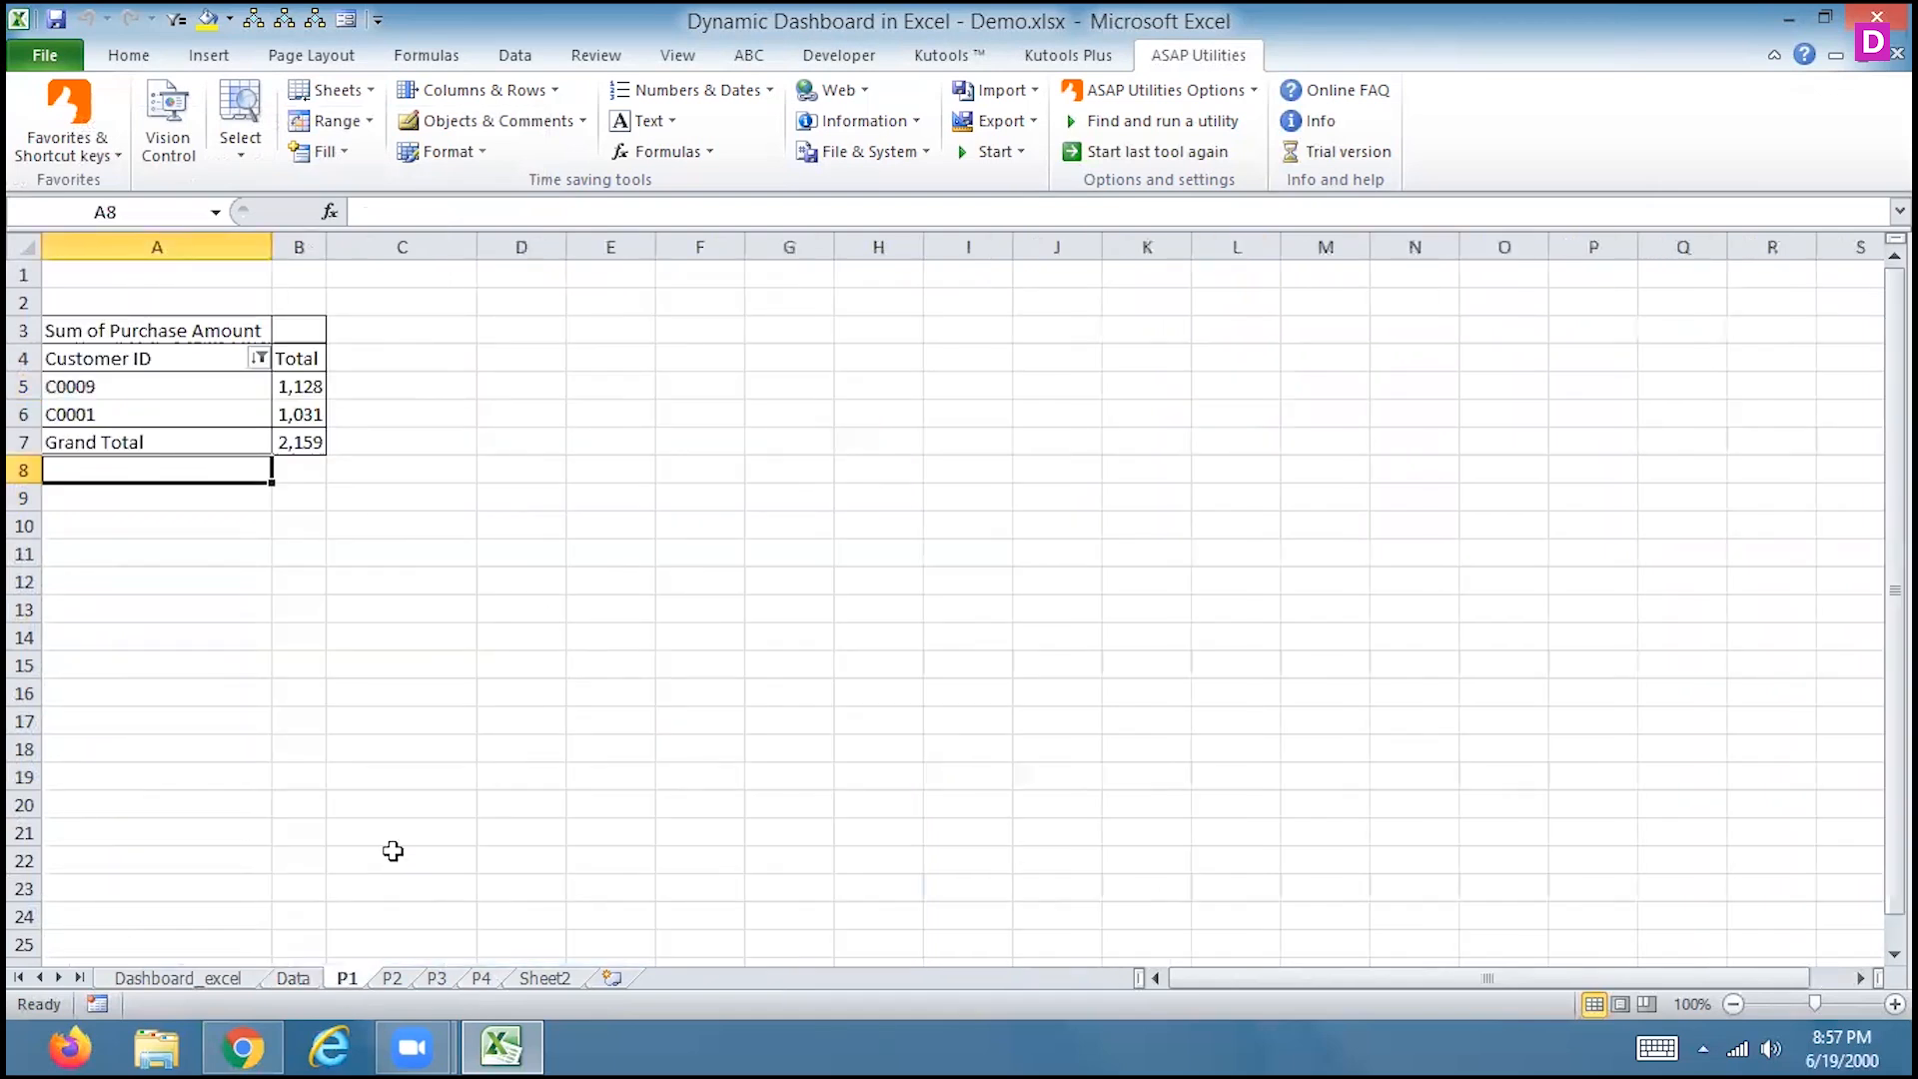
left_click(292, 979)
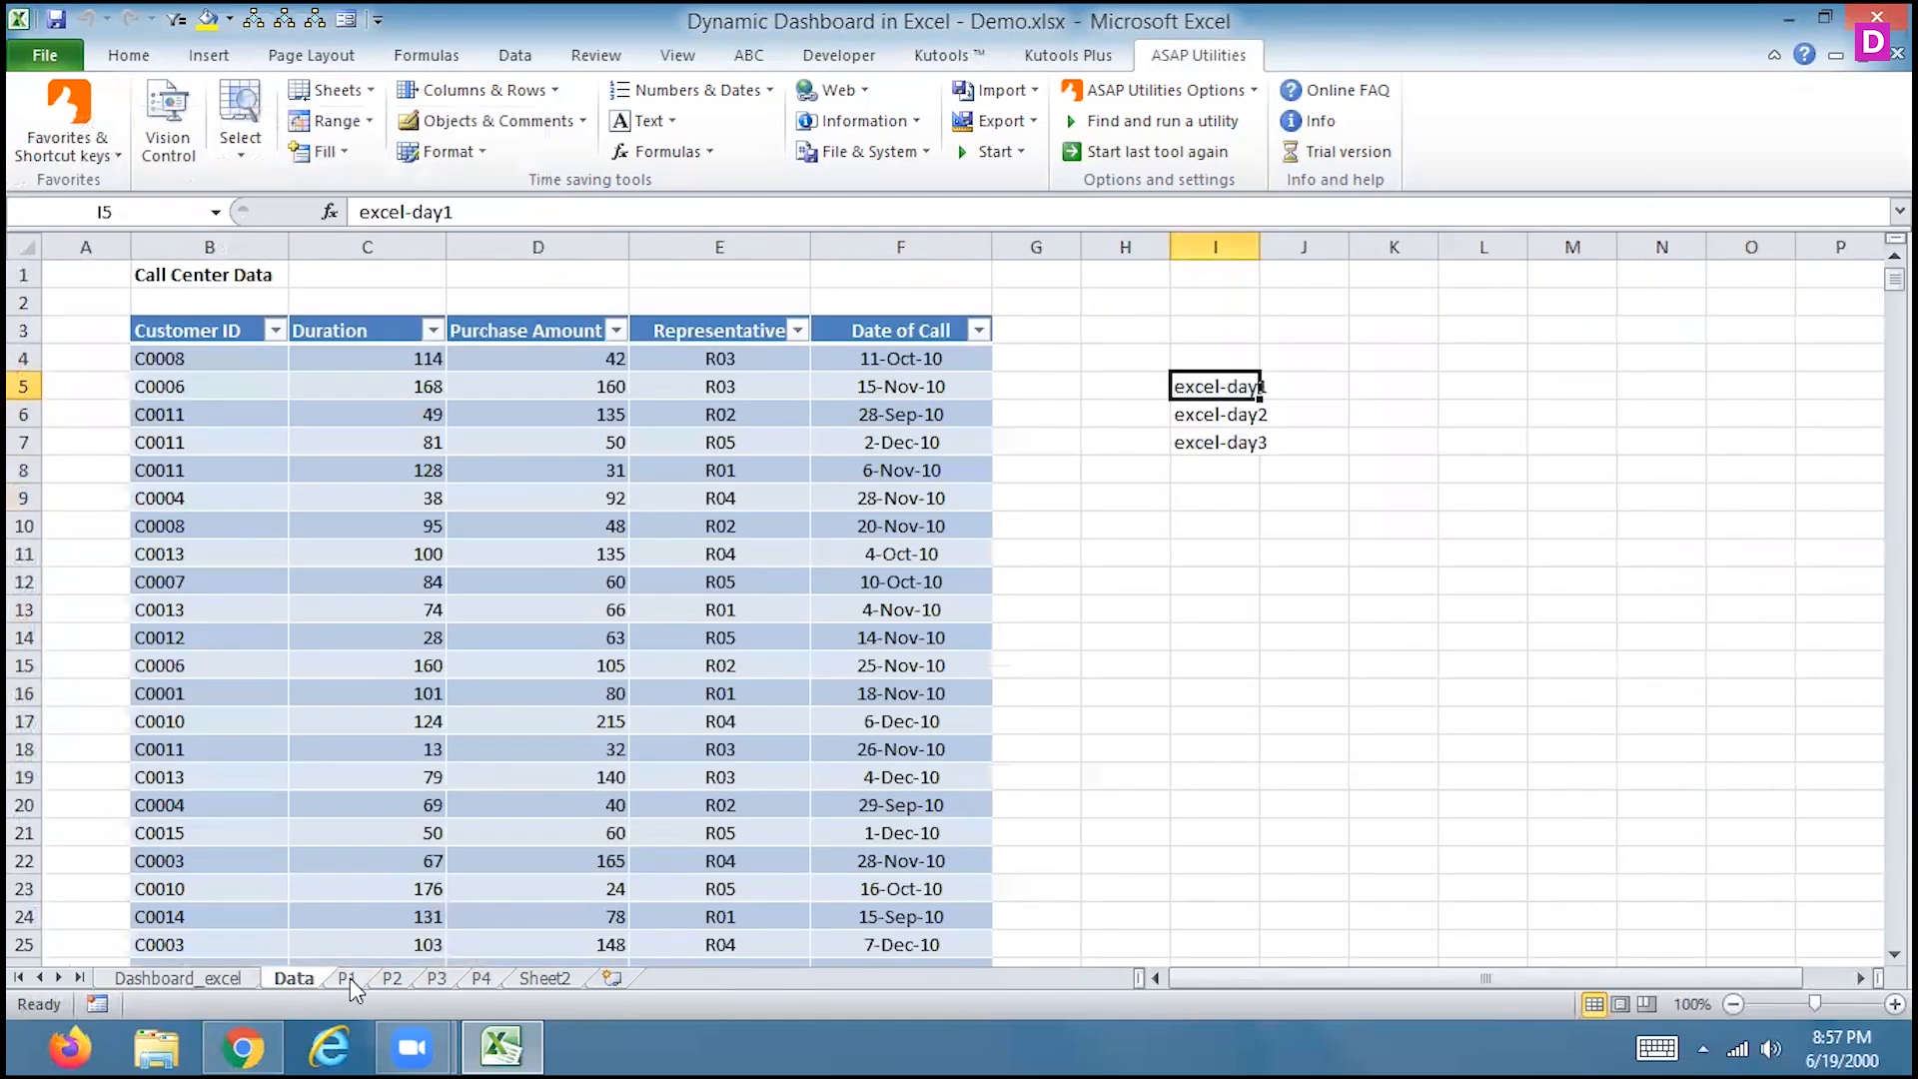
left_click(350, 979)
left_click(704, 390)
type("e")
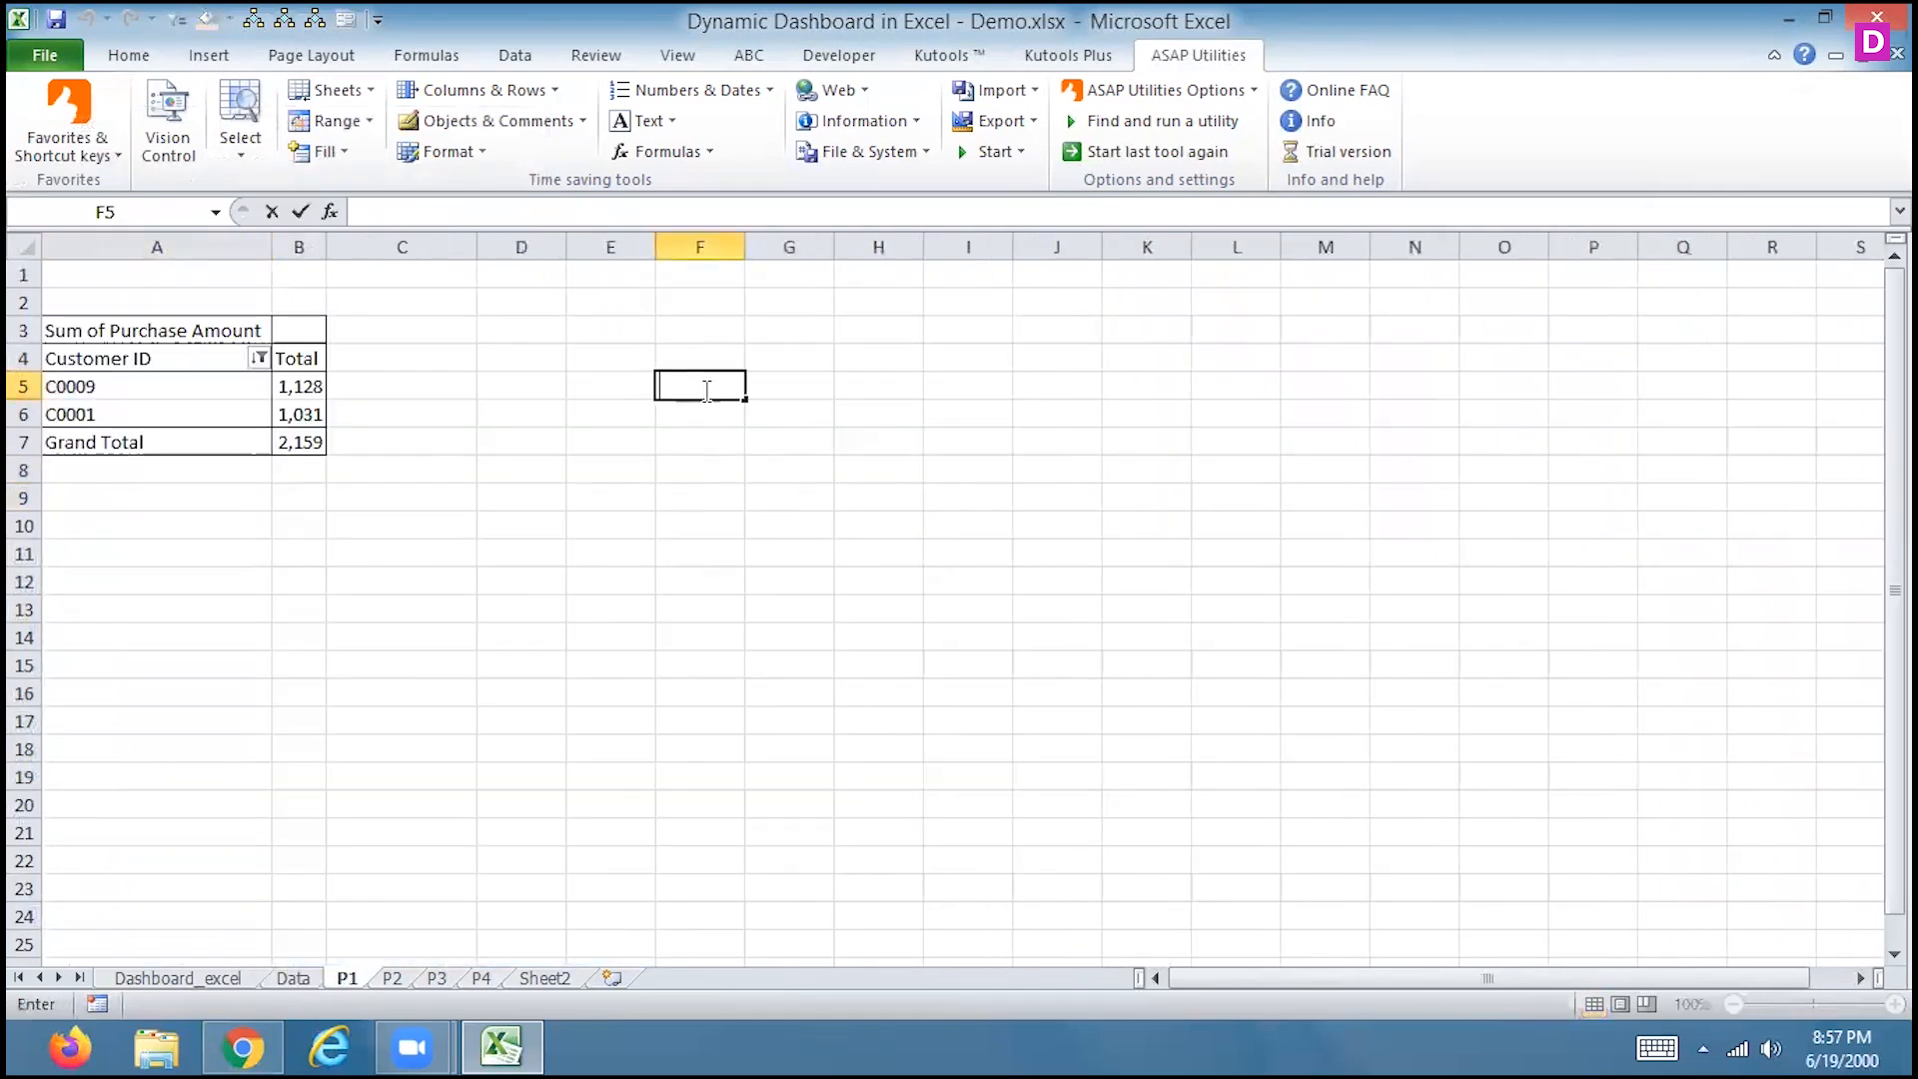
type("xcel-day1")
key("Return")
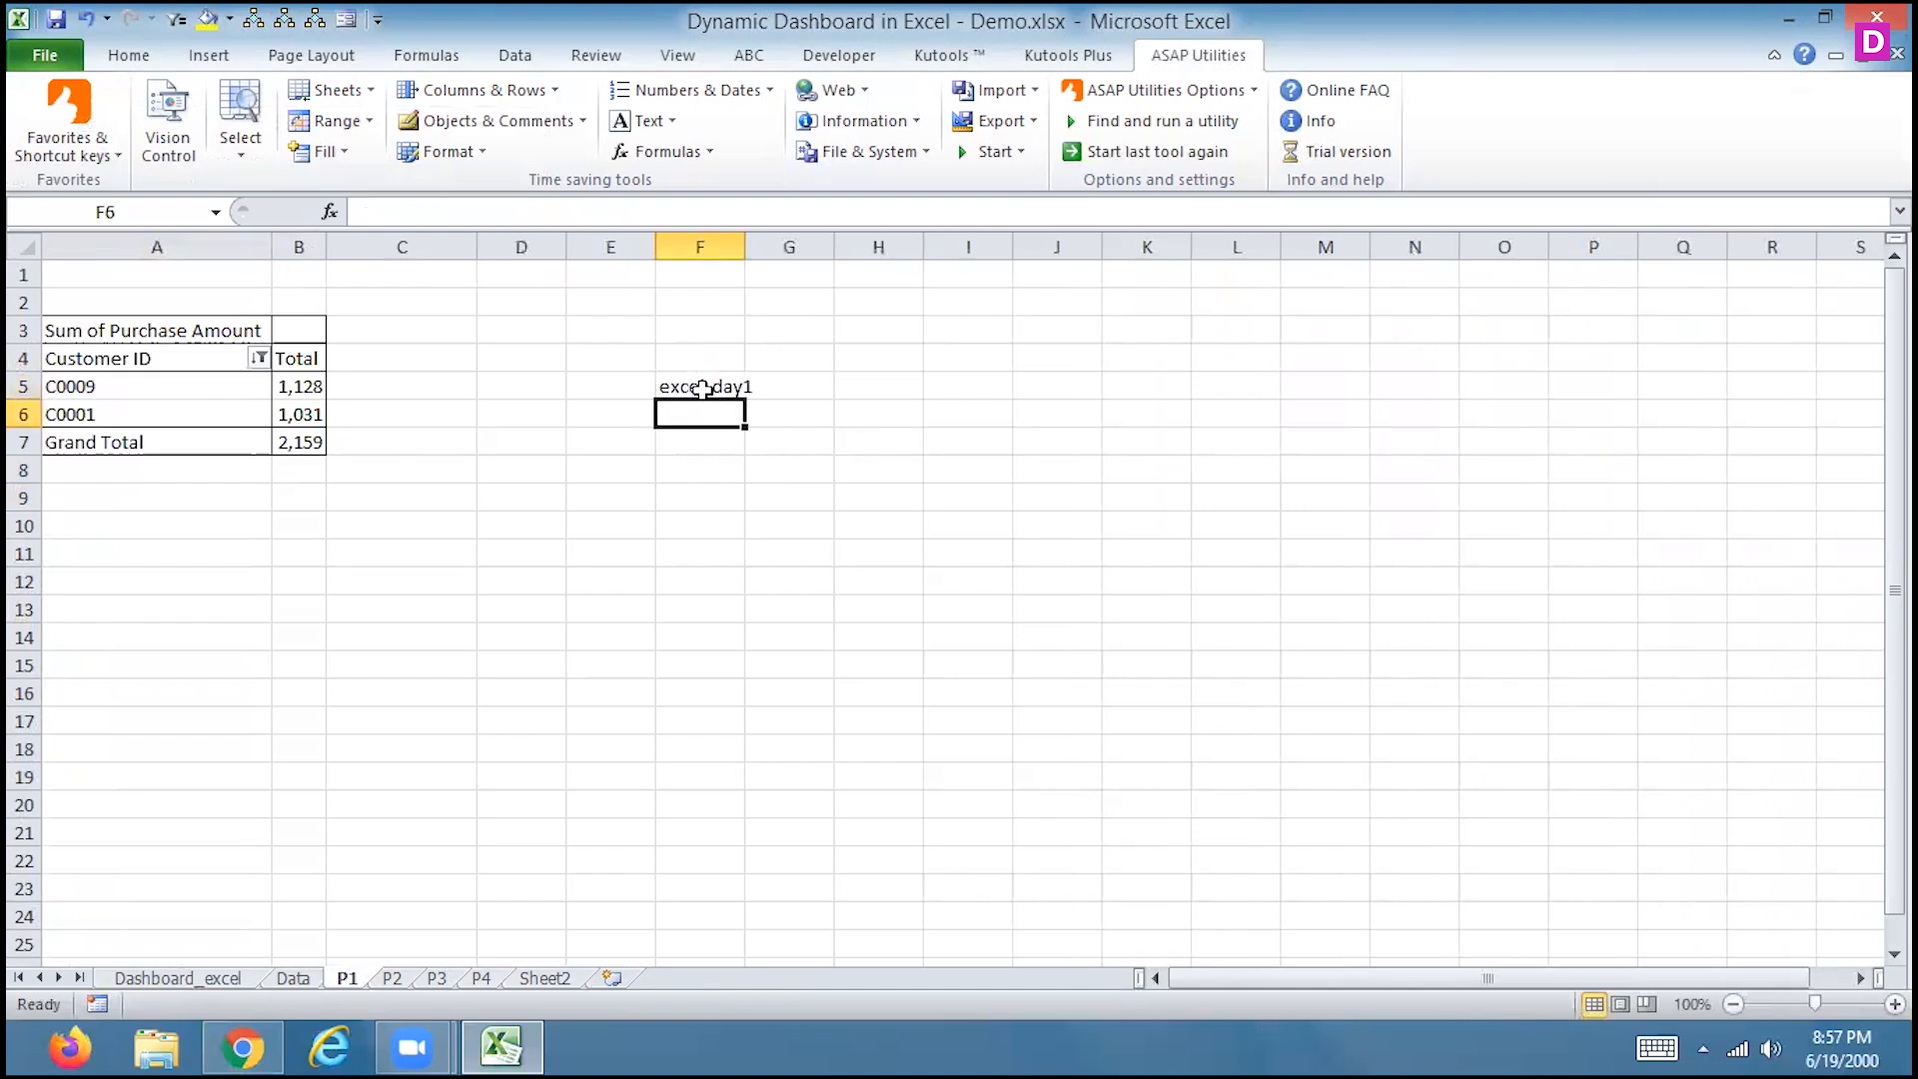
left_click(704, 389)
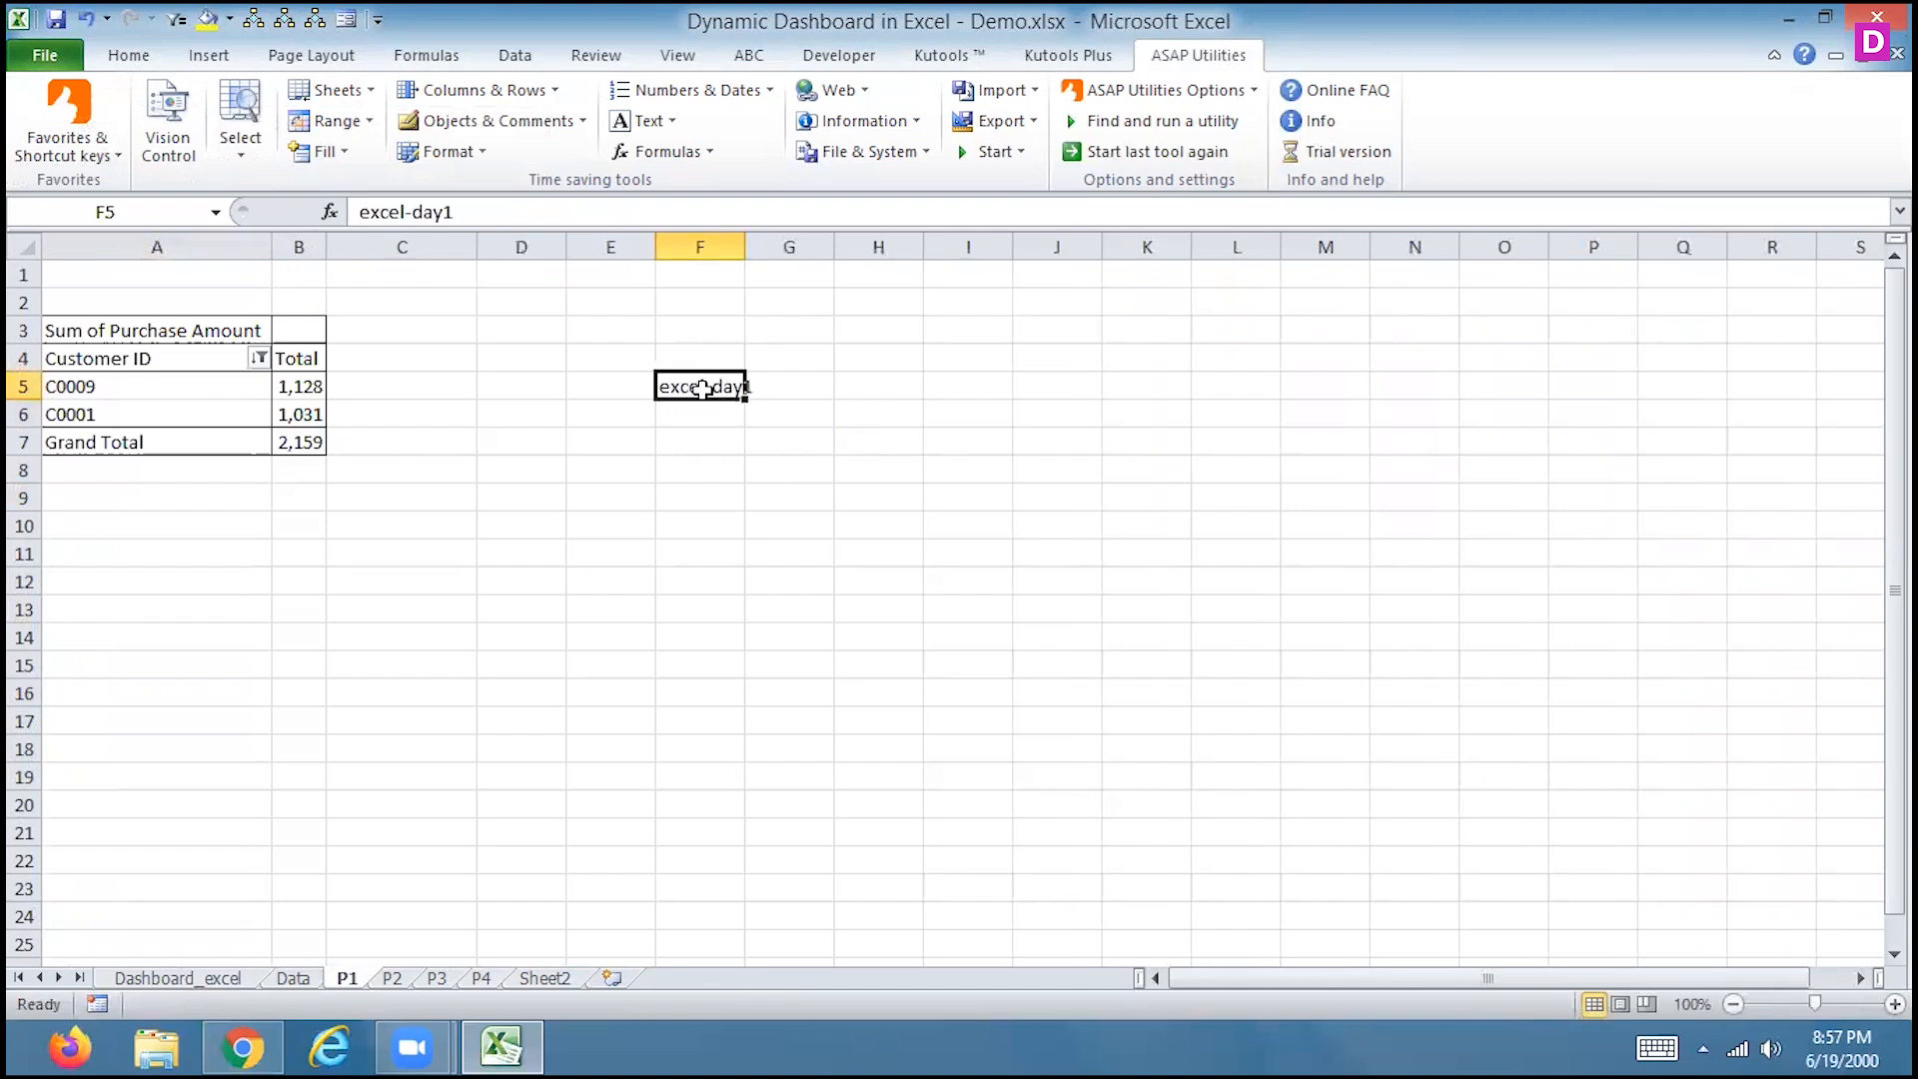
Rename sheet P1 to excel-day1 from cell F5's value, then clear F5
left_click(336, 88)
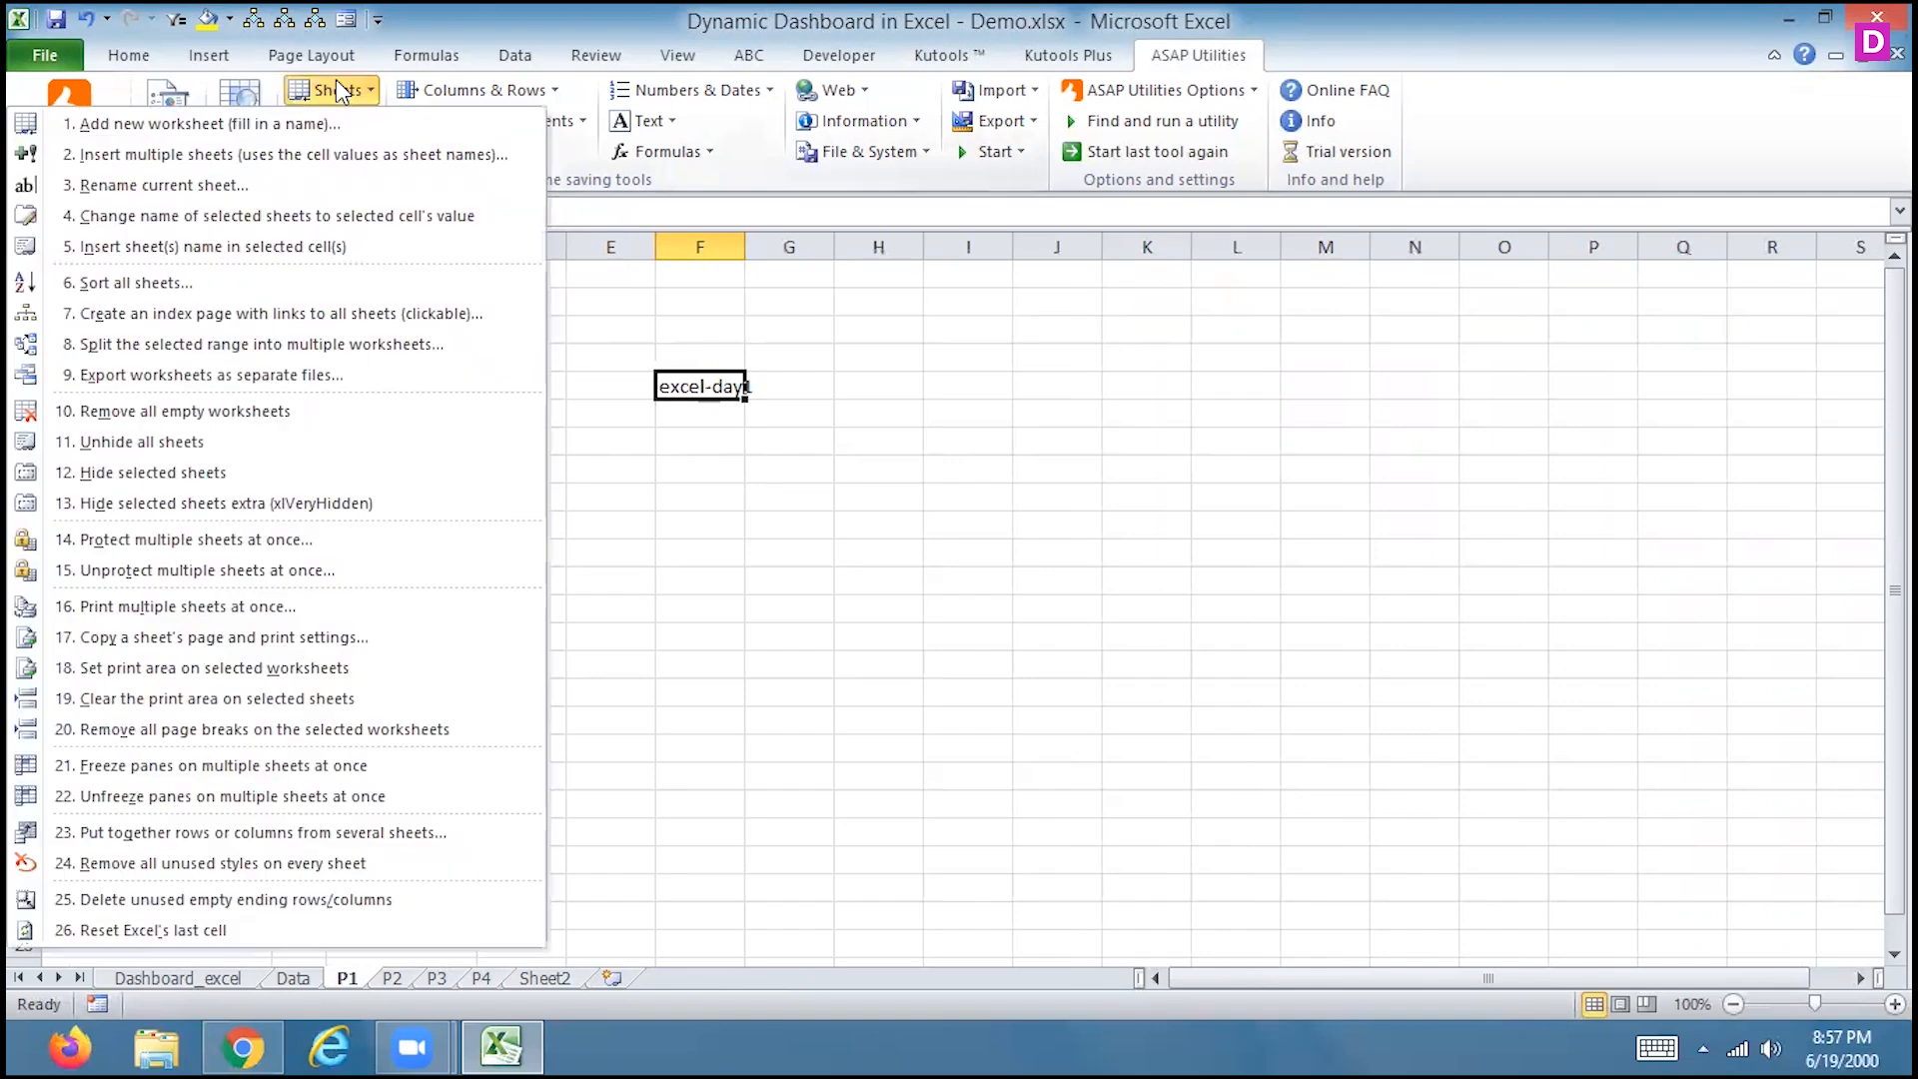
left_click(317, 213)
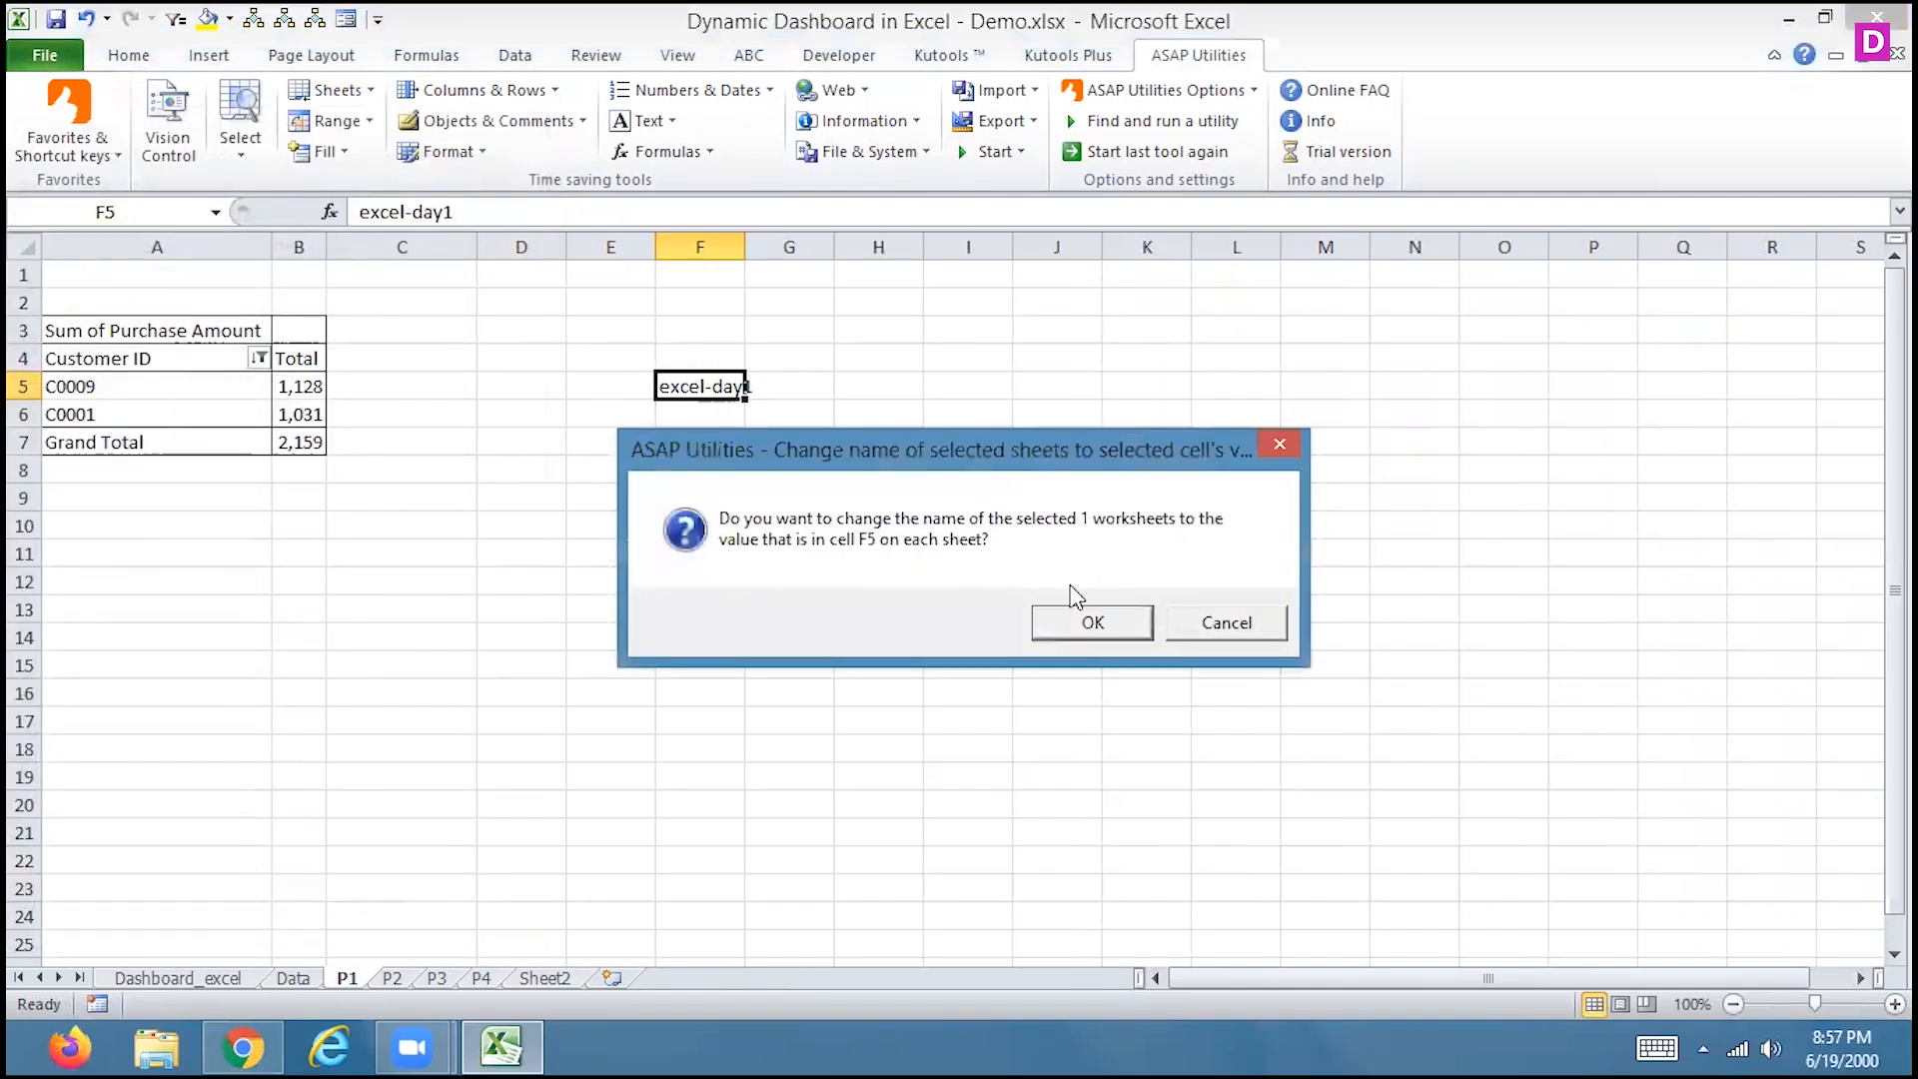
left_click(1059, 621)
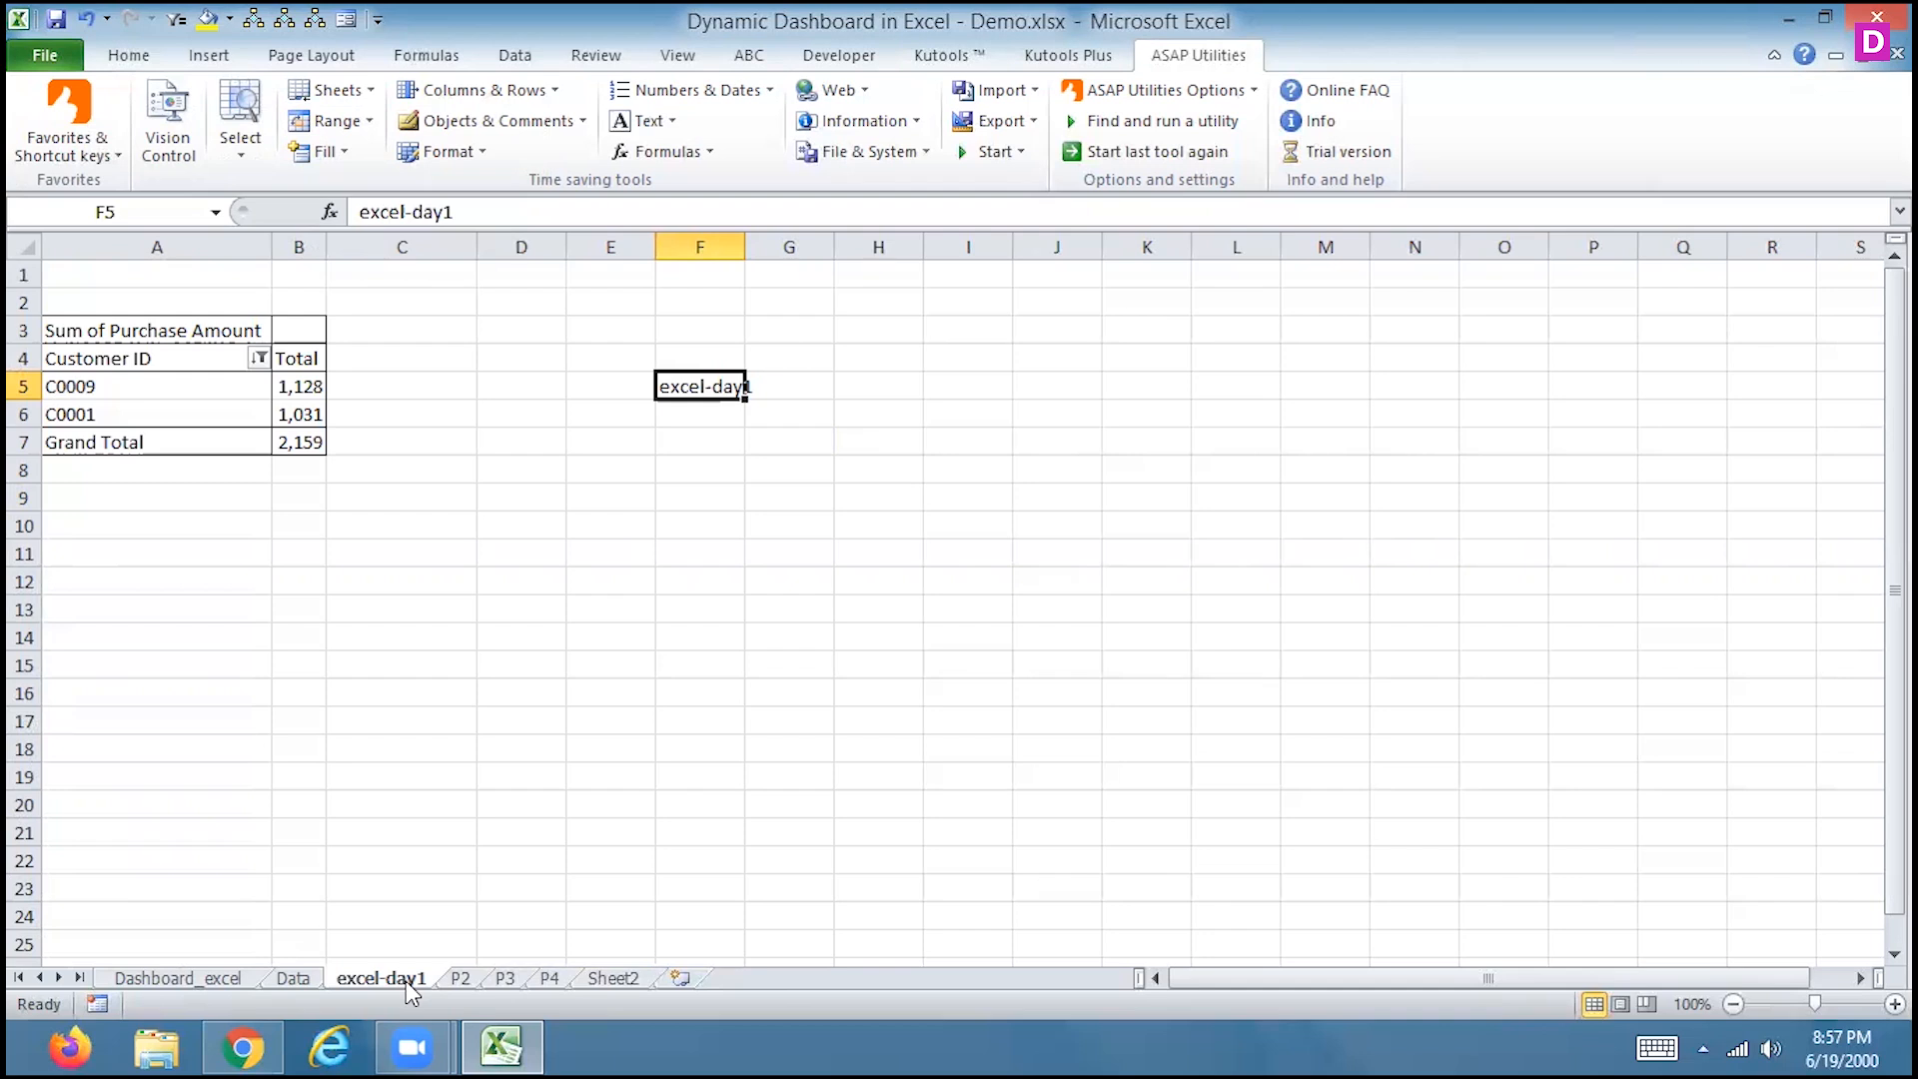
key("Delete")
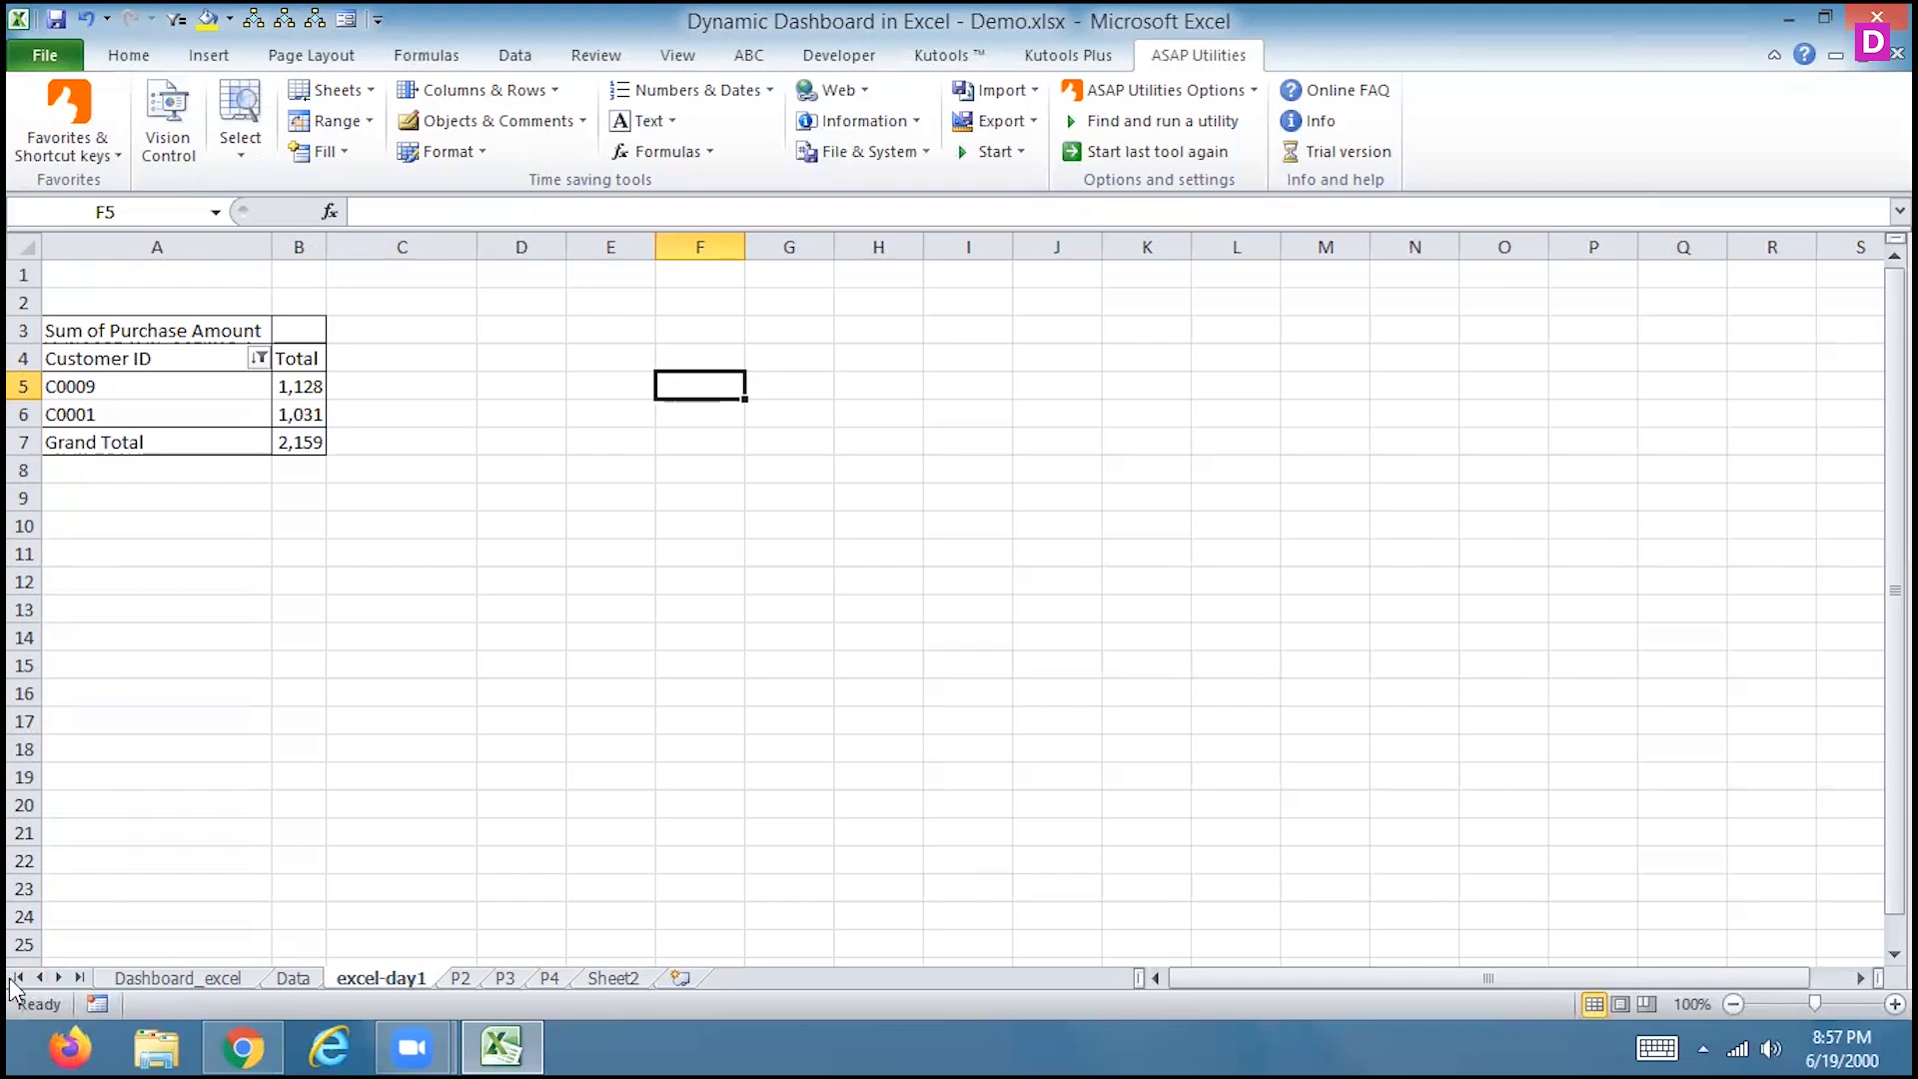
Create an Index sheet with hyperlinks to every worksheet in the workbook
left_click(332, 97)
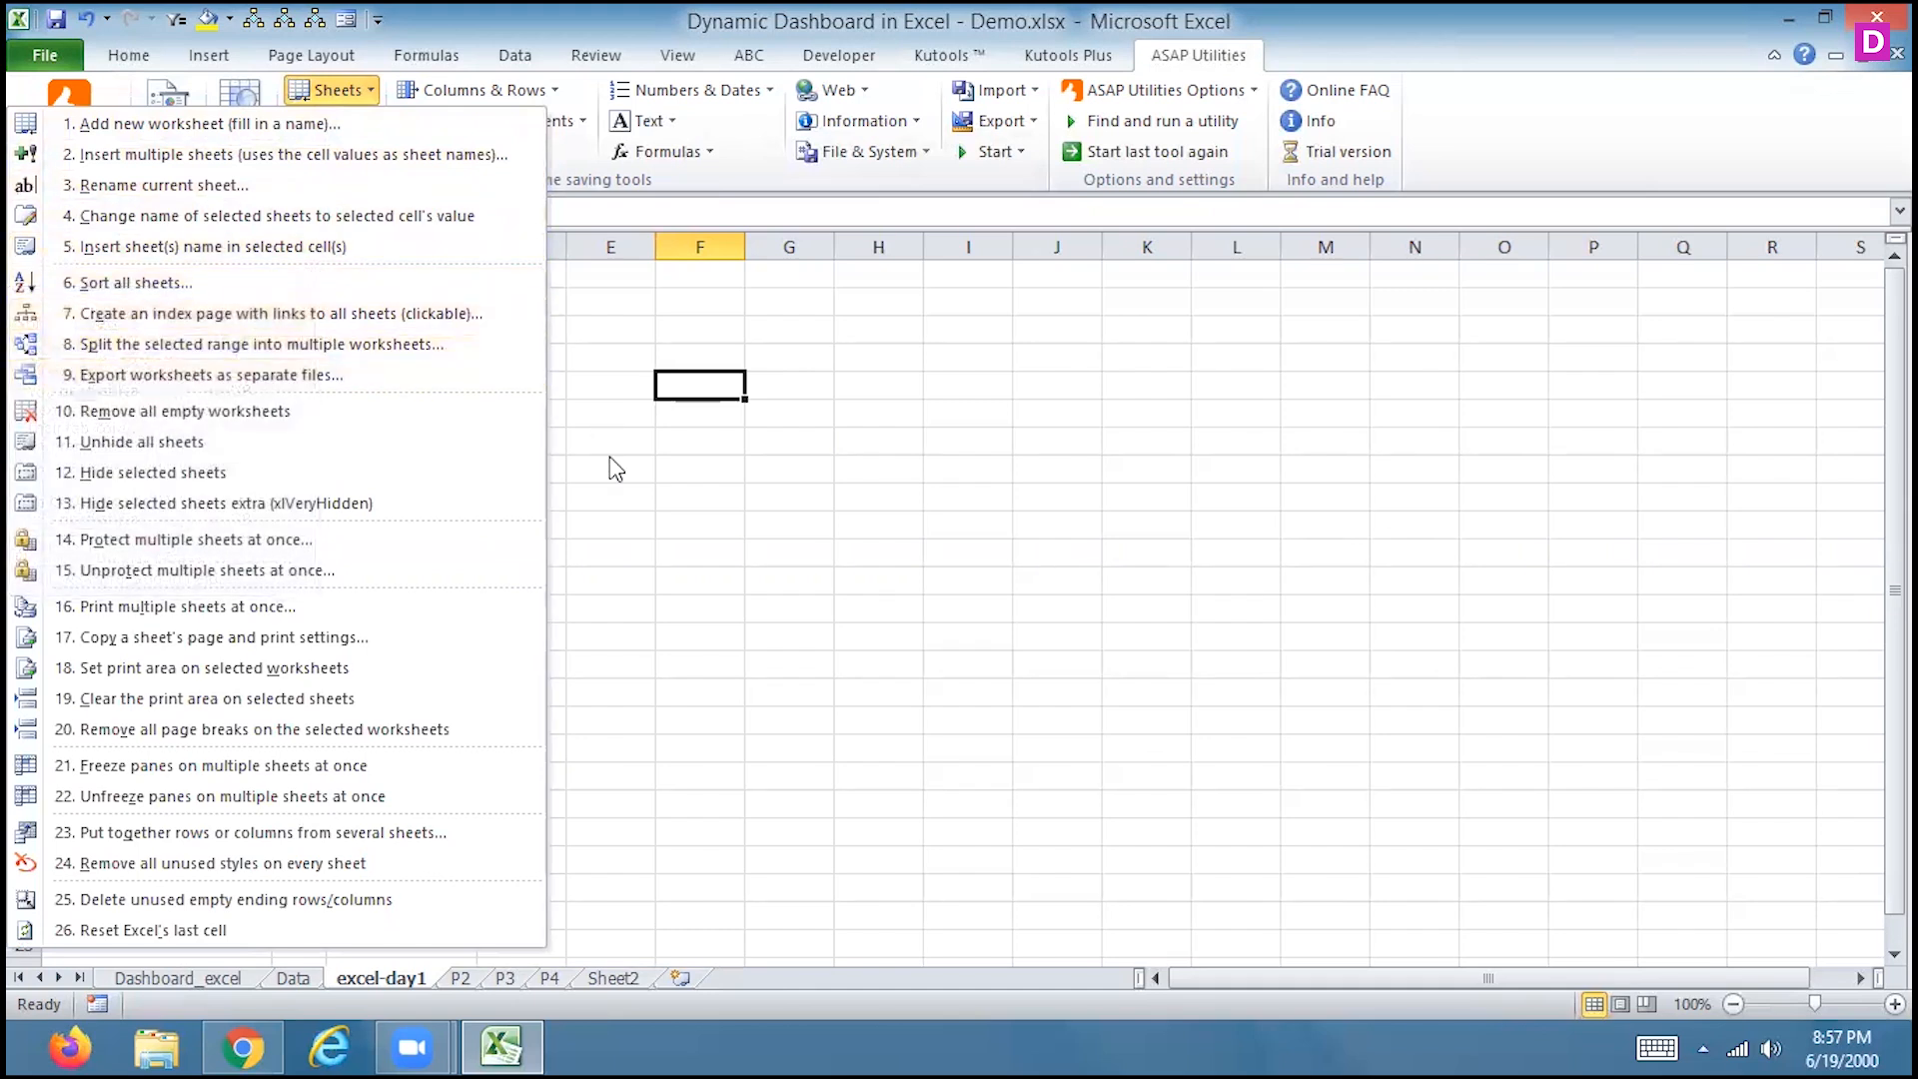
left_click(347, 326)
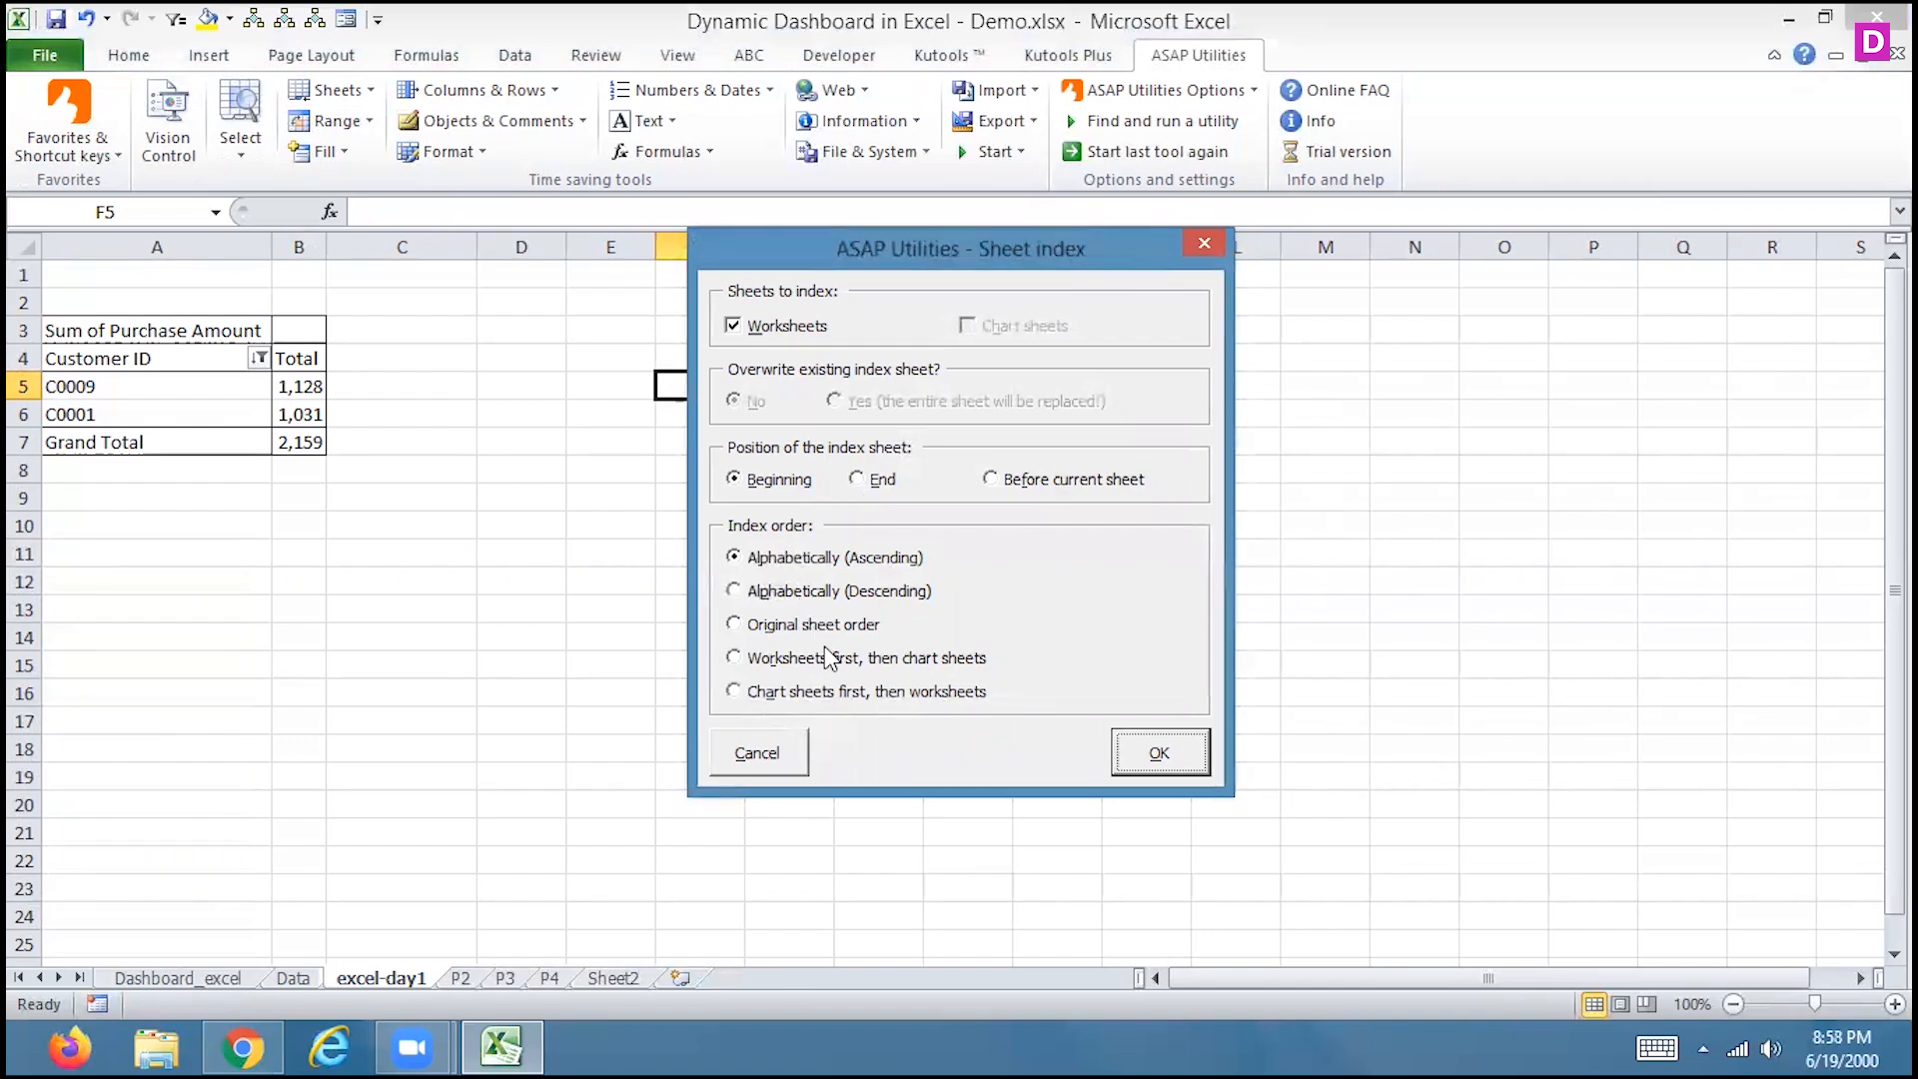
left_click(1147, 751)
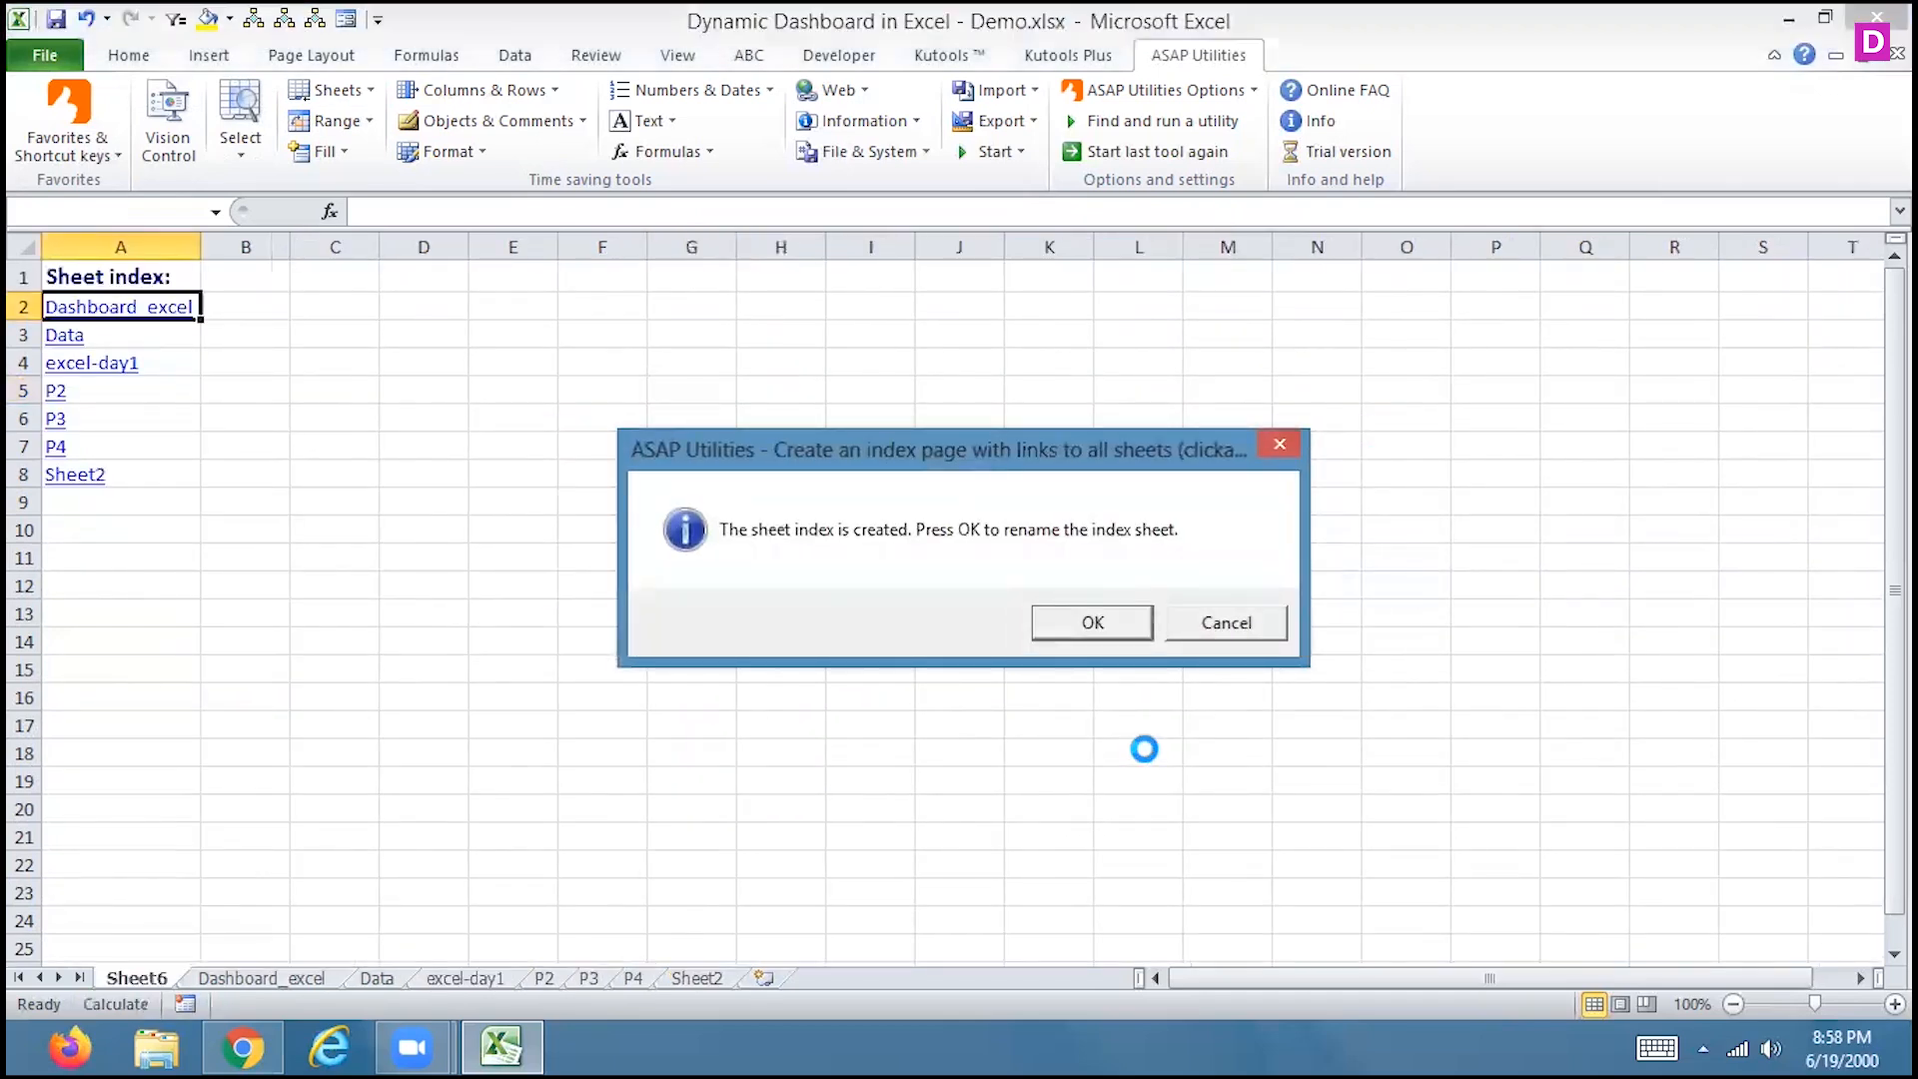
left_click(1085, 619)
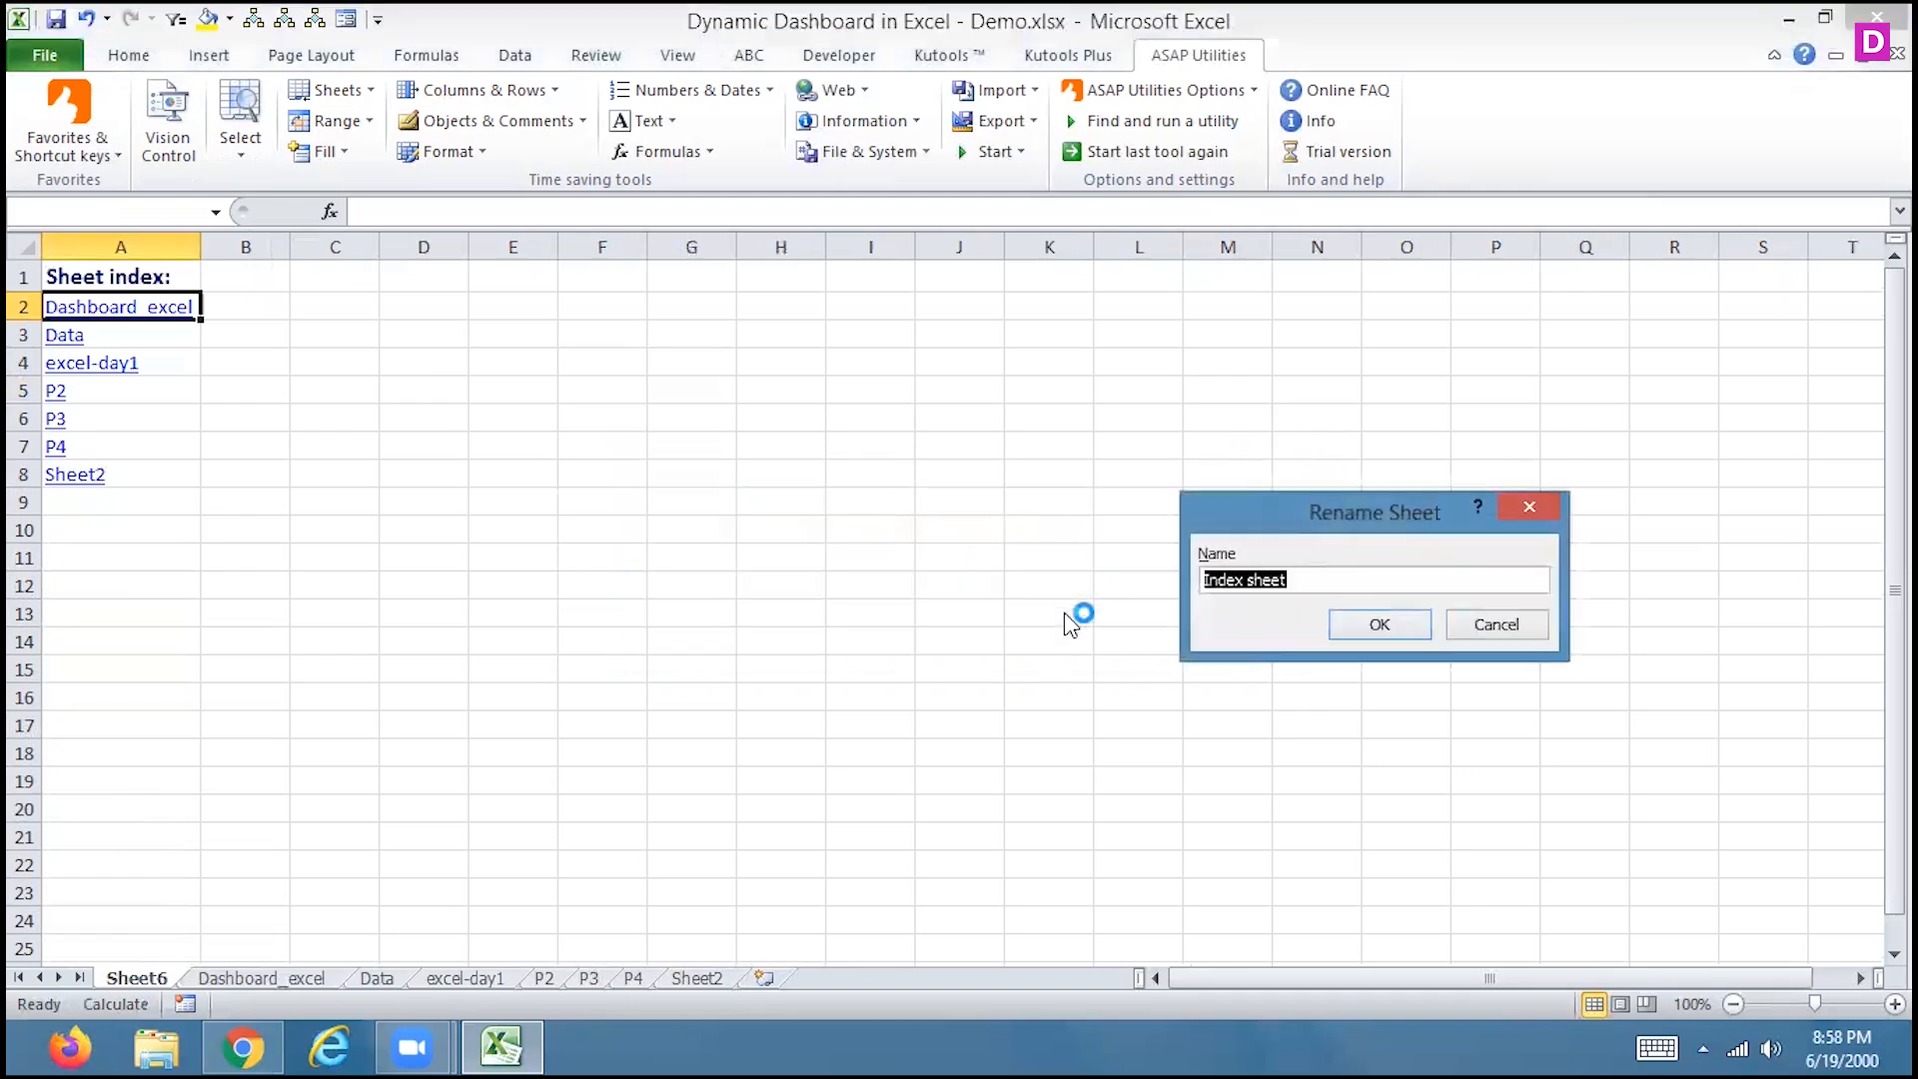
left_click(1379, 624)
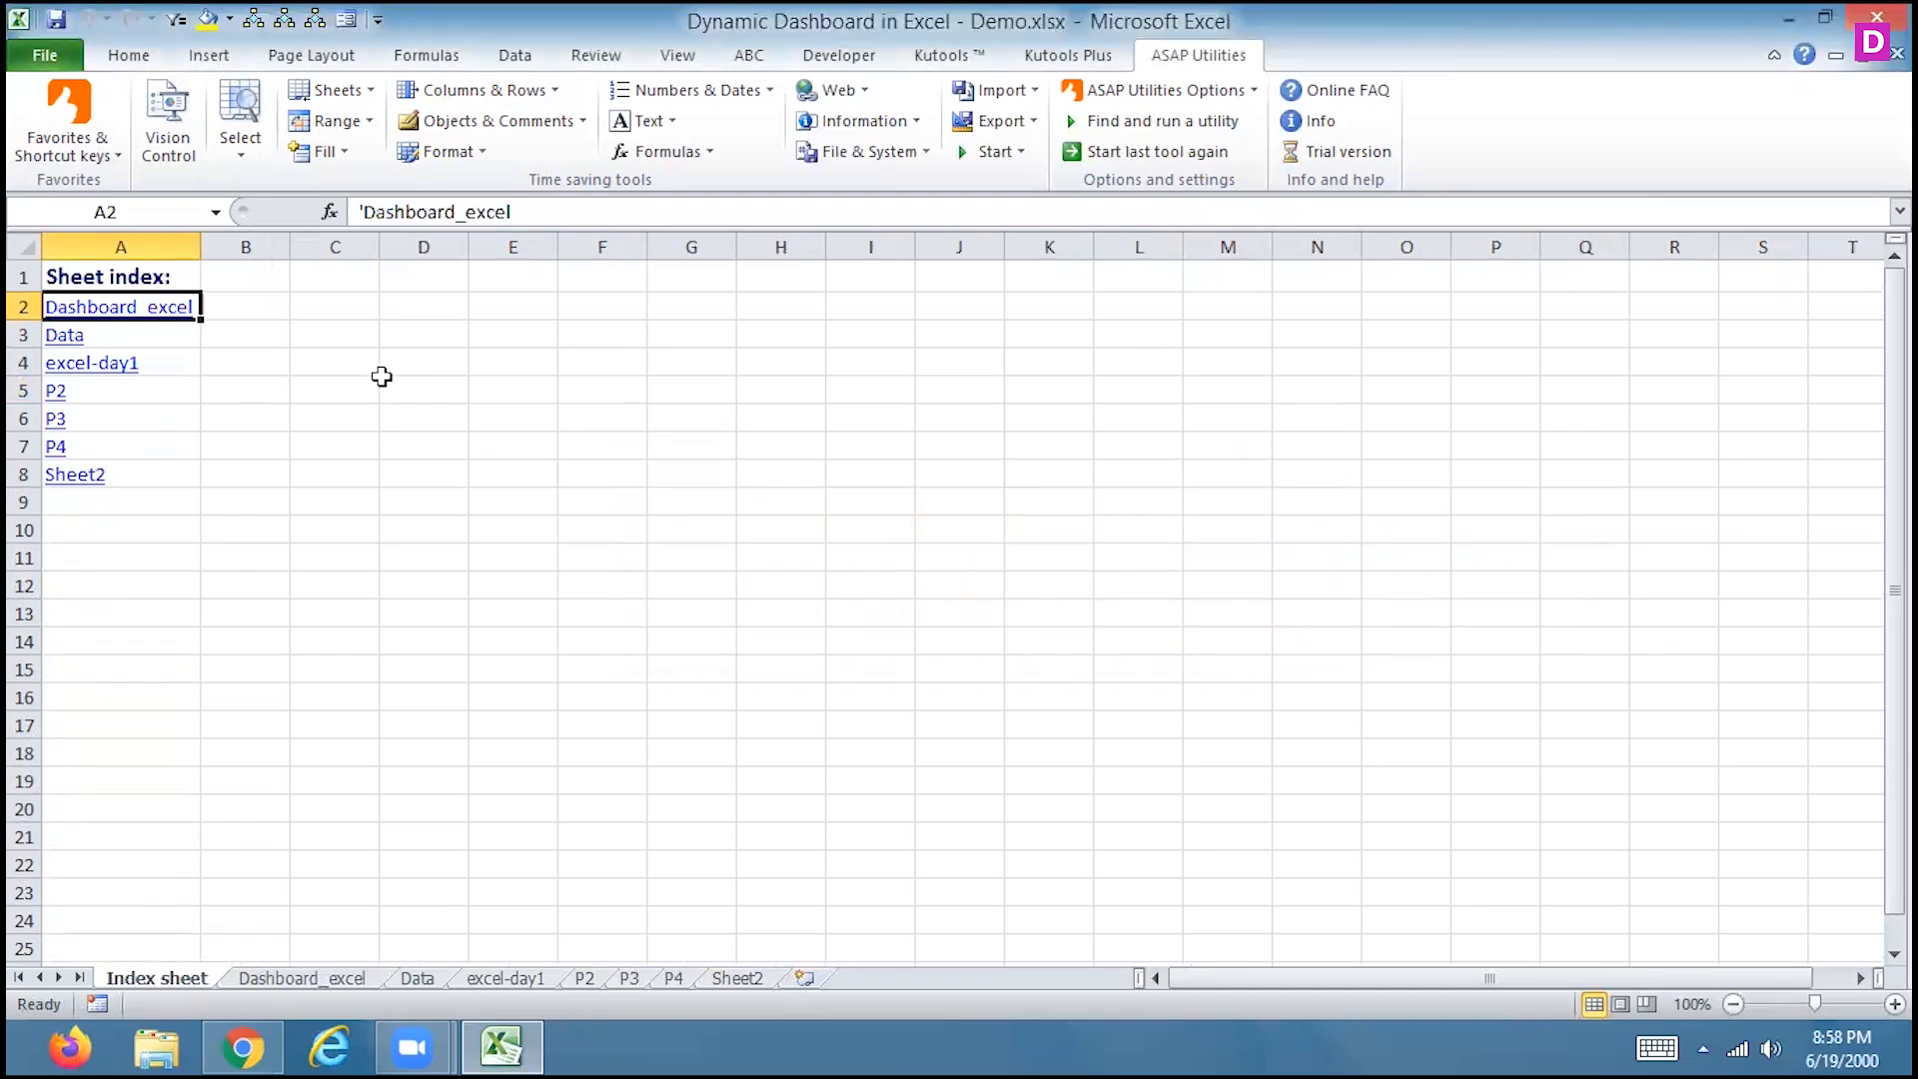
Test the index links to excel-day1 and Dashboard_excel, returning to Index each time
left_click(100, 366)
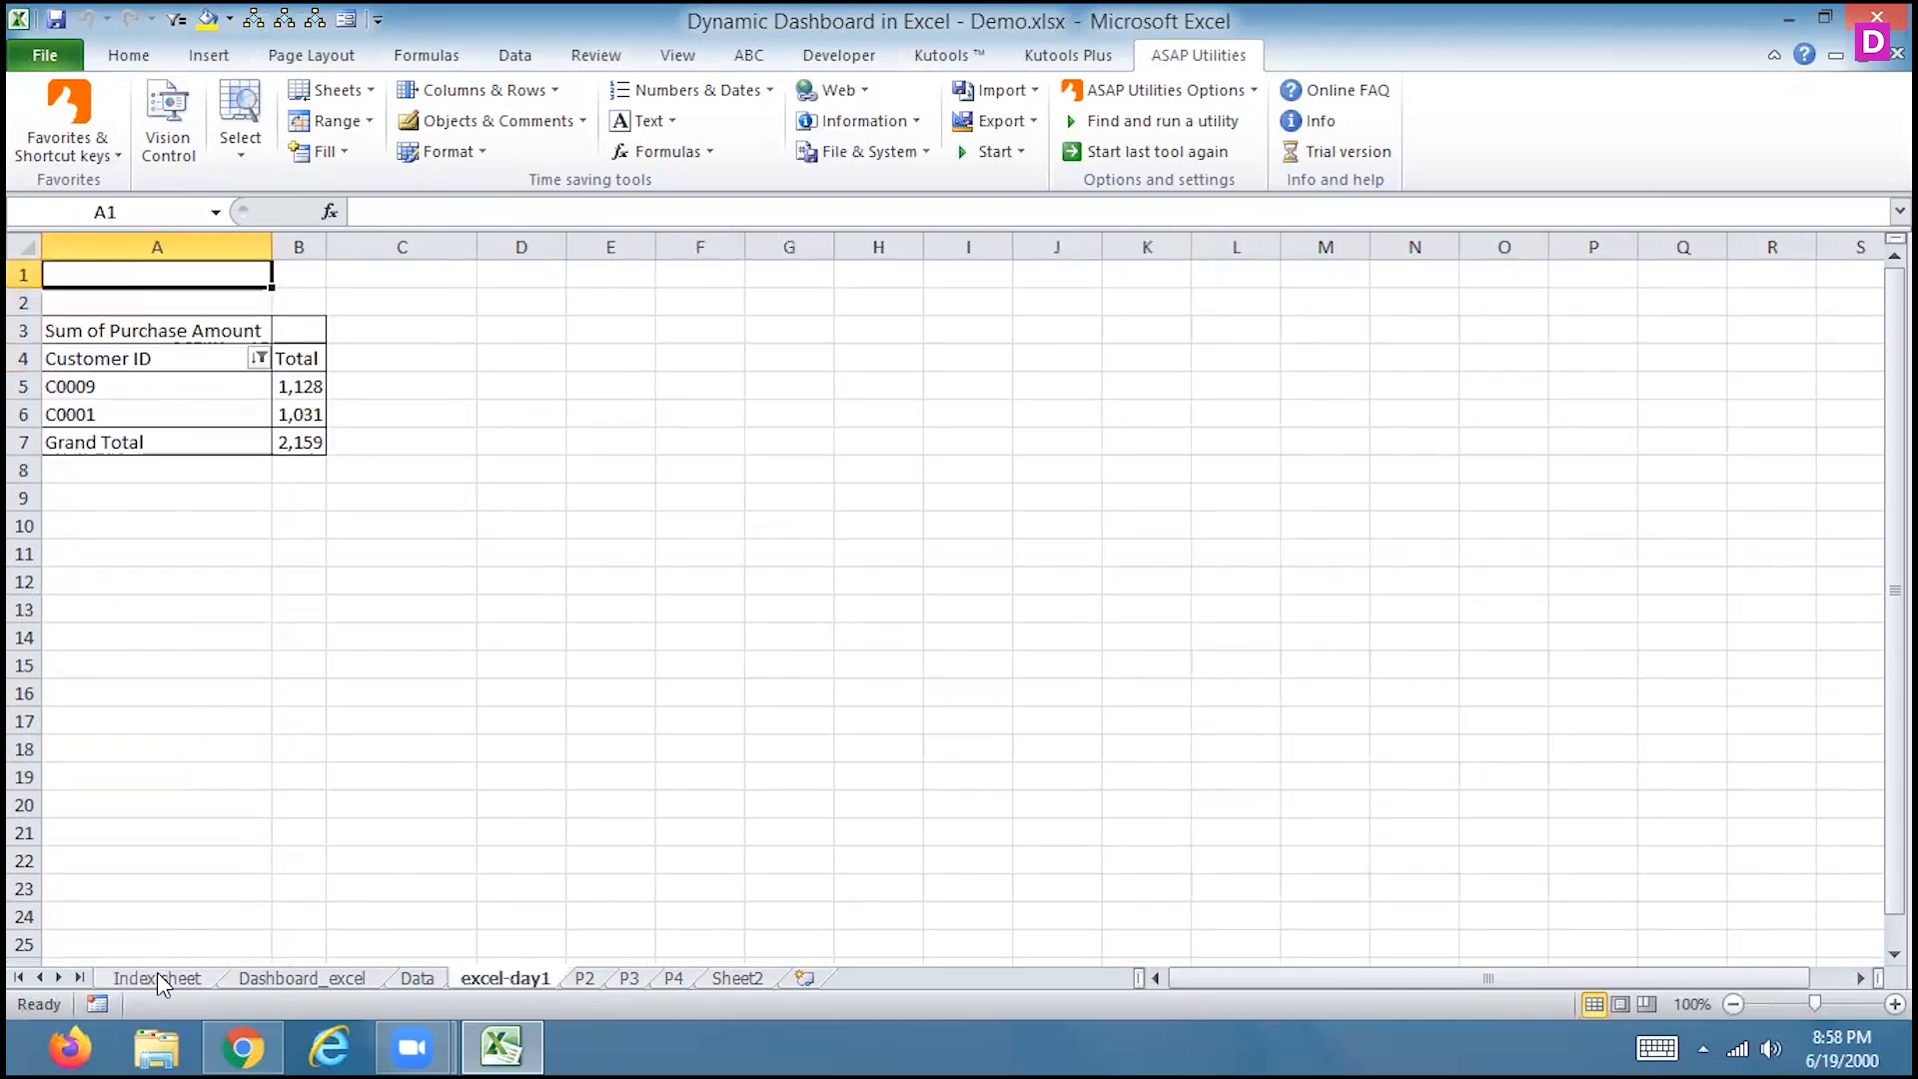
left_click(160, 979)
left_click(117, 309)
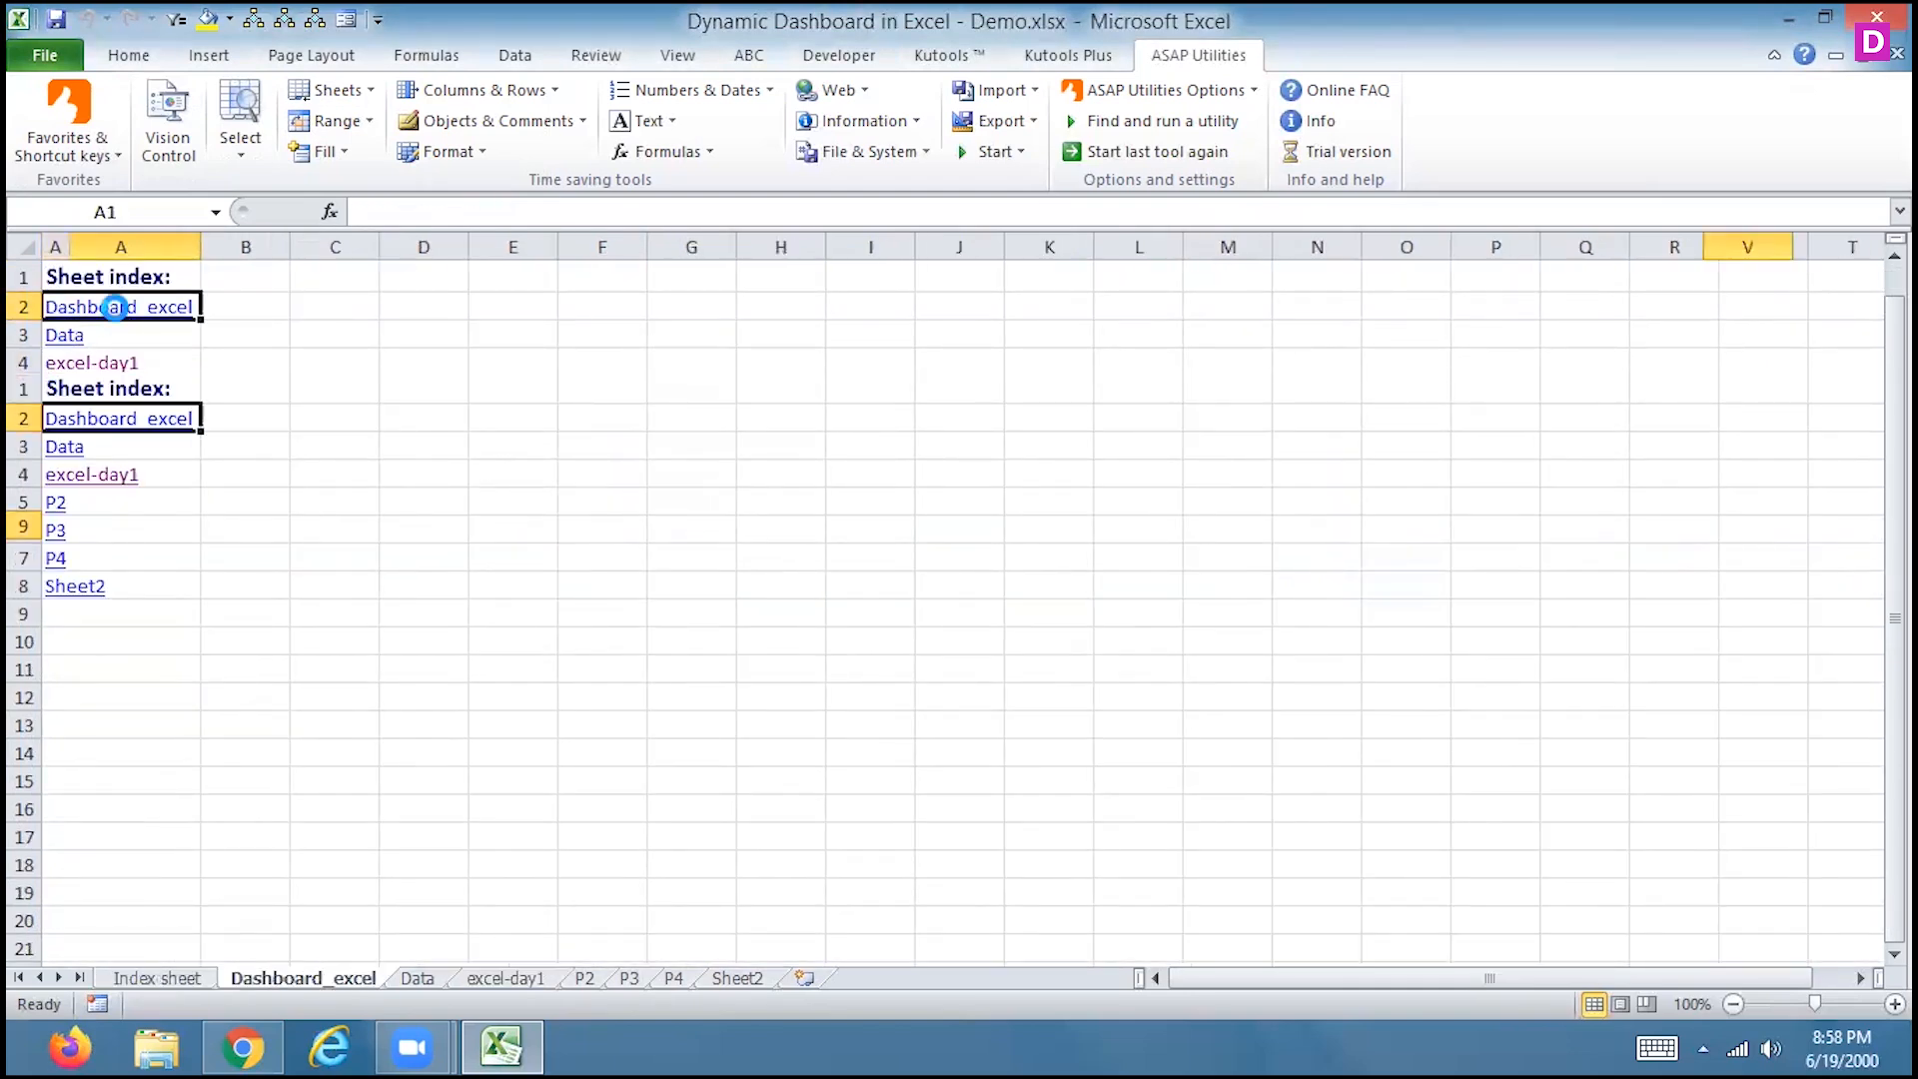
left_click(188, 980)
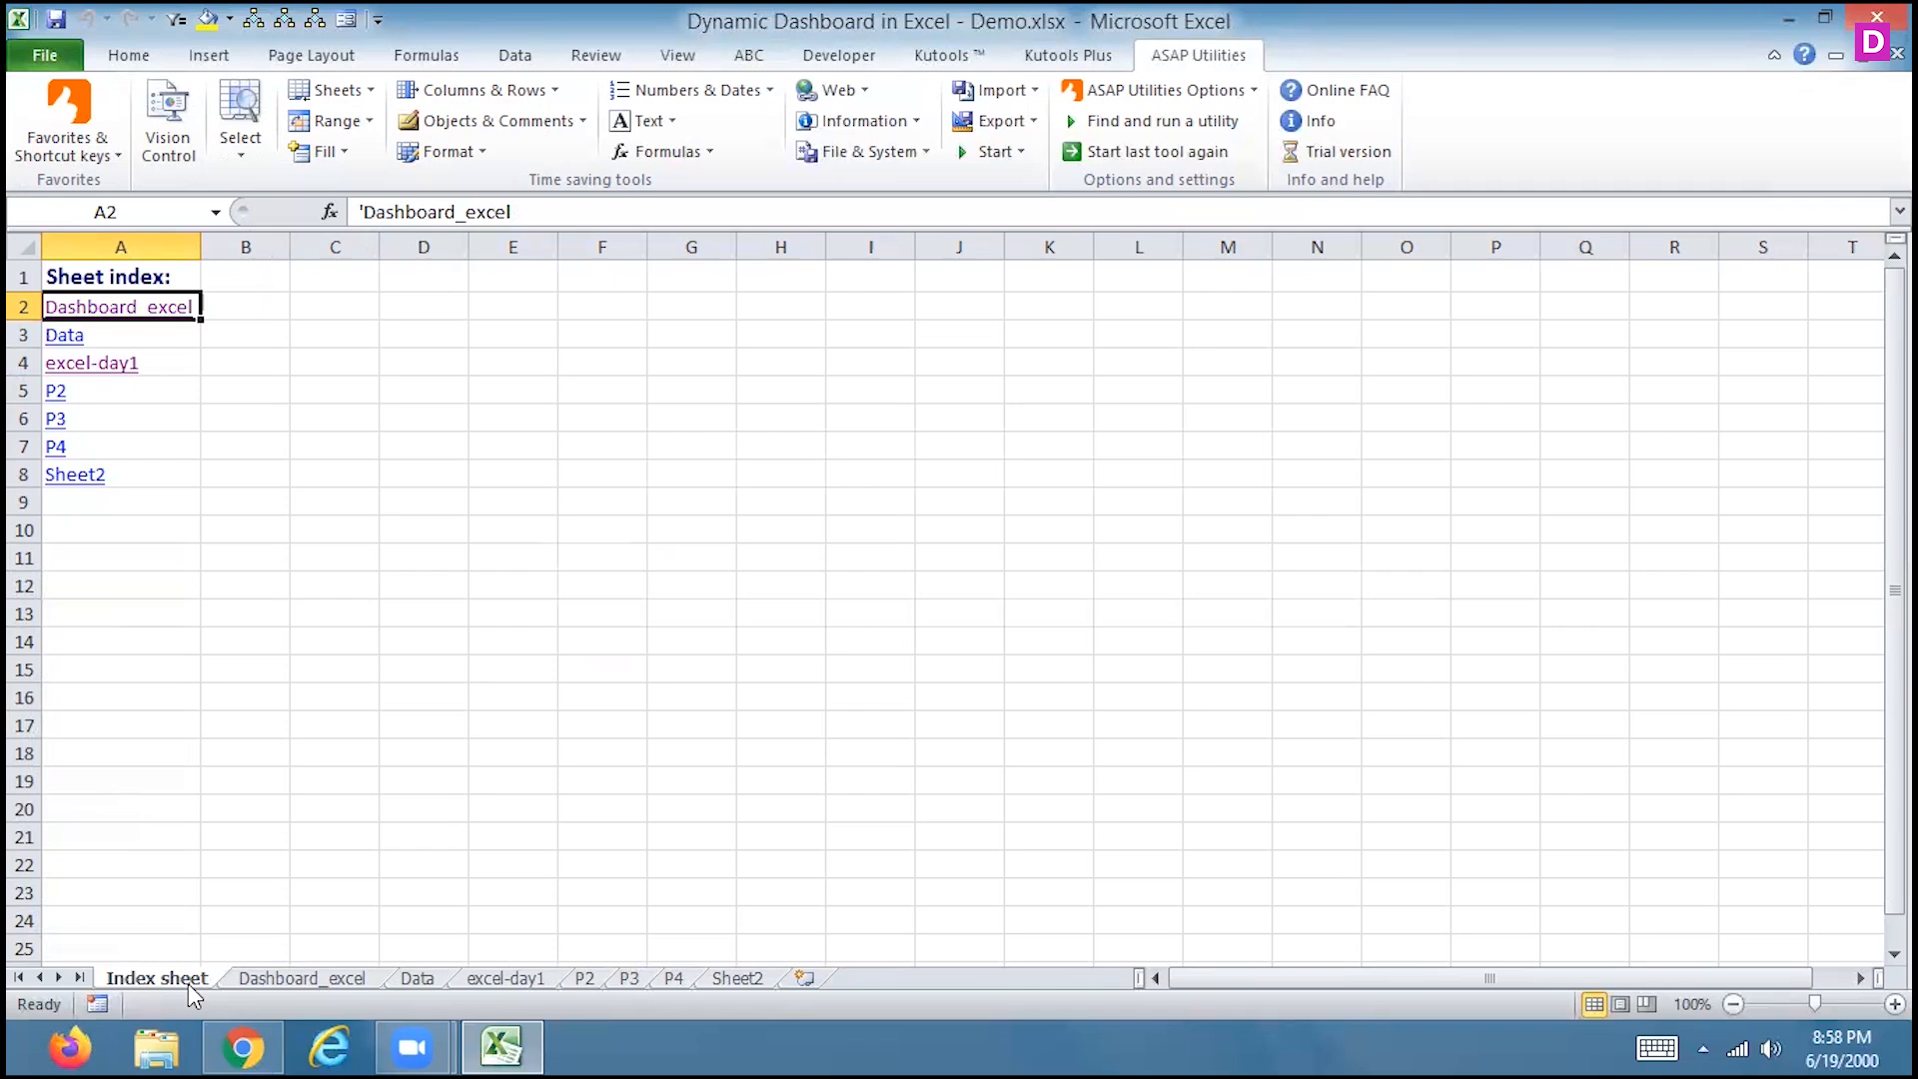
left_click(361, 99)
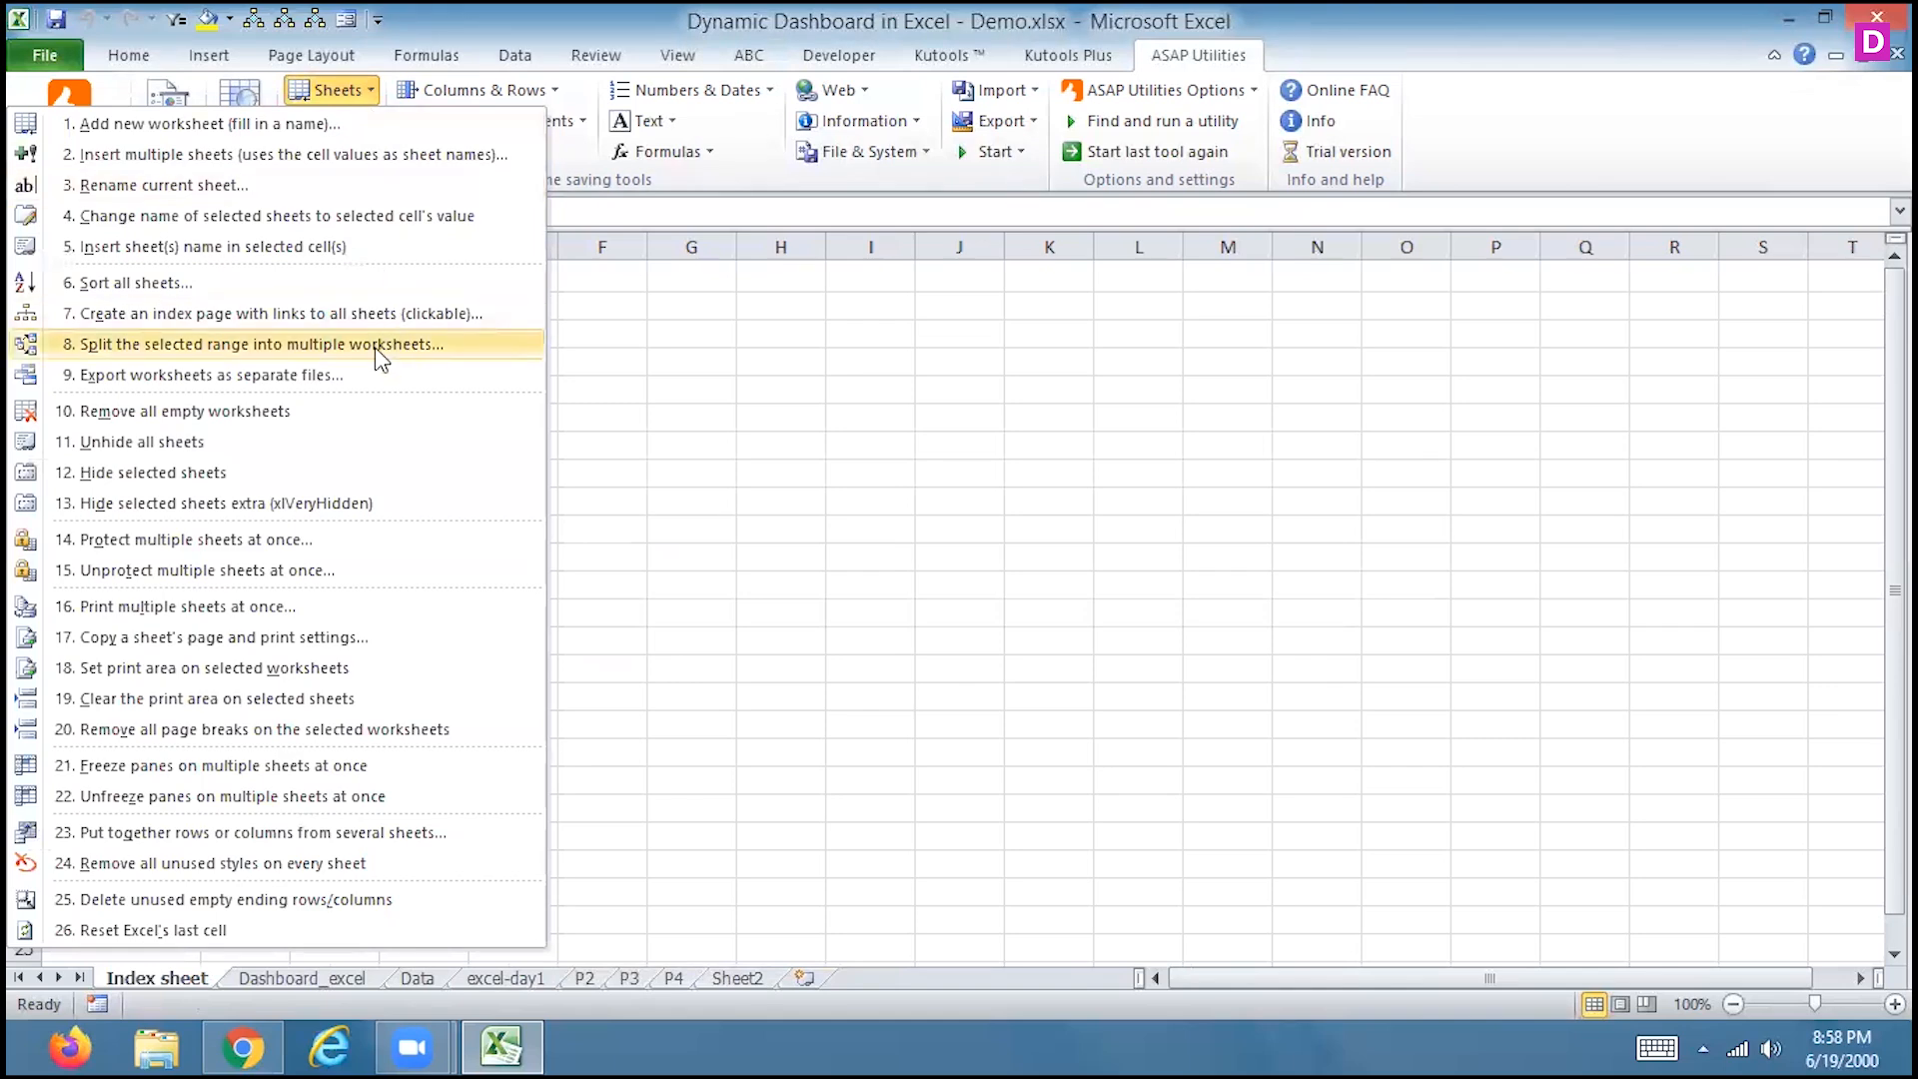
Select the call records B4:F18 on the Data sheet
left_click(671, 458)
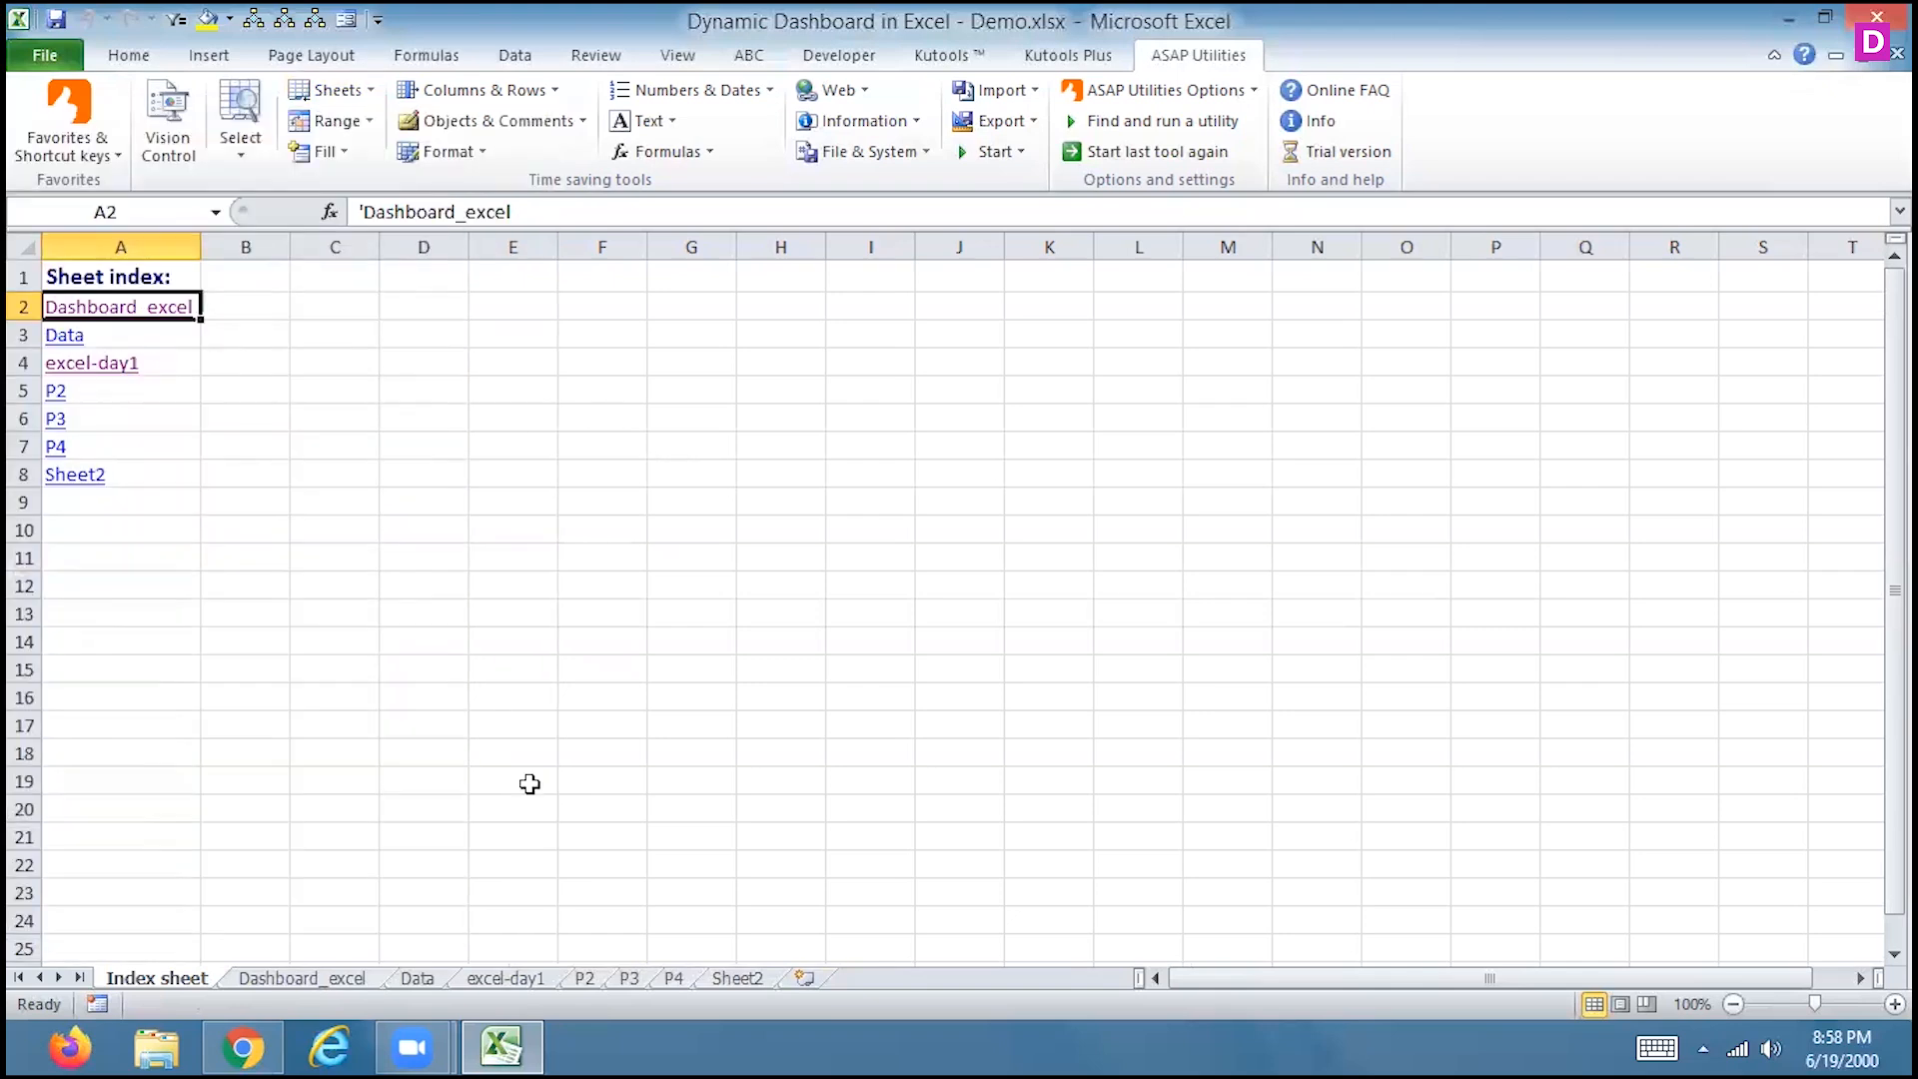
left_click(417, 978)
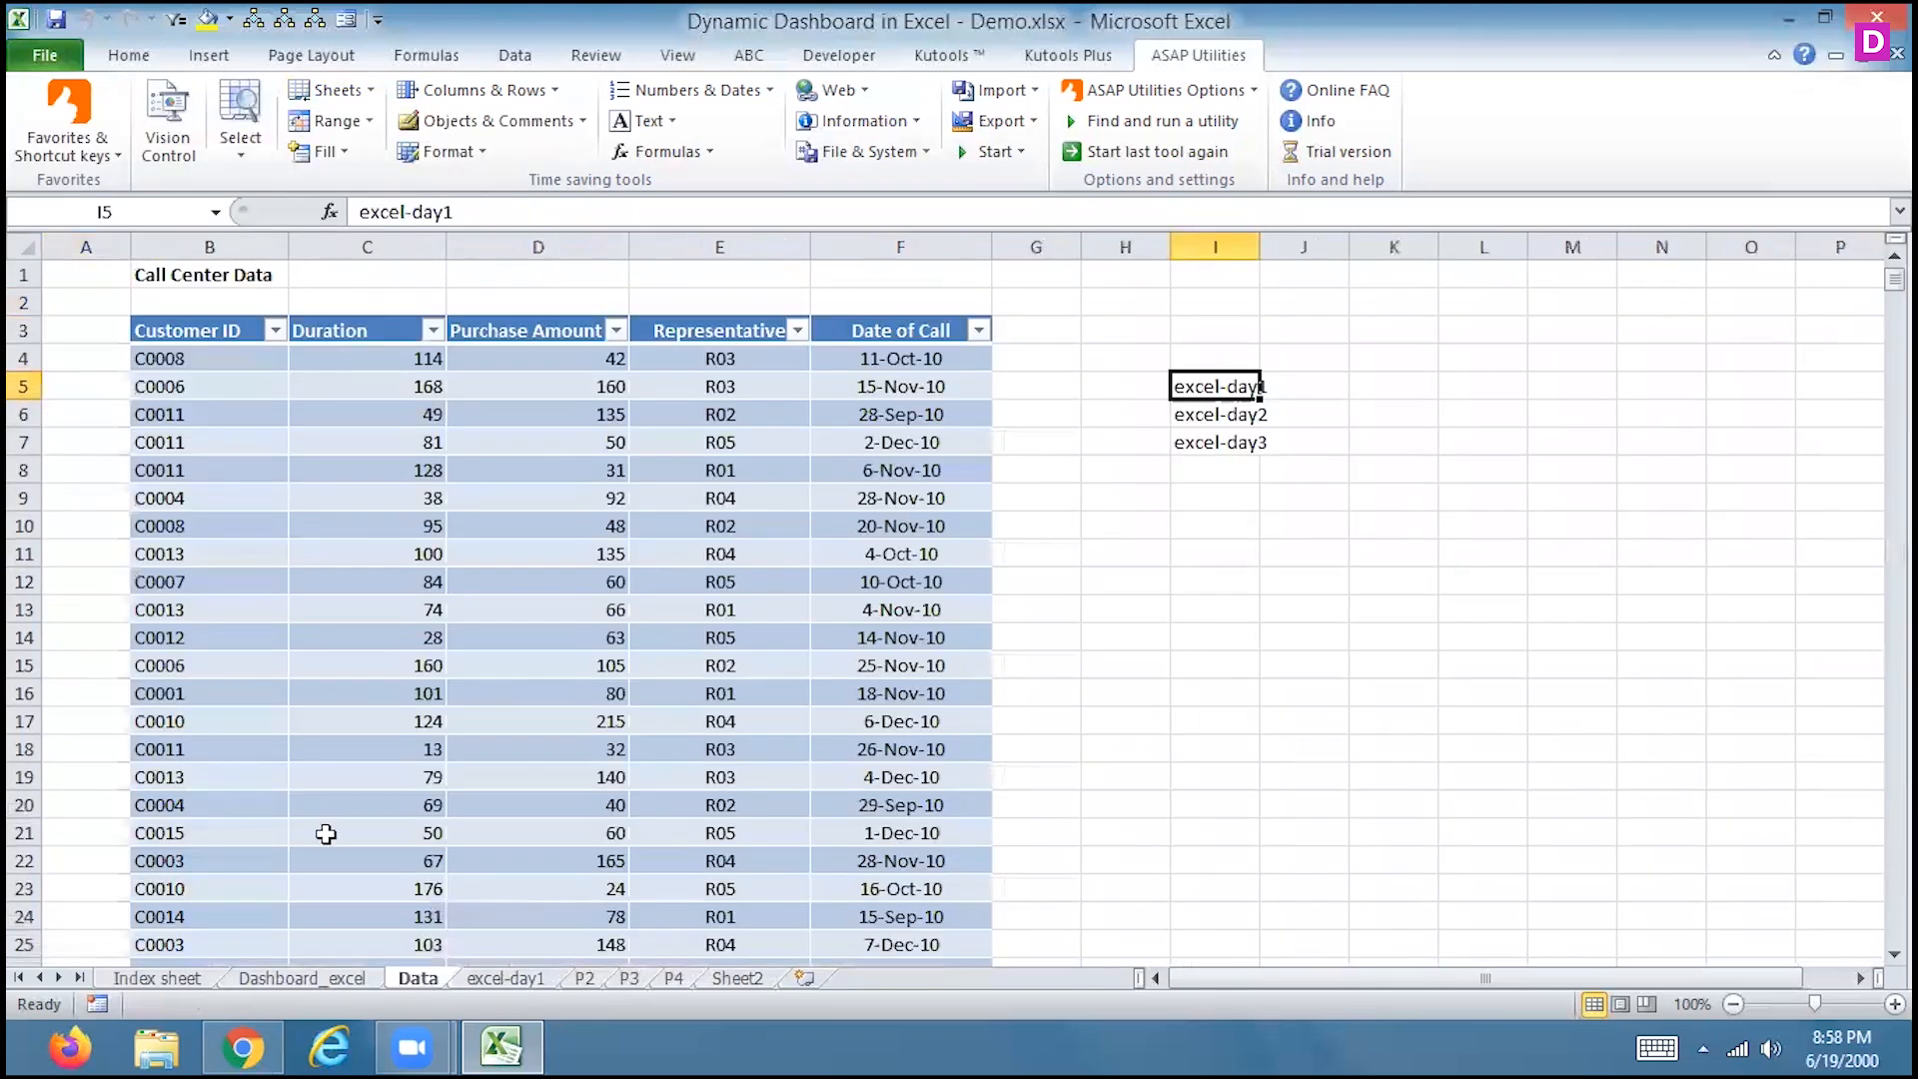
left_click_drag(198, 354, 933, 744)
Split the selected range into new worksheets by Customer ID, then scroll to the new Sheet7–Sheet20 tabs
left_click(358, 90)
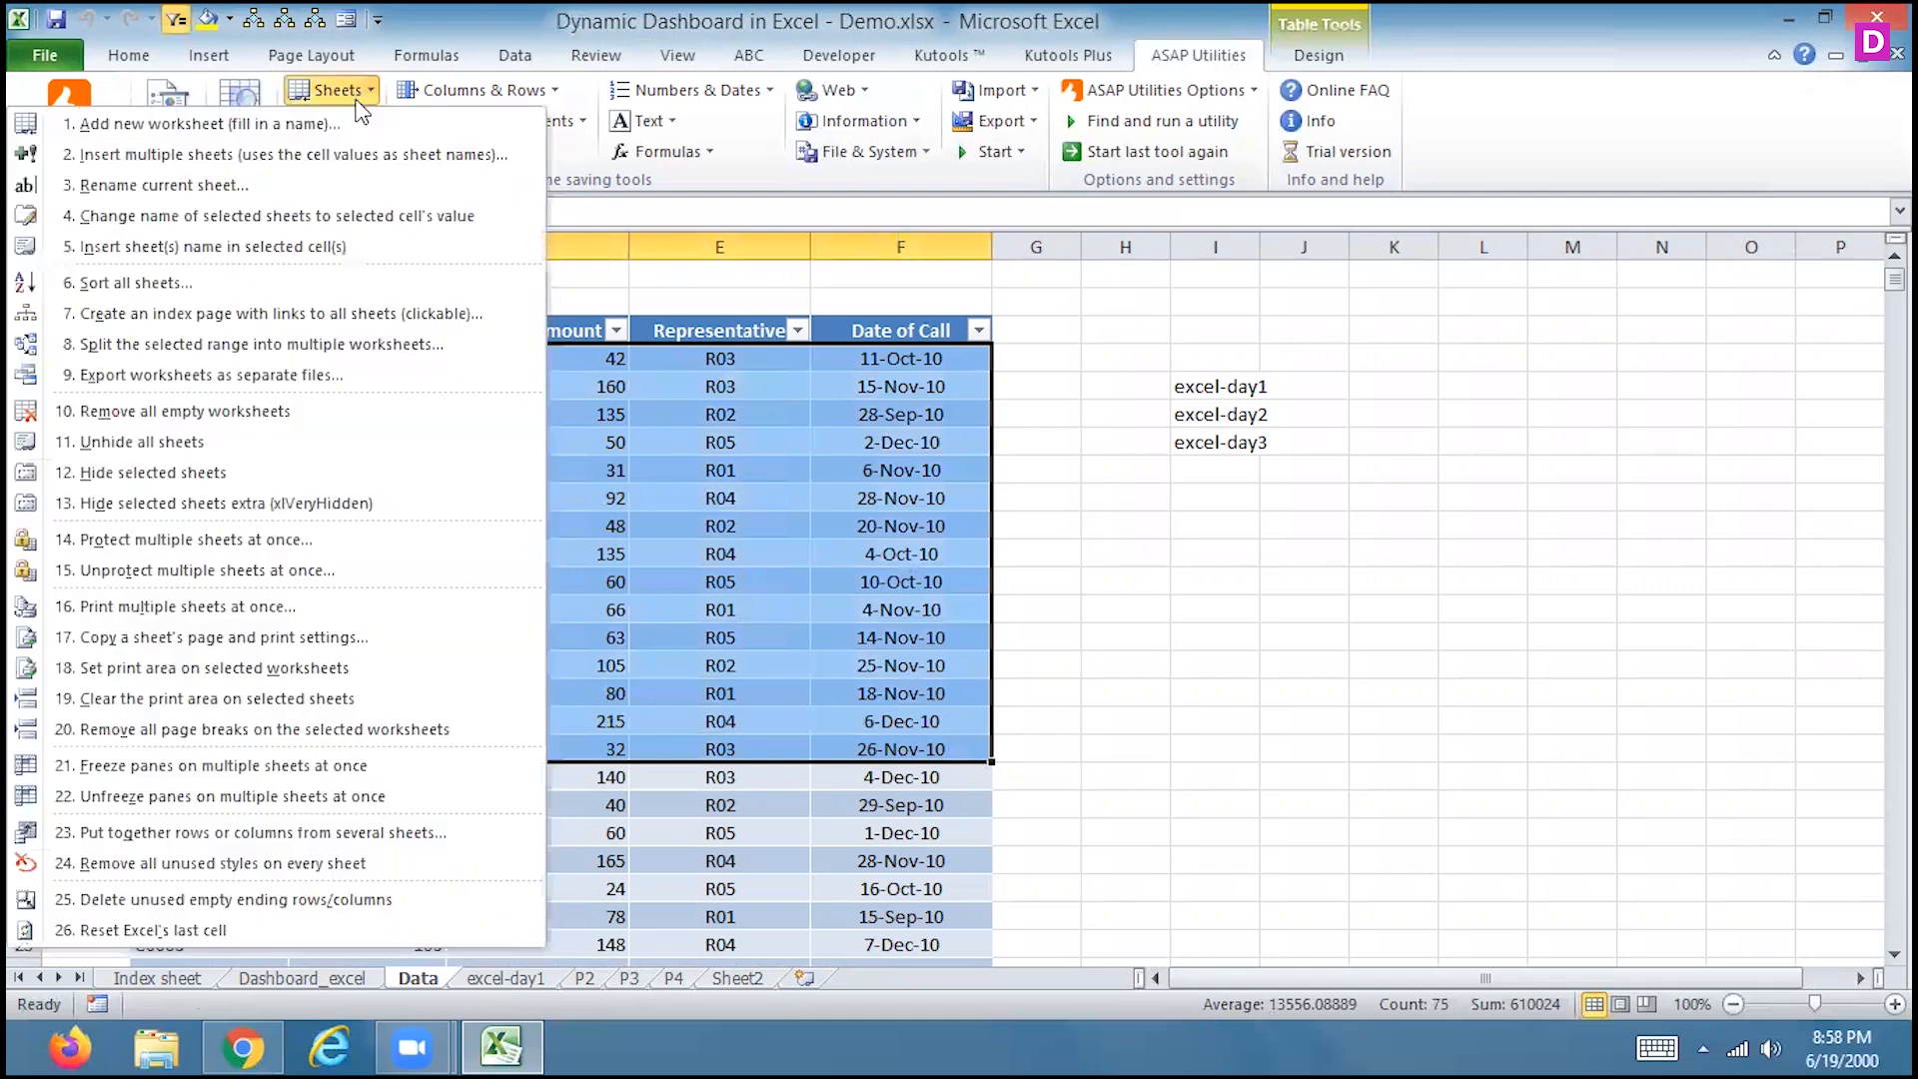
left_click(267, 345)
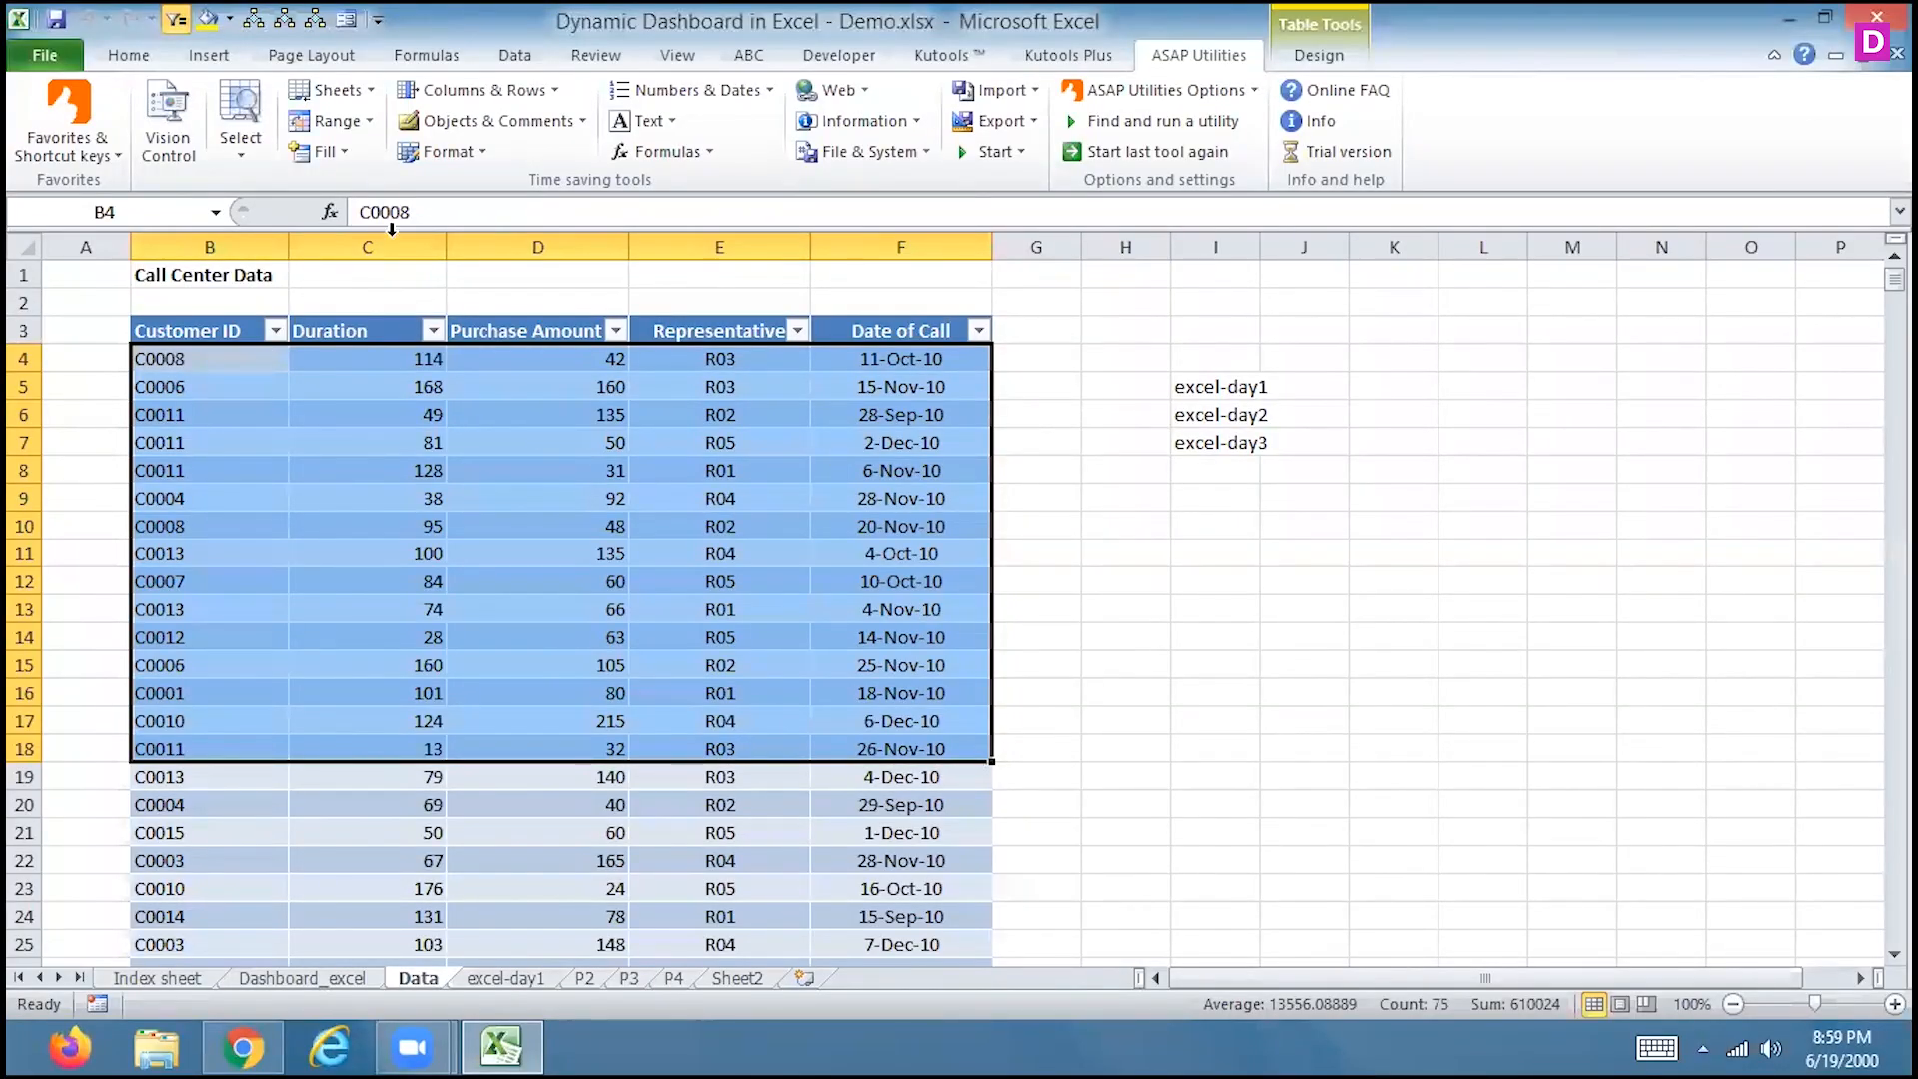
left_click(339, 91)
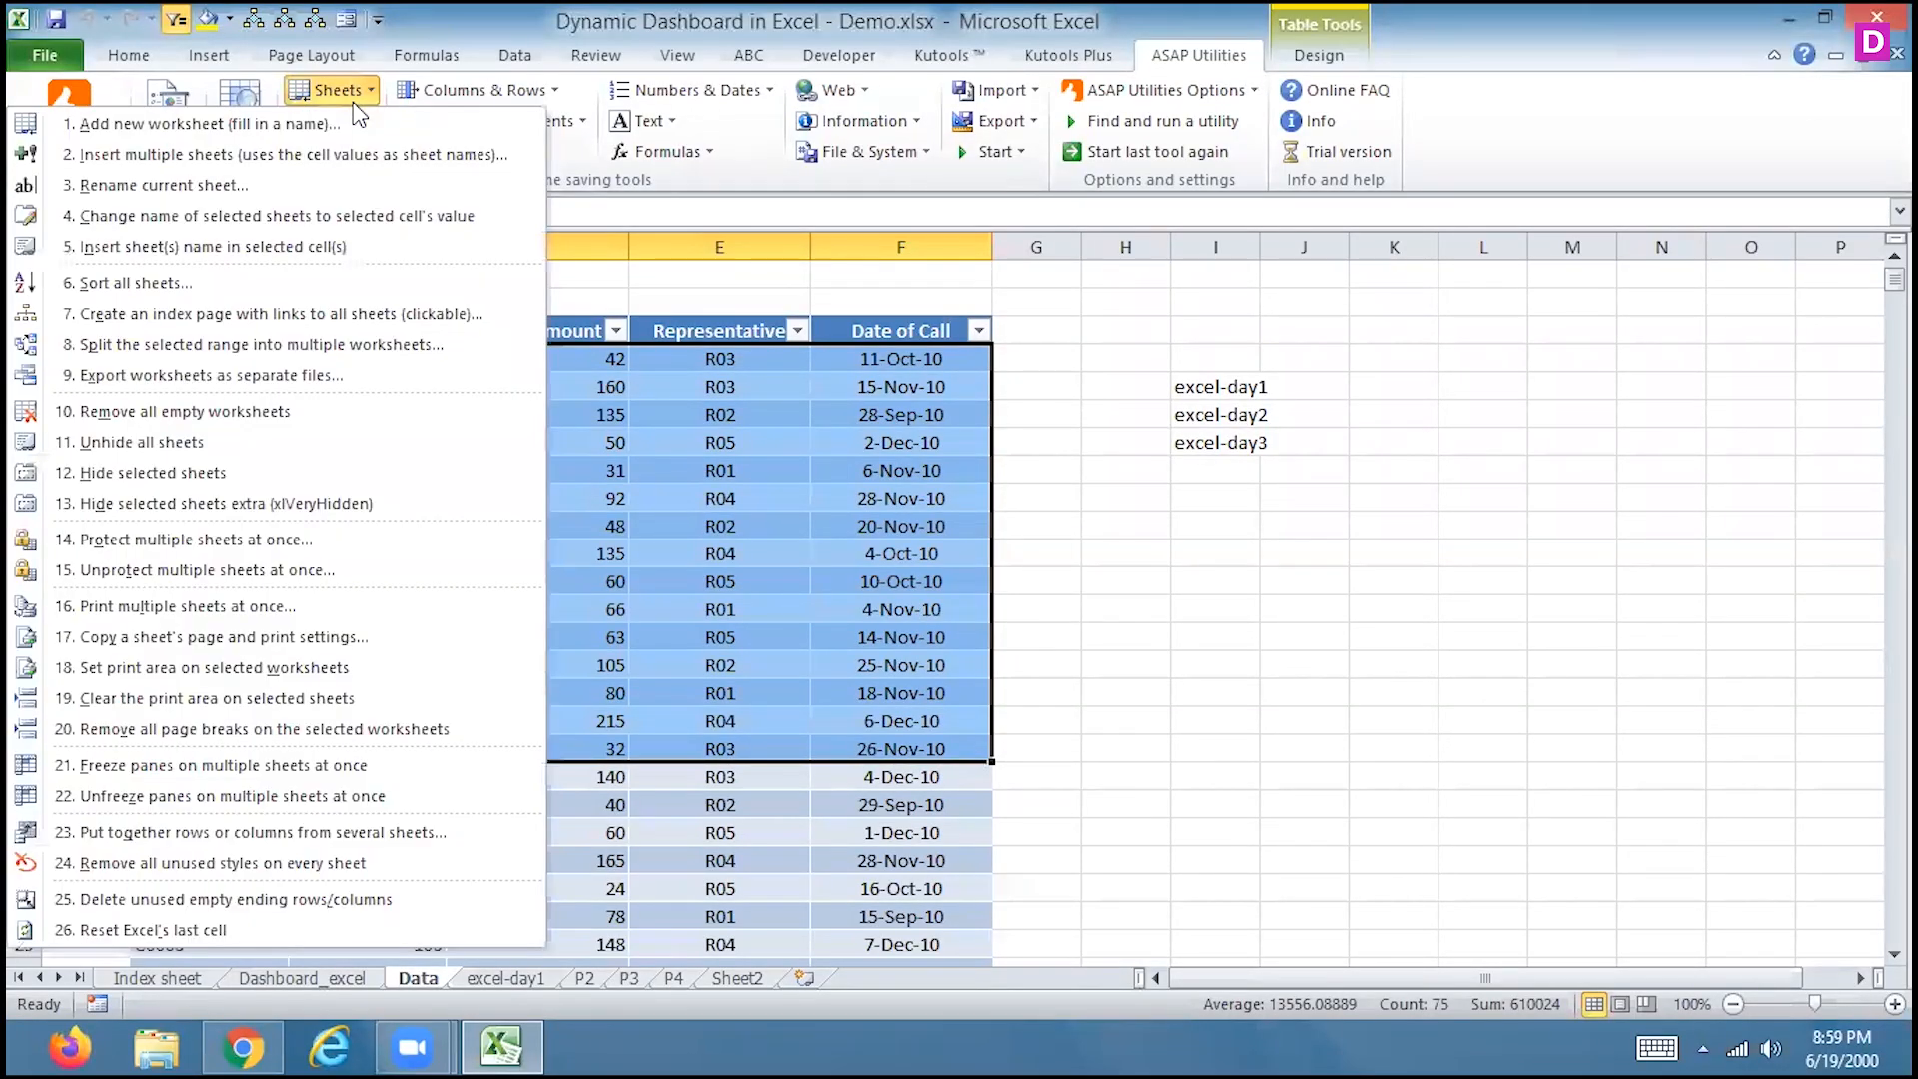
left_click(311, 345)
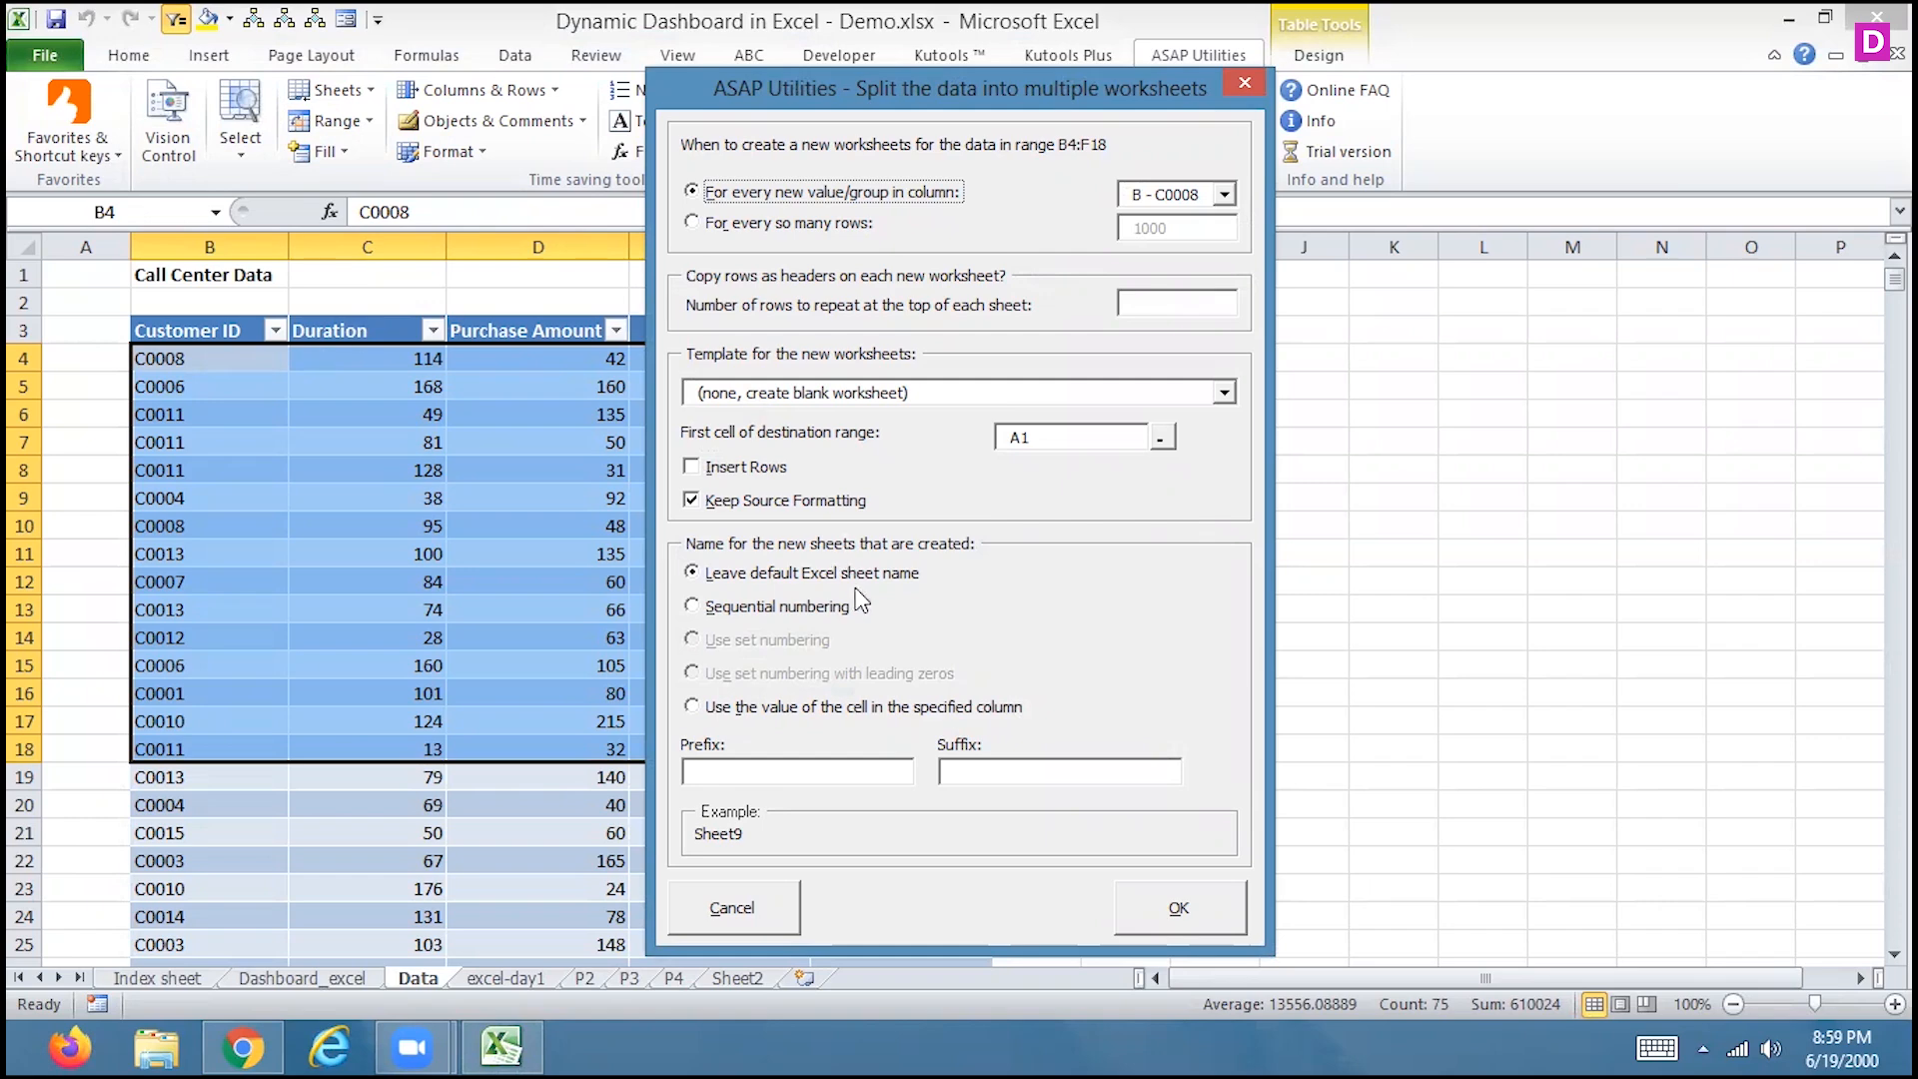
left_click(1180, 902)
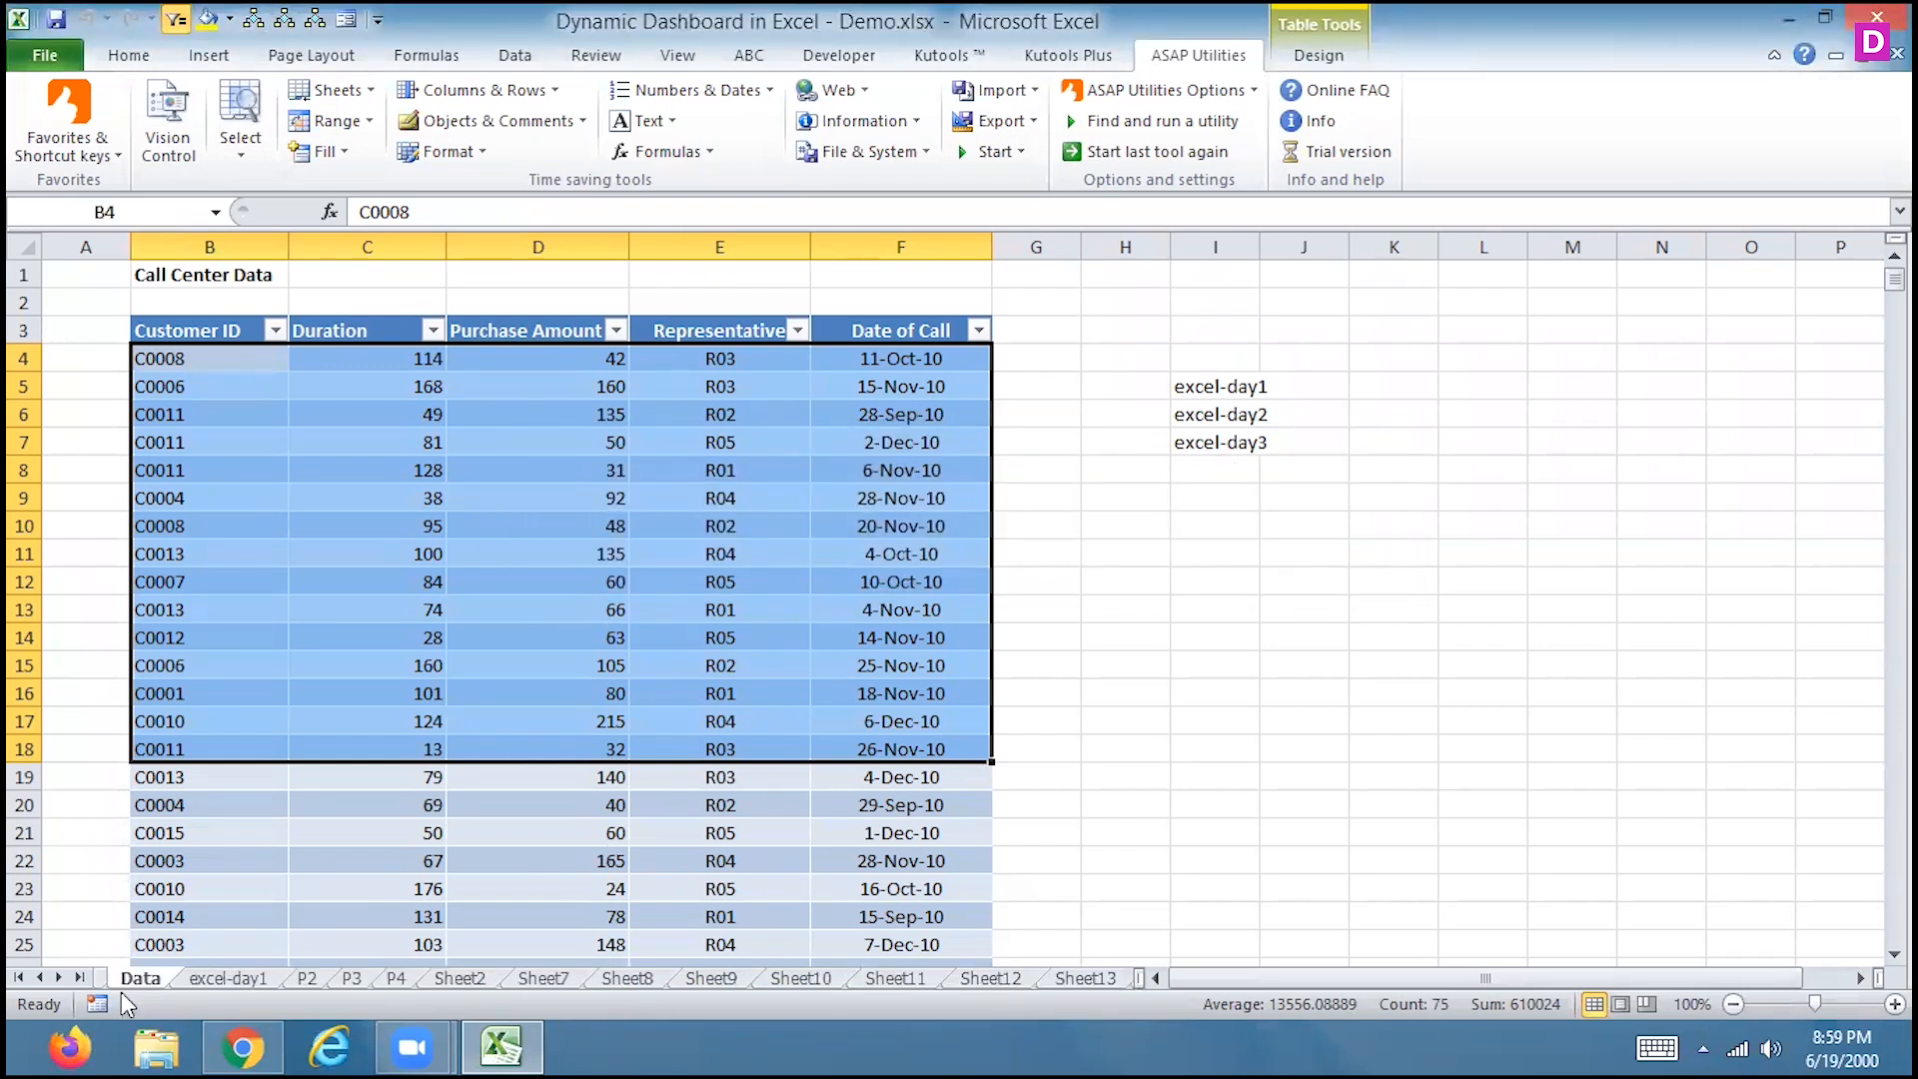
left_click(58, 979)
left_click(58, 979)
left_click(58, 979)
left_click(58, 978)
On a new worksheet, enter cities in A3:A8: four ahmedabad, then surat and rajkot
left_click(1077, 981)
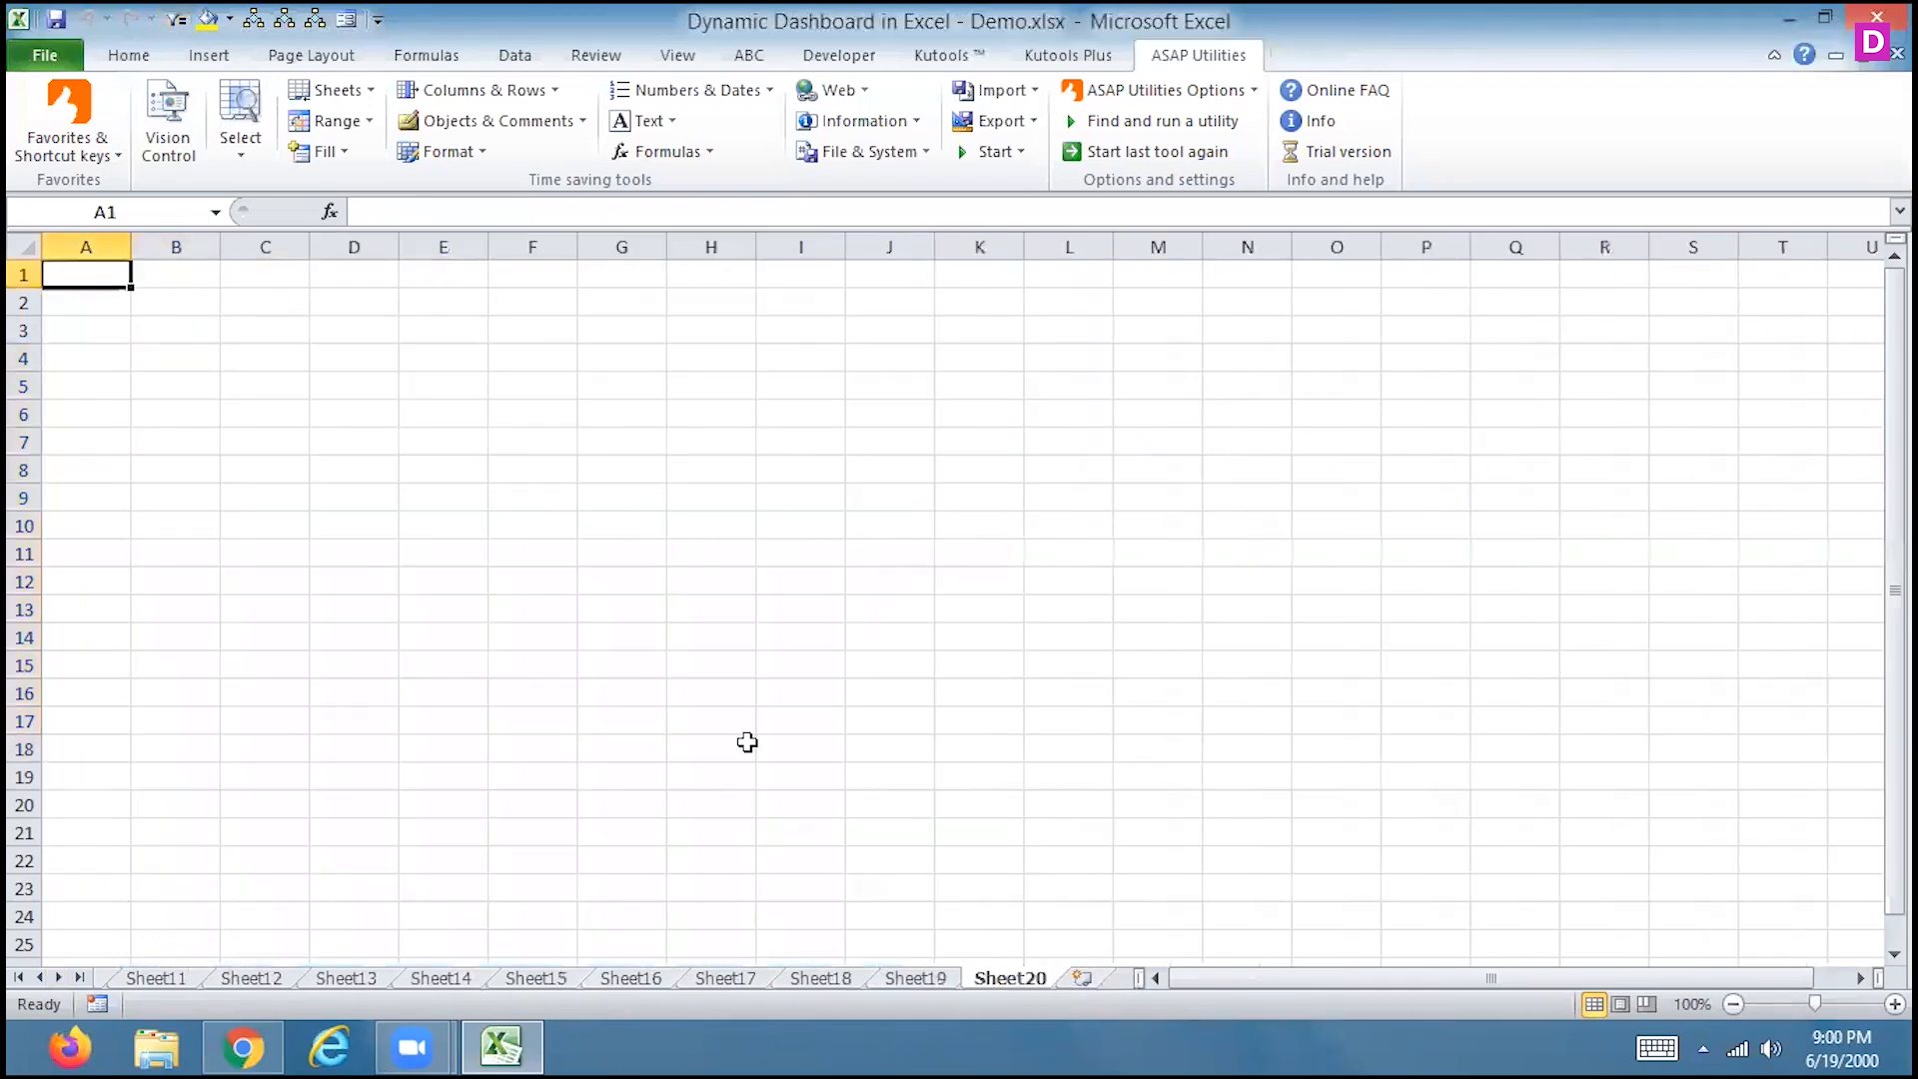
left_click(71, 321)
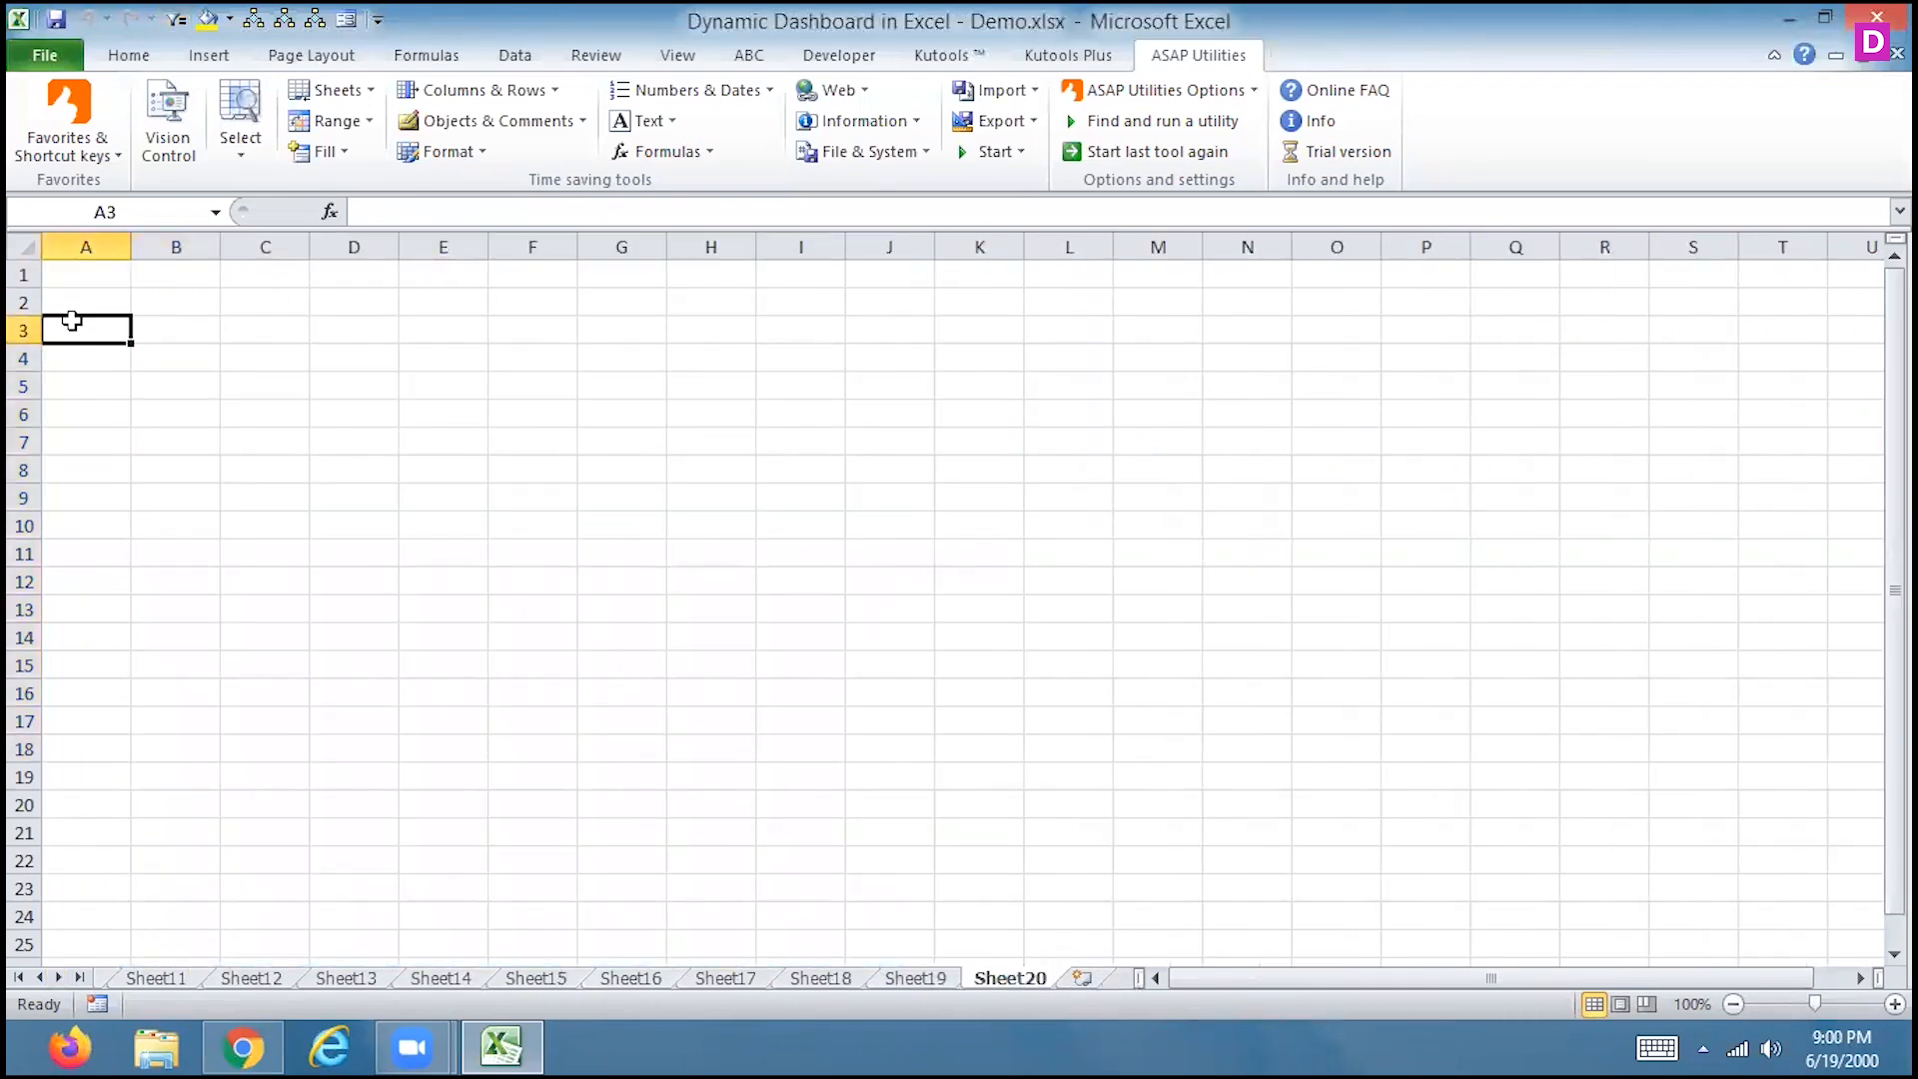
type("ahmedabad")
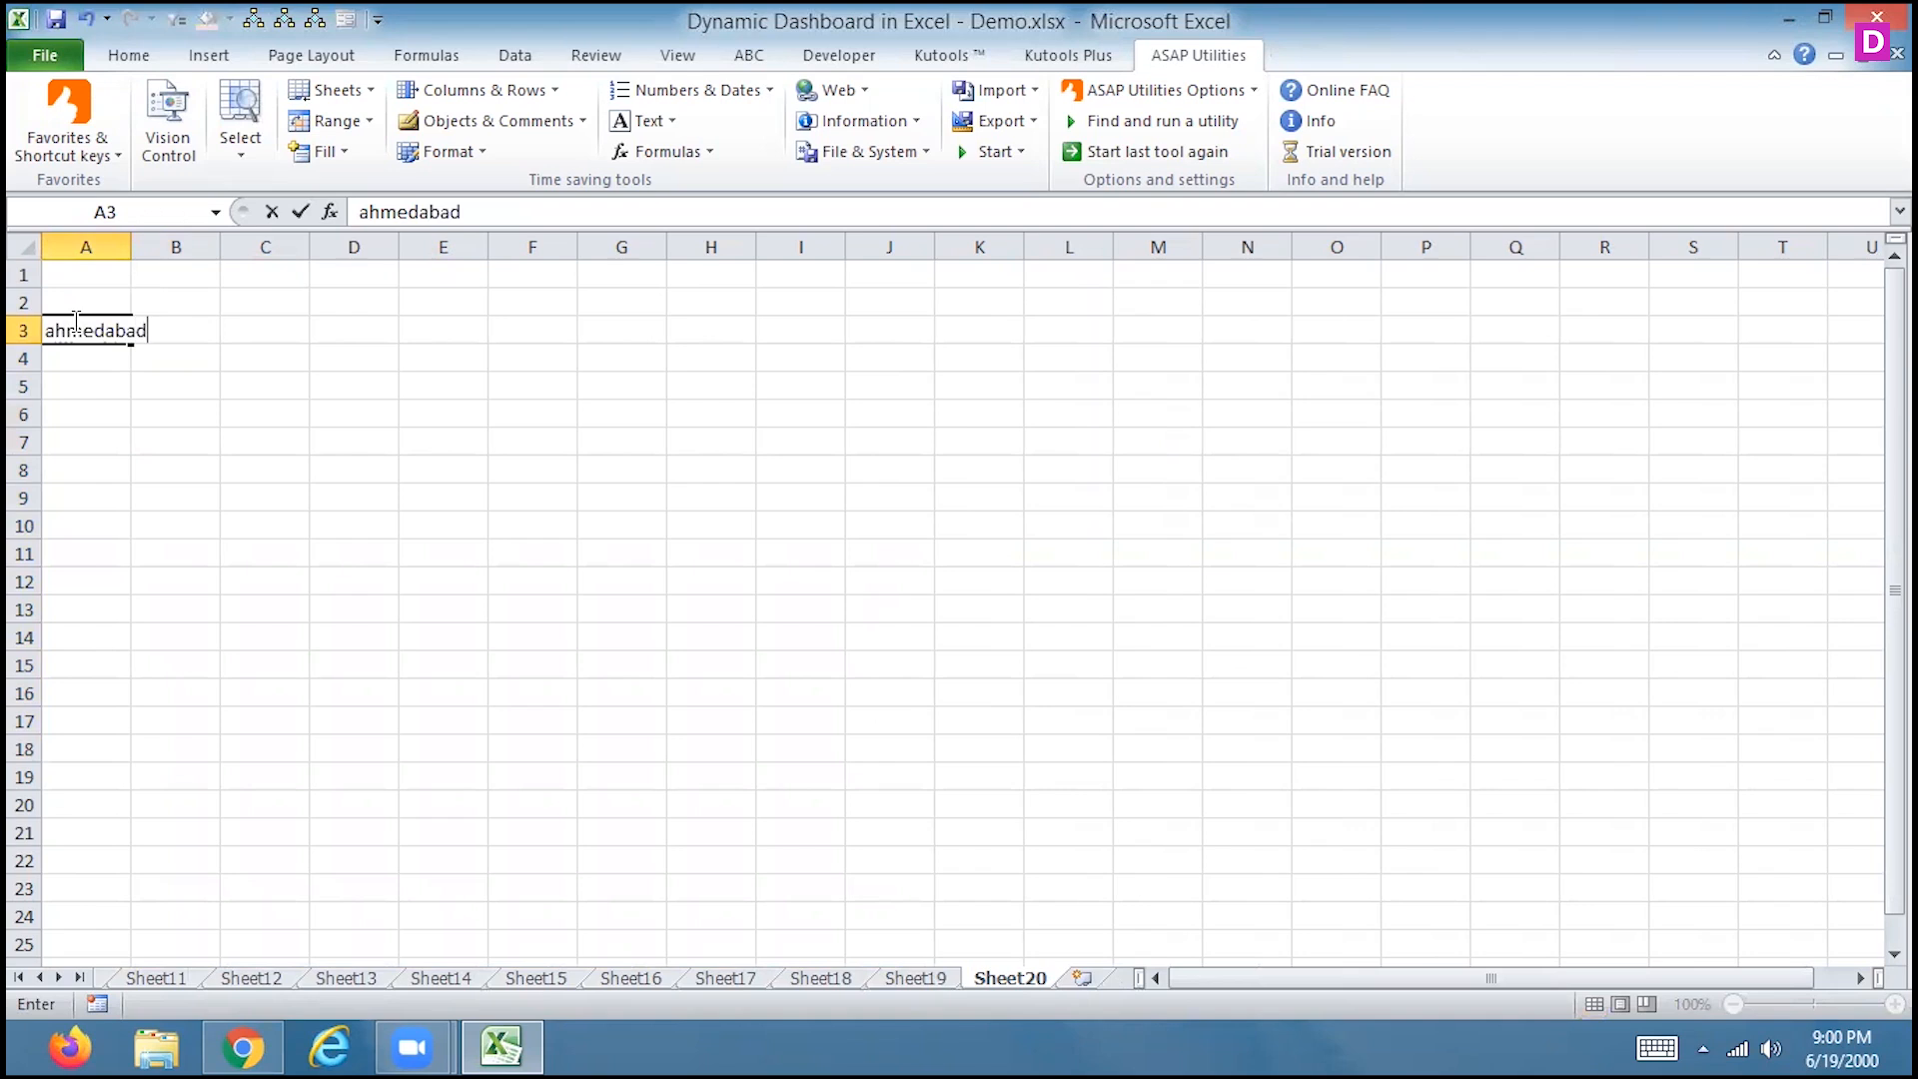
key("Return")
type("surat")
key("Return")
type("rajkot")
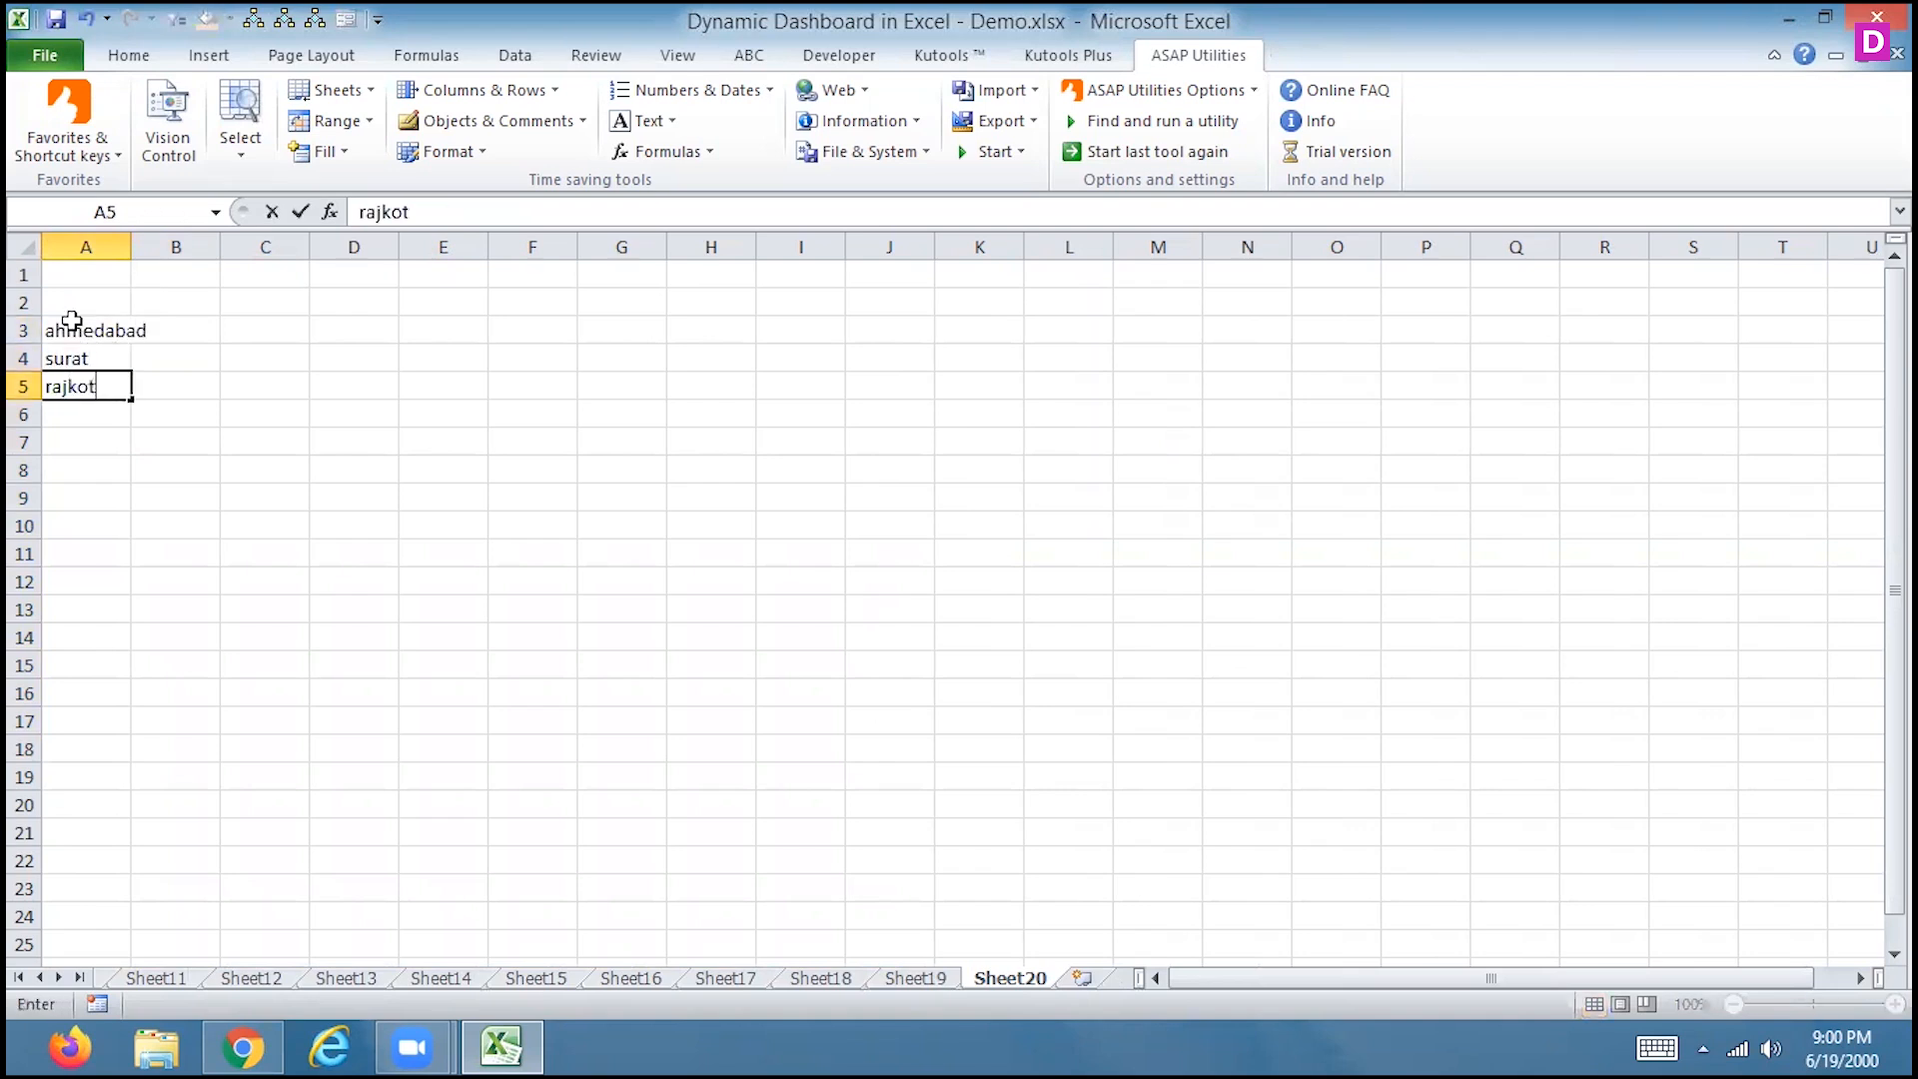
key("Return")
key("Up")
key("Up")
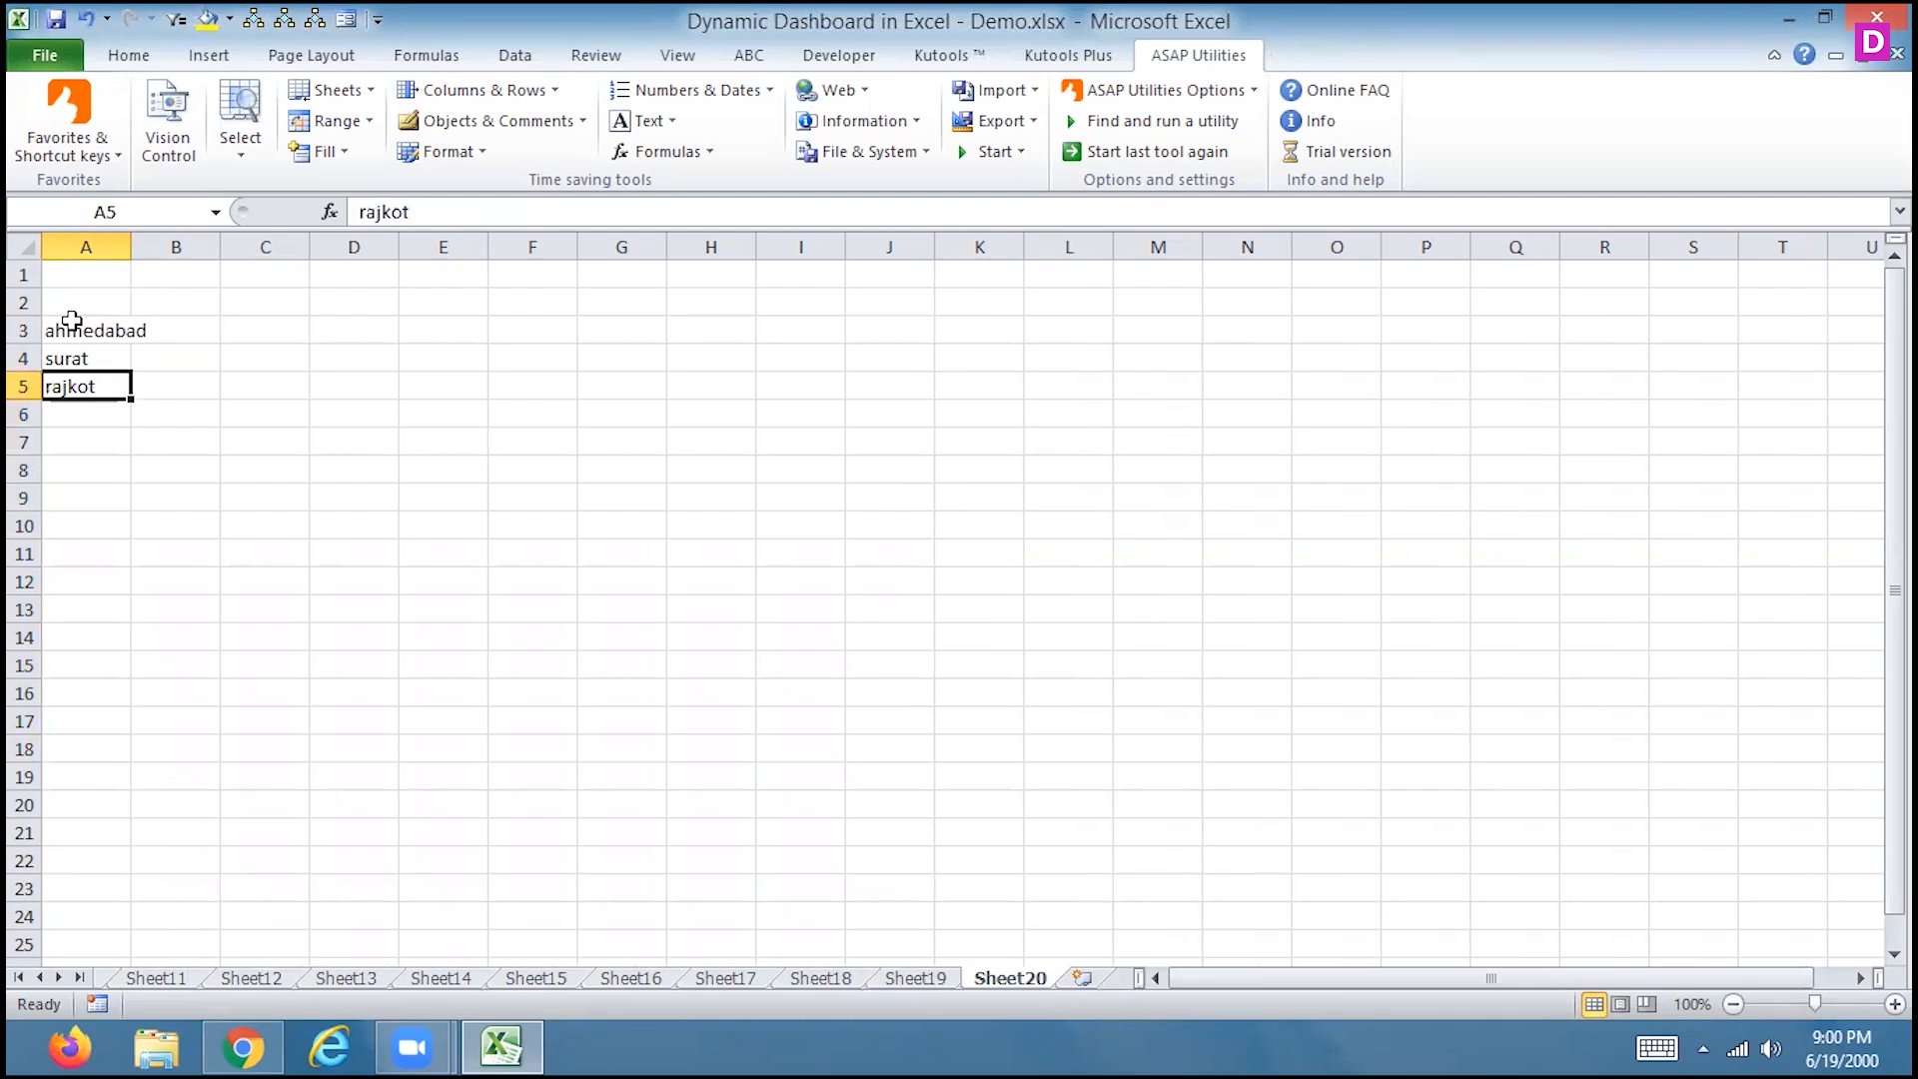
left_click(25, 357)
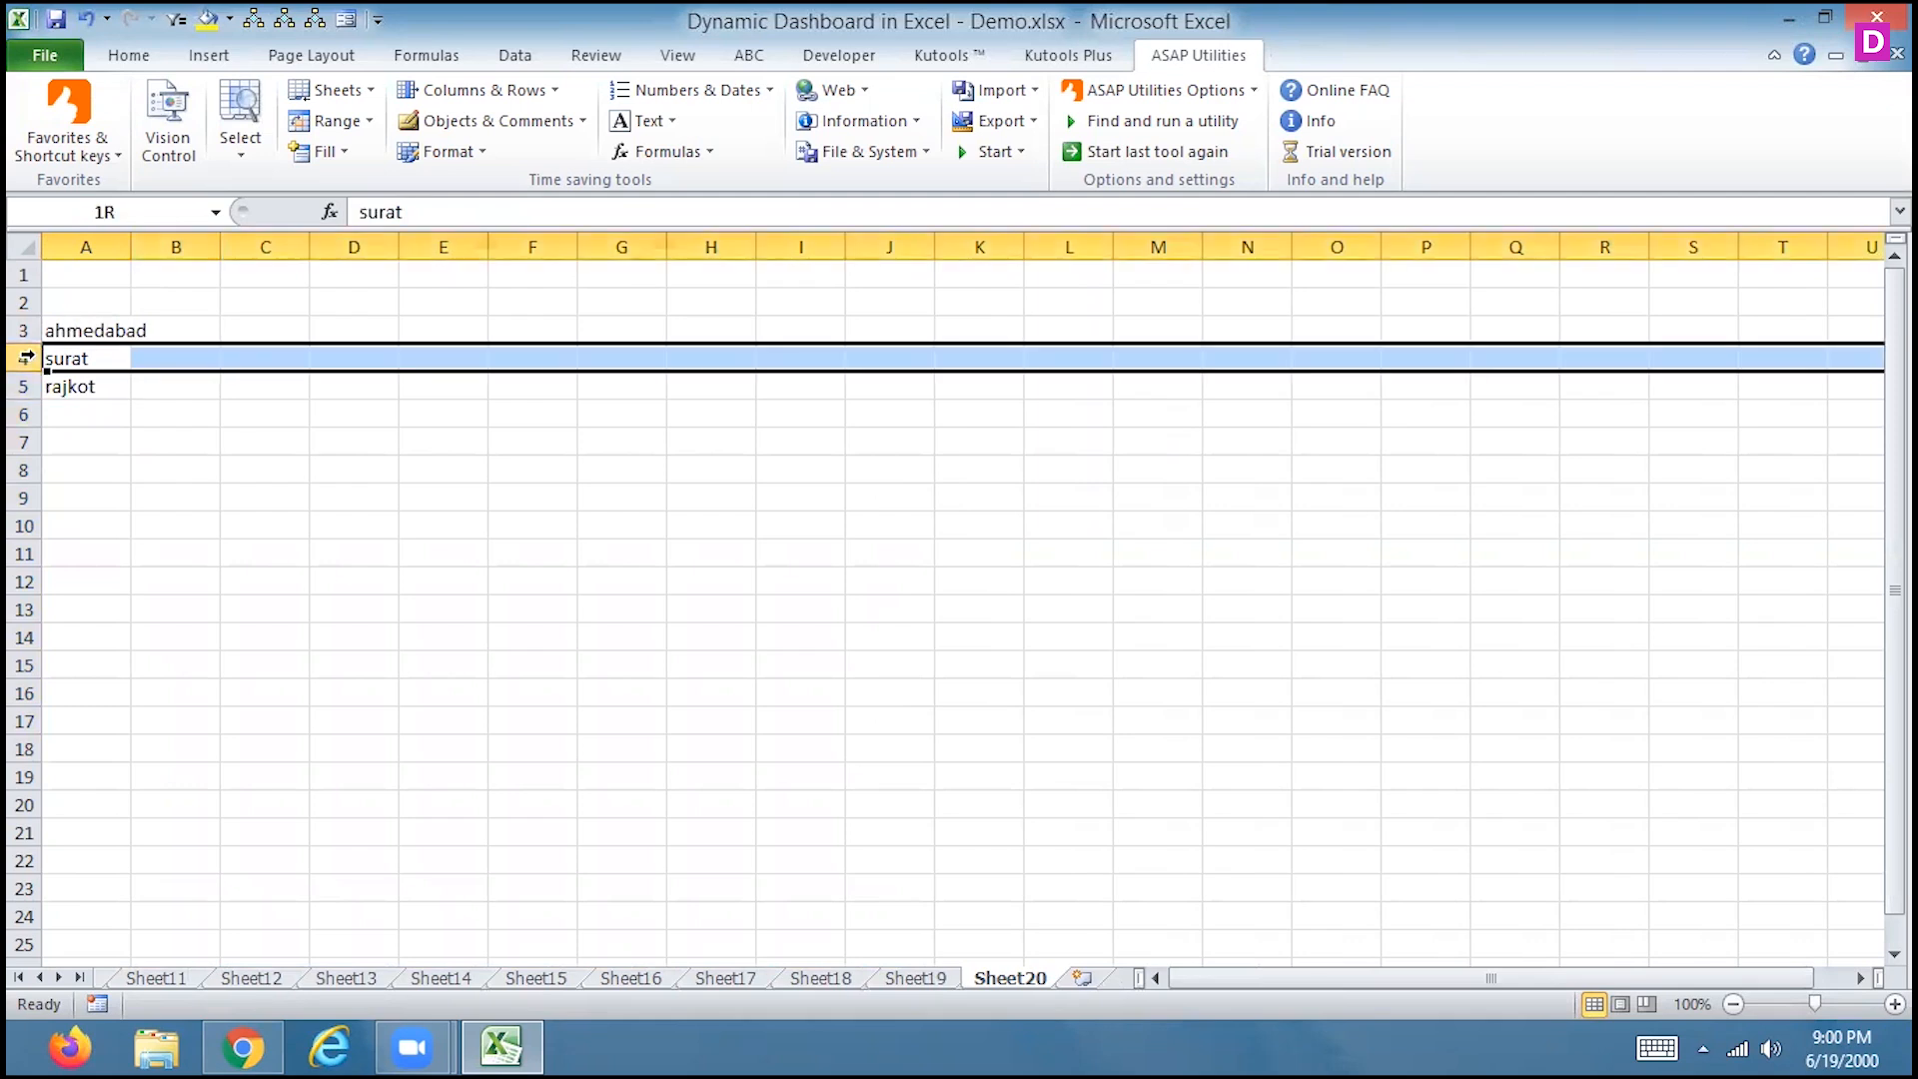
key("ctrl+shift+plus")
key("ctrl+shift+plus")
key("ctrl+shift+plus")
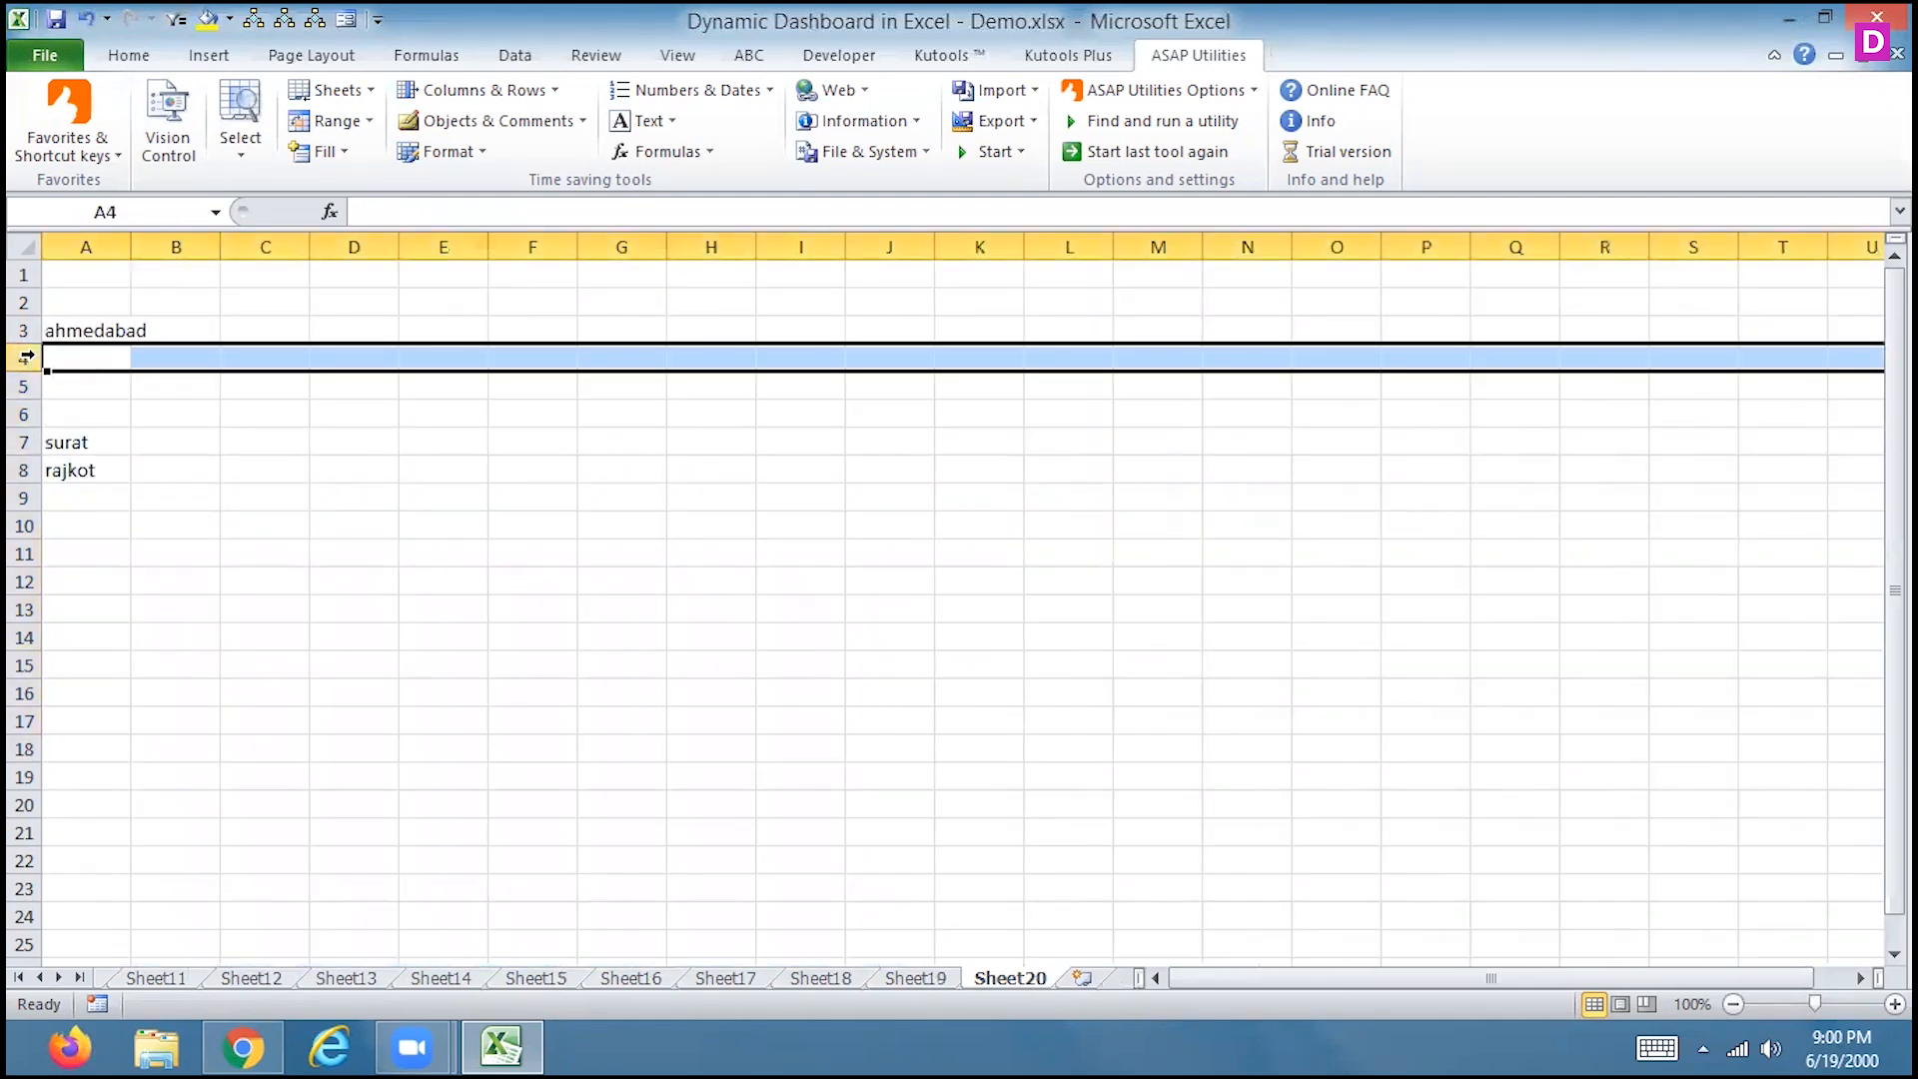
key("Up")
key("Down")
type("ahmedabad")
key("Return")
type("a")
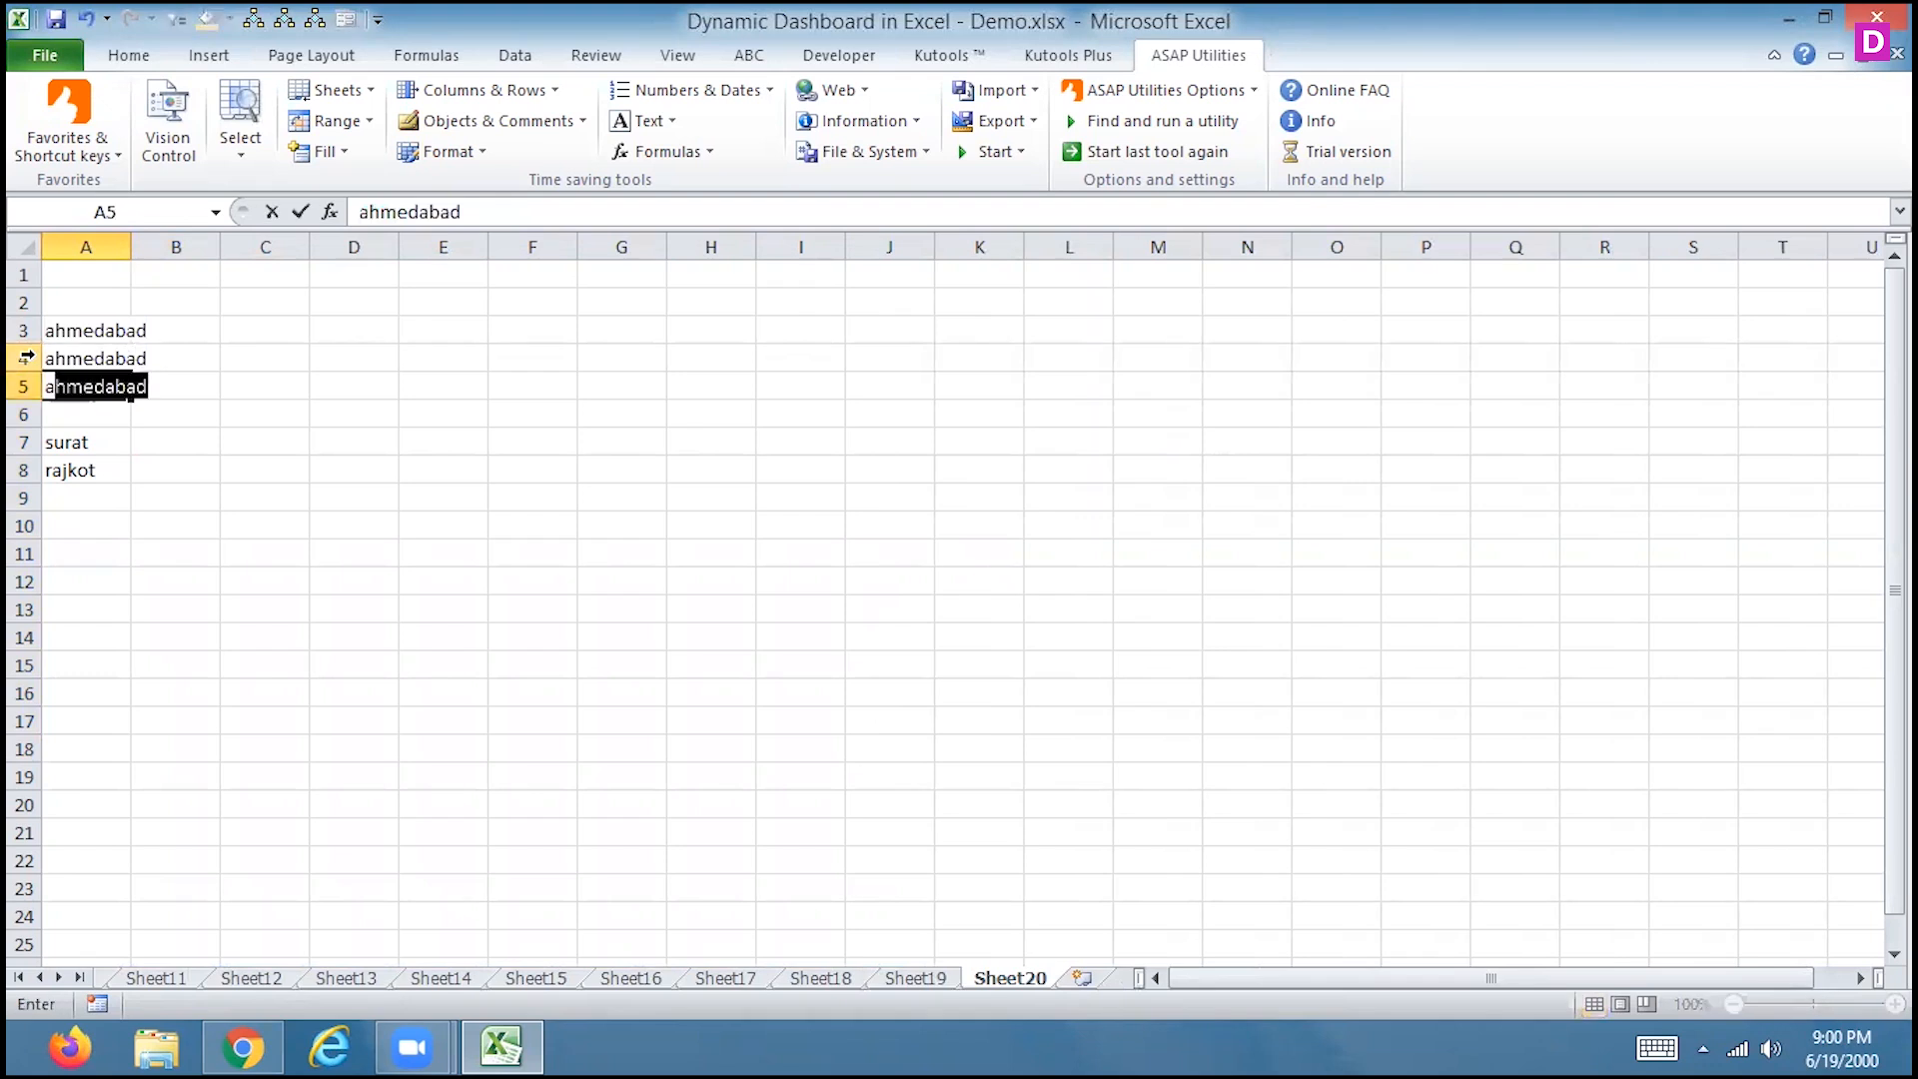
type("hmedabad")
key("Return")
type("ahmedabad")
key("Return")
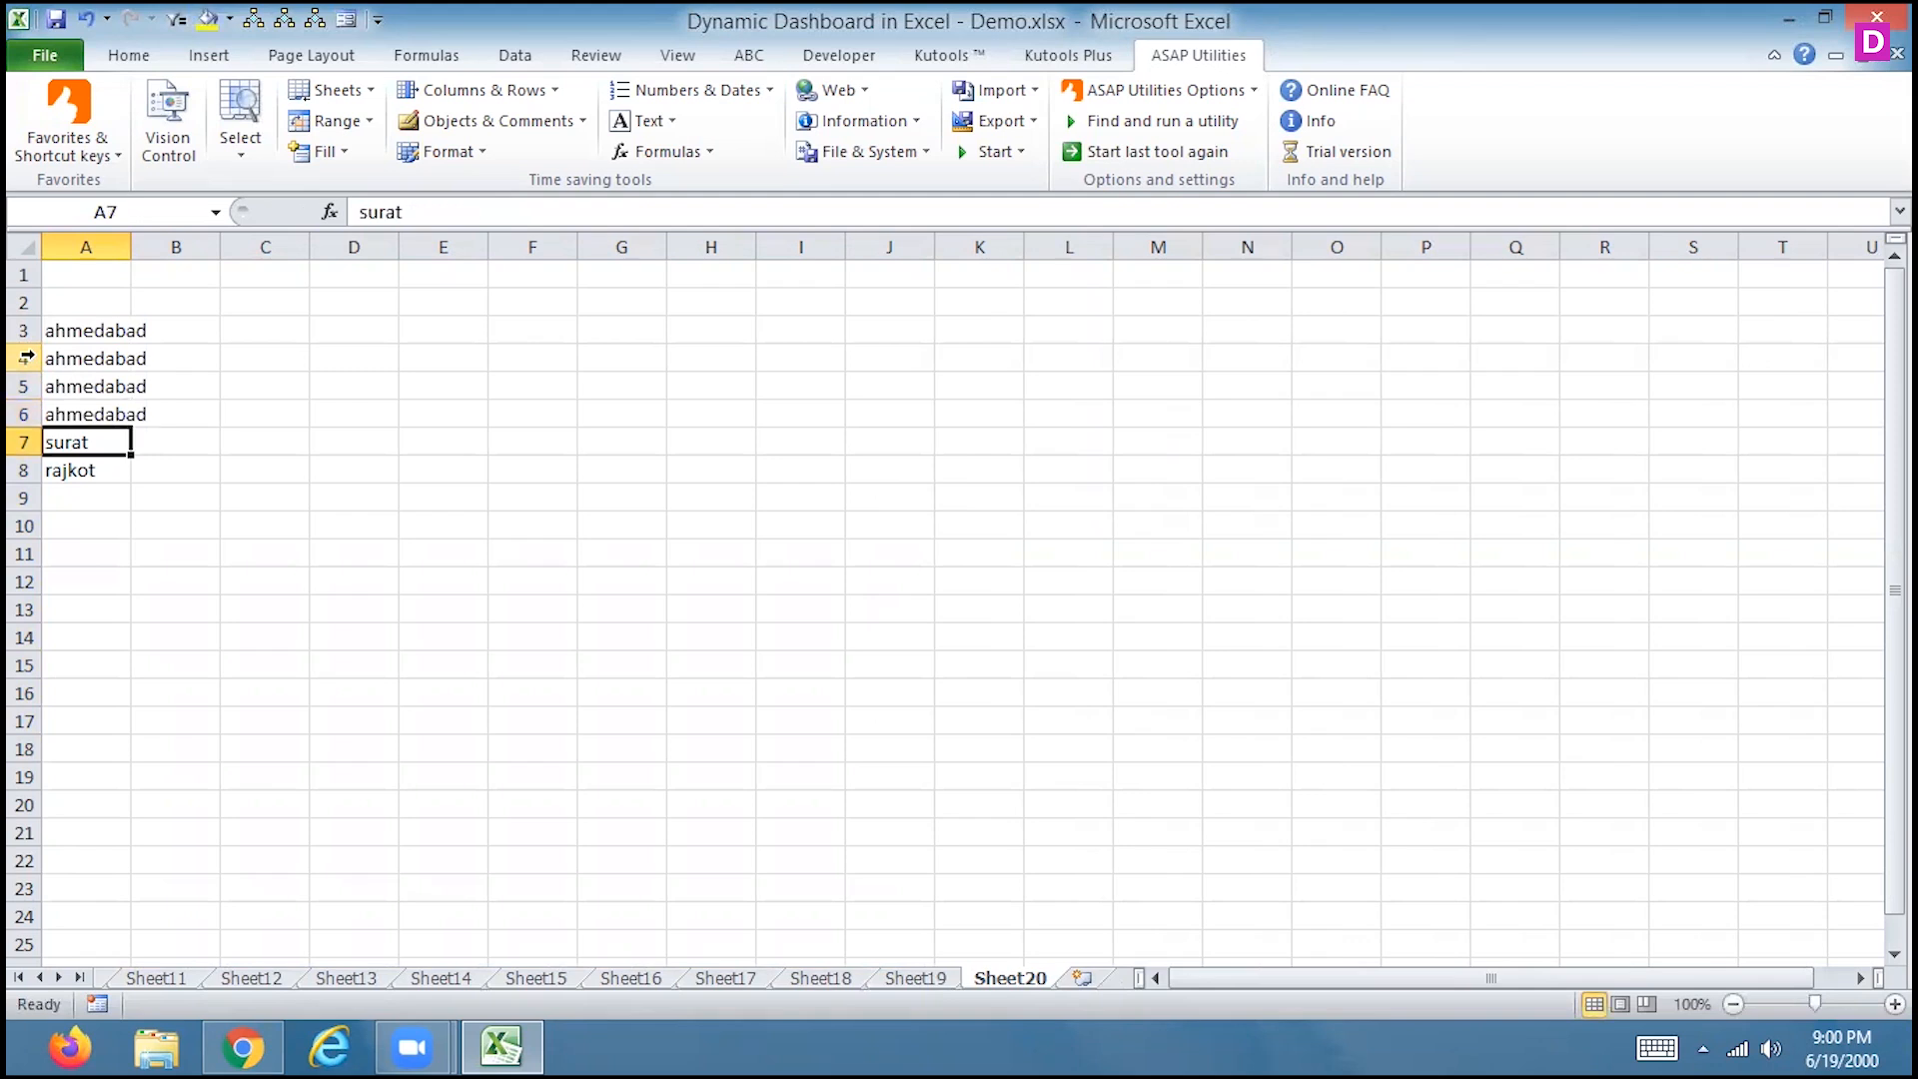
Widen column A and add the headers city, name and sales_record in A2:C2
double_click(130, 247)
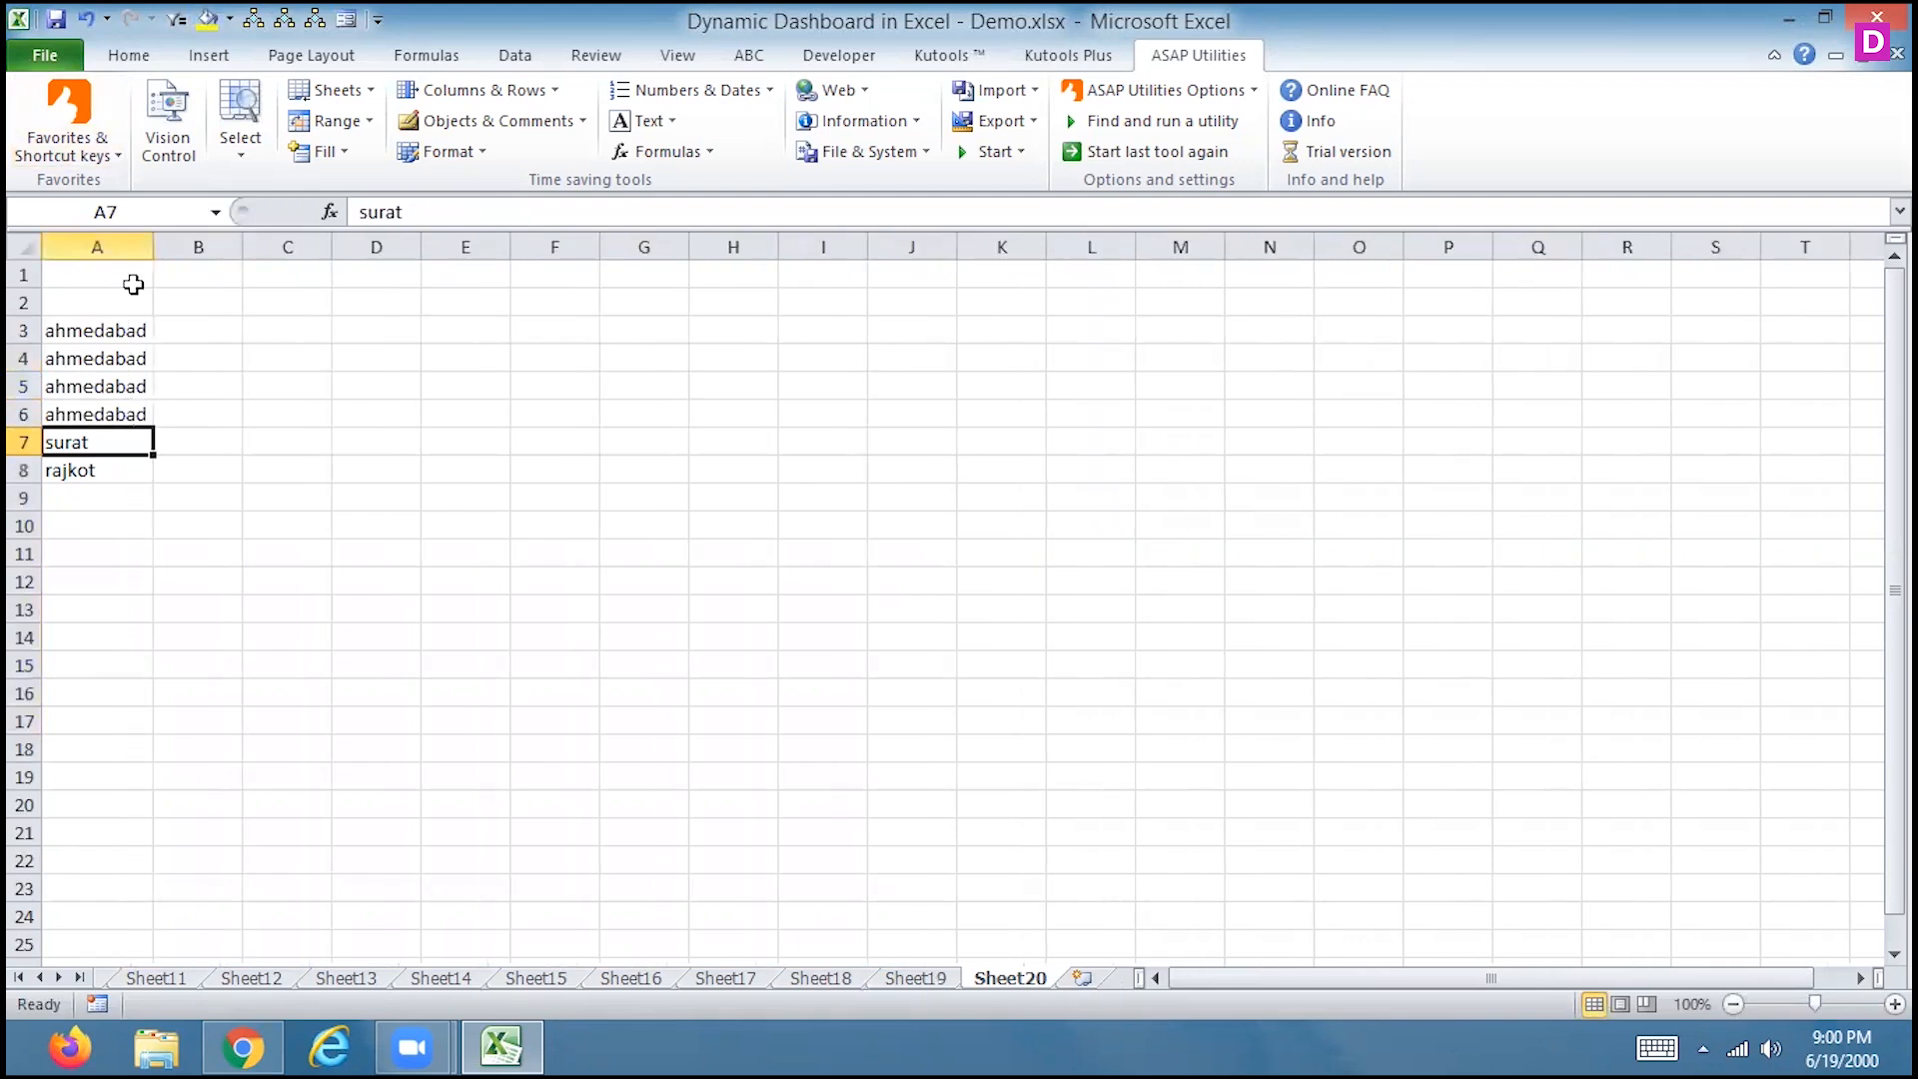
left_click(119, 297)
type("city")
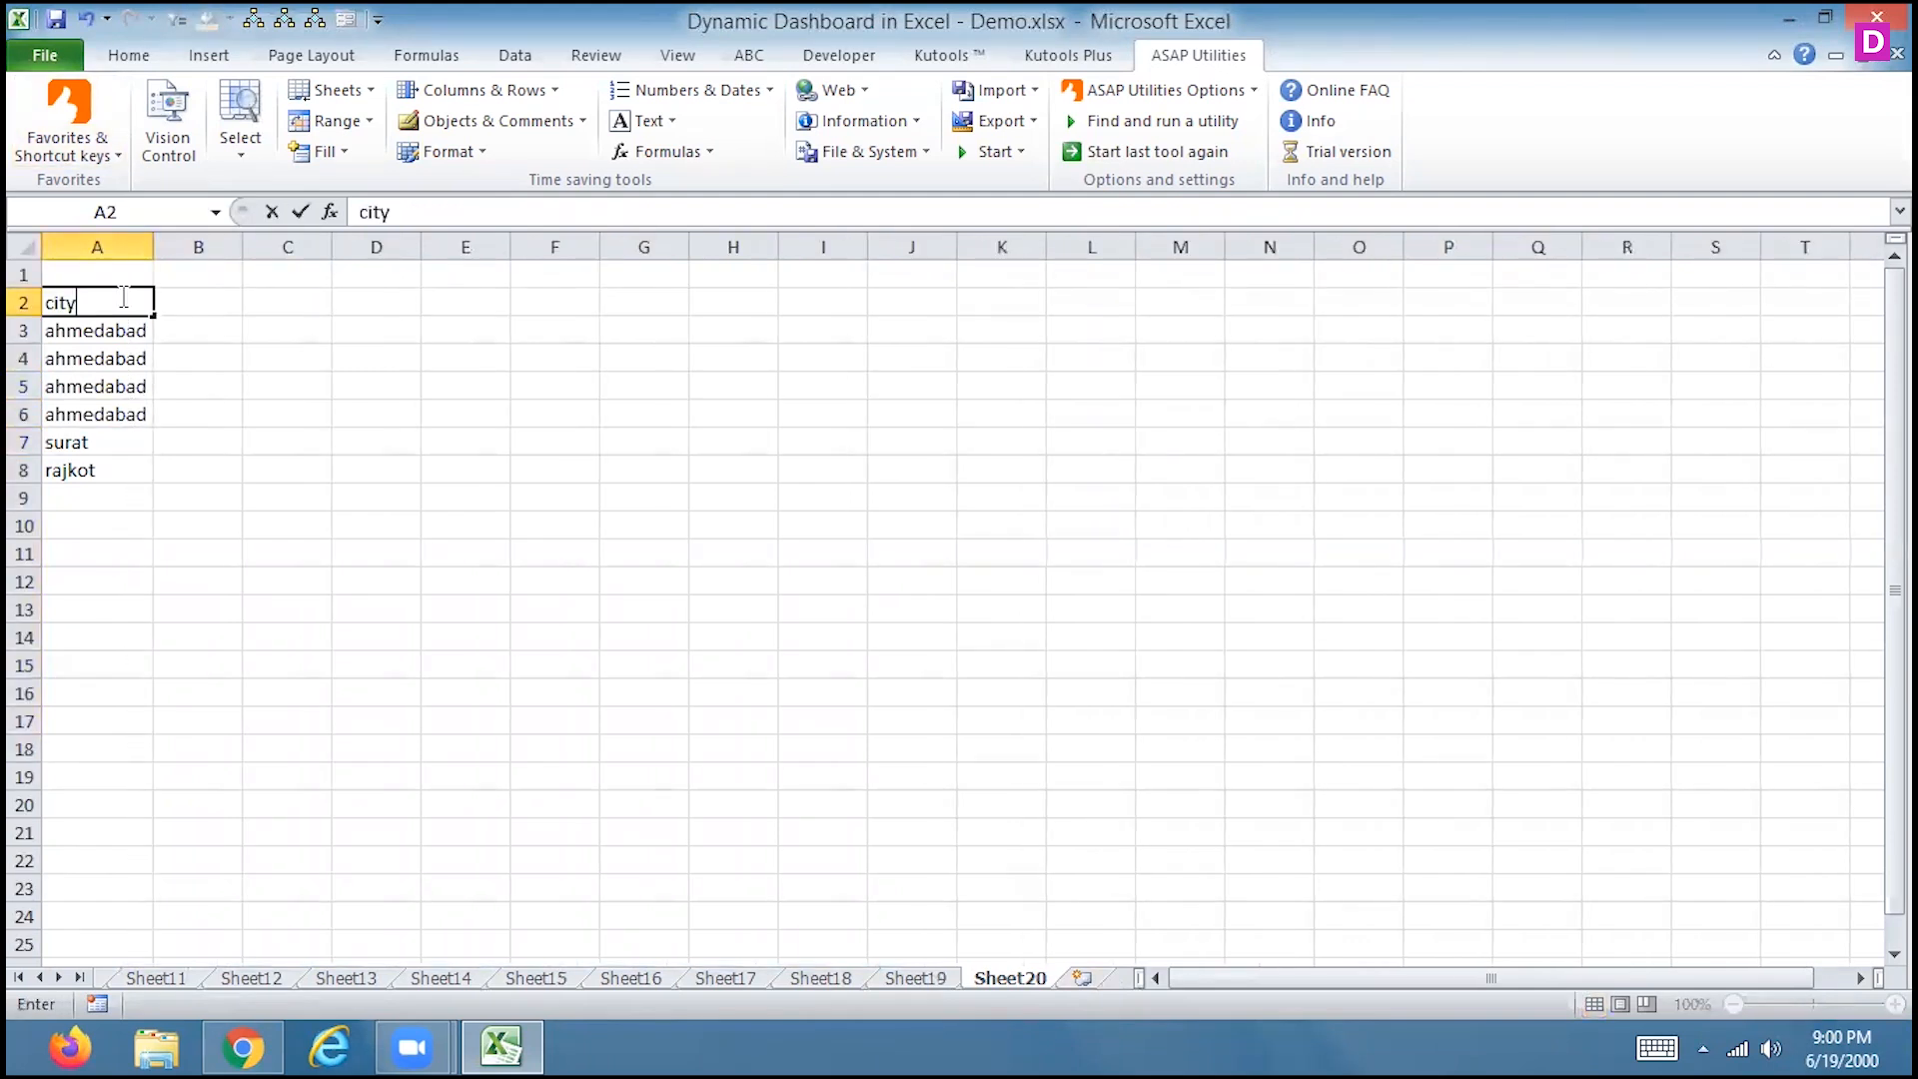
key("Right")
type("name")
key("Return")
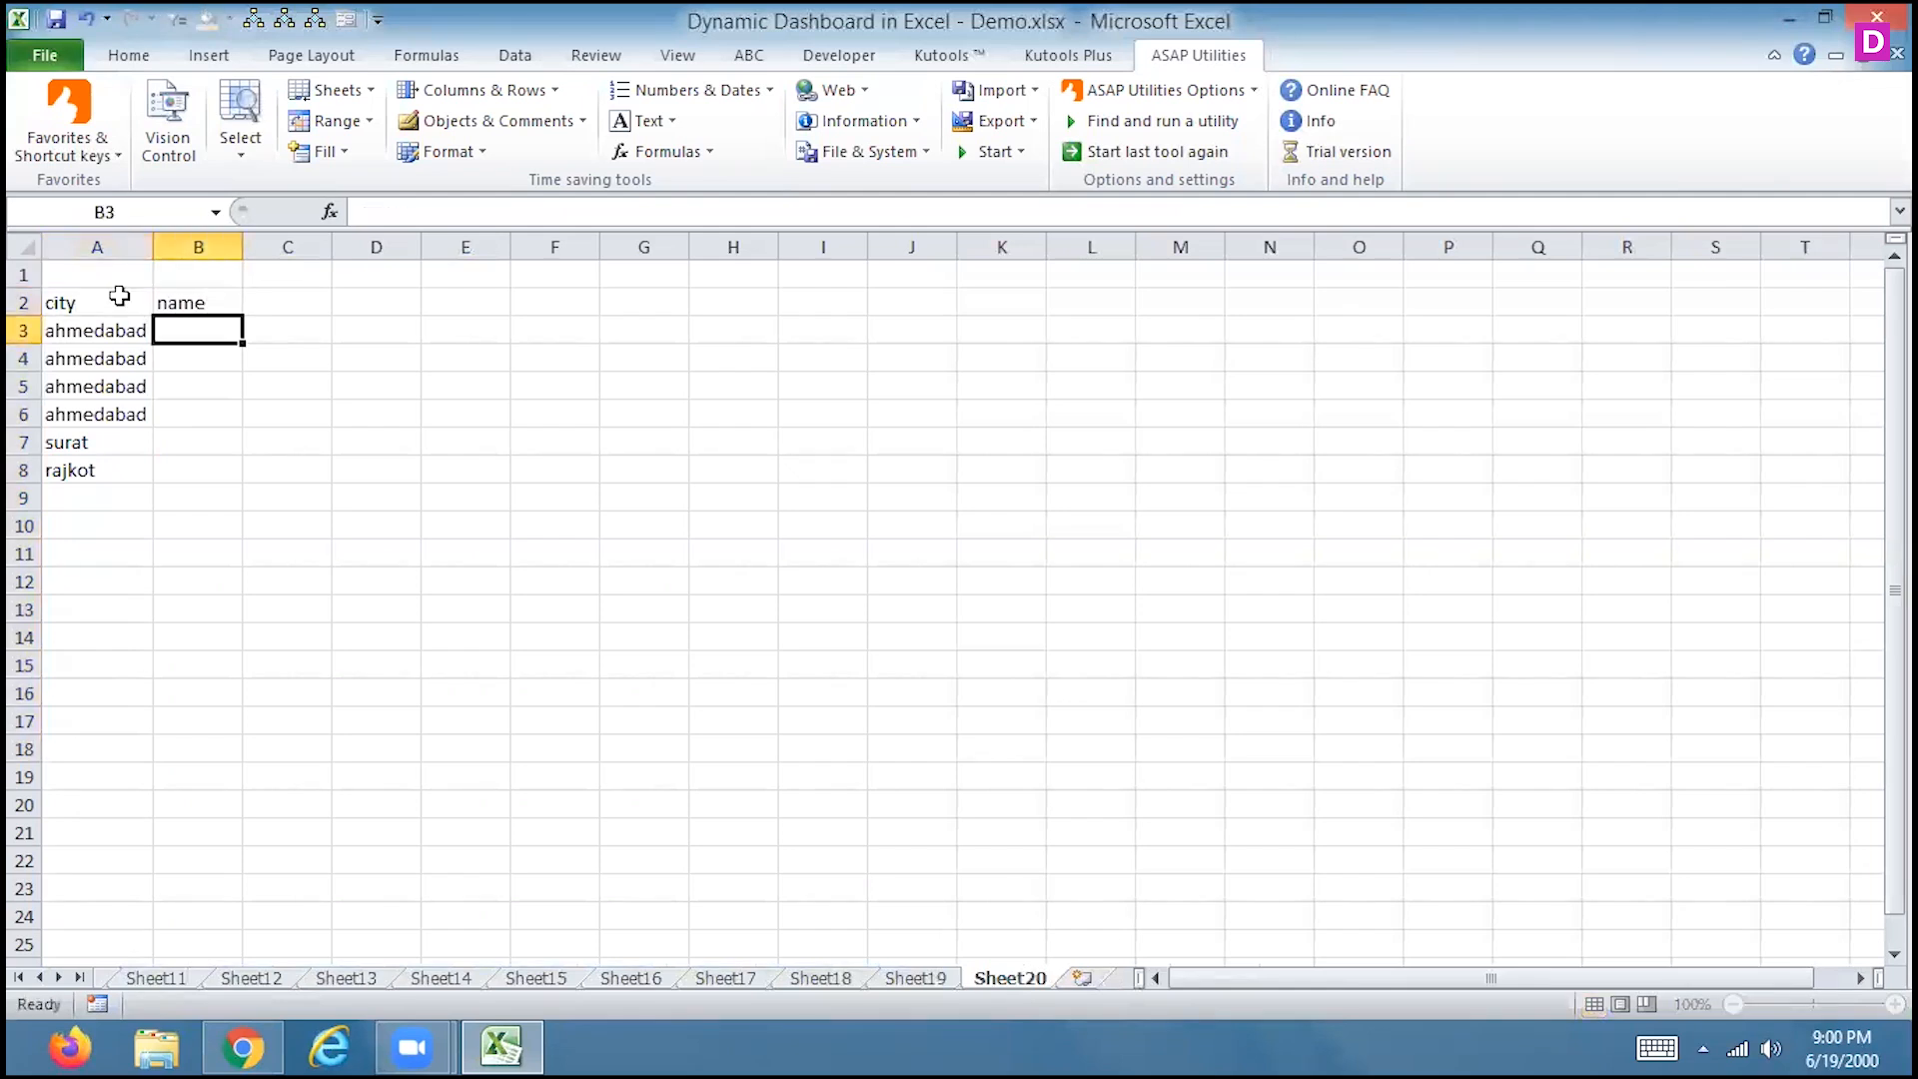
key("Up")
key("Right")
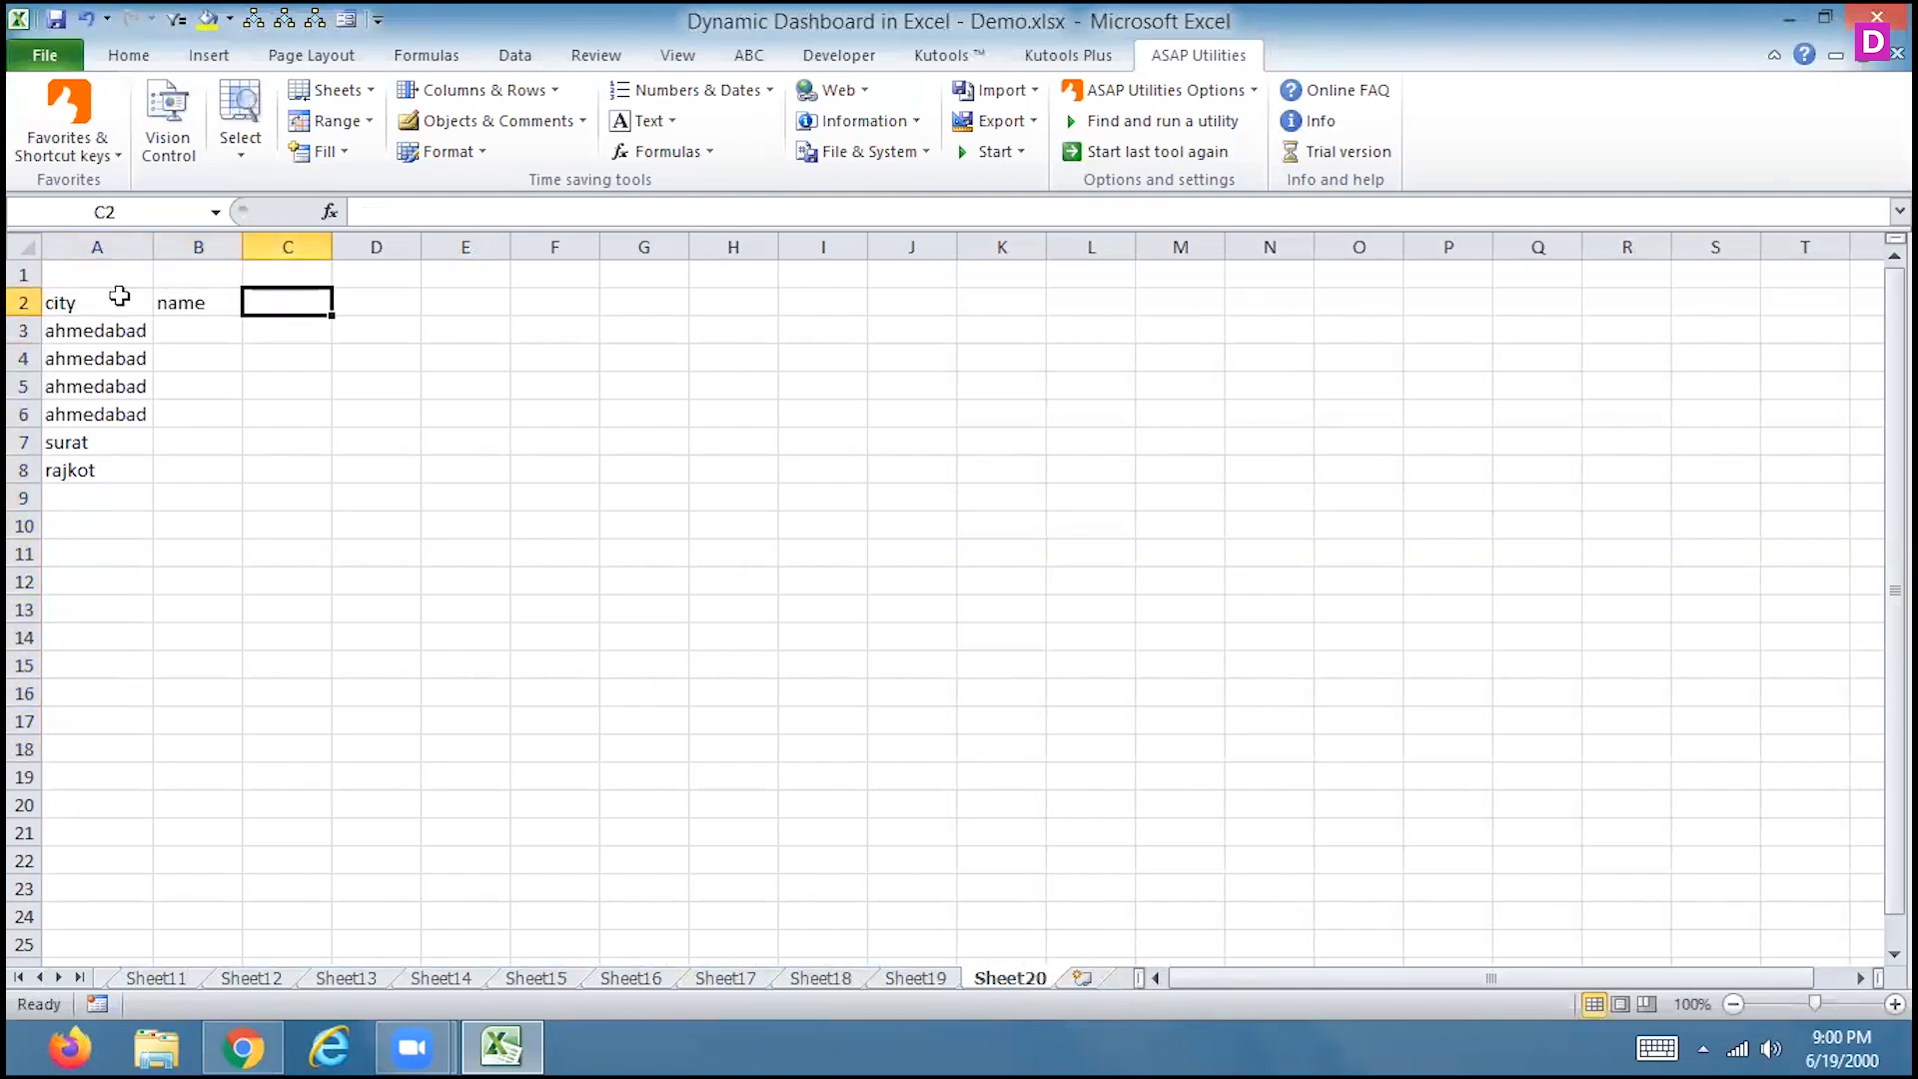
type("sales_record")
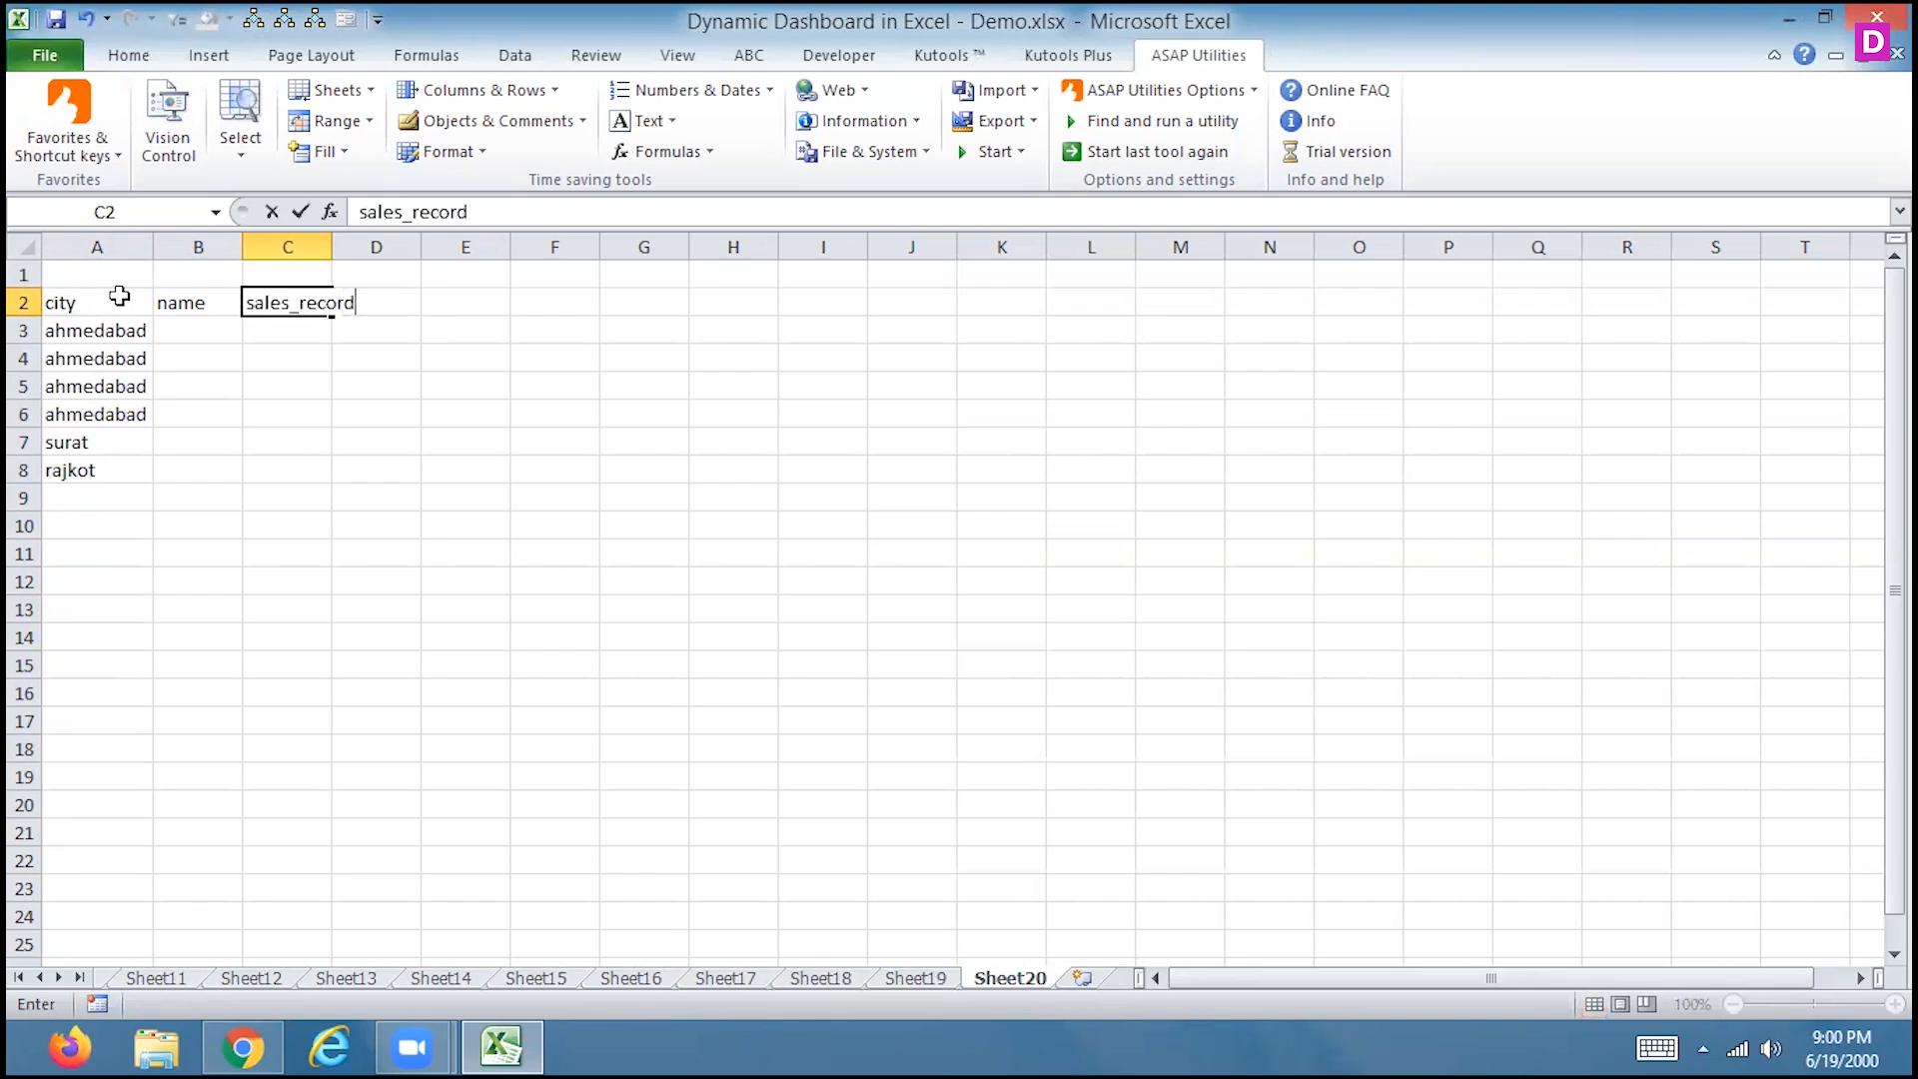
key("Return")
Enter names abc, xyz, pqr, fefd, asdd and odkg in B3:B8
key("Left")
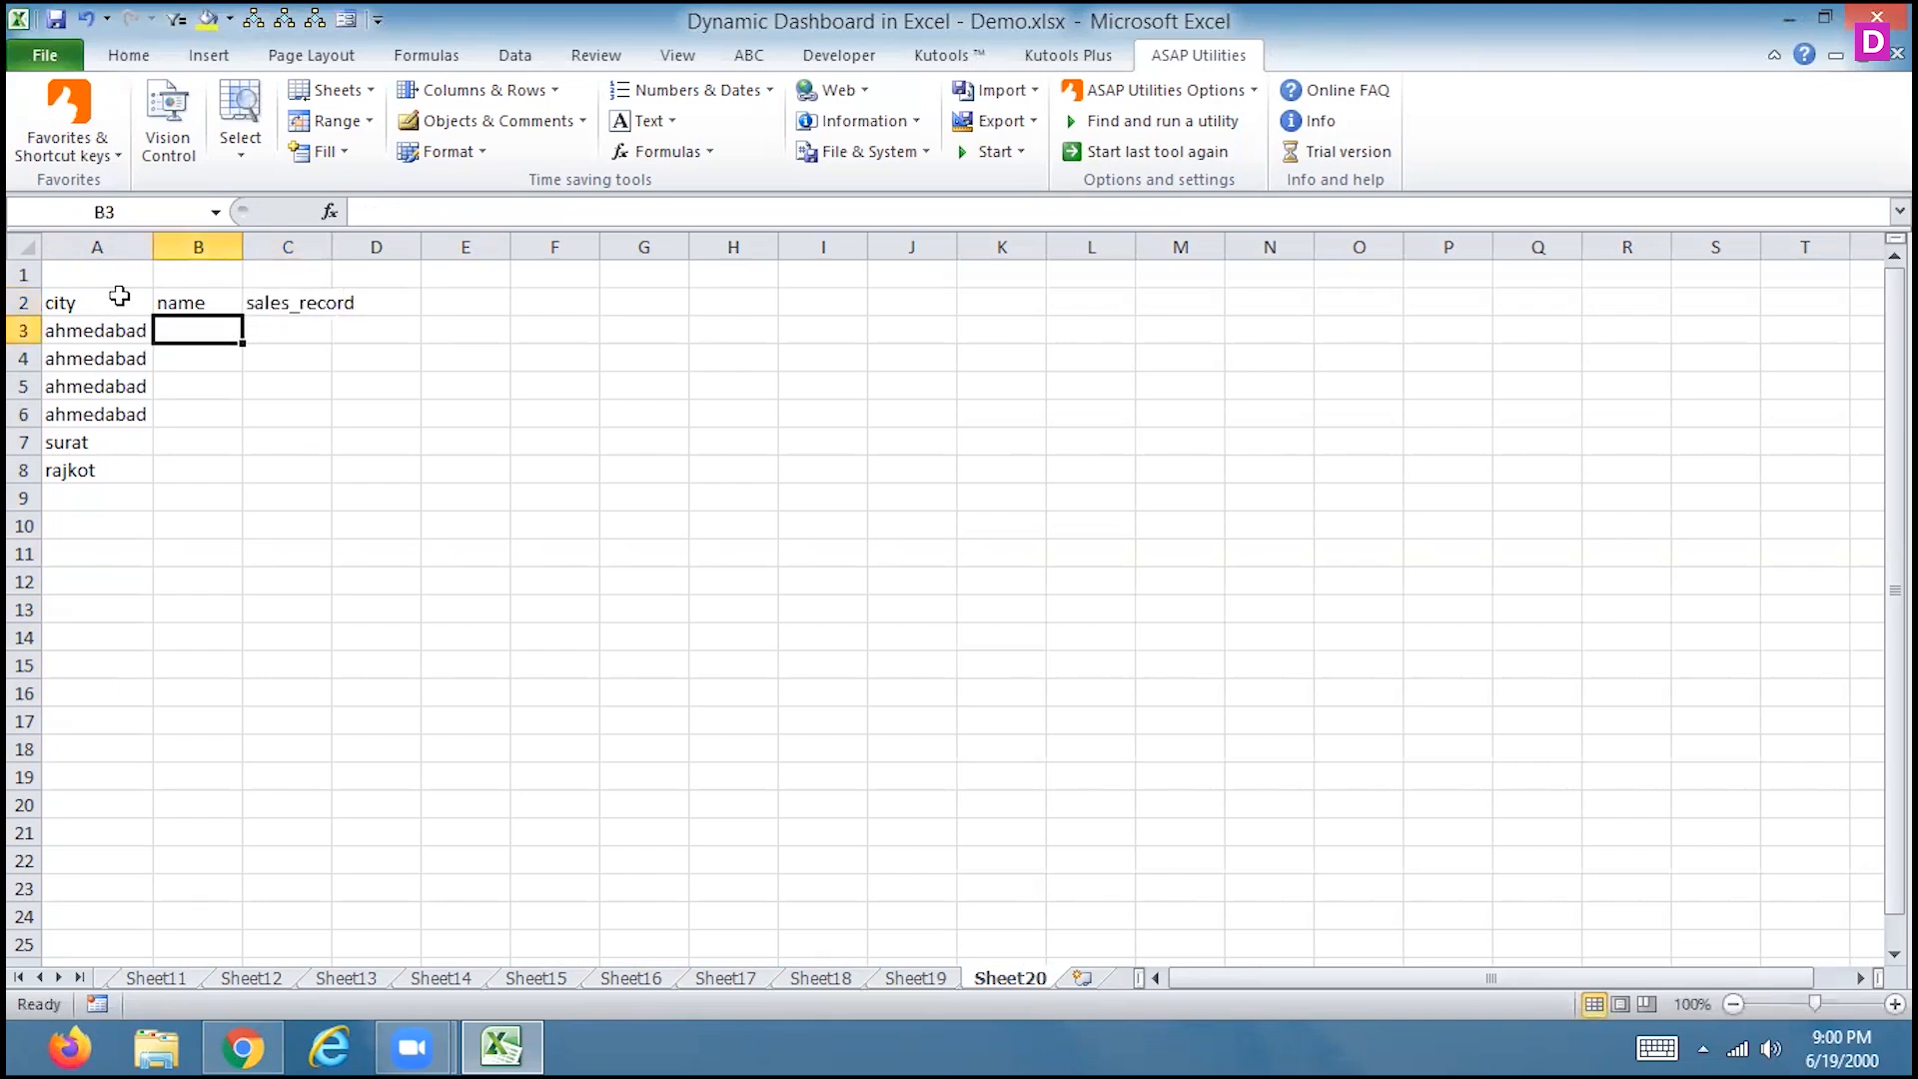
type("abc")
key("Return")
type("xyz")
key("Return")
type("pqr")
key("Return")
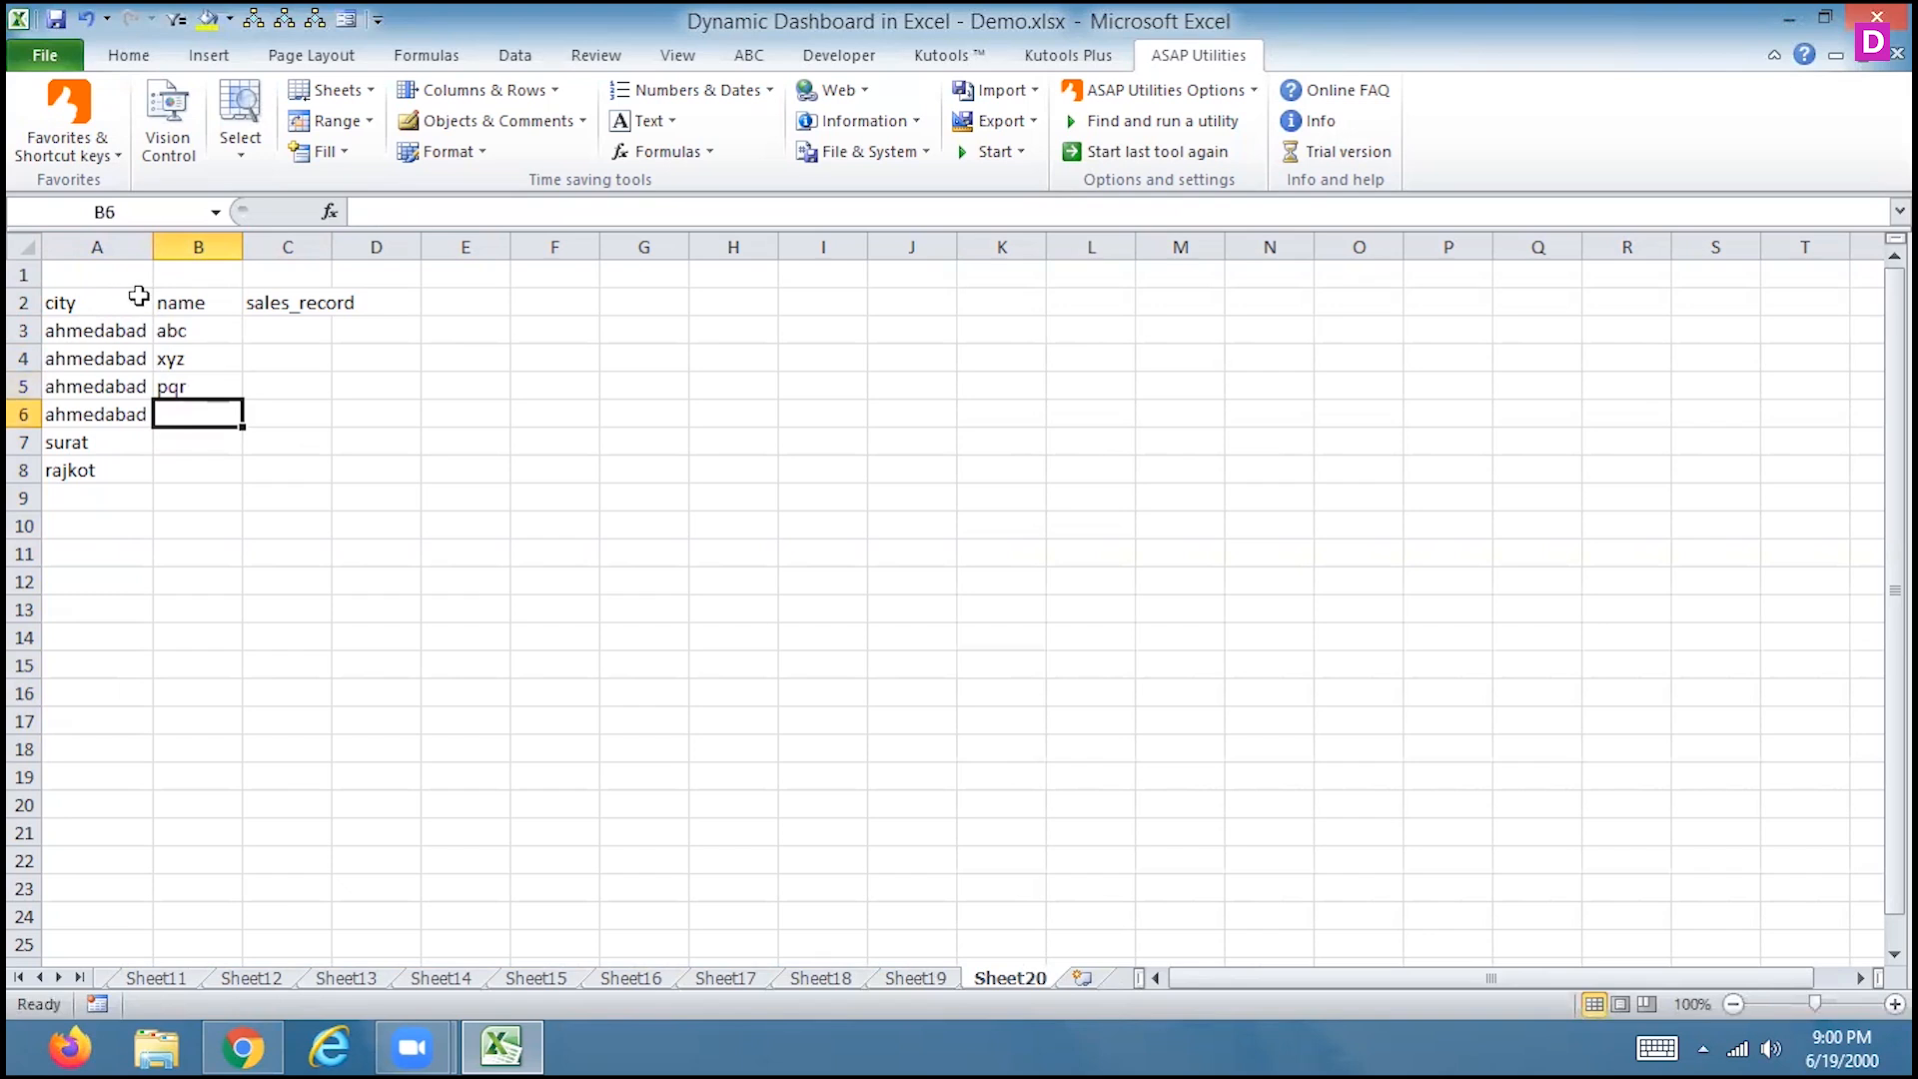
left_click_drag(188, 327, 182, 390)
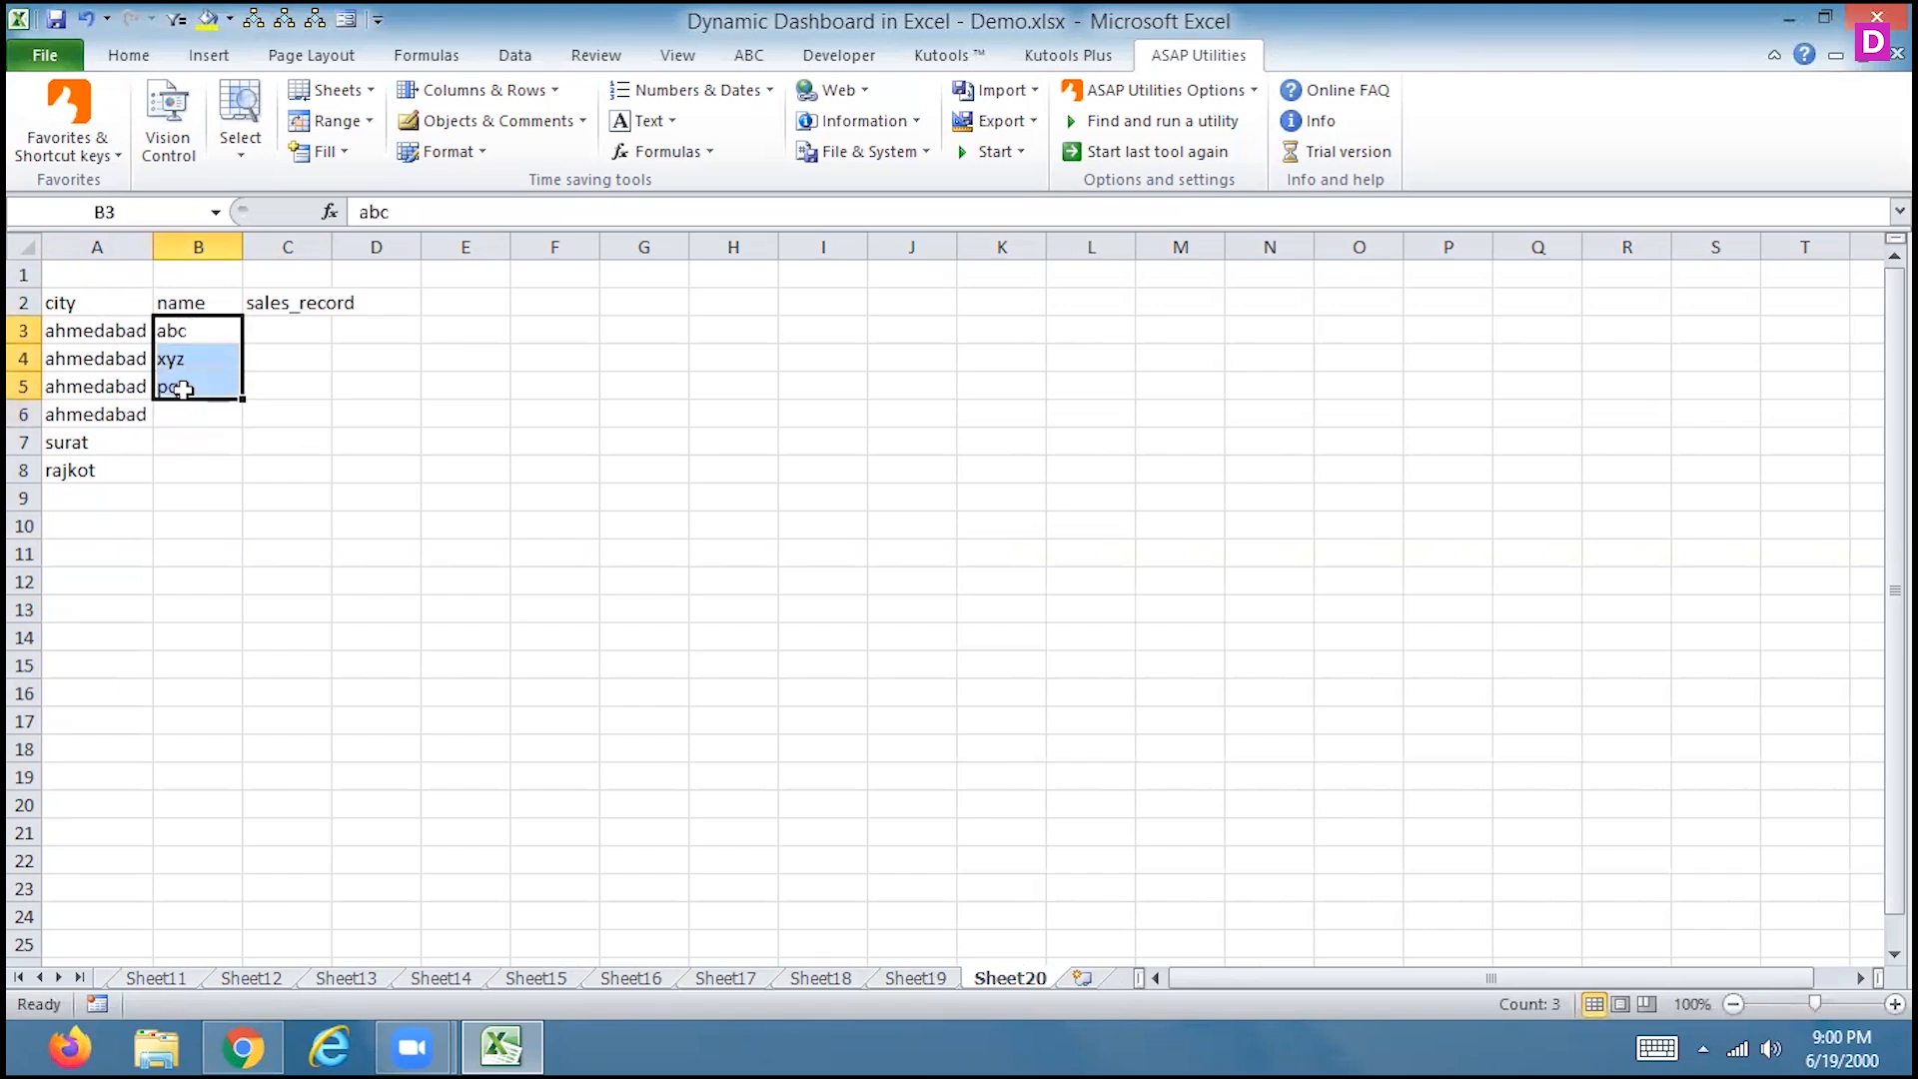
left_click(182, 419)
type("fefd")
key("Return")
type("f;ldk")
key("Return")
type("odkg")
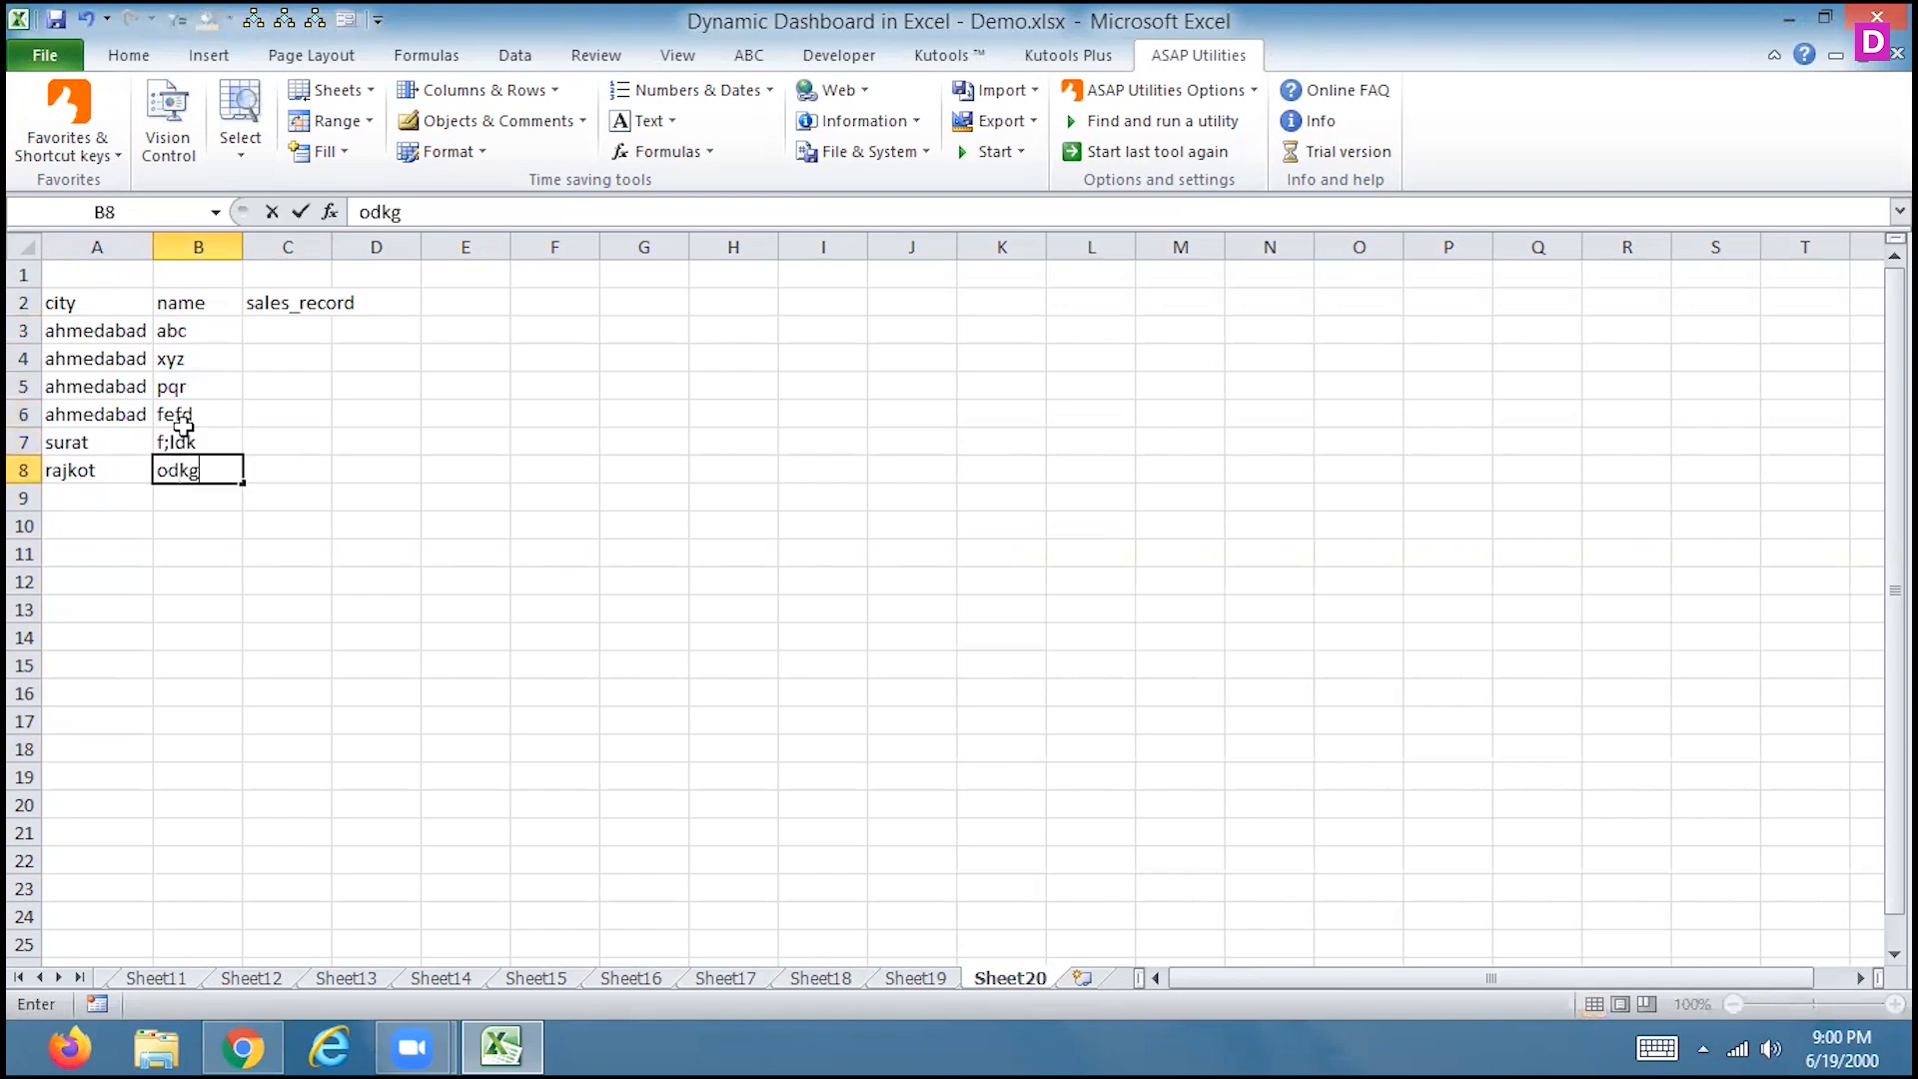
left_click(186, 440)
type("asdd")
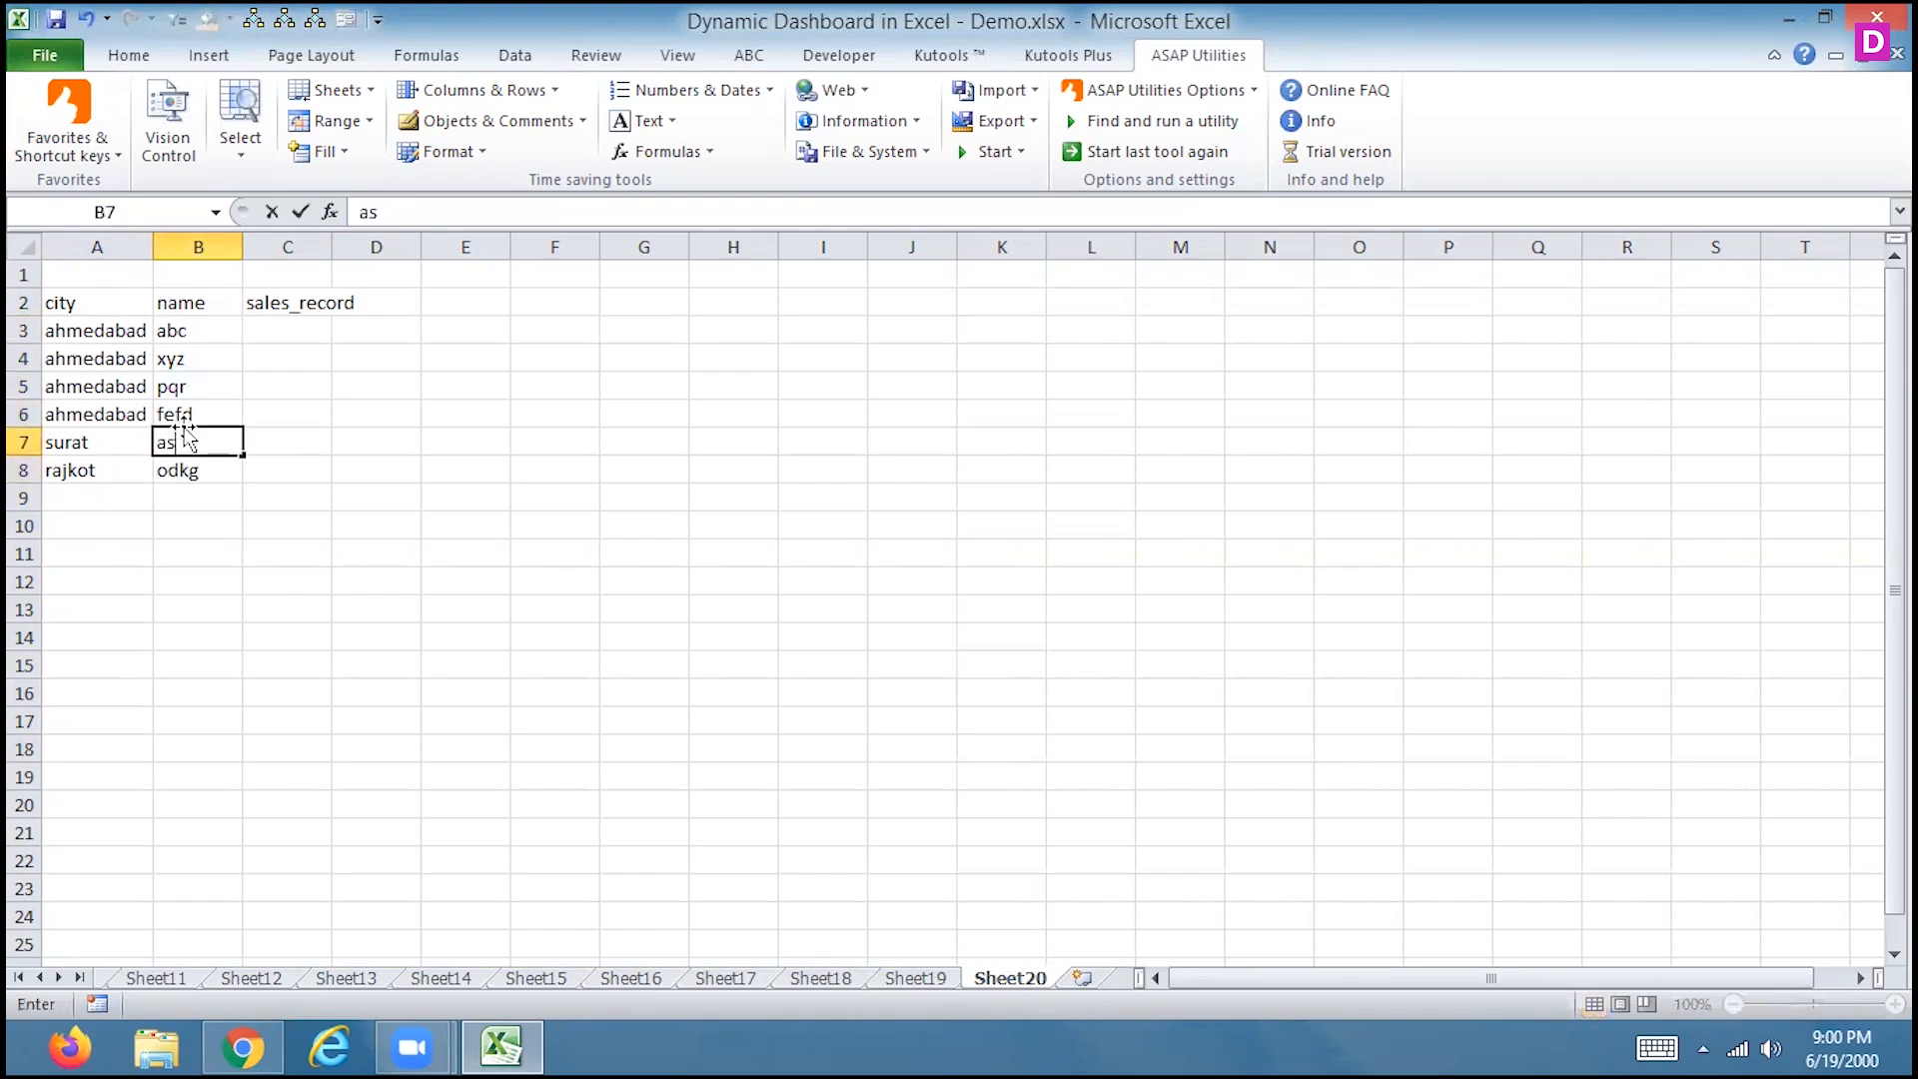
key("Up")
key("Up")
key("Up")
key("Up")
Enter sales 120000 and 150000, fill the series down to 270000, and select A2:C8
key("Right")
type("120000")
key("Return")
type("150000")
key("Return")
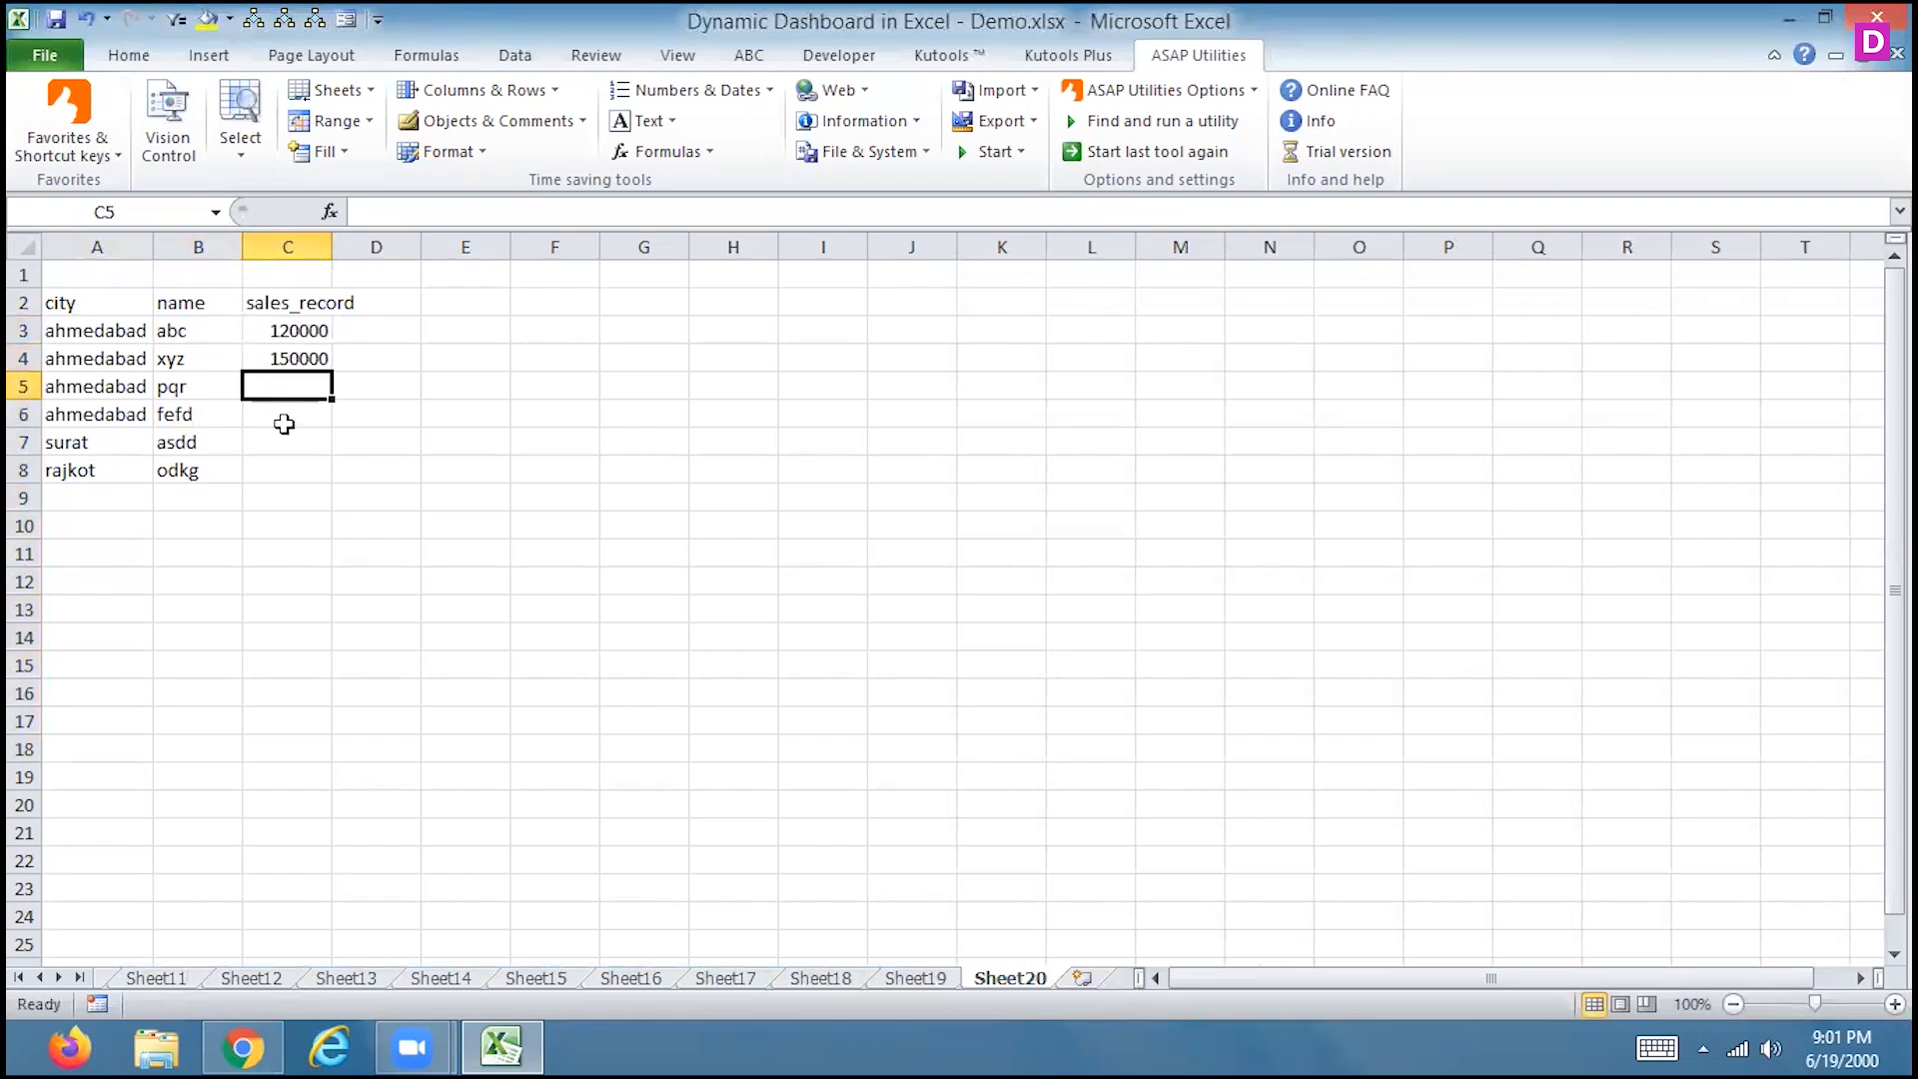
left_click_drag(300, 332, 300, 478)
left_click_drag(63, 291, 282, 471)
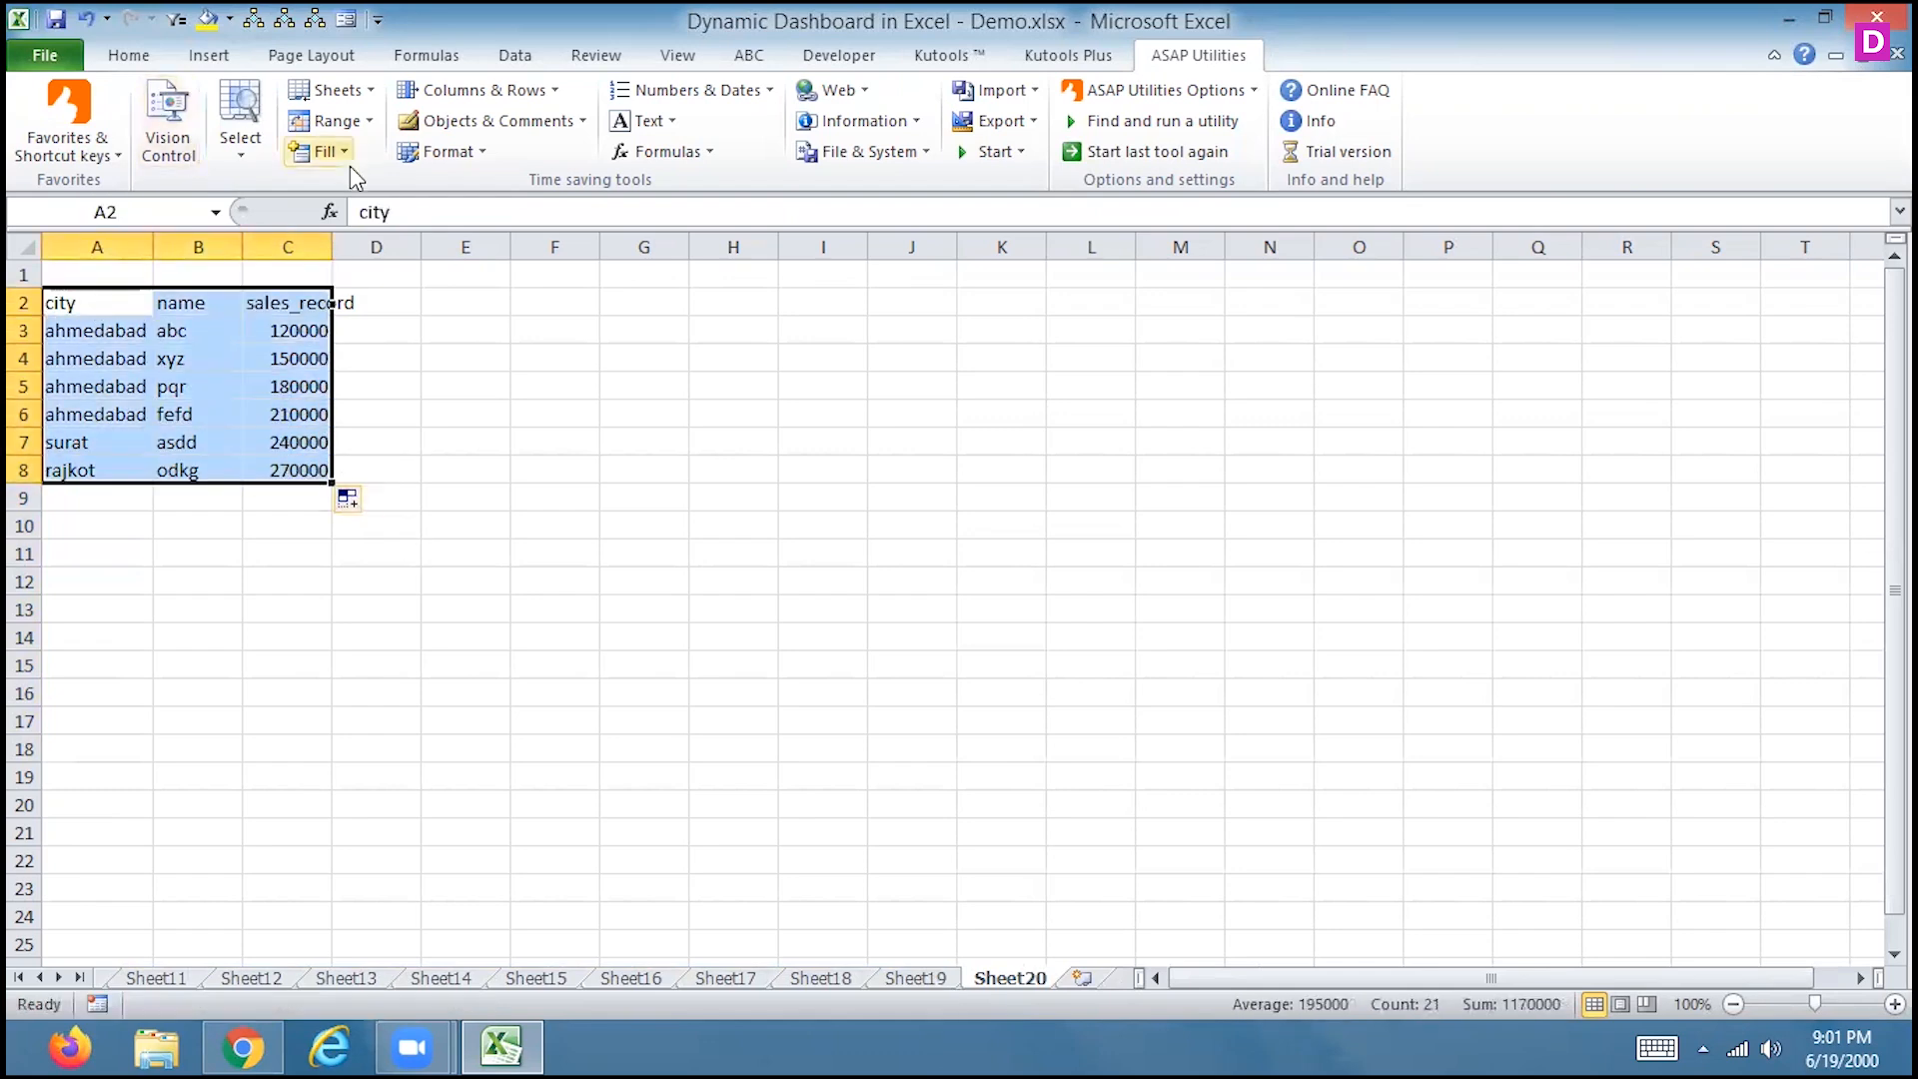
left_click(333, 90)
Split the selected table into worksheets named after the city column values
left_click(217, 347)
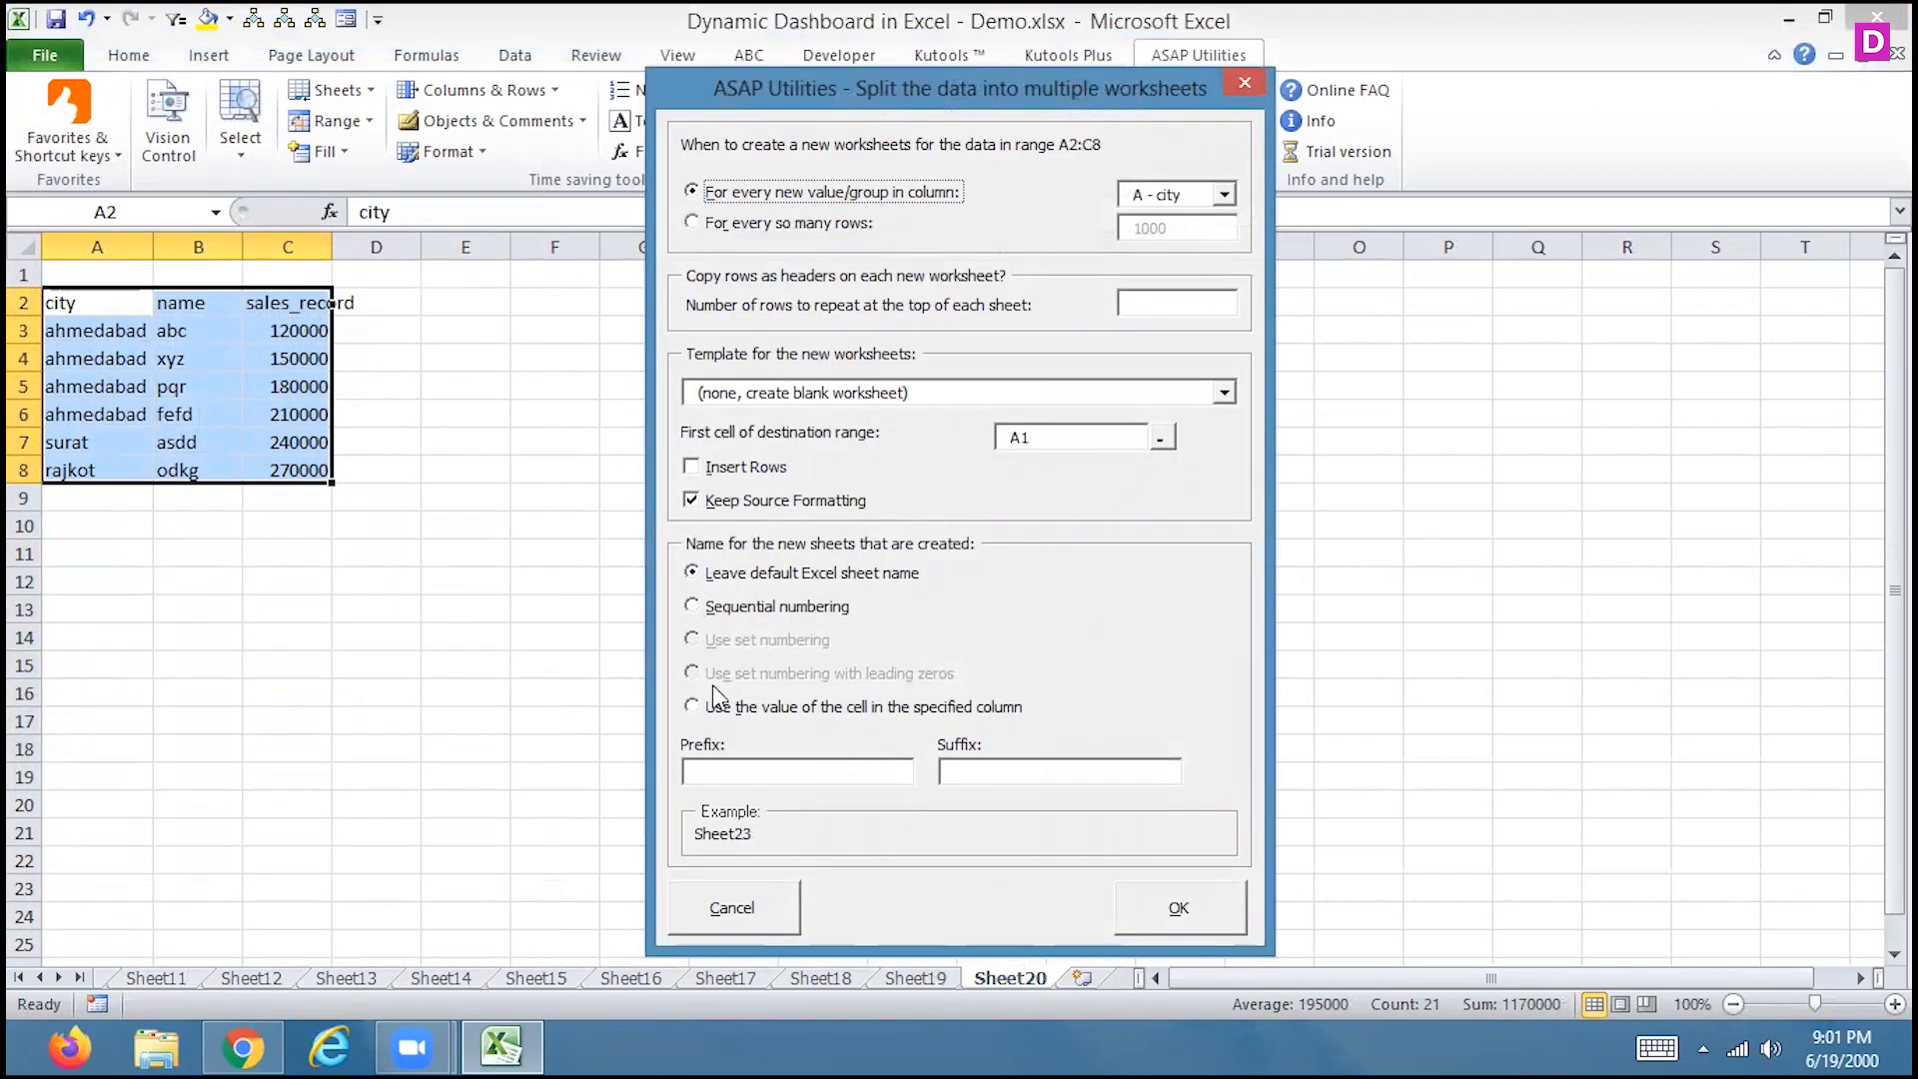
left_click(692, 706)
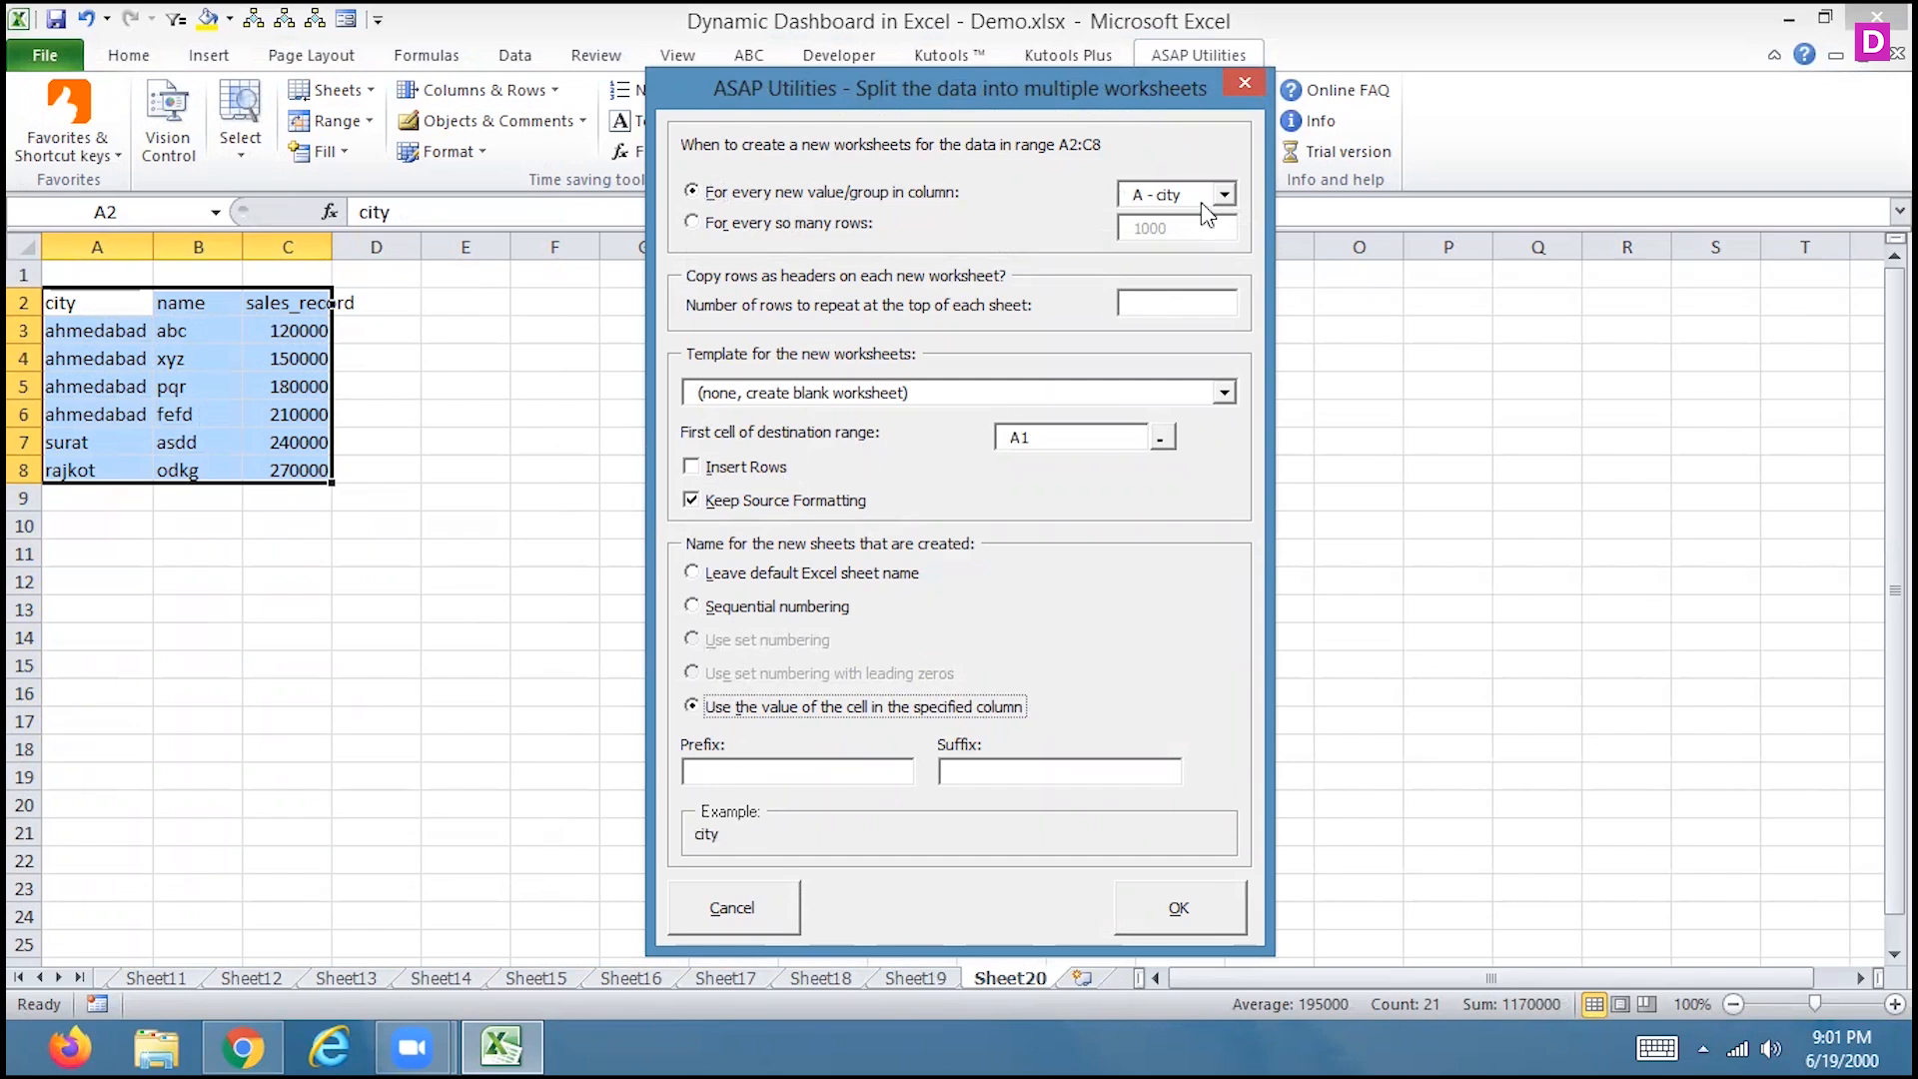
left_click(1153, 907)
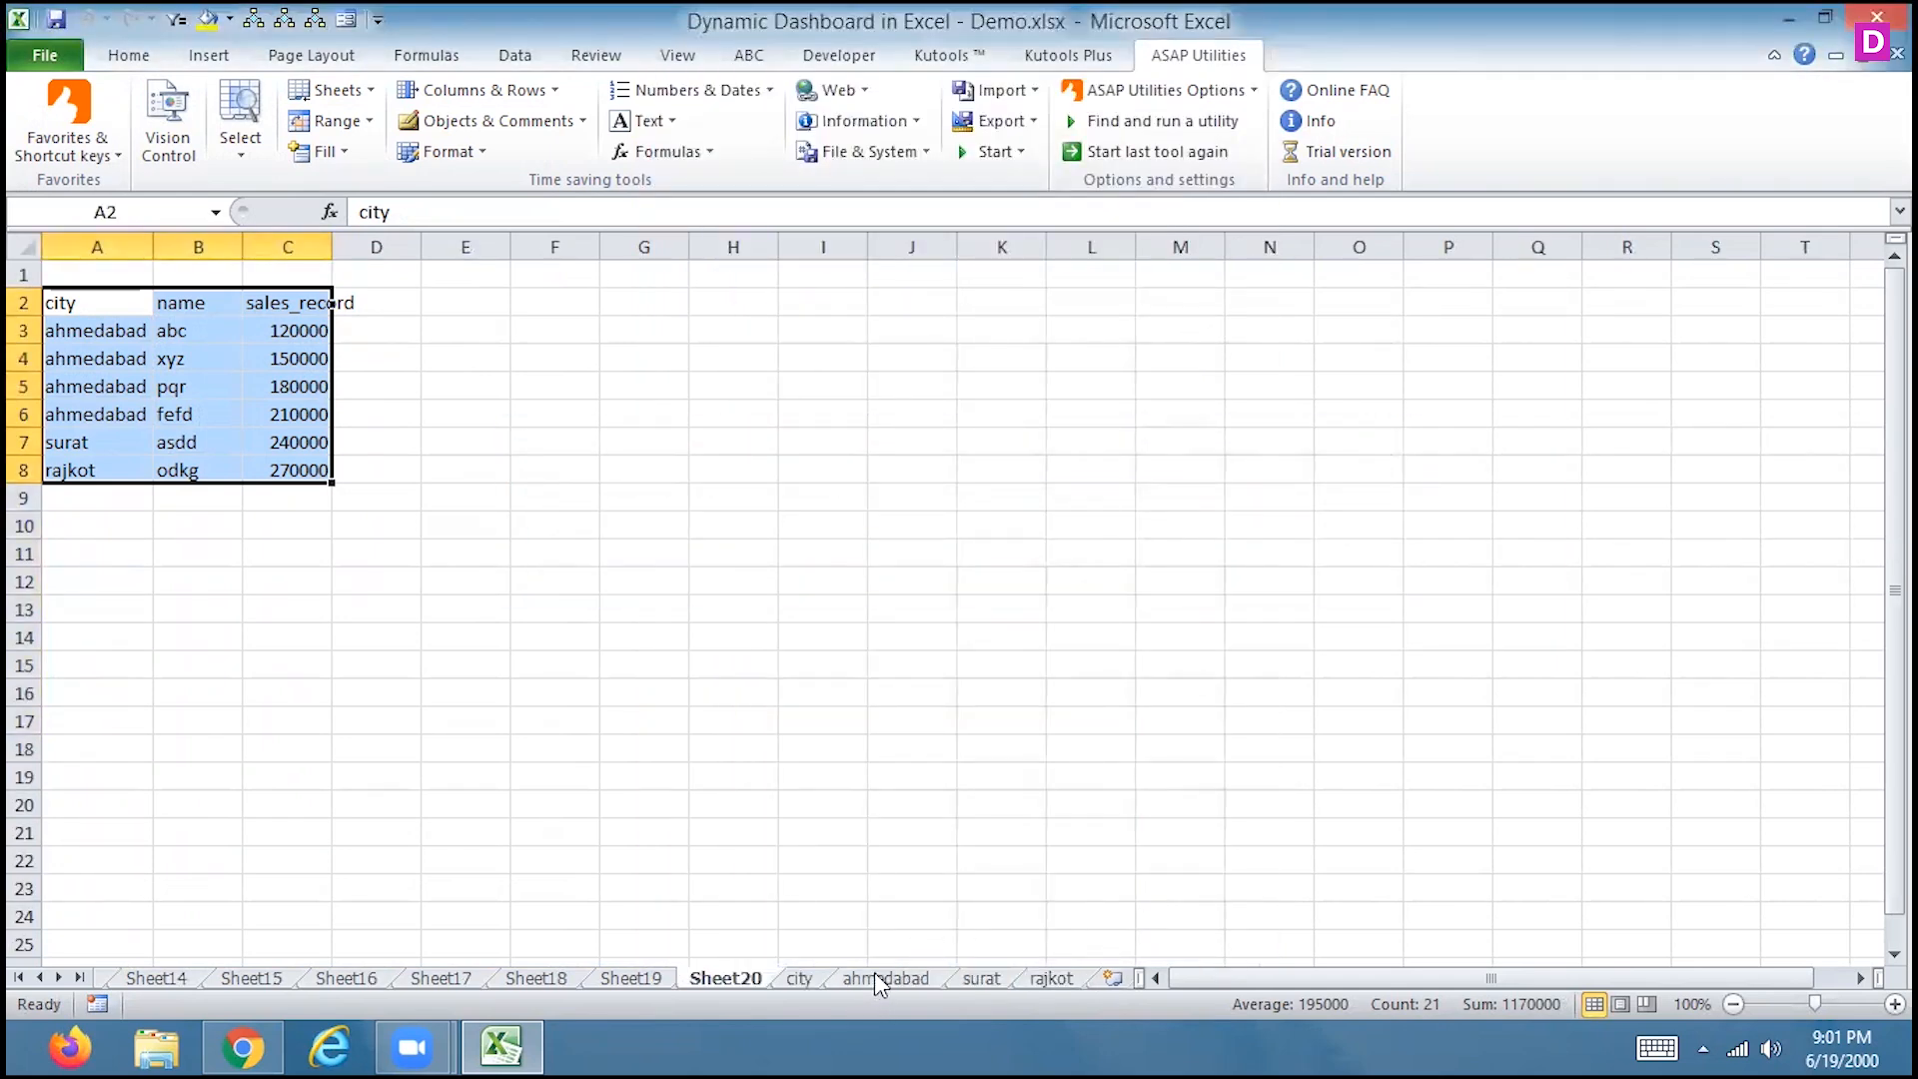
Review the new ahmedabad, surat, rajkot and city sheets
left_click(872, 975)
left_click(976, 978)
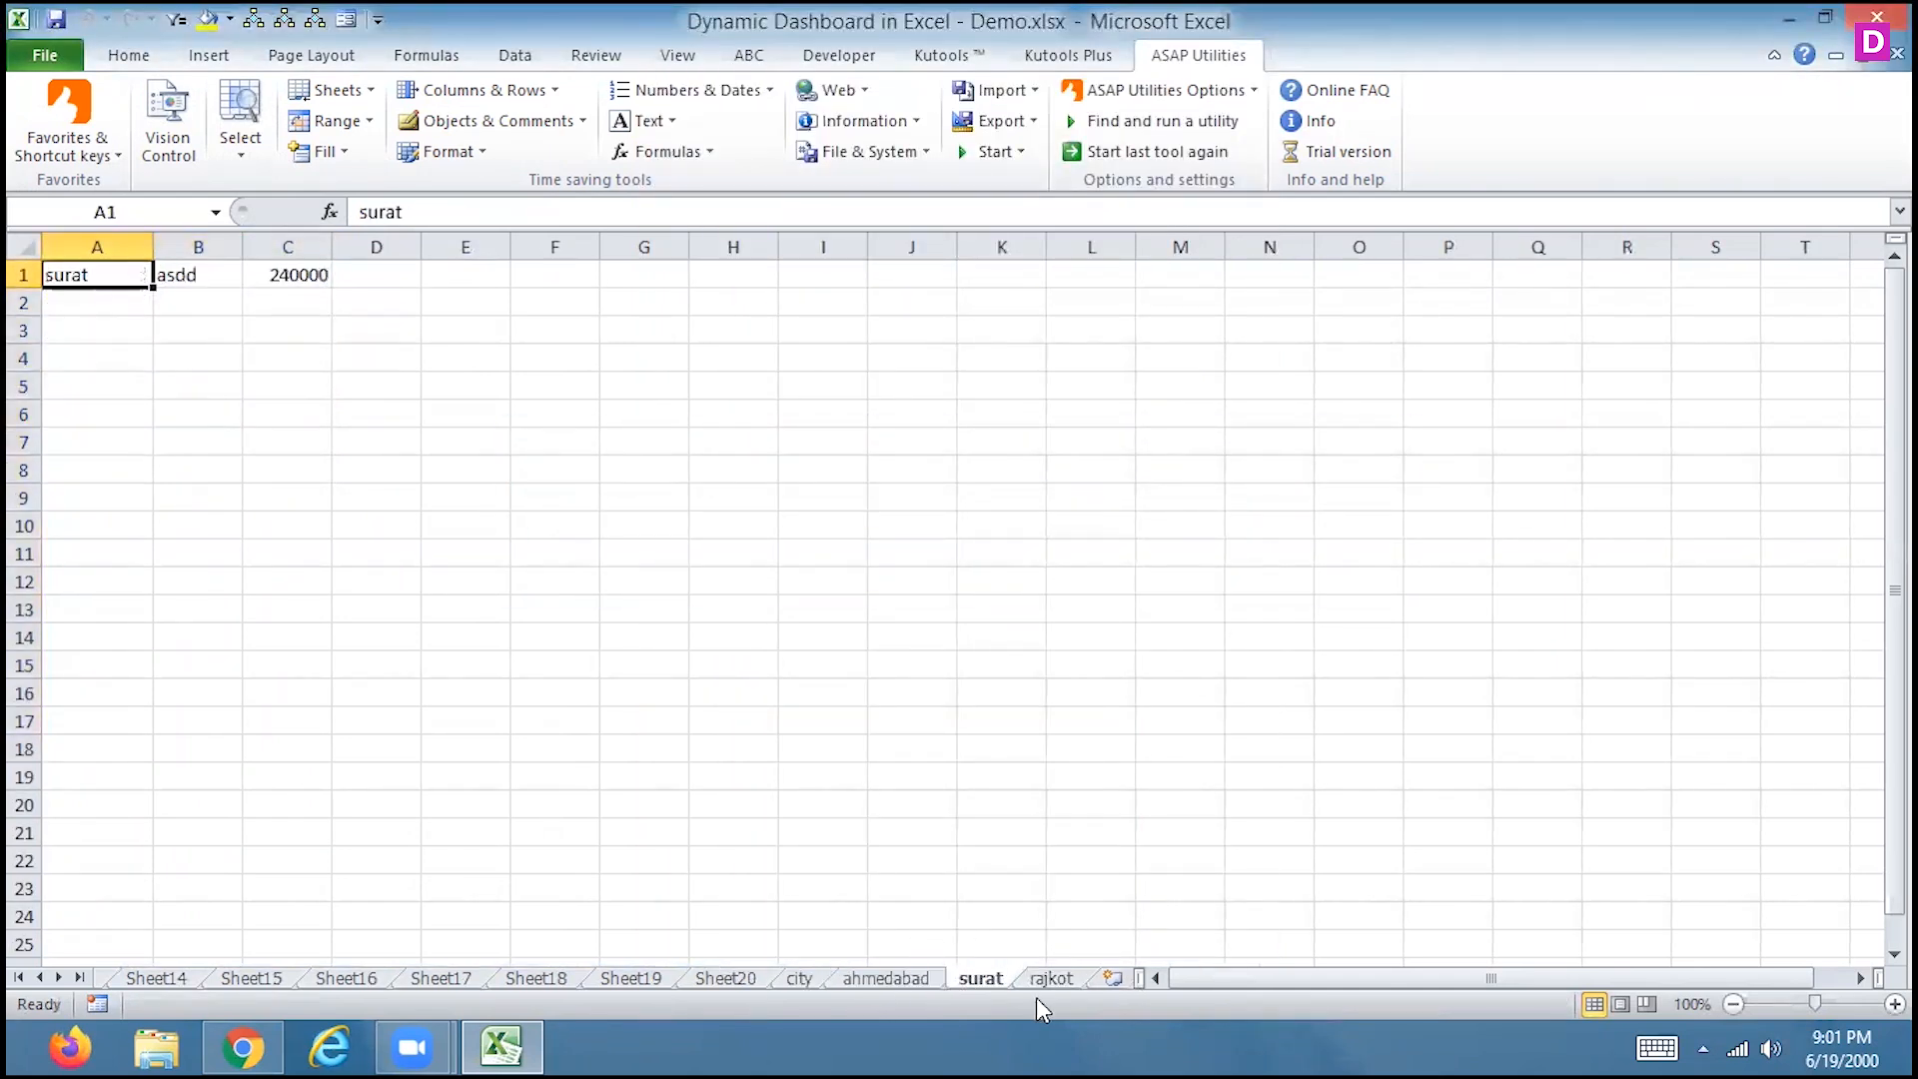
left_click(1039, 980)
left_click(809, 979)
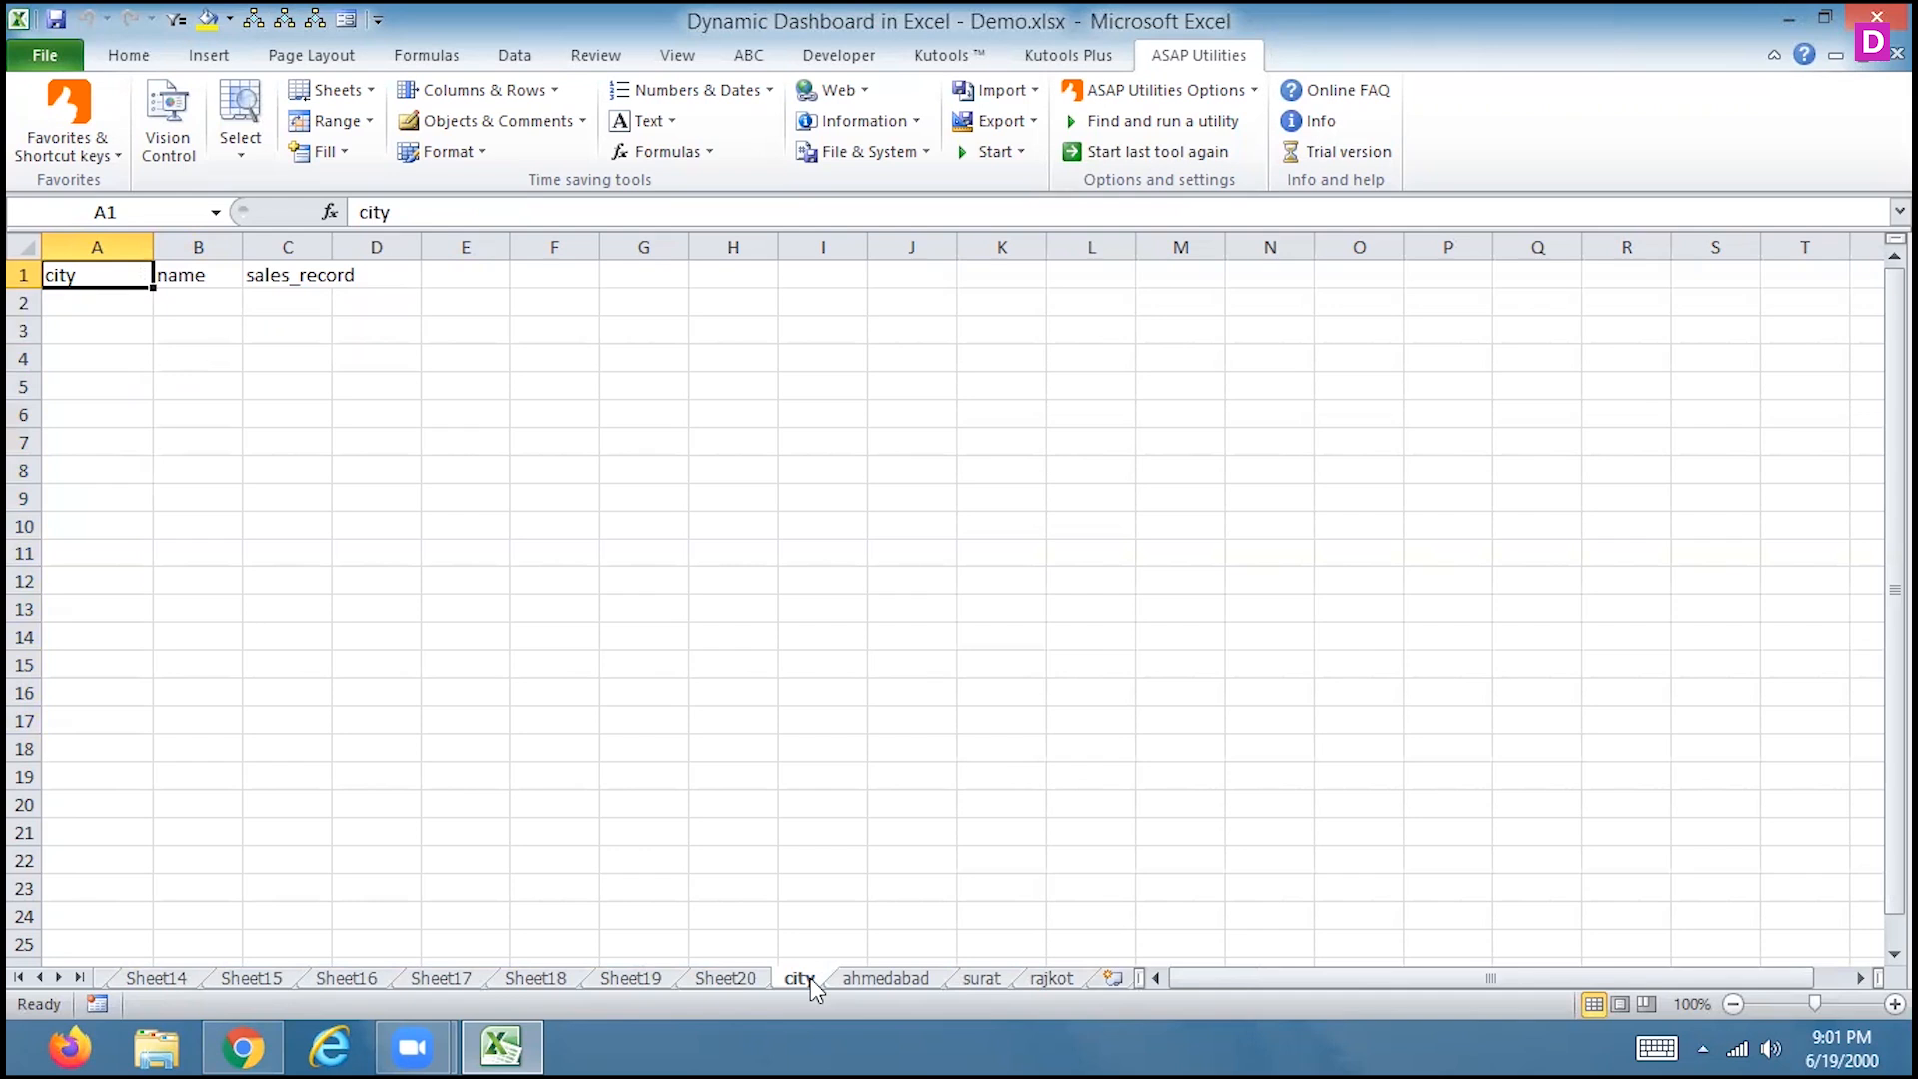
right_click(811, 979)
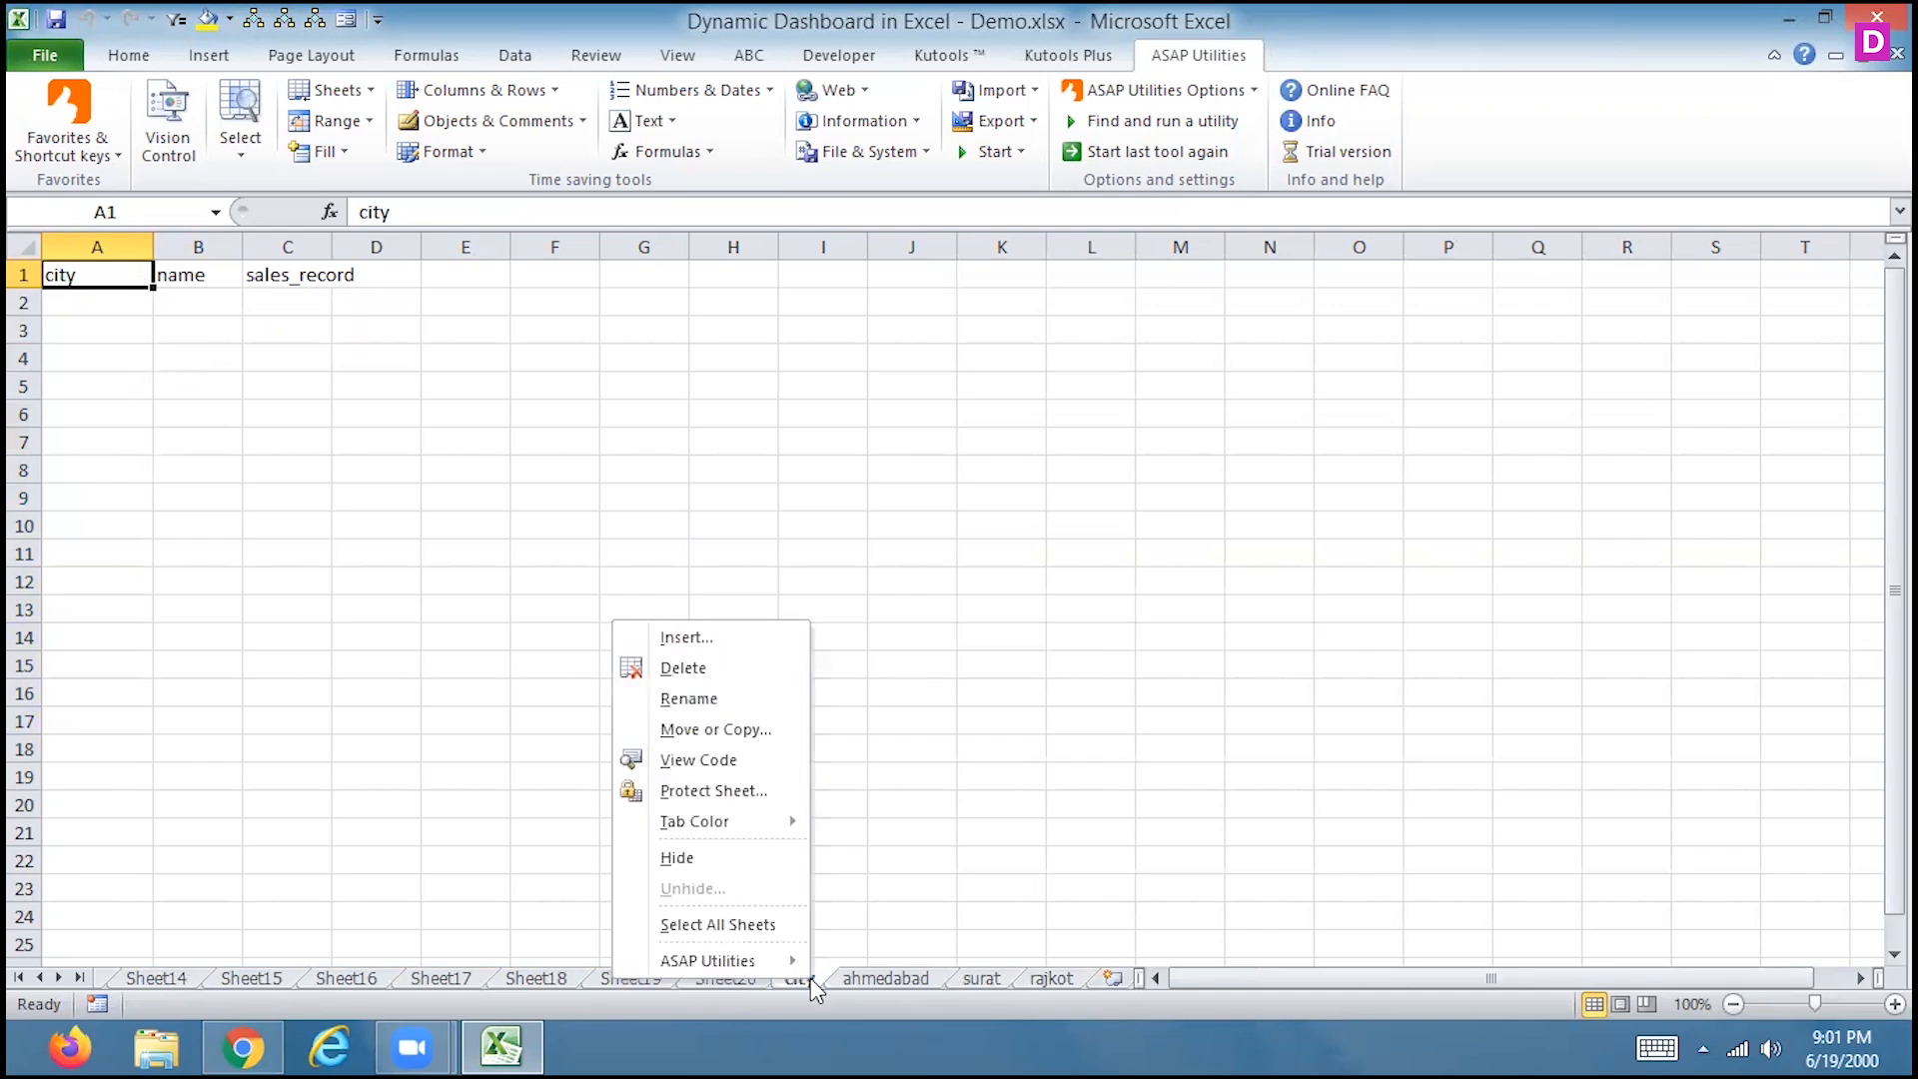
Delete the city, ahmedabad and surat sheets
left_click(715, 662)
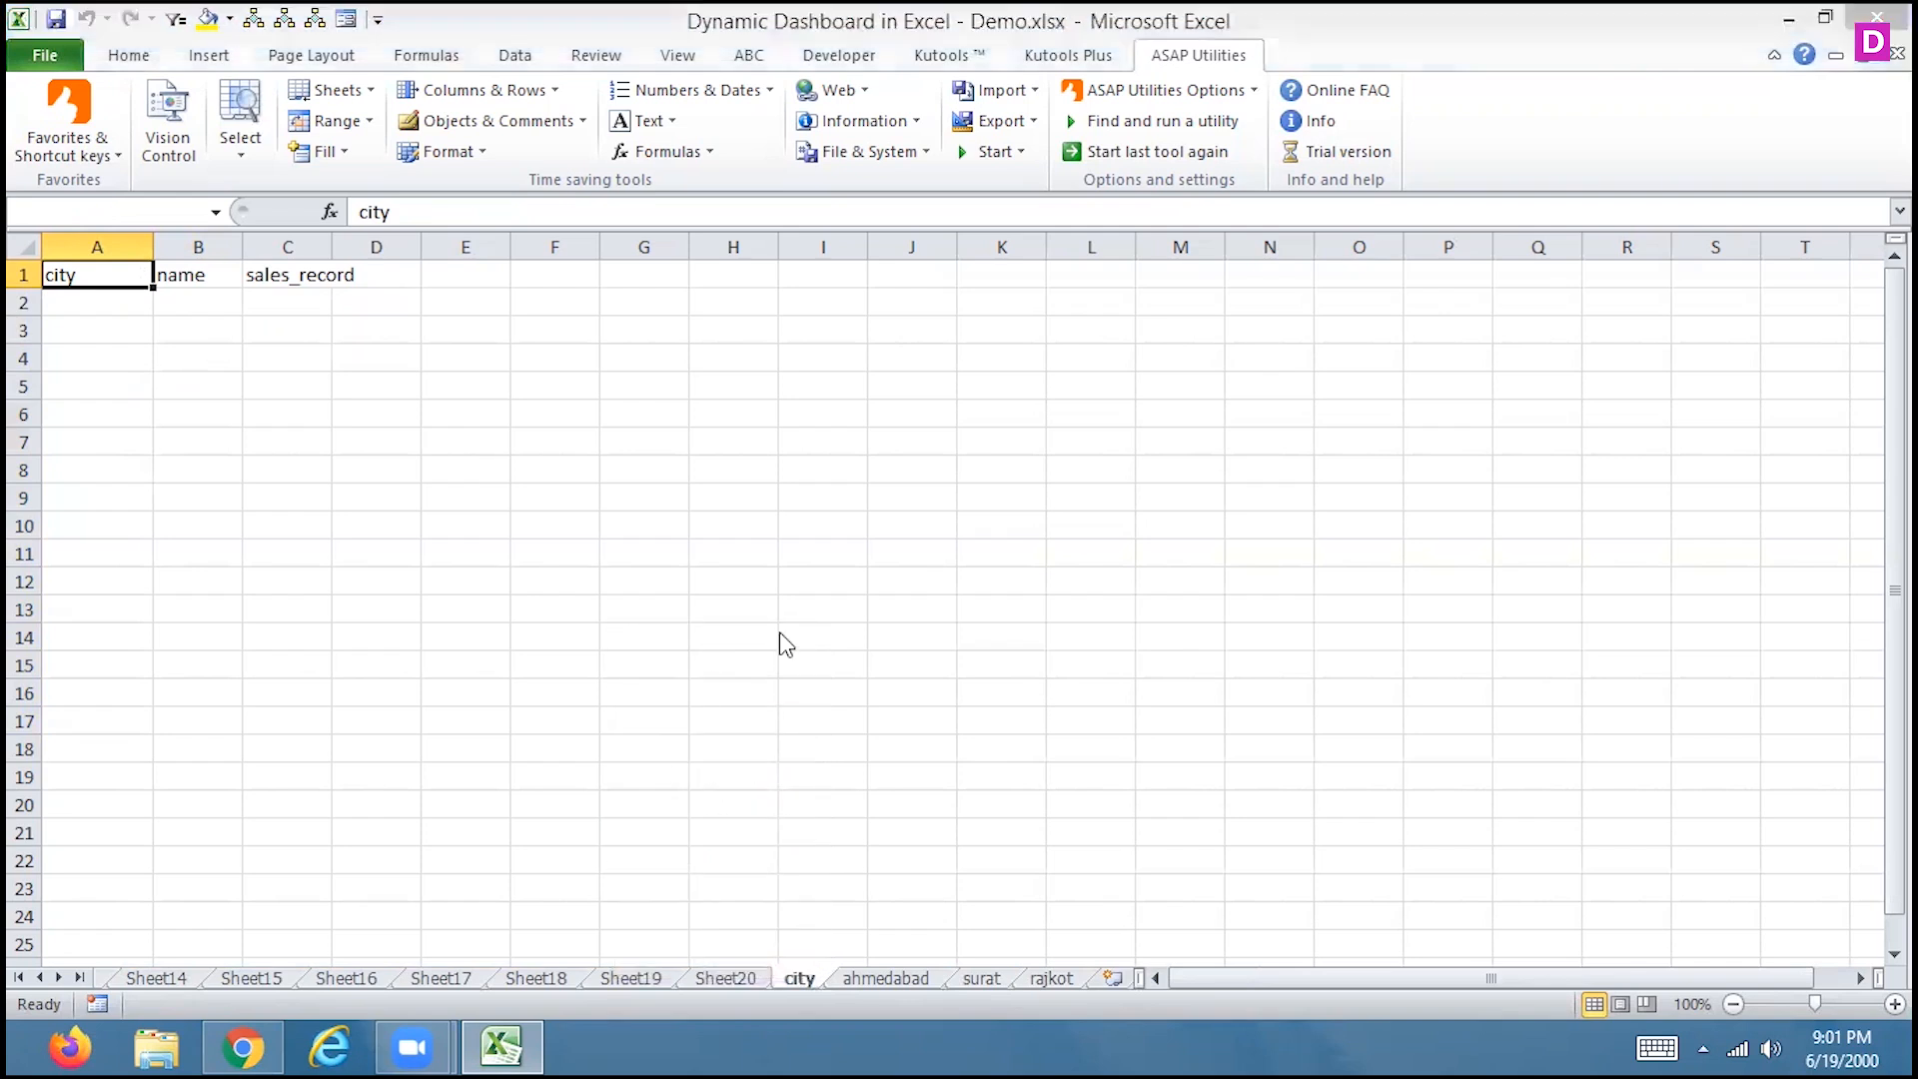
left_click(912, 595)
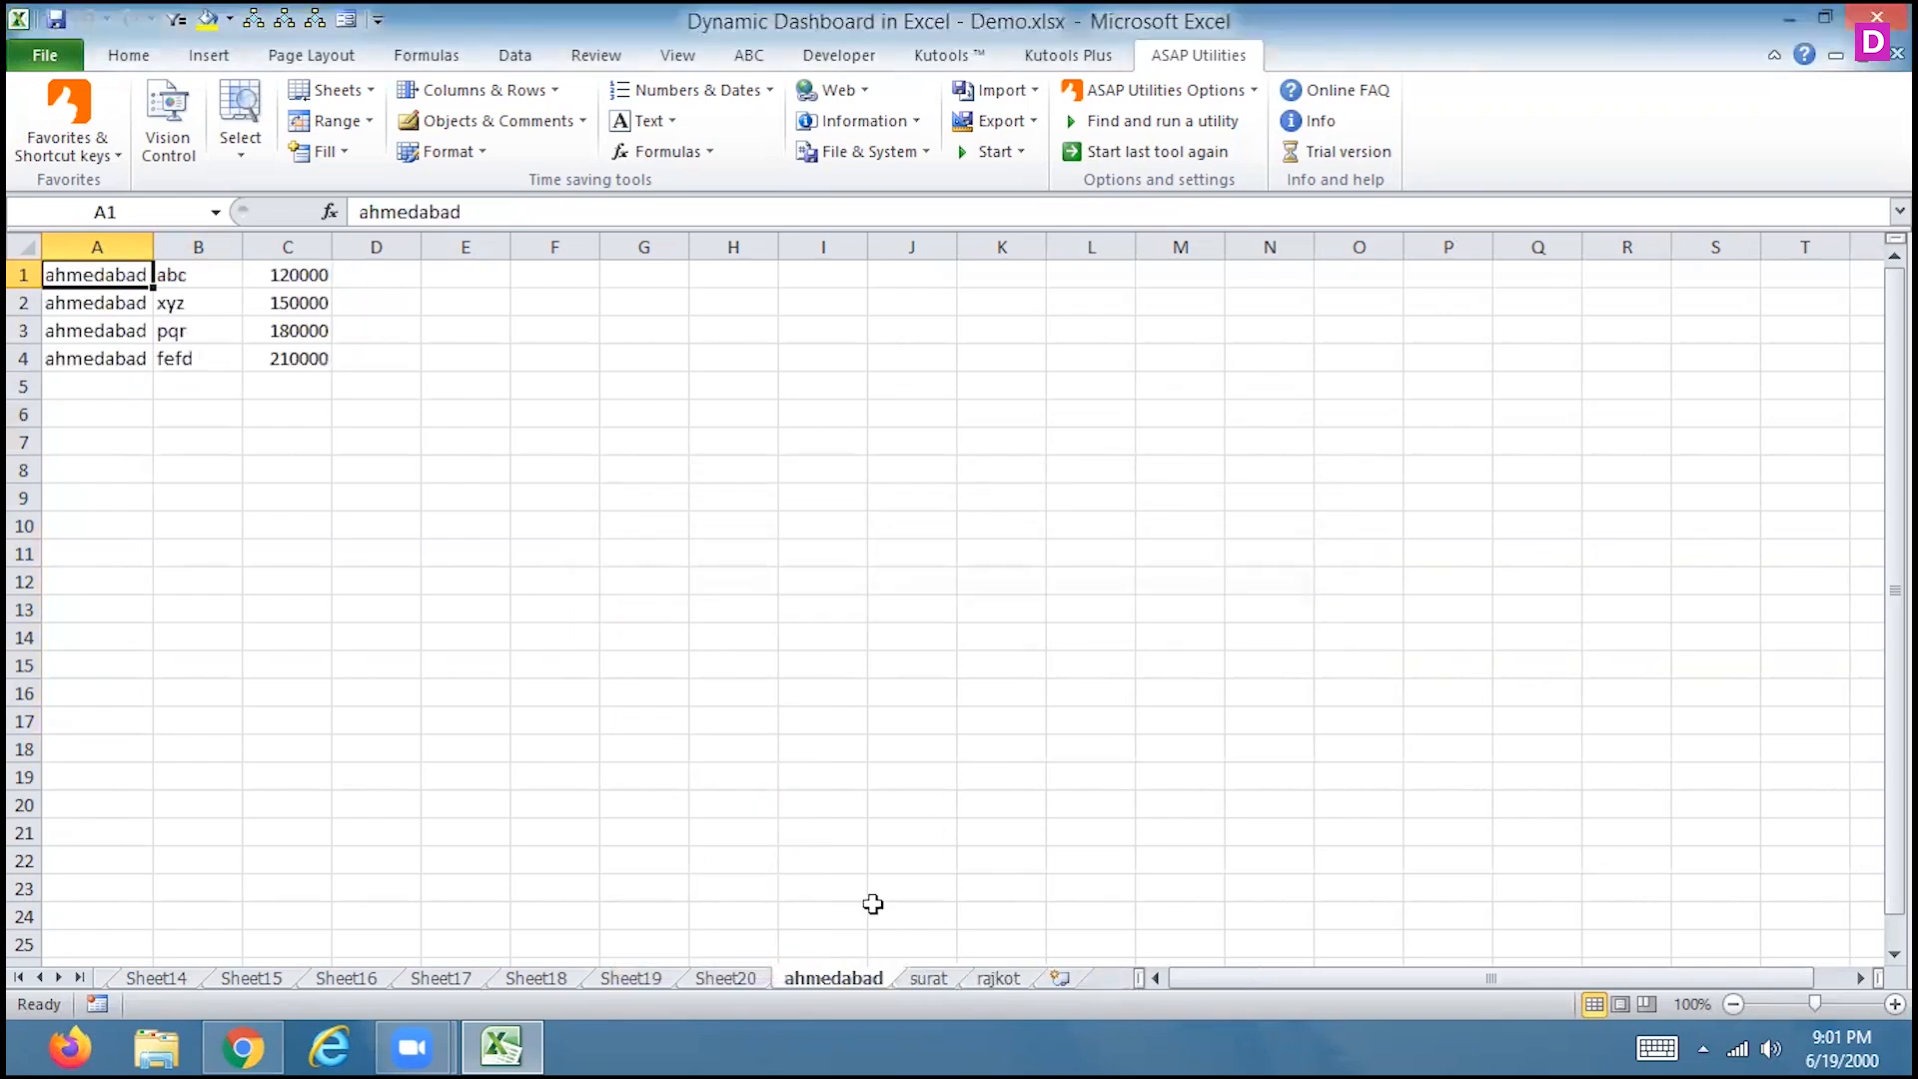
right_click(854, 980)
left_click(710, 675)
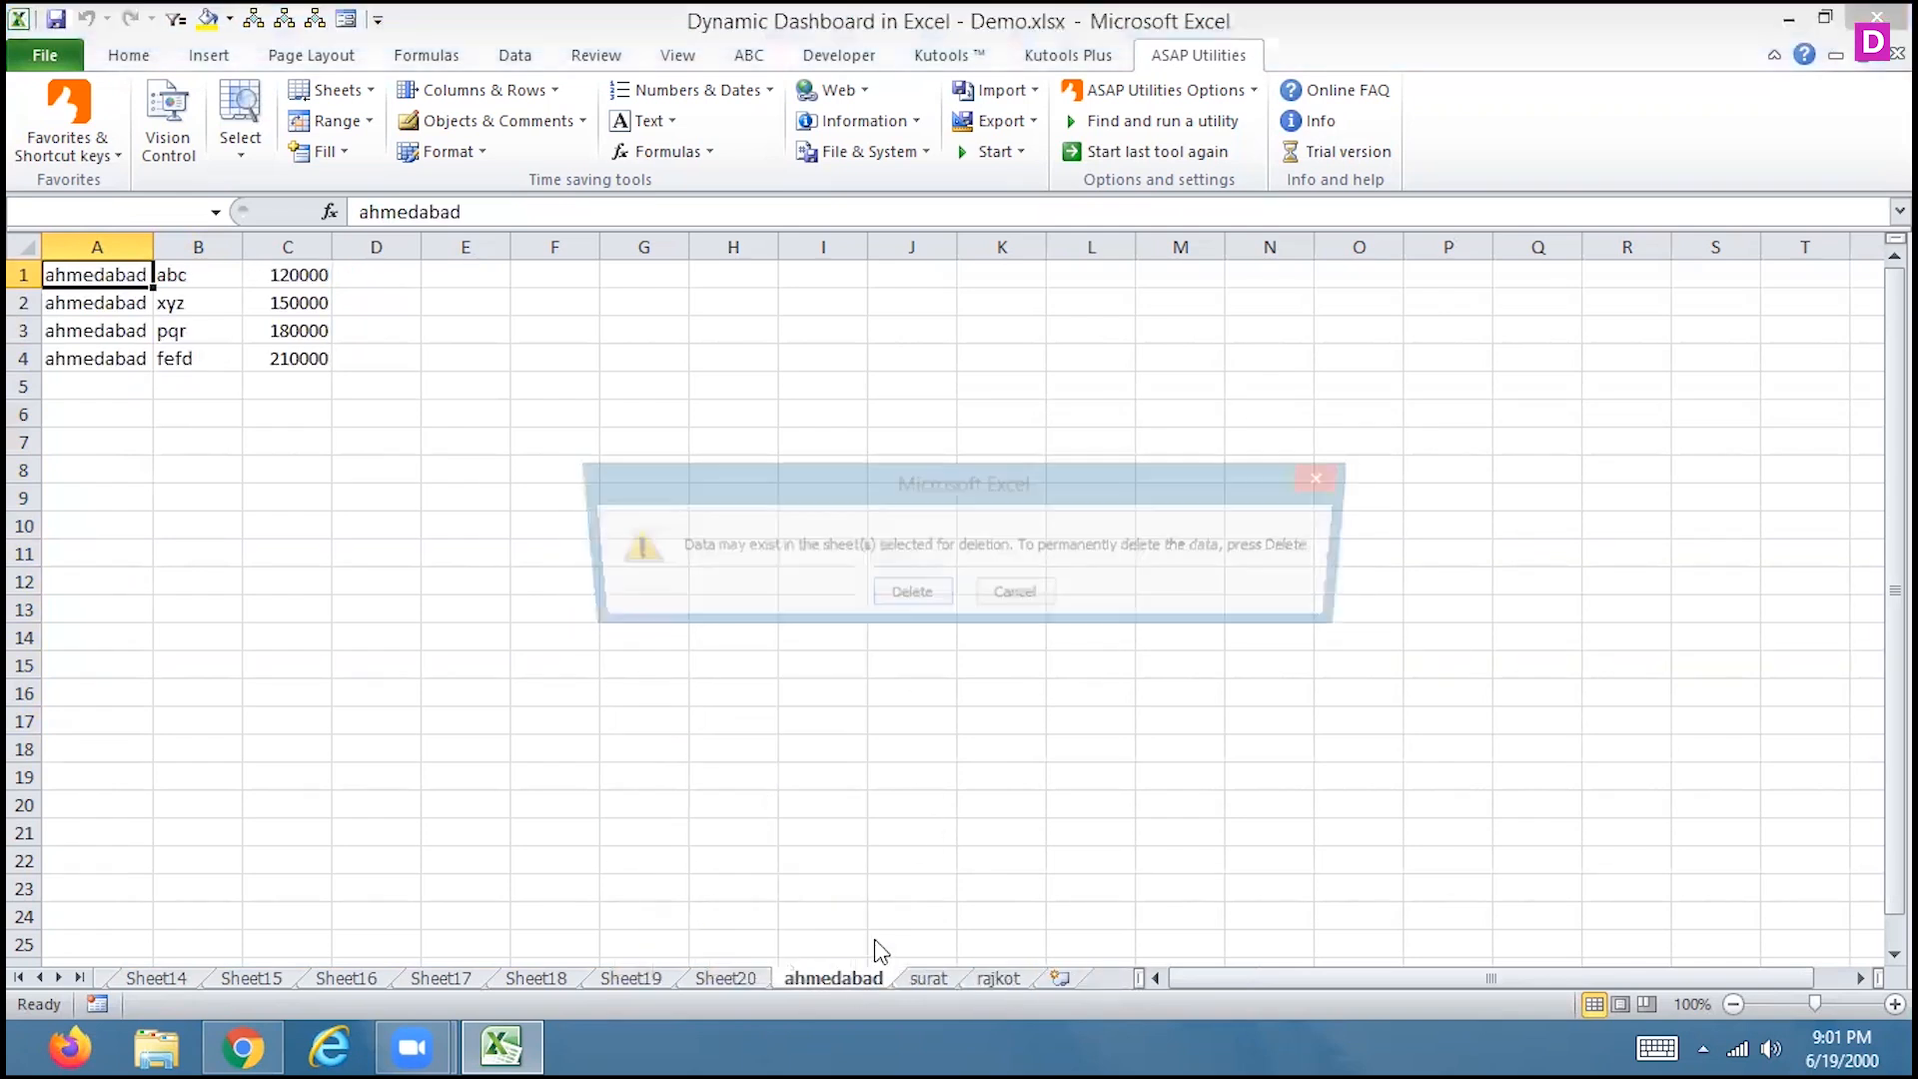
left_click(887, 595)
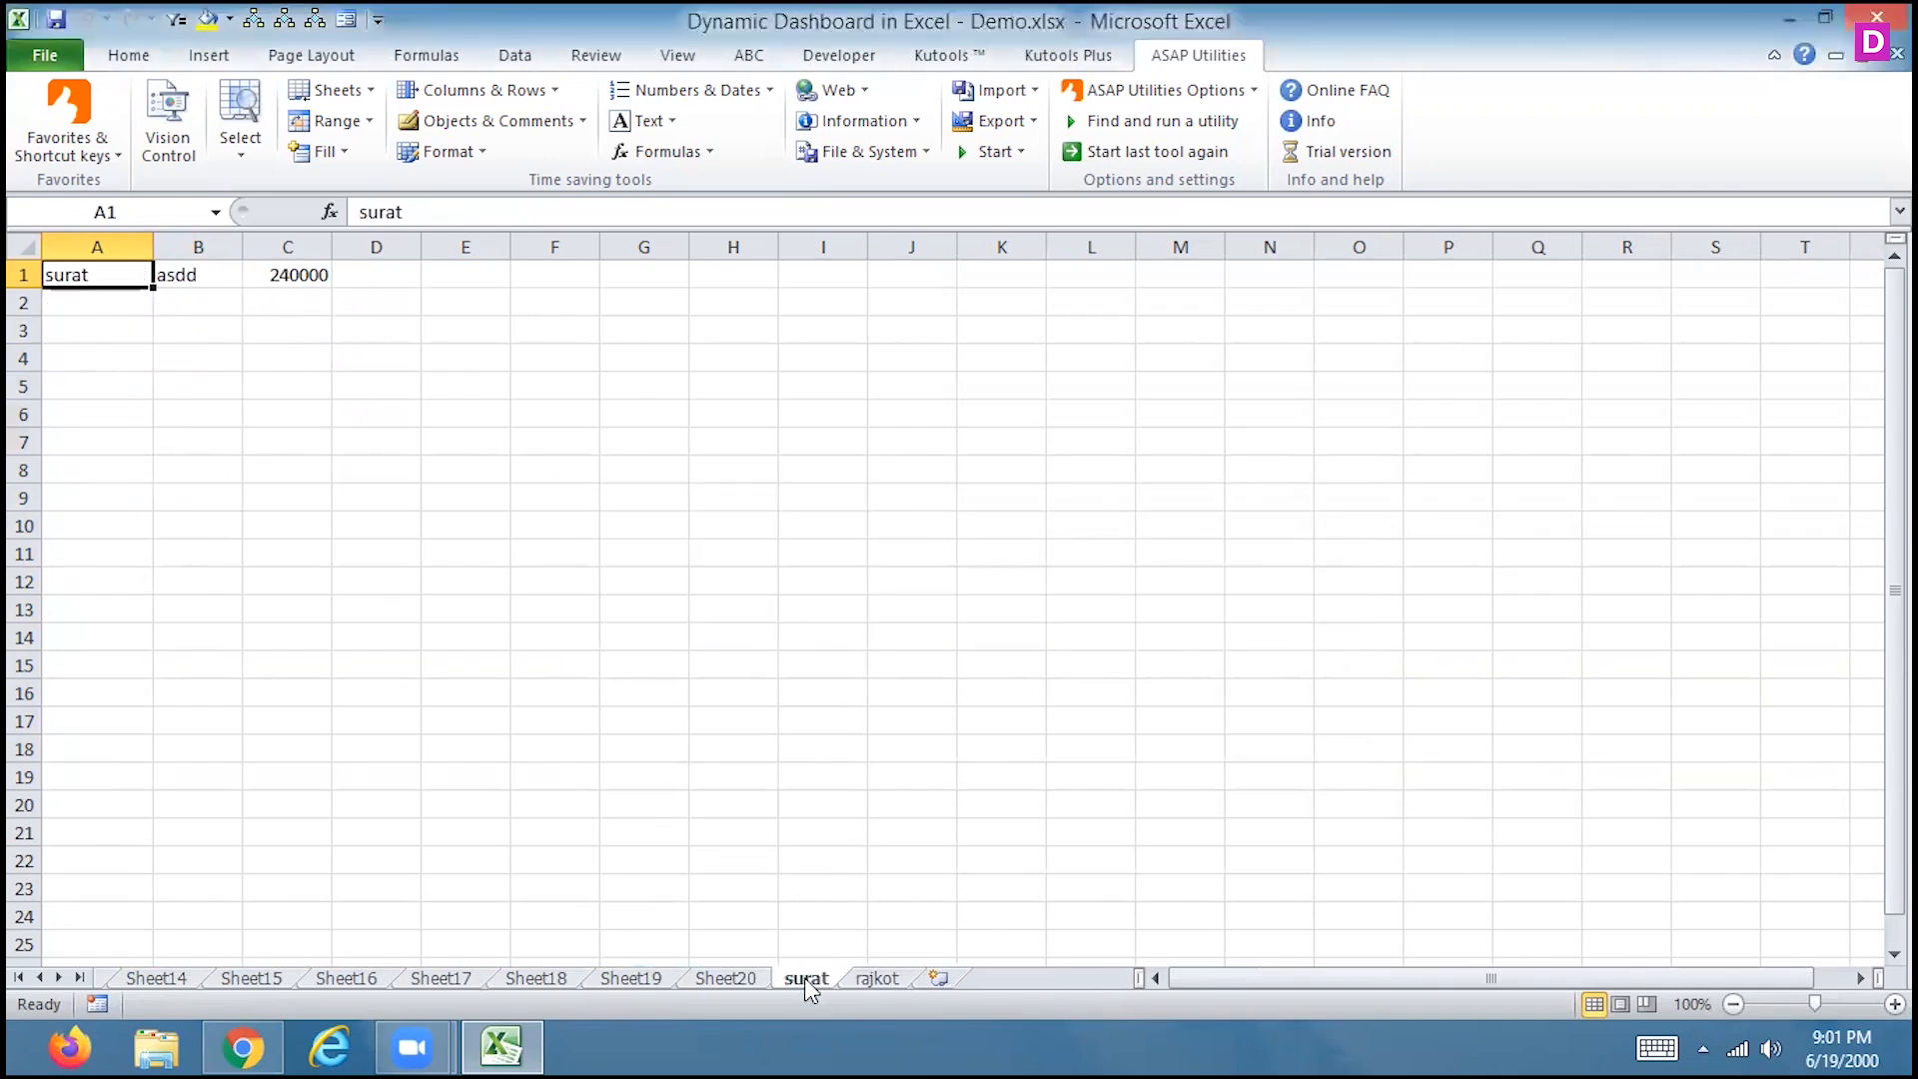
right_click(807, 980)
left_click(681, 666)
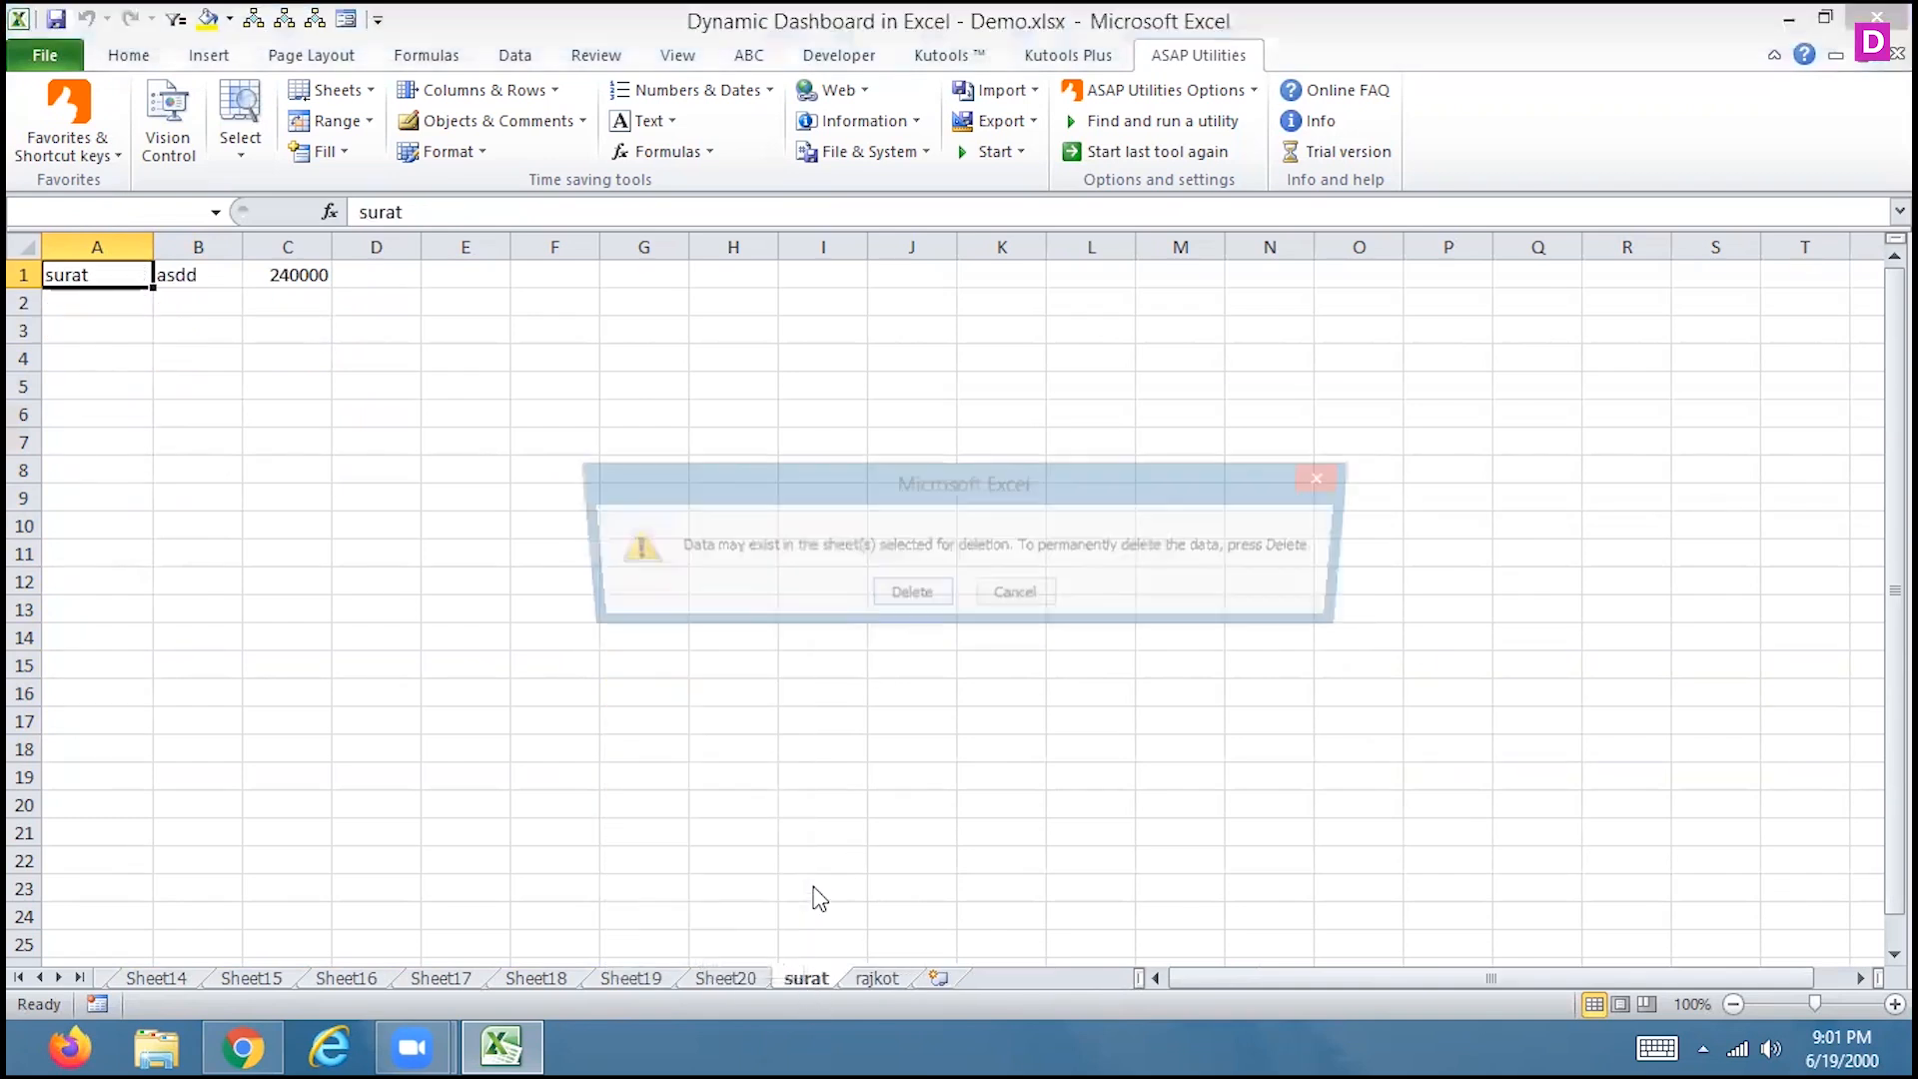
key("Return")
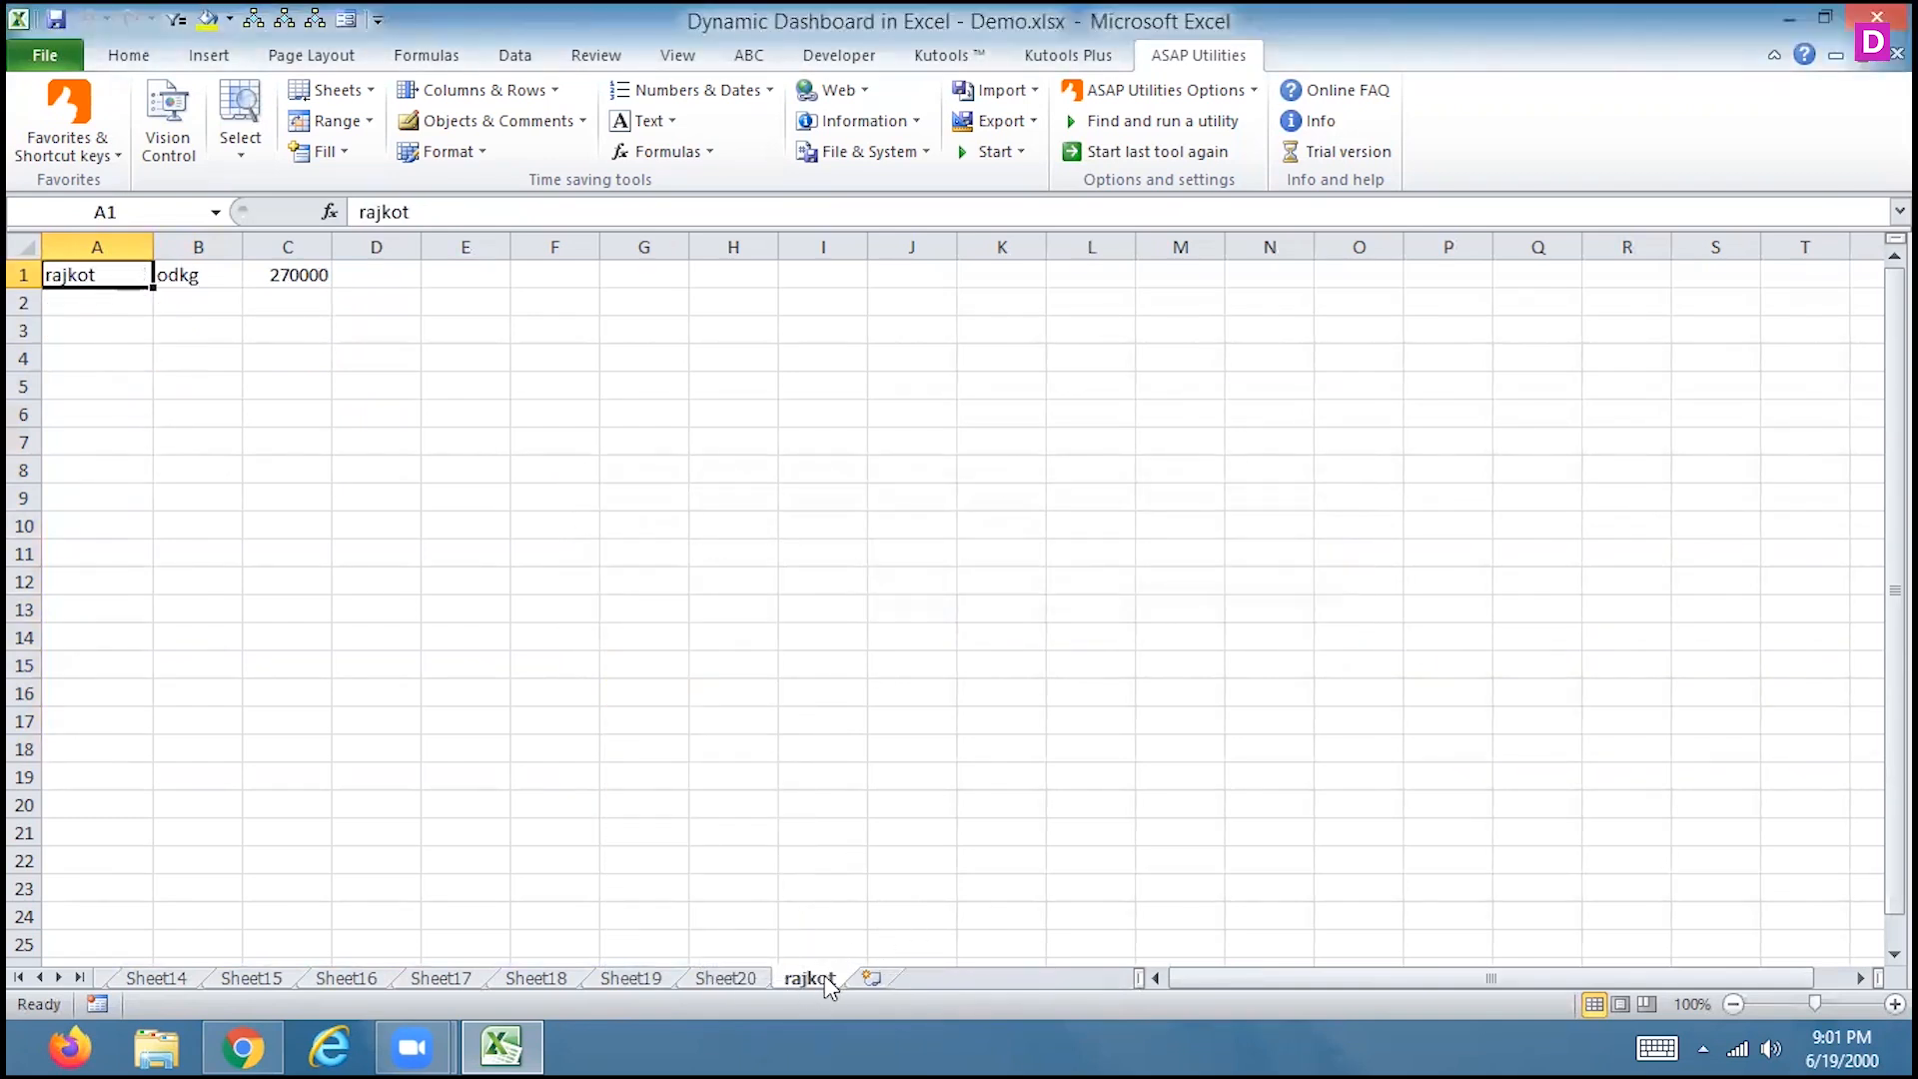
Delete the rajkot sheet and return to the Data sheet
right_click(822, 979)
left_click(686, 664)
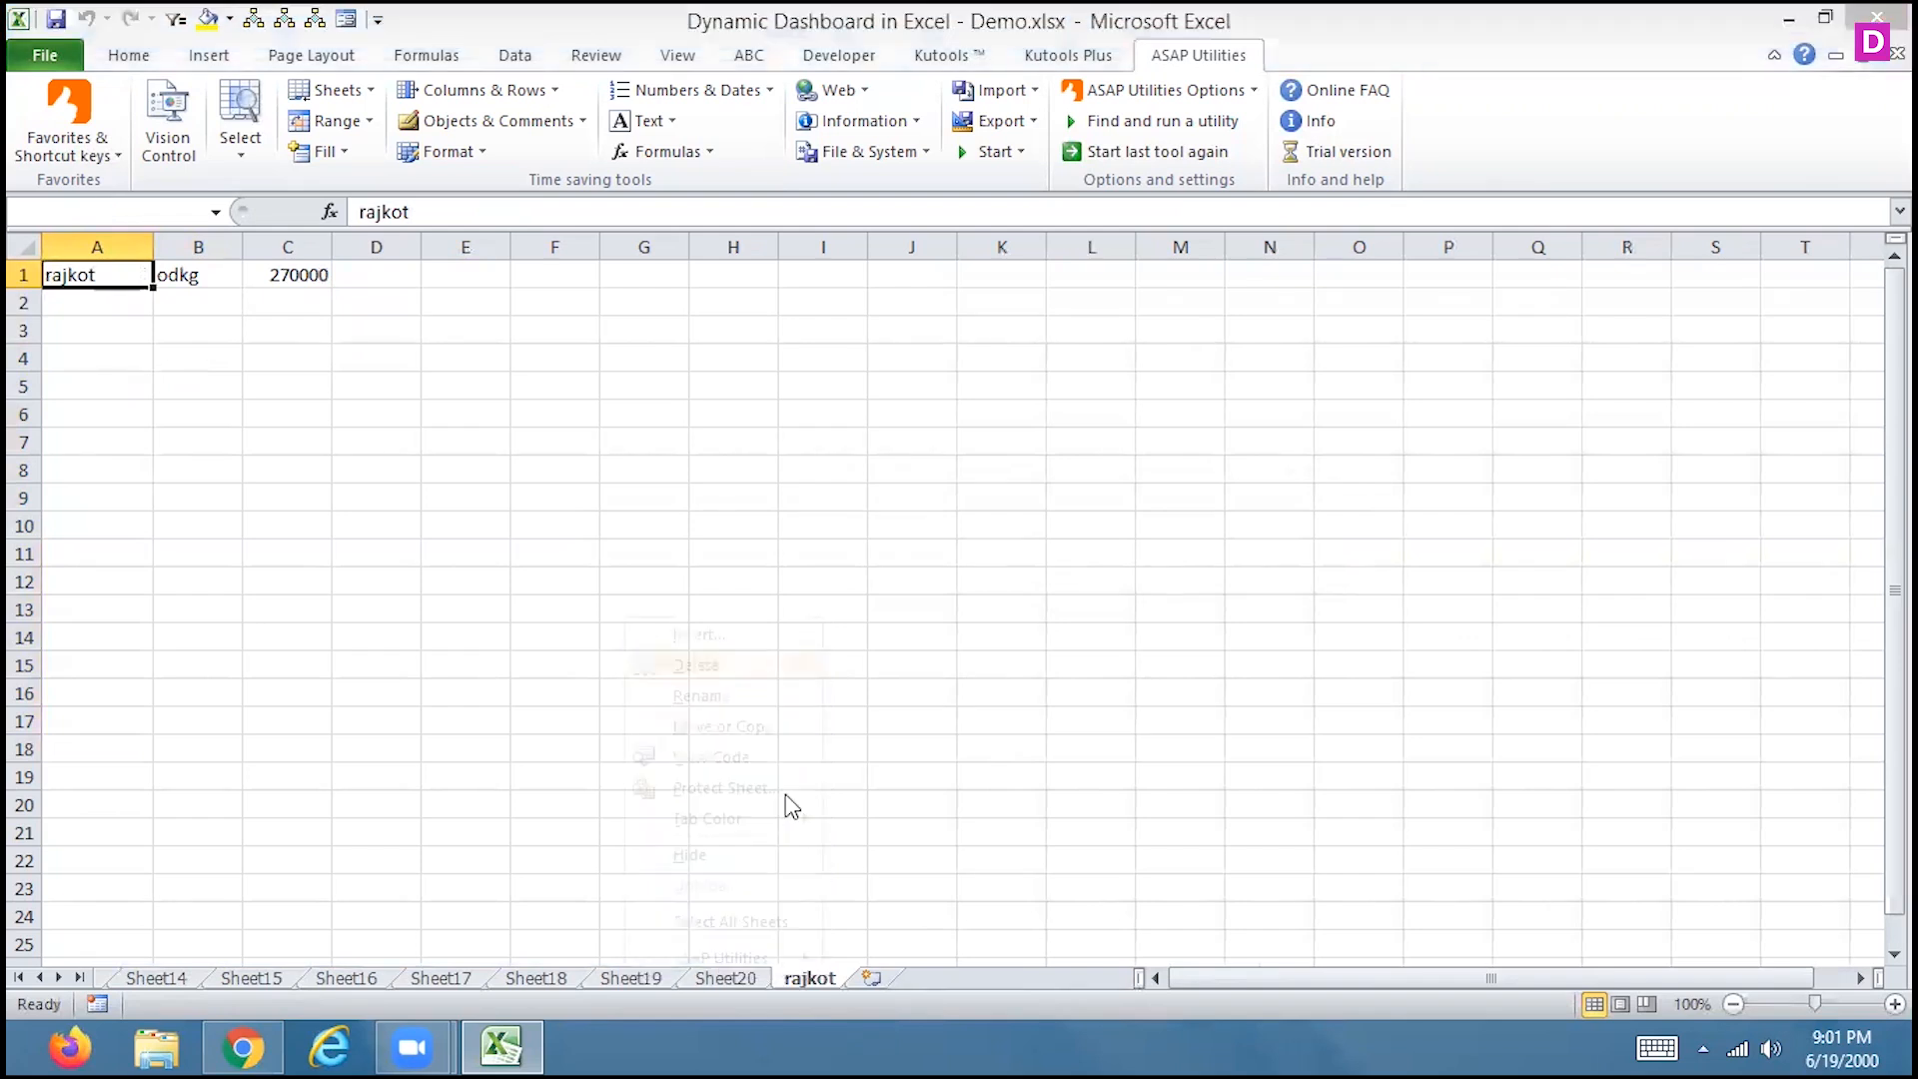
left_click(906, 599)
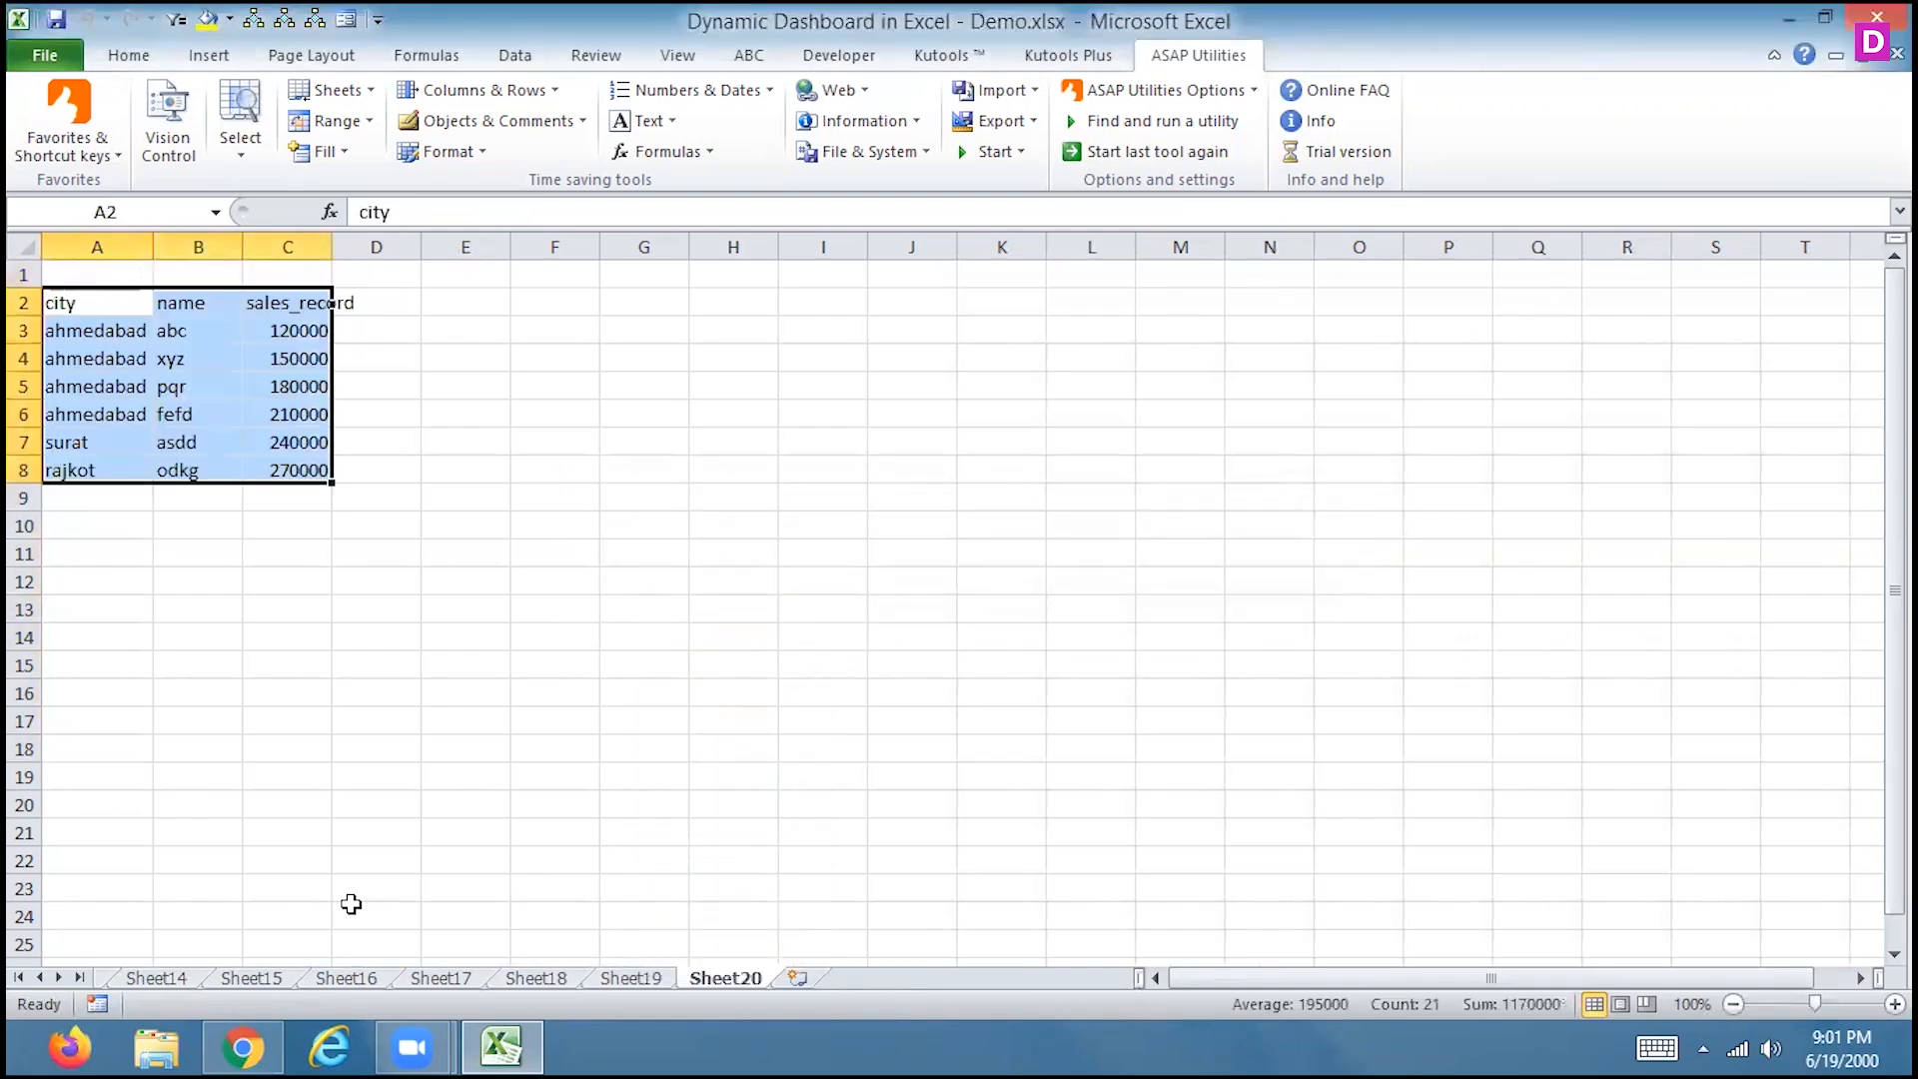
left_click(40, 978)
left_click(40, 977)
left_click(40, 978)
left_click(40, 977)
left_click(40, 978)
left_click(40, 977)
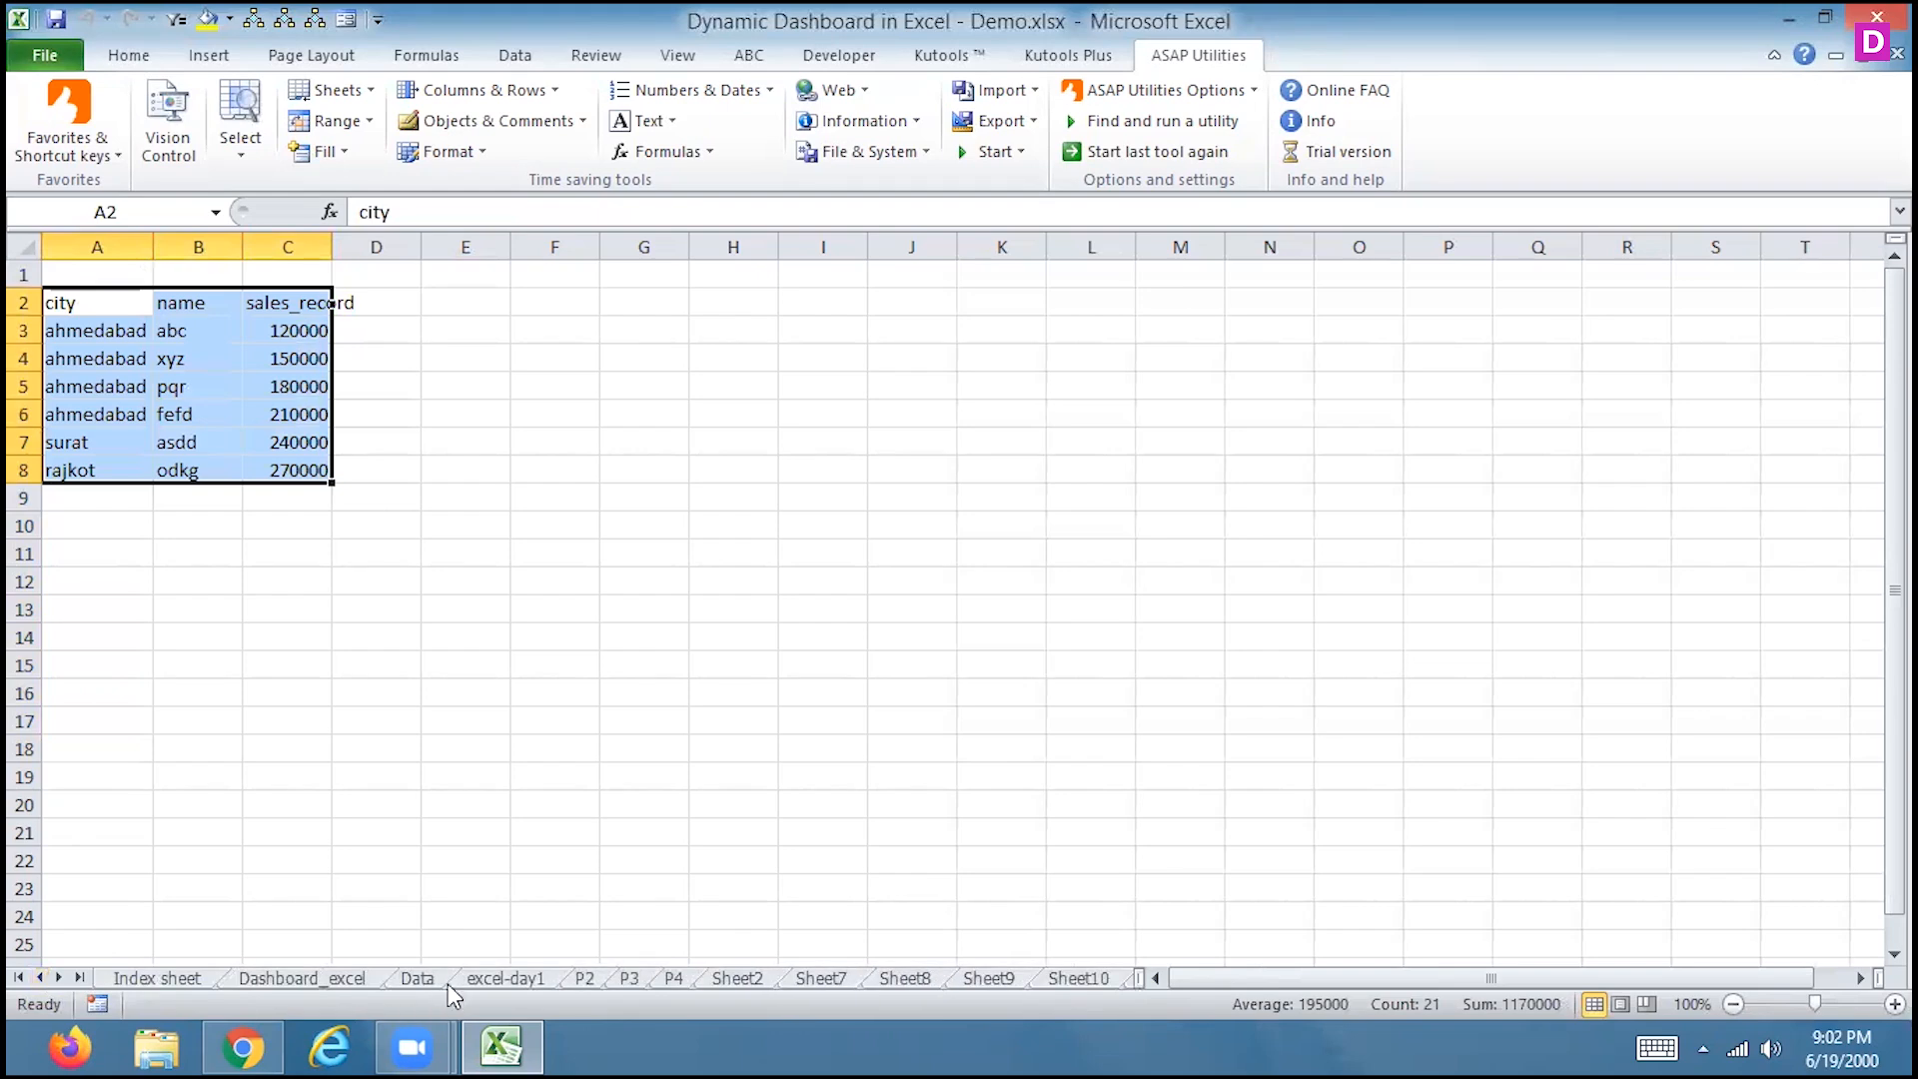
left_click(417, 977)
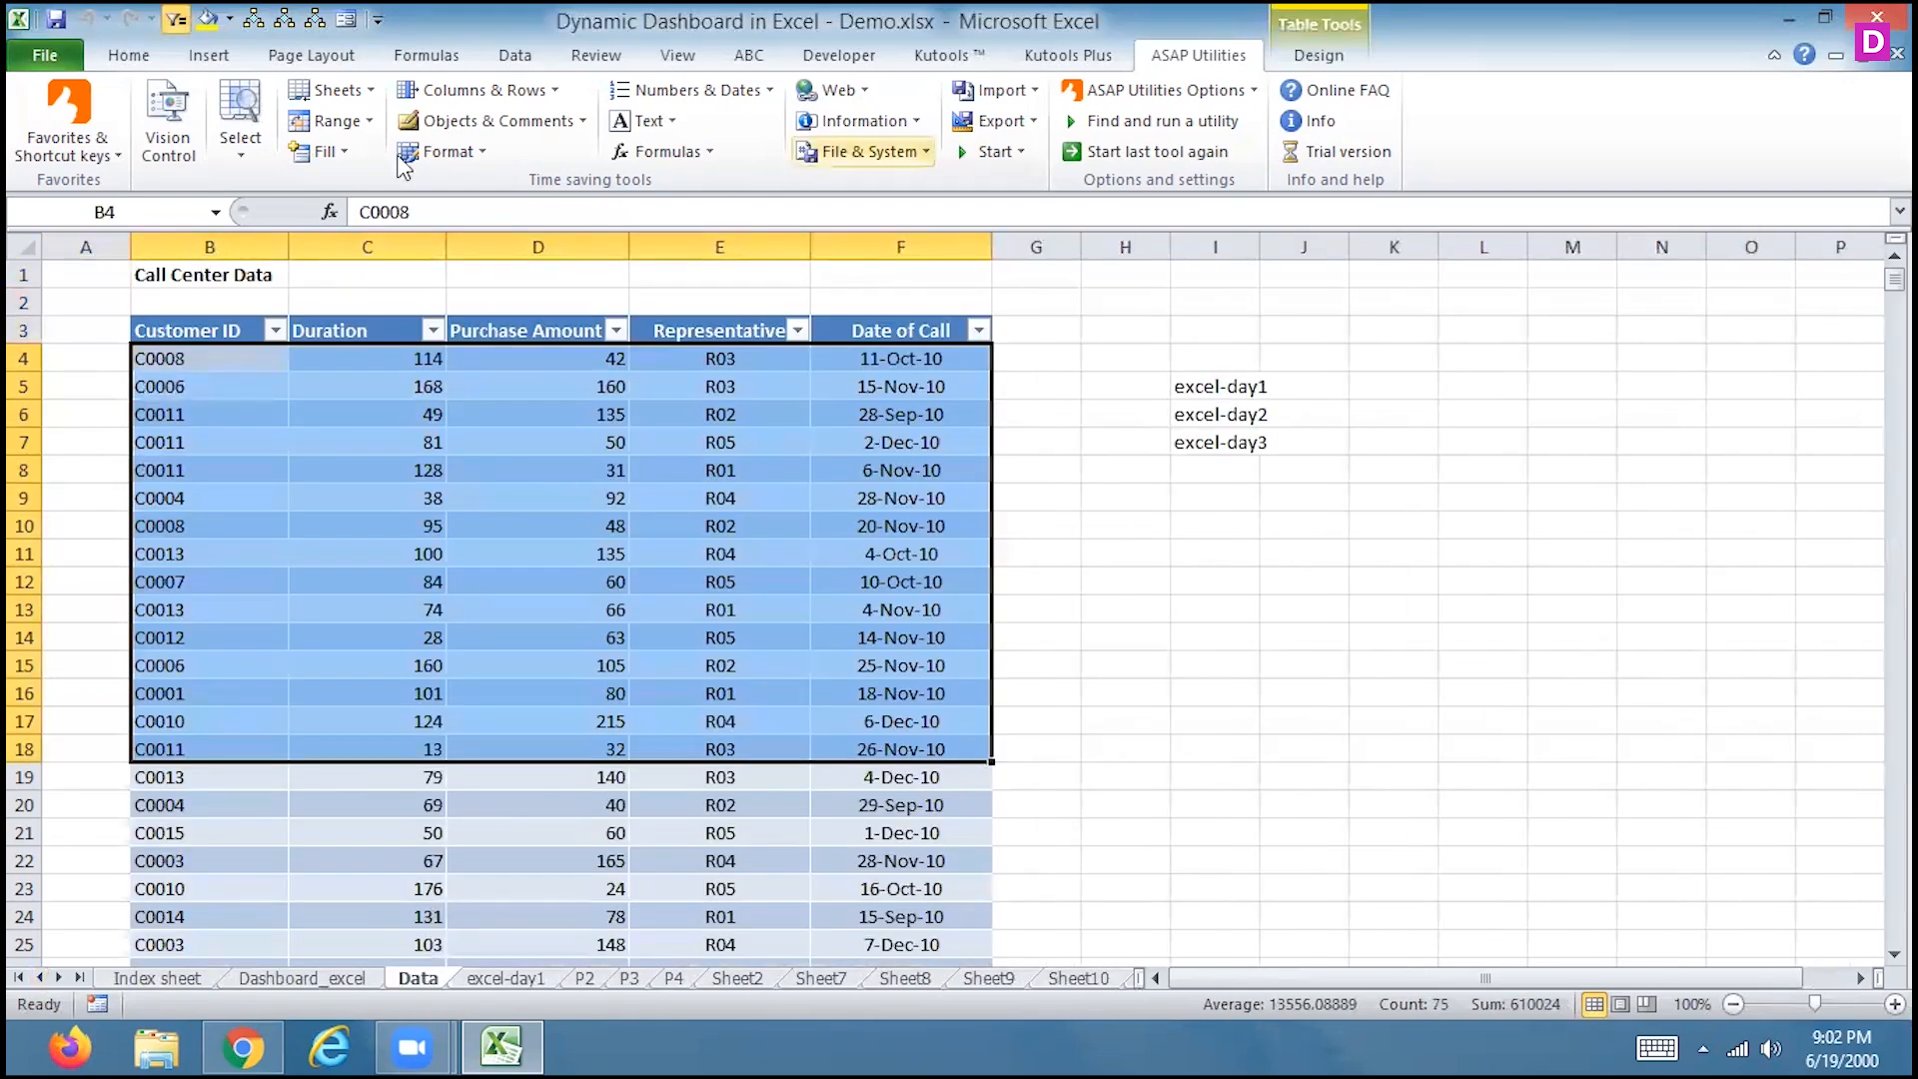
Copy B3:F7 (Call Center headers and first four records), then go to File > New
left_click(335, 90)
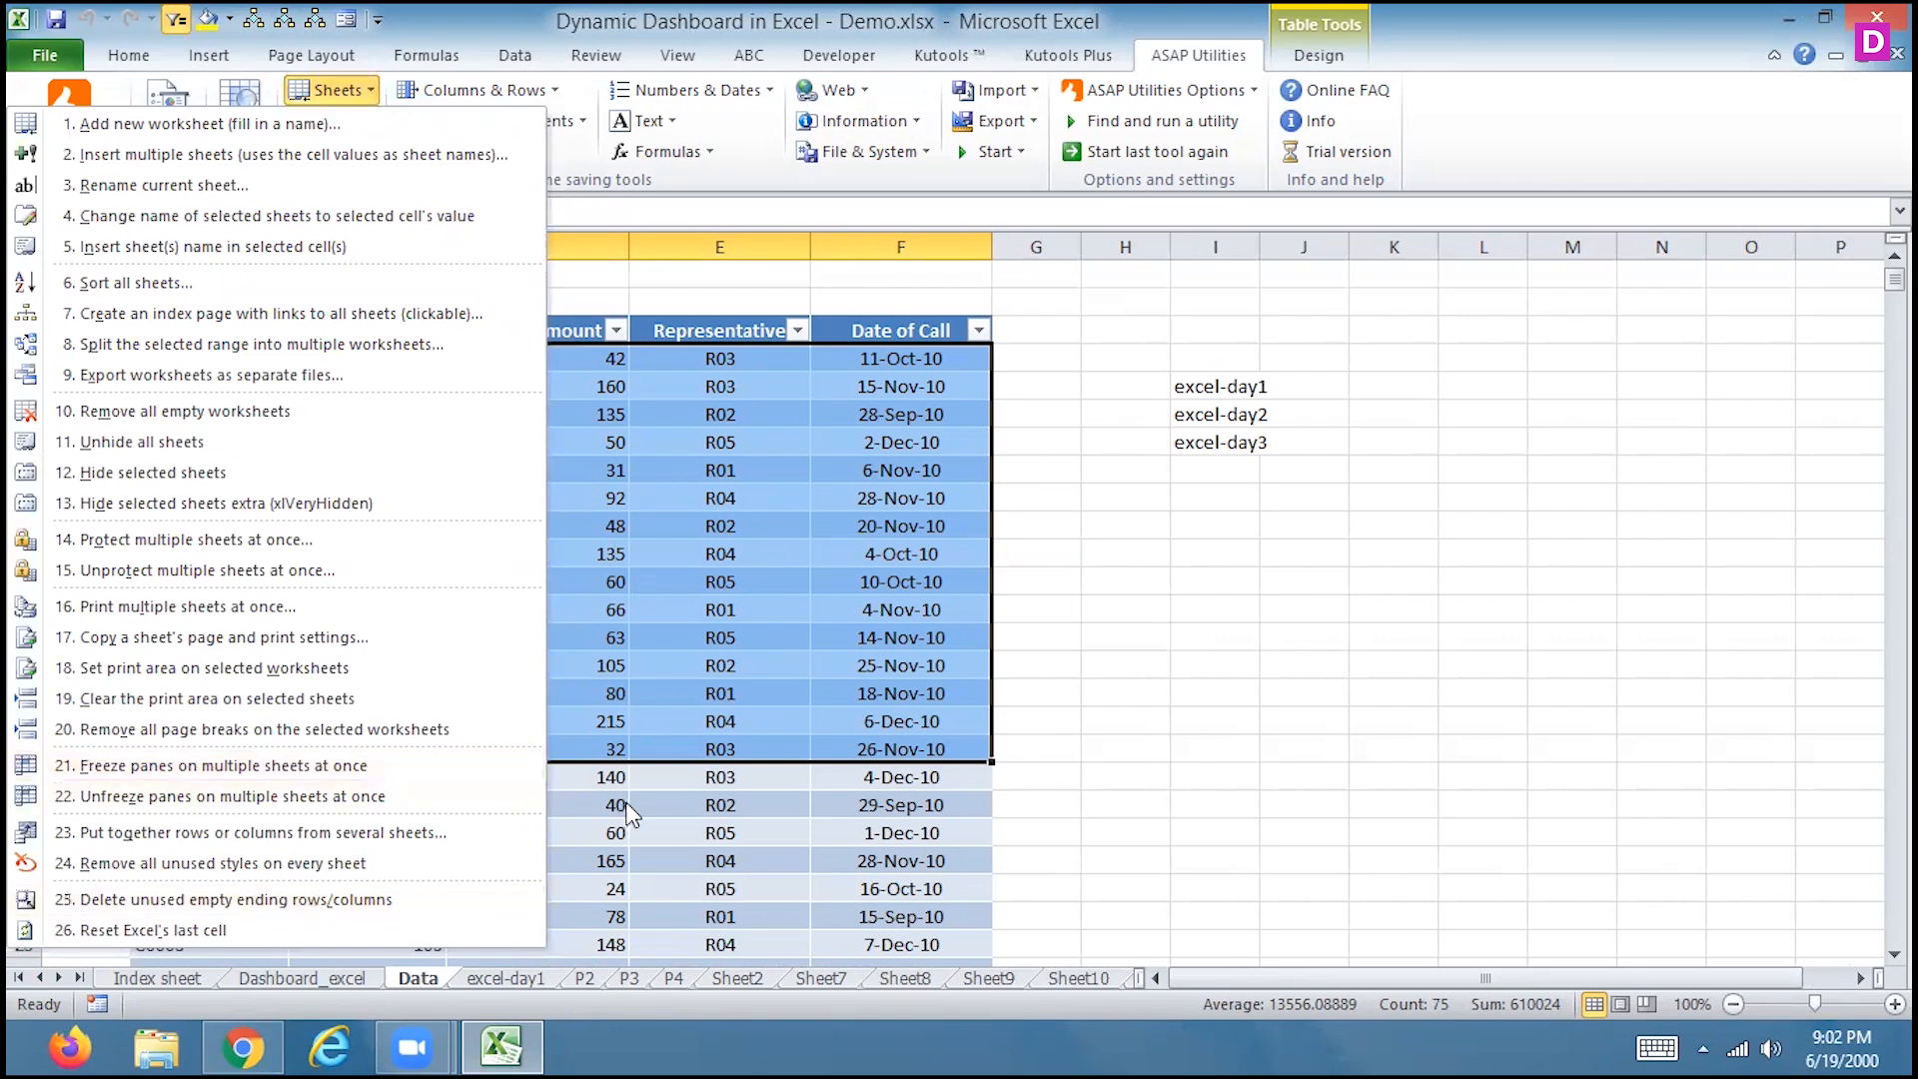
left_click(1045, 698)
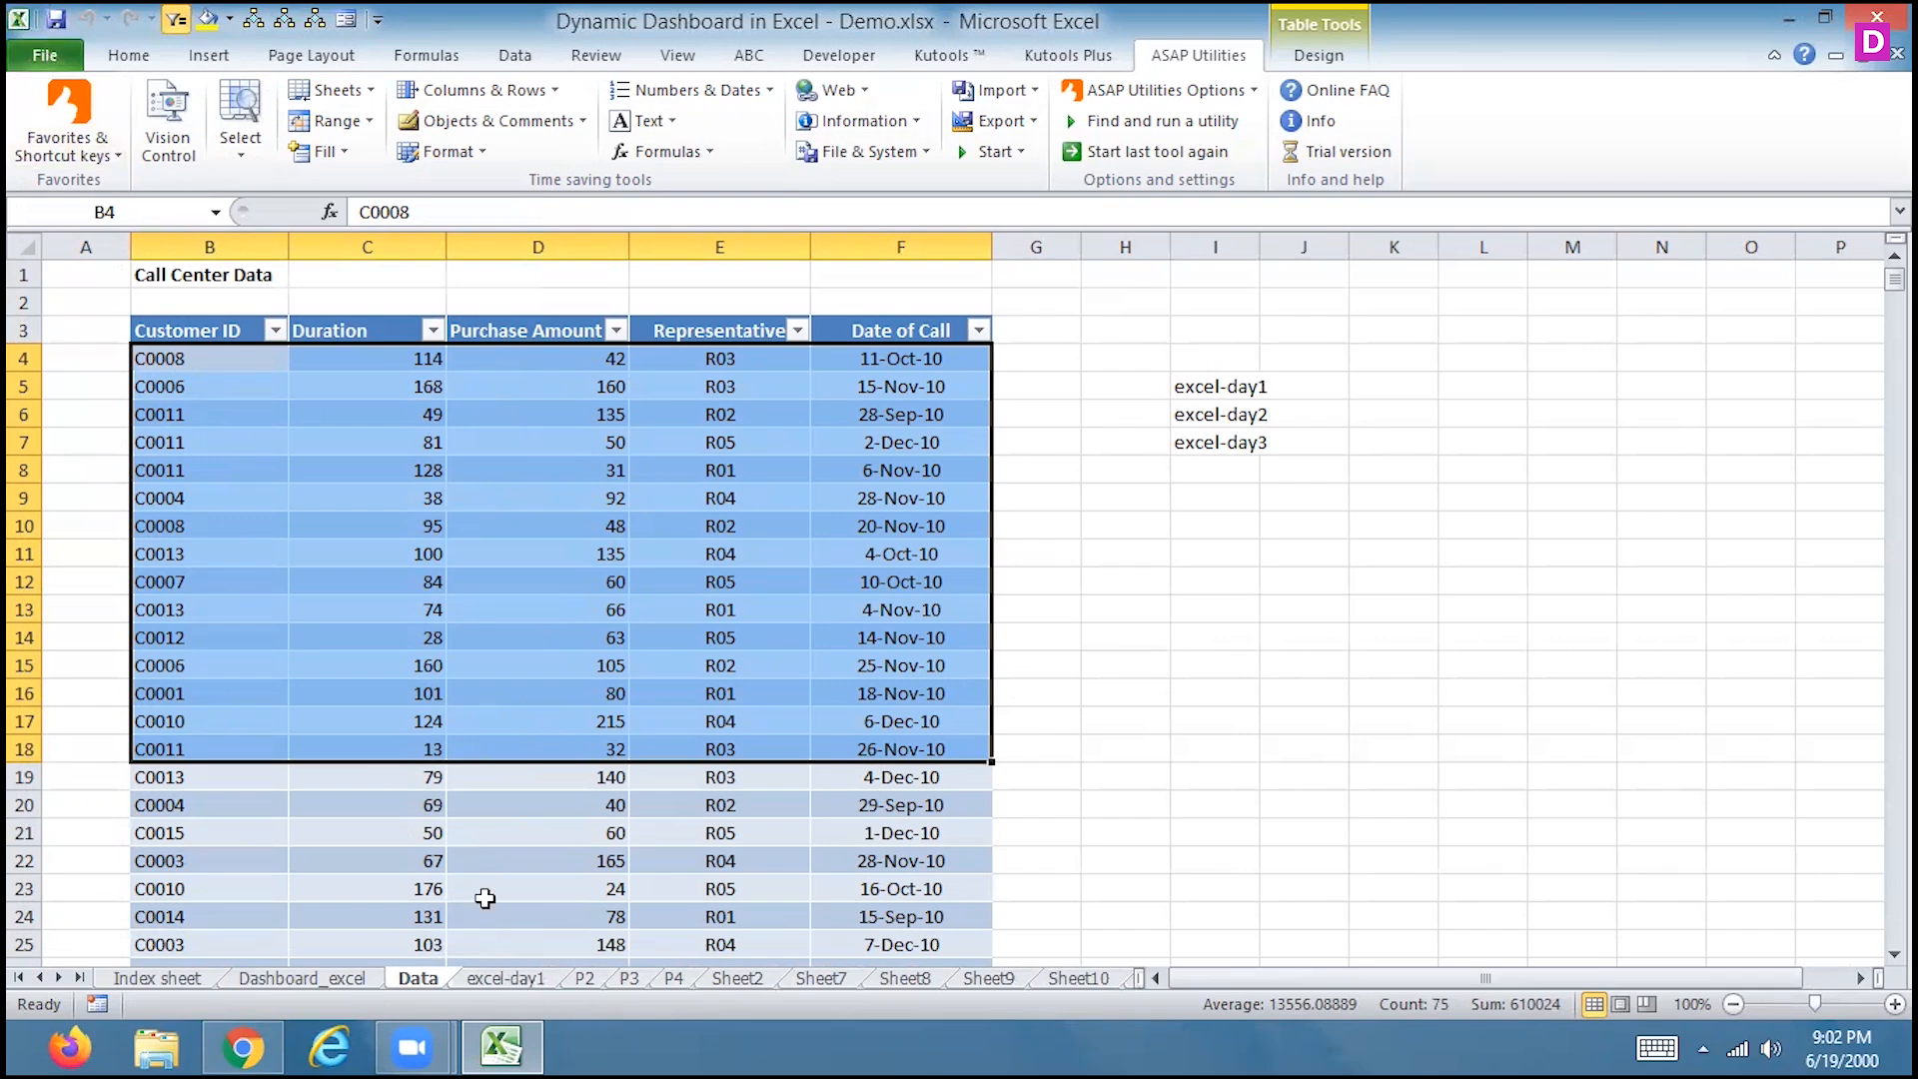
key("ctrl+c")
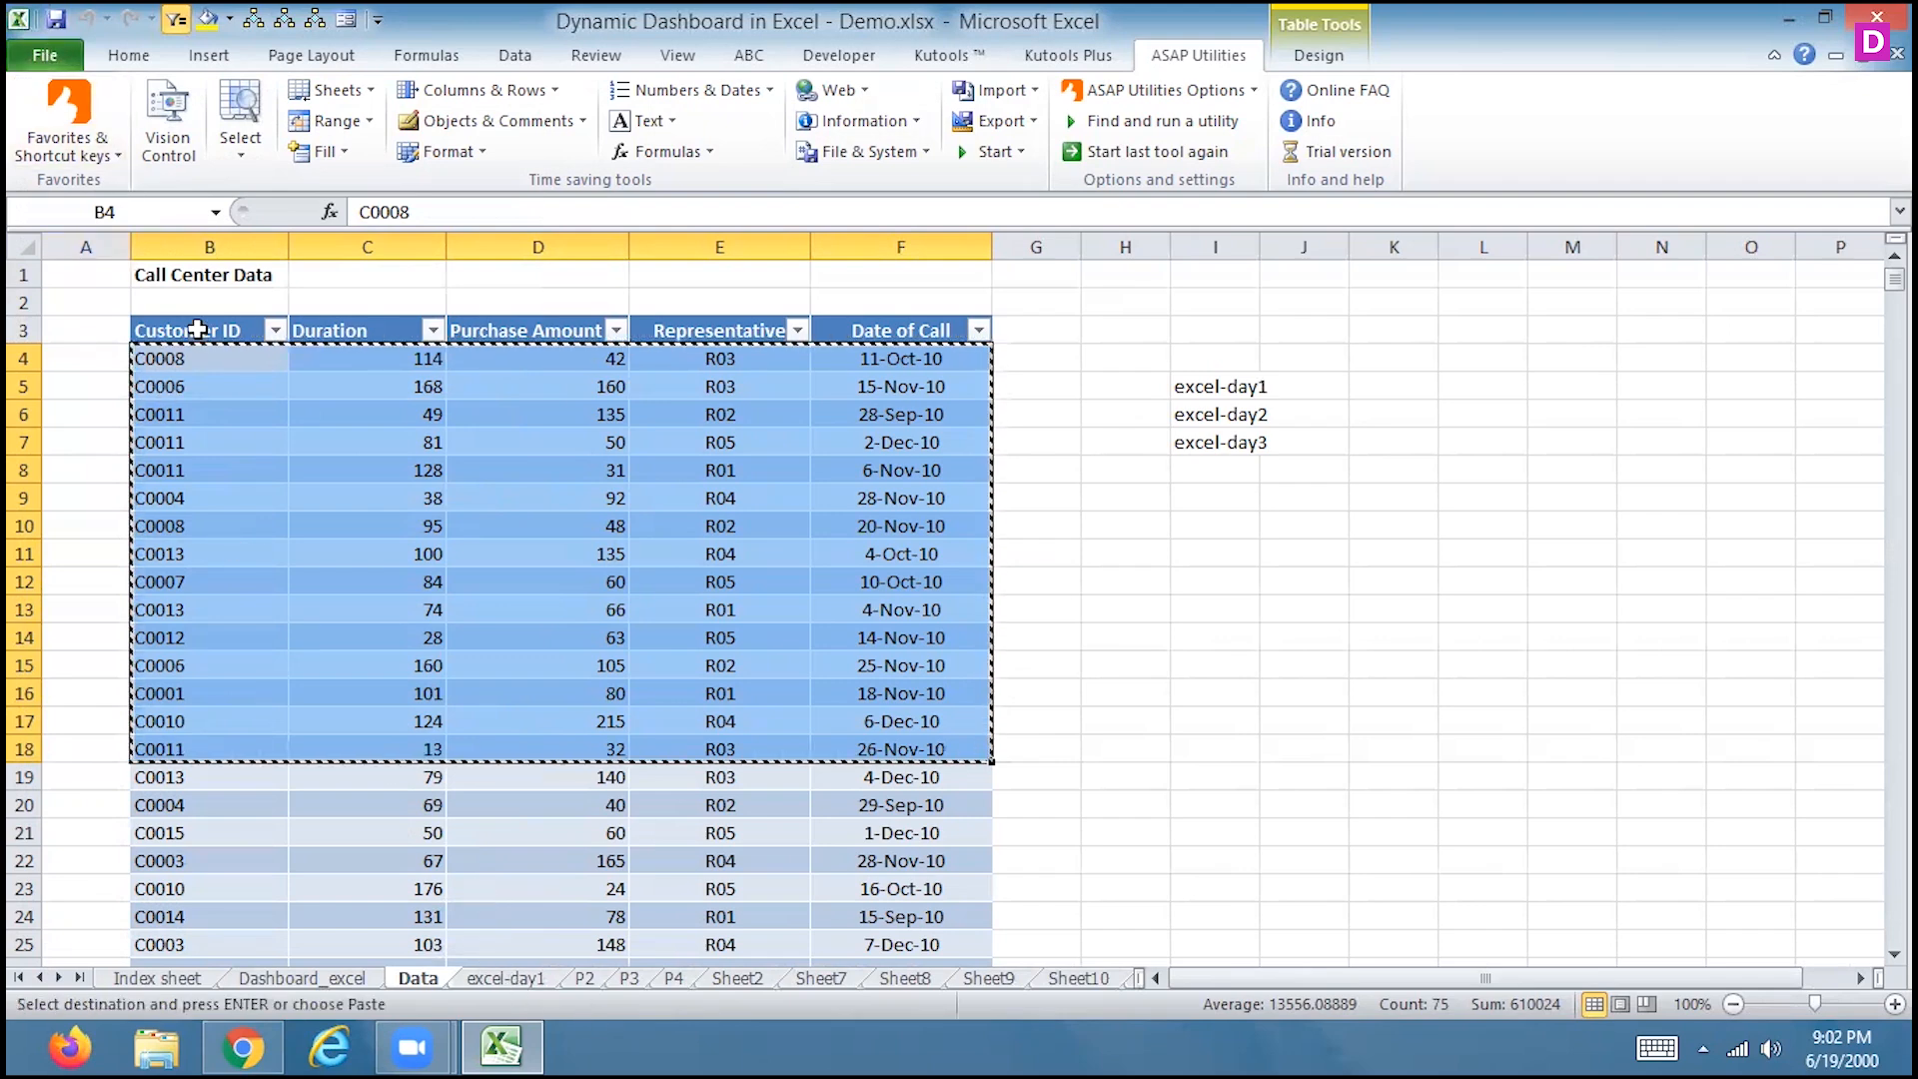
left_click(199, 331)
left_click_drag(421, 532, 959, 432)
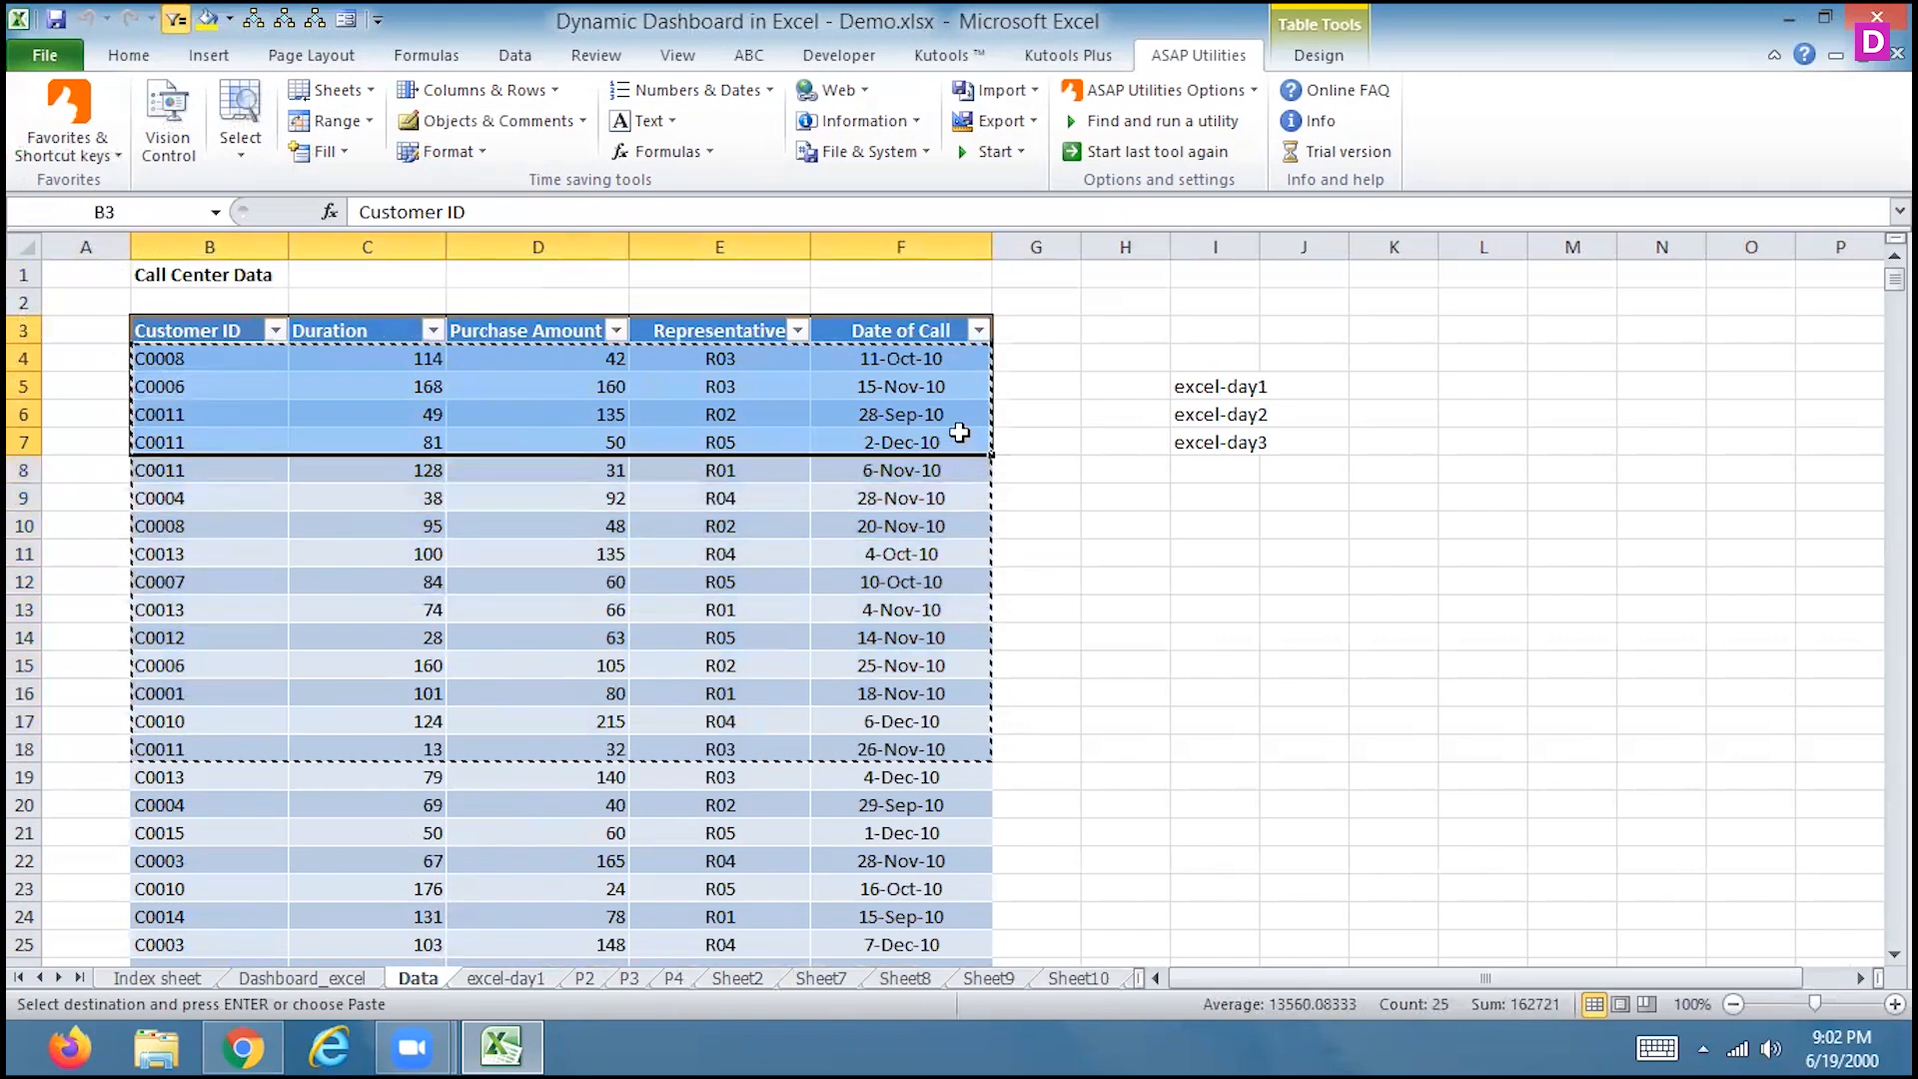
key("ctrl+c")
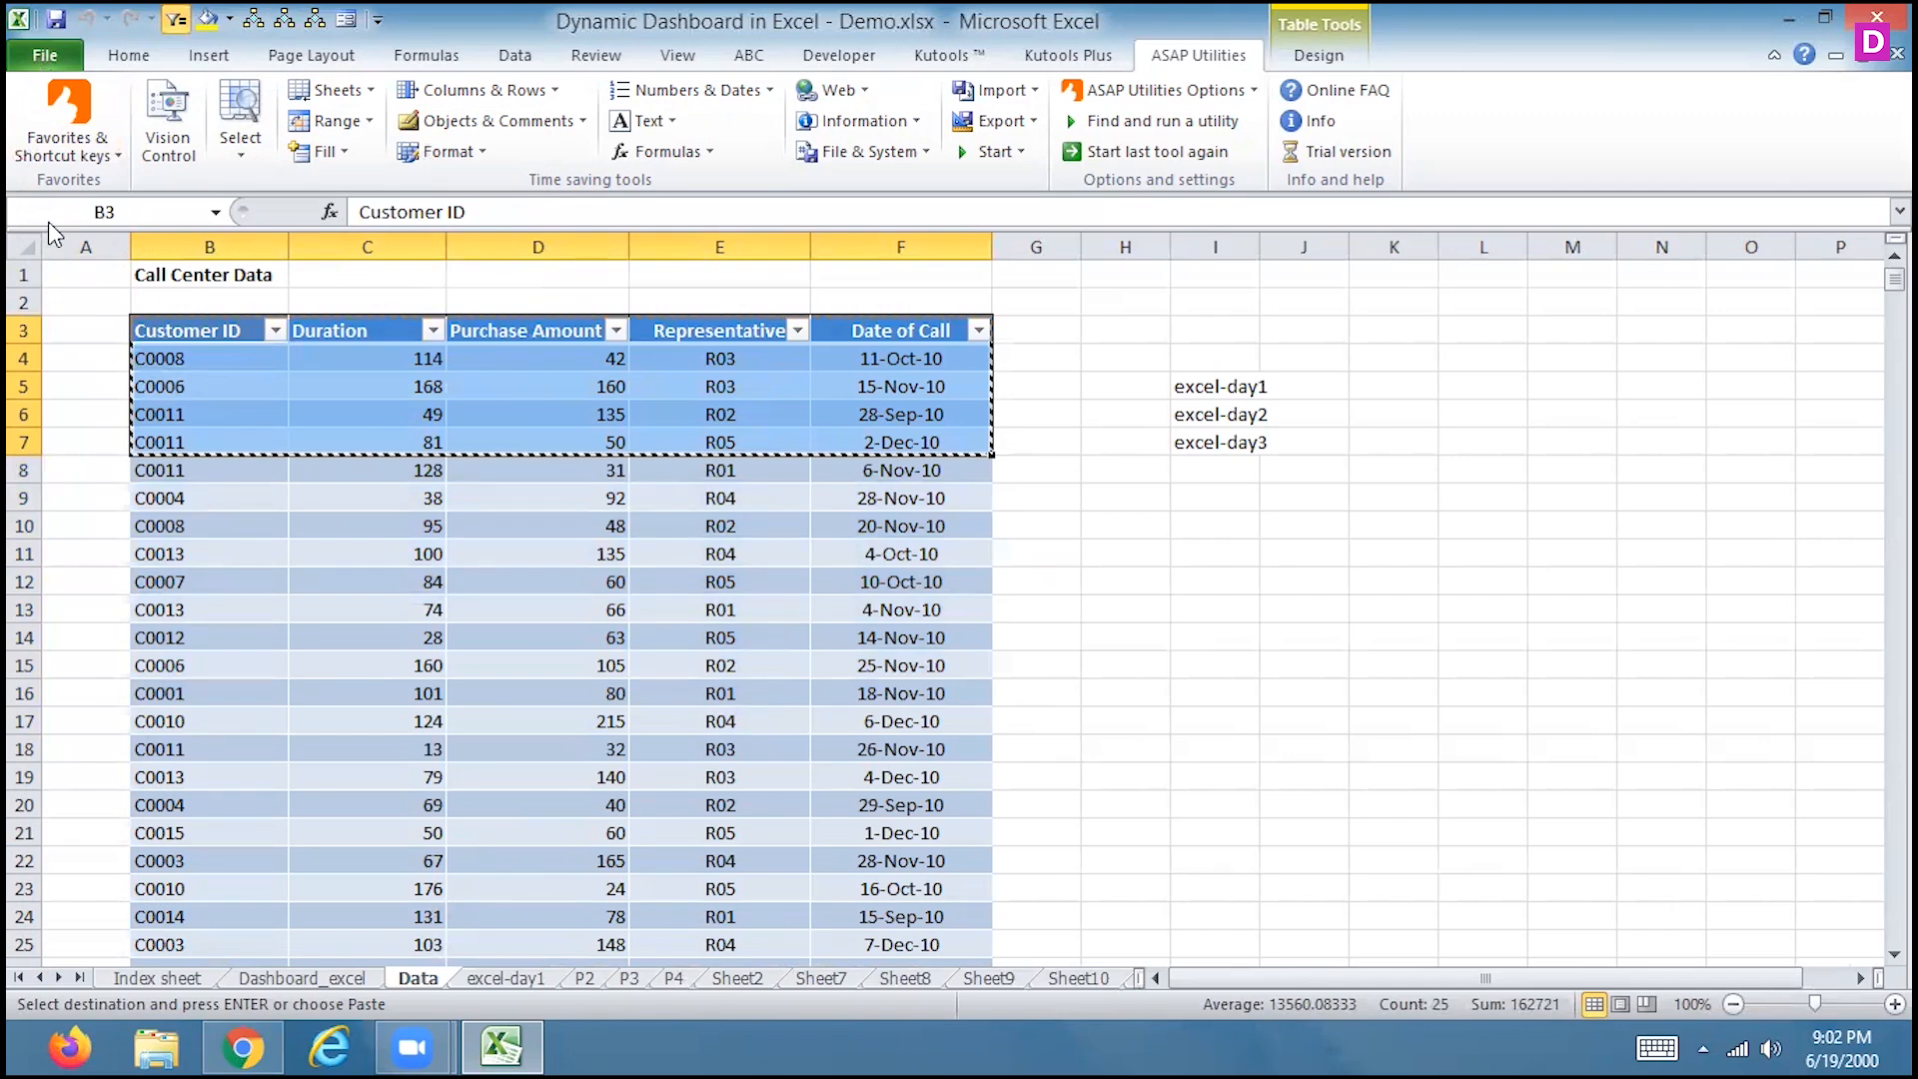
left_click(45, 55)
left_click(53, 370)
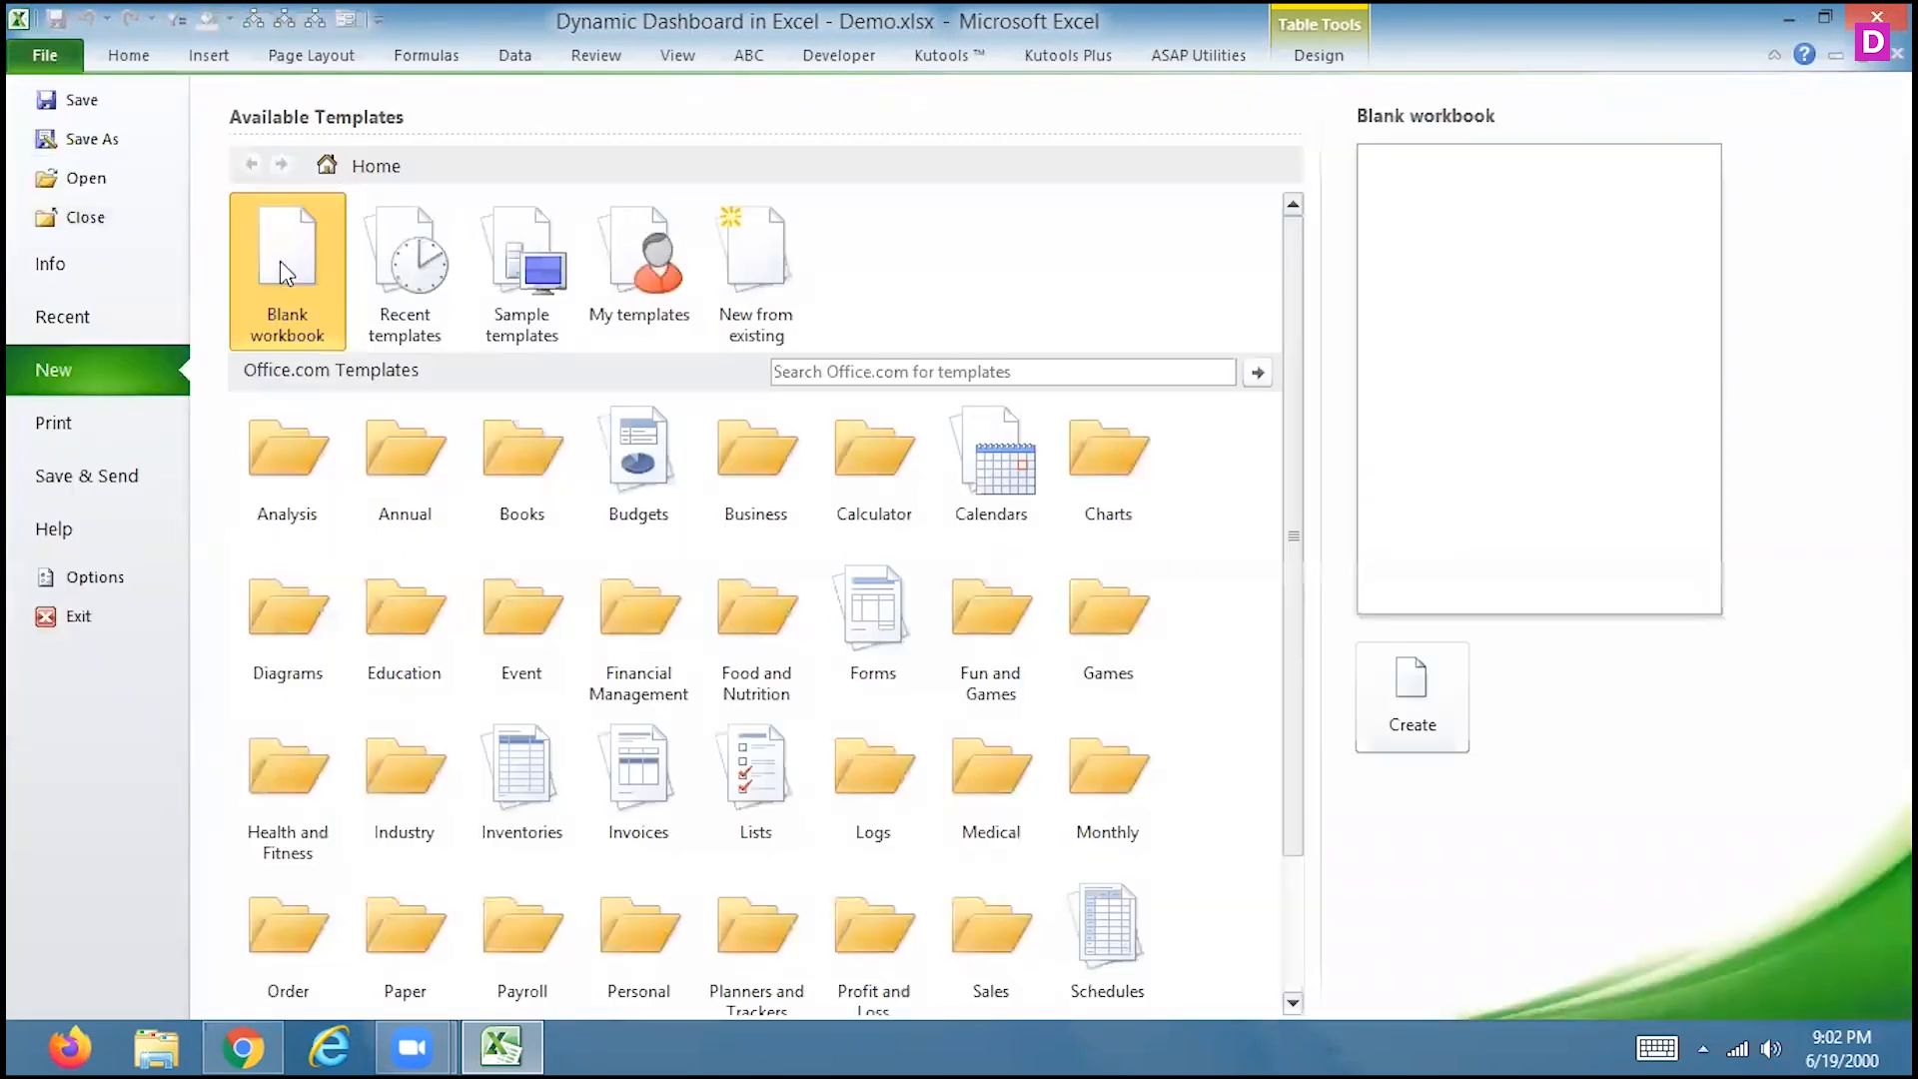
Paste the copied rows into a new blank workbook and start the Export worksheets as separate files utility
double_click(279, 261)
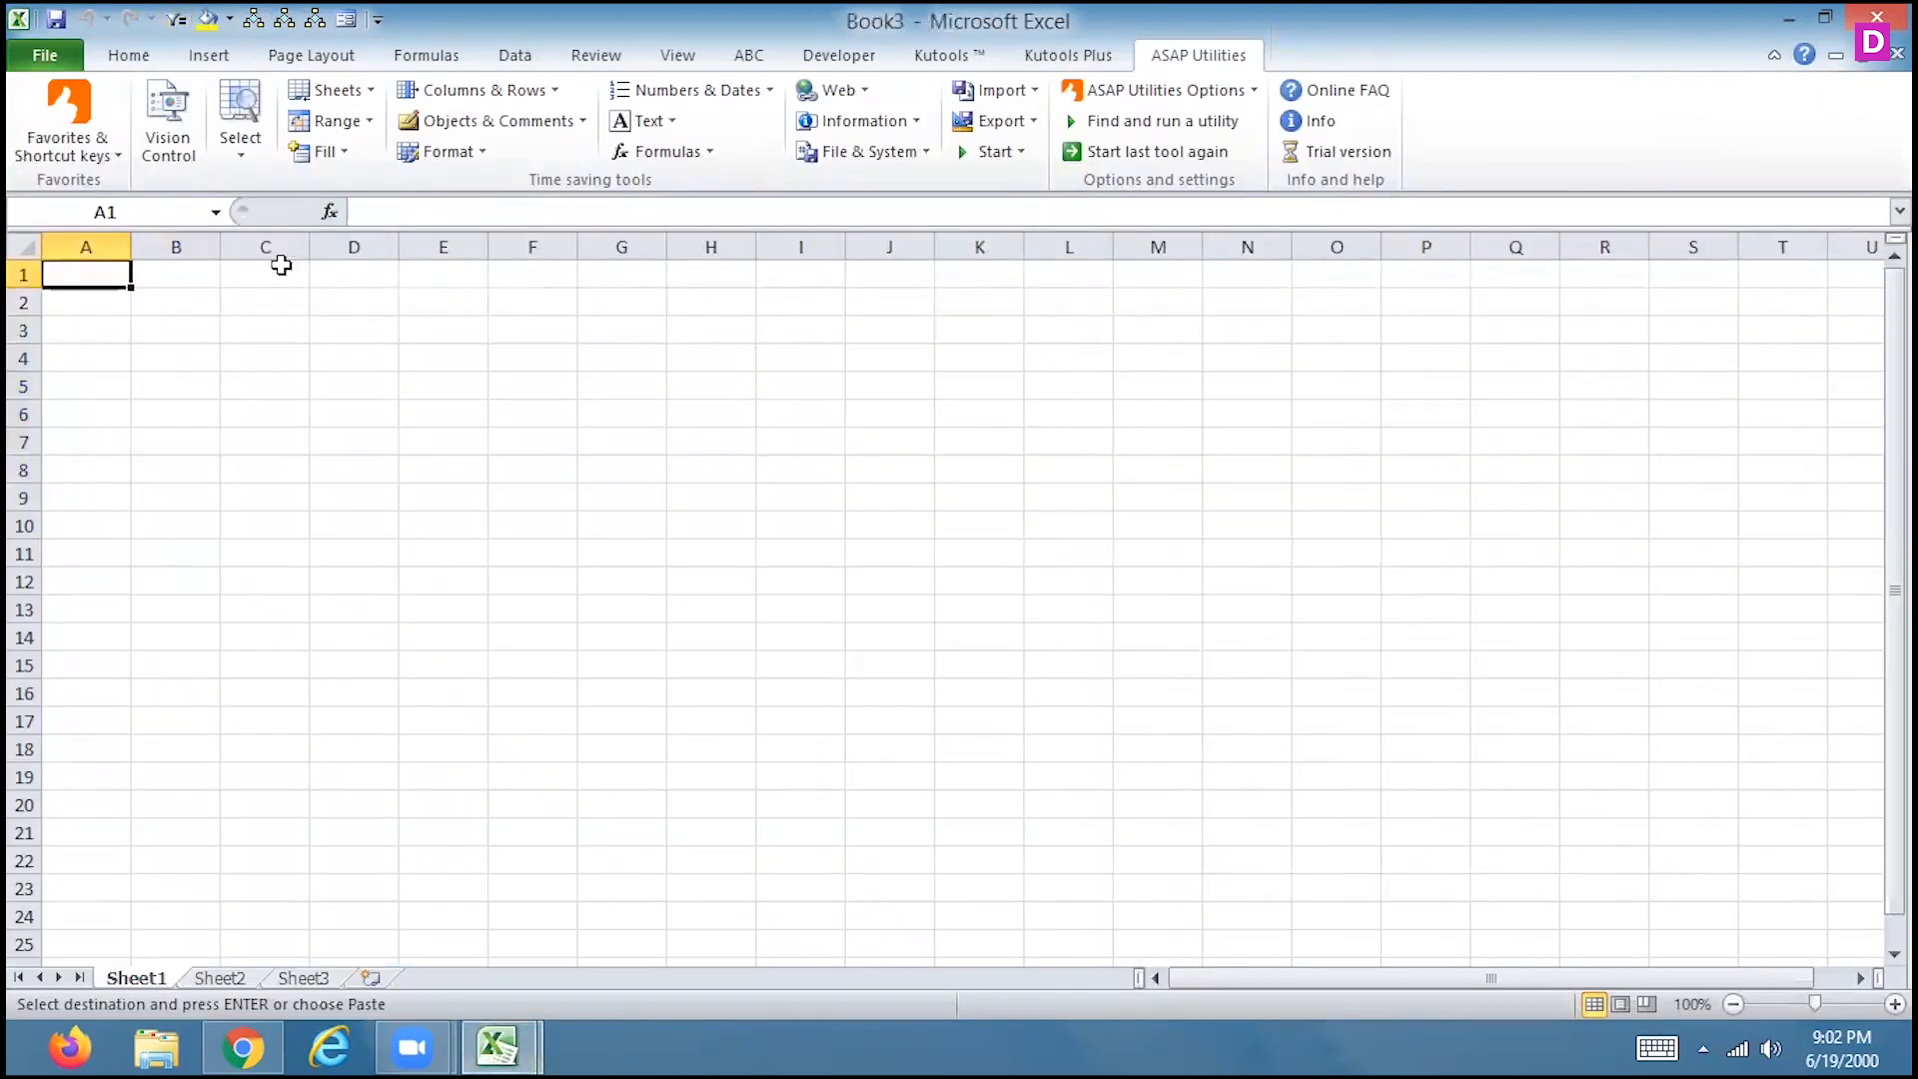
key("ctrl+v")
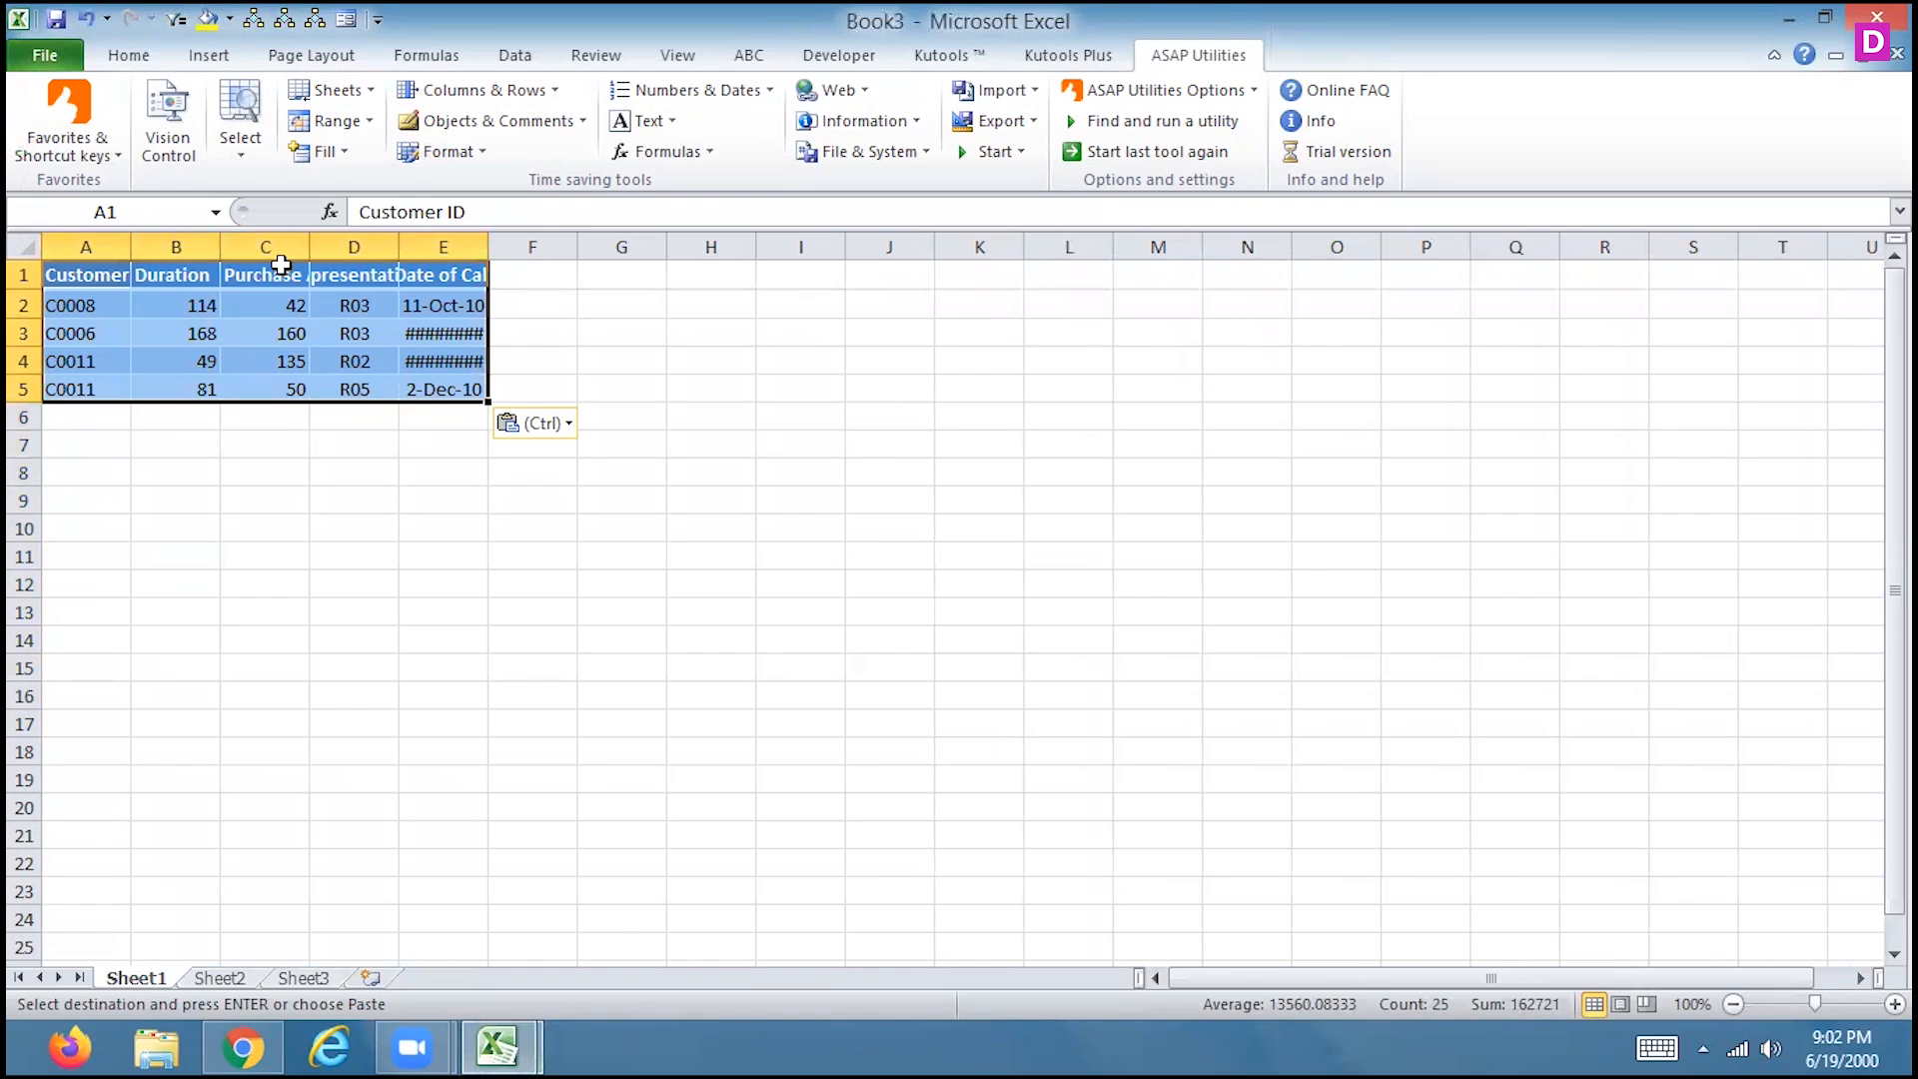
left_click(345, 91)
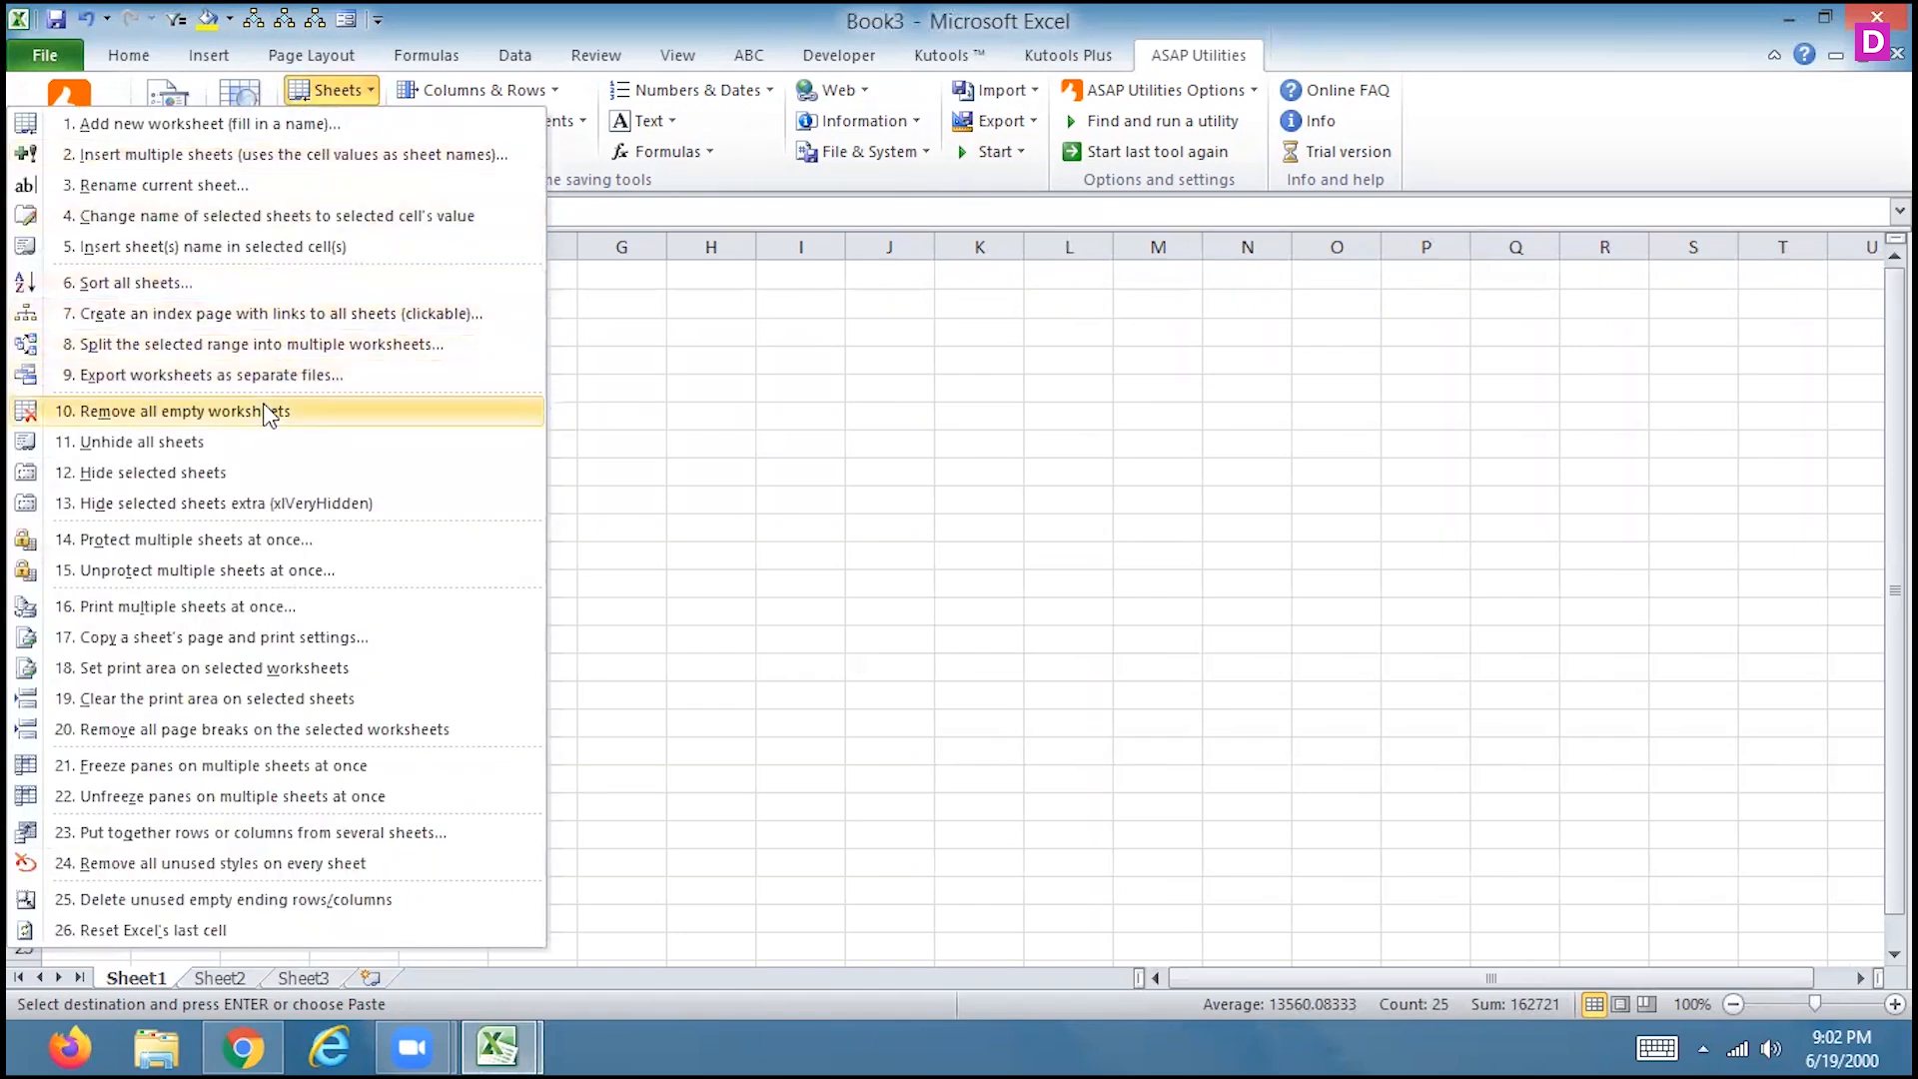
left_click(266, 375)
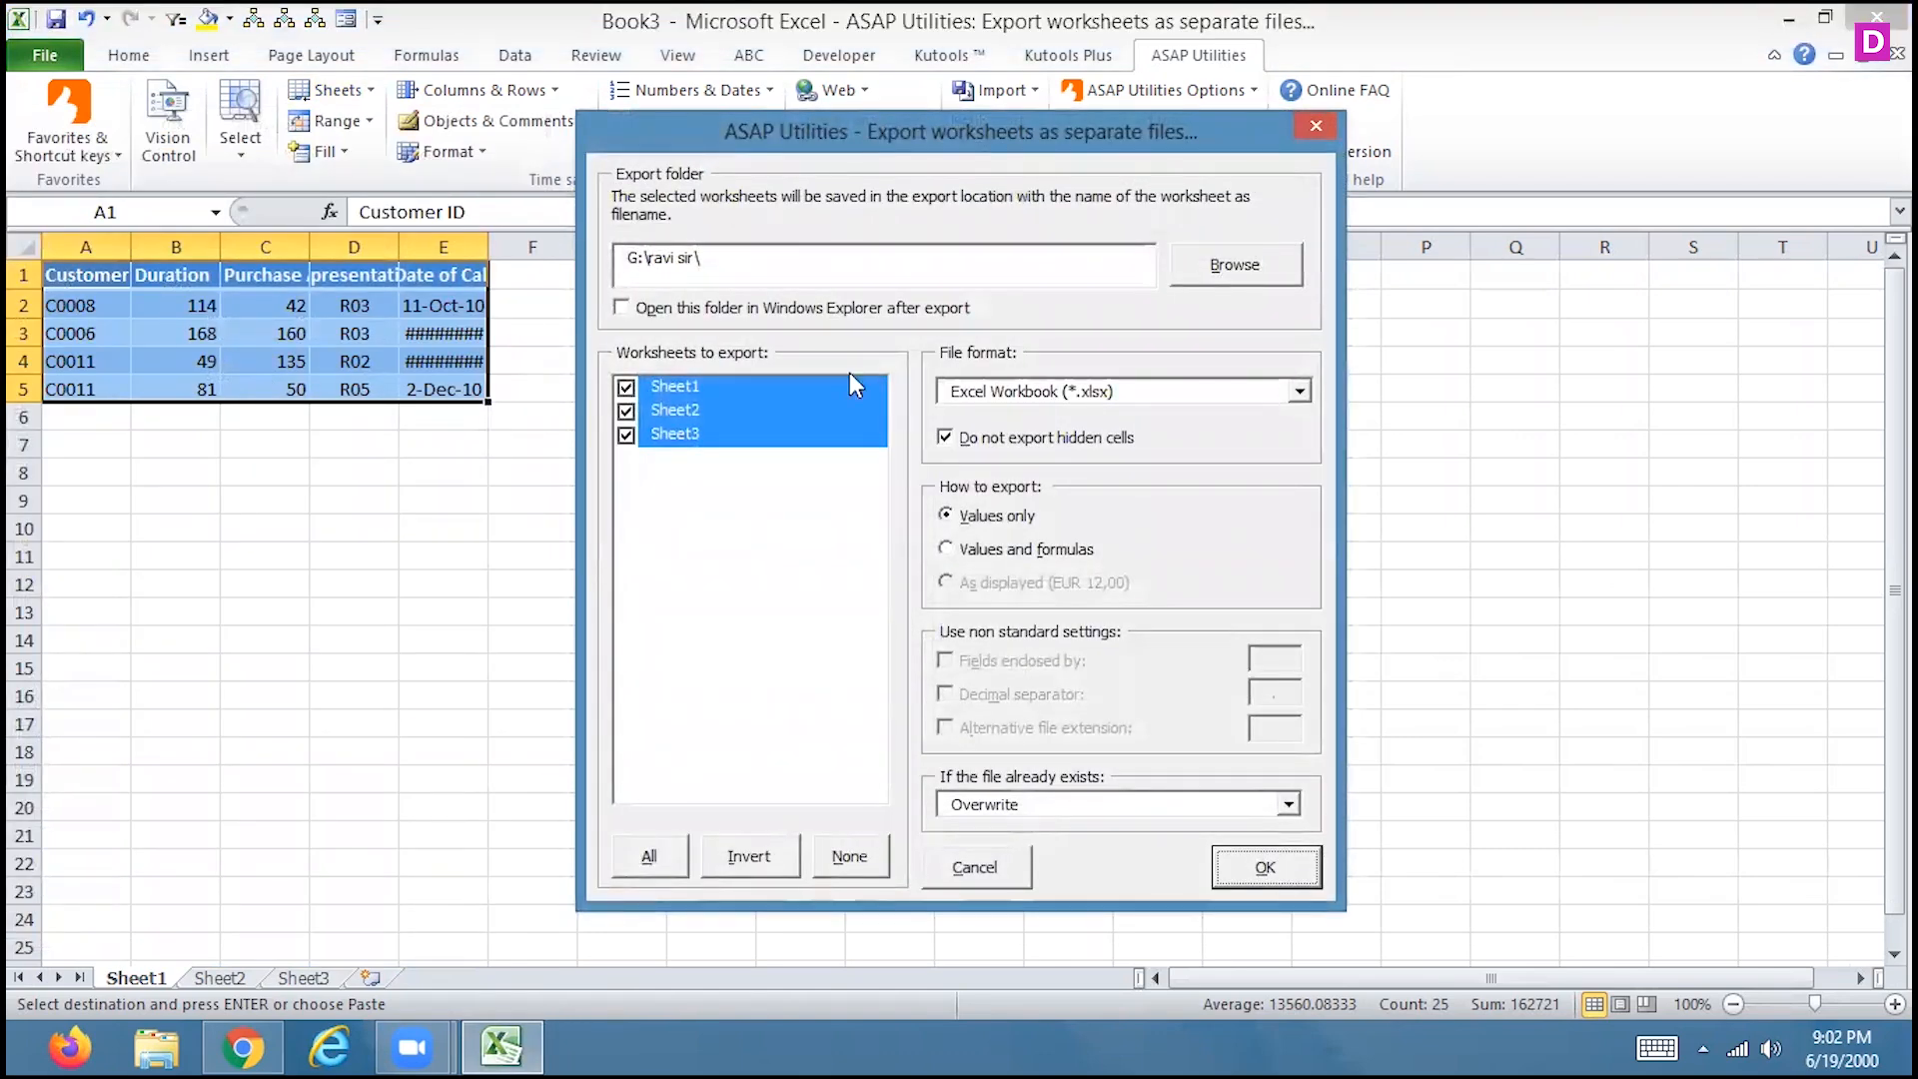
Browse for a different destination folder for the exported sheets
left_click(1208, 268)
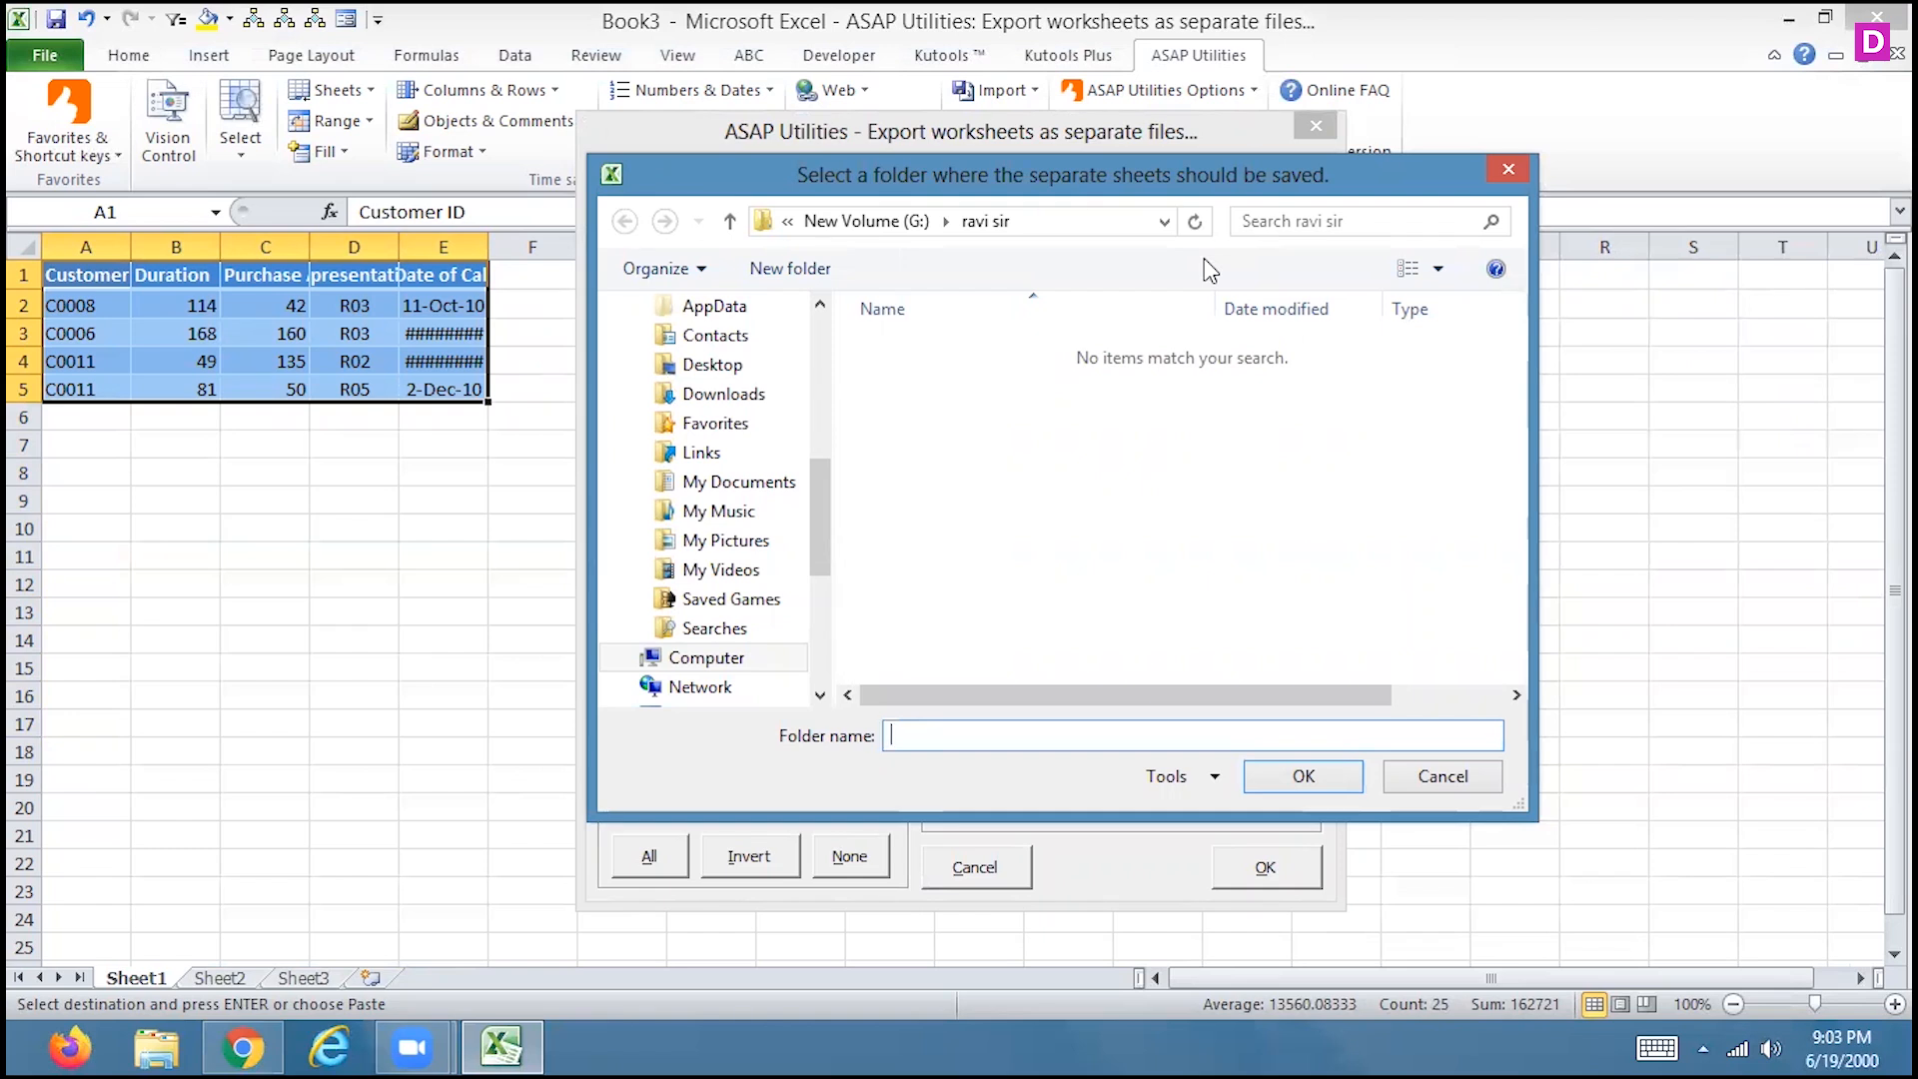
Set New Volume (G:) as the export folder after dismissing the location errors
left_click(884, 226)
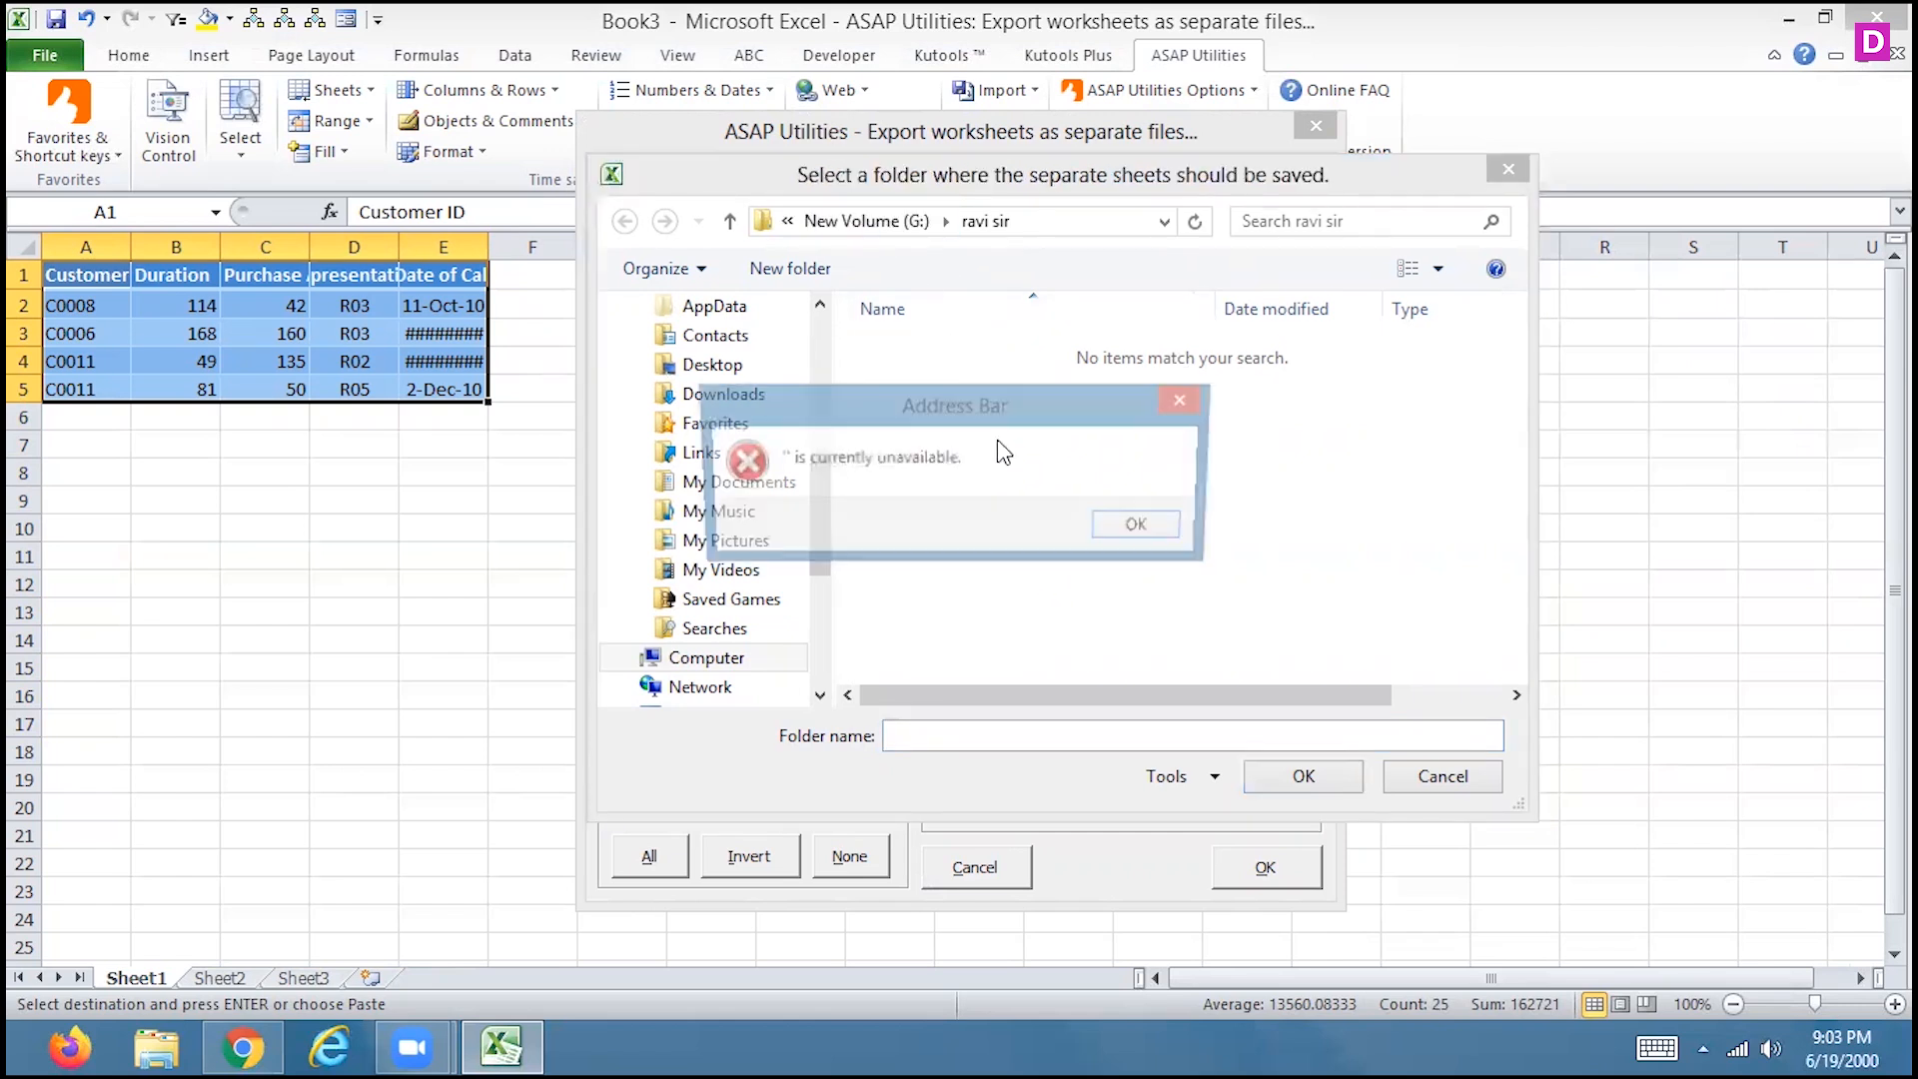
left_click(1140, 531)
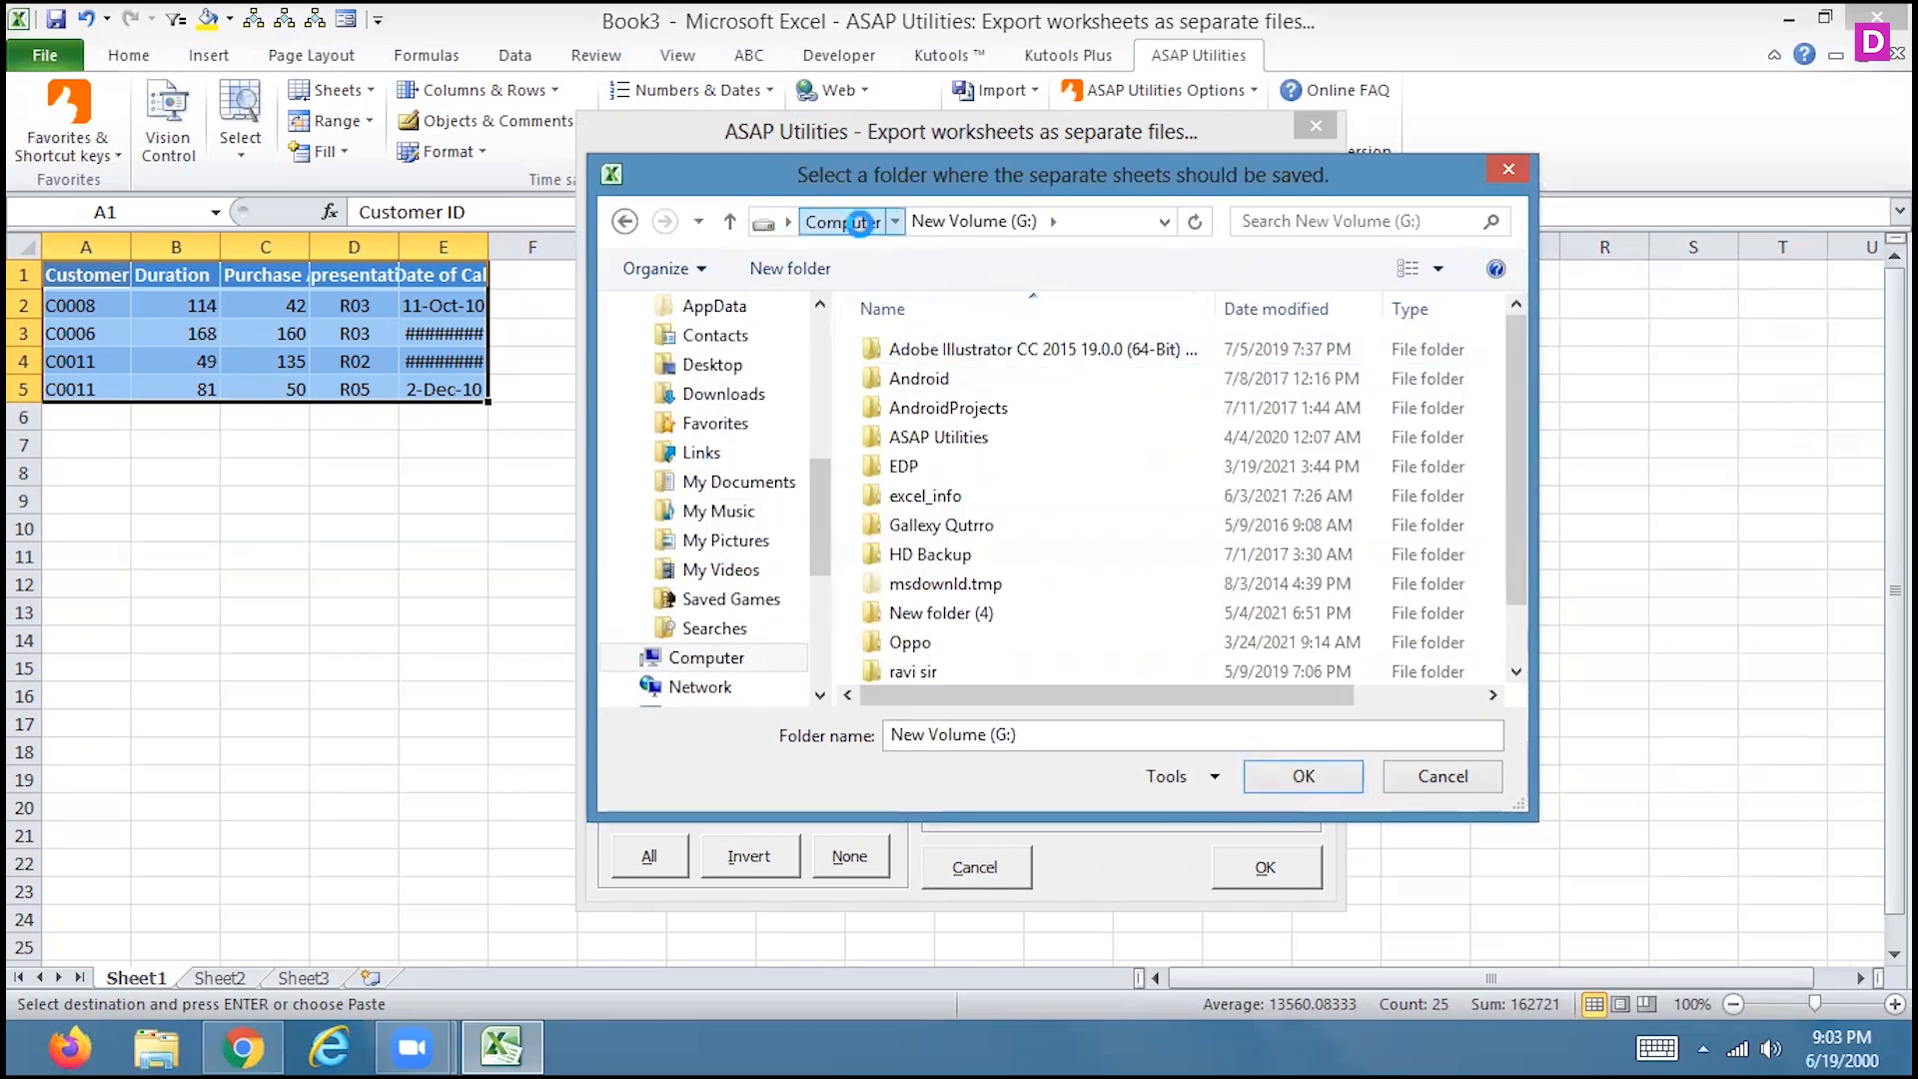
left_click(874, 238)
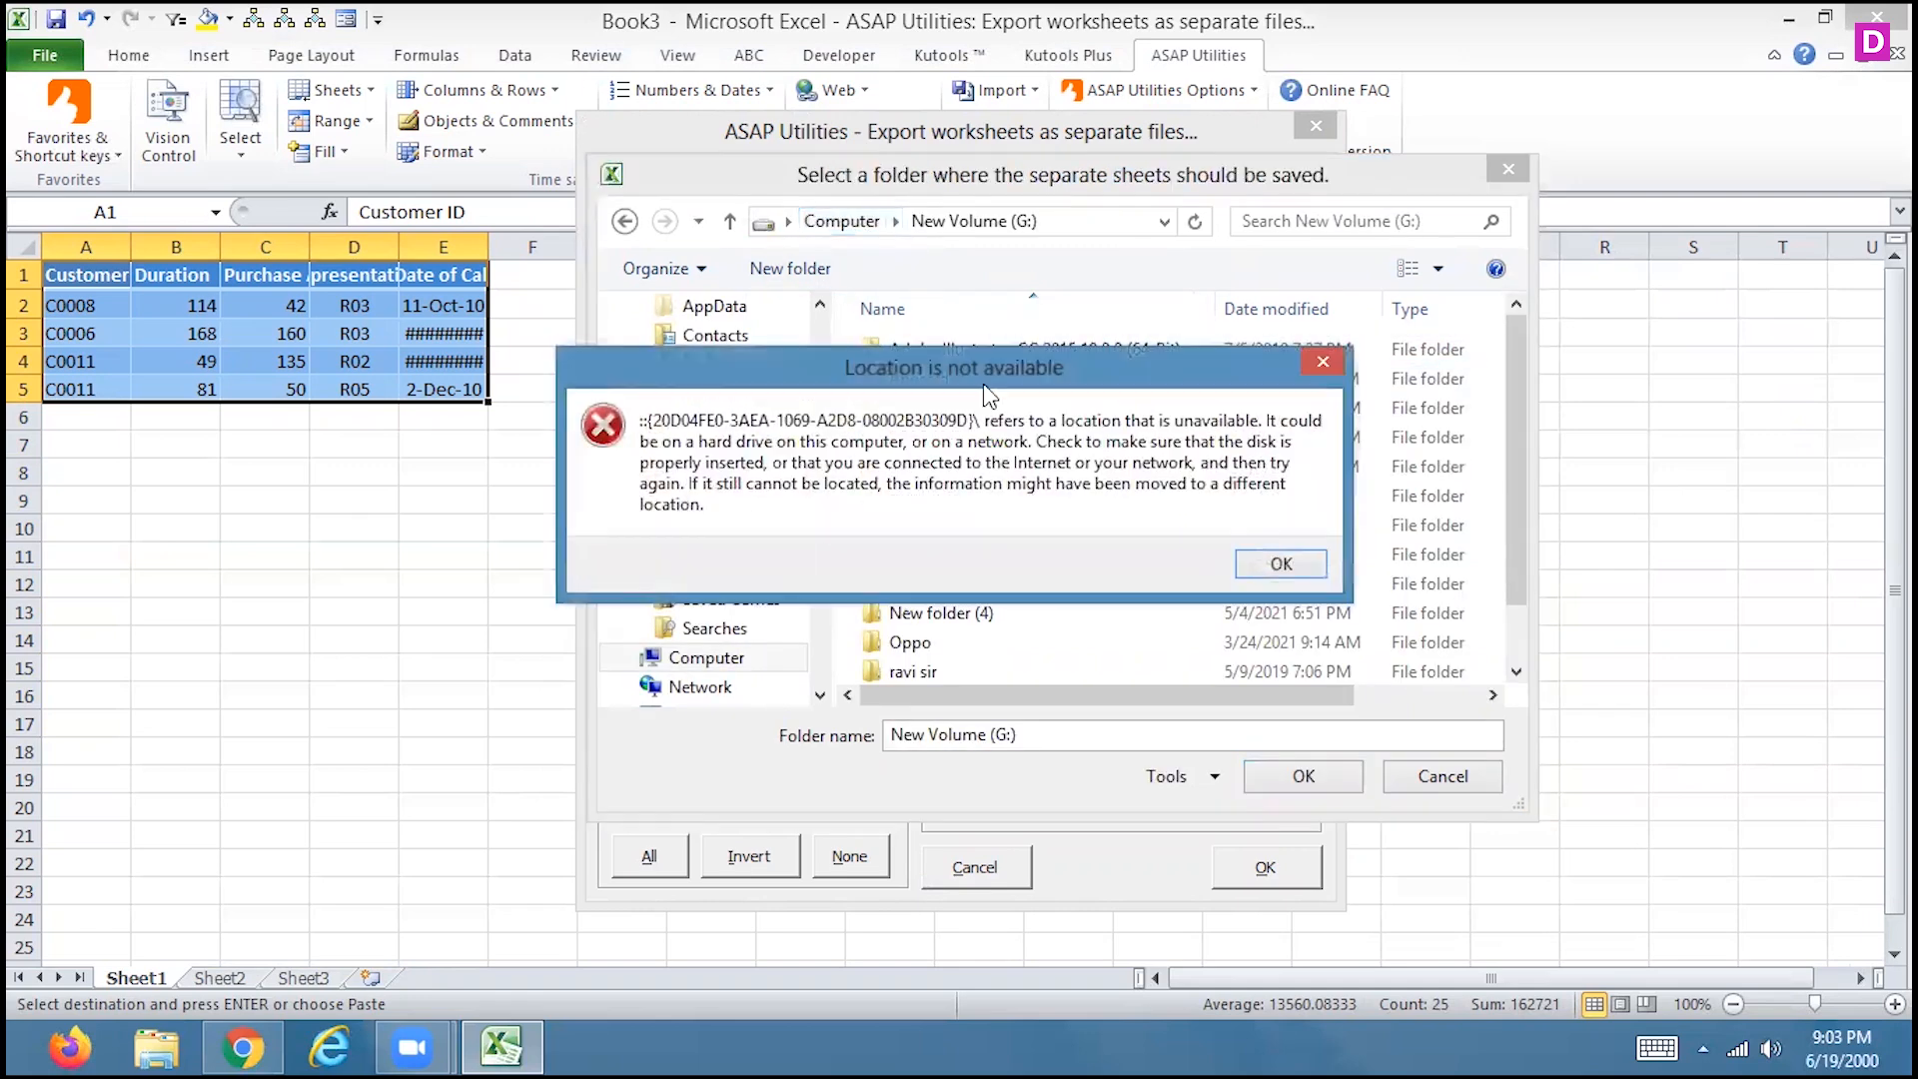
left_click(1268, 562)
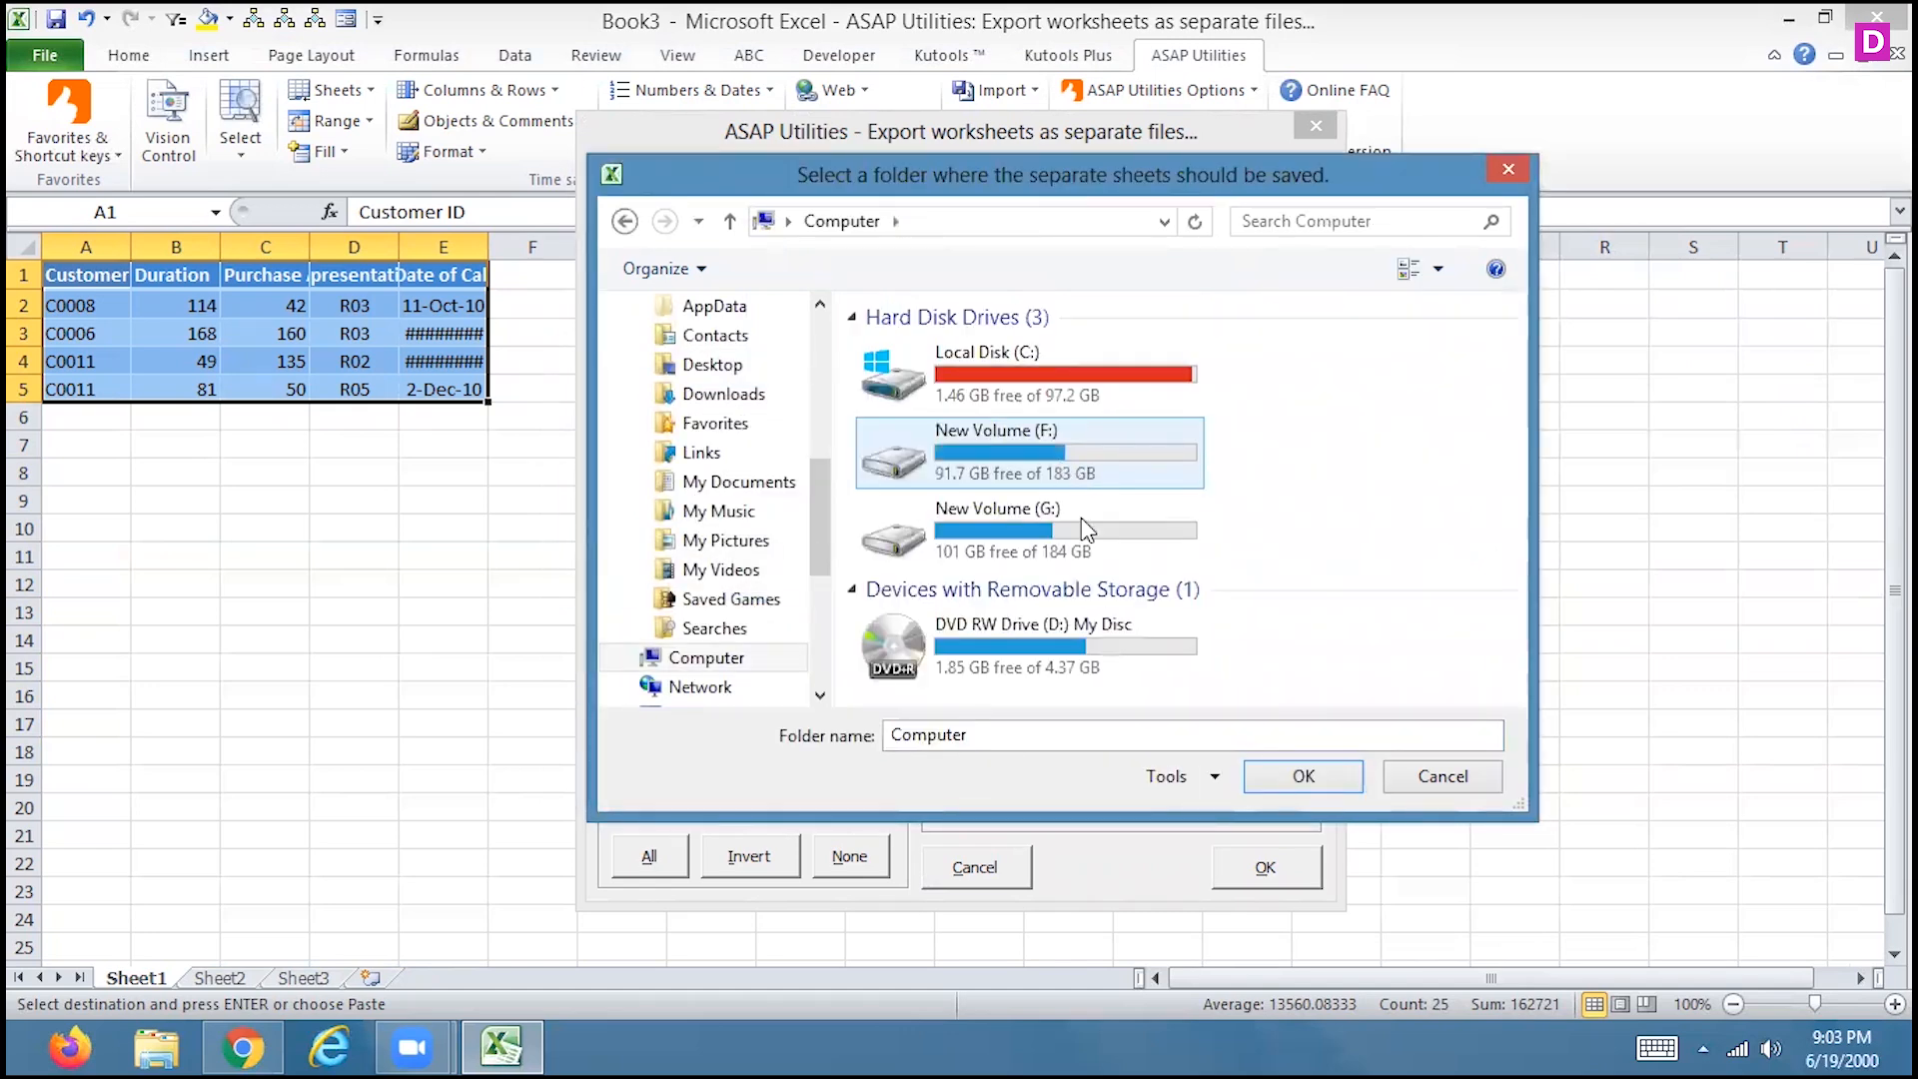
double_click(1076, 513)
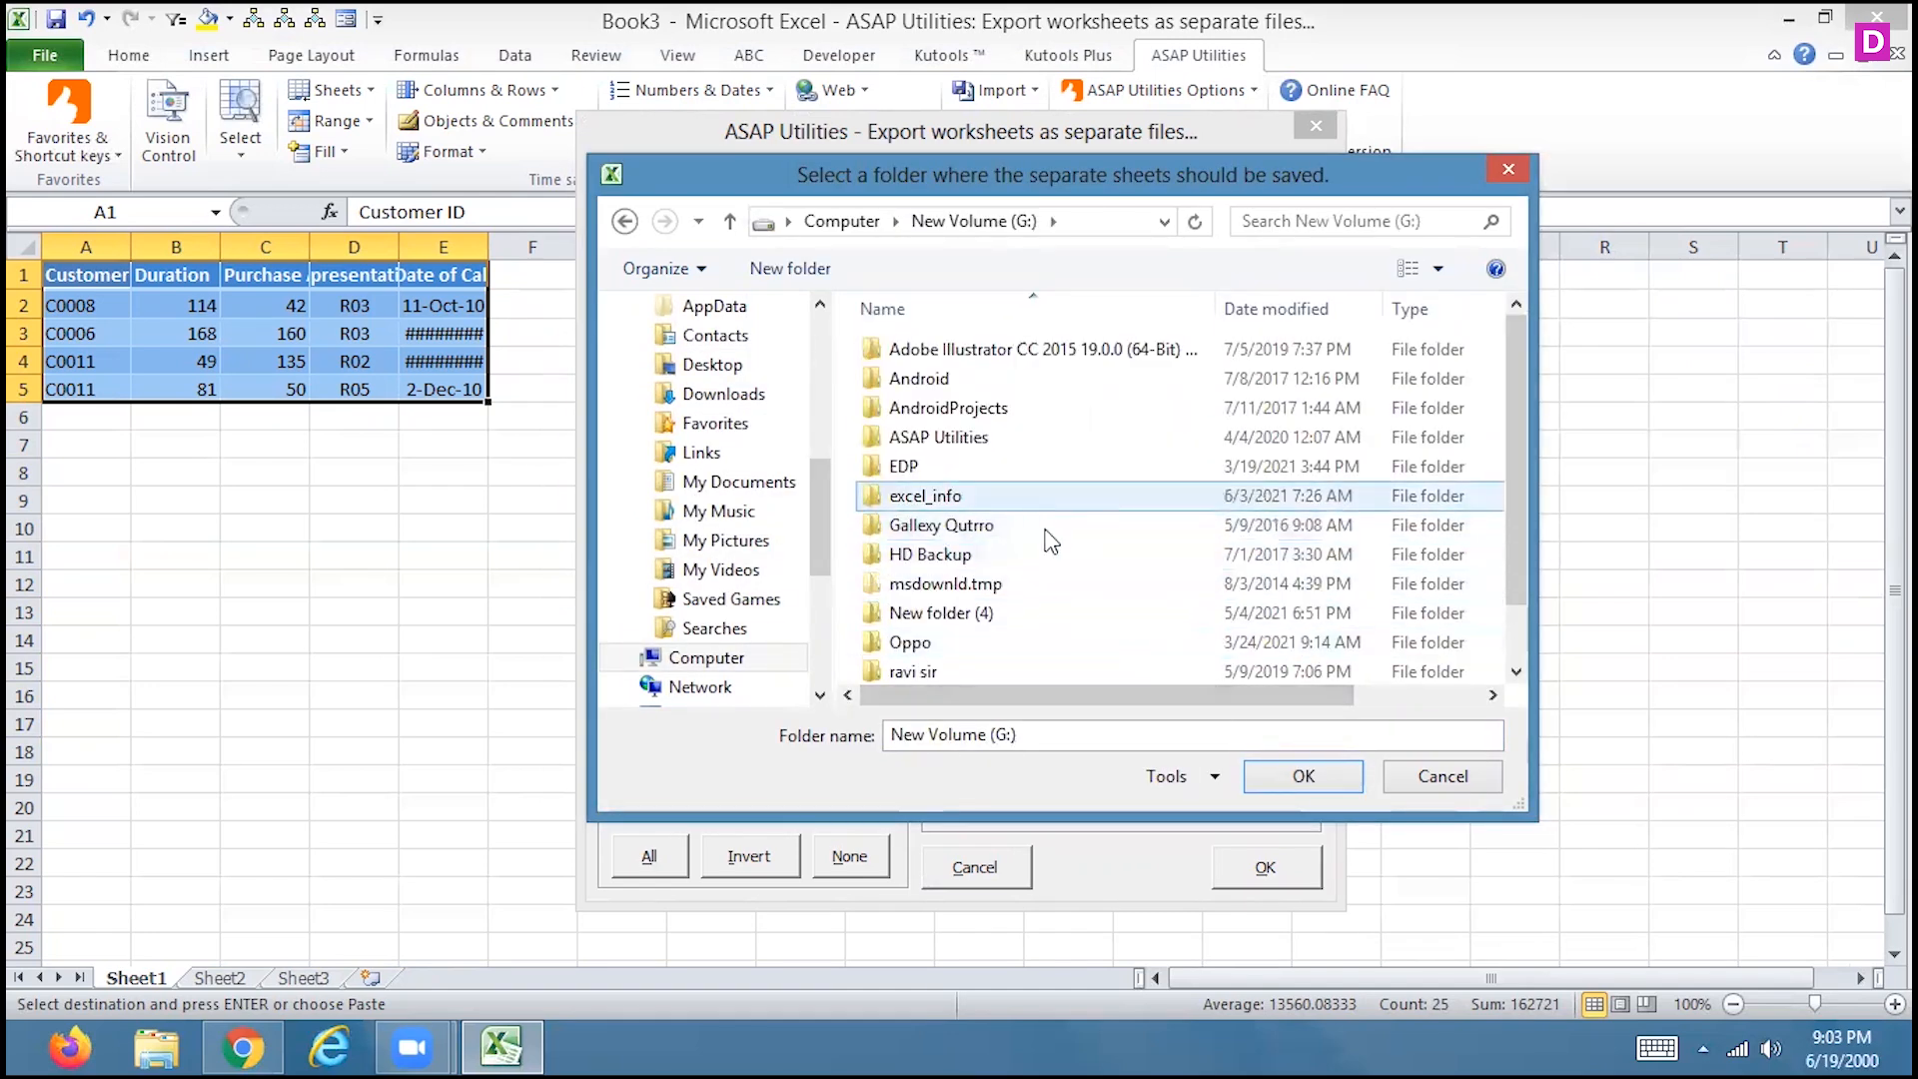
left_click(1298, 776)
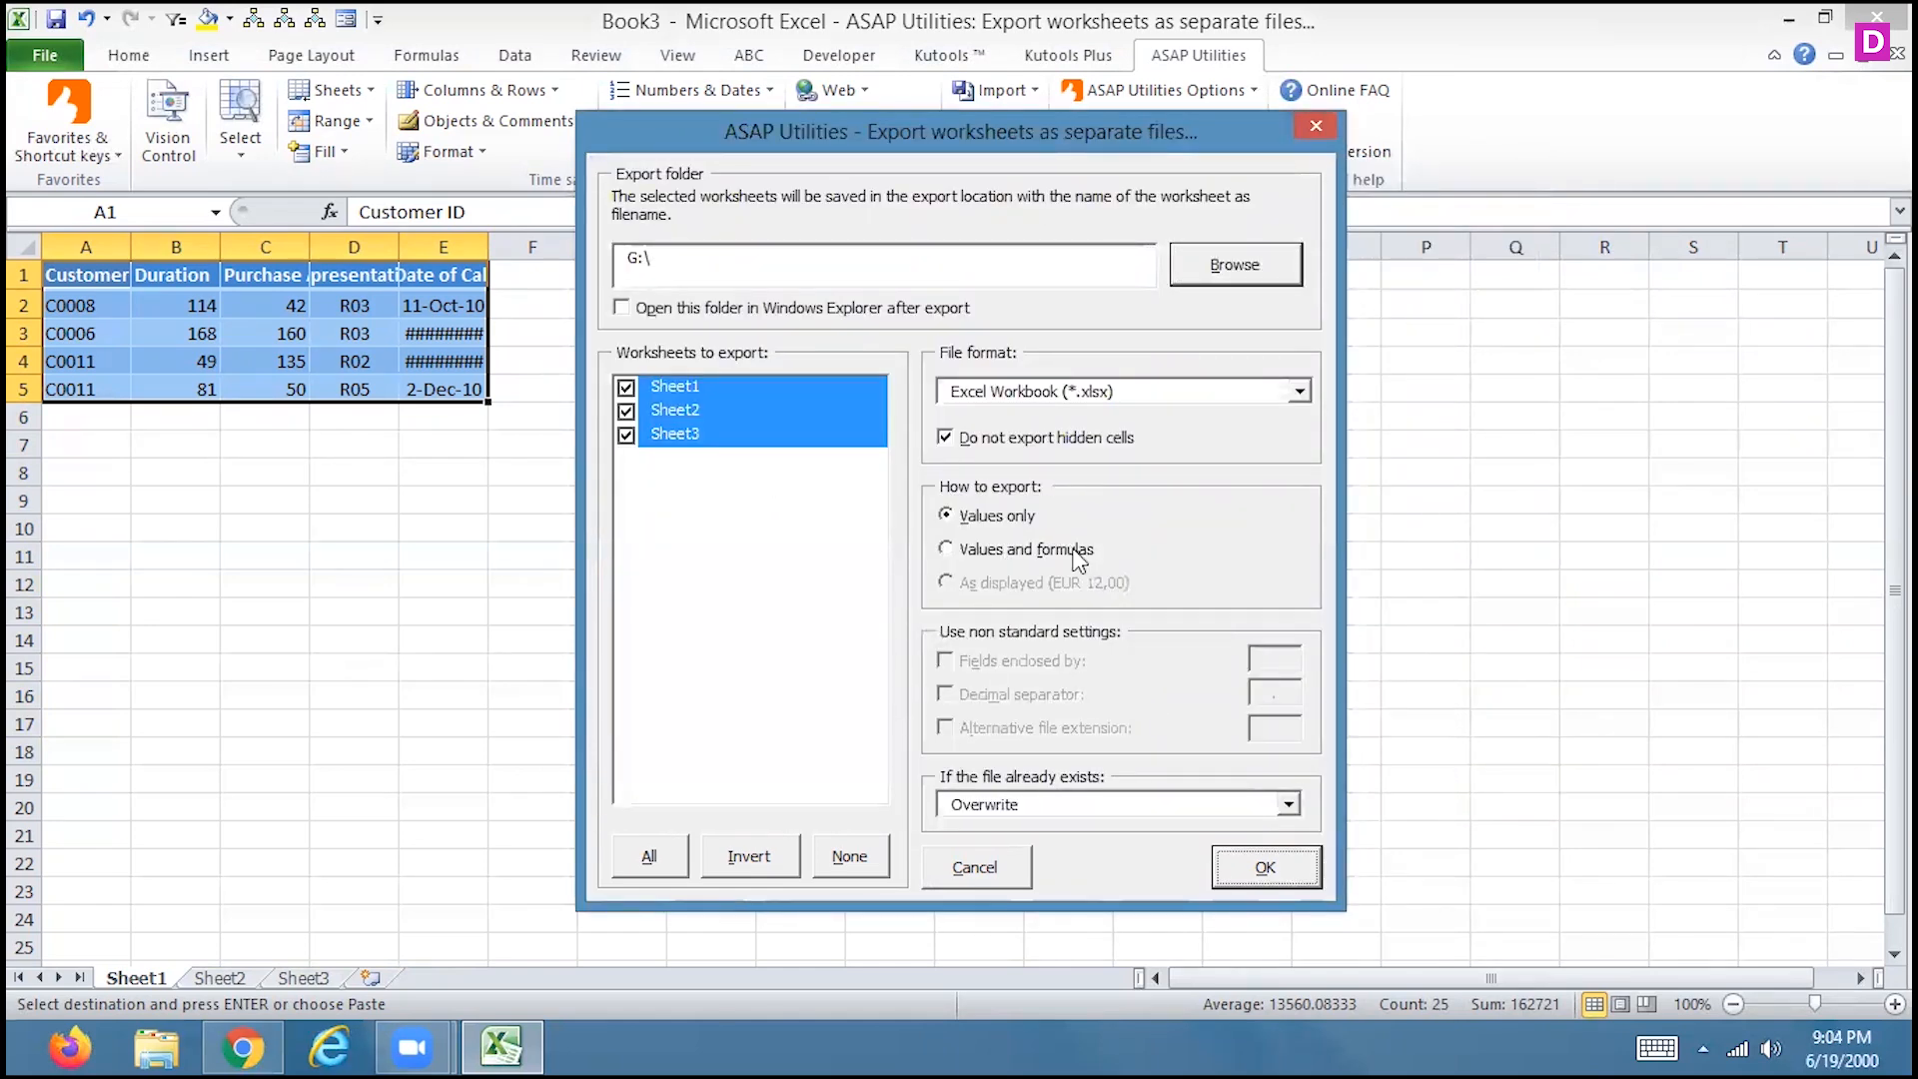
Keep overwriting existing files, export the three worksheets, and check Sheet2 and Sheet3
left_click(1063, 805)
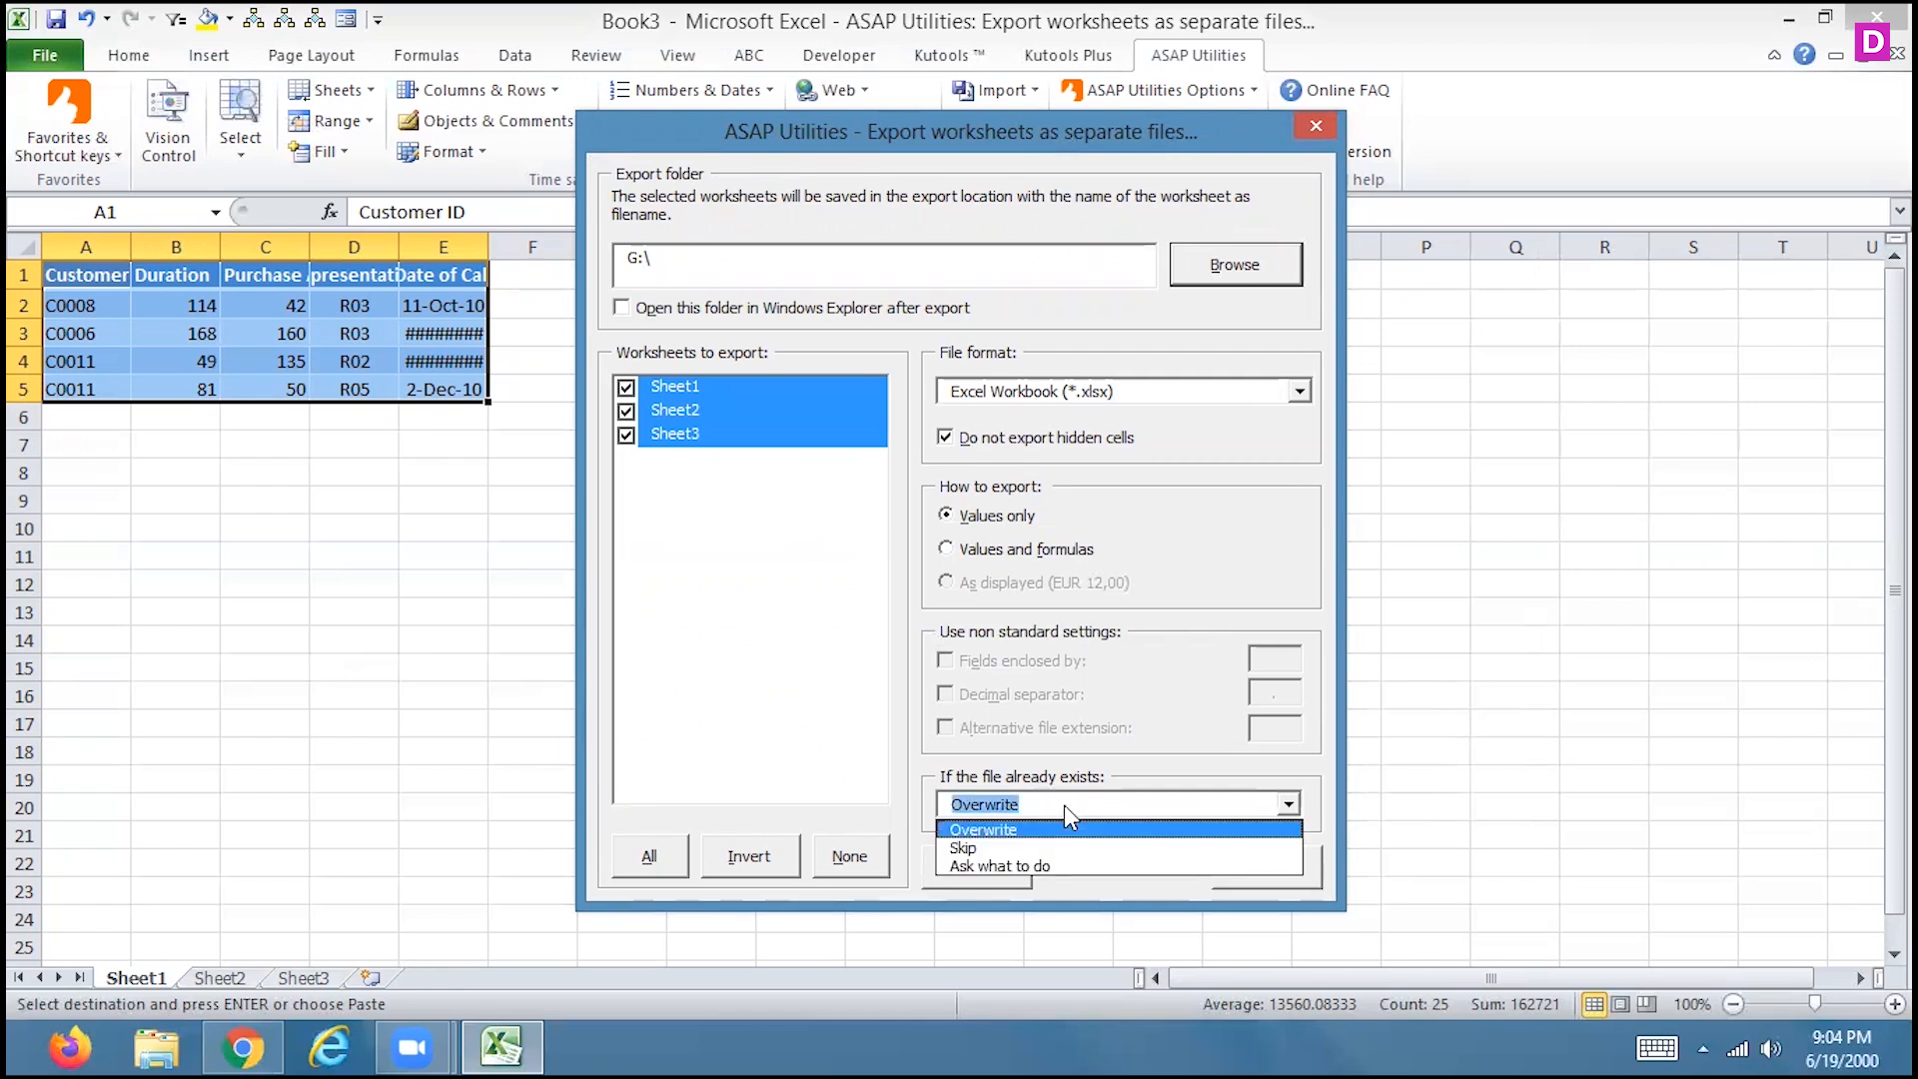
left_click(1048, 829)
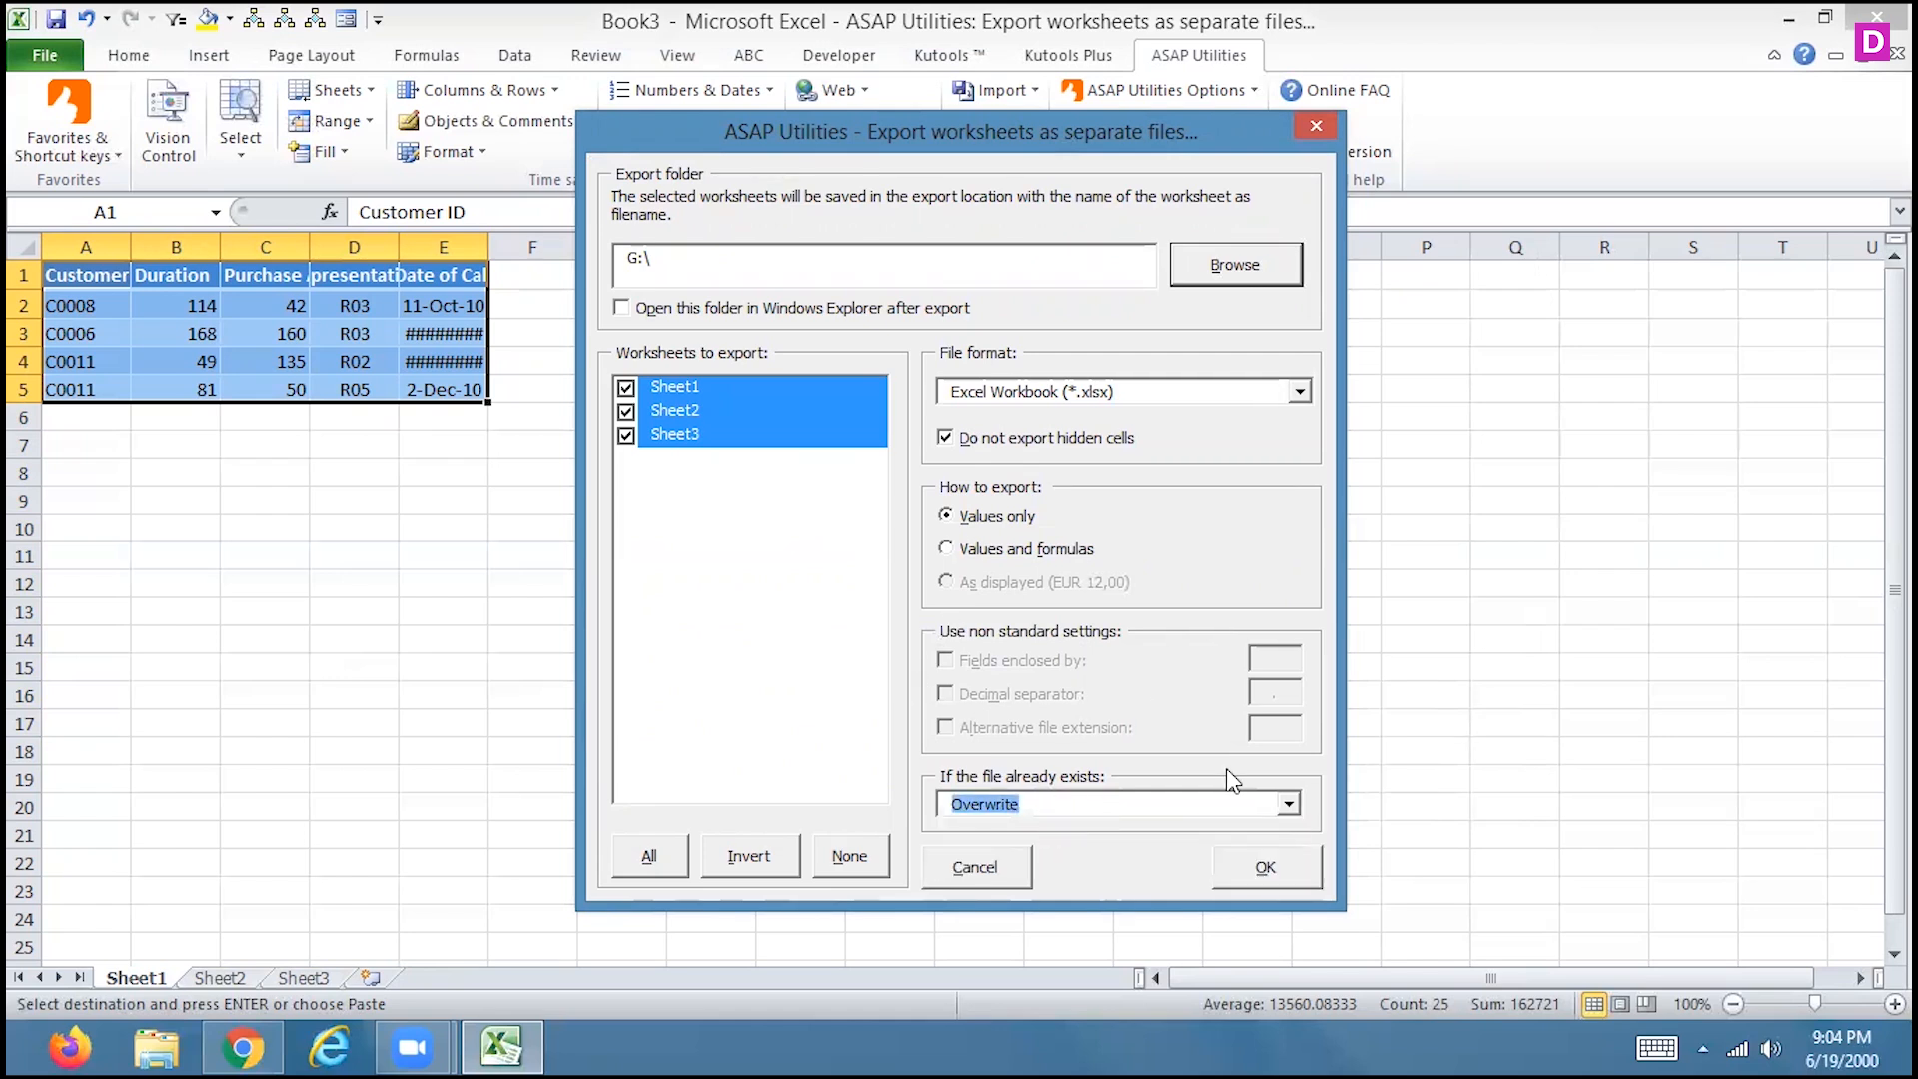
left_click(1263, 867)
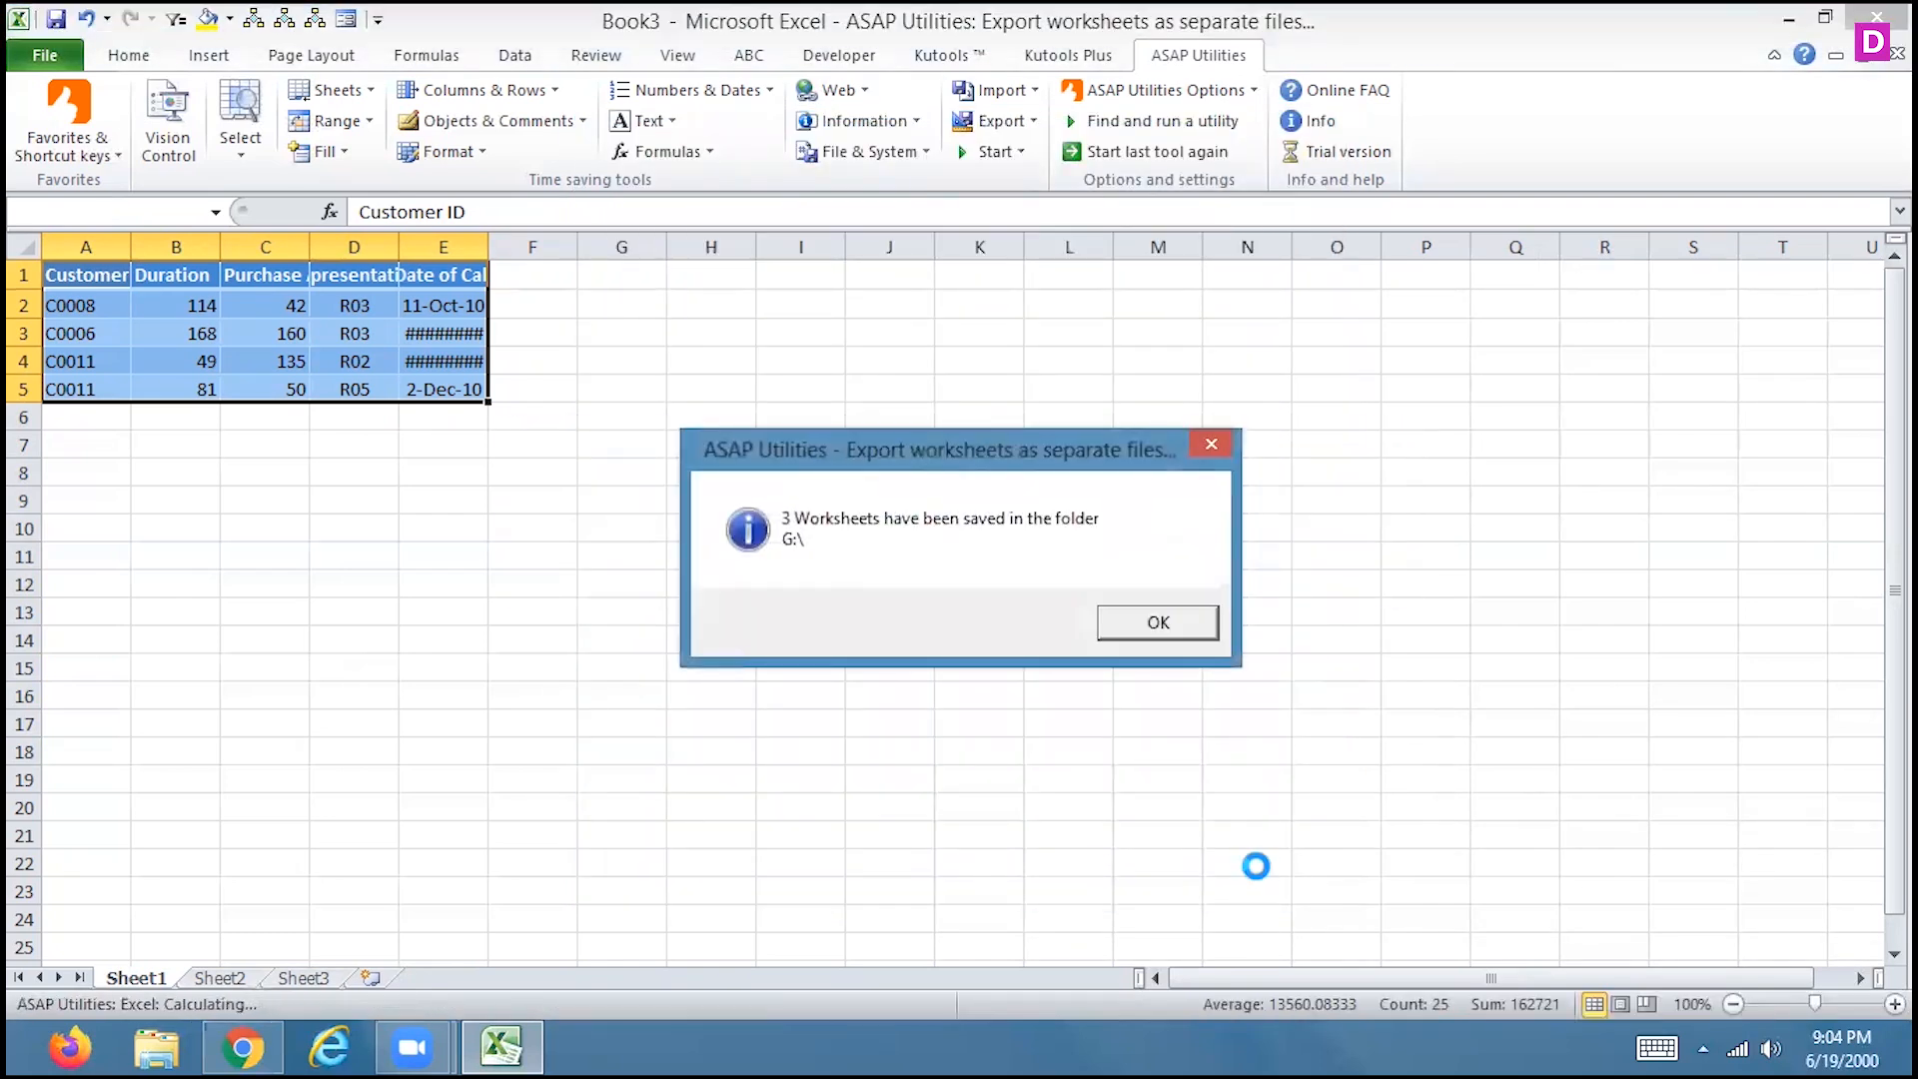
left_click(1179, 629)
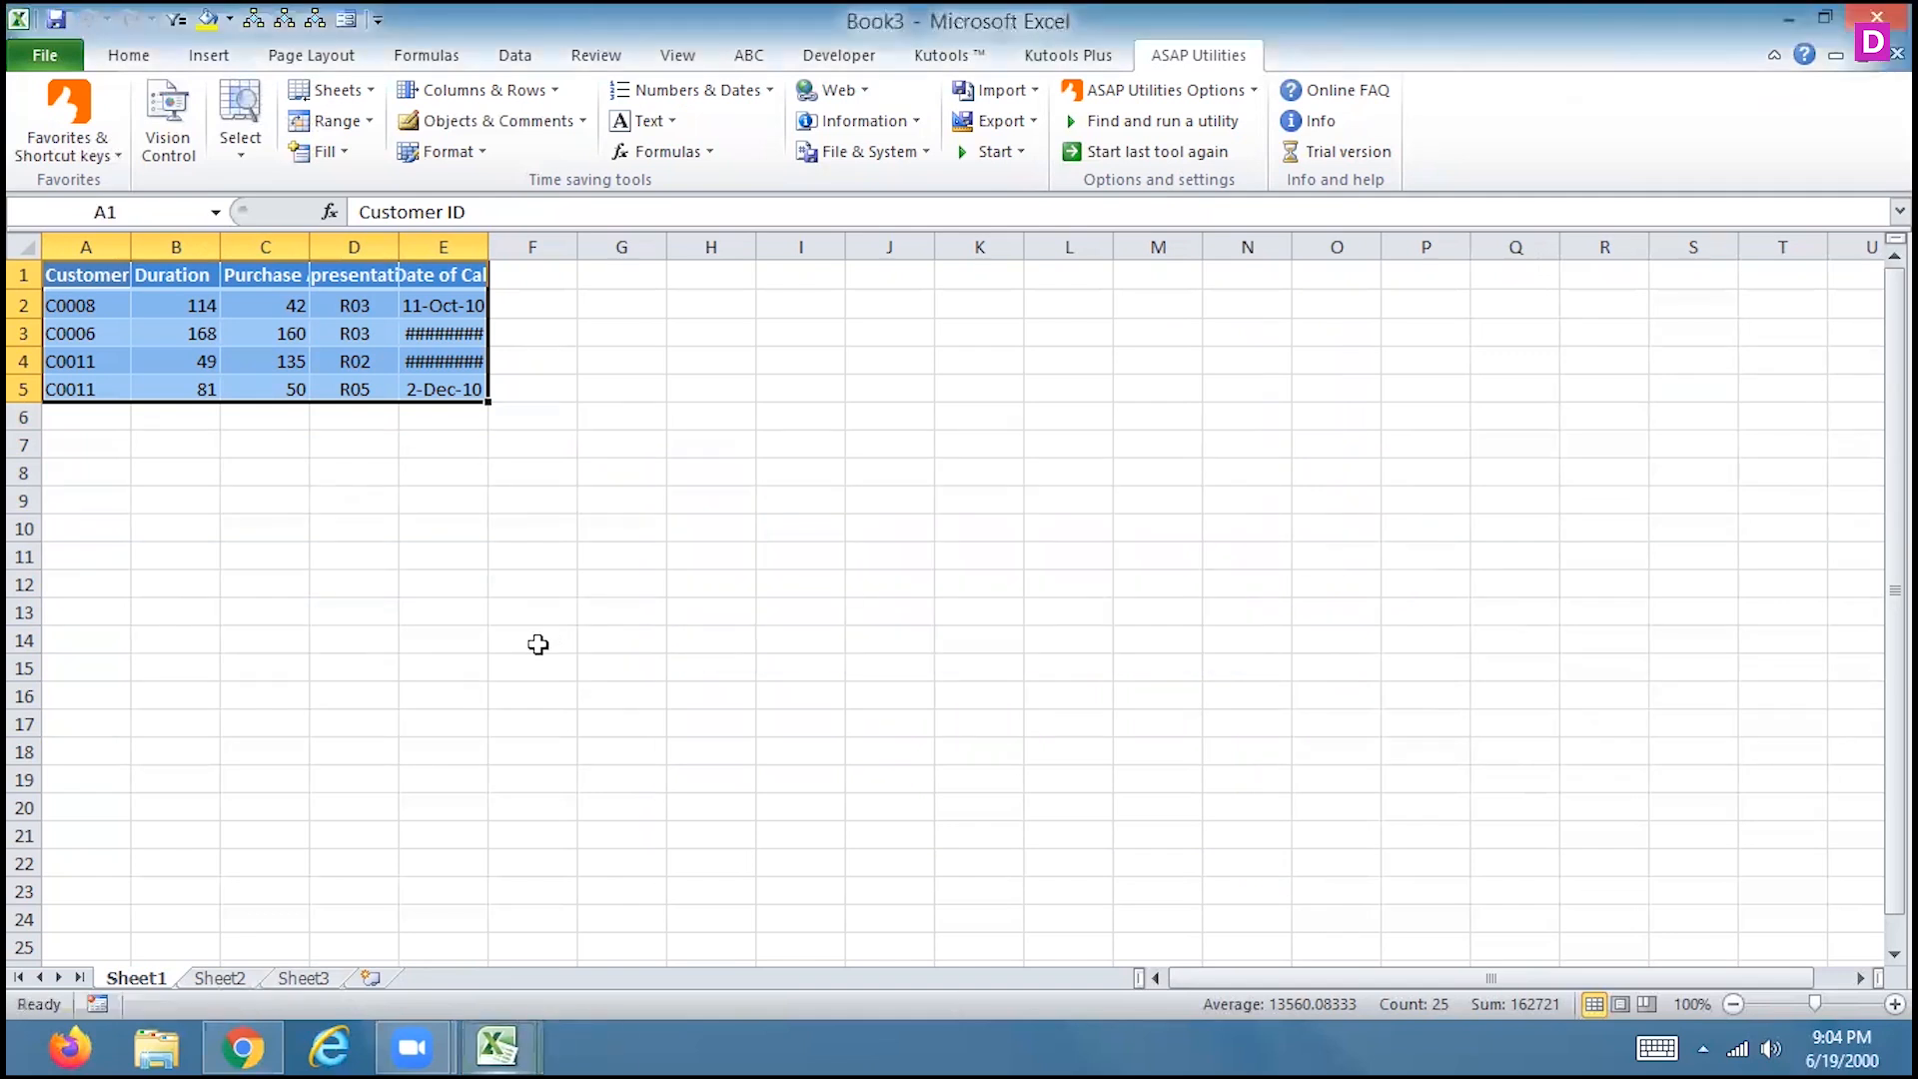
left_click(220, 978)
left_click(296, 977)
Open the exported Sheet1.xlsx from New Volume (G:) in File Explorer
left_click(137, 977)
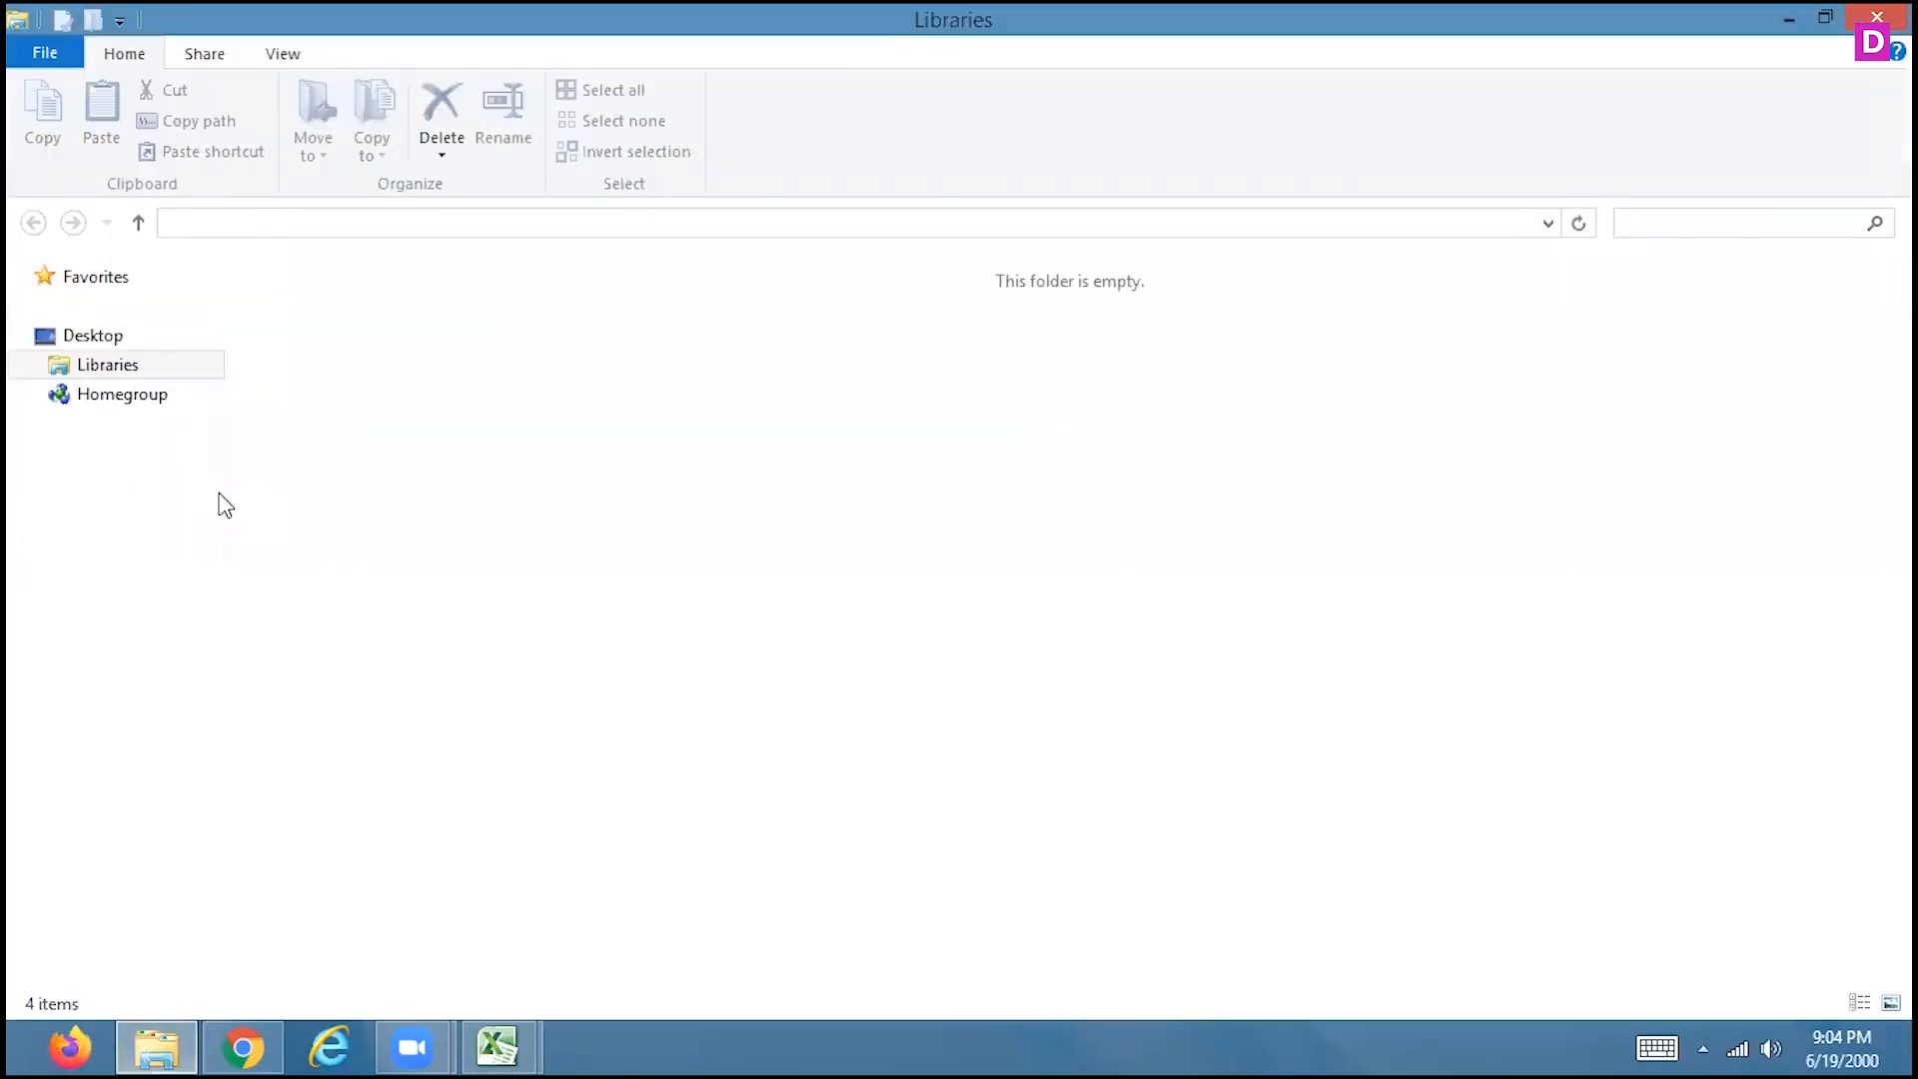
left_click_drag(210, 462, 231, 728)
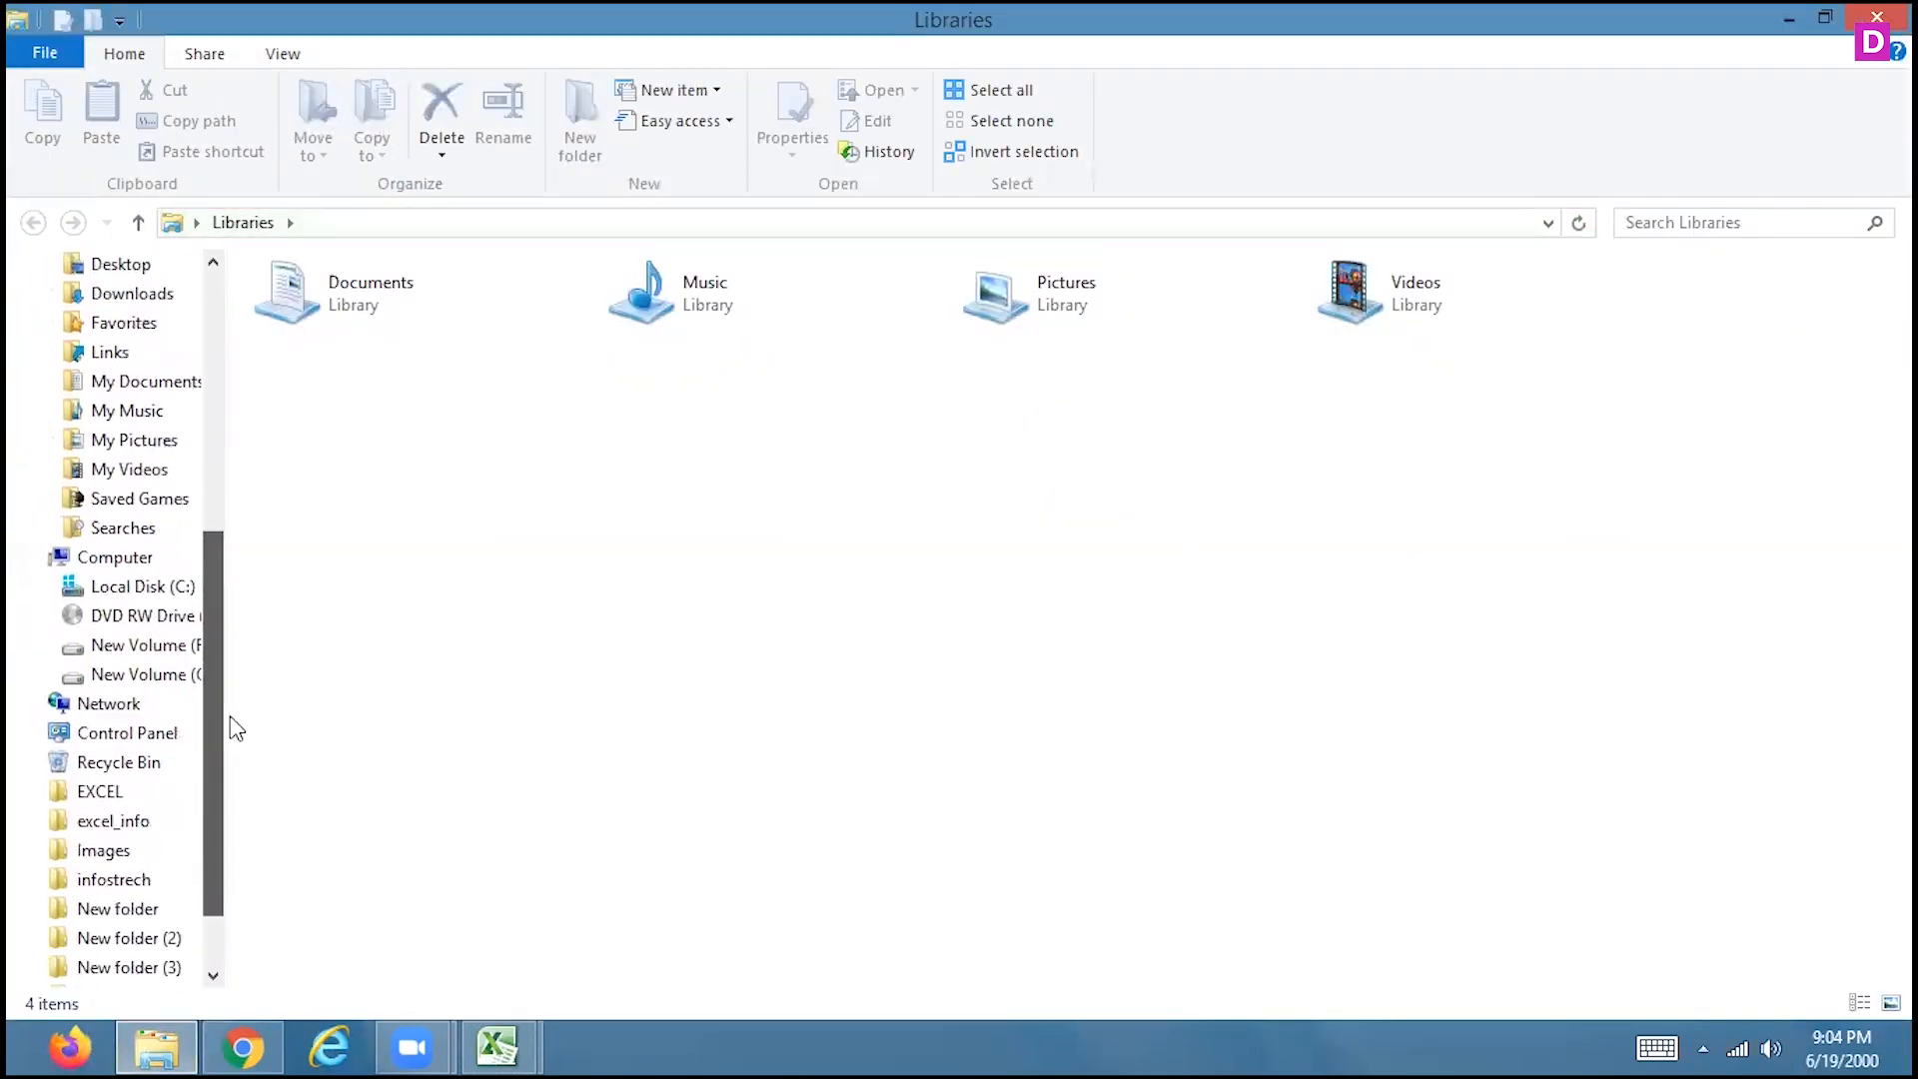
left_click(149, 675)
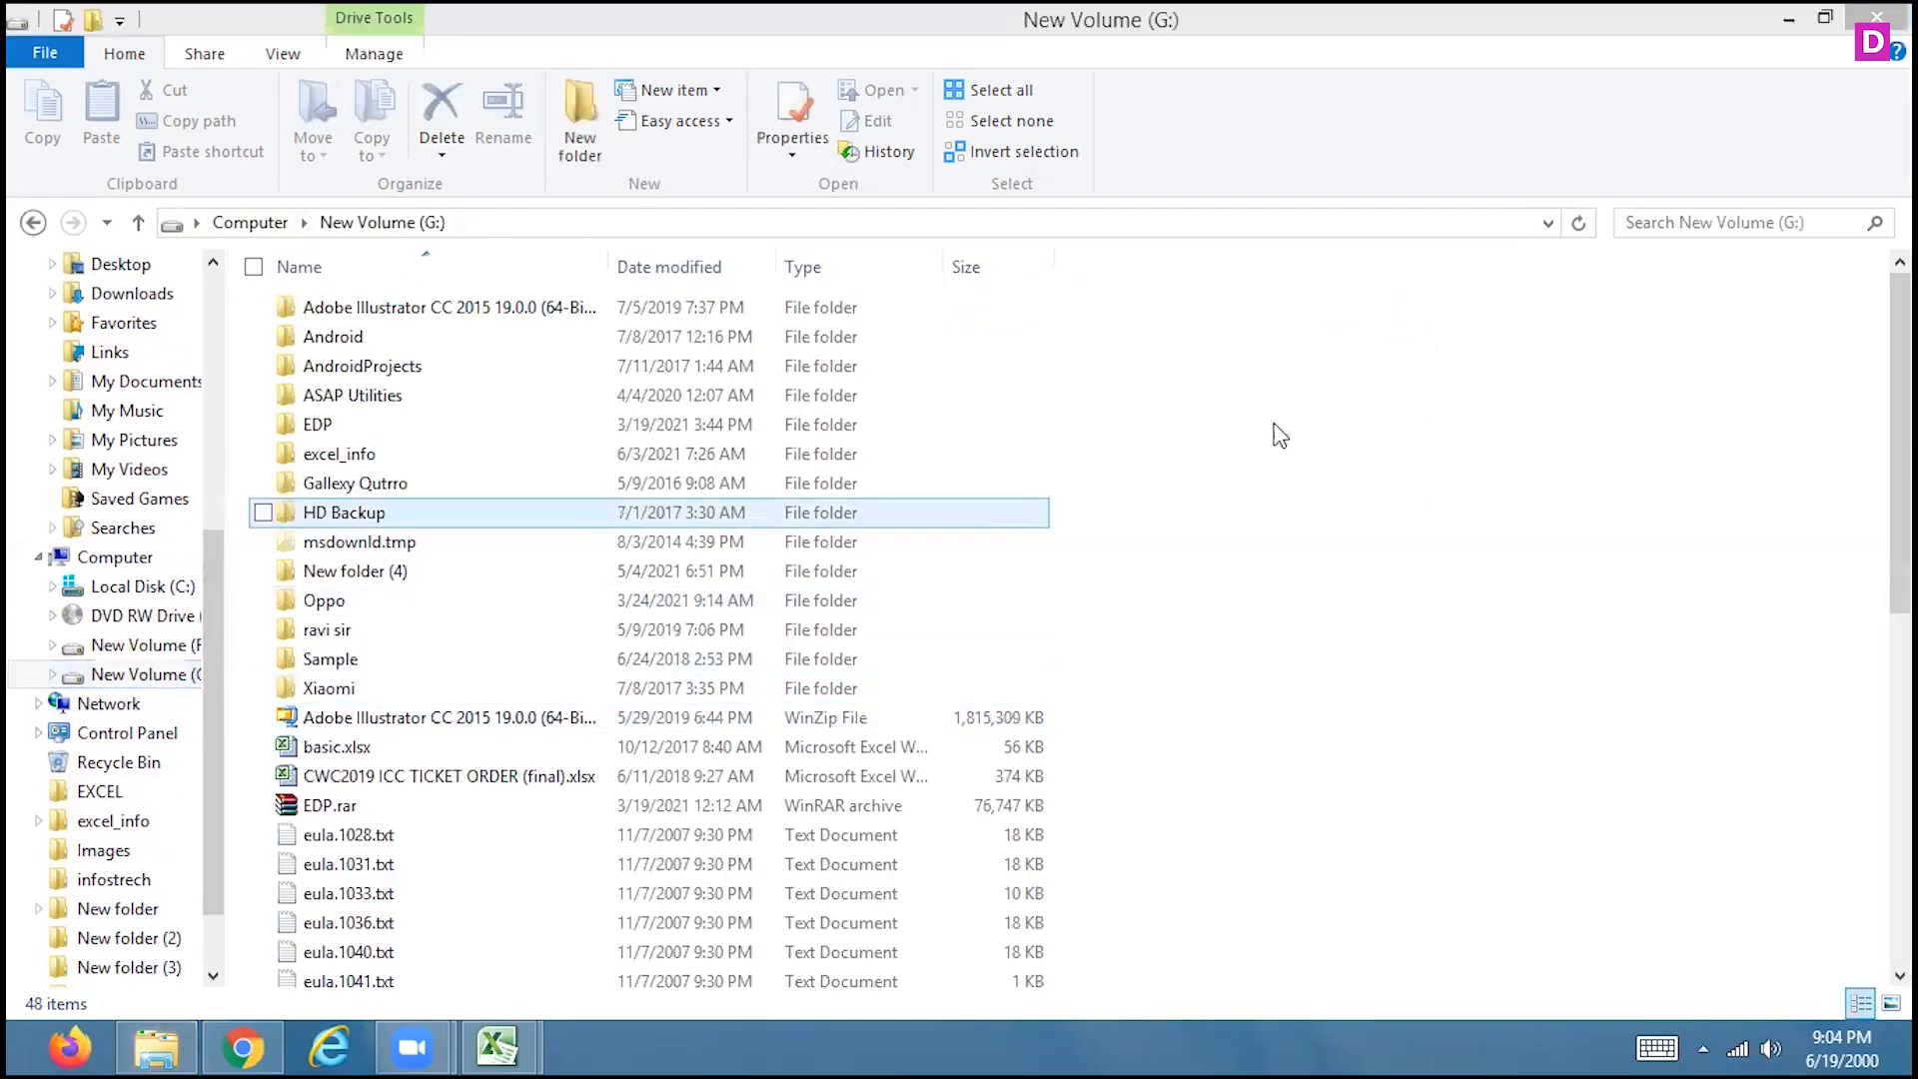
left_click_drag(1899, 440, 1899, 785)
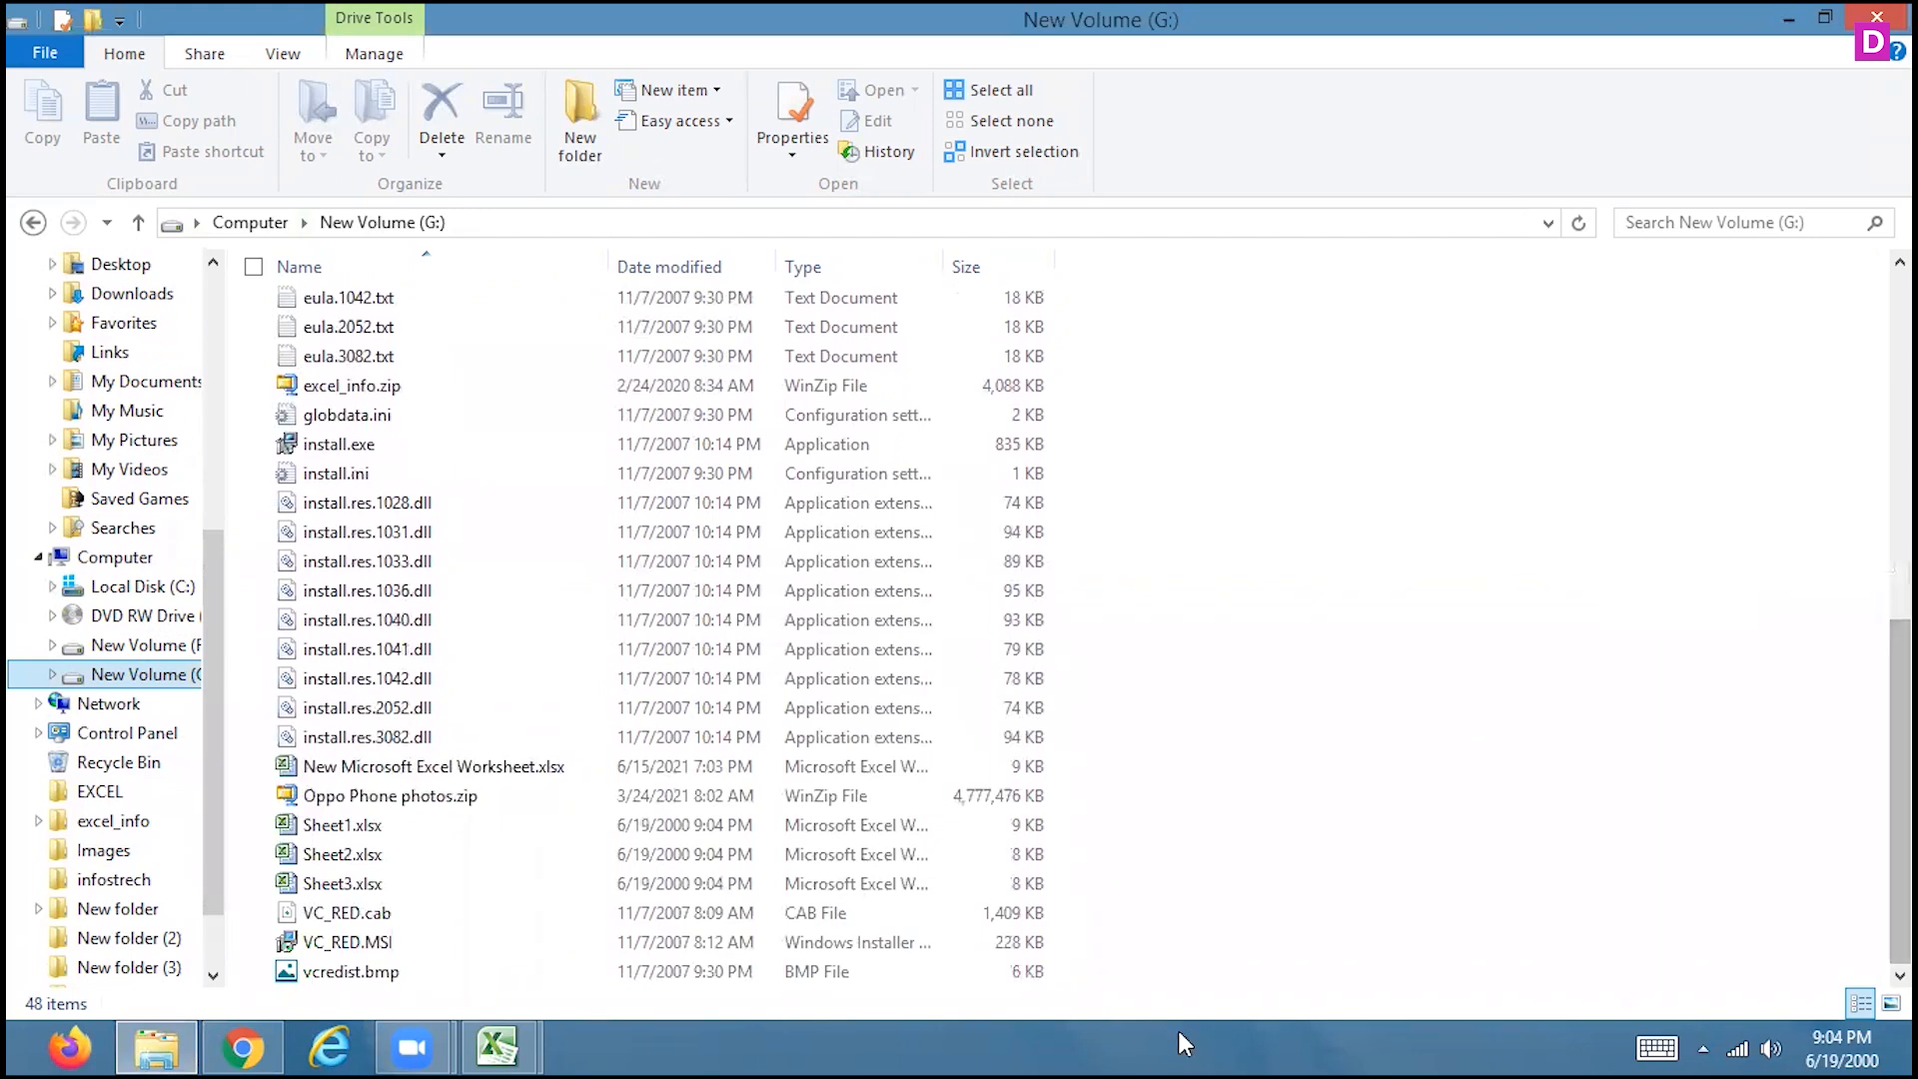
double_click(325, 827)
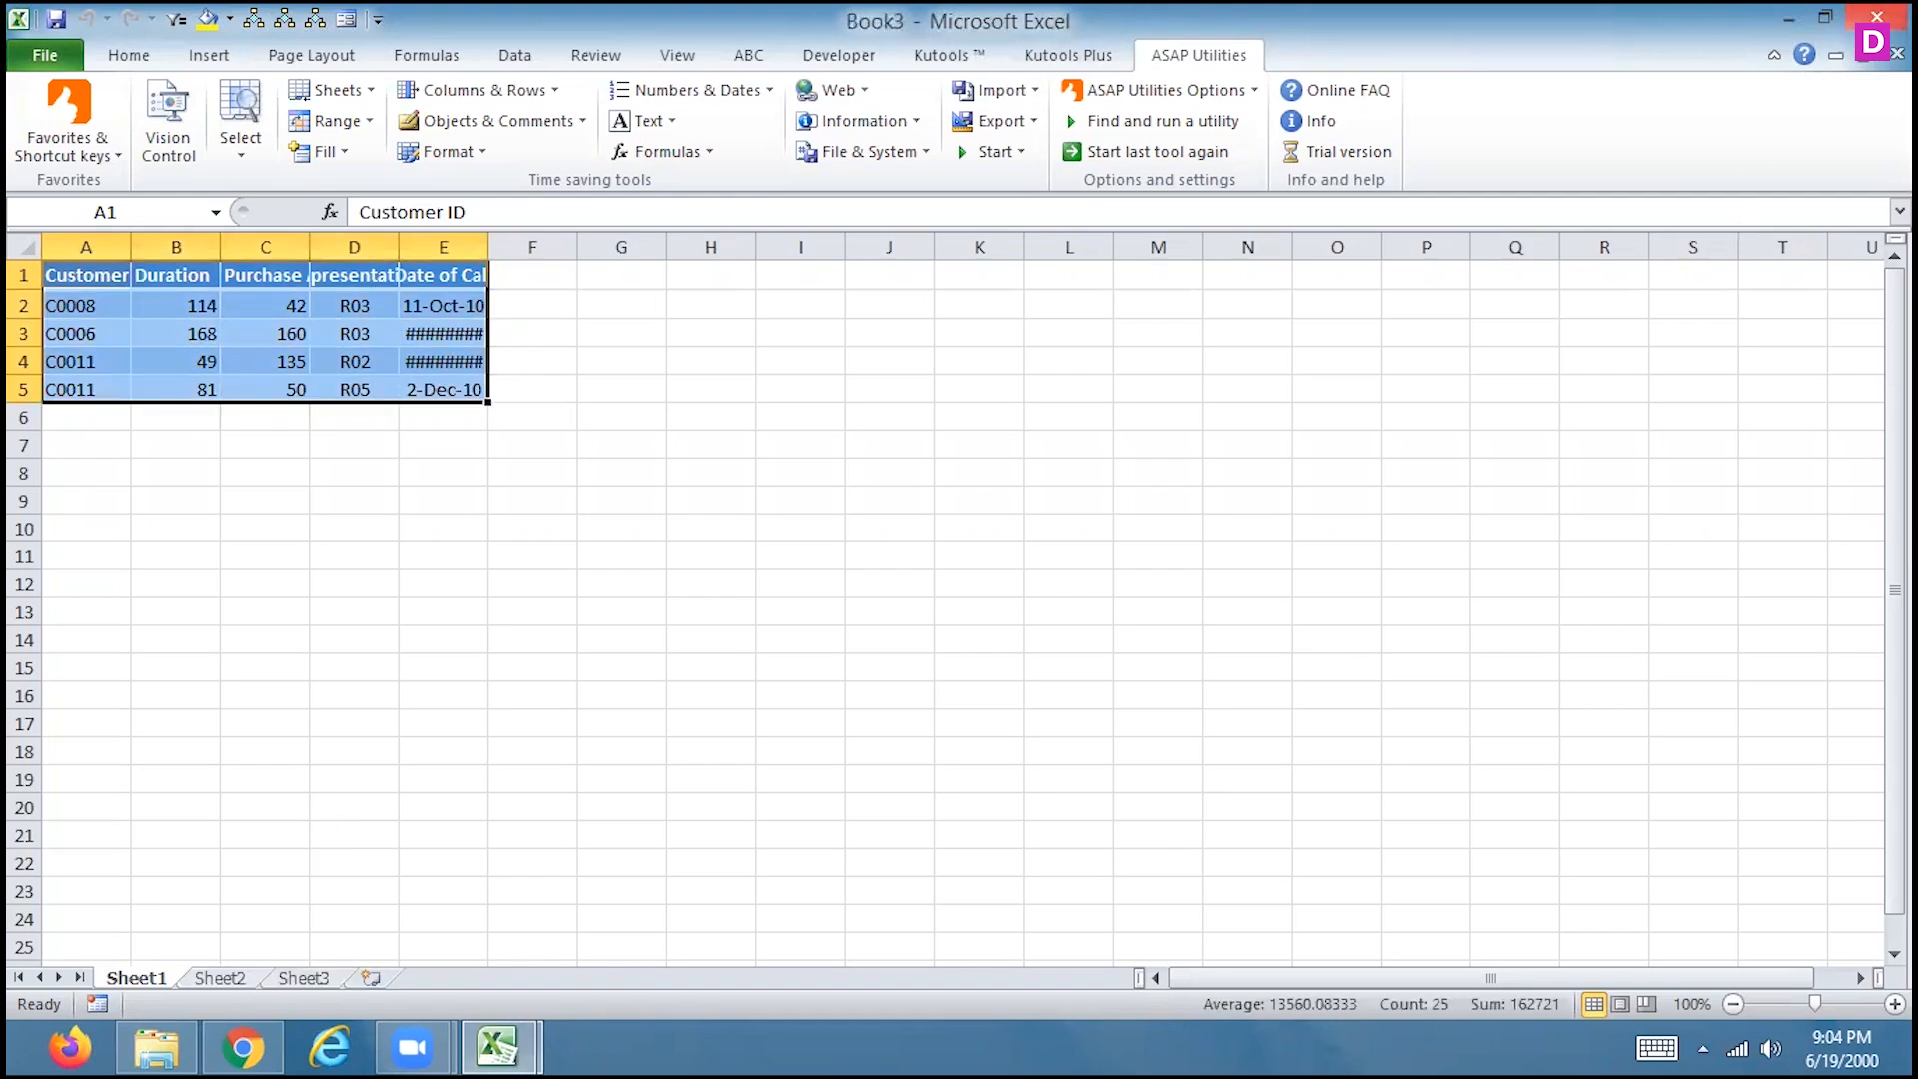
Close Book3 and choose Don't Save to discard its changes
left_click(1876, 16)
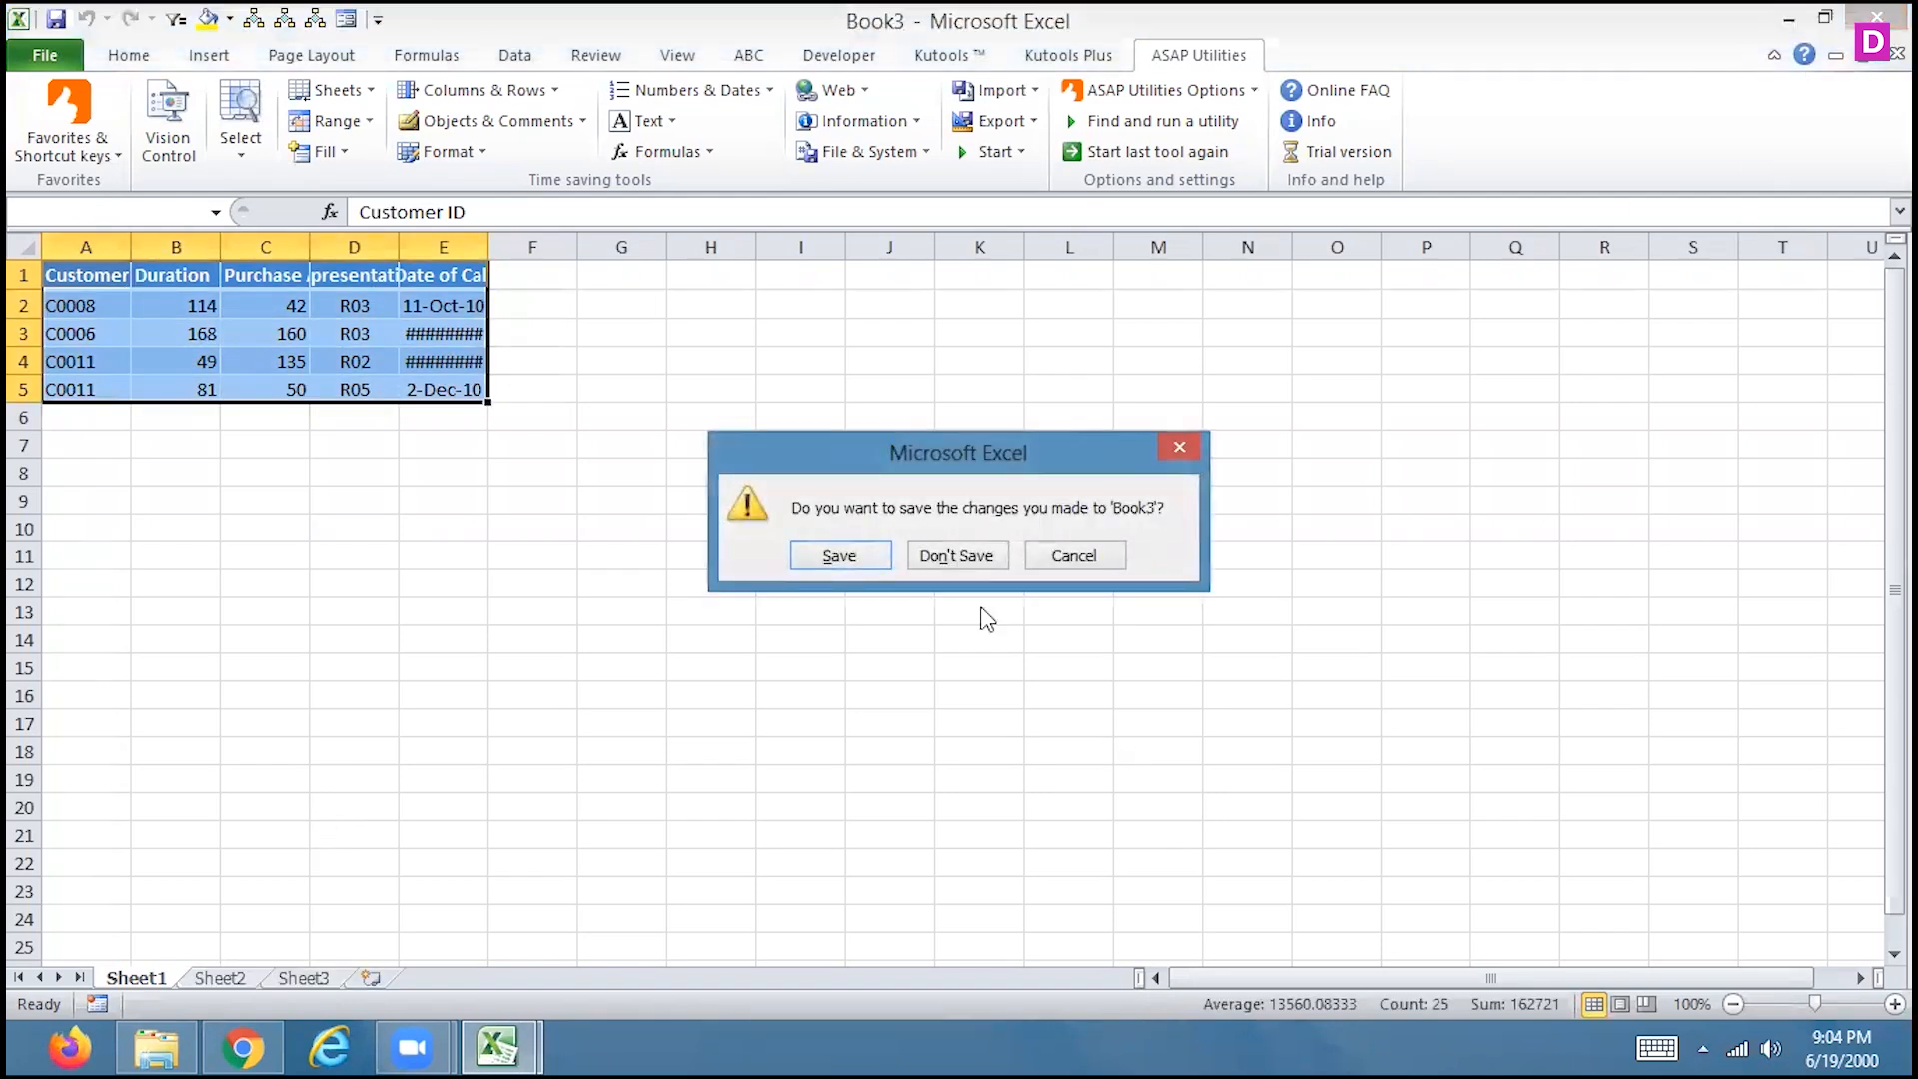
left_click(967, 555)
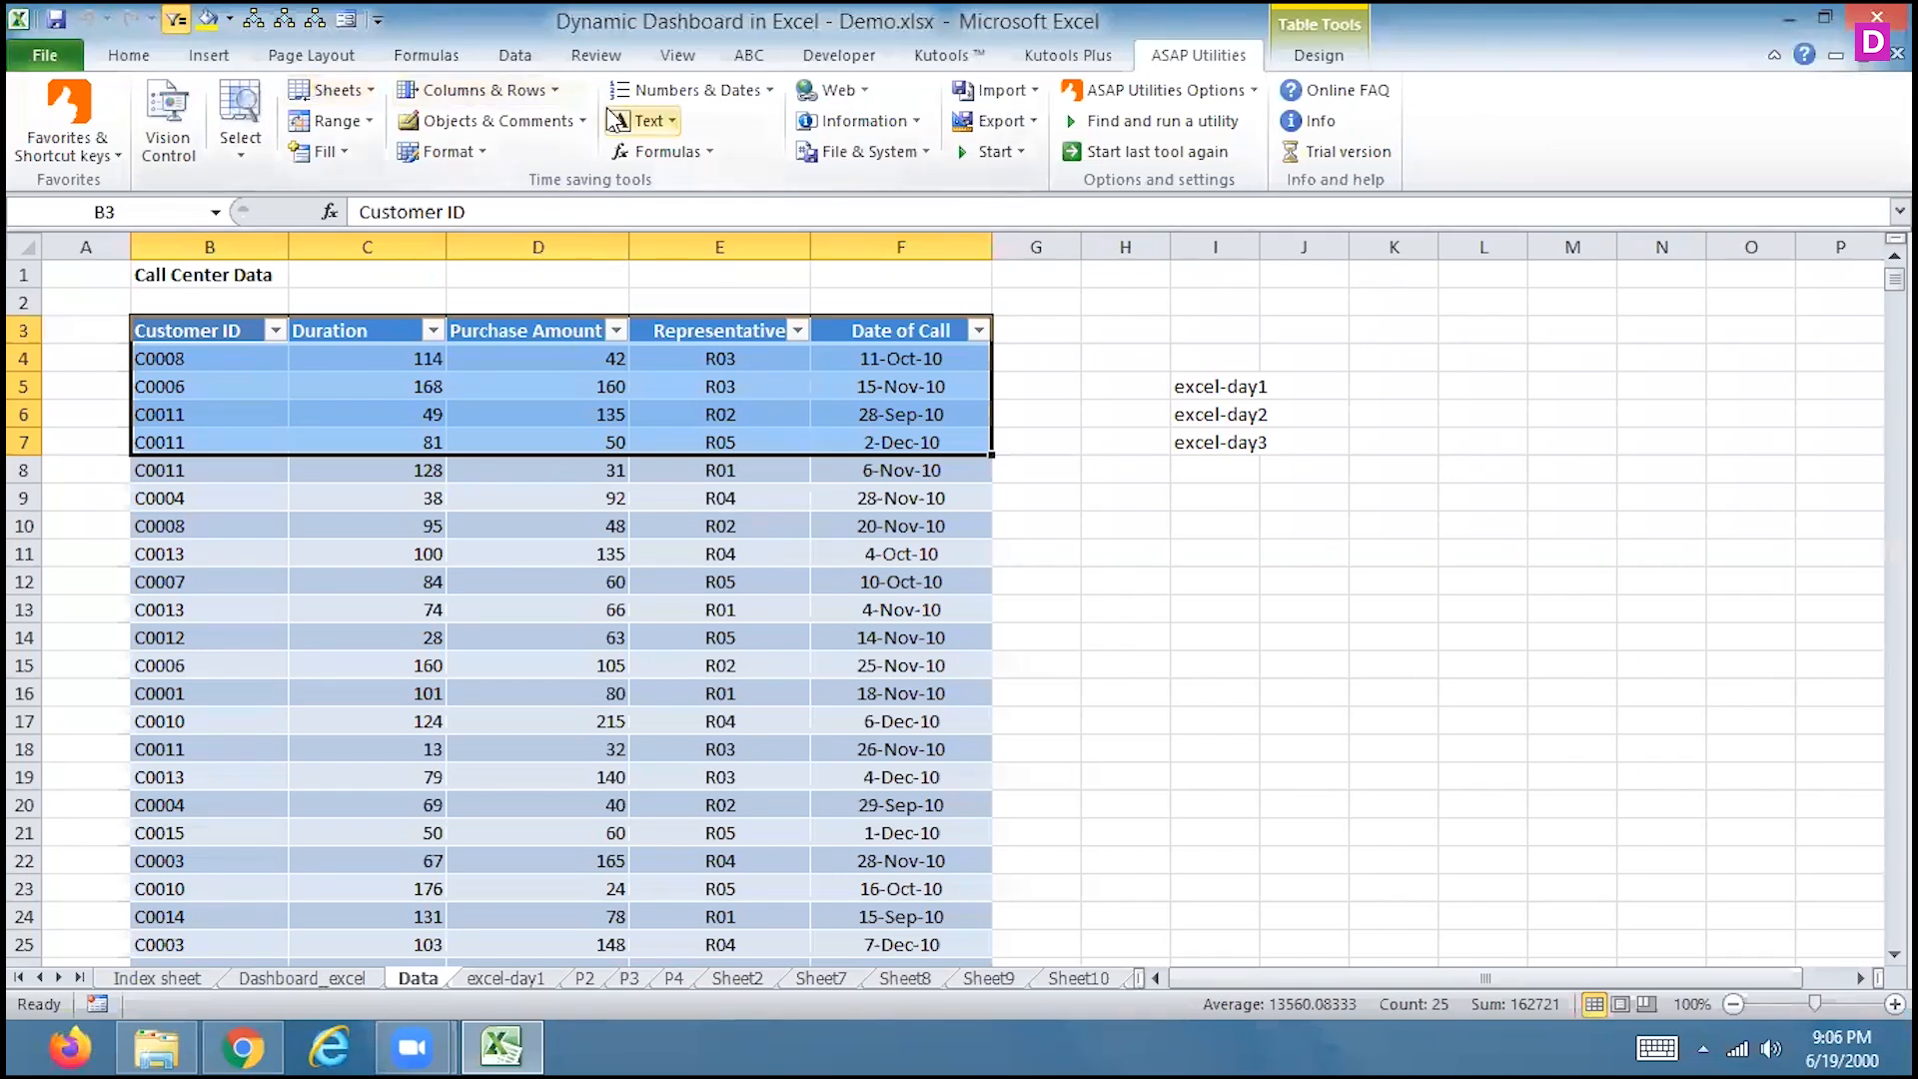
Run ASAP Utilities' '10. Remove all empty worksheets' on Demo.xlsx and confirm
left_click(333, 92)
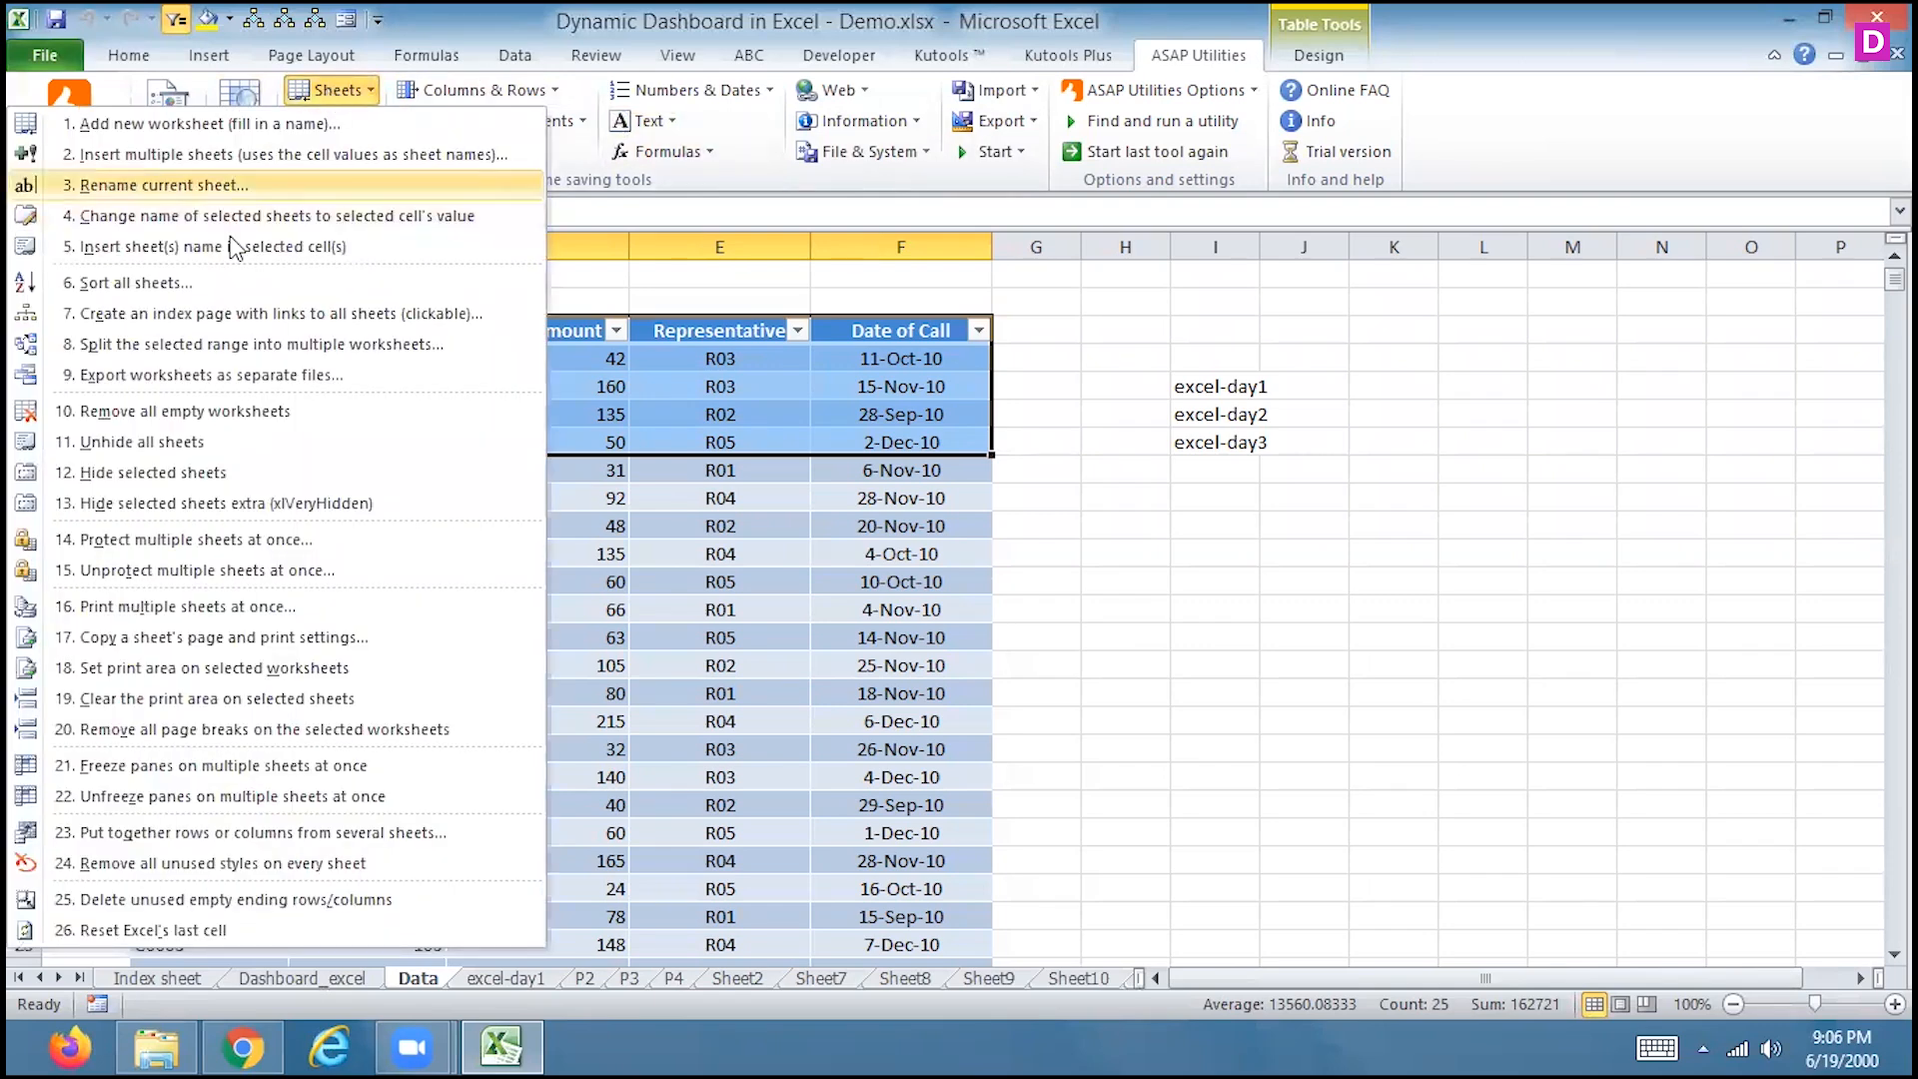
left_click(184, 411)
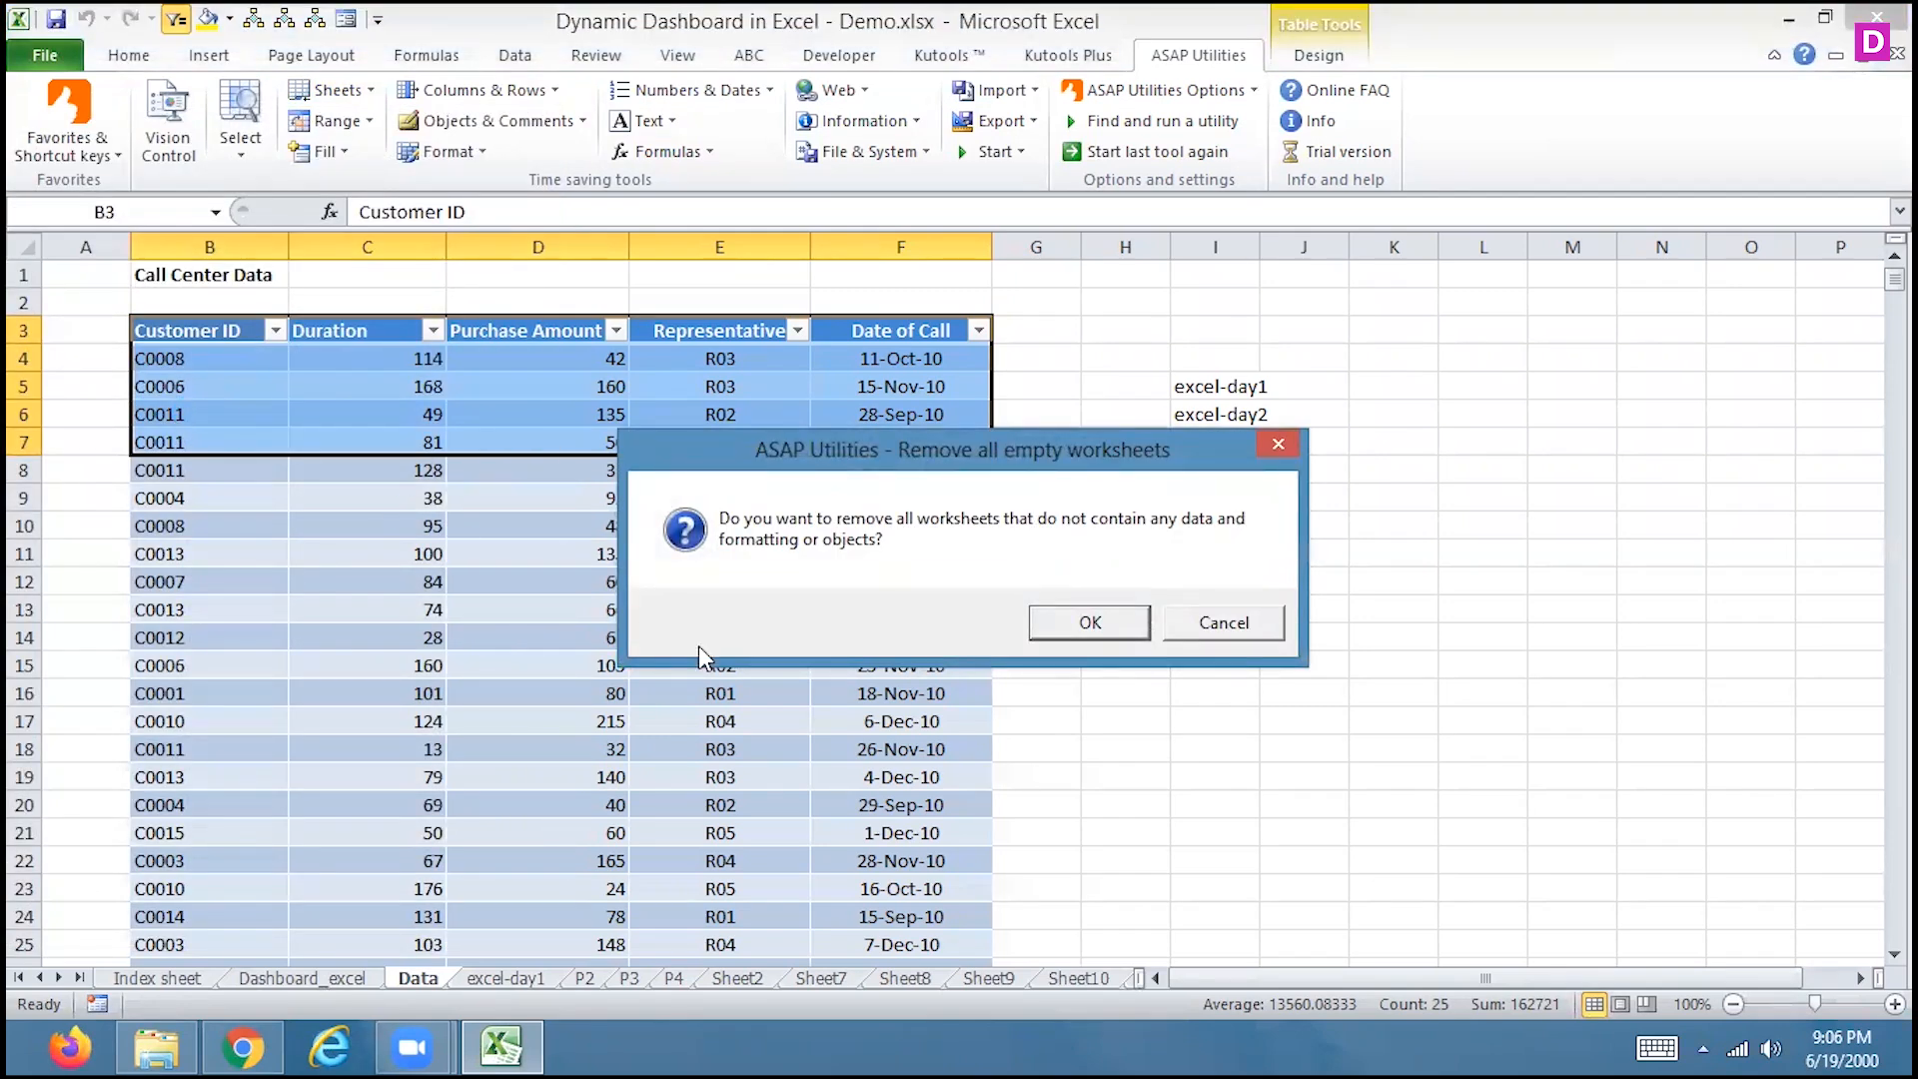
left_click(1073, 620)
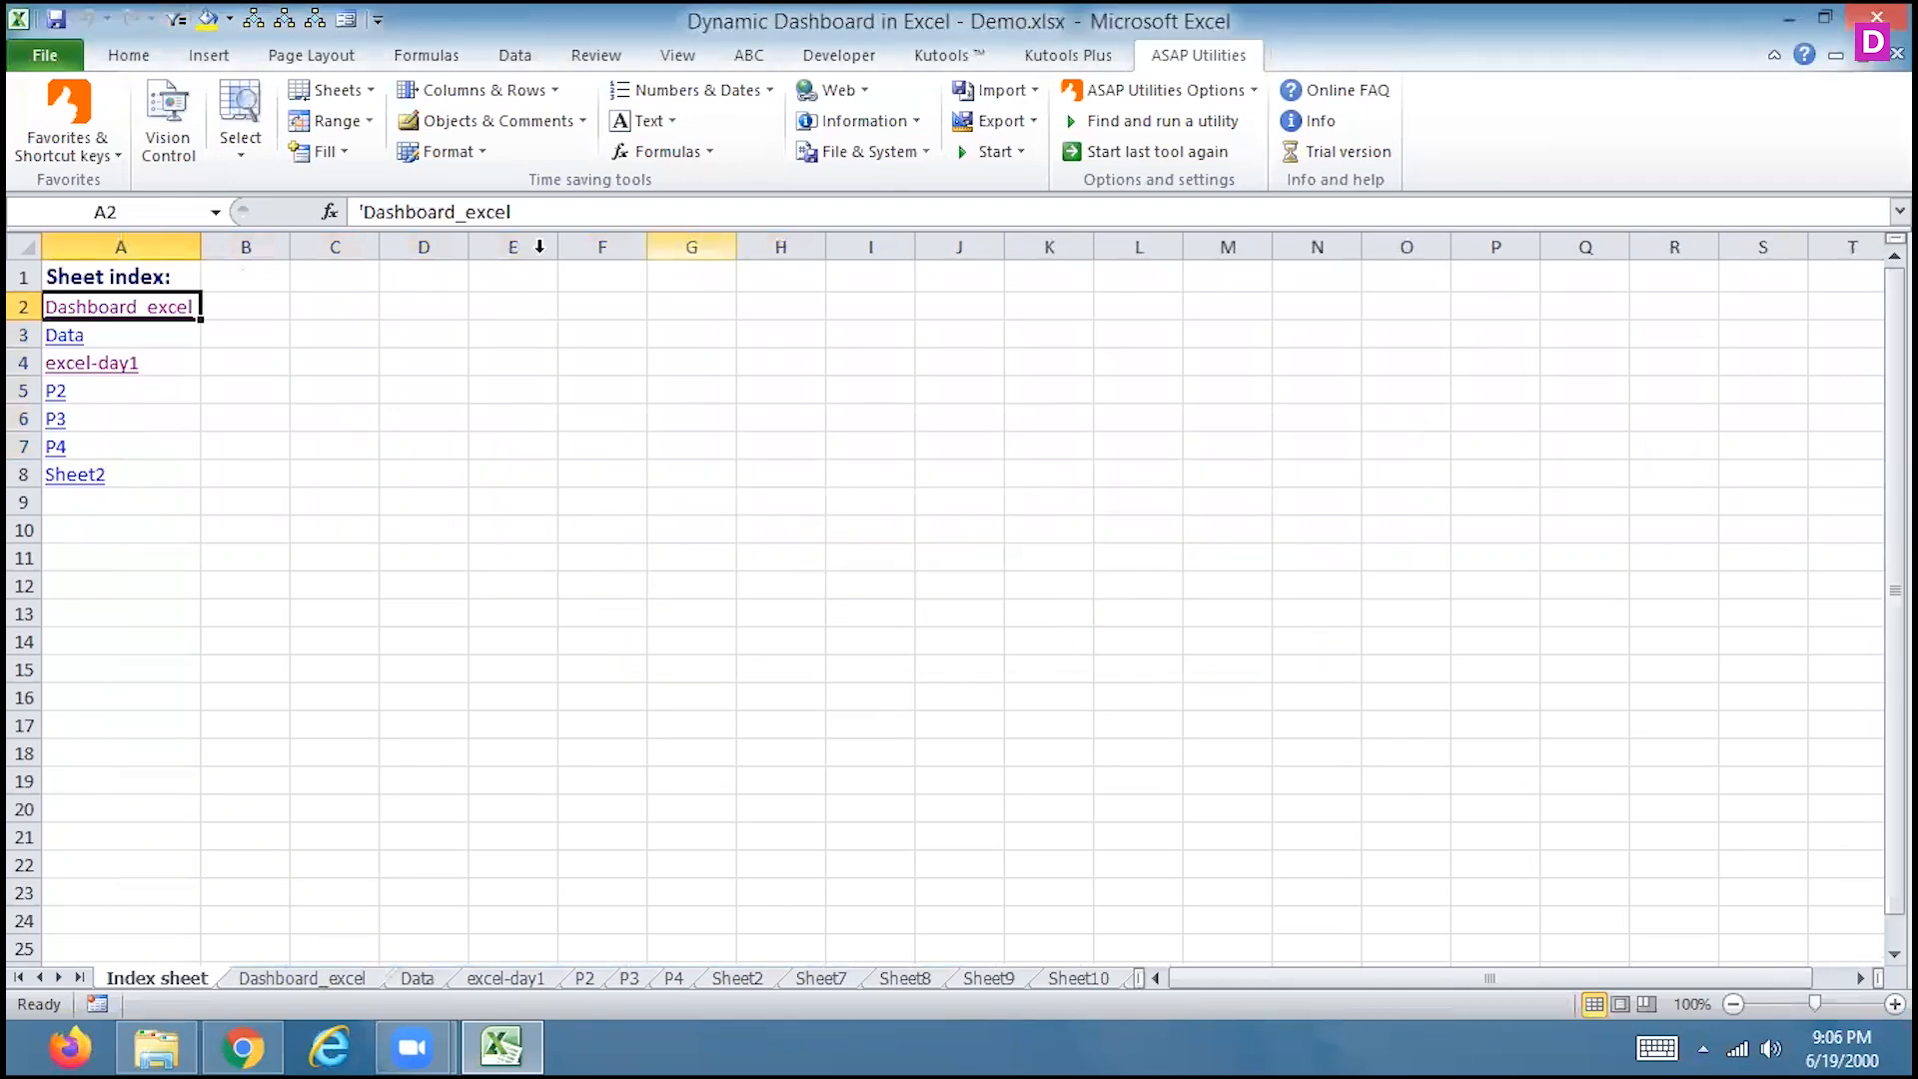
left_click(362, 100)
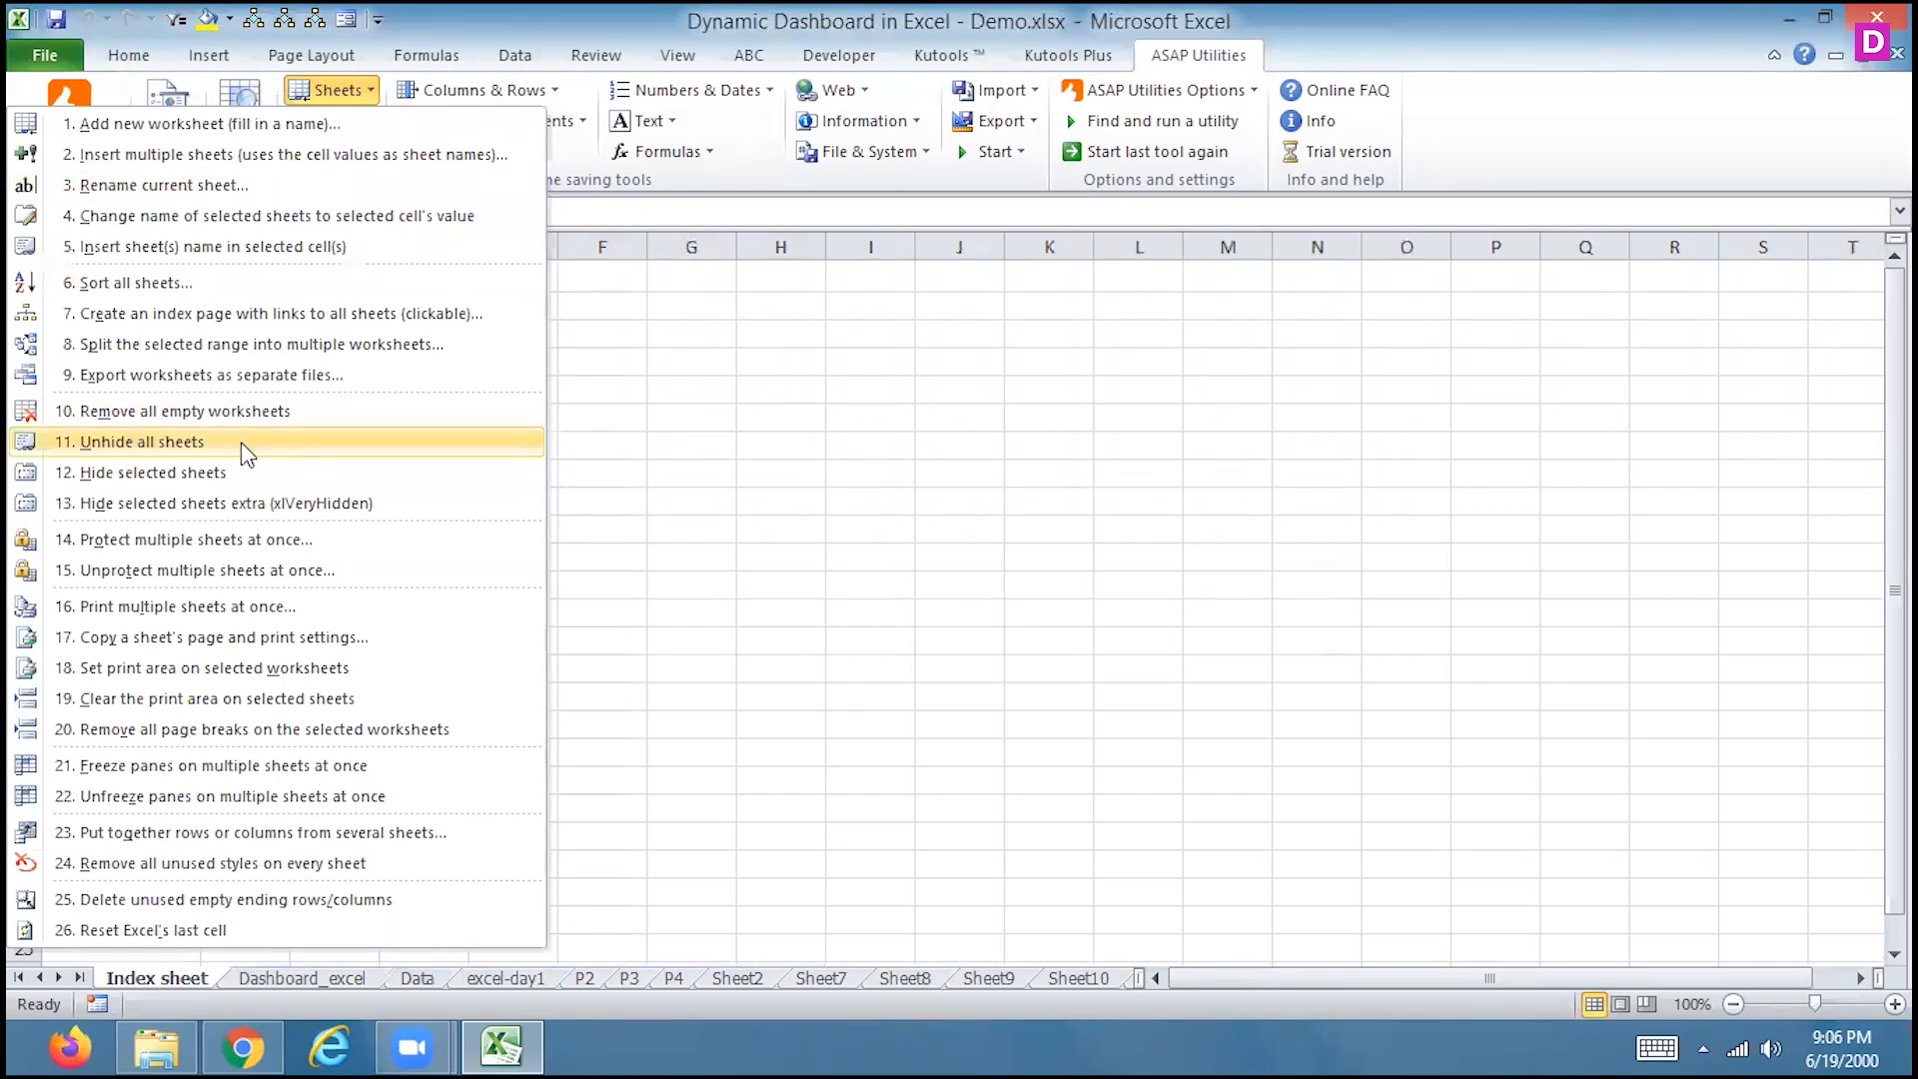
left_click(220, 473)
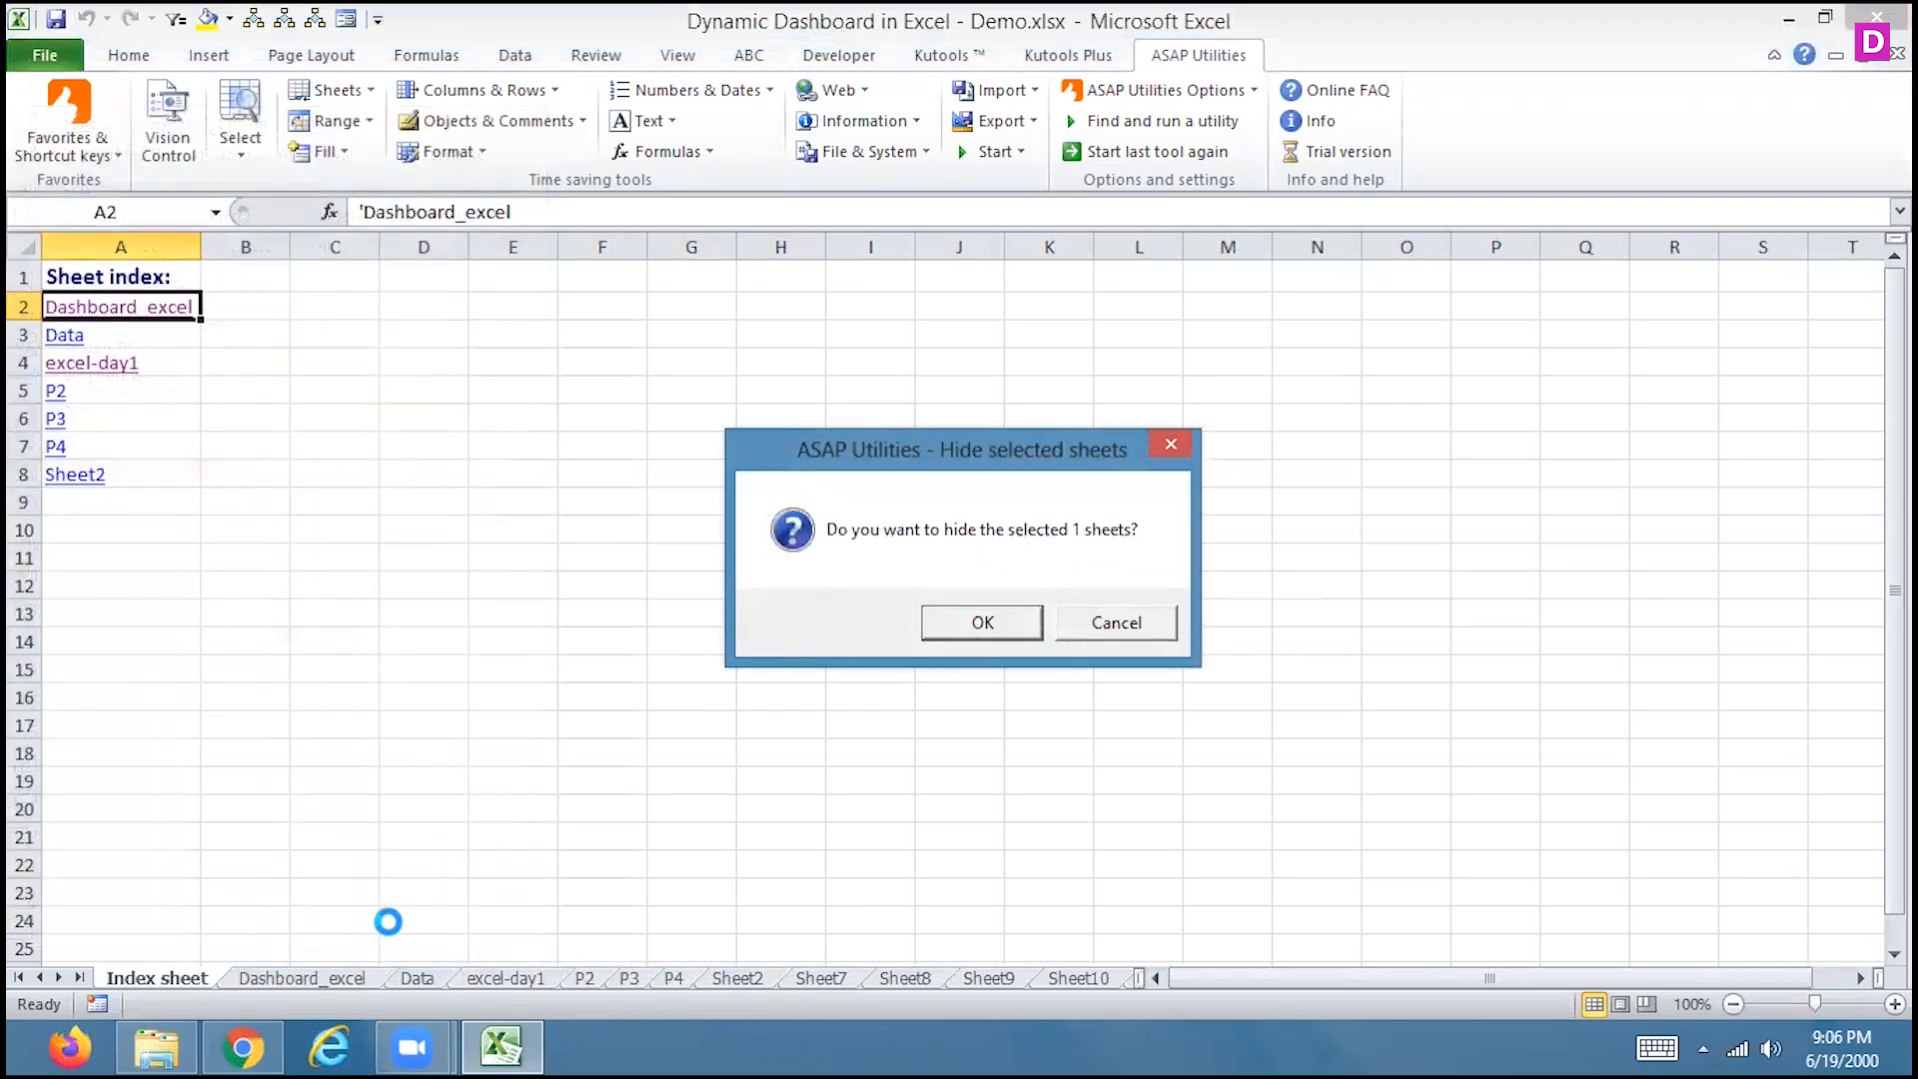
left_click(1112, 624)
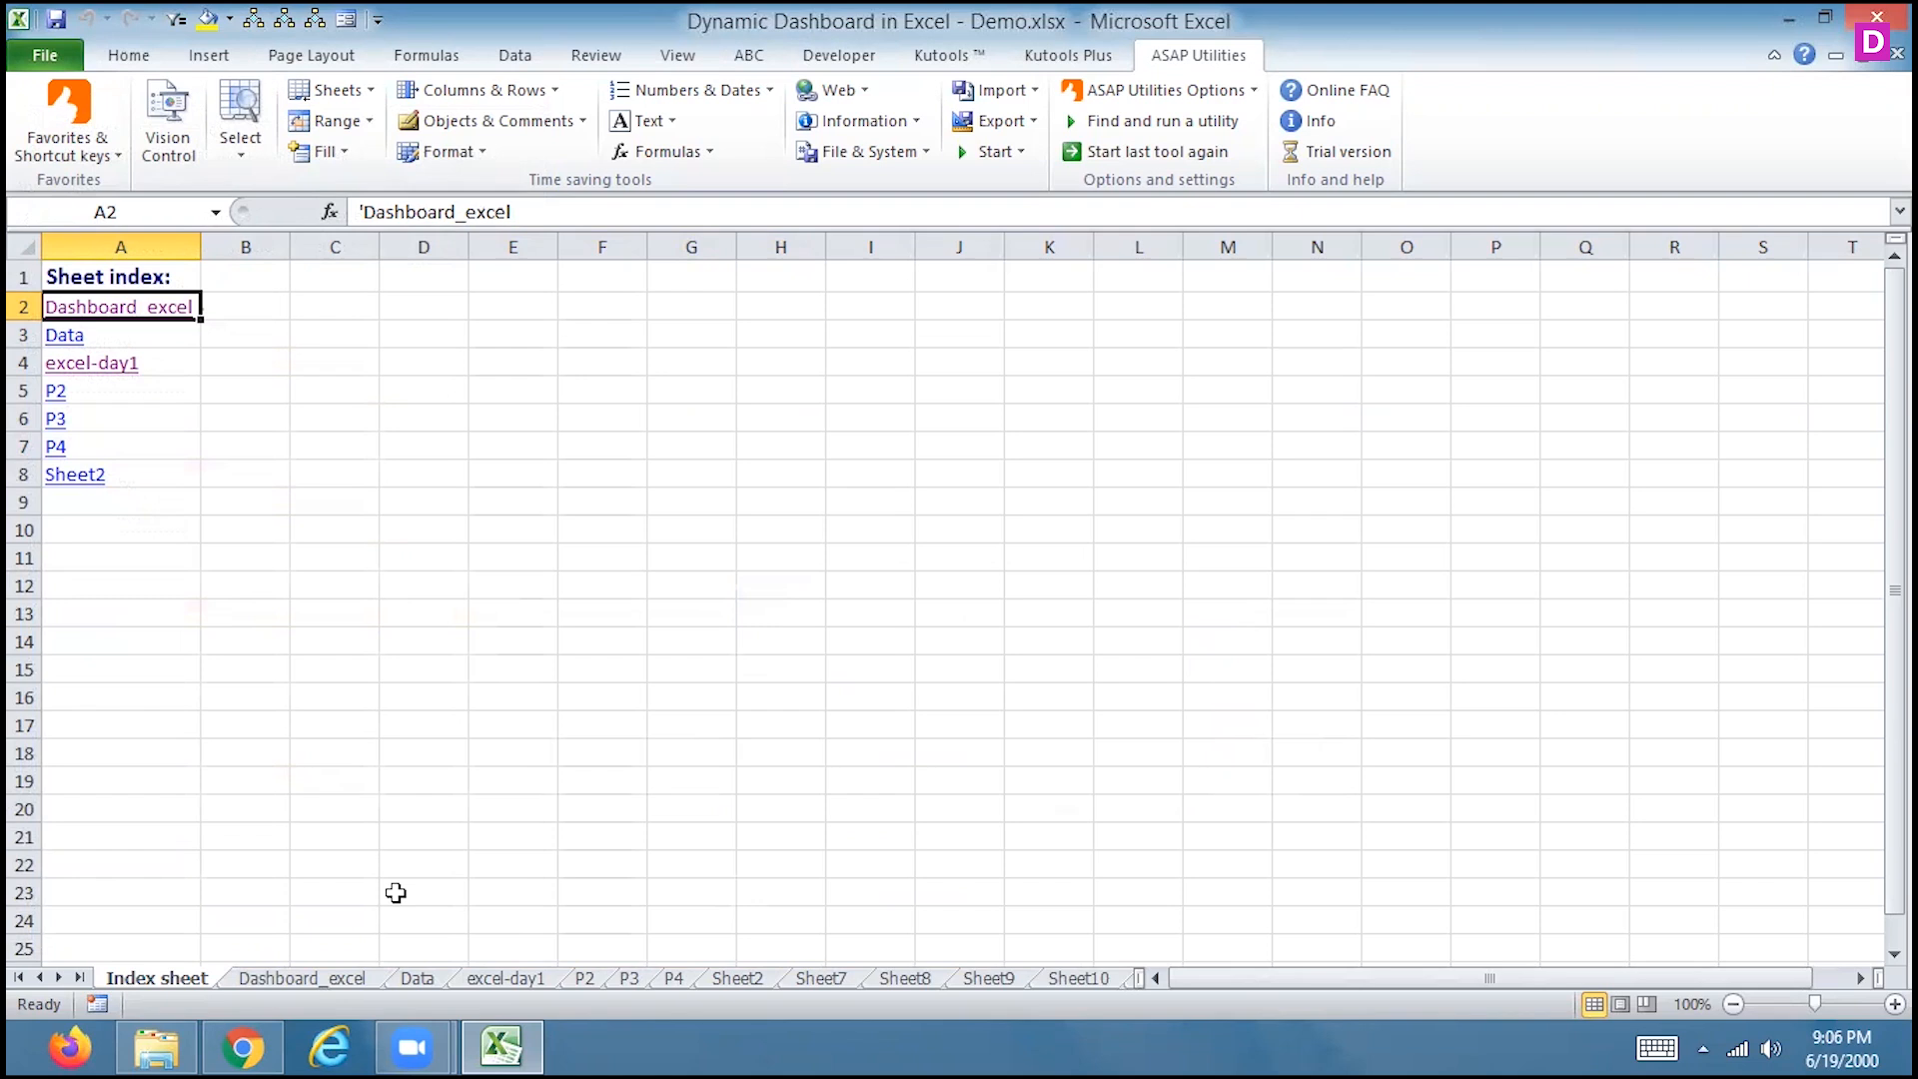
Group the Dashboard_excel through P4 tabs, leaving out Data, and hide them with '12. Hide selected sheets'
left_click(333, 980)
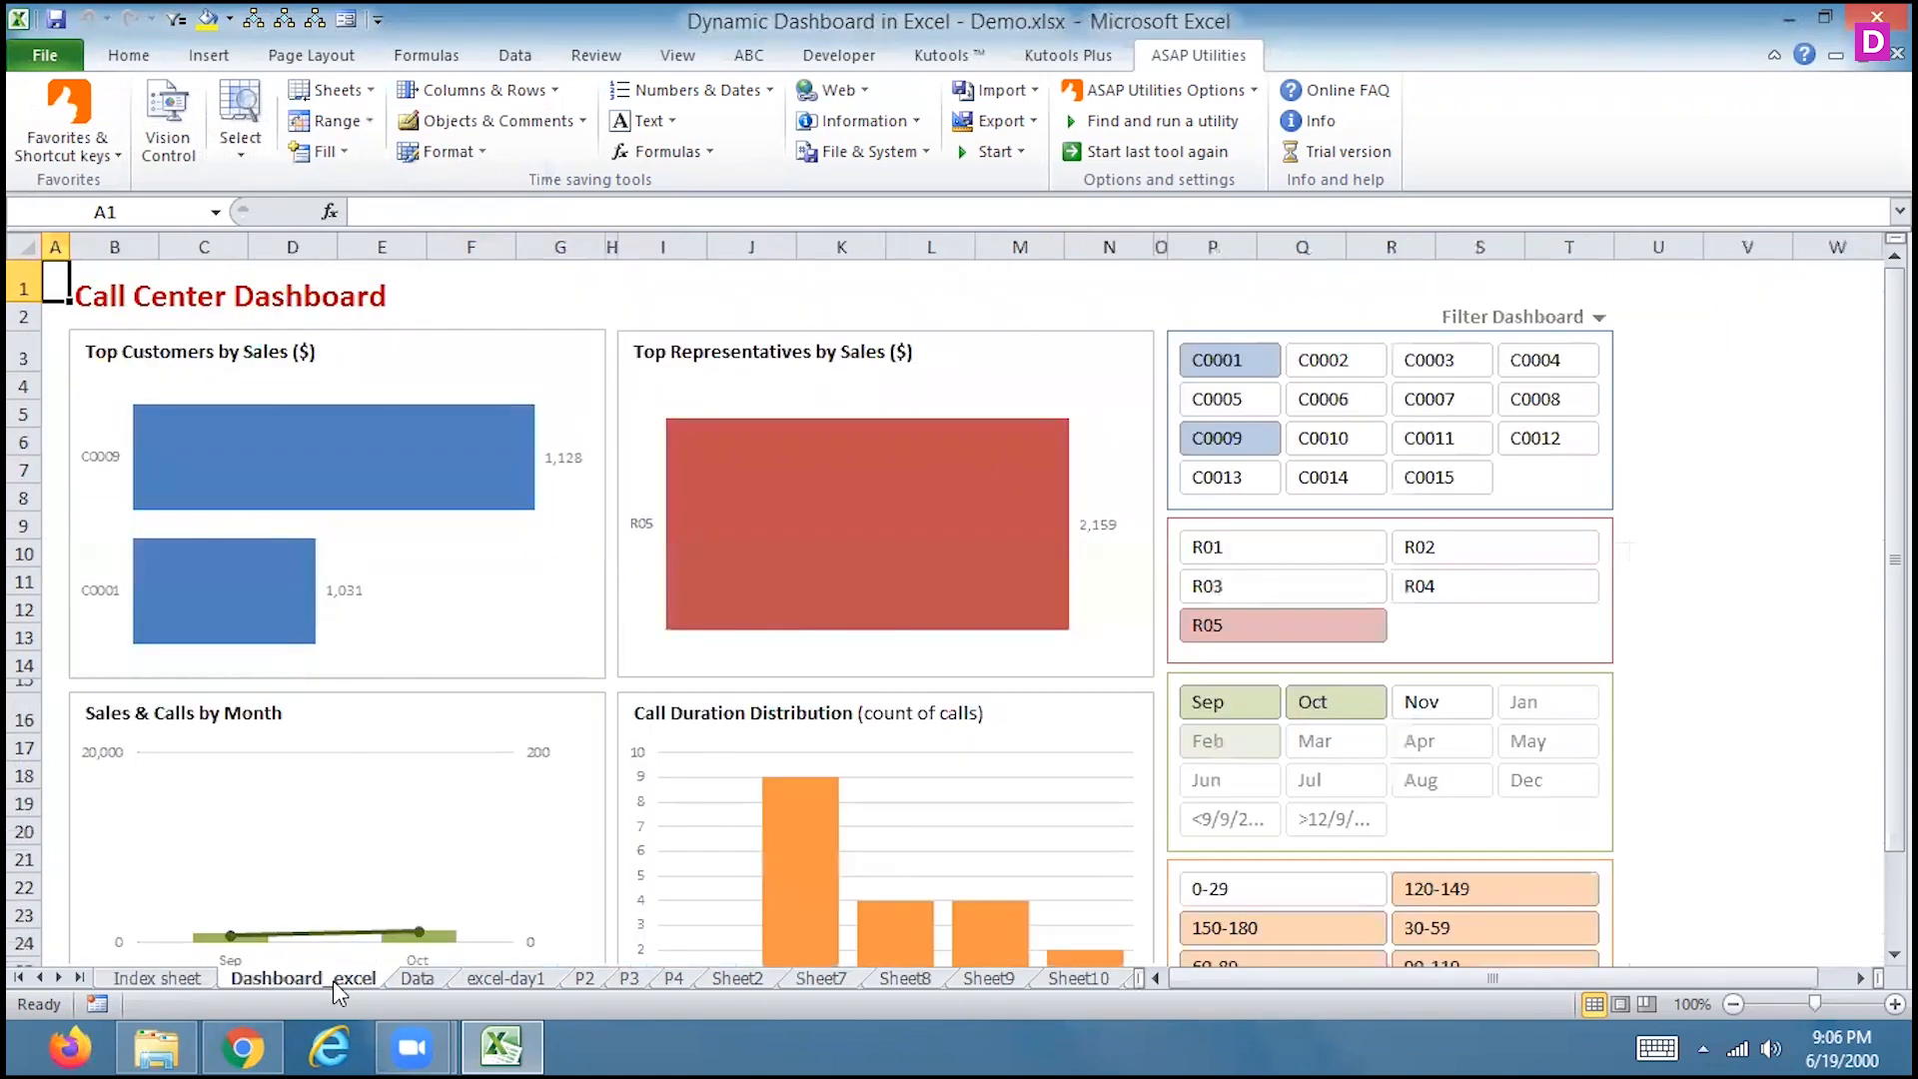
left_click(427, 978, "ctrl")
left_click(428, 979, "ctrl")
left_click(520, 979, "ctrl")
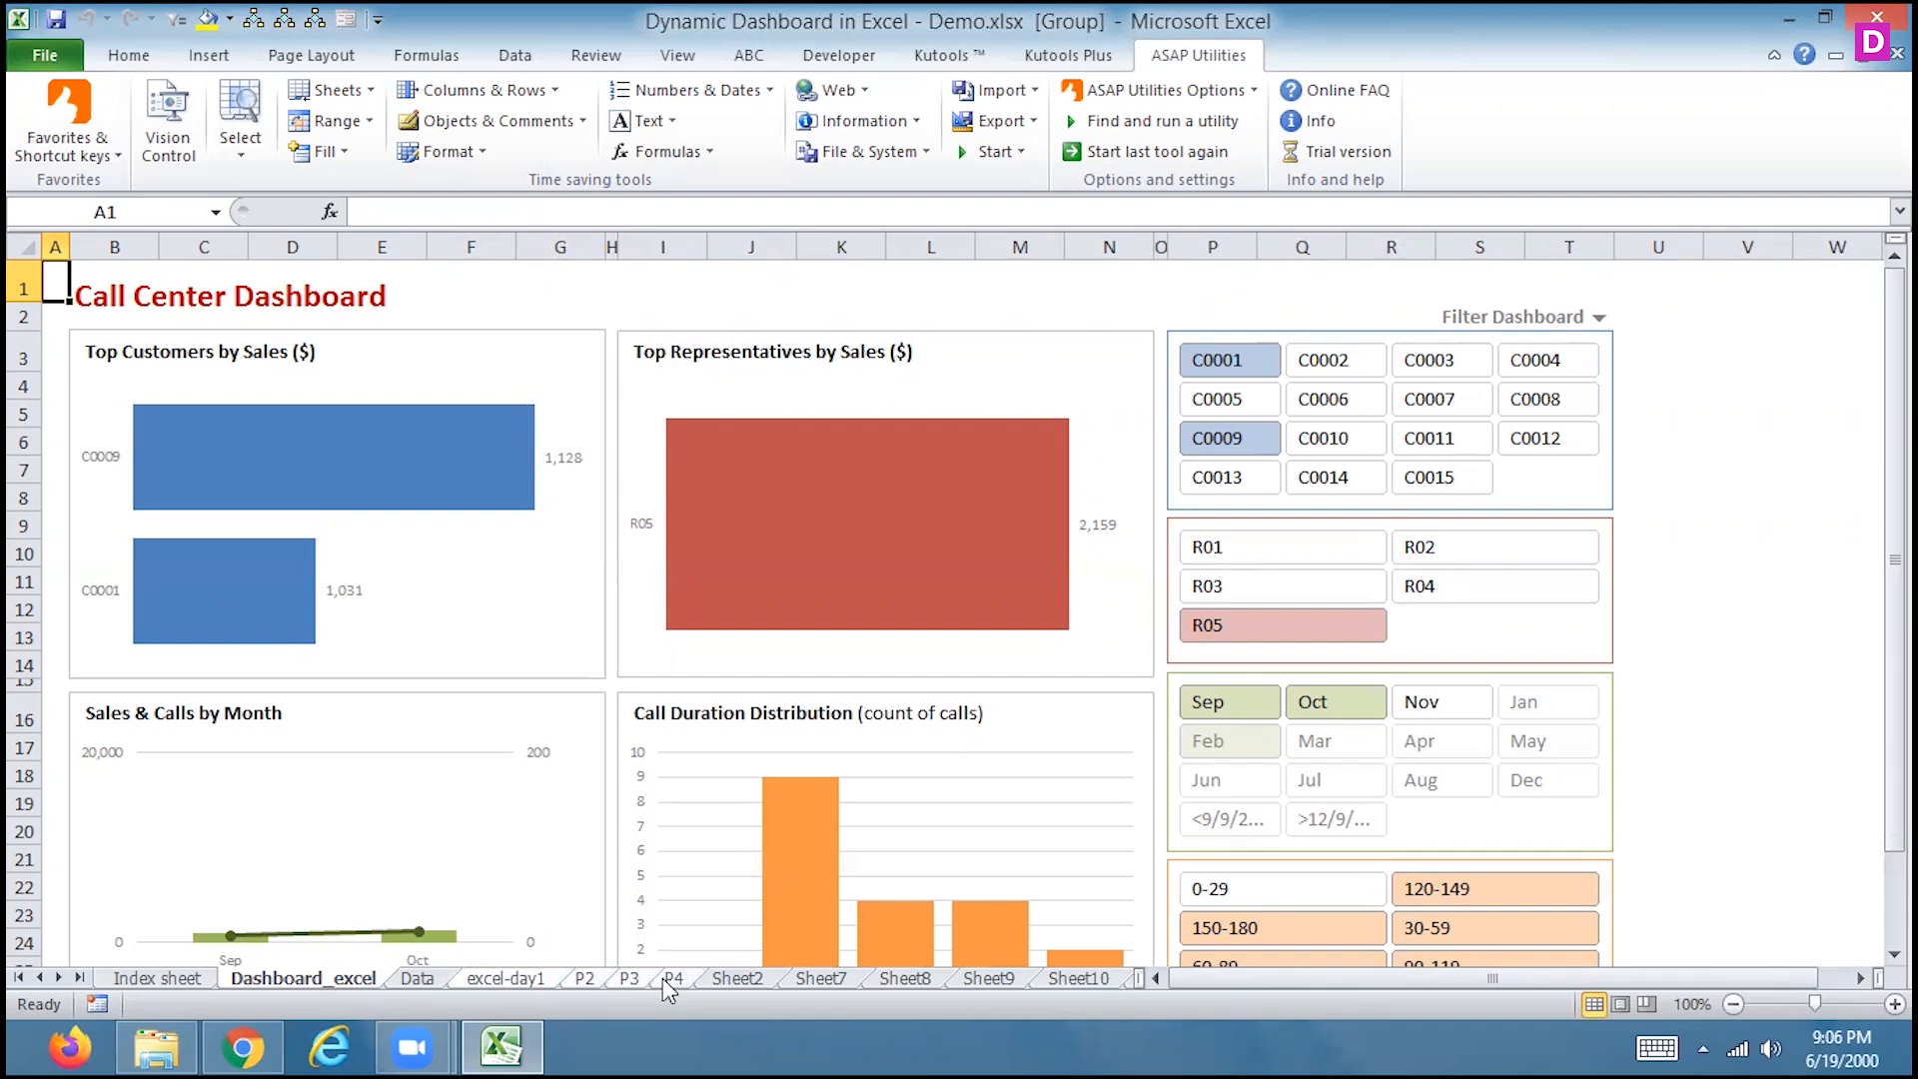
left_click(367, 92)
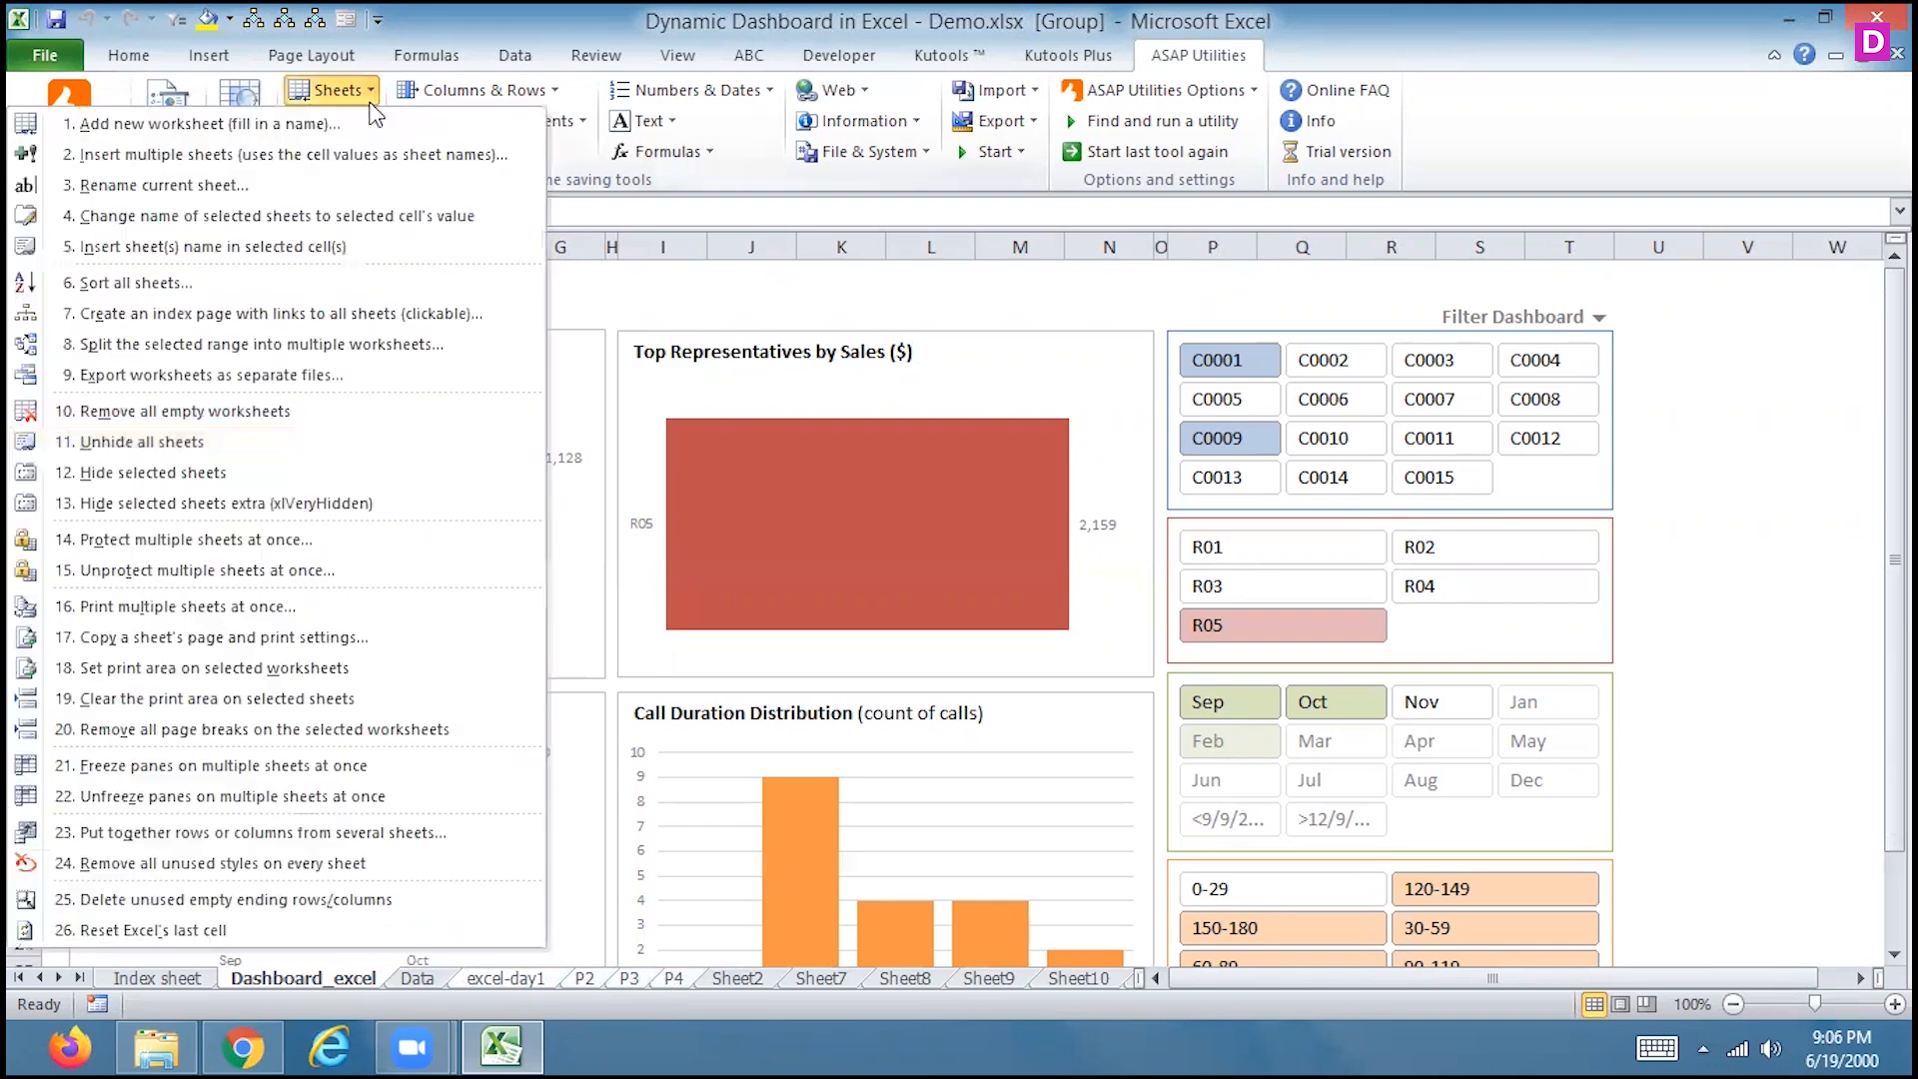
left_click(236, 471)
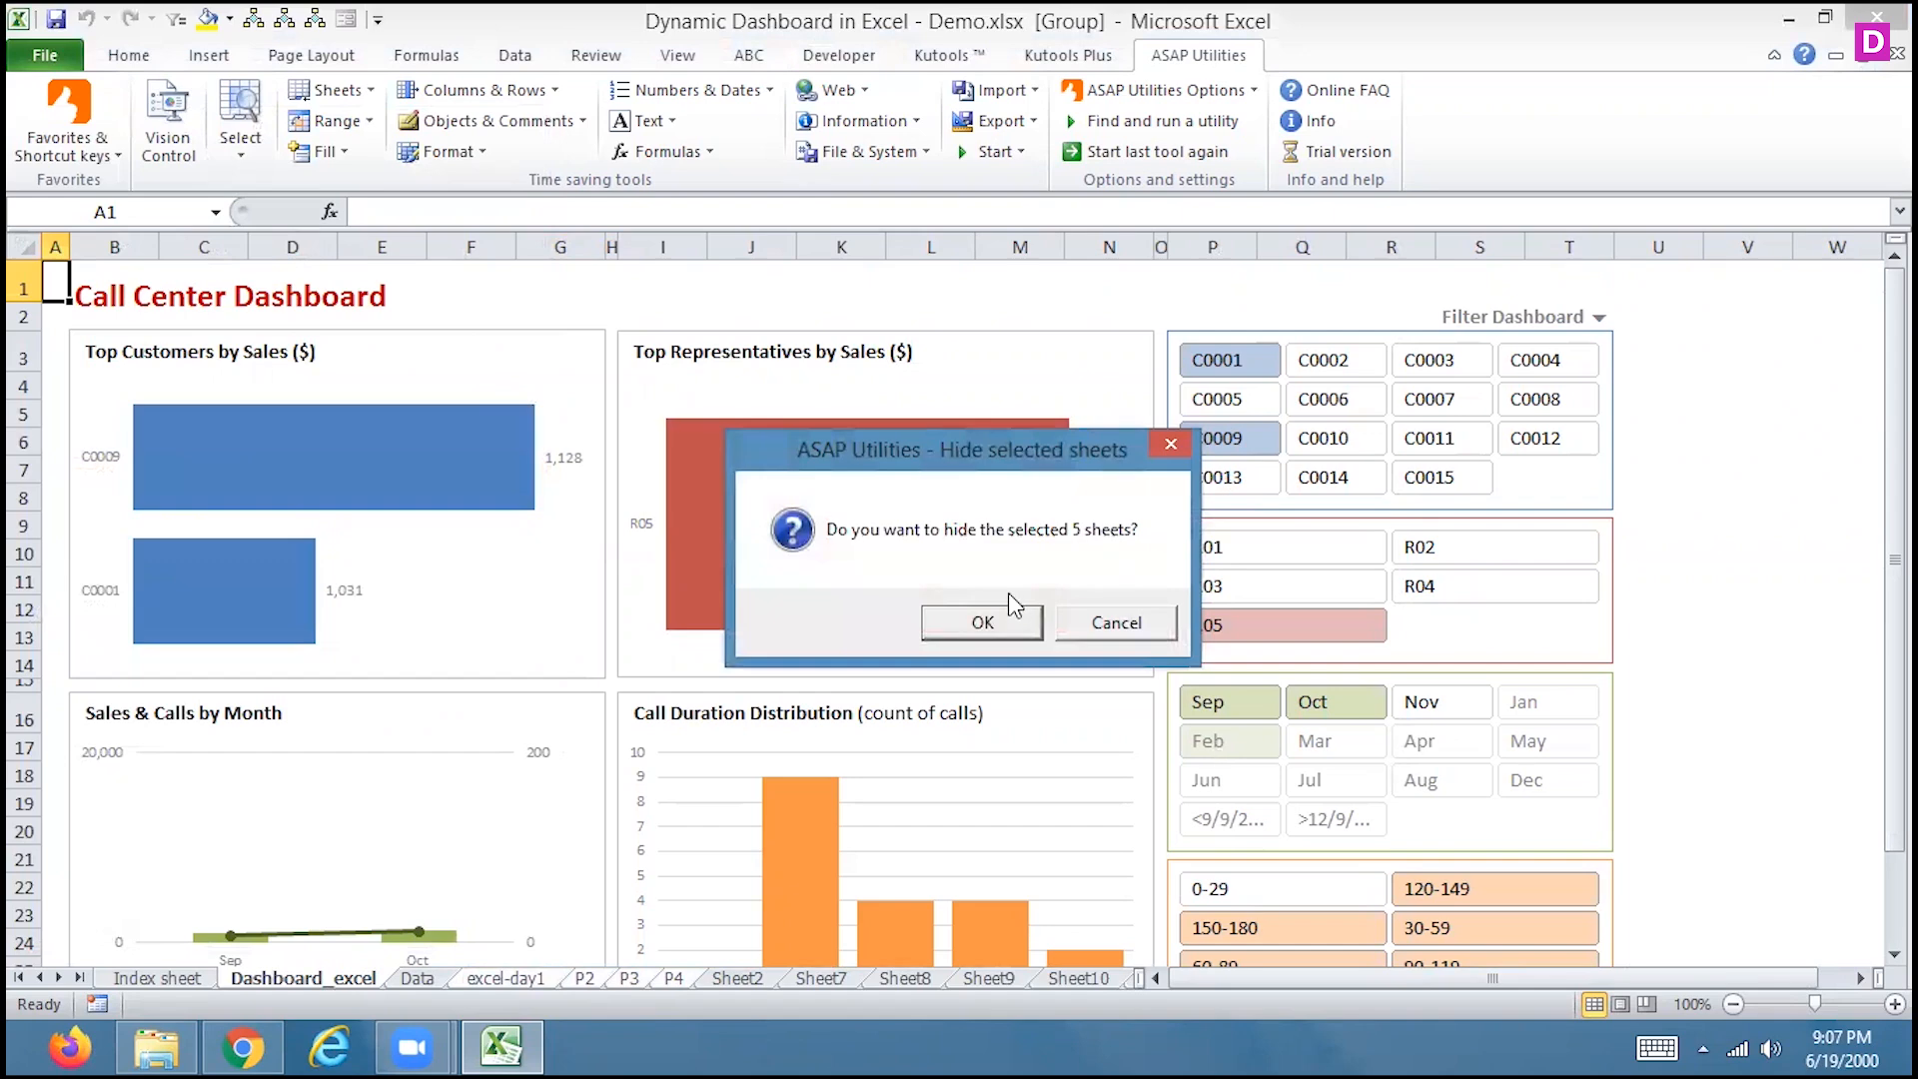
left_click(966, 620)
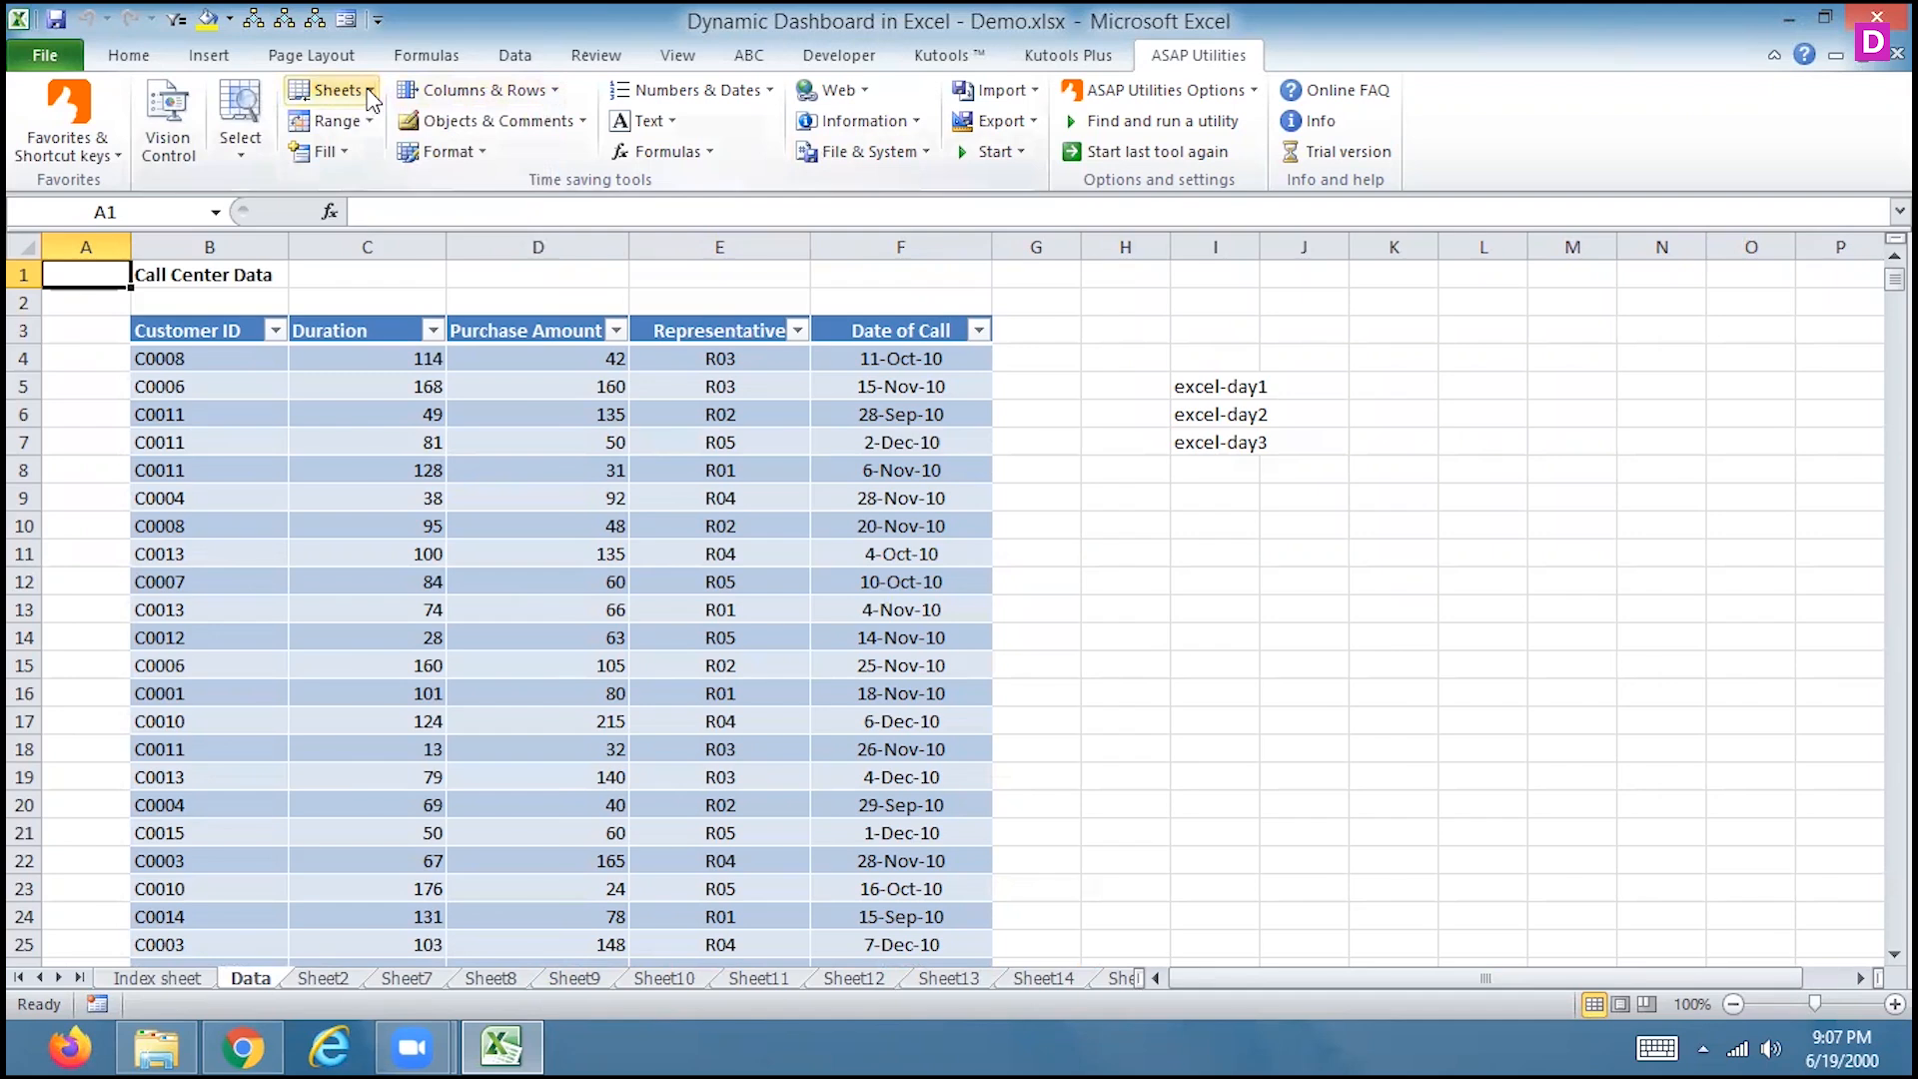
Protect all 22 sheets with '14. Protect multiple sheets at once', entering and confirming a password
left_click(335, 90)
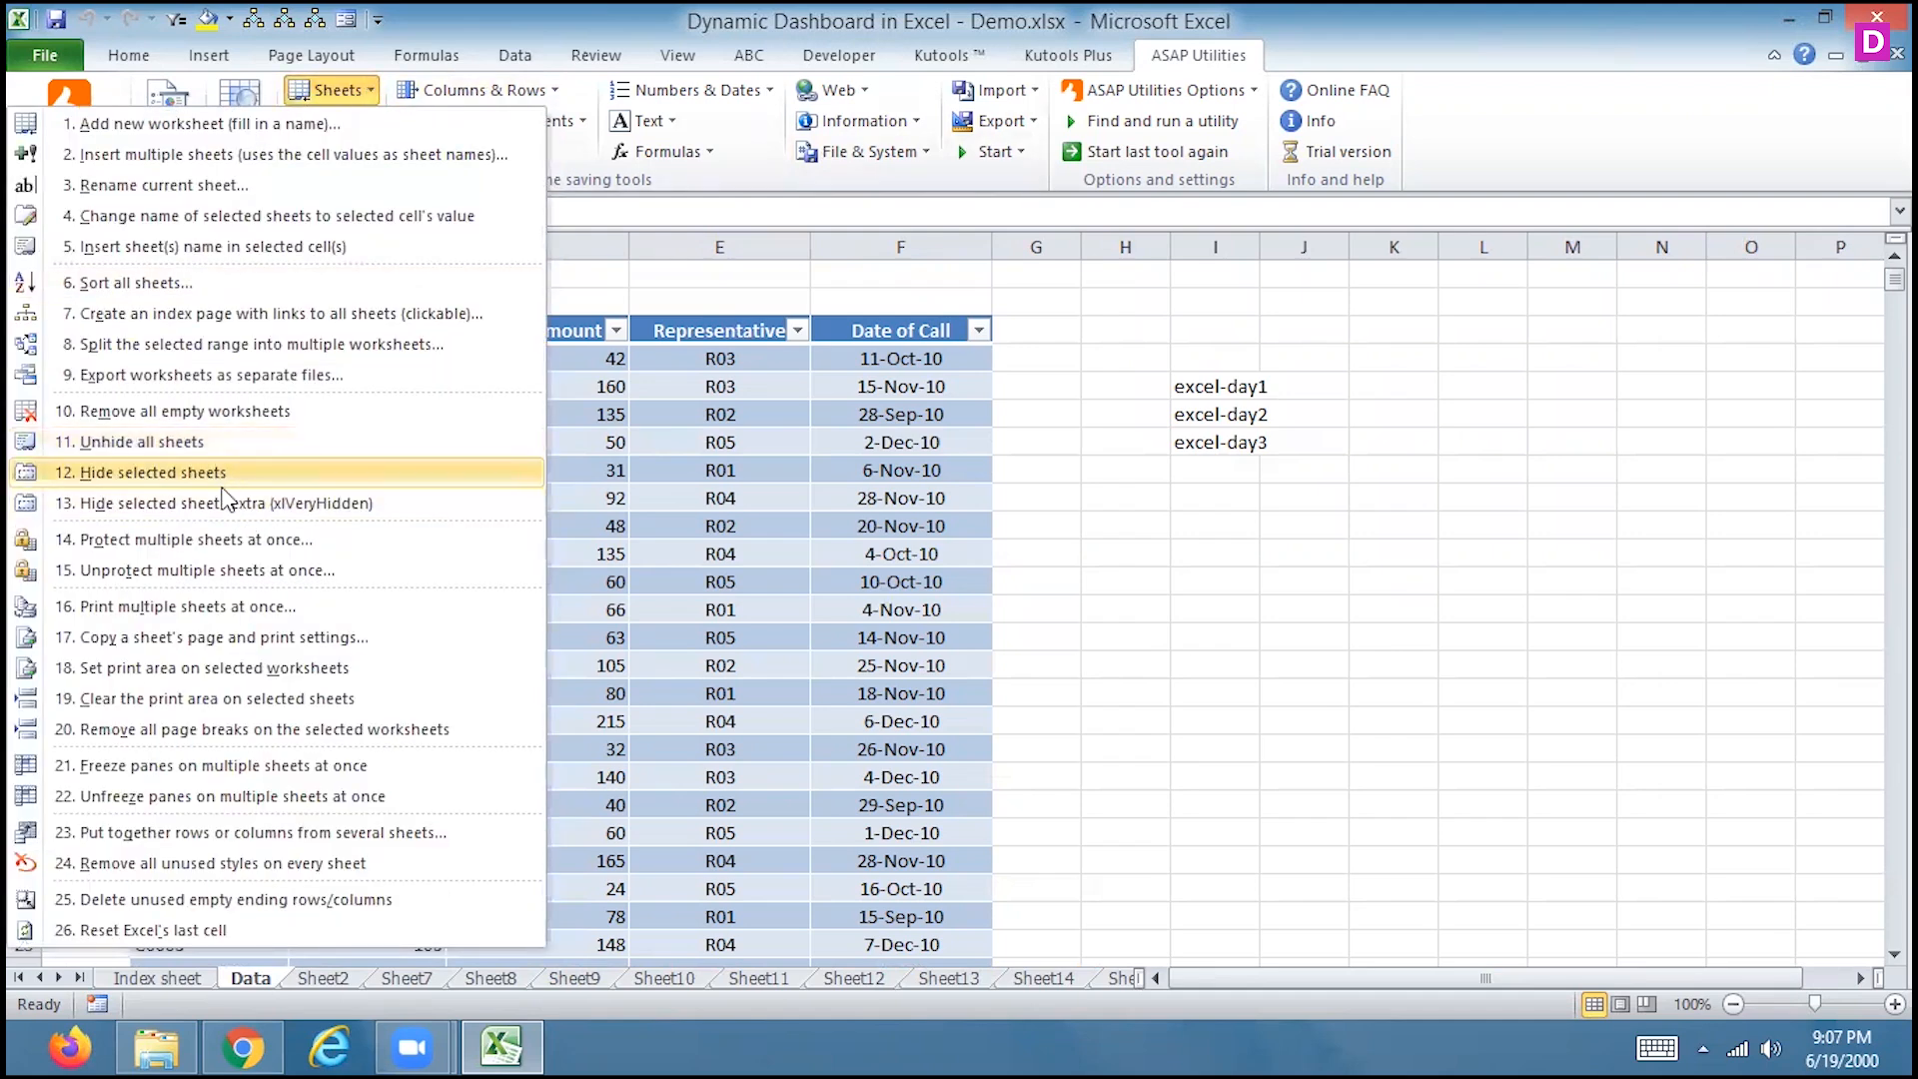
left_click(282, 544)
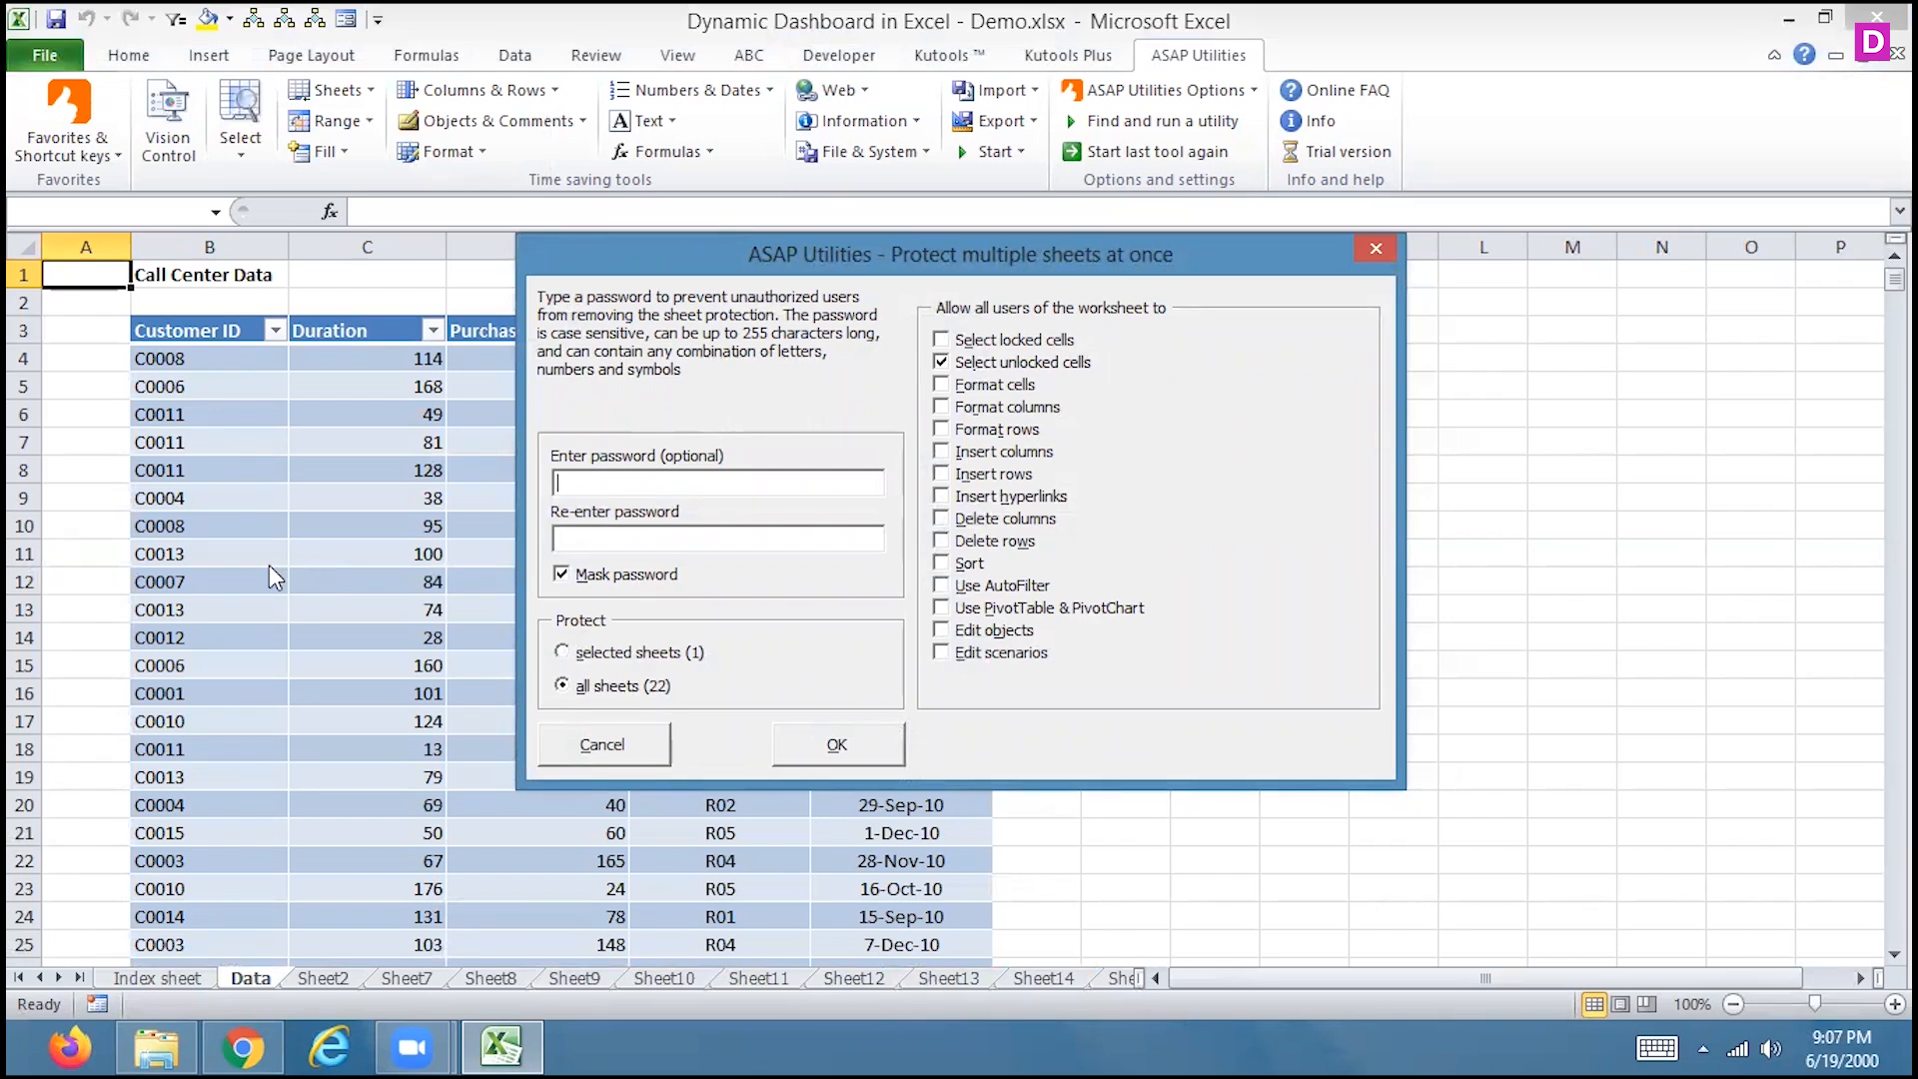
type("1234")
left_click(587, 544)
type("****")
key("BackSpace")
key("BackSpace")
key("BackSpace")
key("BackSpace")
left_click_drag(599, 477, 495, 477)
type("****")
left_click(583, 534)
type("****")
left_click(889, 757)
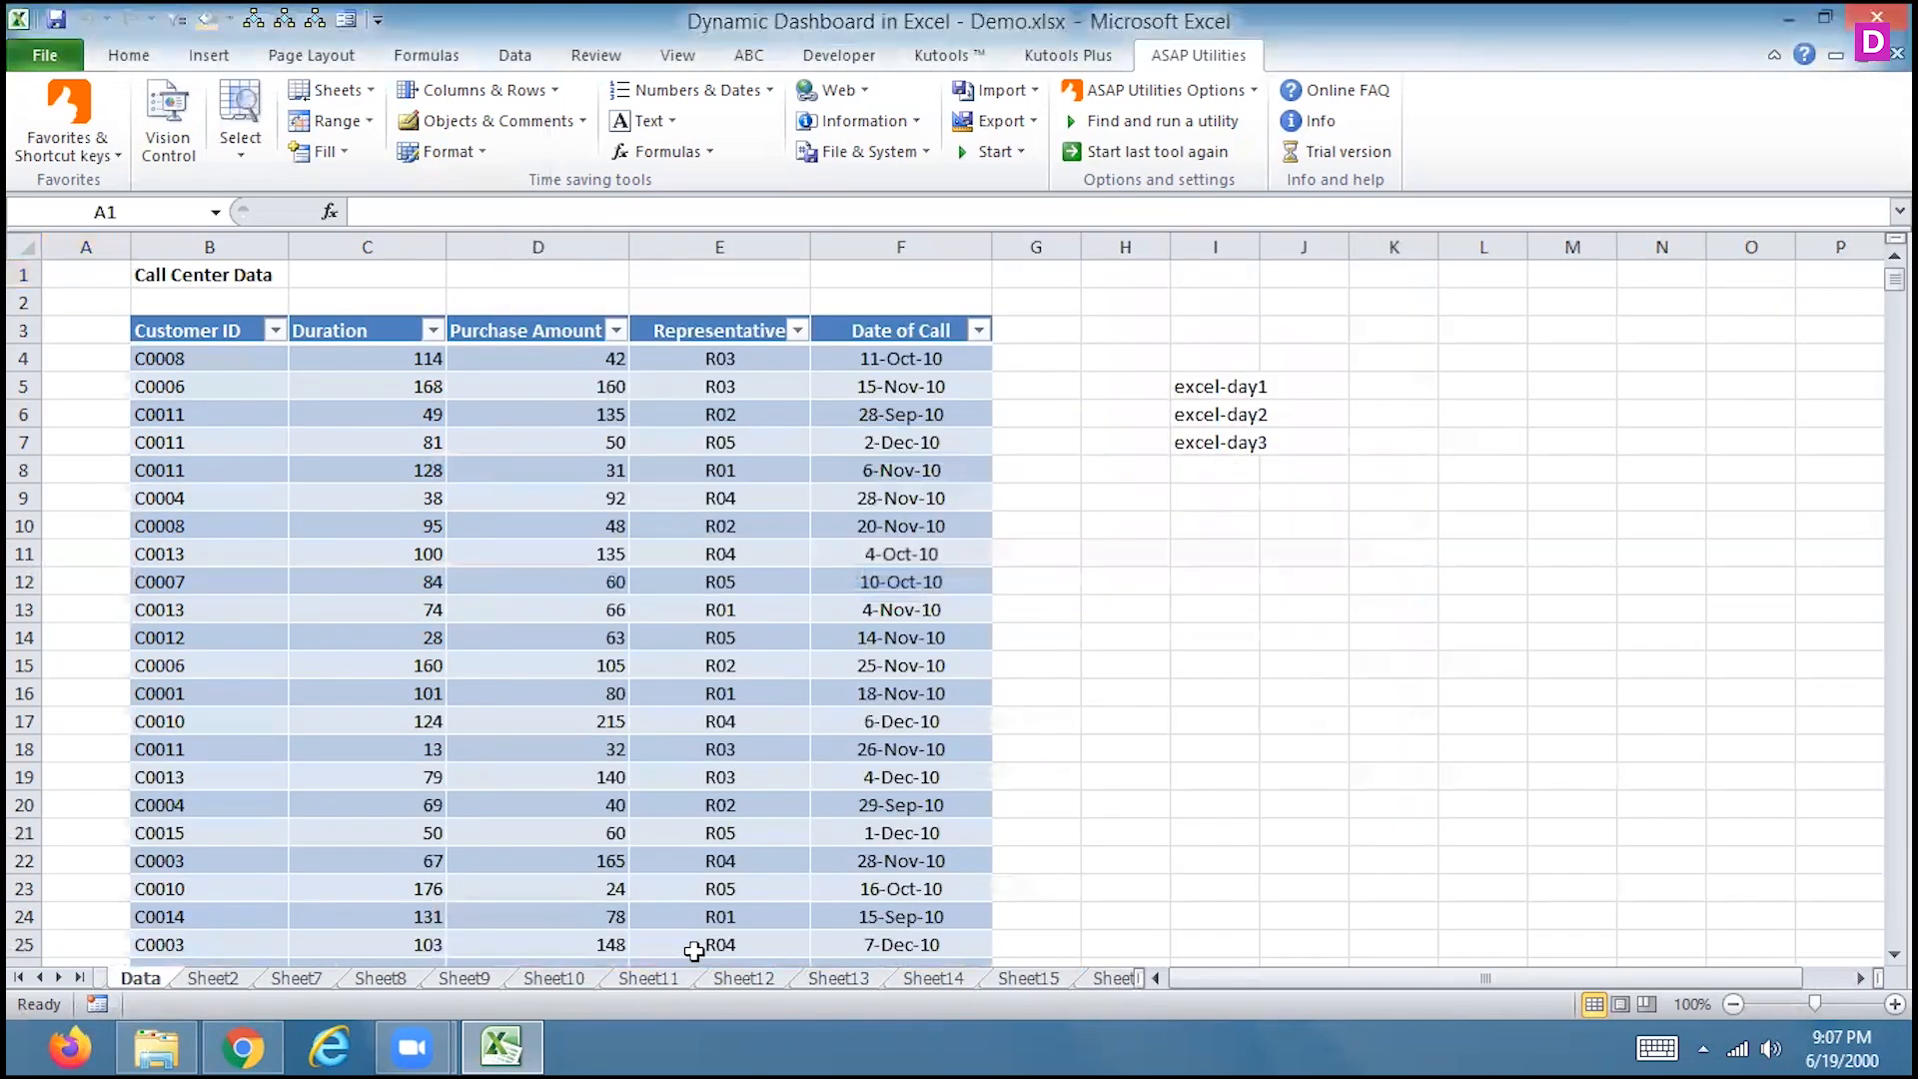
Inspect the sheet-tab context menus for the Data sheet and Sheet9
right_click(155, 981)
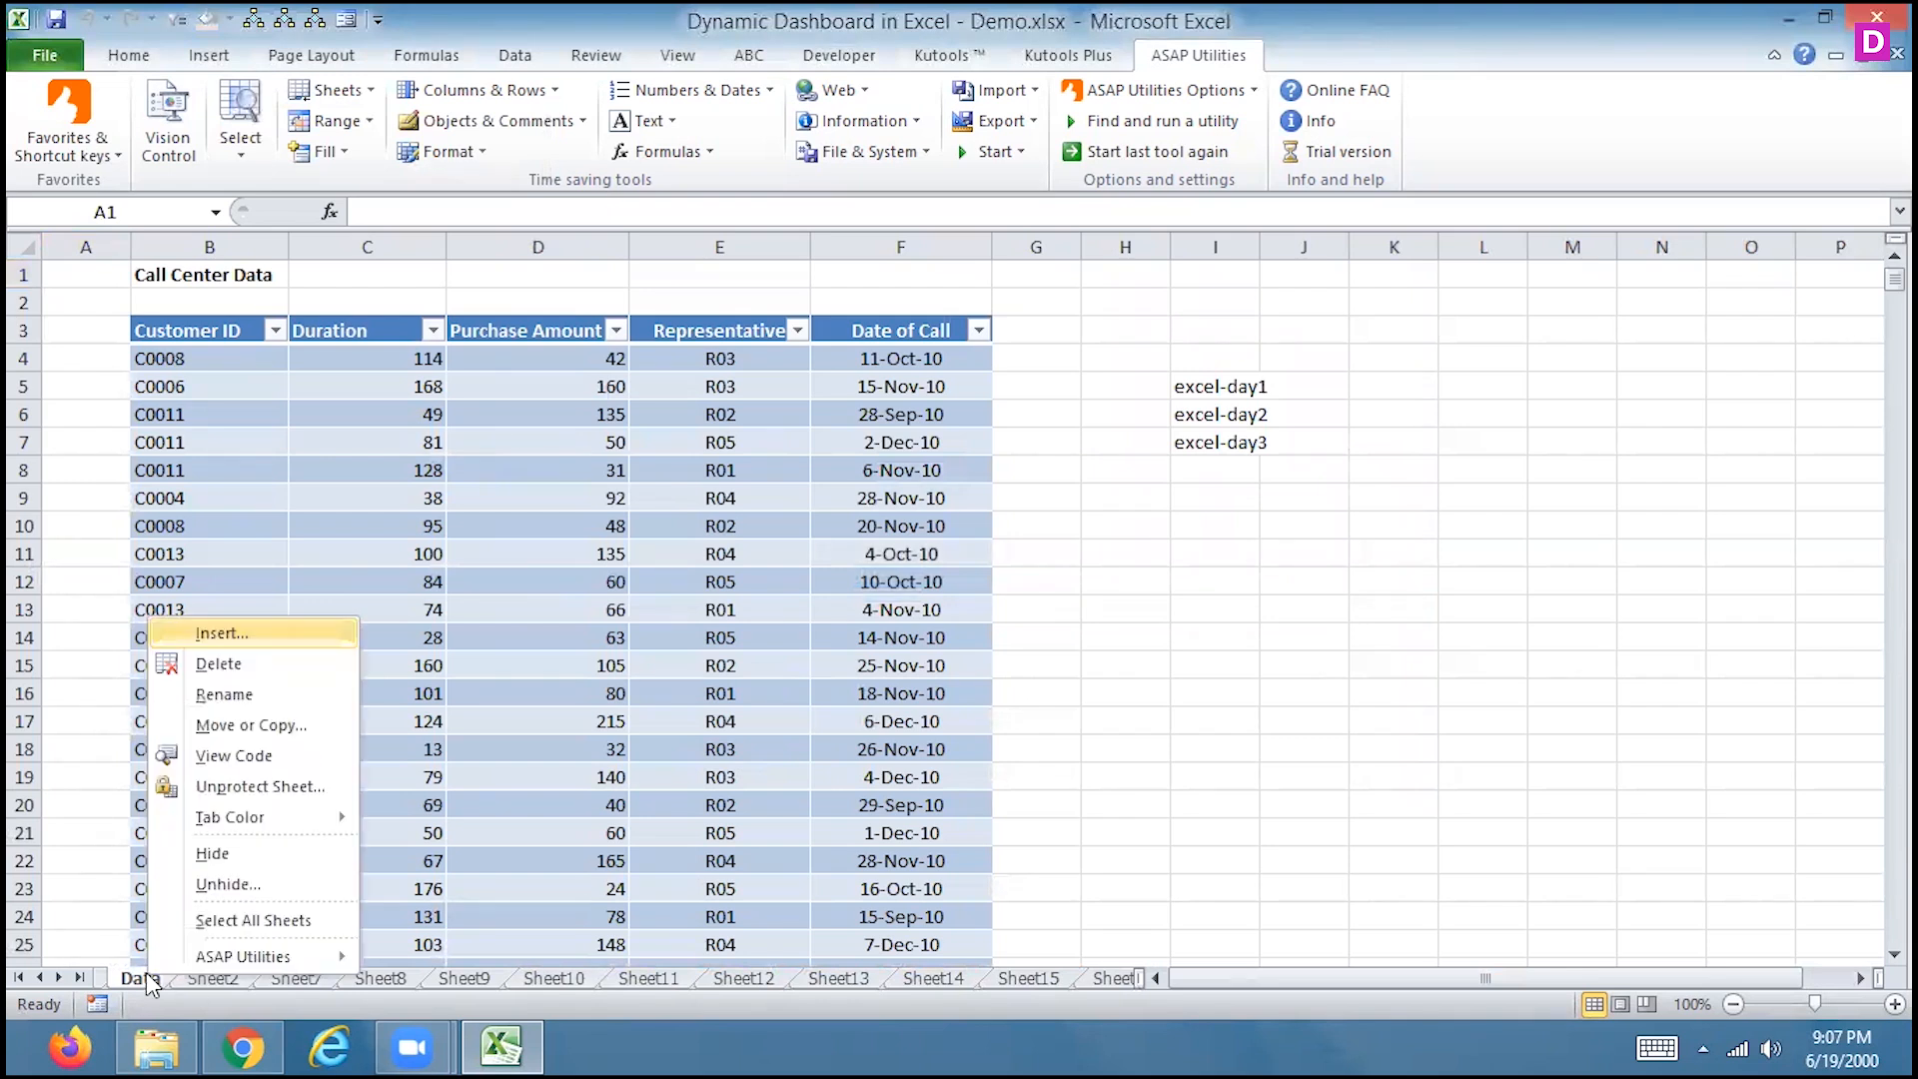
right_click(453, 972)
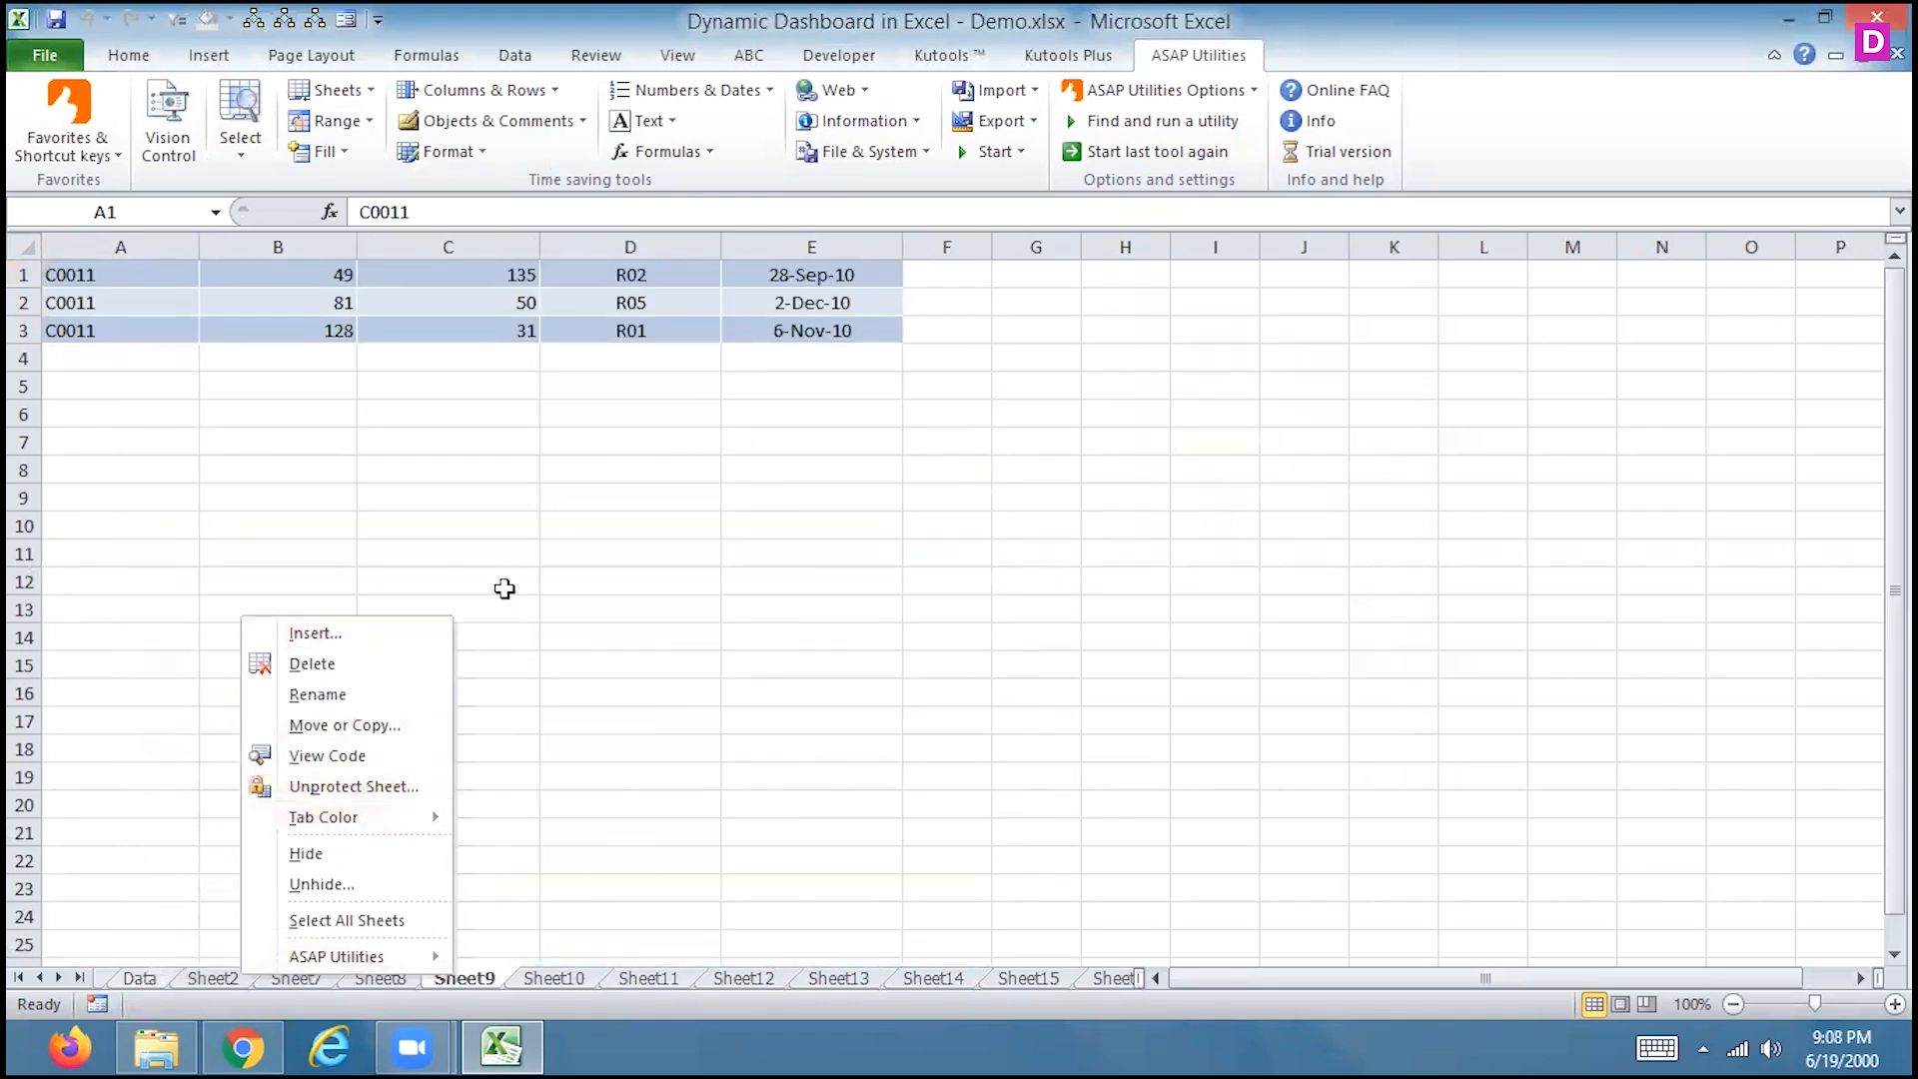
key("Escape")
Unprotect all sheets with 'Unprotect multiple sheets at once' and the workbook password
left_click(336, 90)
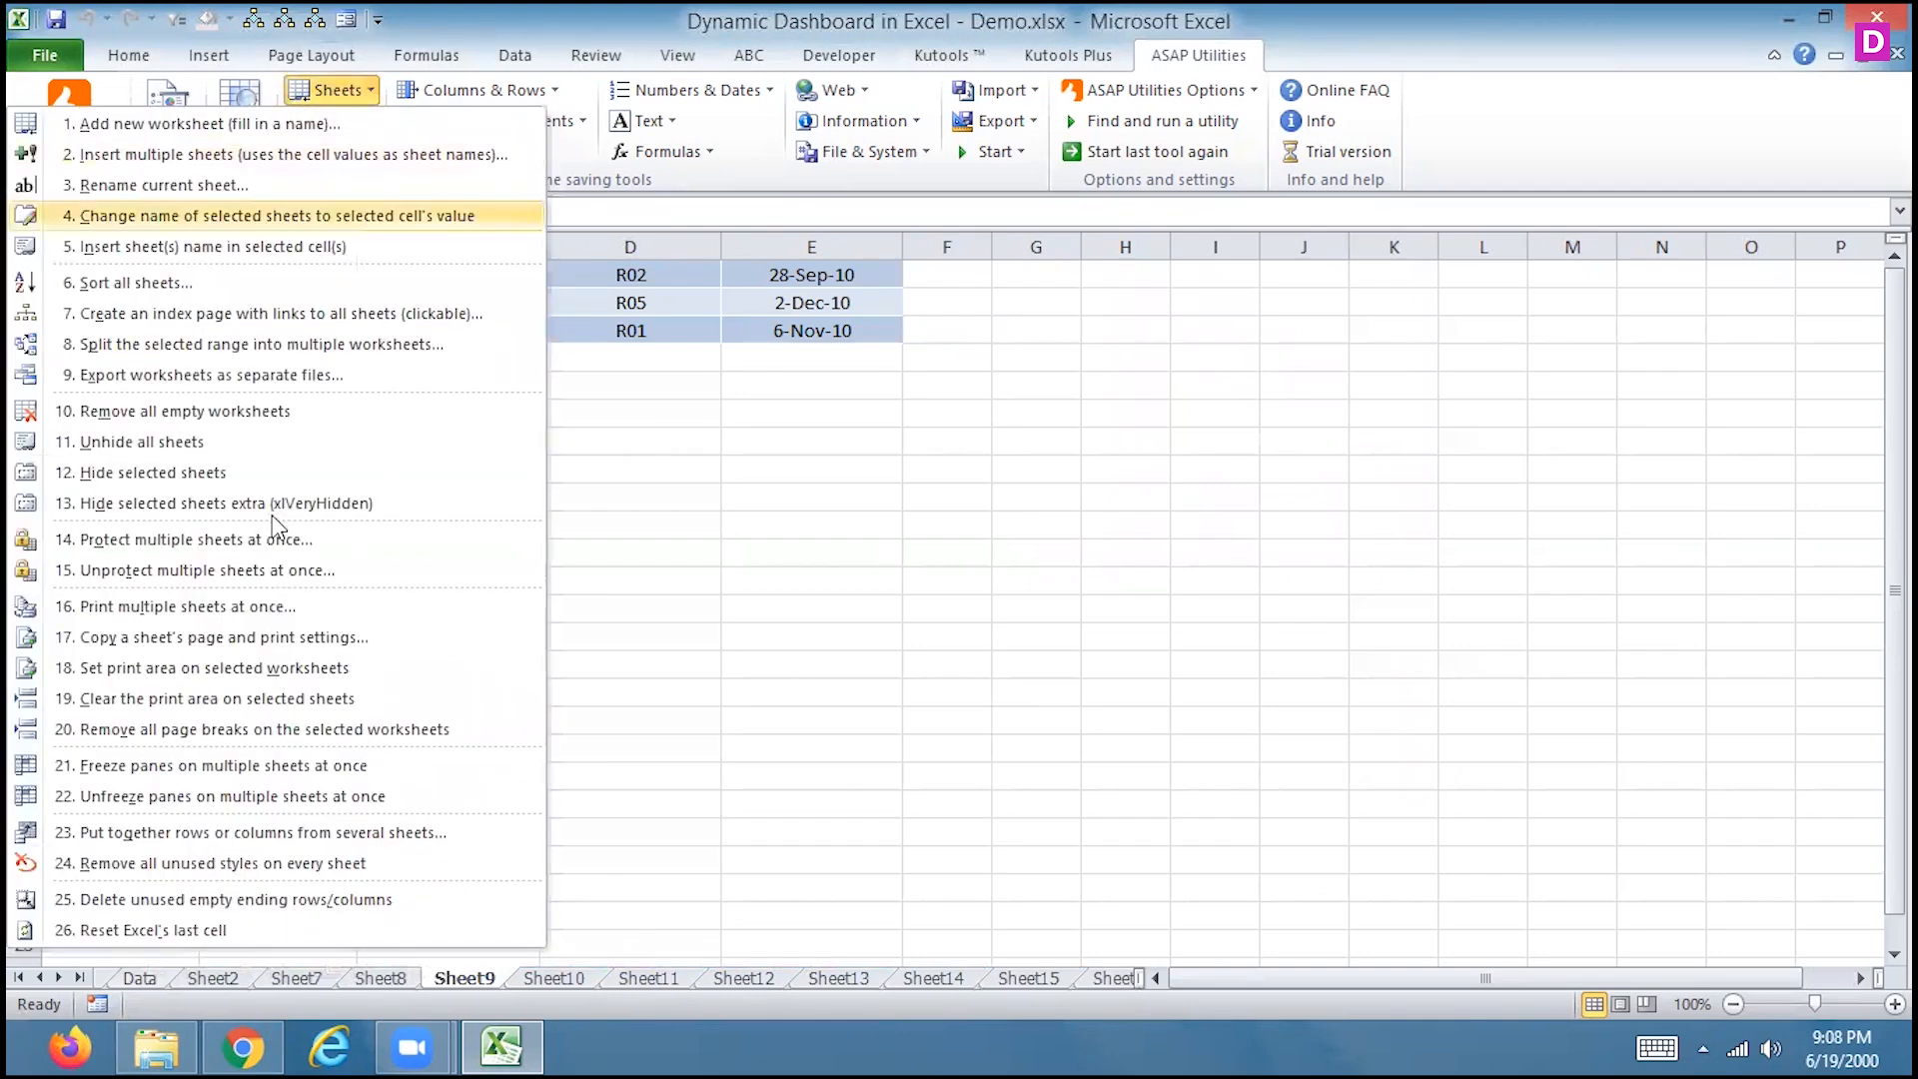
left_click(203, 572)
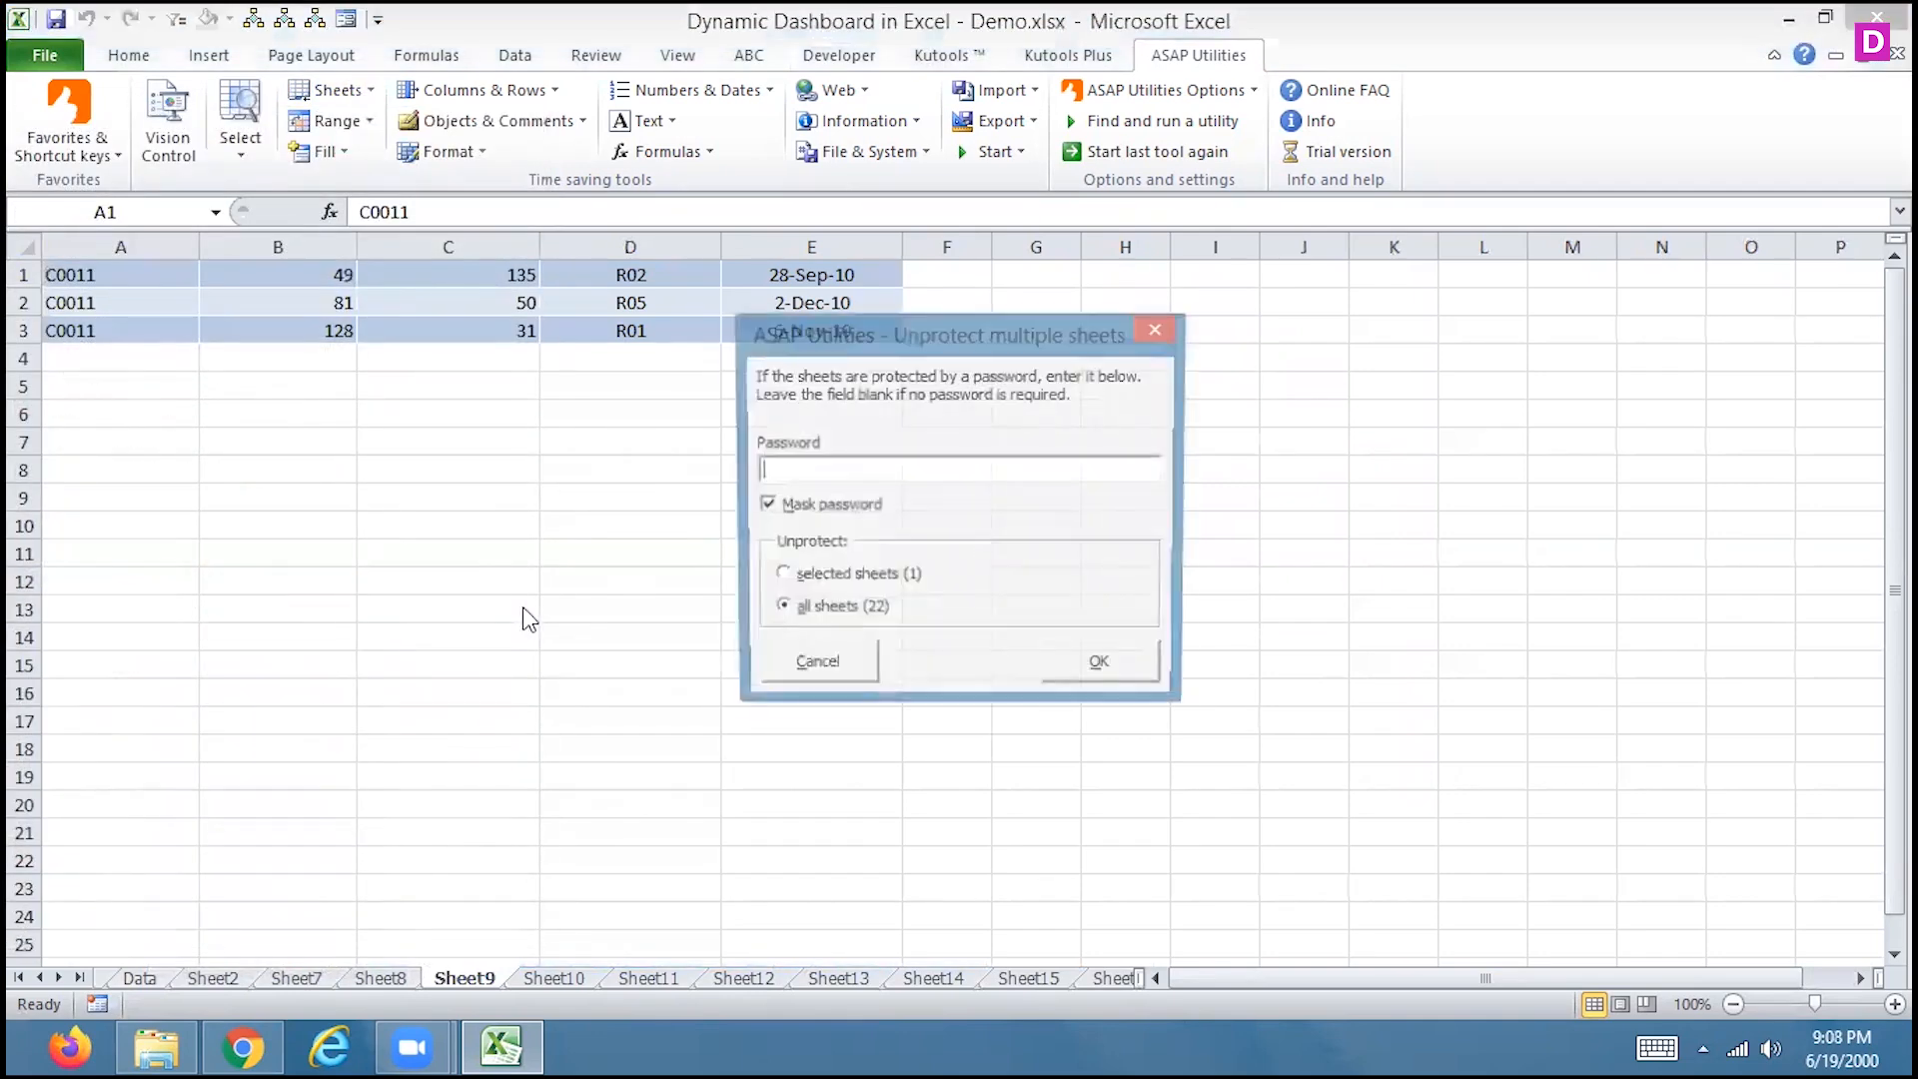
type("1234")
key("Tab")
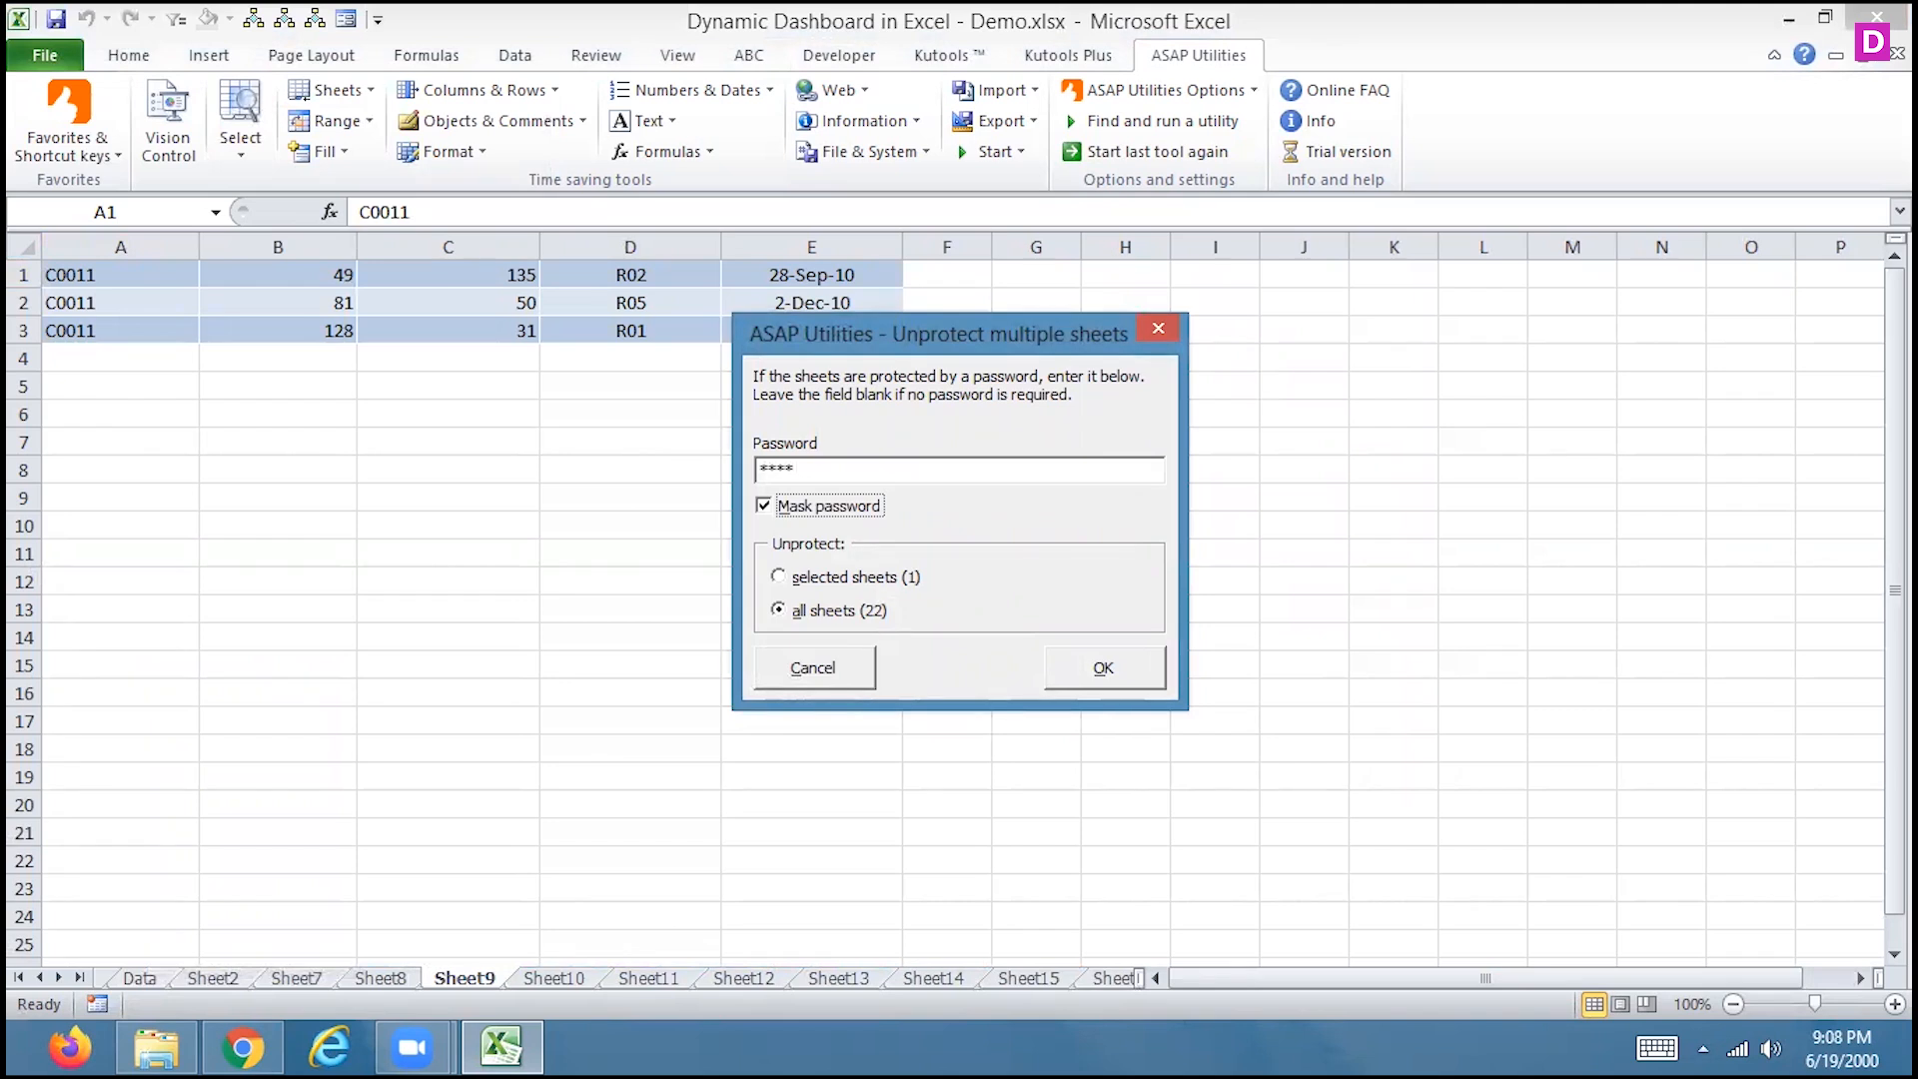
left_click(1100, 668)
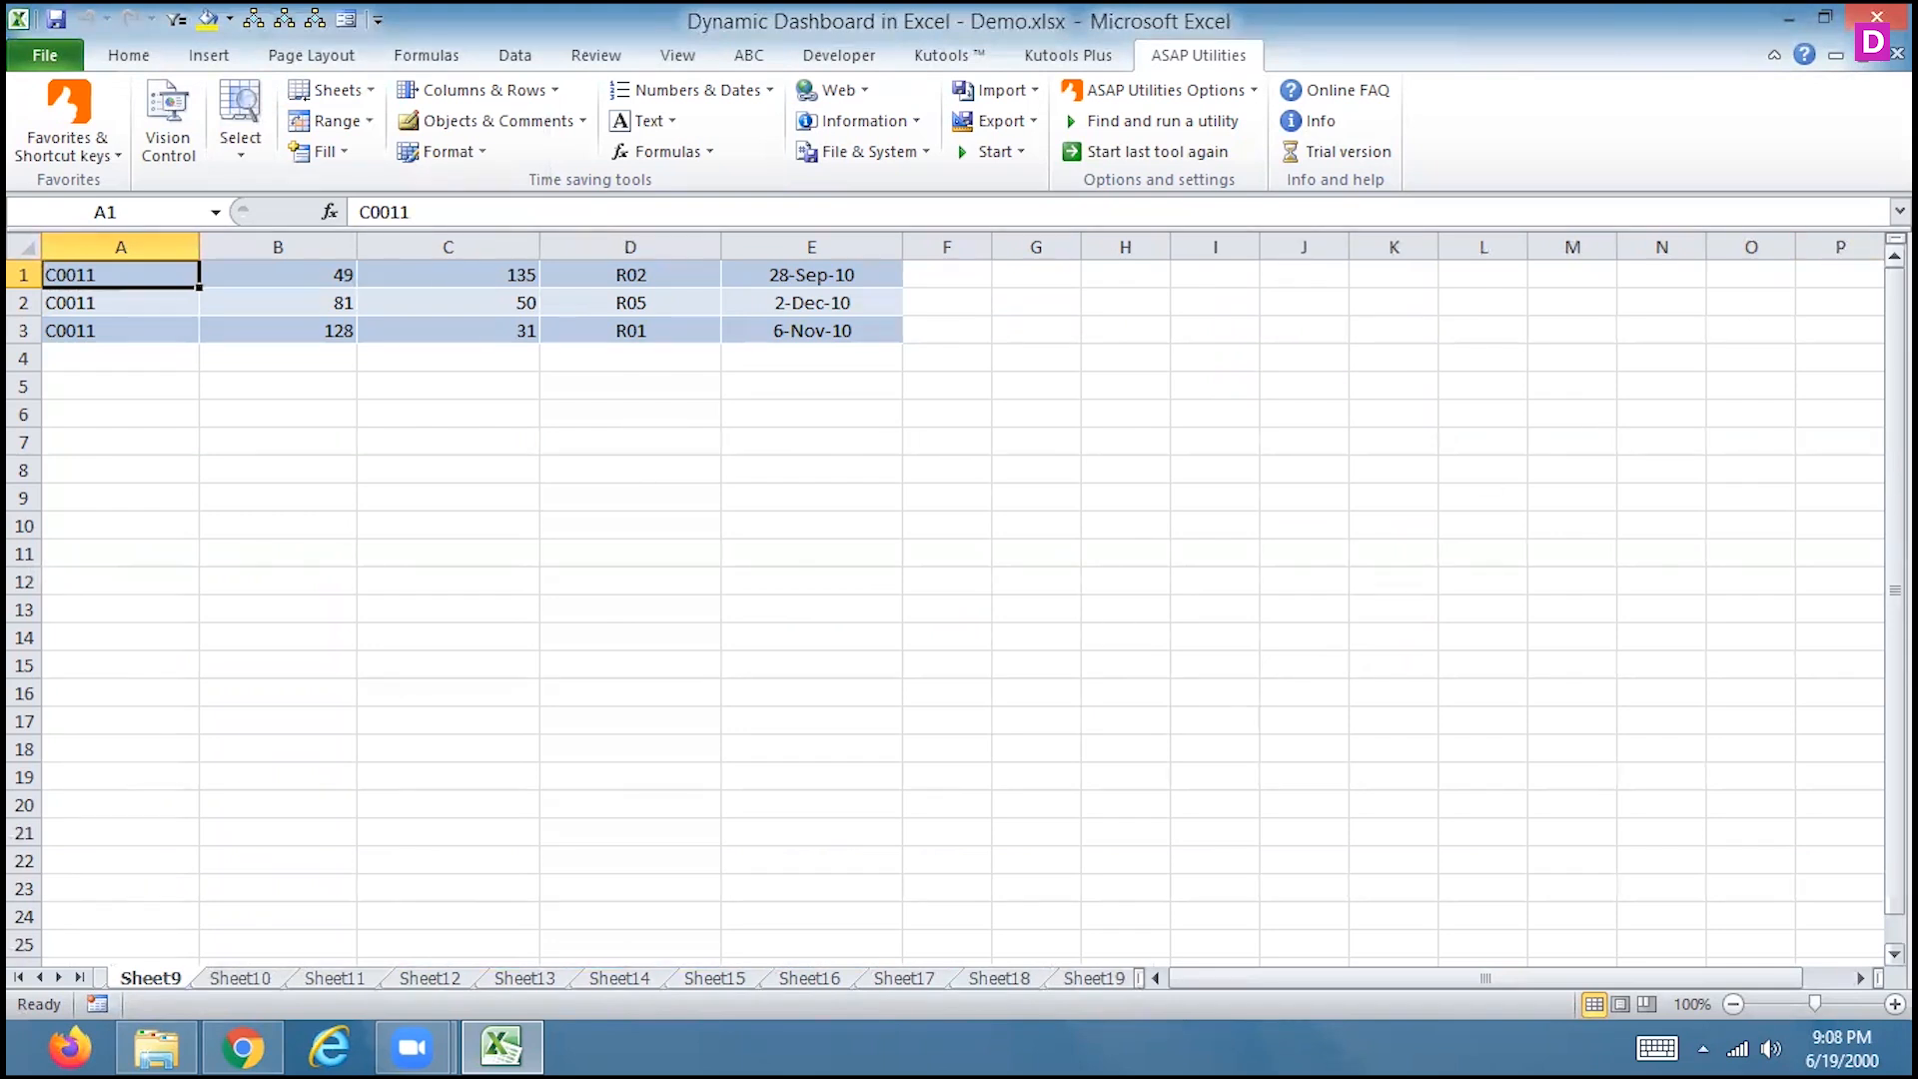
left_click(359, 92)
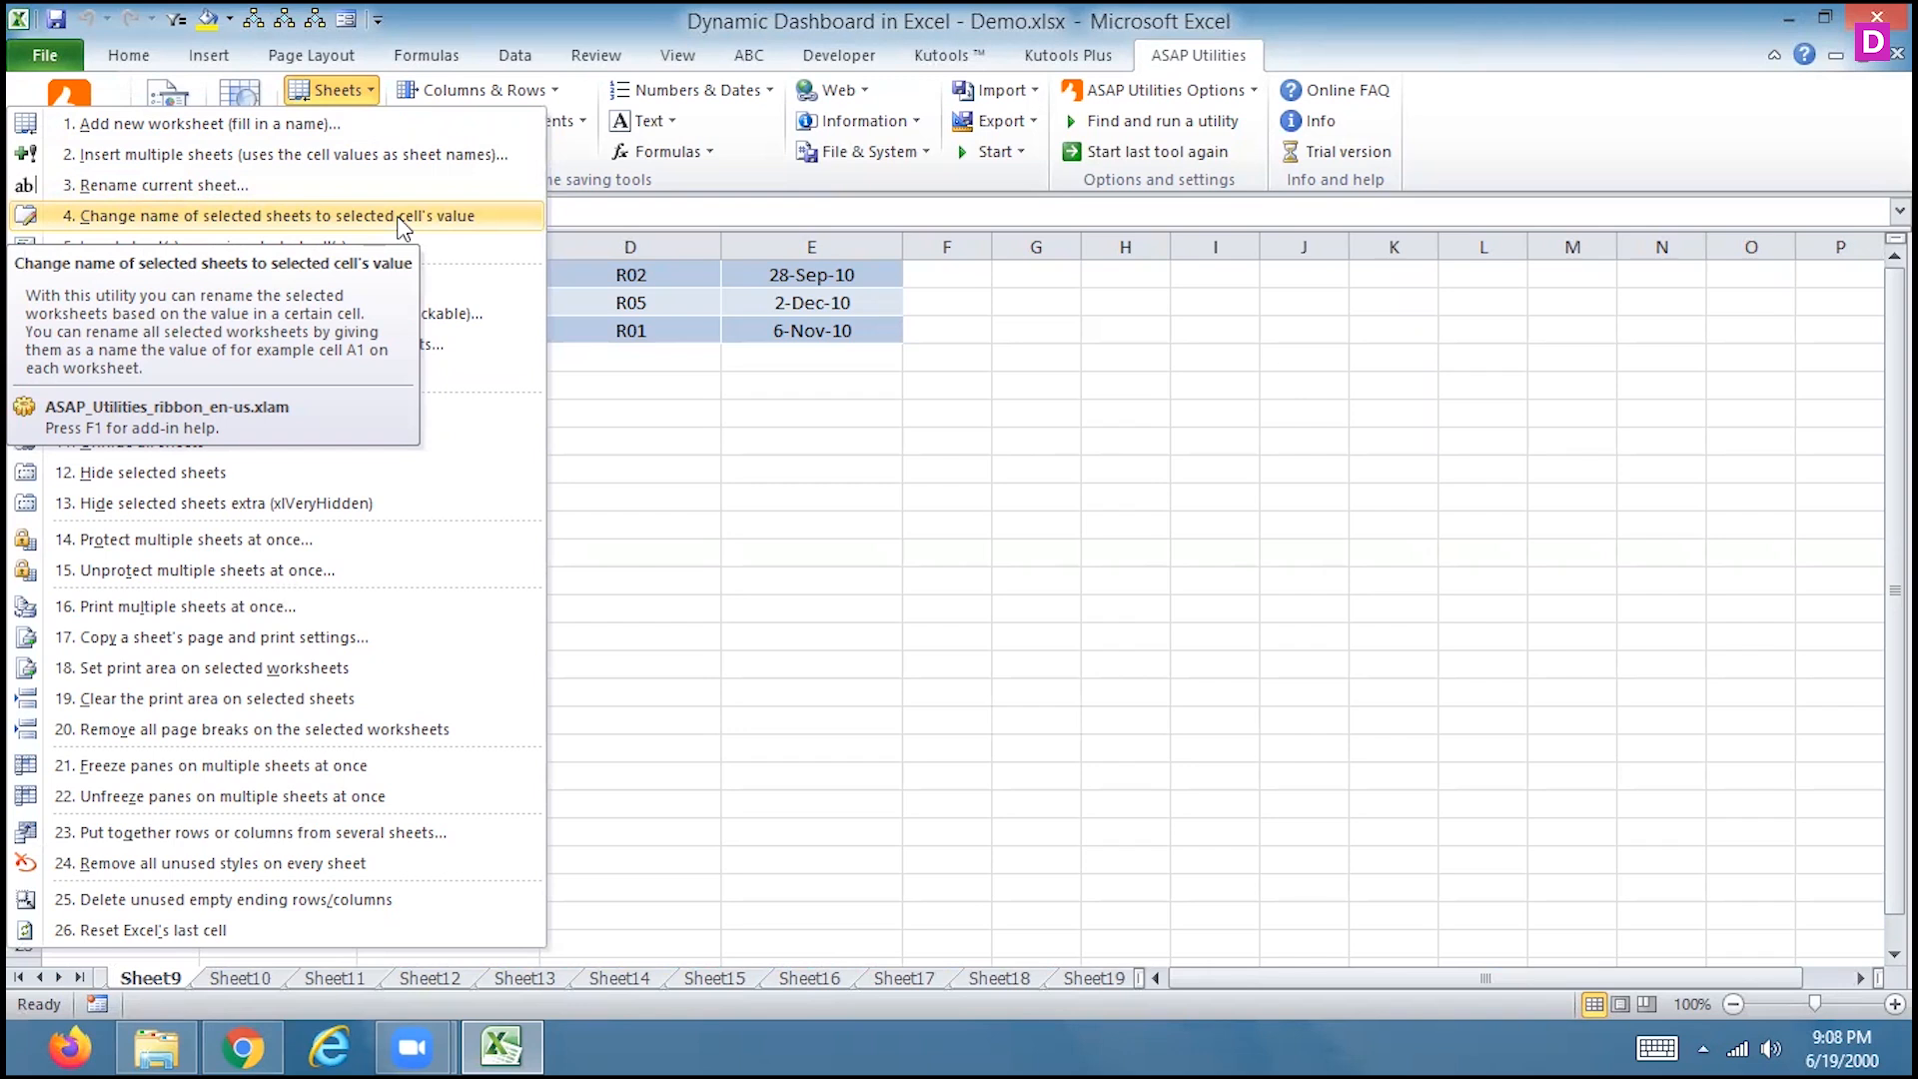
left_click(188, 603)
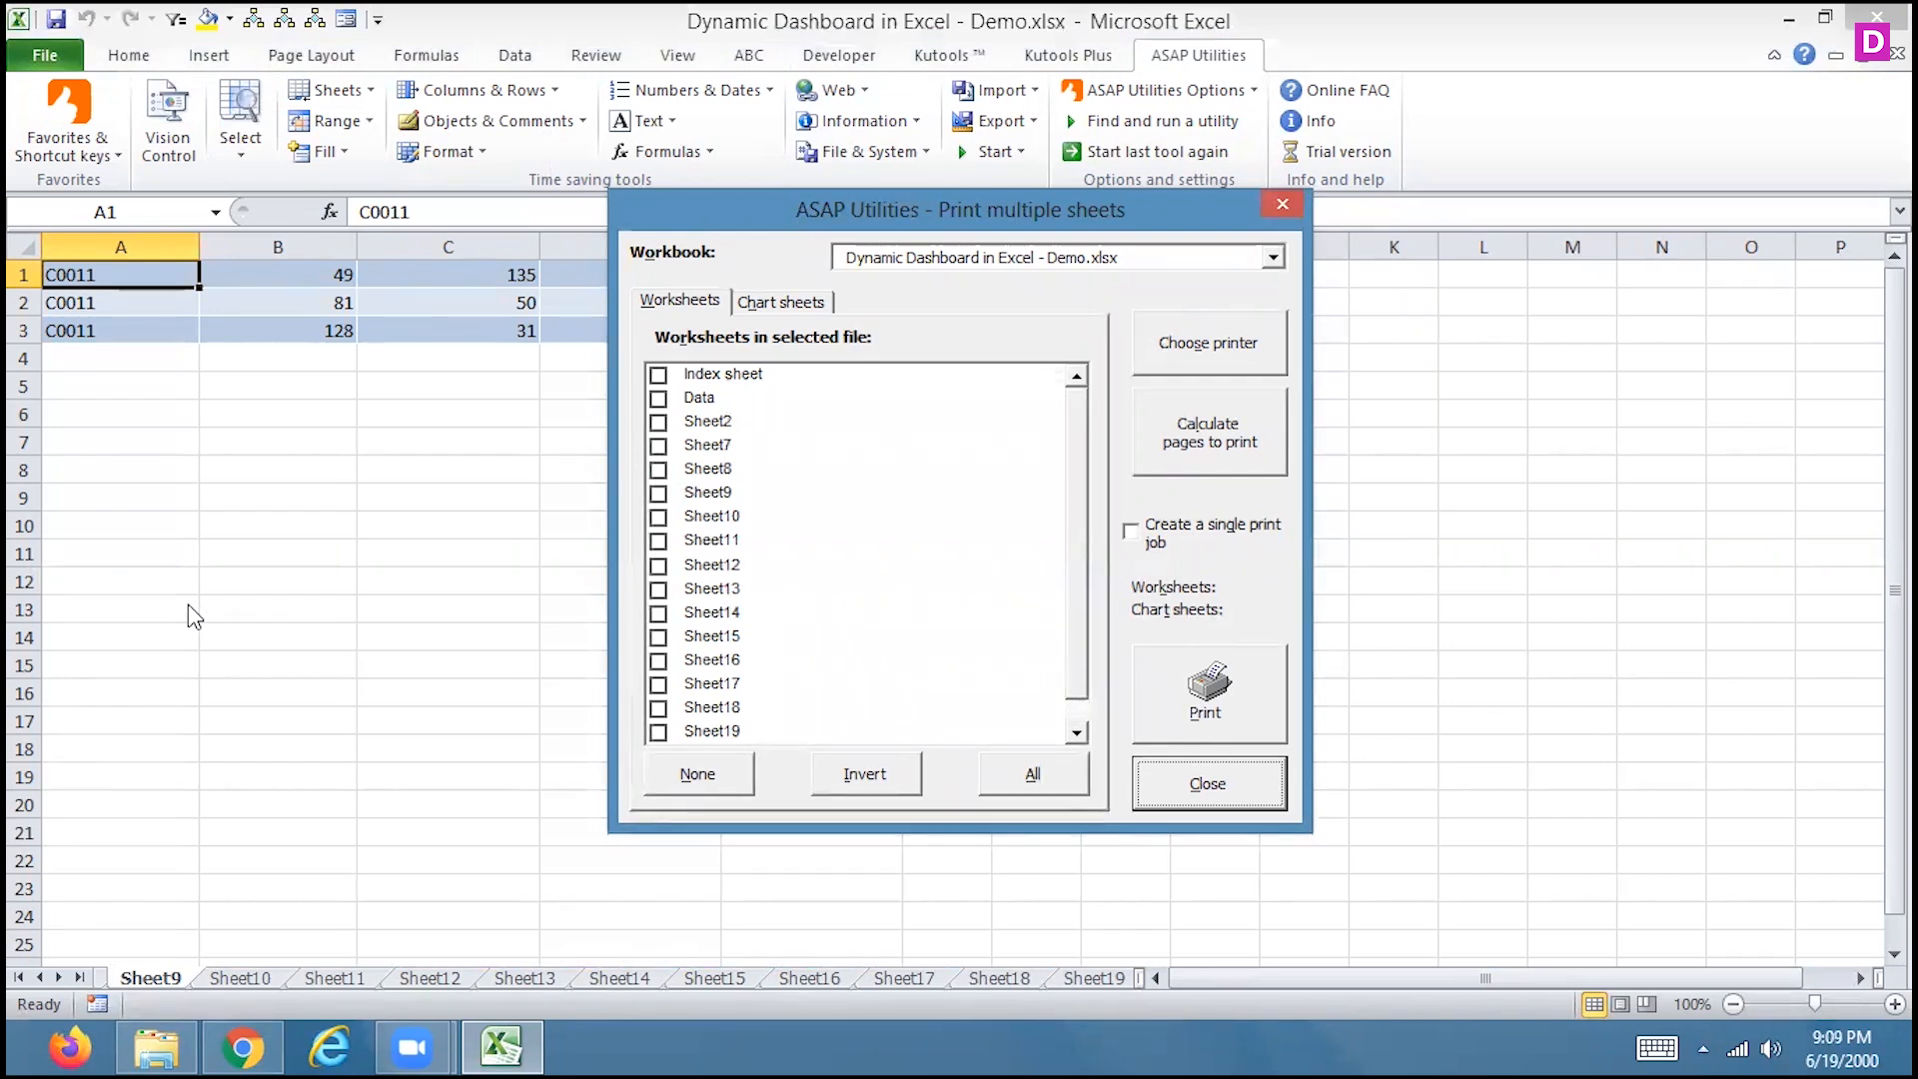
left_click(799, 303)
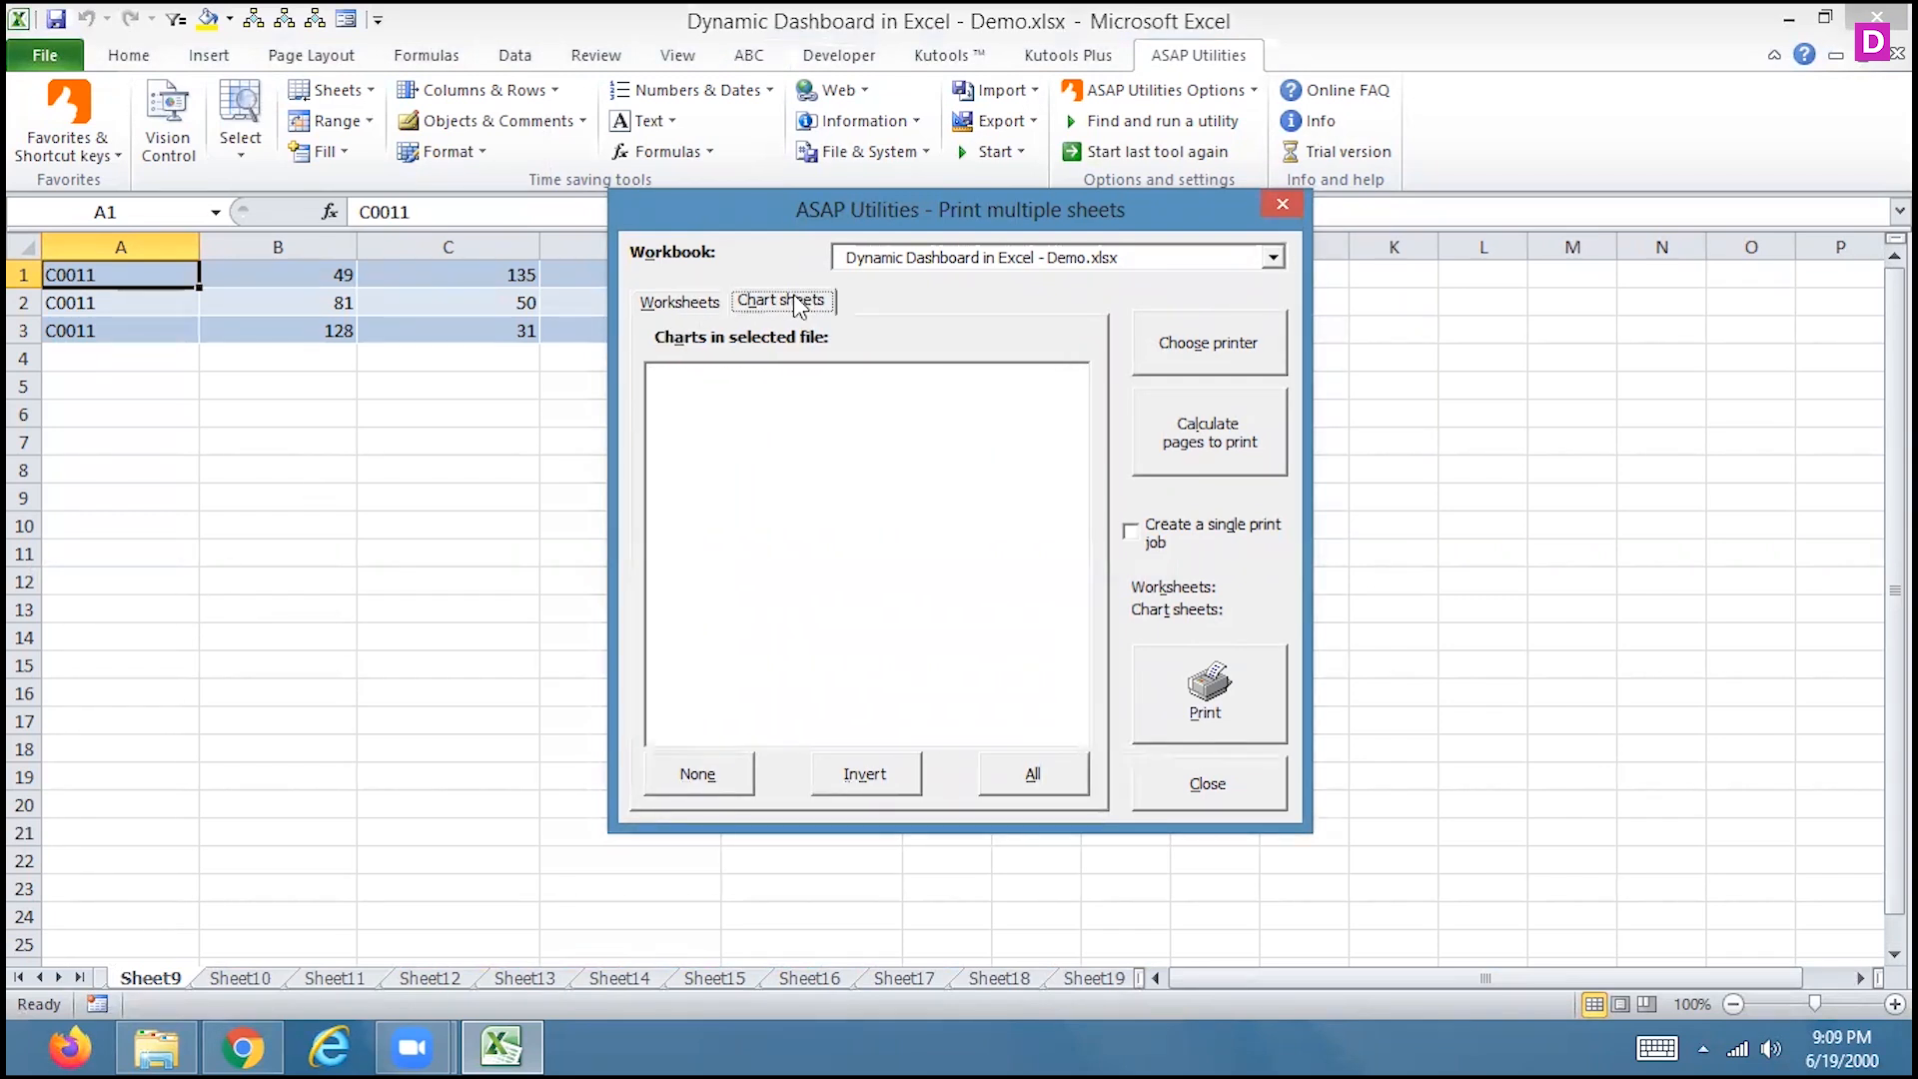
left_click(699, 302)
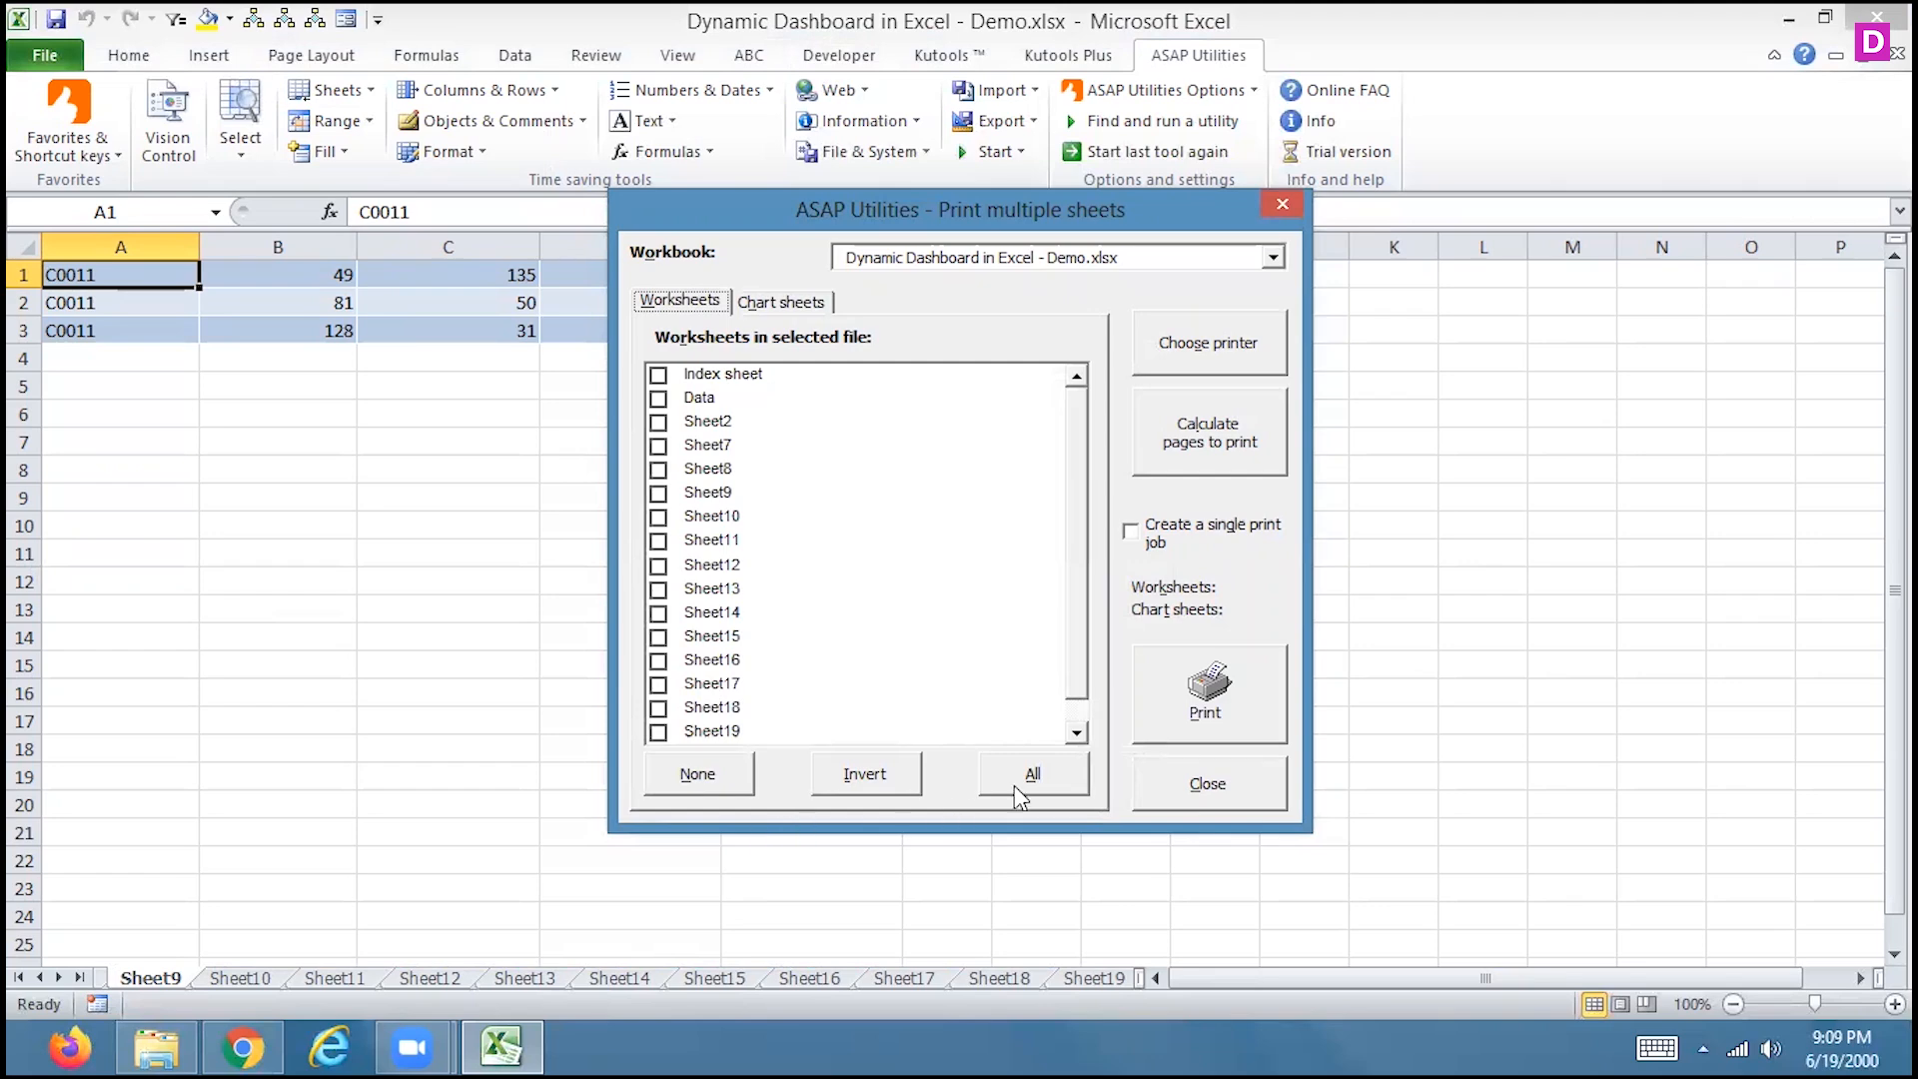
left_click(1283, 204)
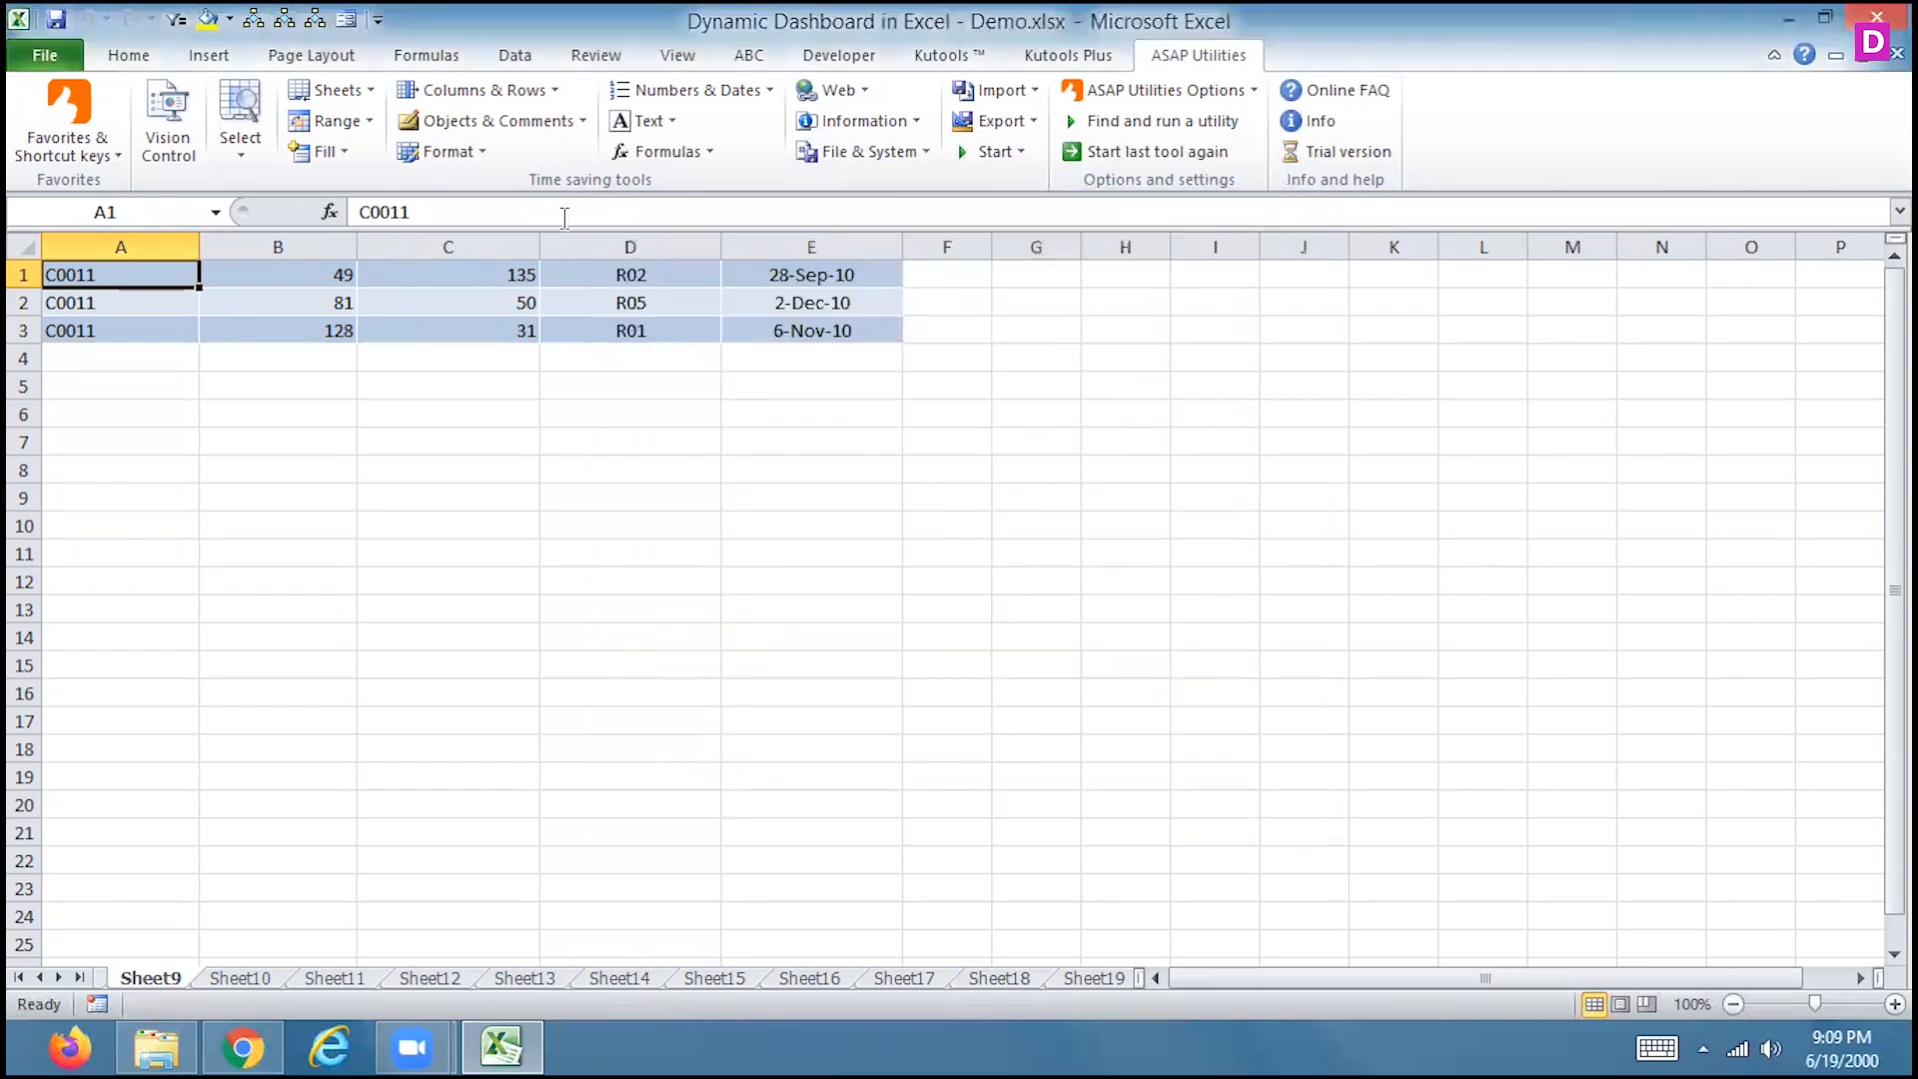
left_click(353, 95)
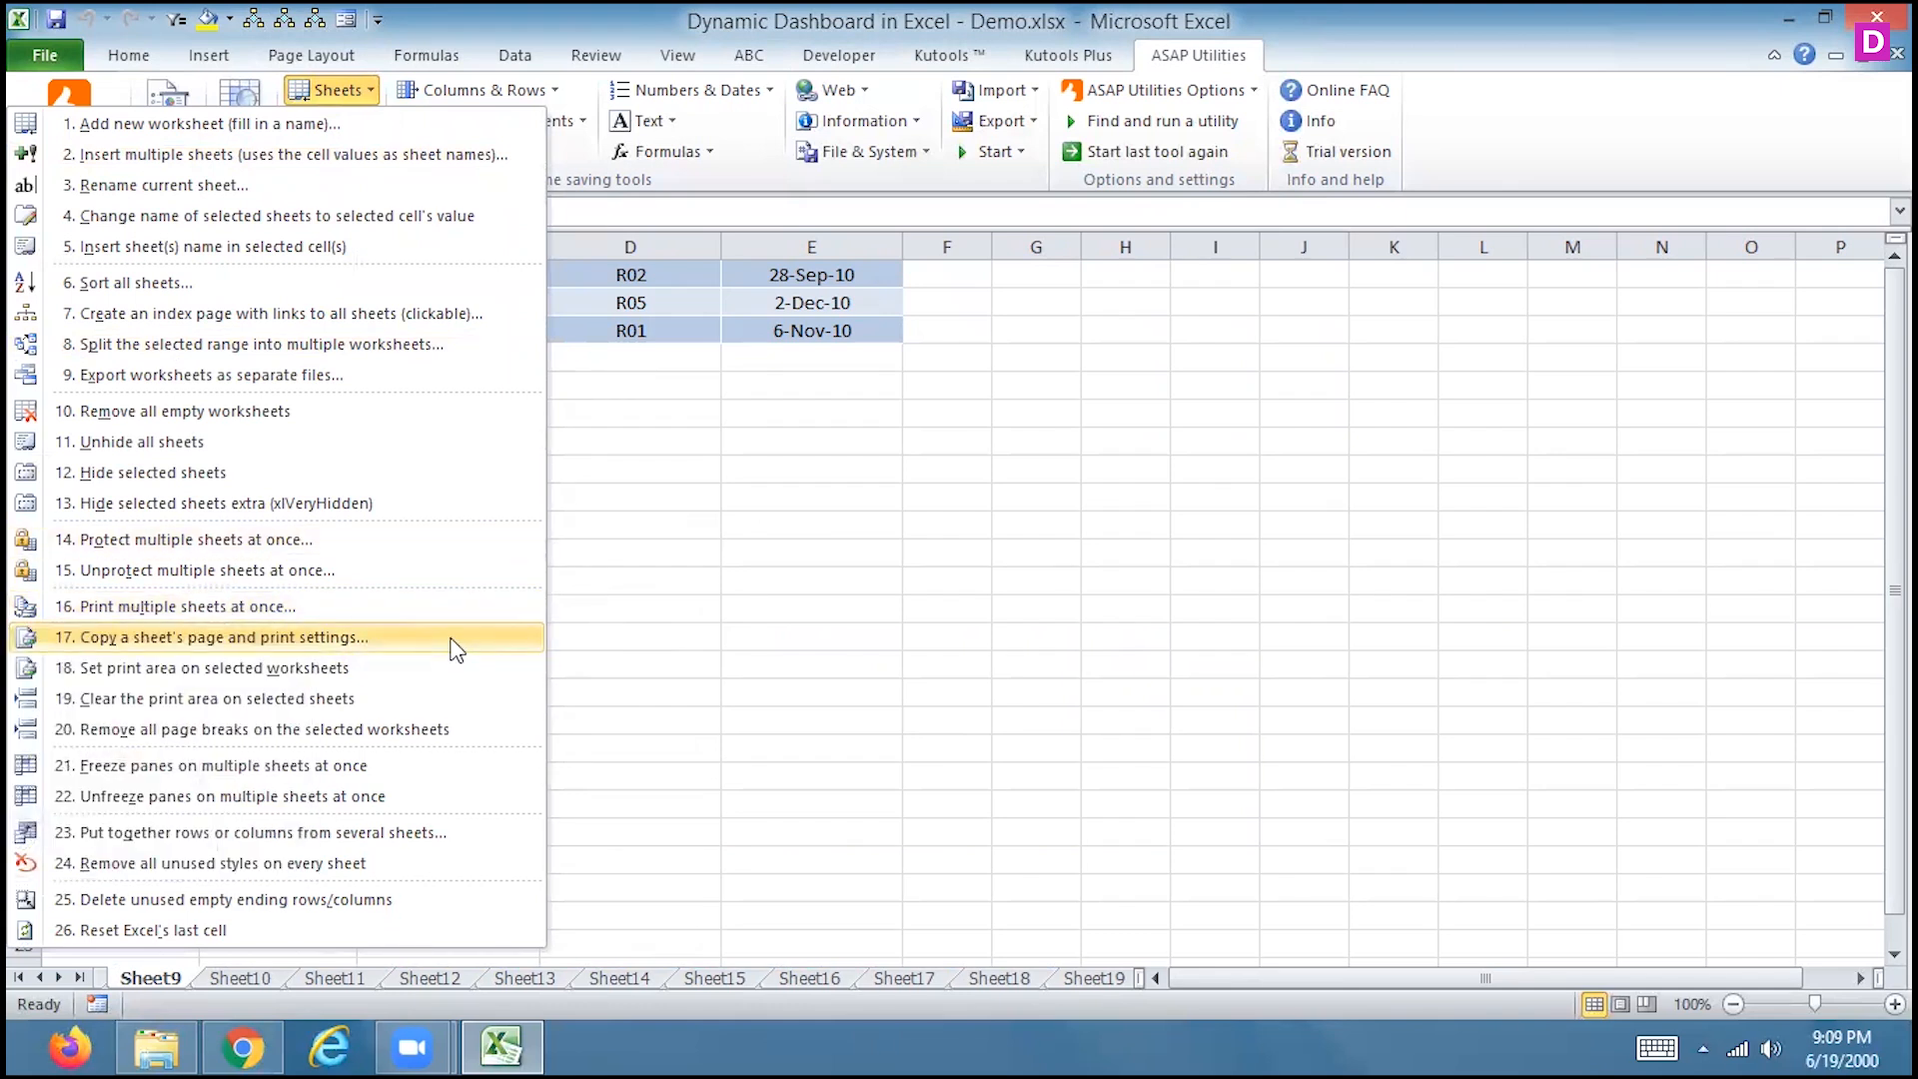
left_click(869, 532)
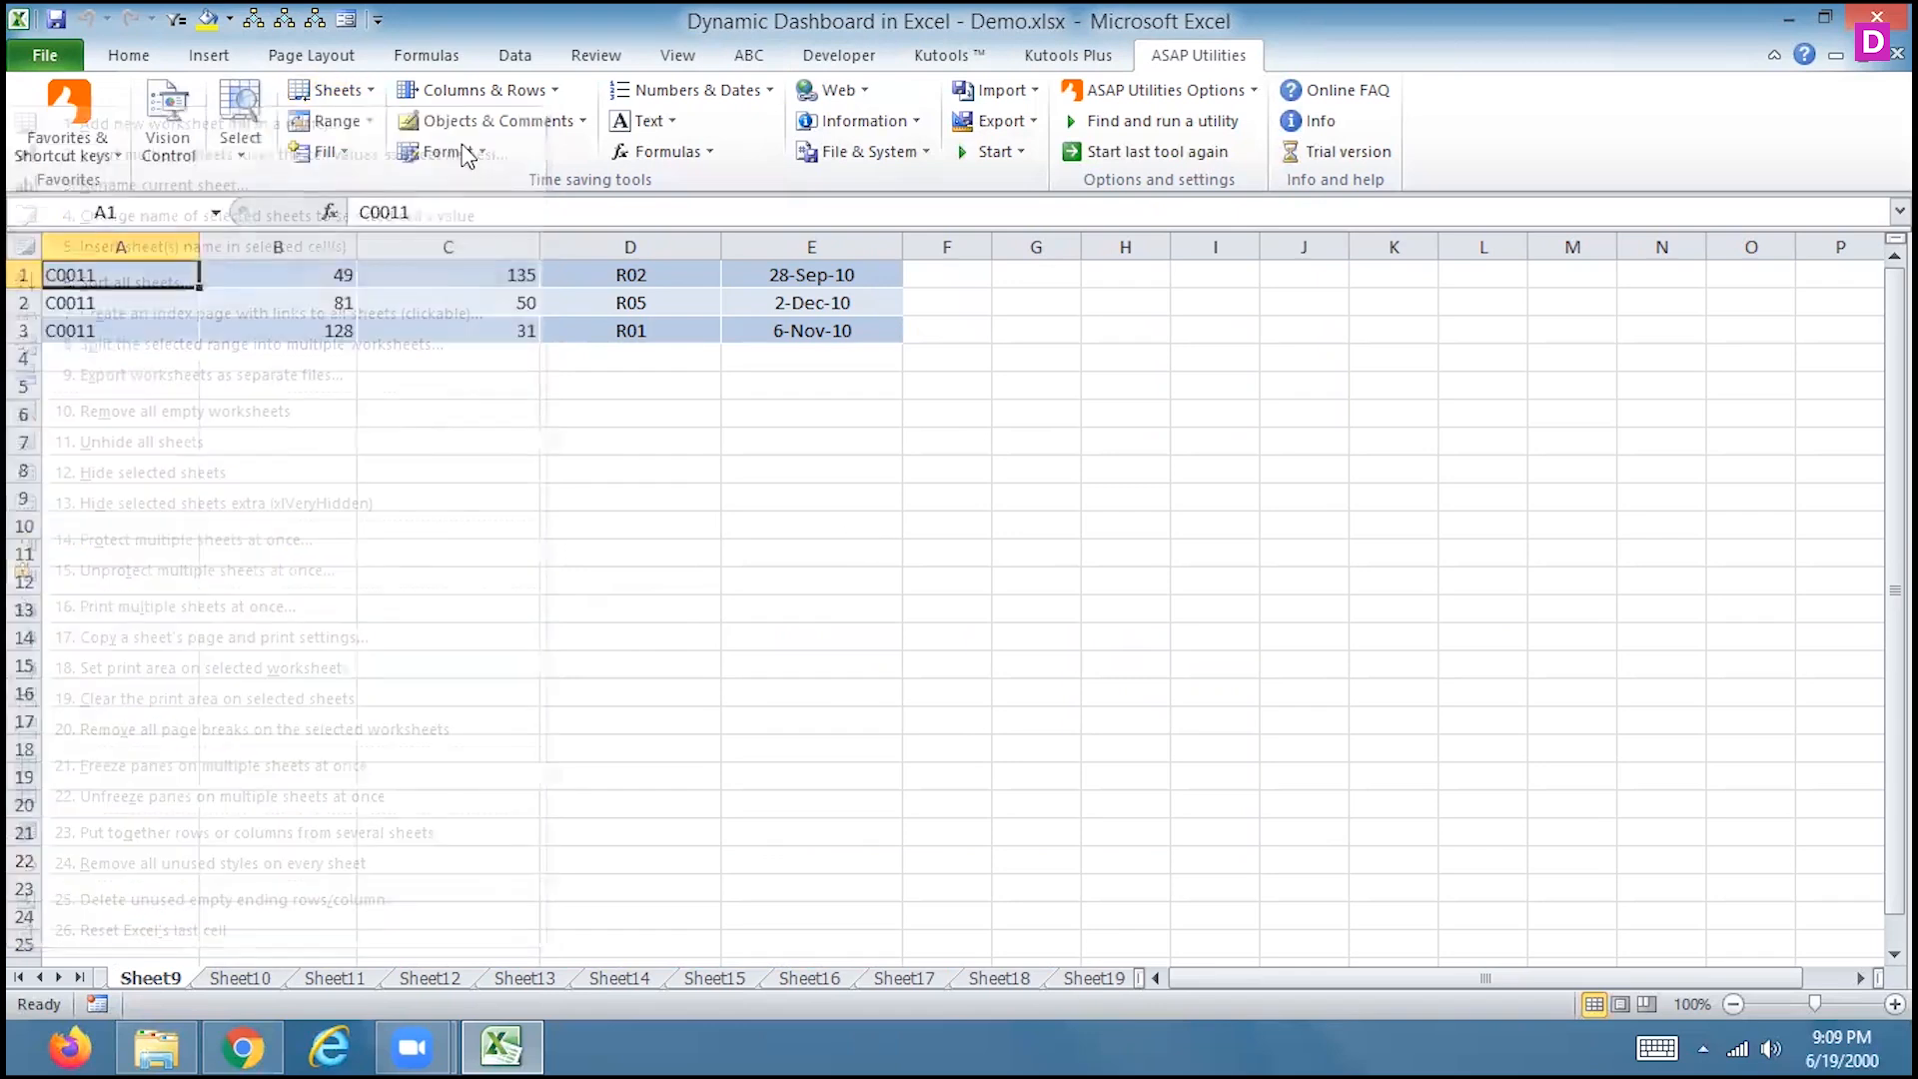
left_click(429, 55)
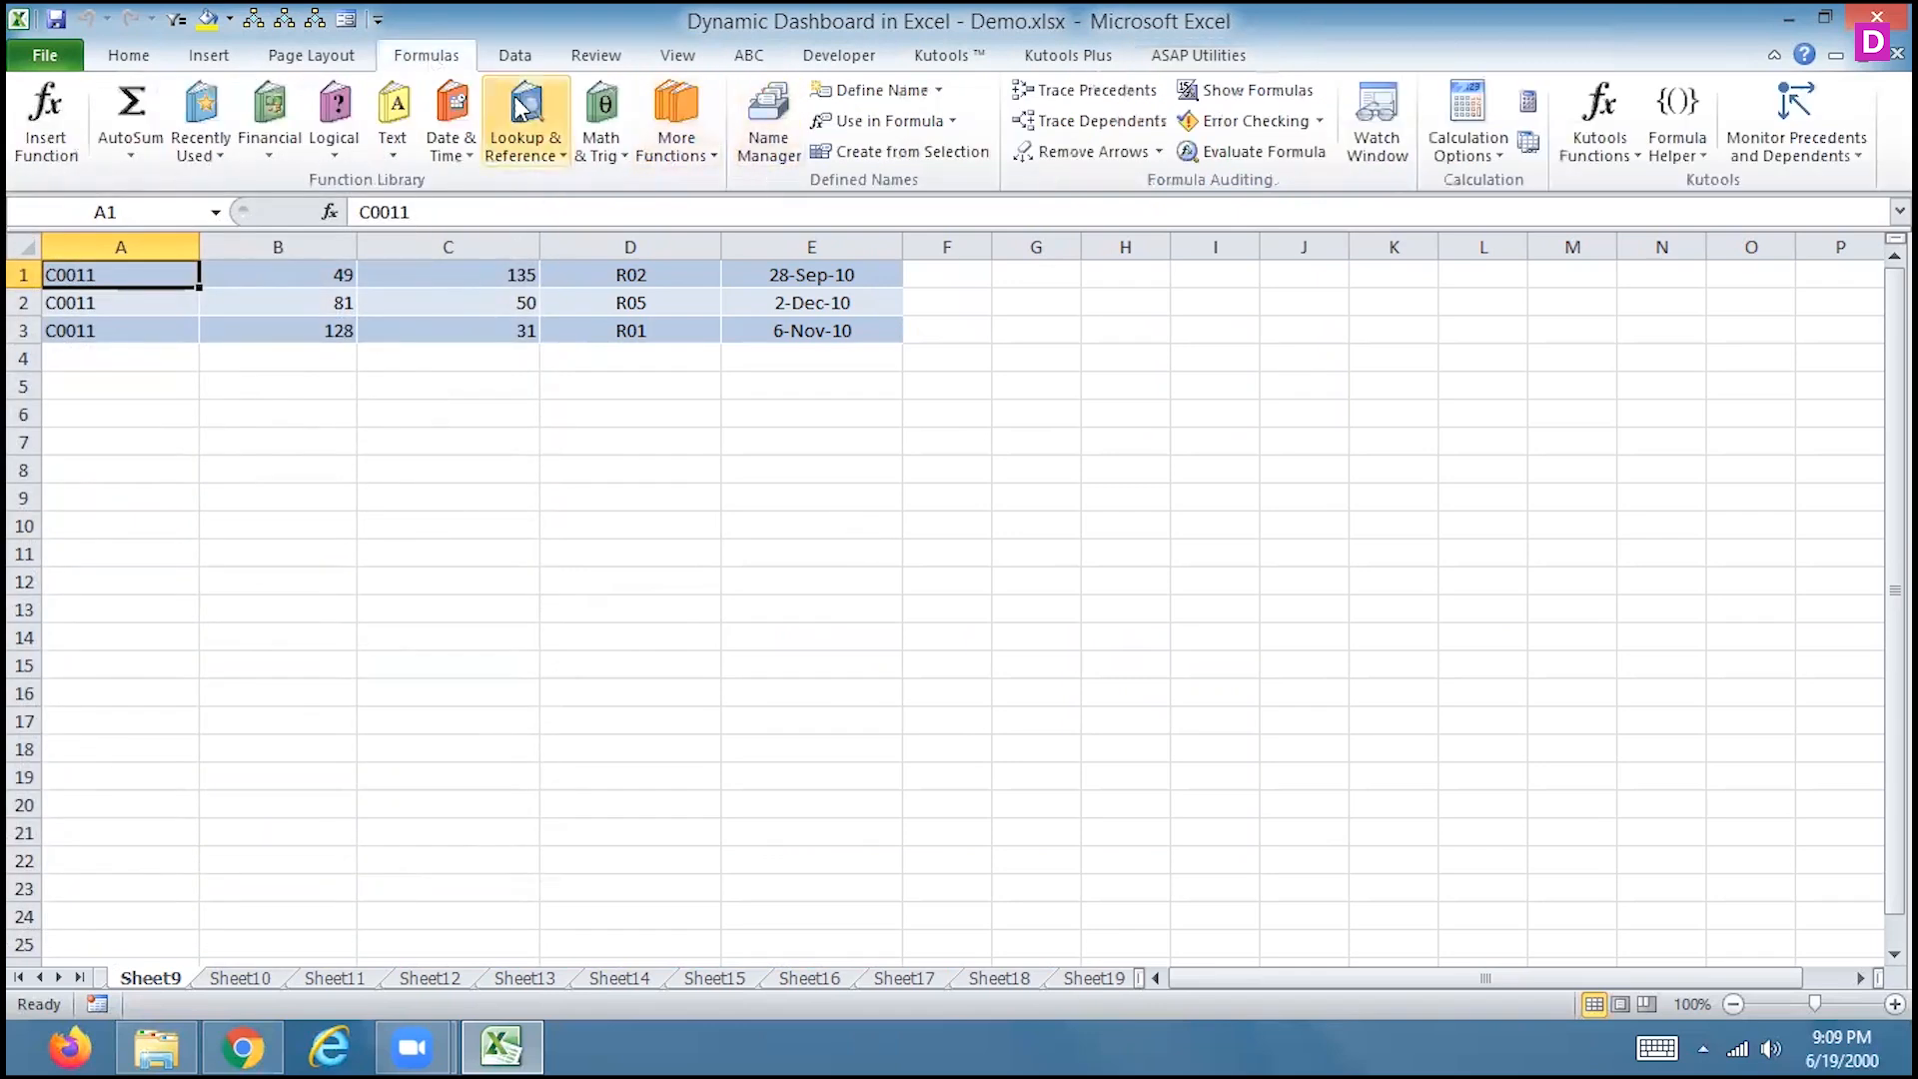
left_click(659, 62)
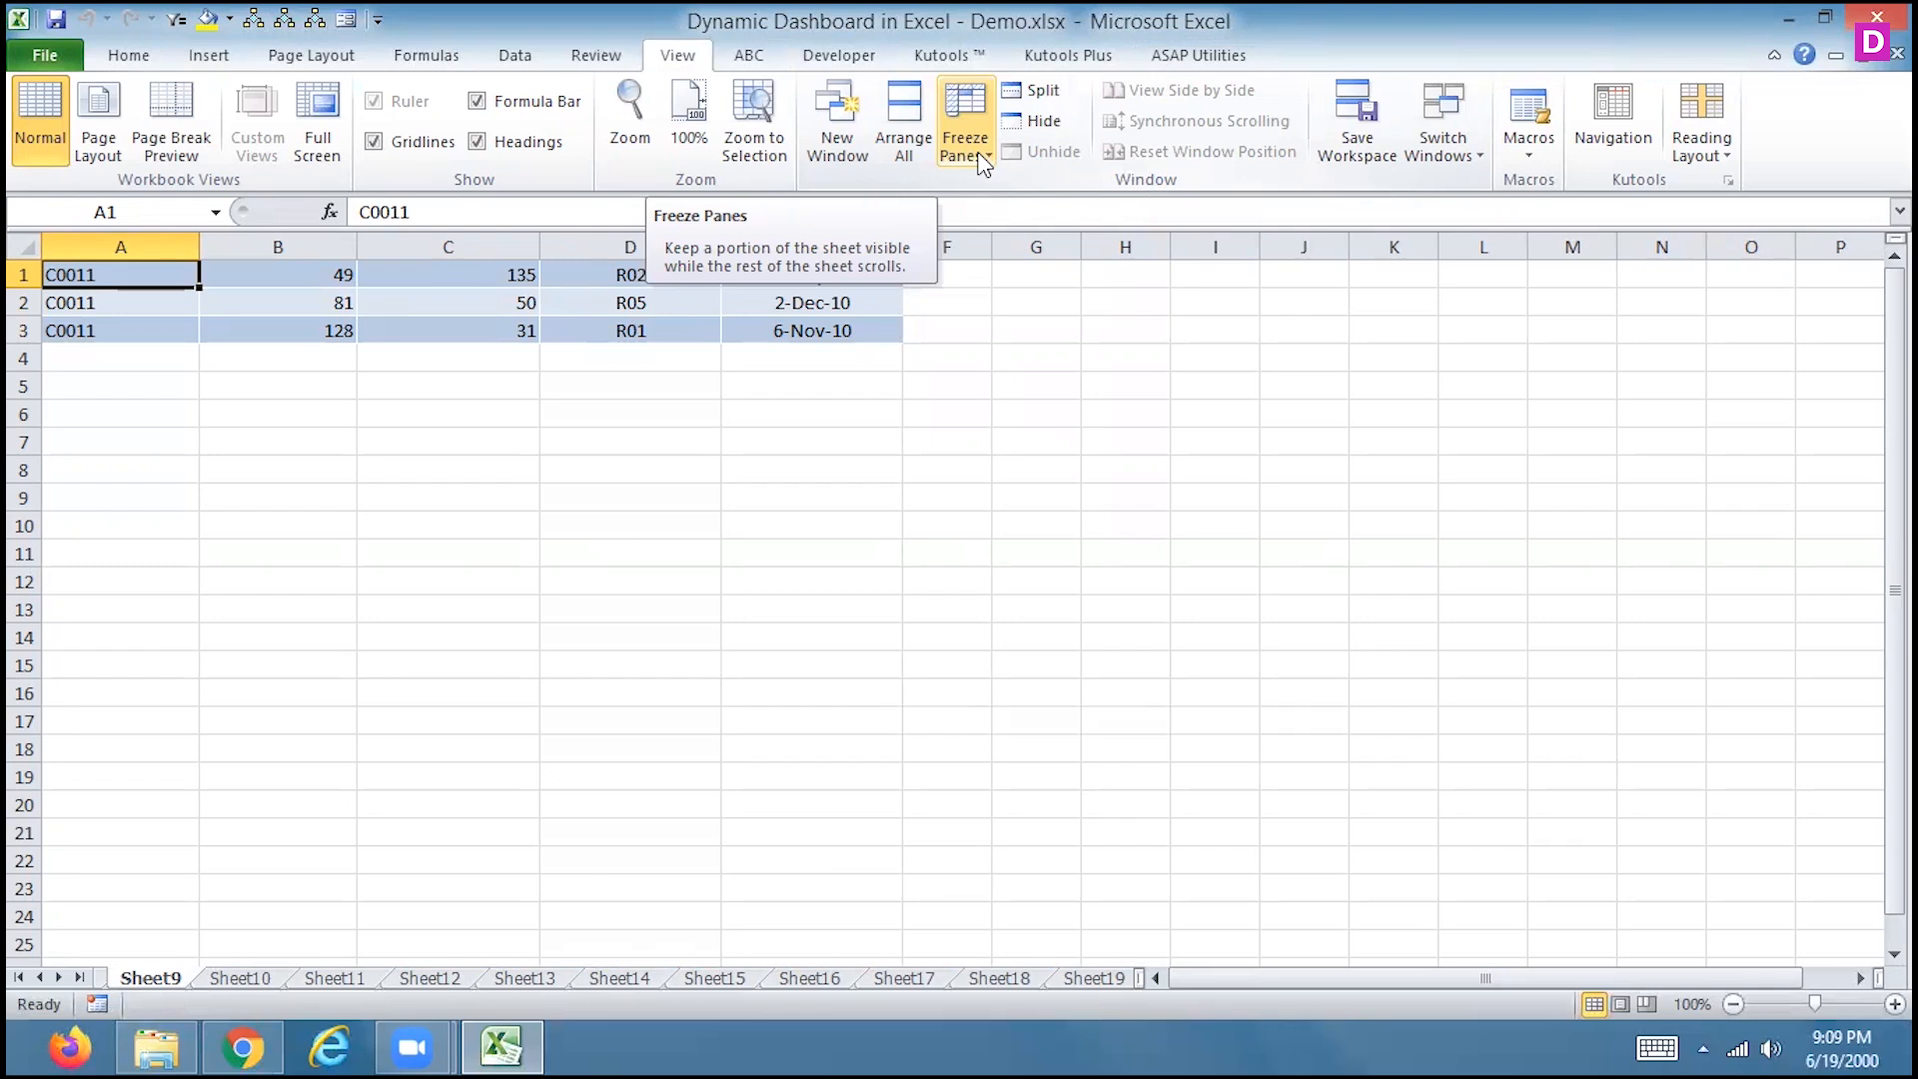
left_click(1196, 56)
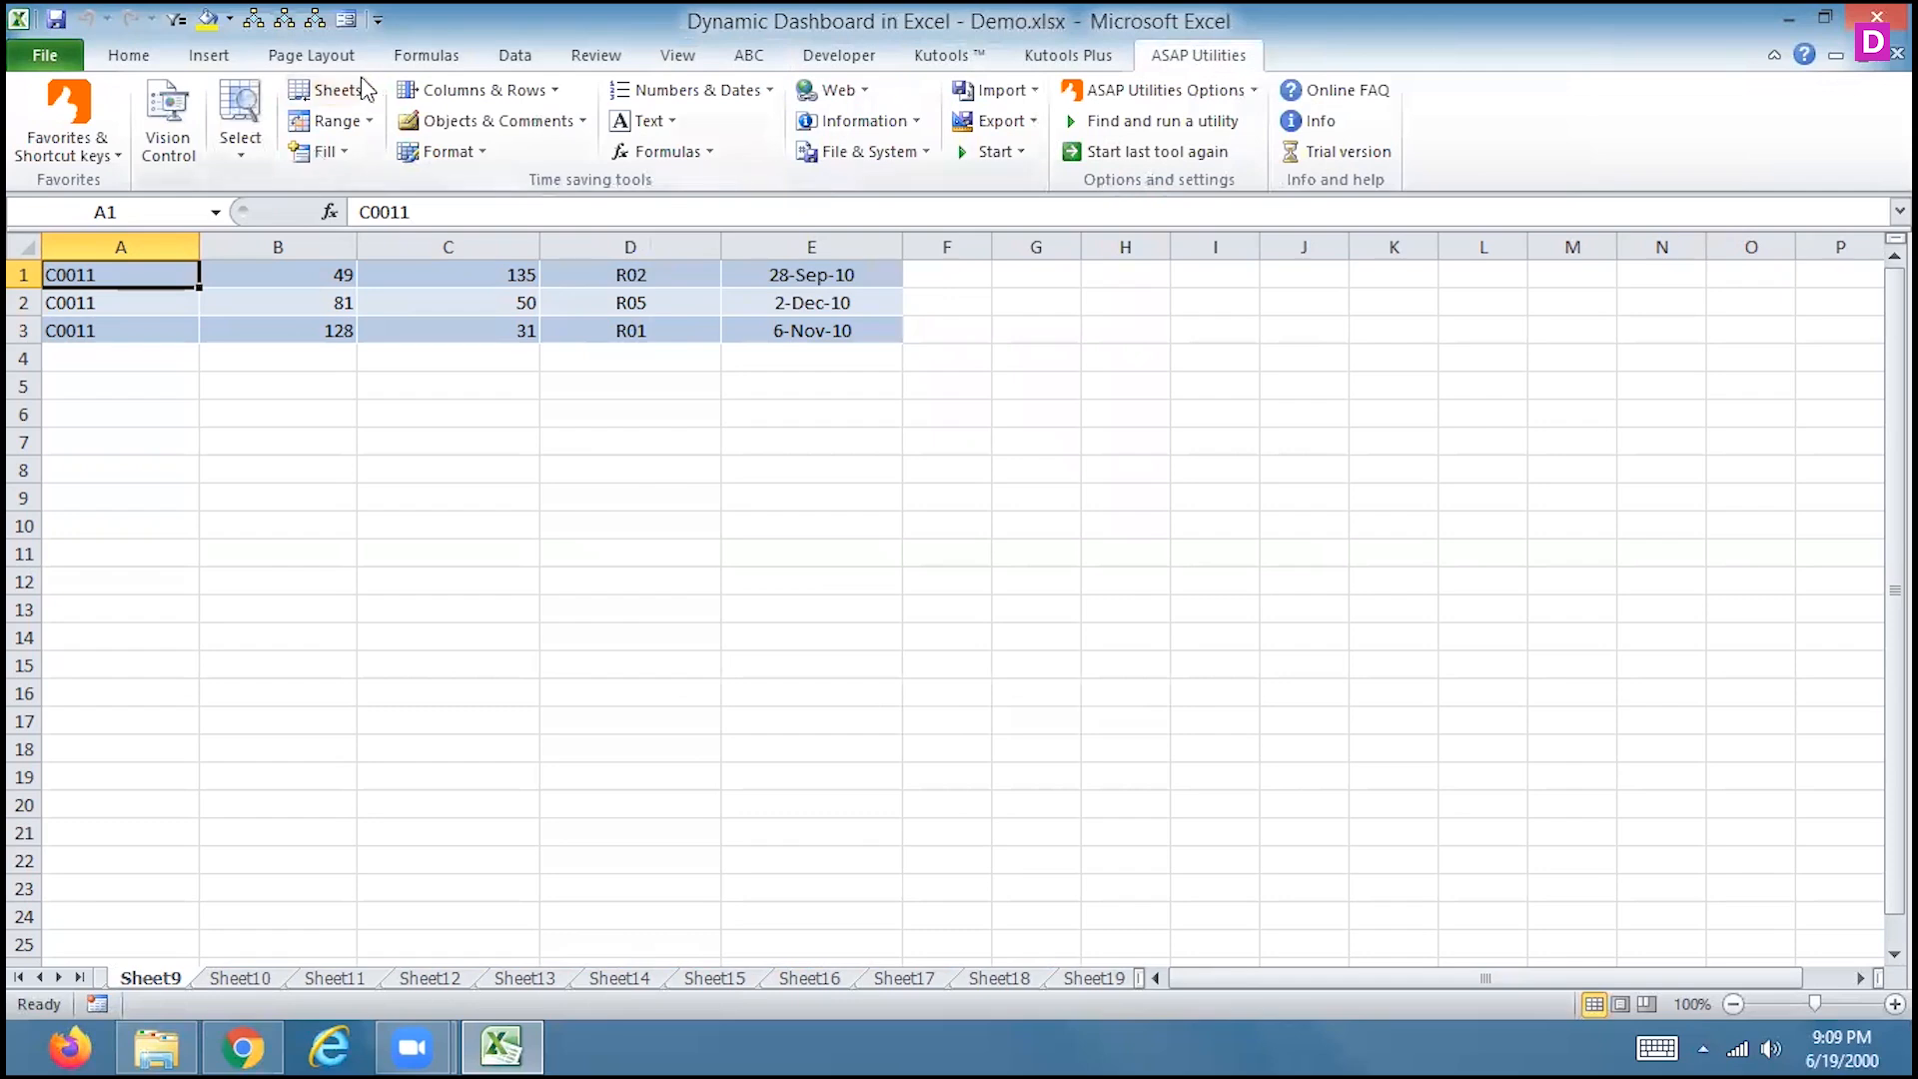
Select A1 and freeze panes above row 2 on all sheets with ASAP Utilities
left_click(330, 90)
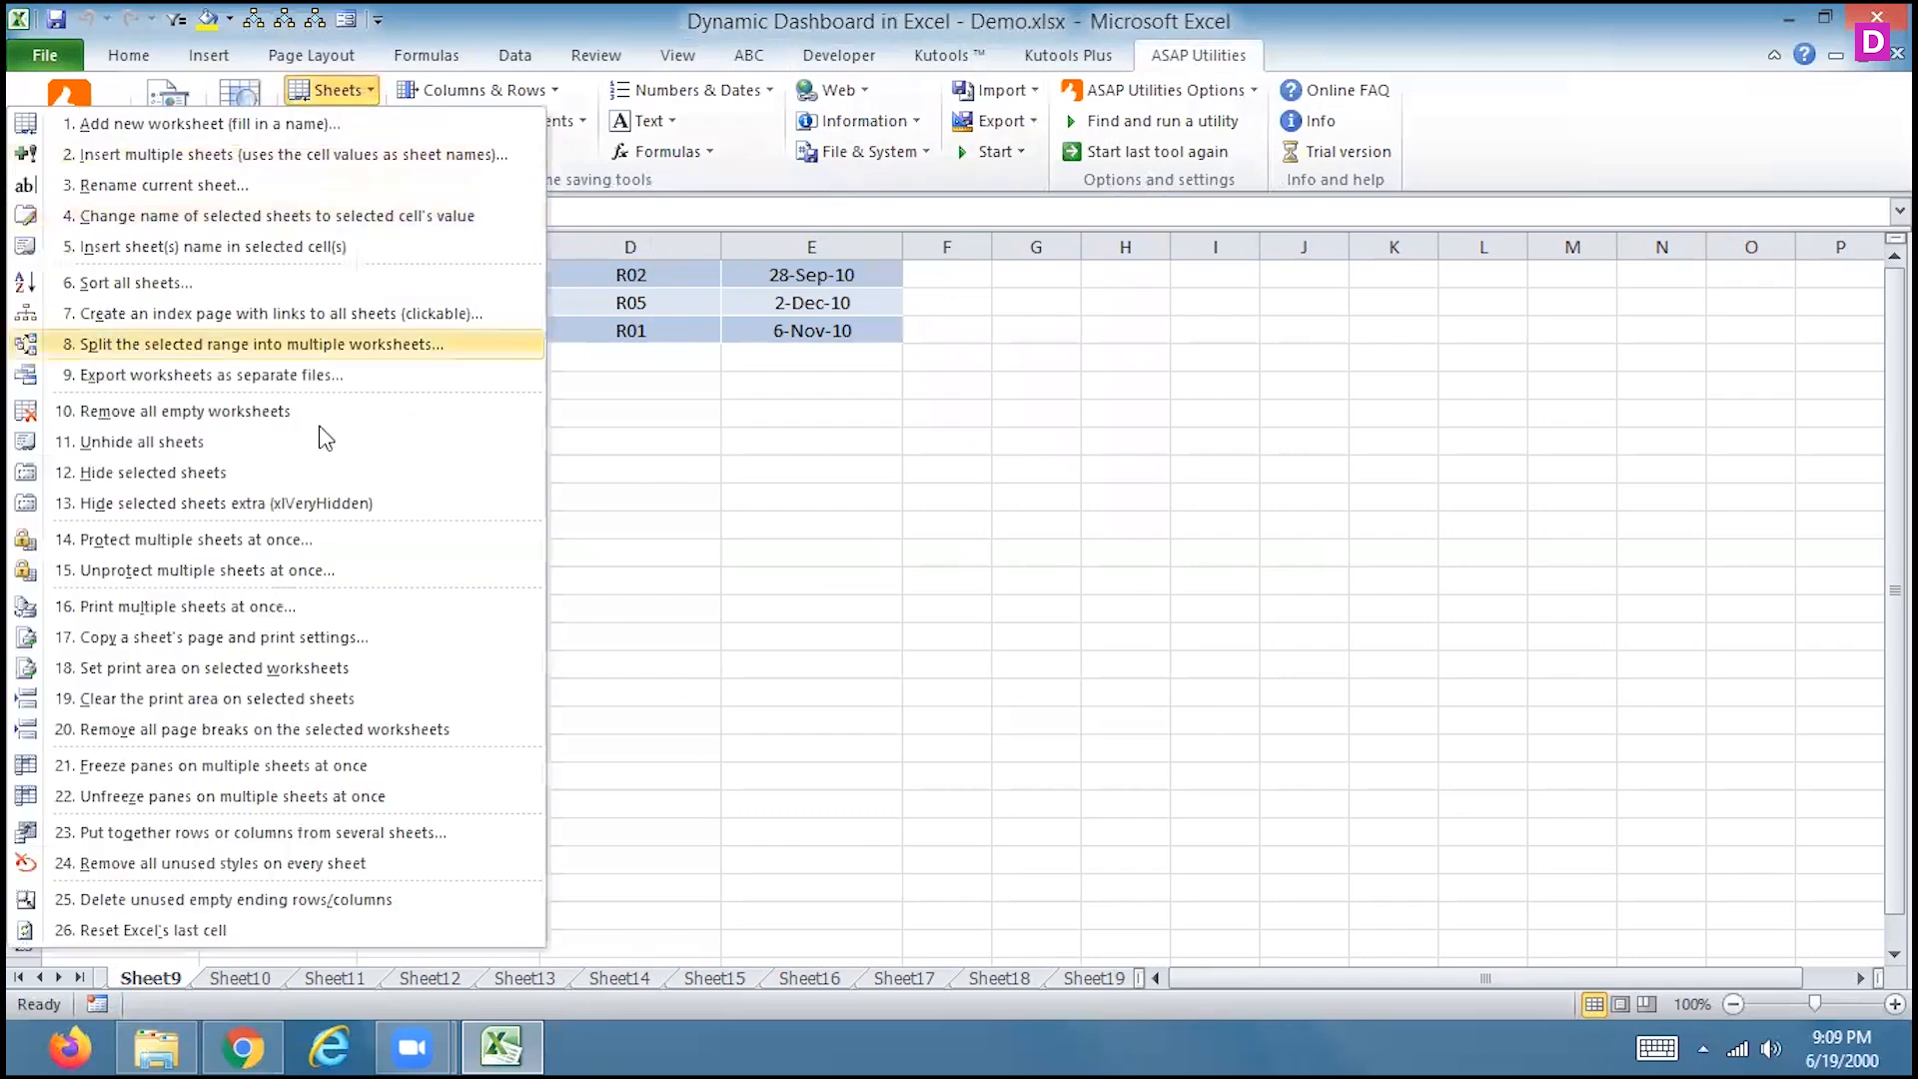
left_click(230, 769)
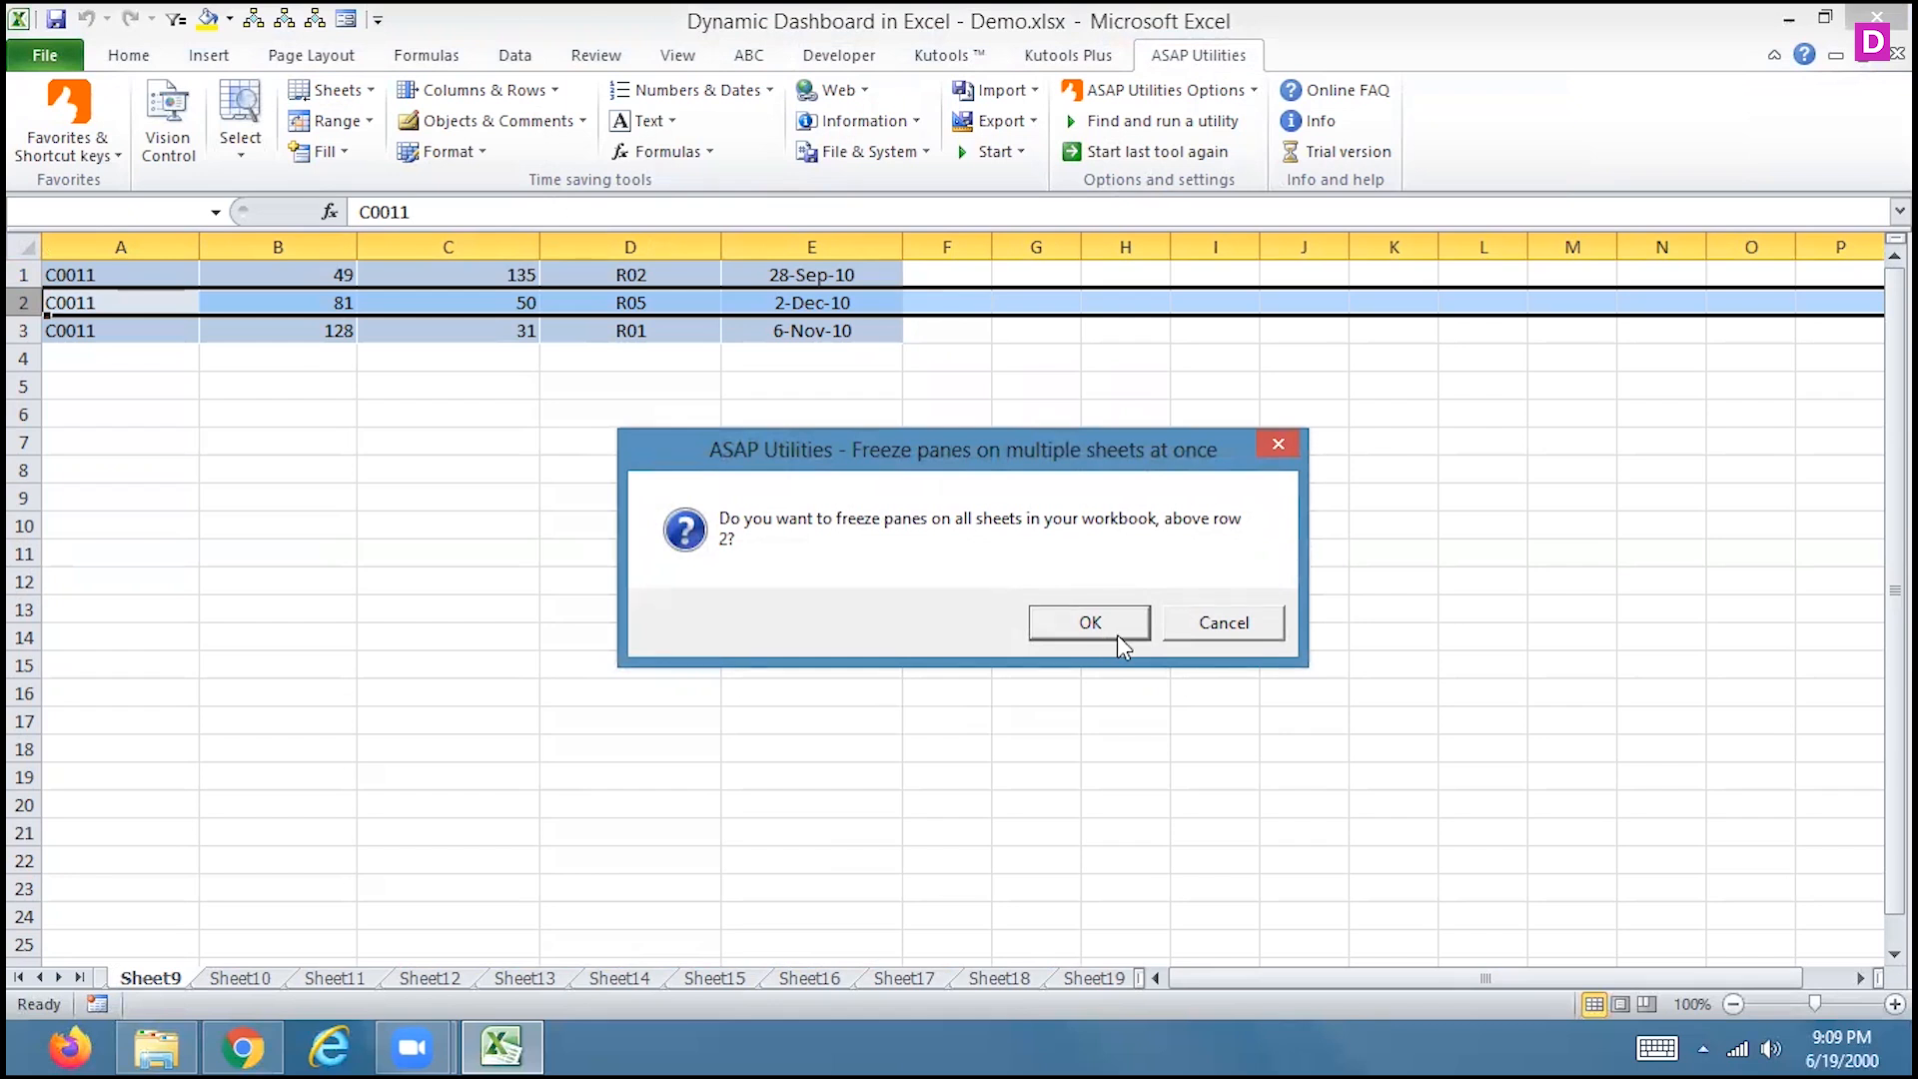
left_click(1224, 629)
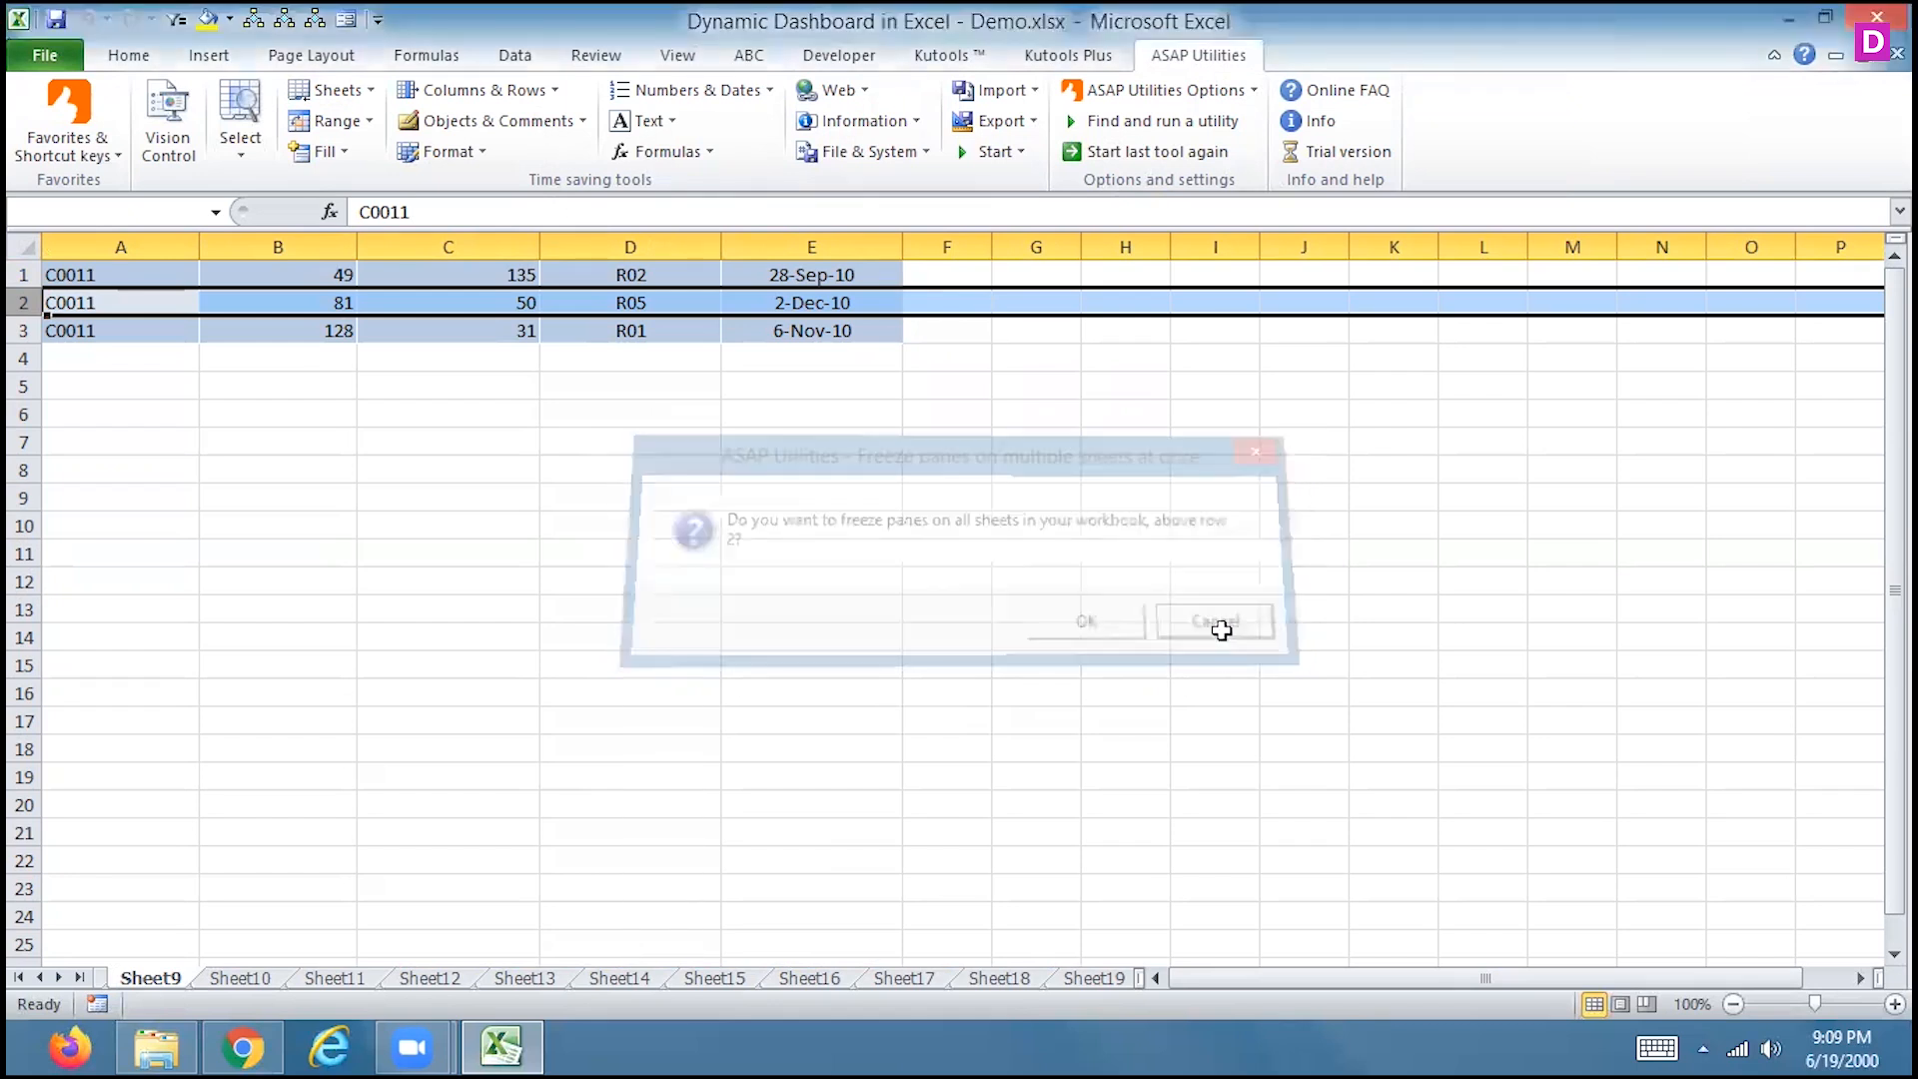
left_click(182, 275)
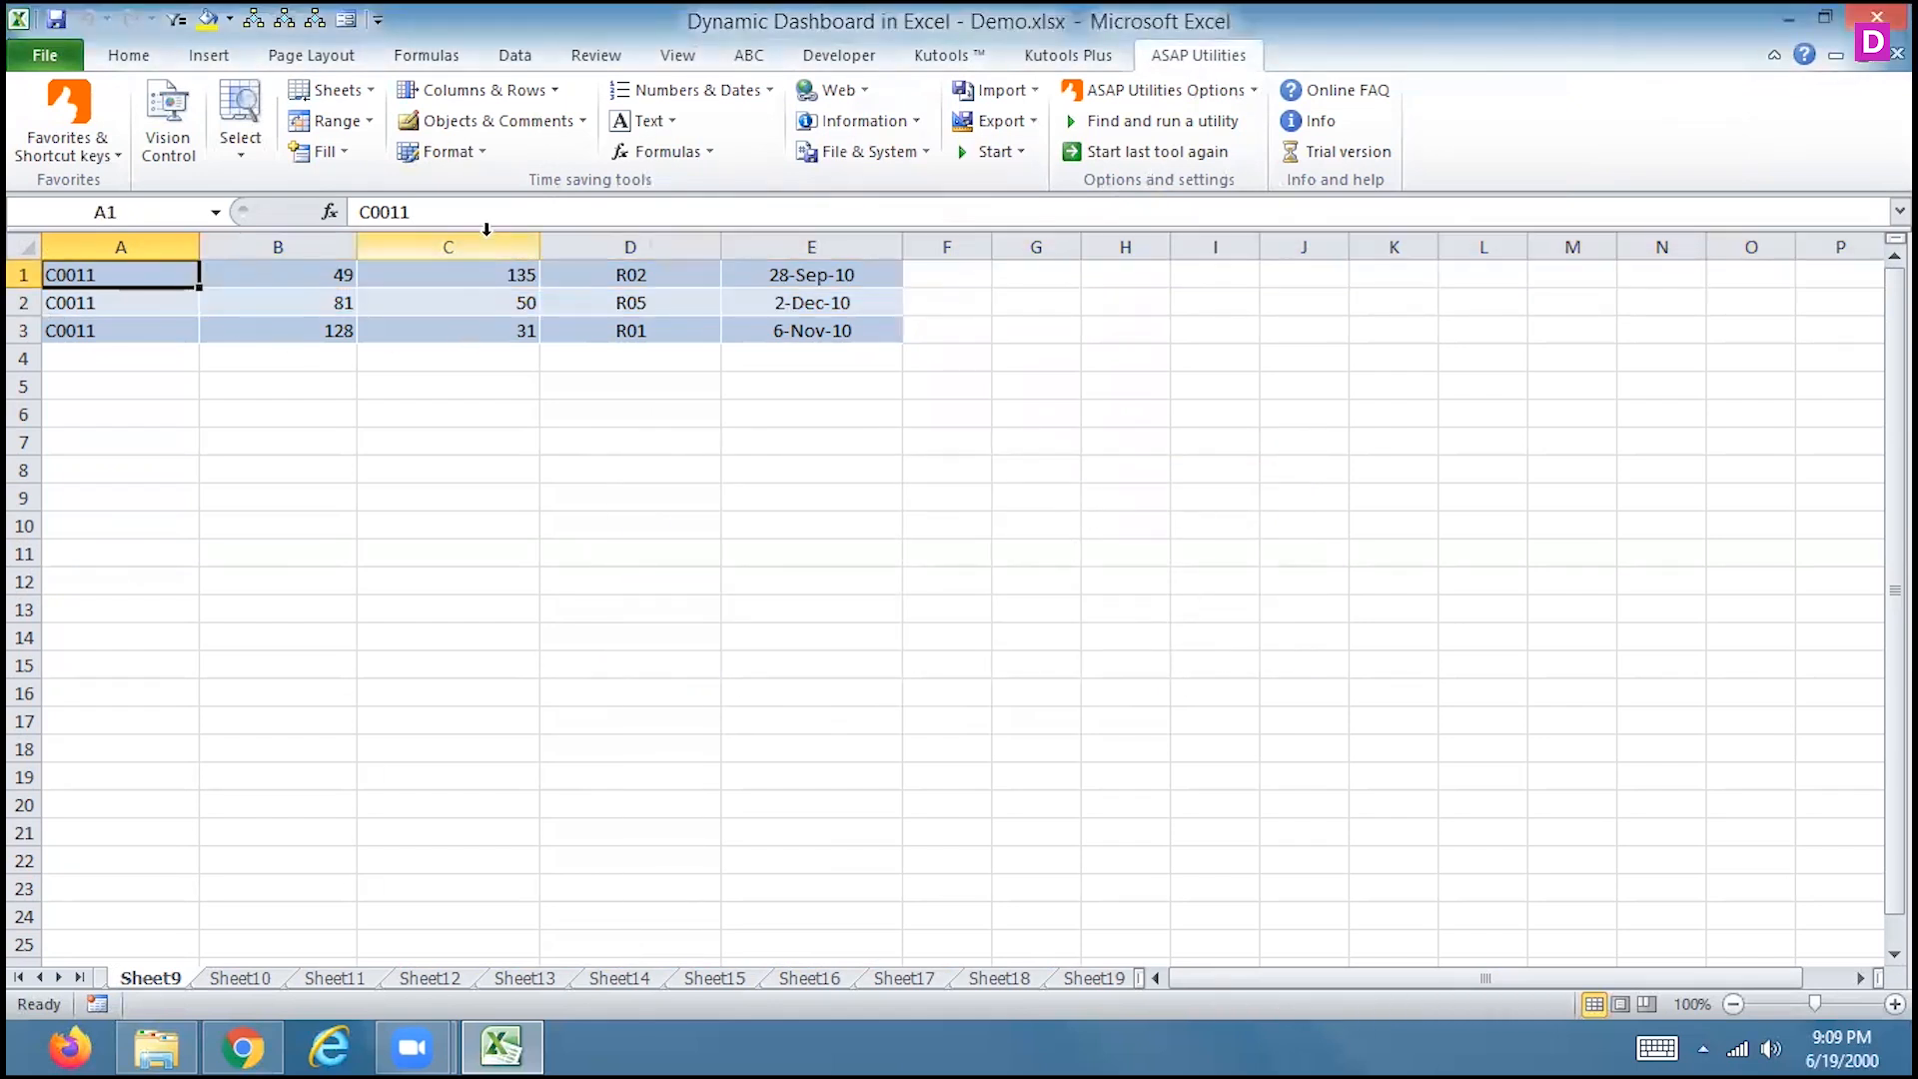
left_click(330, 89)
left_click(221, 767)
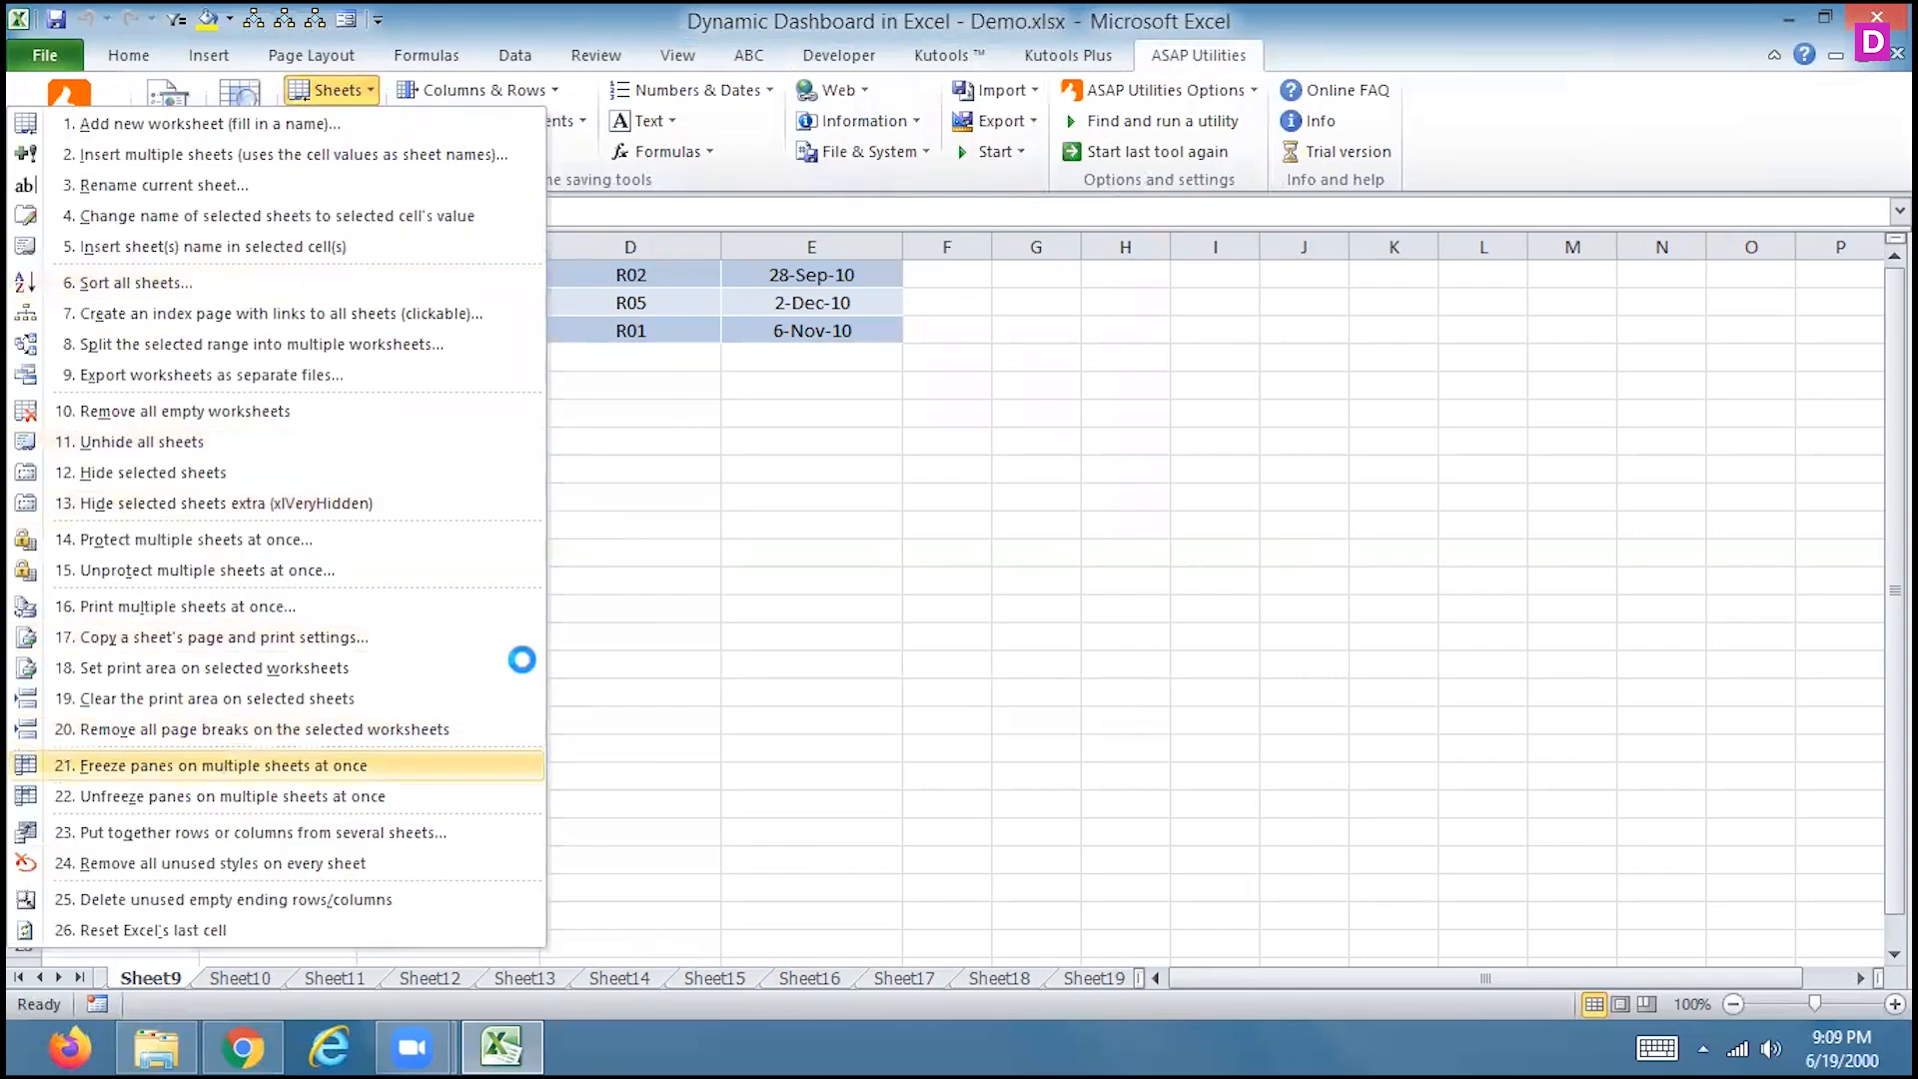
left_click(1127, 617)
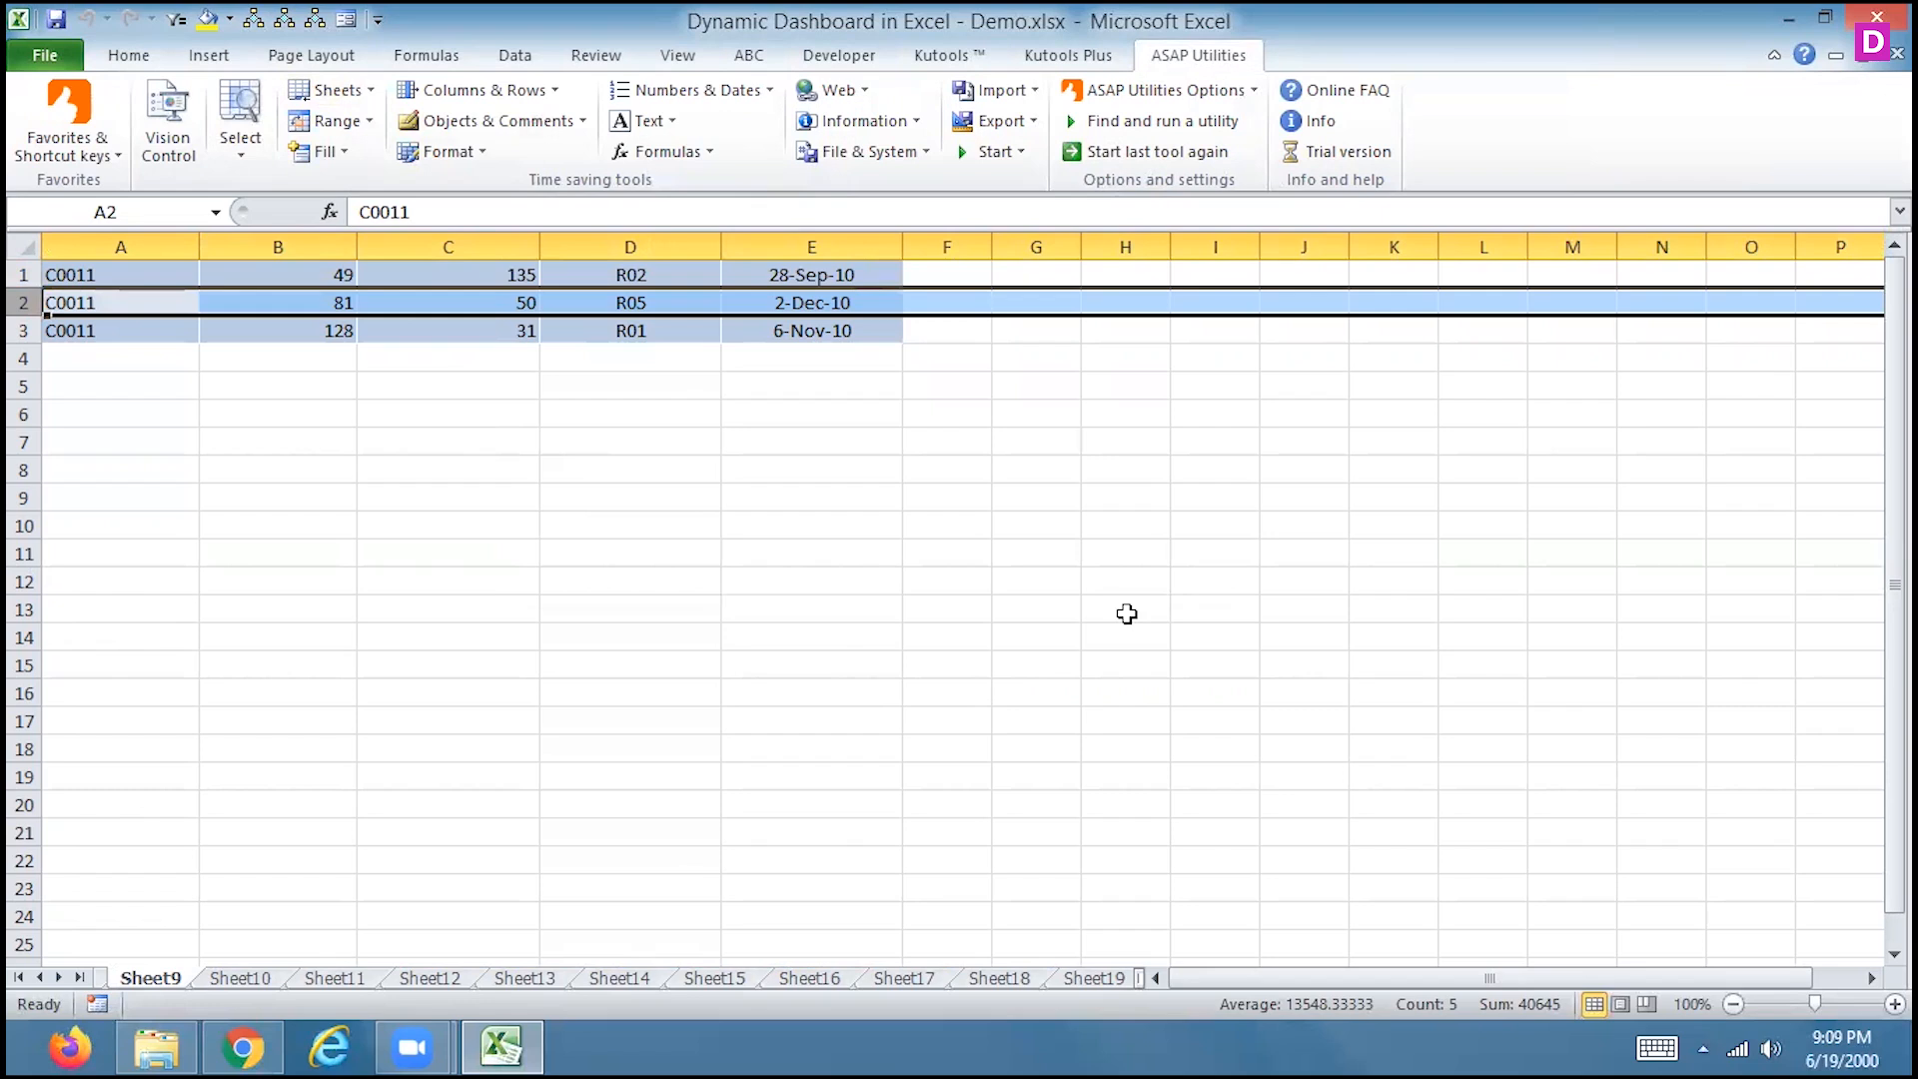
Check the frozen top row on Sheet10, Sheet11 and the Data sheet
left_click(252, 978)
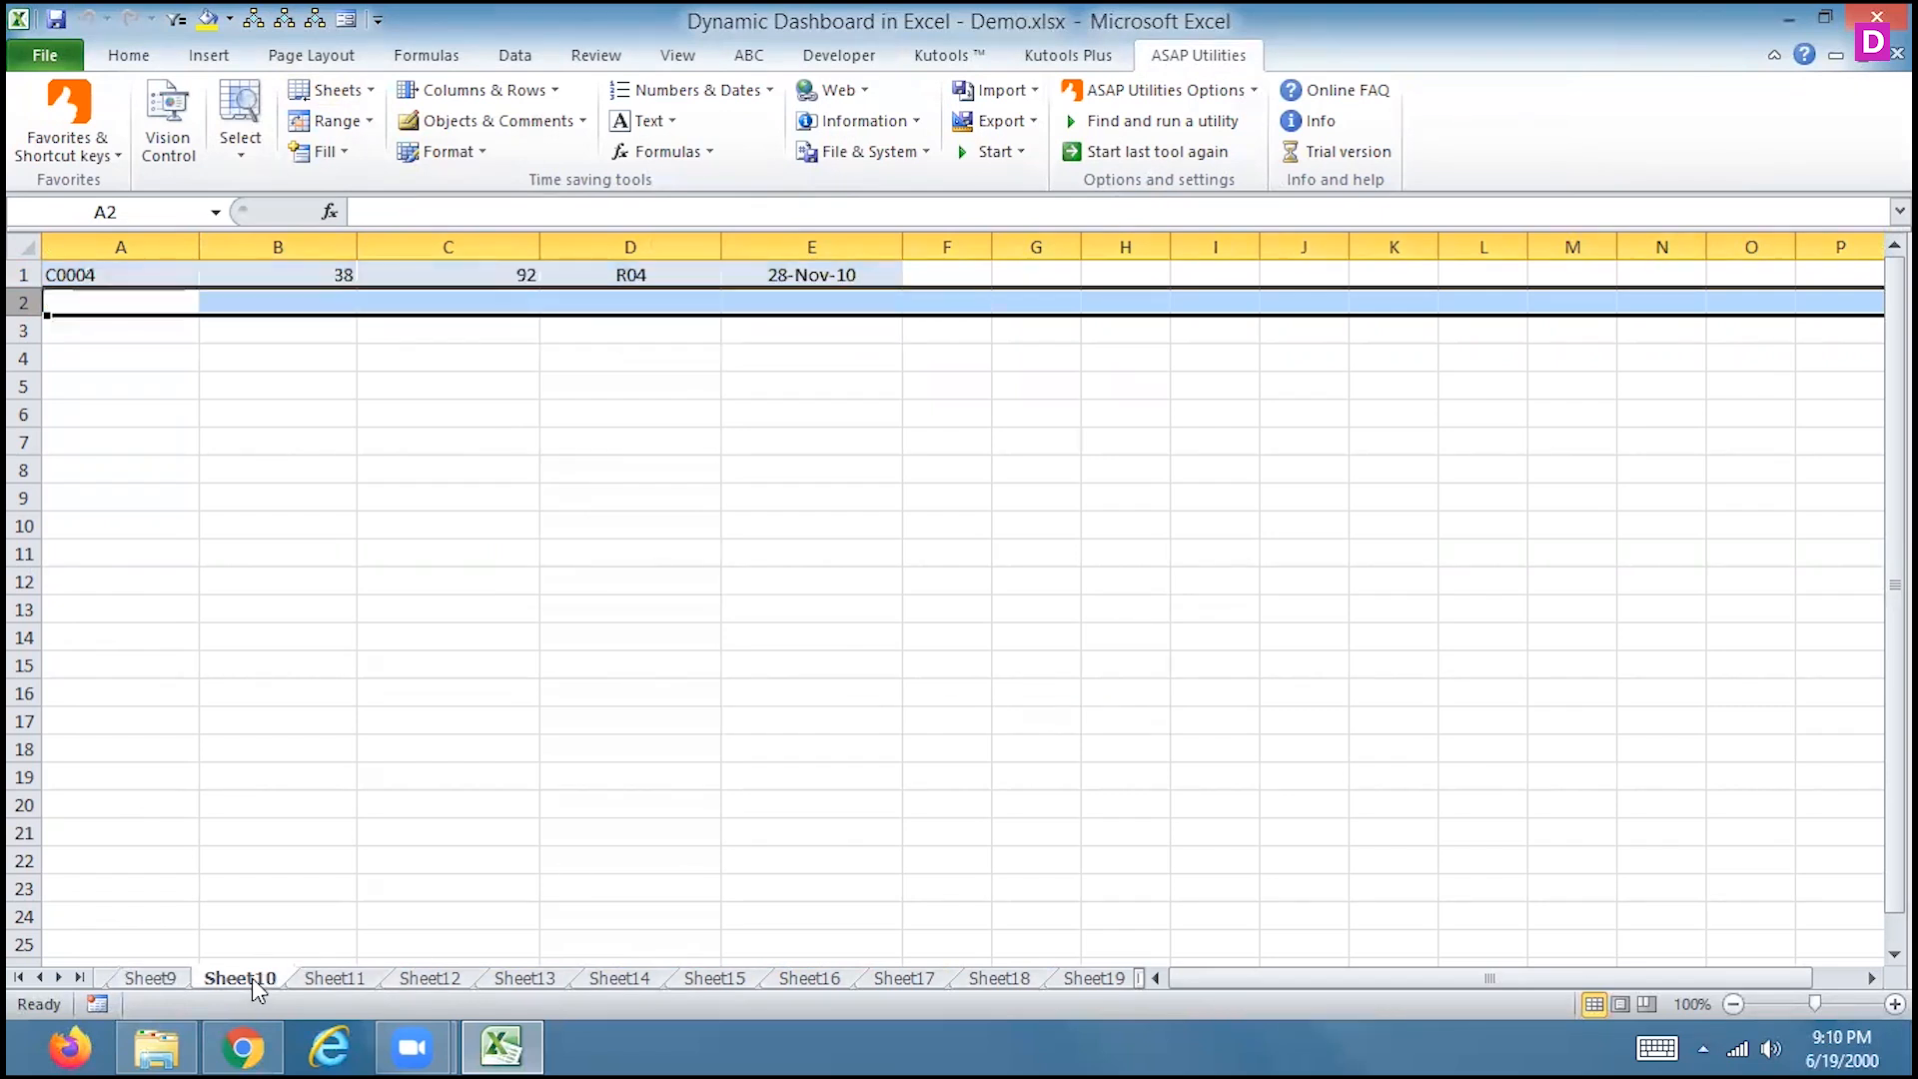
left_click(335, 978)
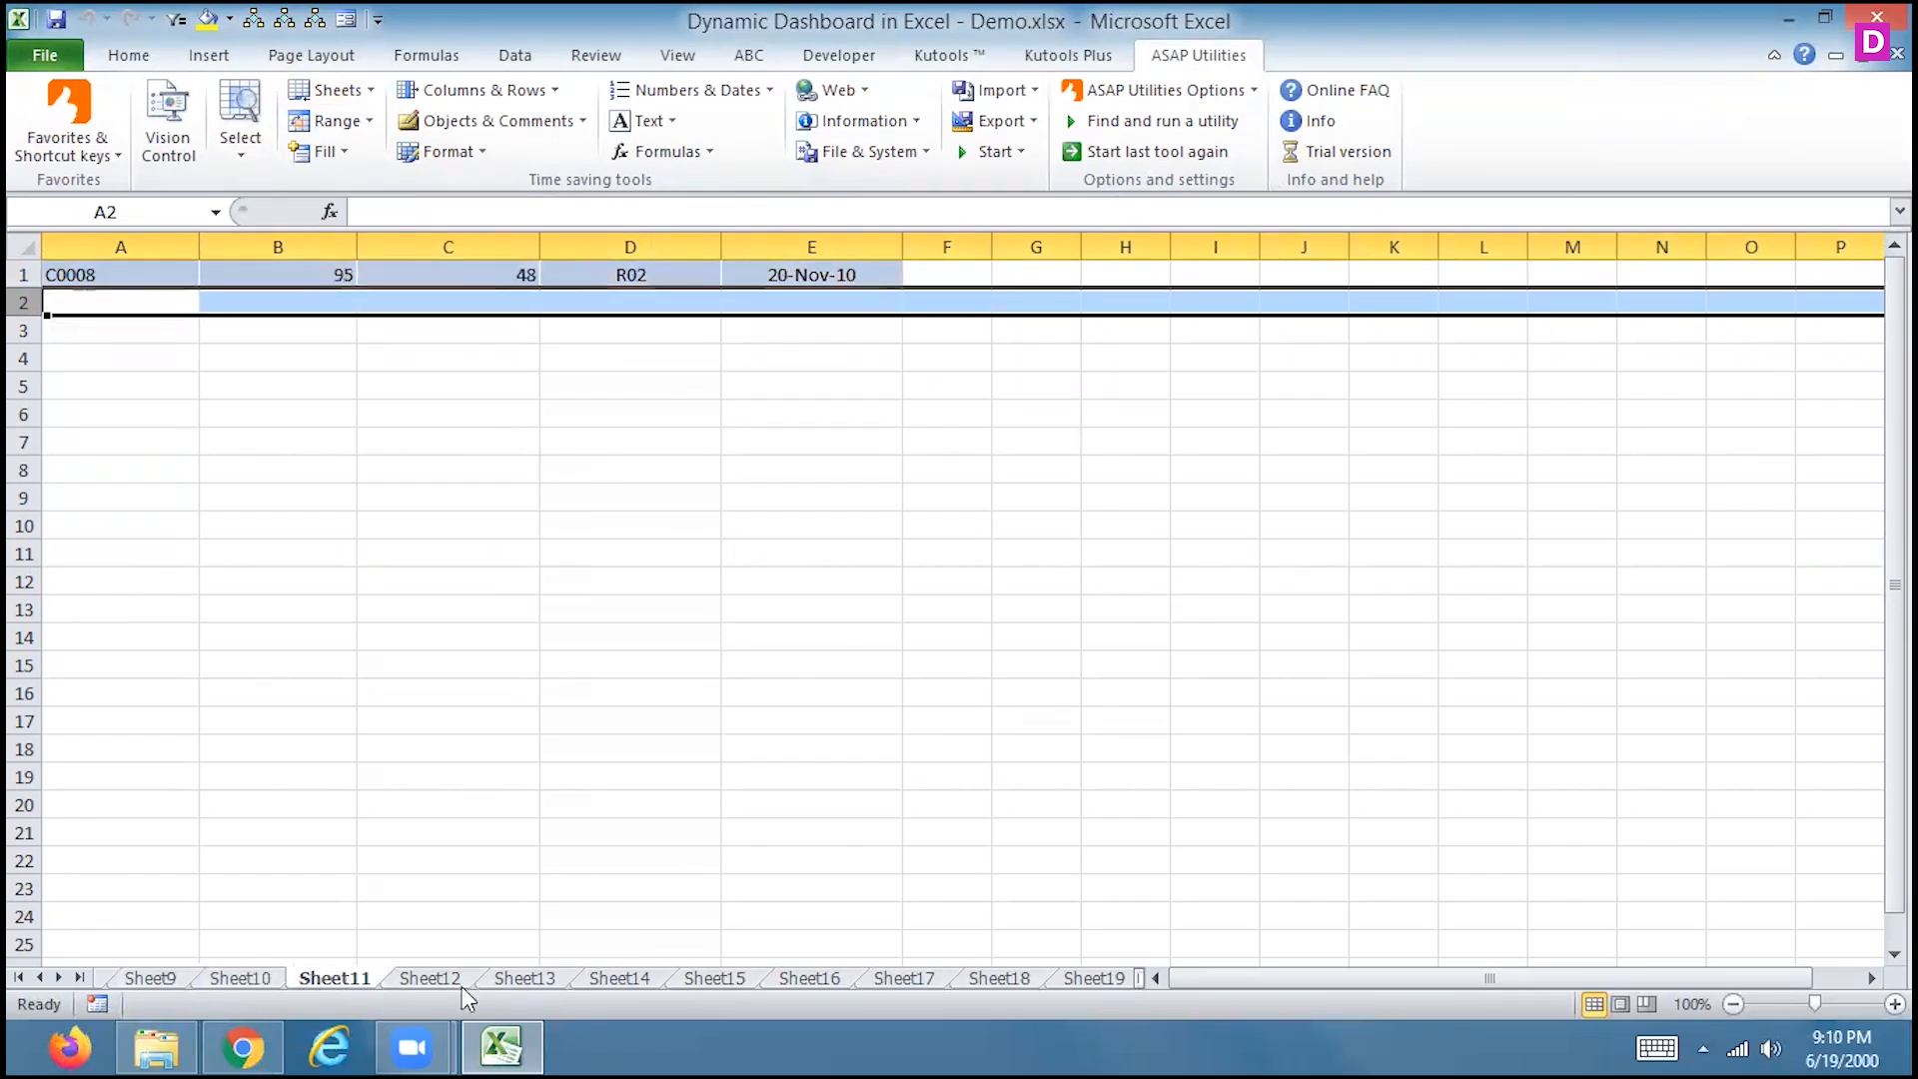
left_click(40, 978)
left_click(40, 979)
left_click(40, 978)
left_click(40, 979)
left_click(245, 976)
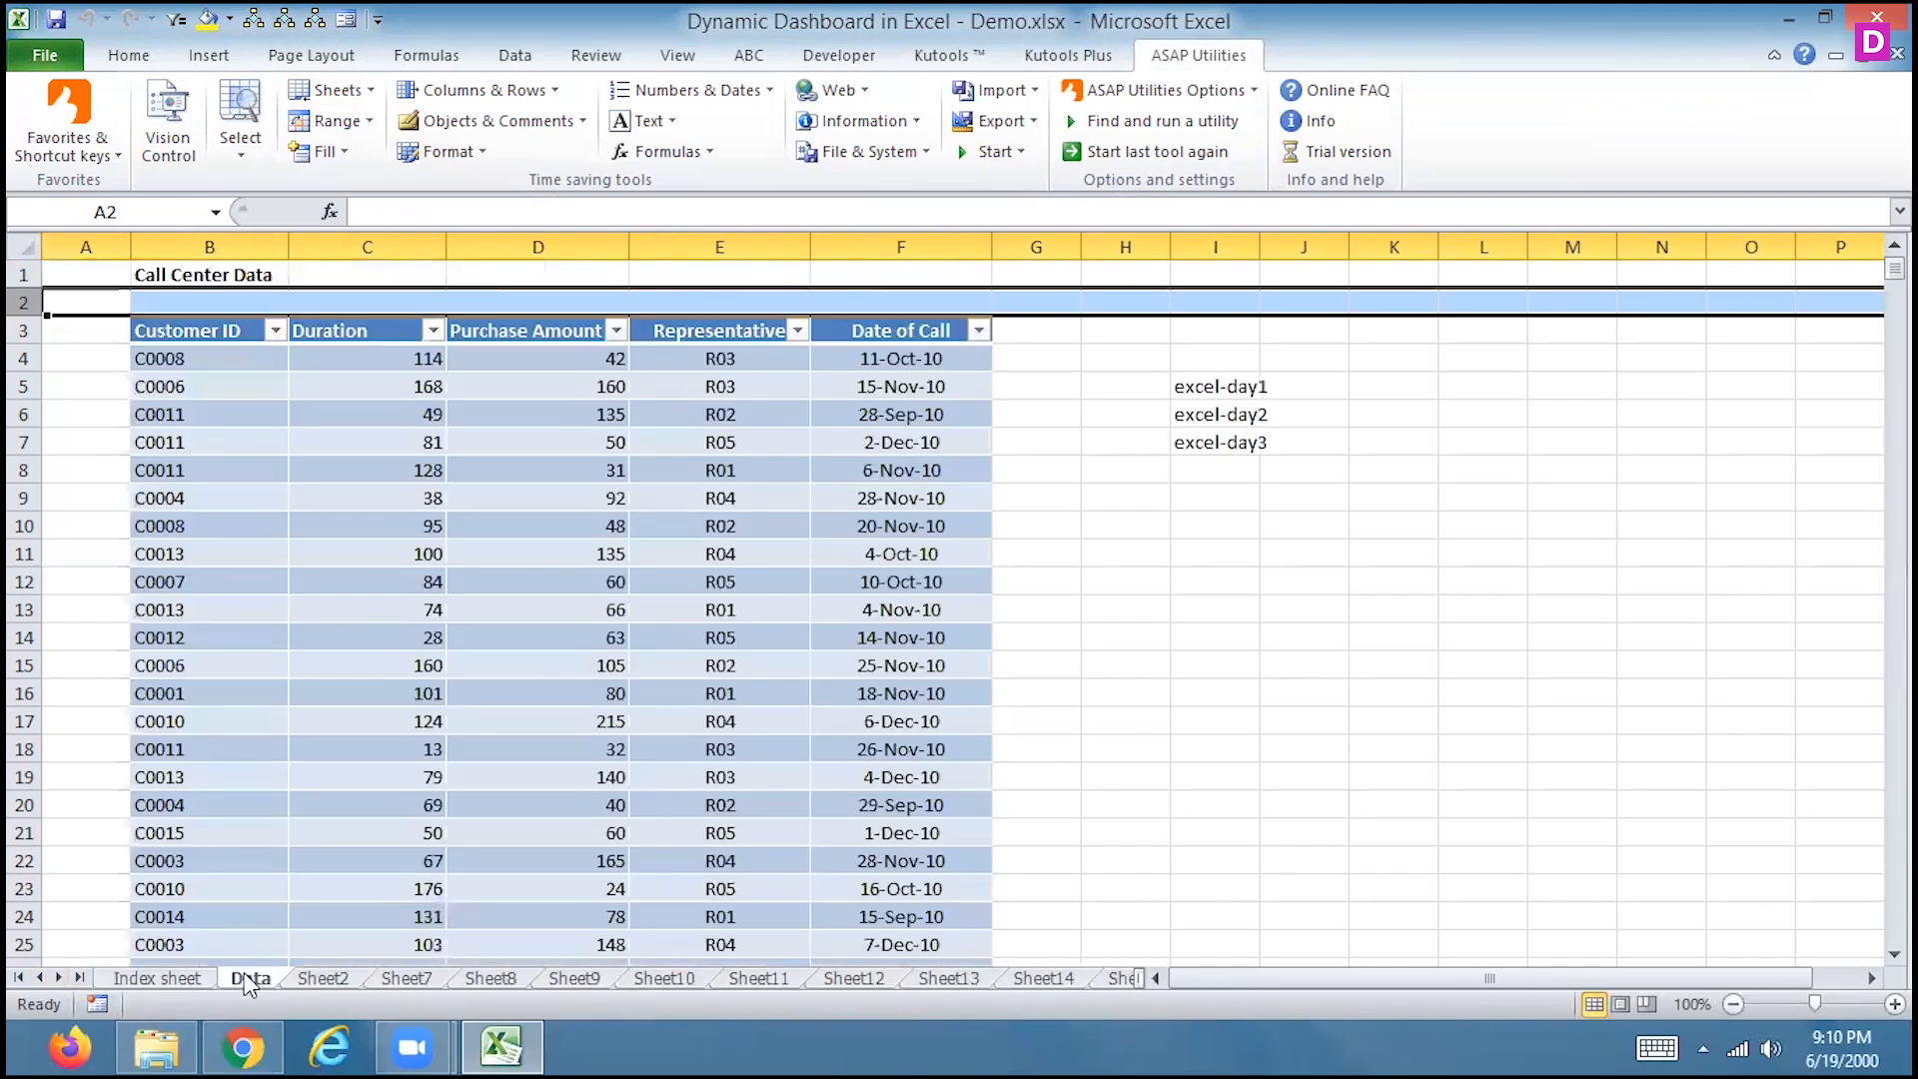
key("Down")
key("Down")
key("Down")
key("Down")
key("Down")
key("Down")
key("Down")
key("Down")
key("Down")
key("Down")
key("Down")
key("Down")
key("Down")
key("Down")
key("Down")
key("Down")
key("Down")
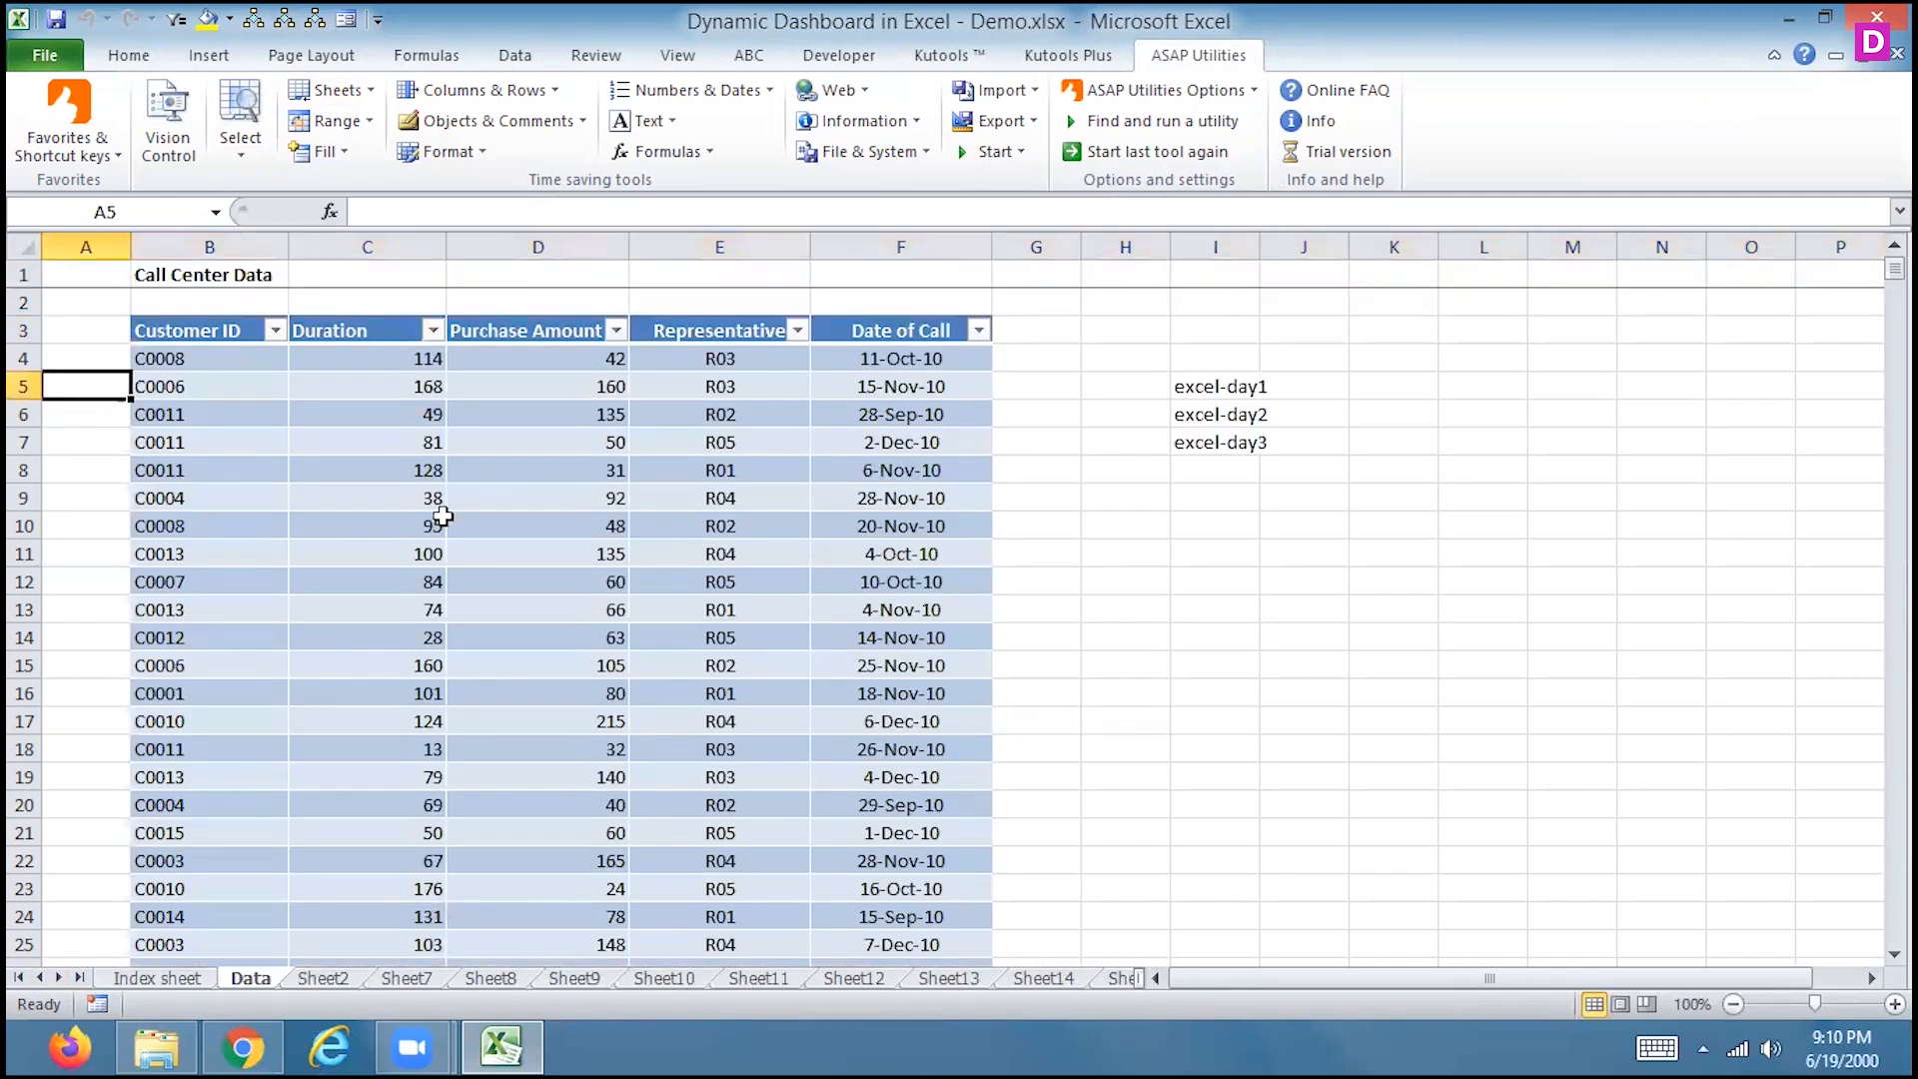
key("Down")
key("Down")
key("Down")
key("Down")
key("Down")
key("Down")
key("Down")
key("Down")
key("Down")
key("Down")
key("Down")
key("Down")
key("Down")
key("Down")
key("Down")
key("Down")
key("Down")
key("Down")
key("Down")
key("Down")
key("Up")
key("Up")
key("Up")
key("Up")
key("Up")
key("Up")
key("Up")
key("Up")
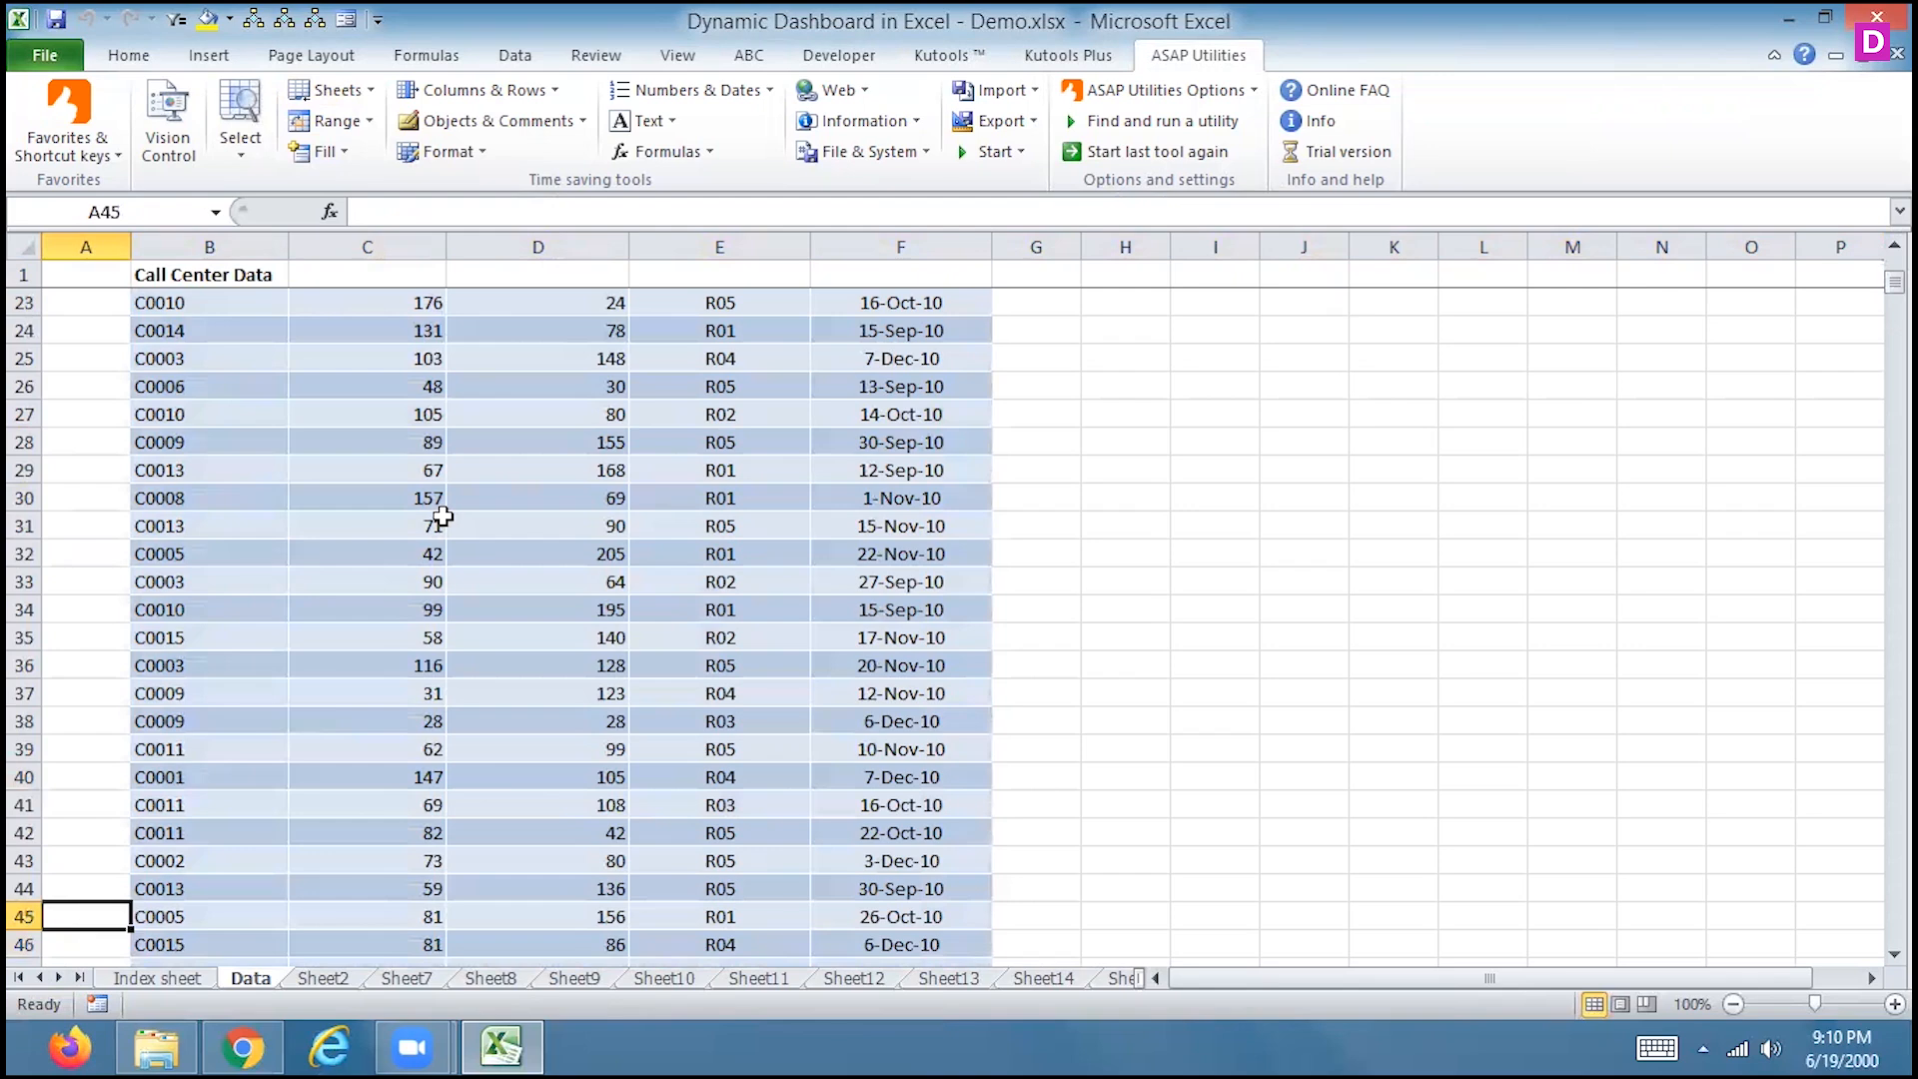
key("Up")
key("Up")
key("Up")
key("Up")
key("Up")
key("Up")
key("Up")
key("Up")
key("Up")
key("Up")
key("Up")
key("Up")
key("Up")
key("Up")
key("Up")
key("Up")
key("Up")
key("Up")
key("Up")
key("Up")
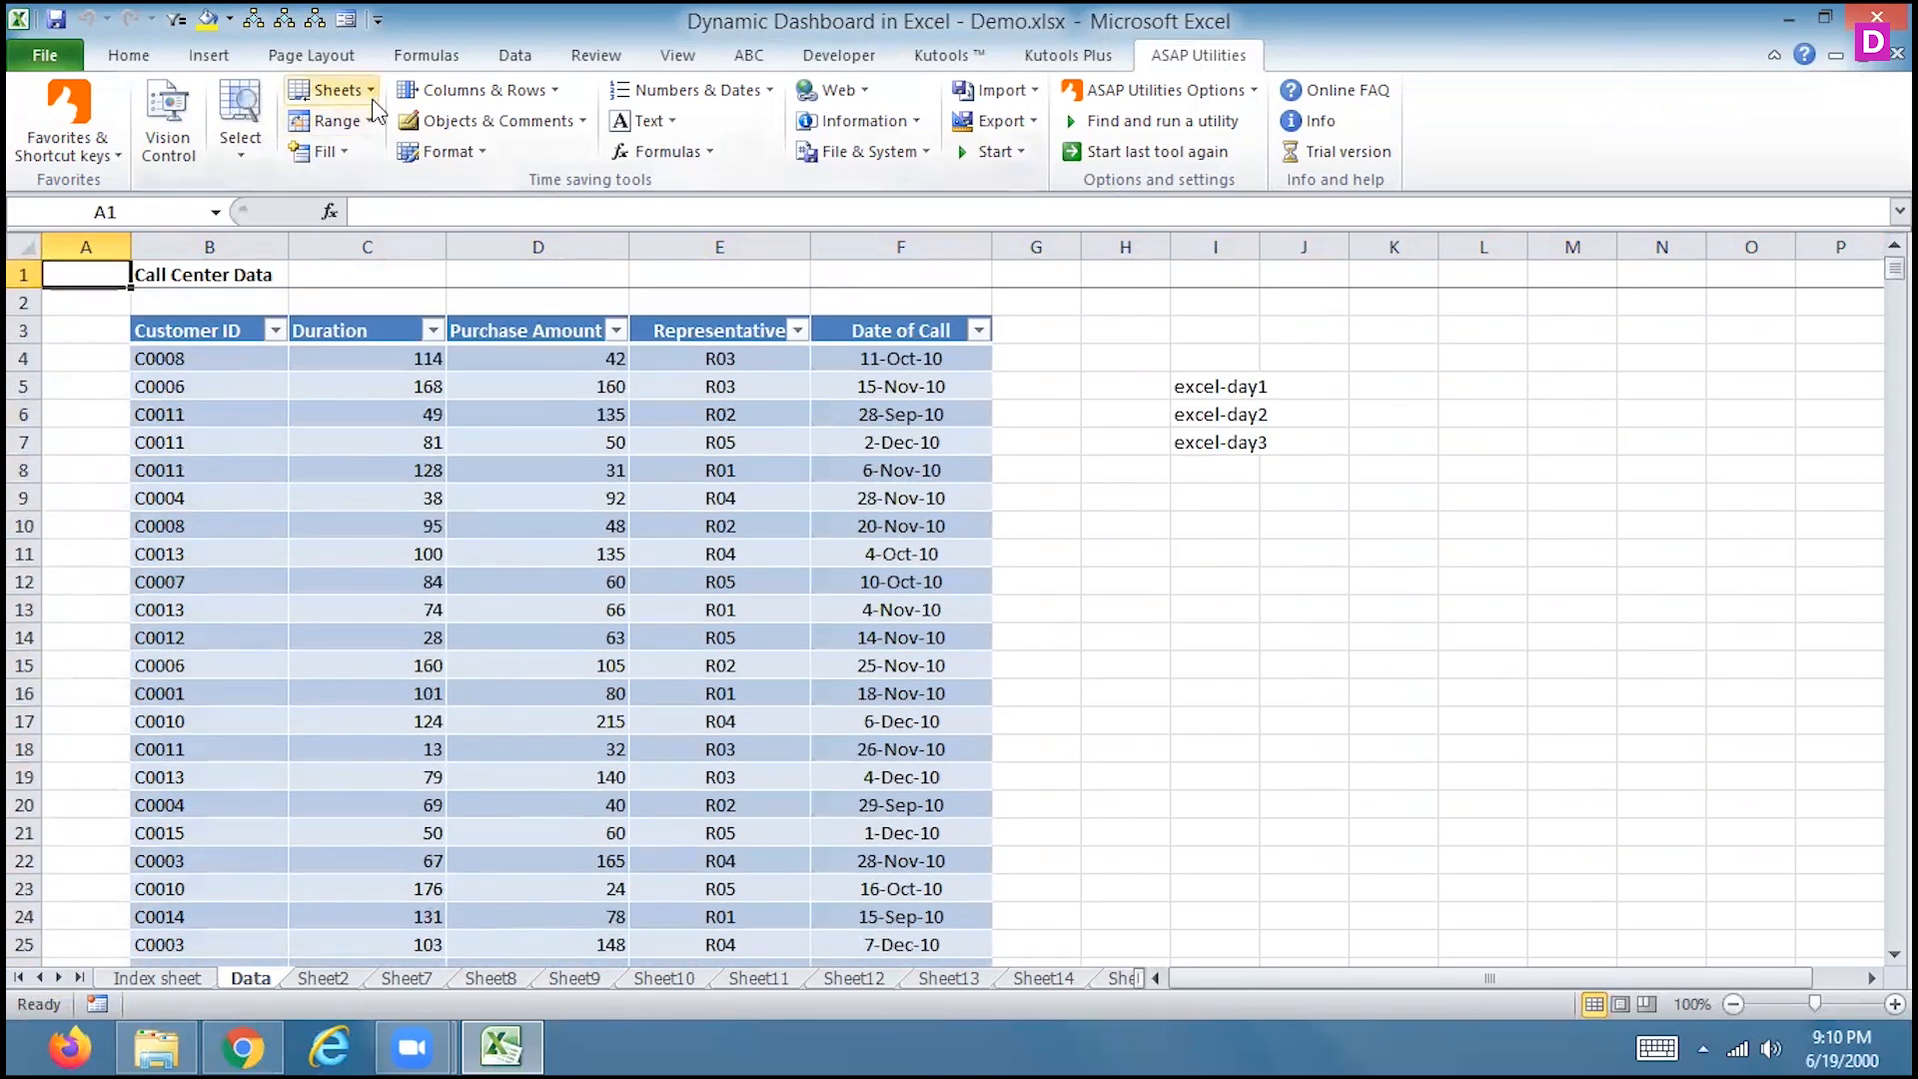
Unfreeze panes on all sheets with 'Unfreeze panes on multiple sheets at once'
left_click(325, 91)
left_click(210, 796)
left_click(1081, 622)
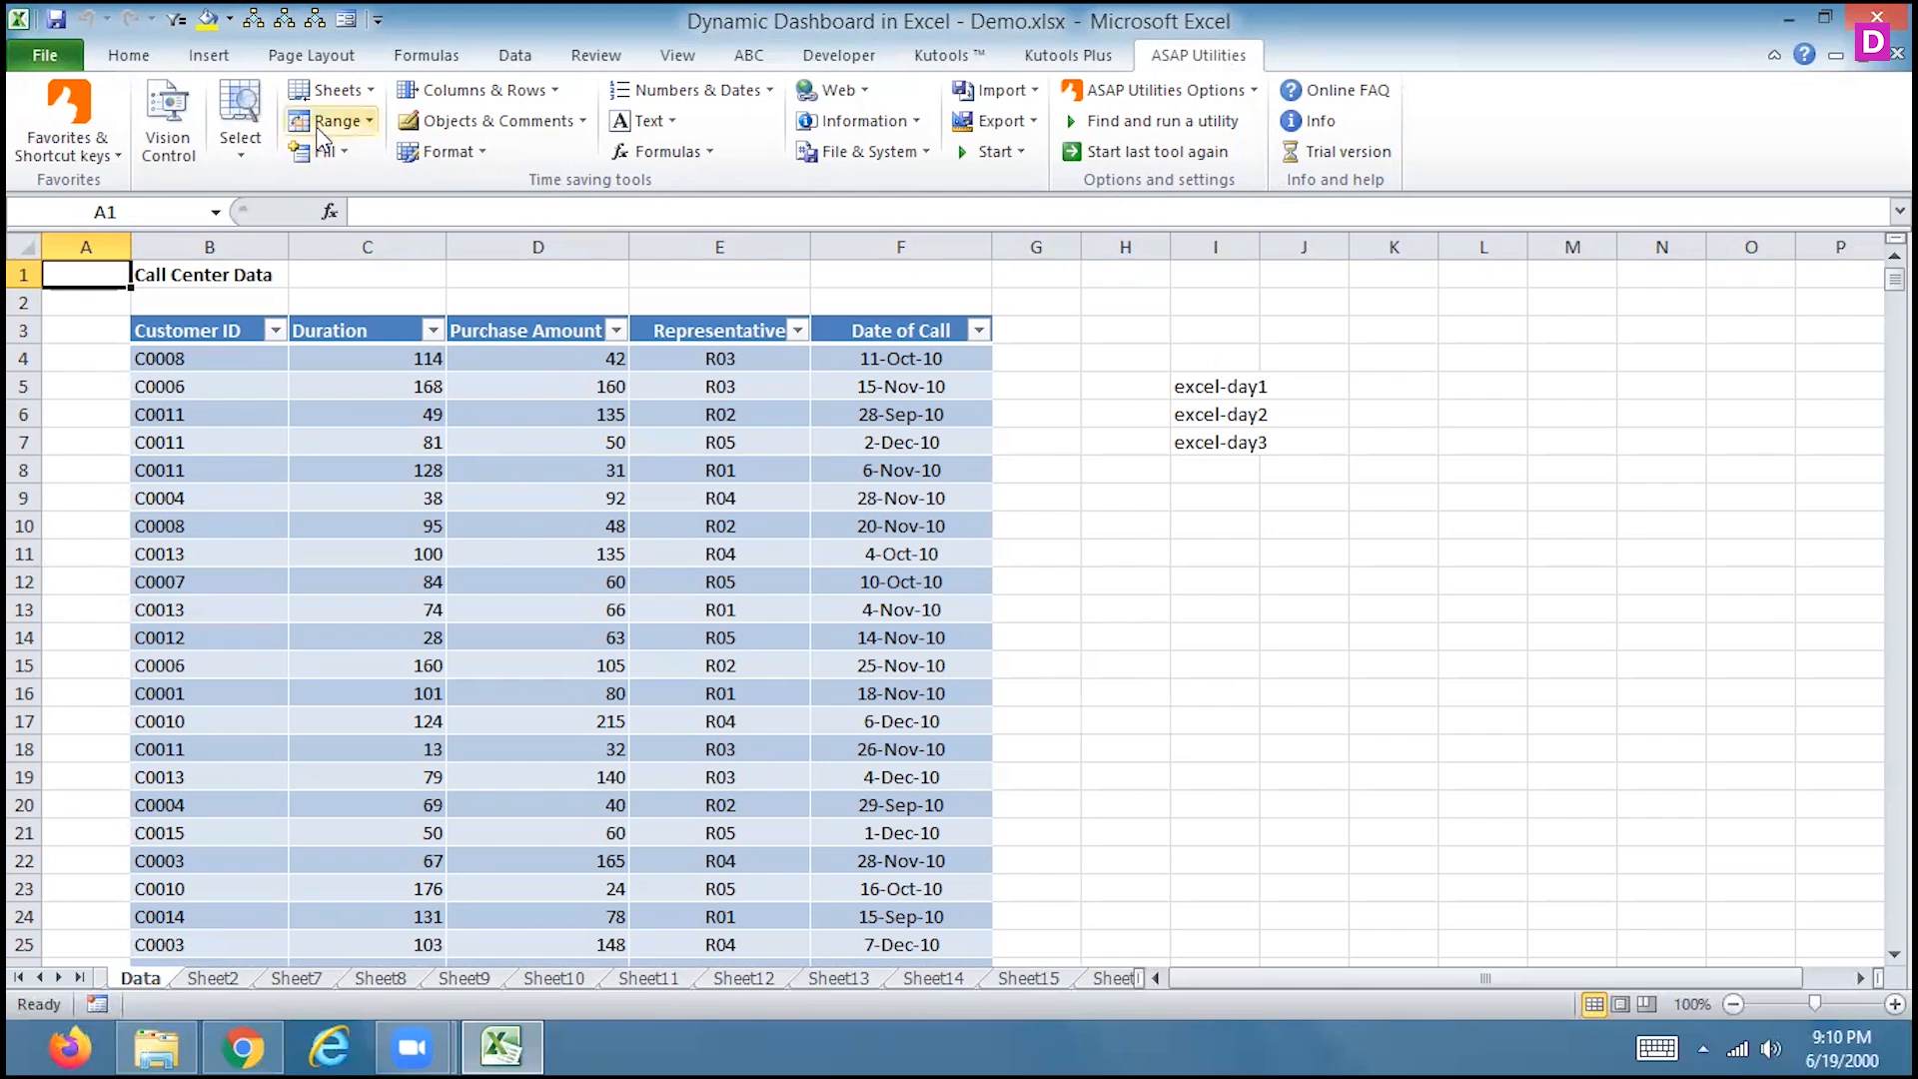
Browse the ASAP Utilities Sheets and Range menus without running anything
left_click(363, 90)
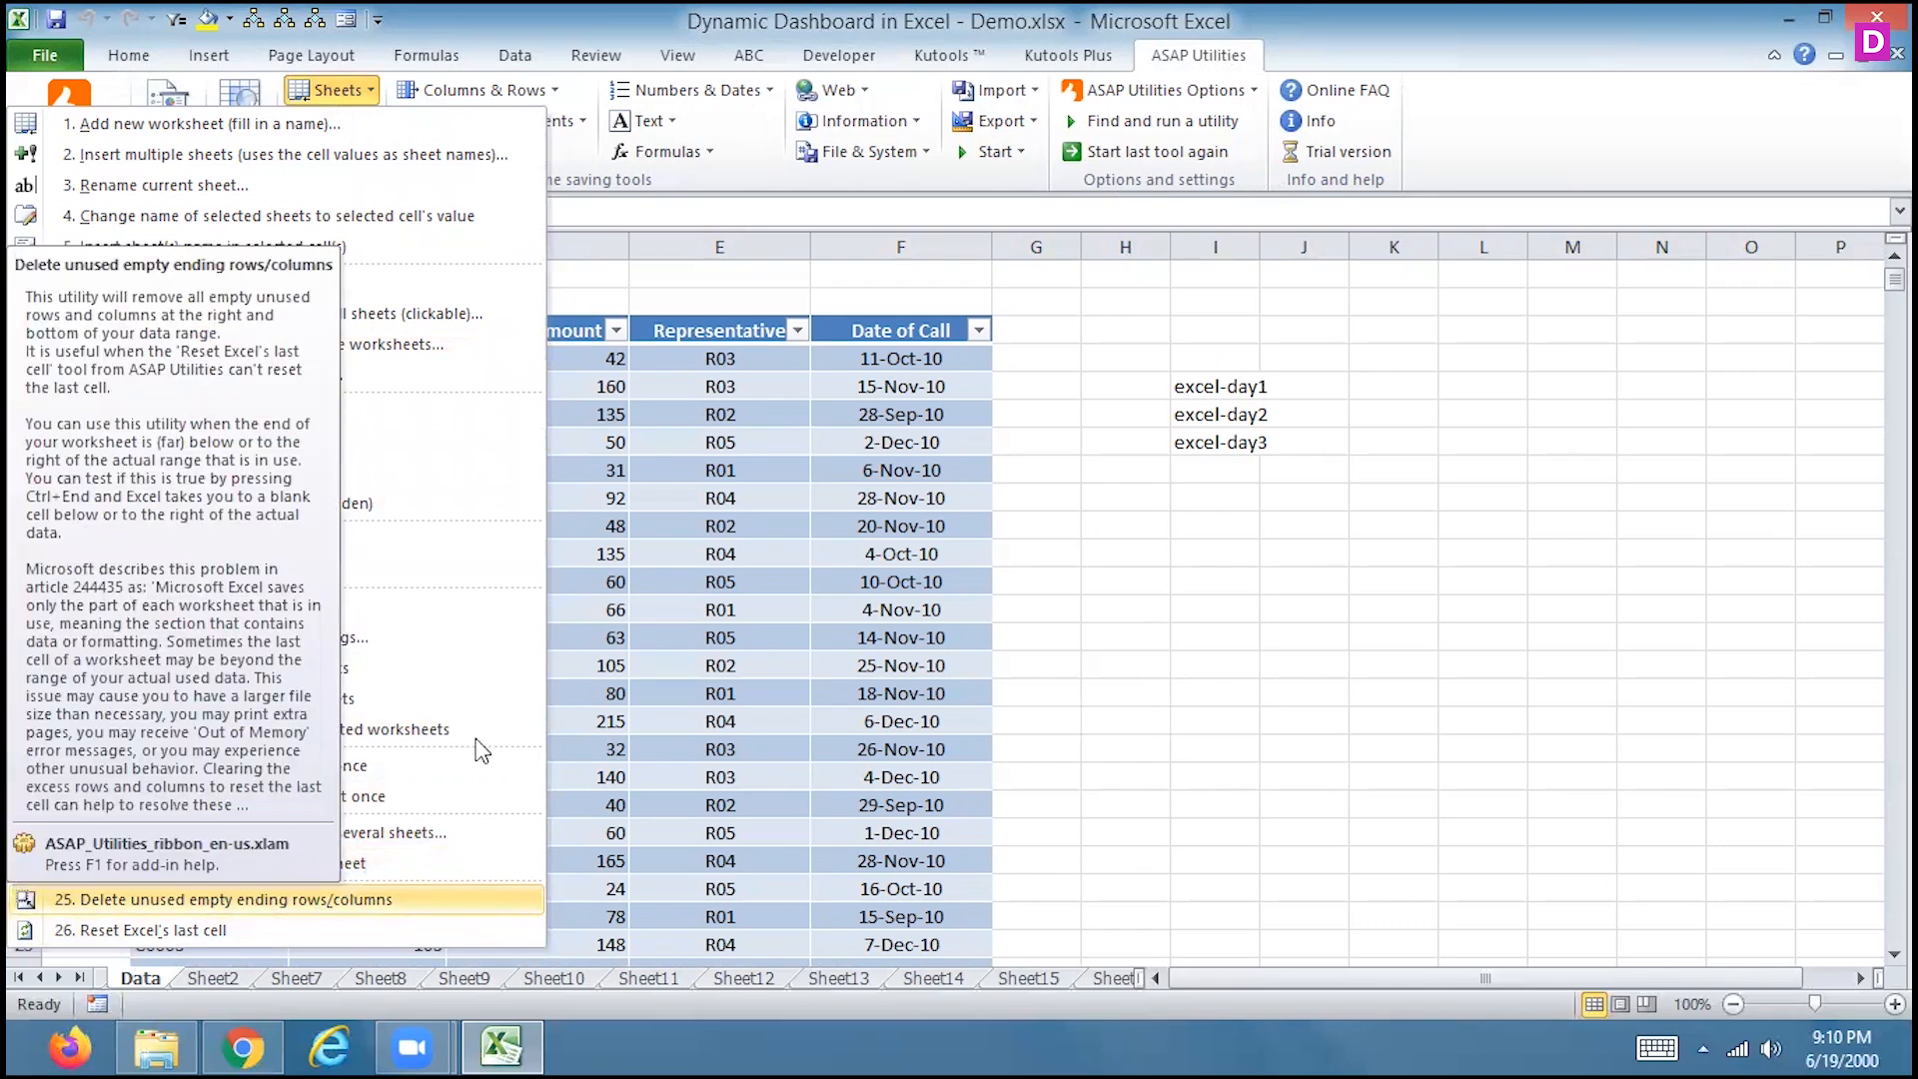
left_click(694, 268)
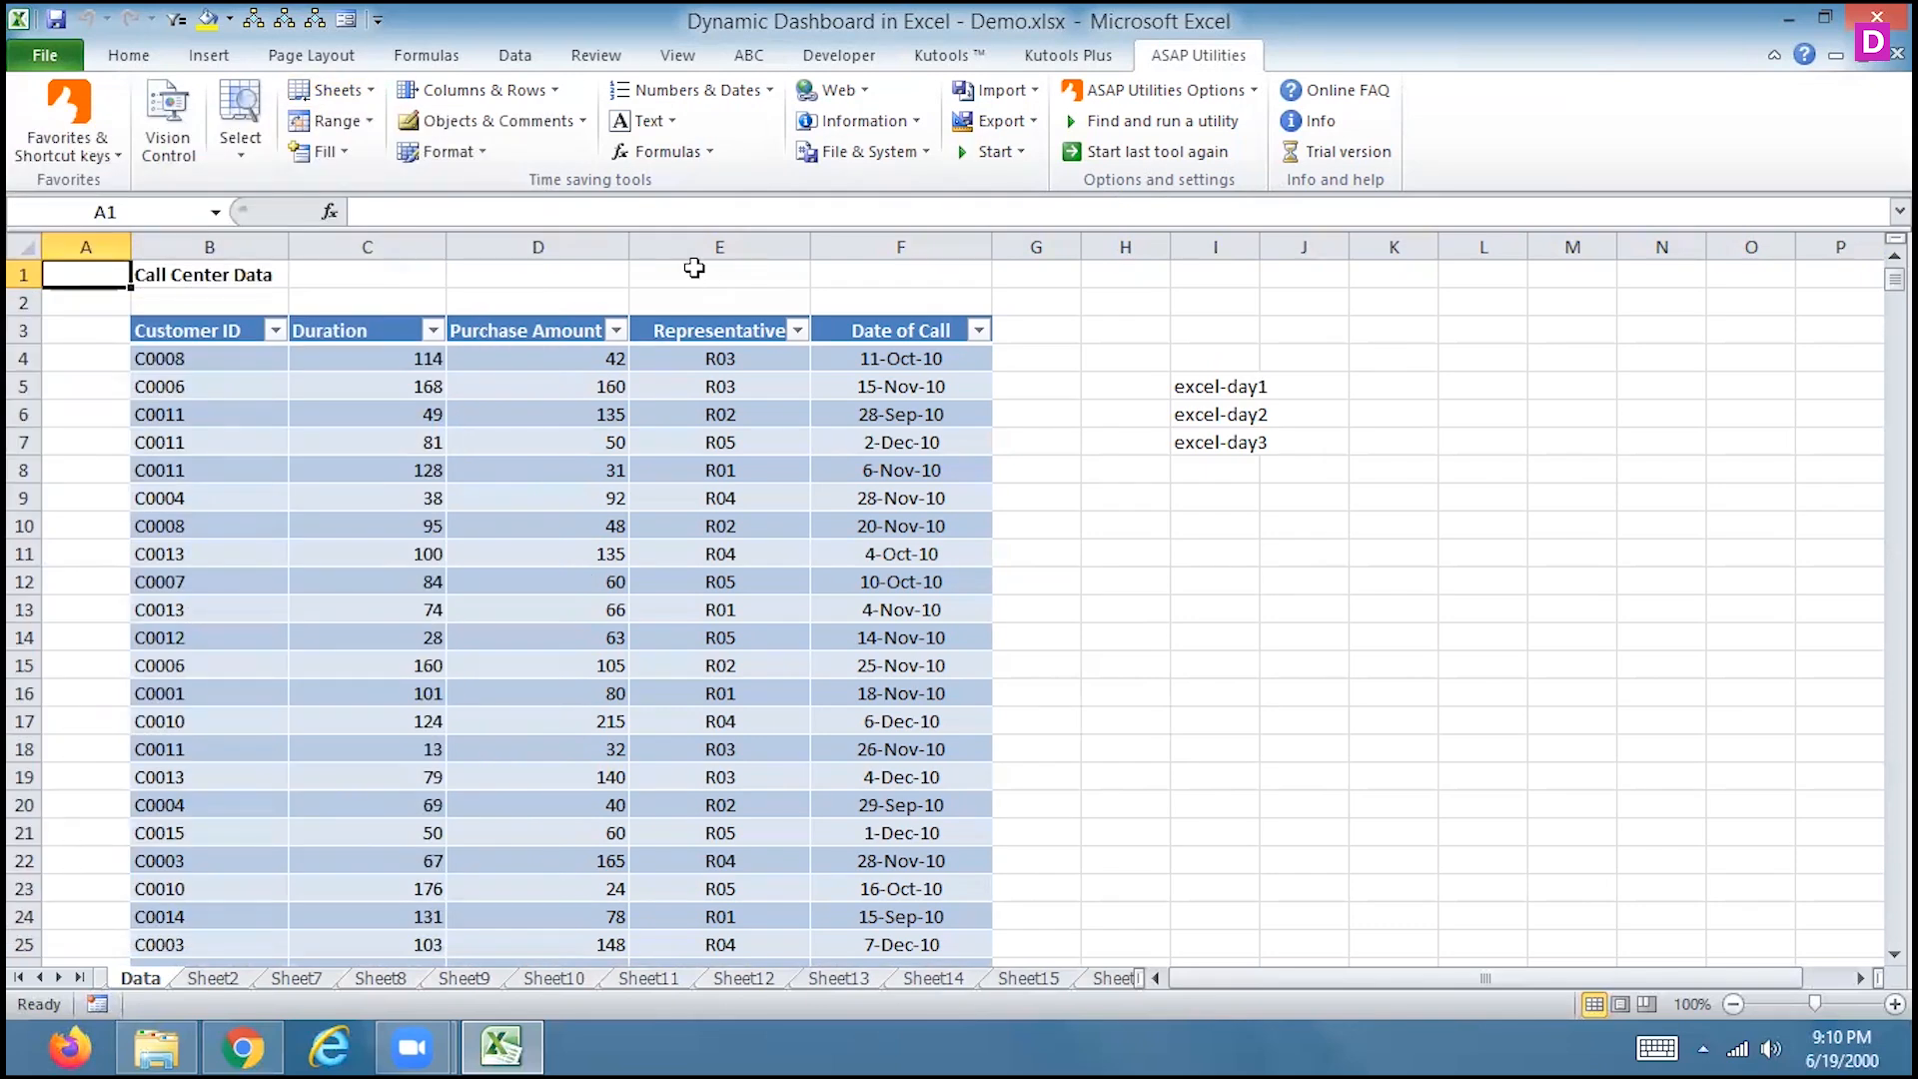
left_click(334, 121)
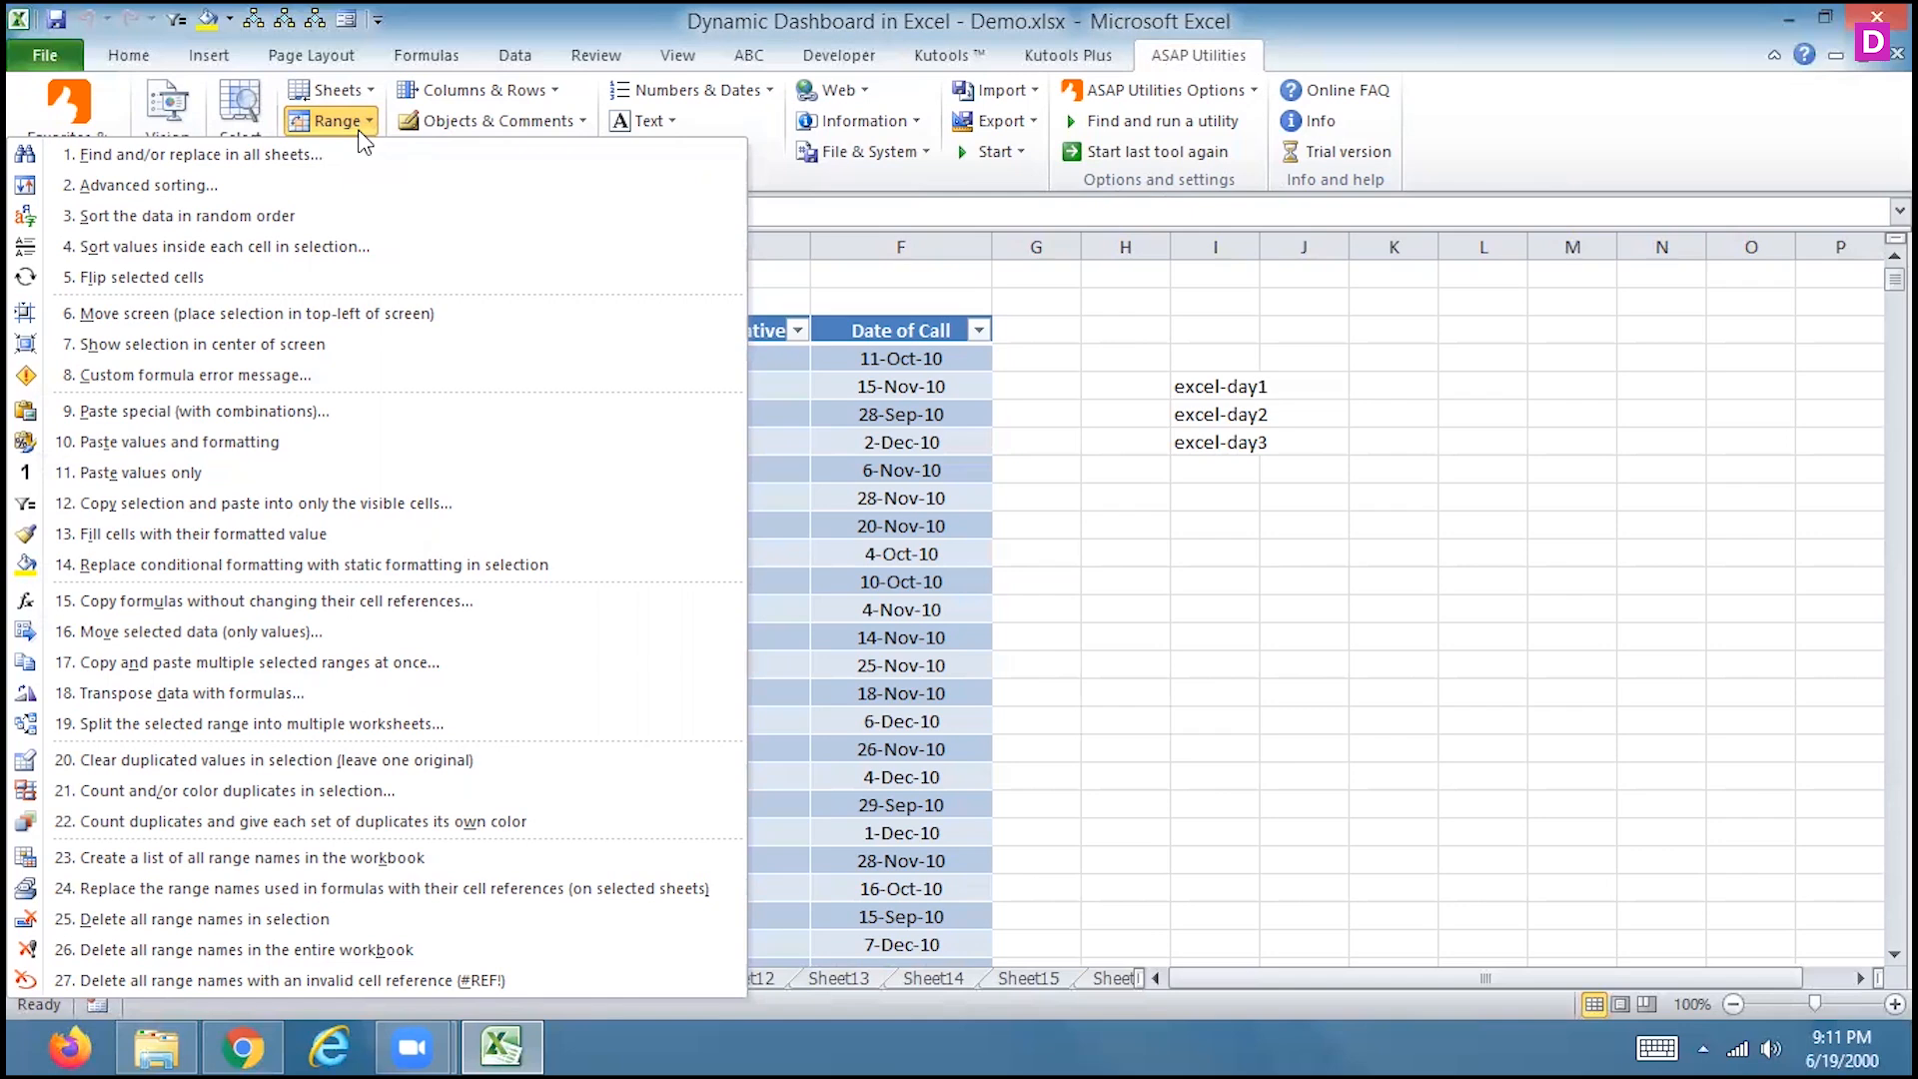
left_click(1064, 391)
Fill F5, F8, E8 and C6 yellow and F11:F12 green in the Call Center table
left_click(902, 385)
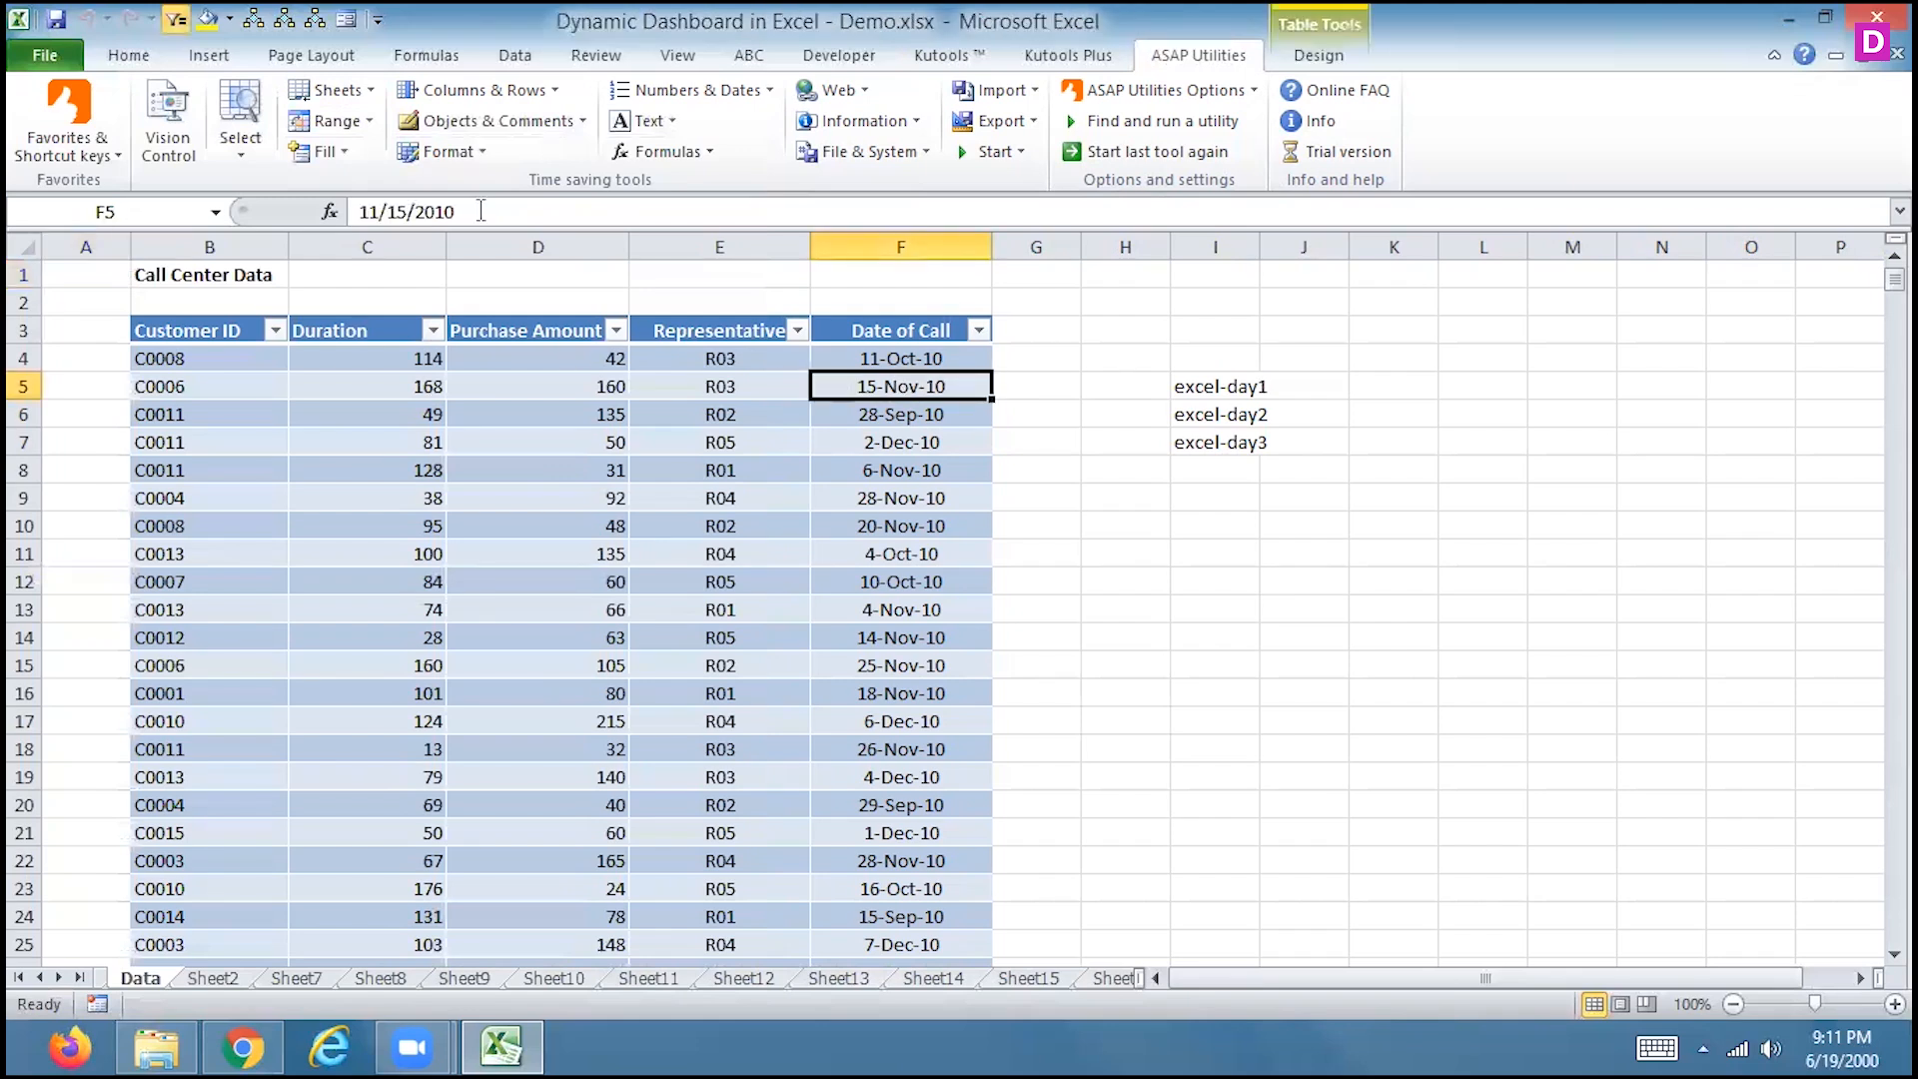
left_click(128, 56)
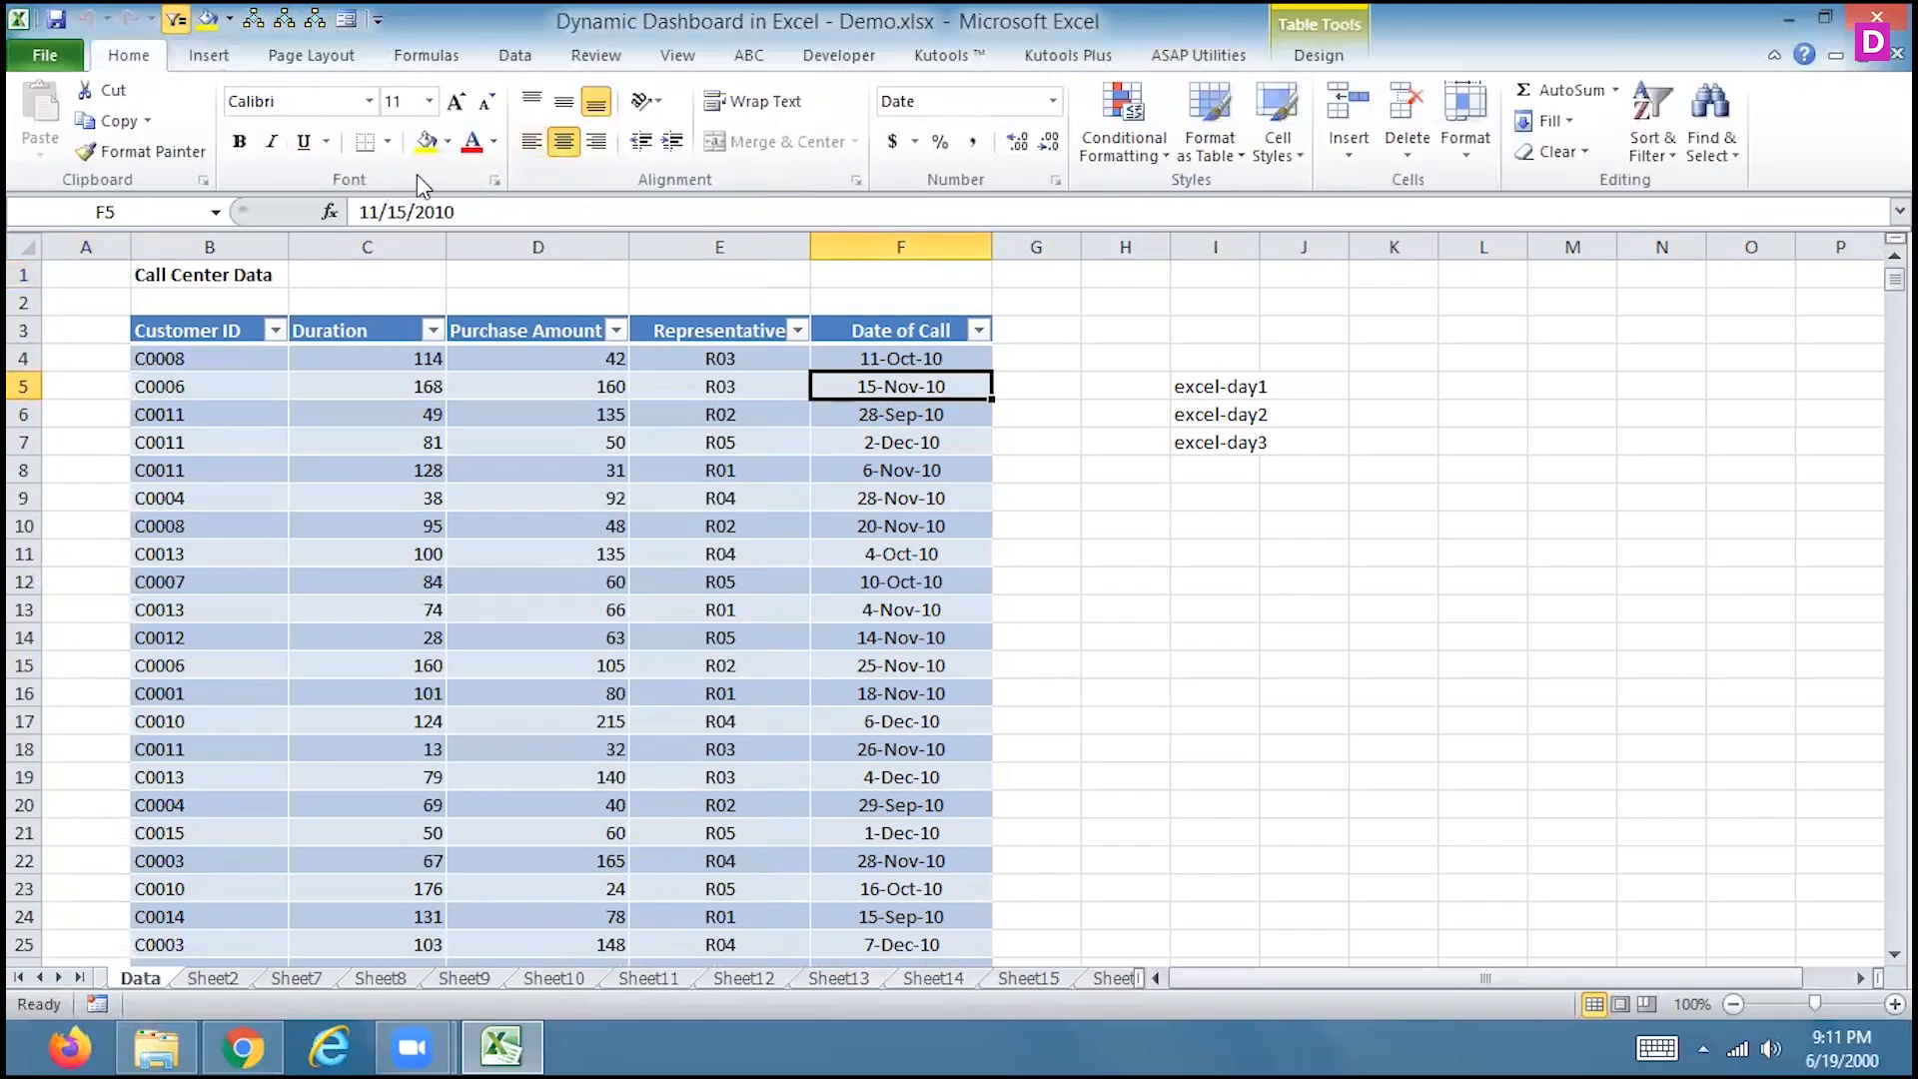
left_click(426, 143)
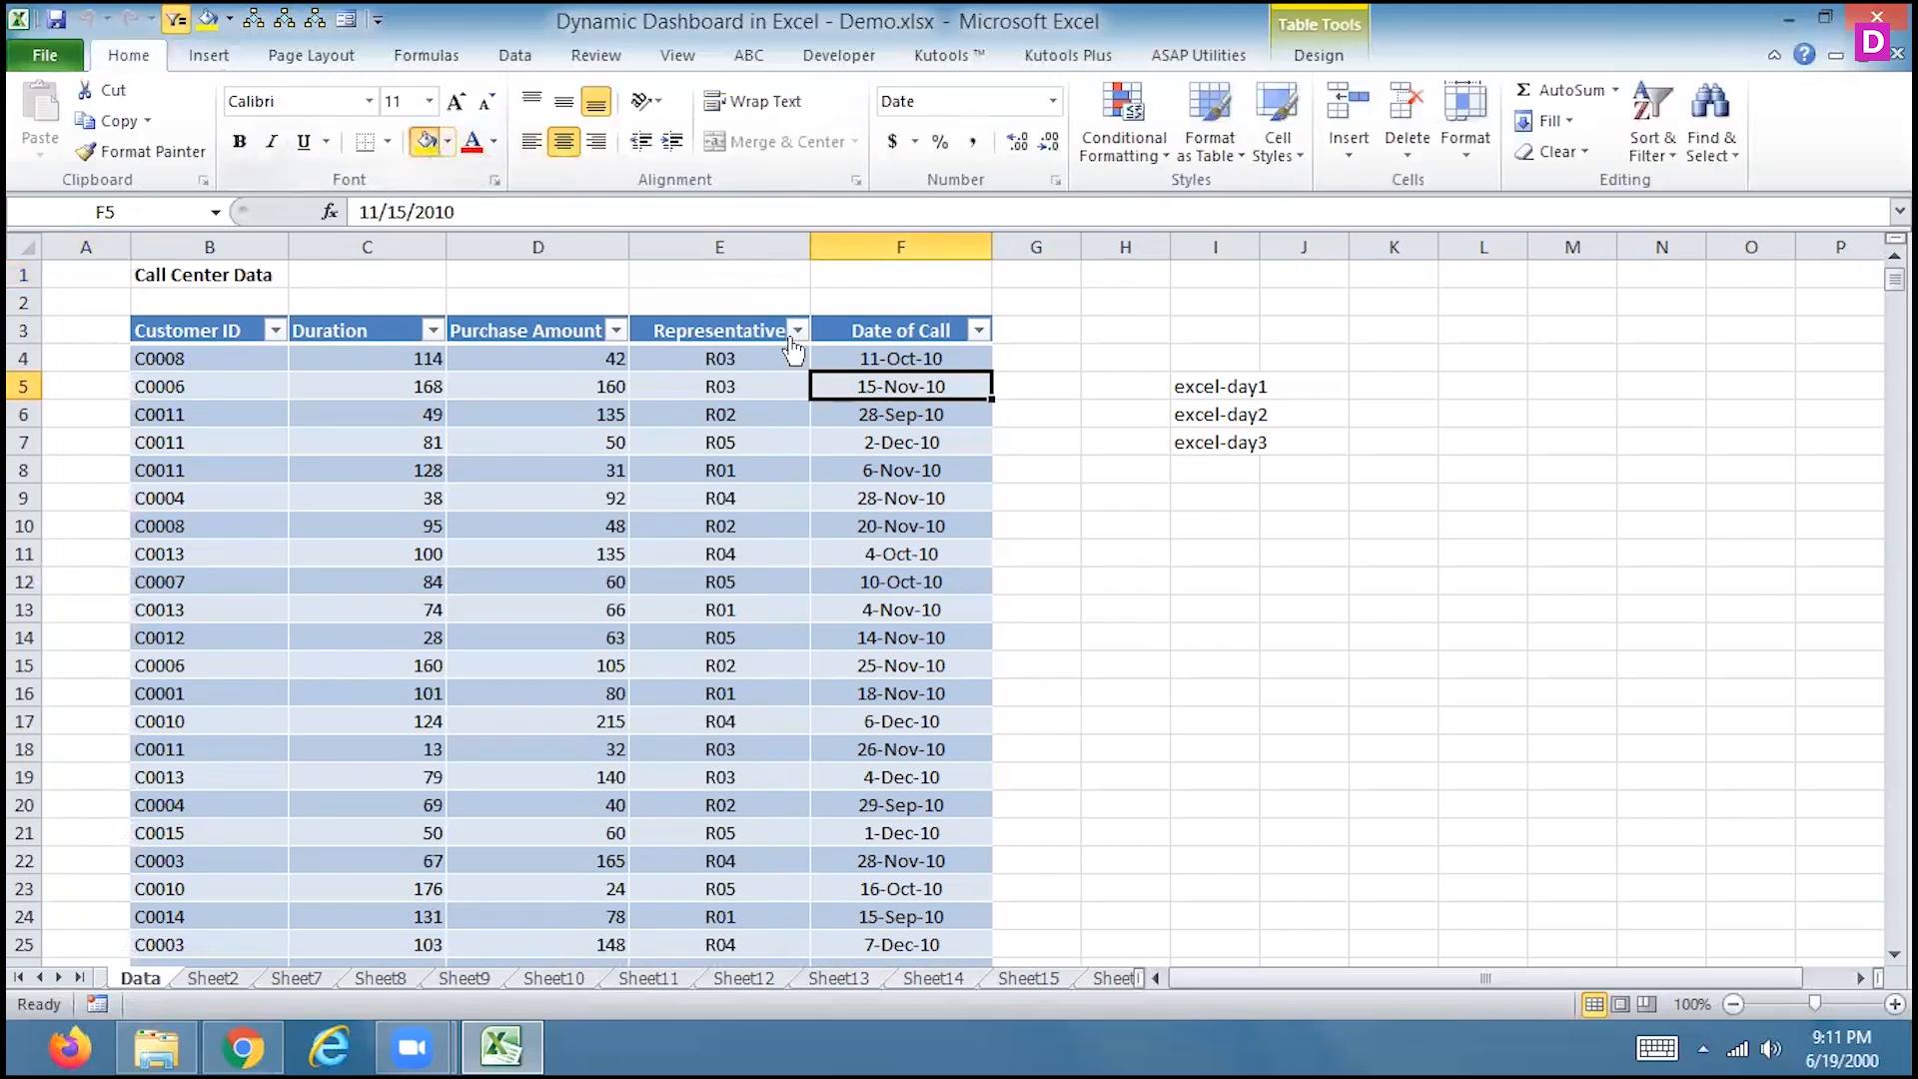
left_click(889, 470)
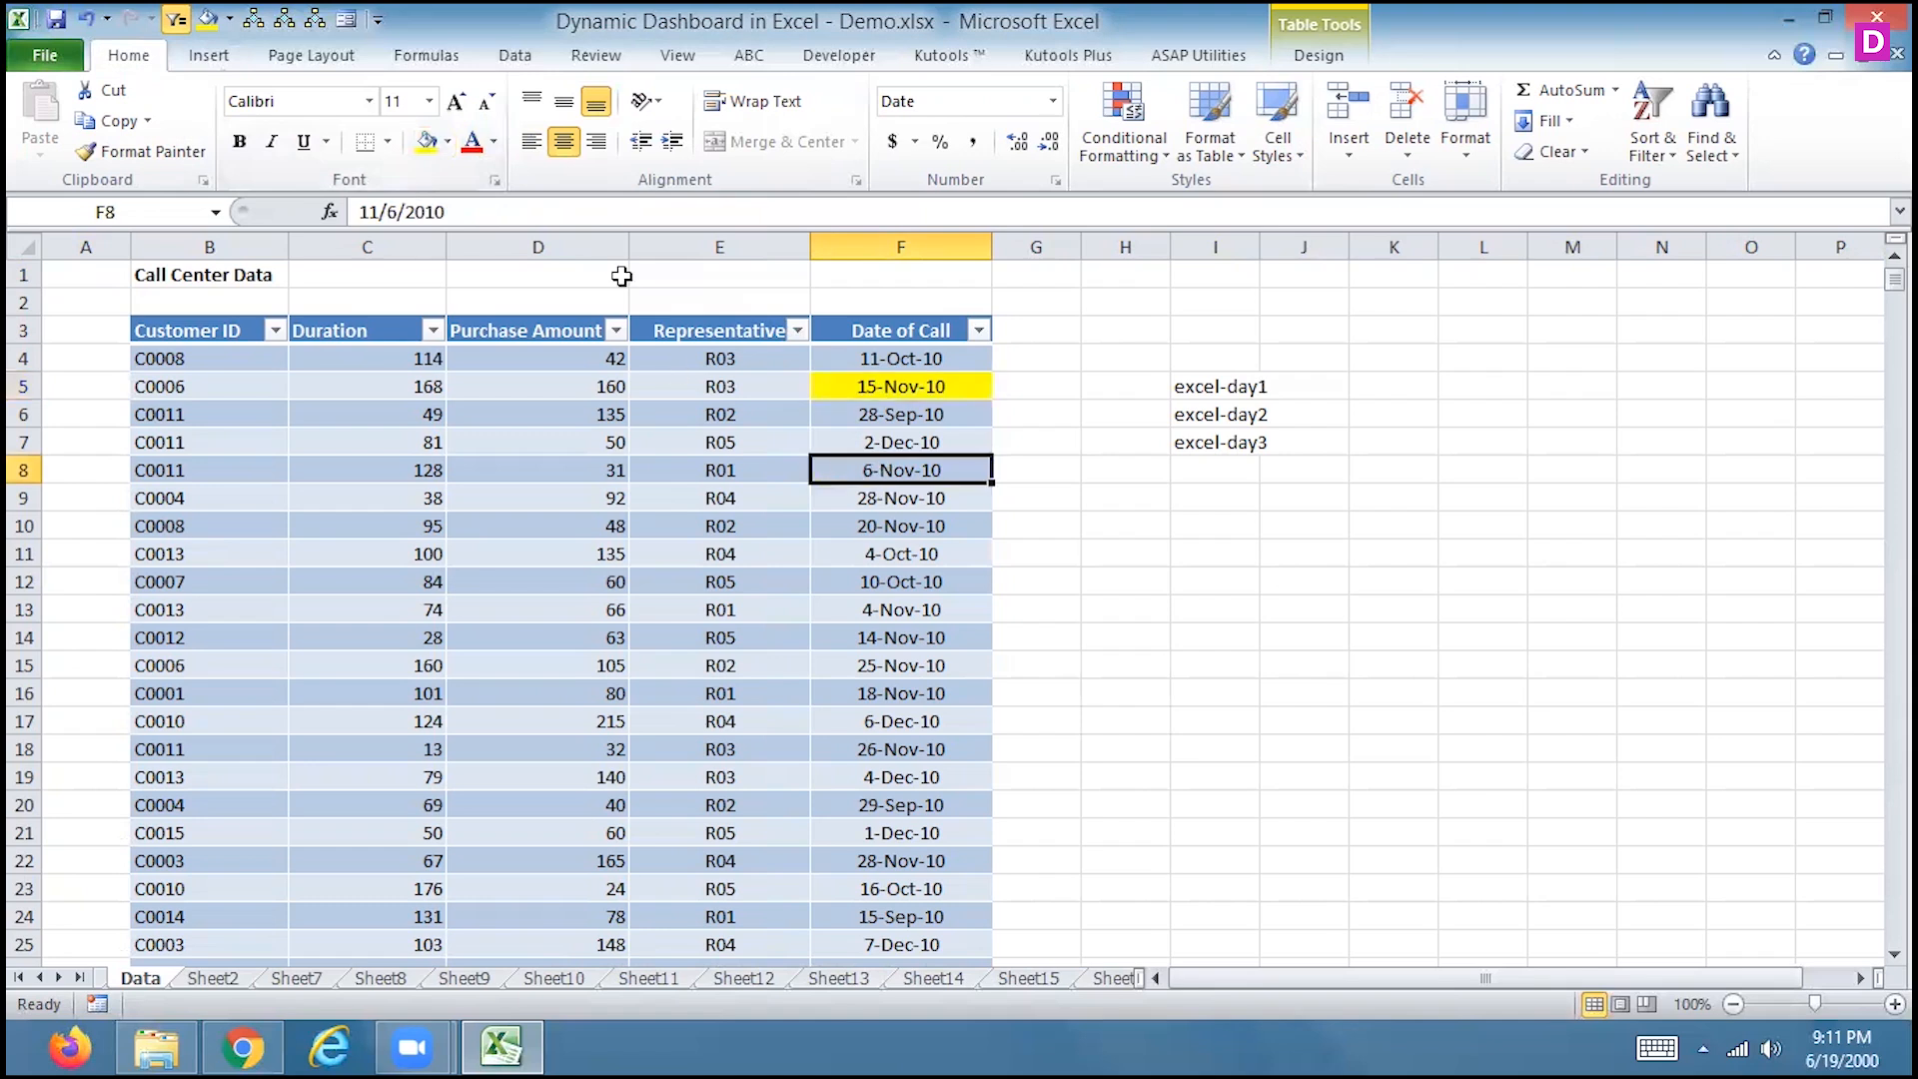
left_click(426, 142)
left_click(671, 480)
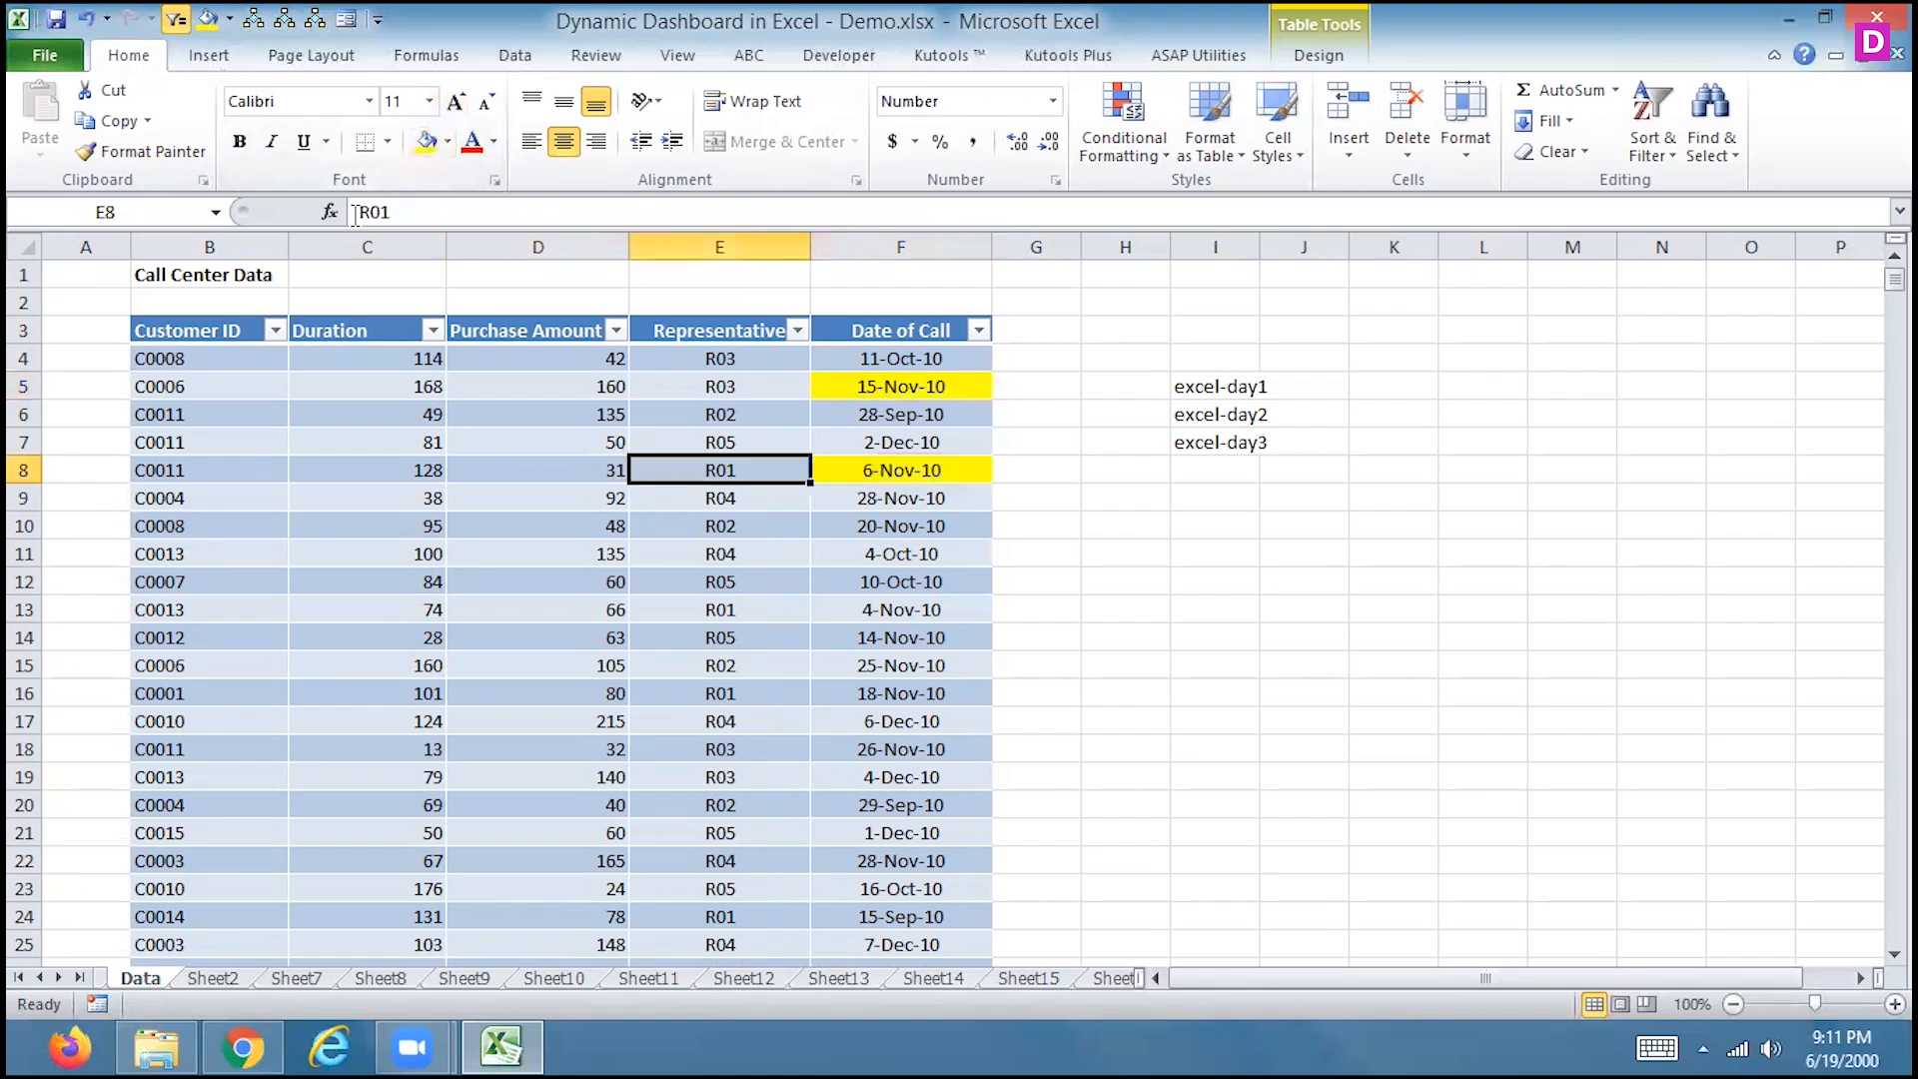
left_click(426, 142)
left_click(425, 413)
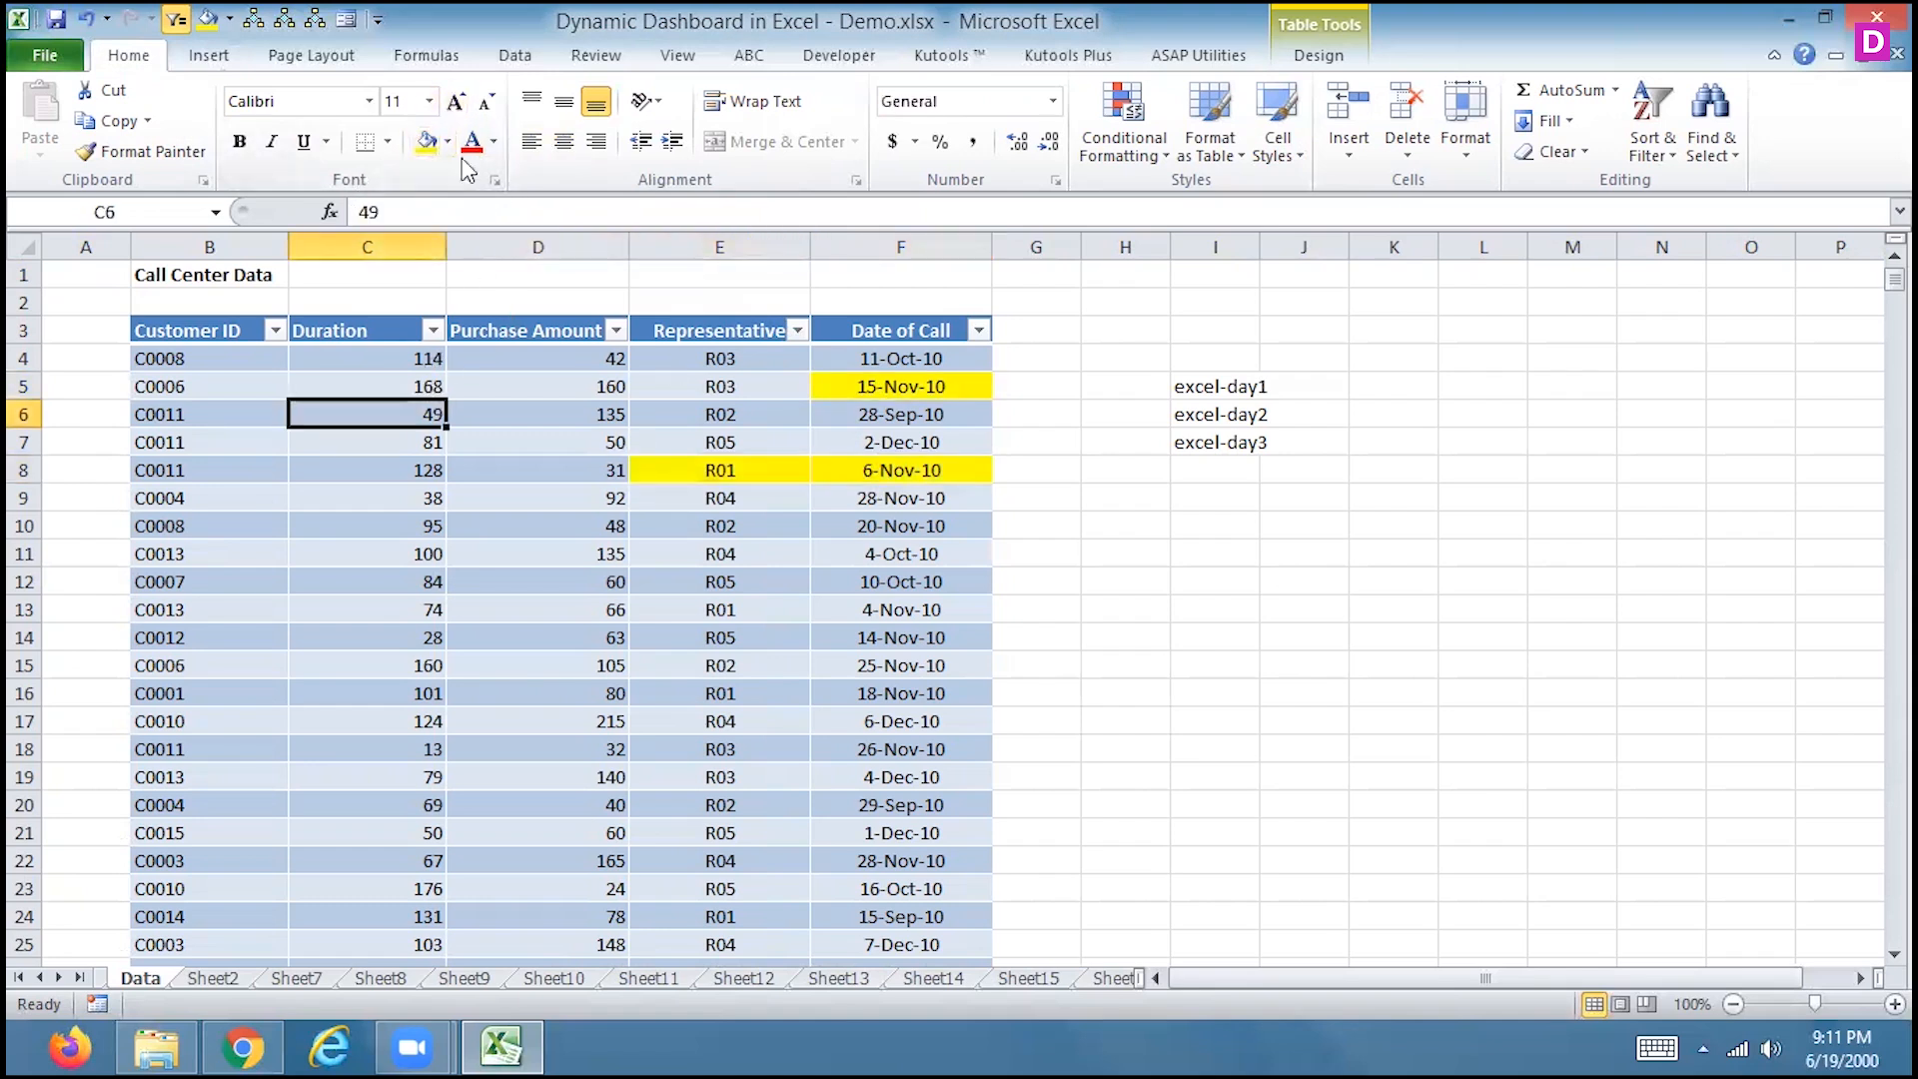
left_click(427, 143)
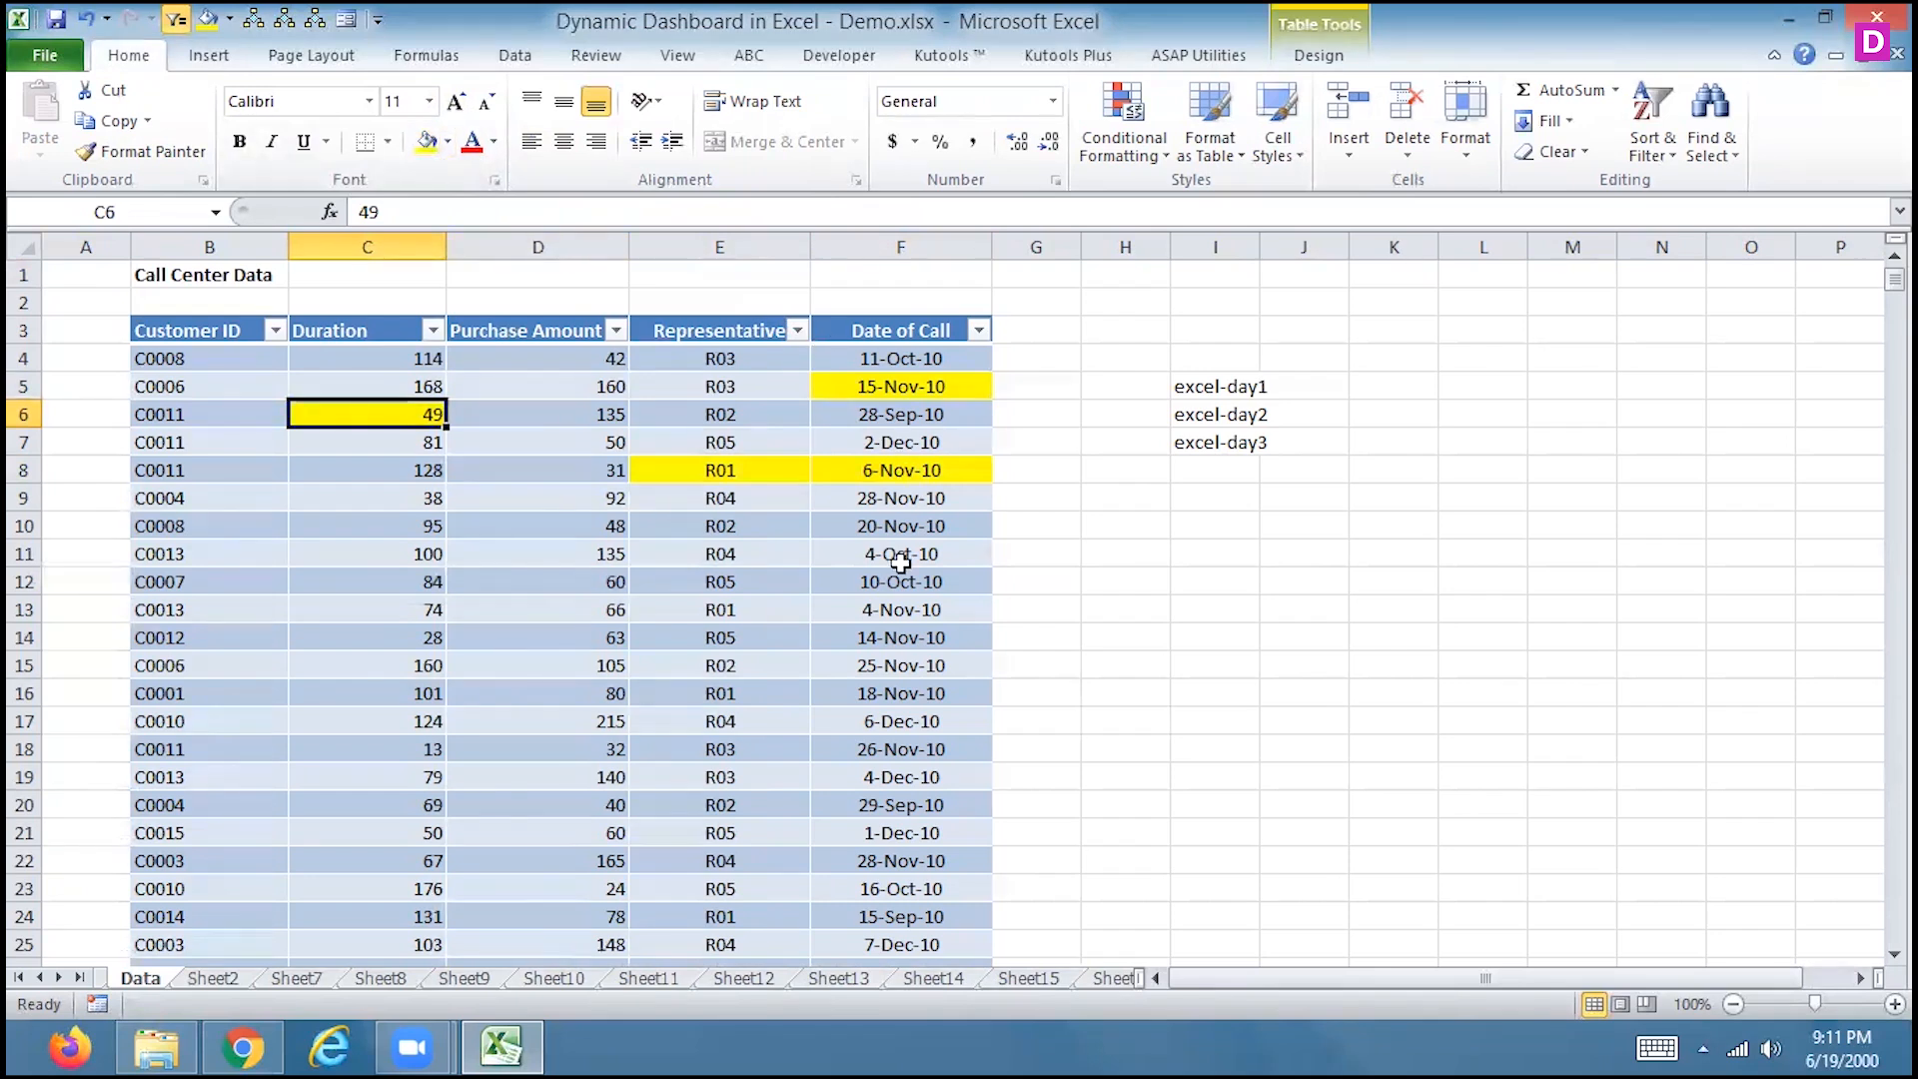
left_click_drag(900, 555, 902, 583)
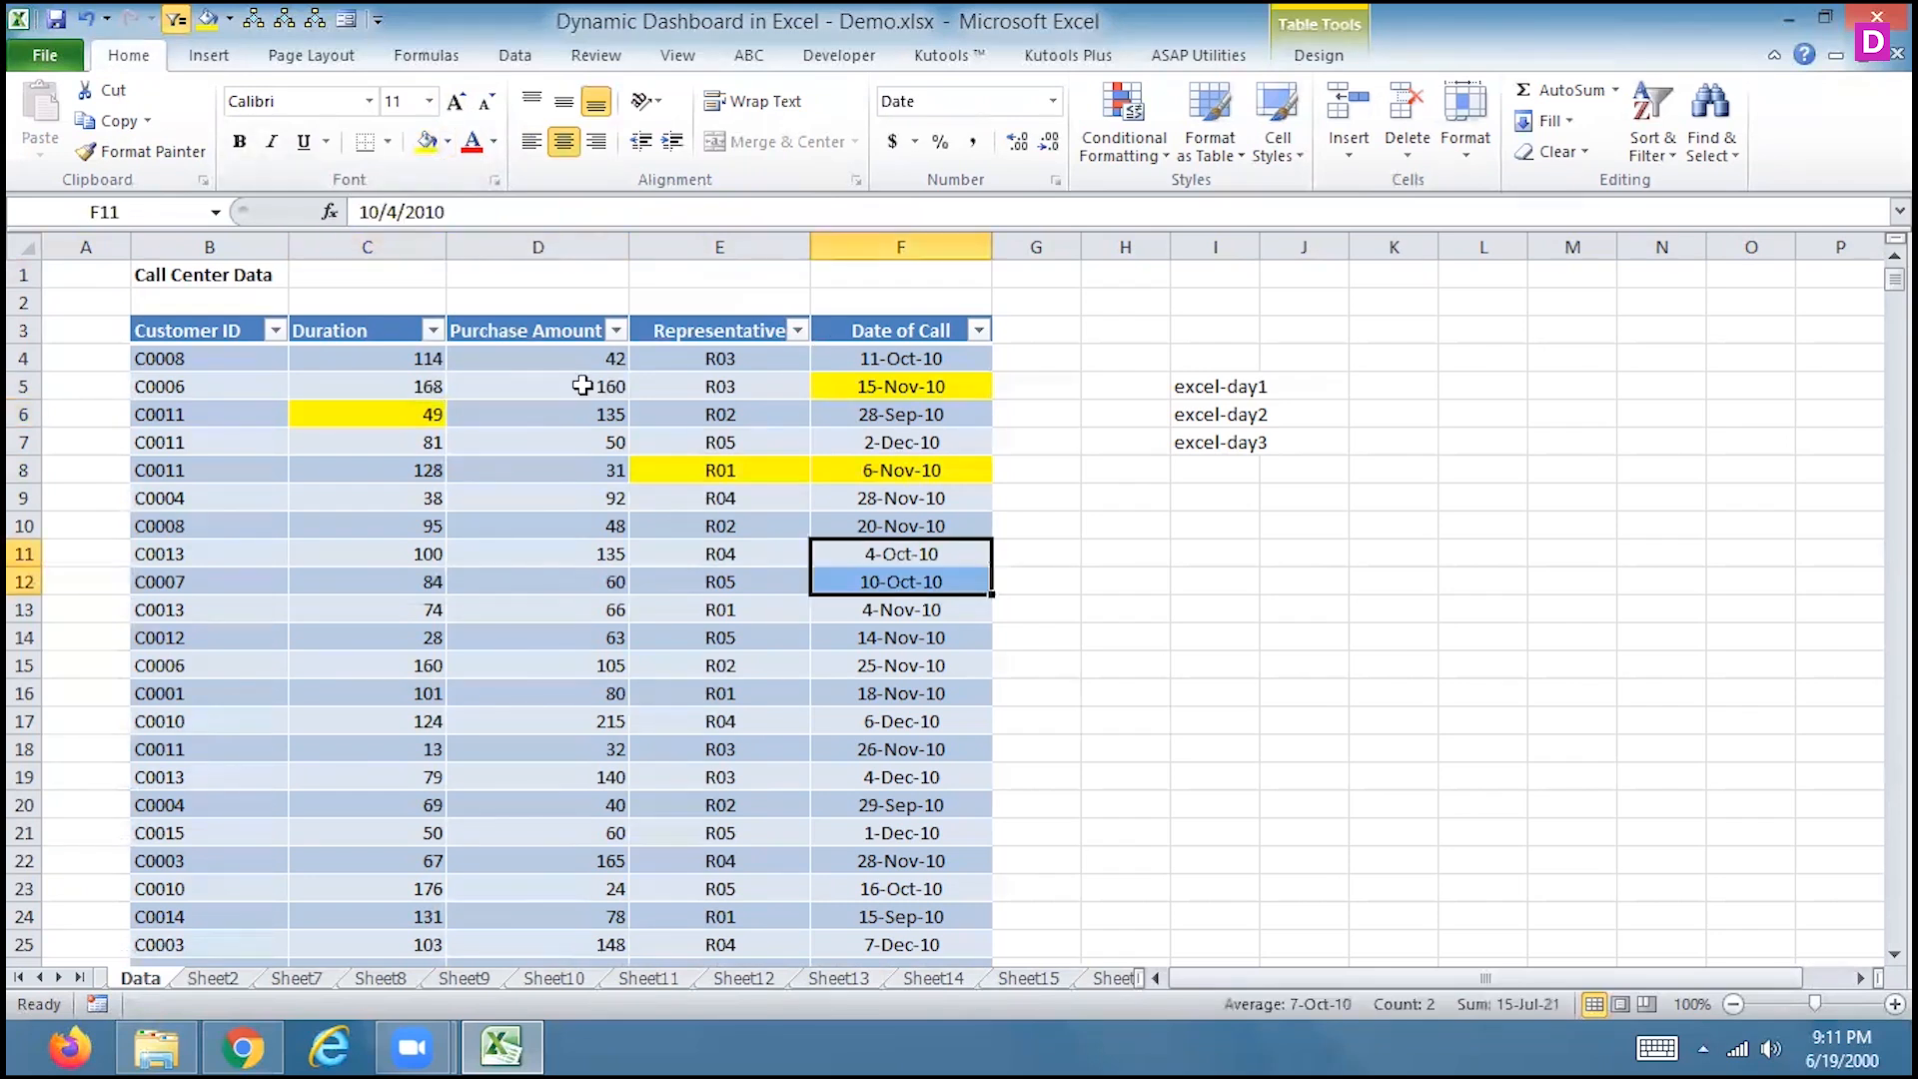
left_click(447, 143)
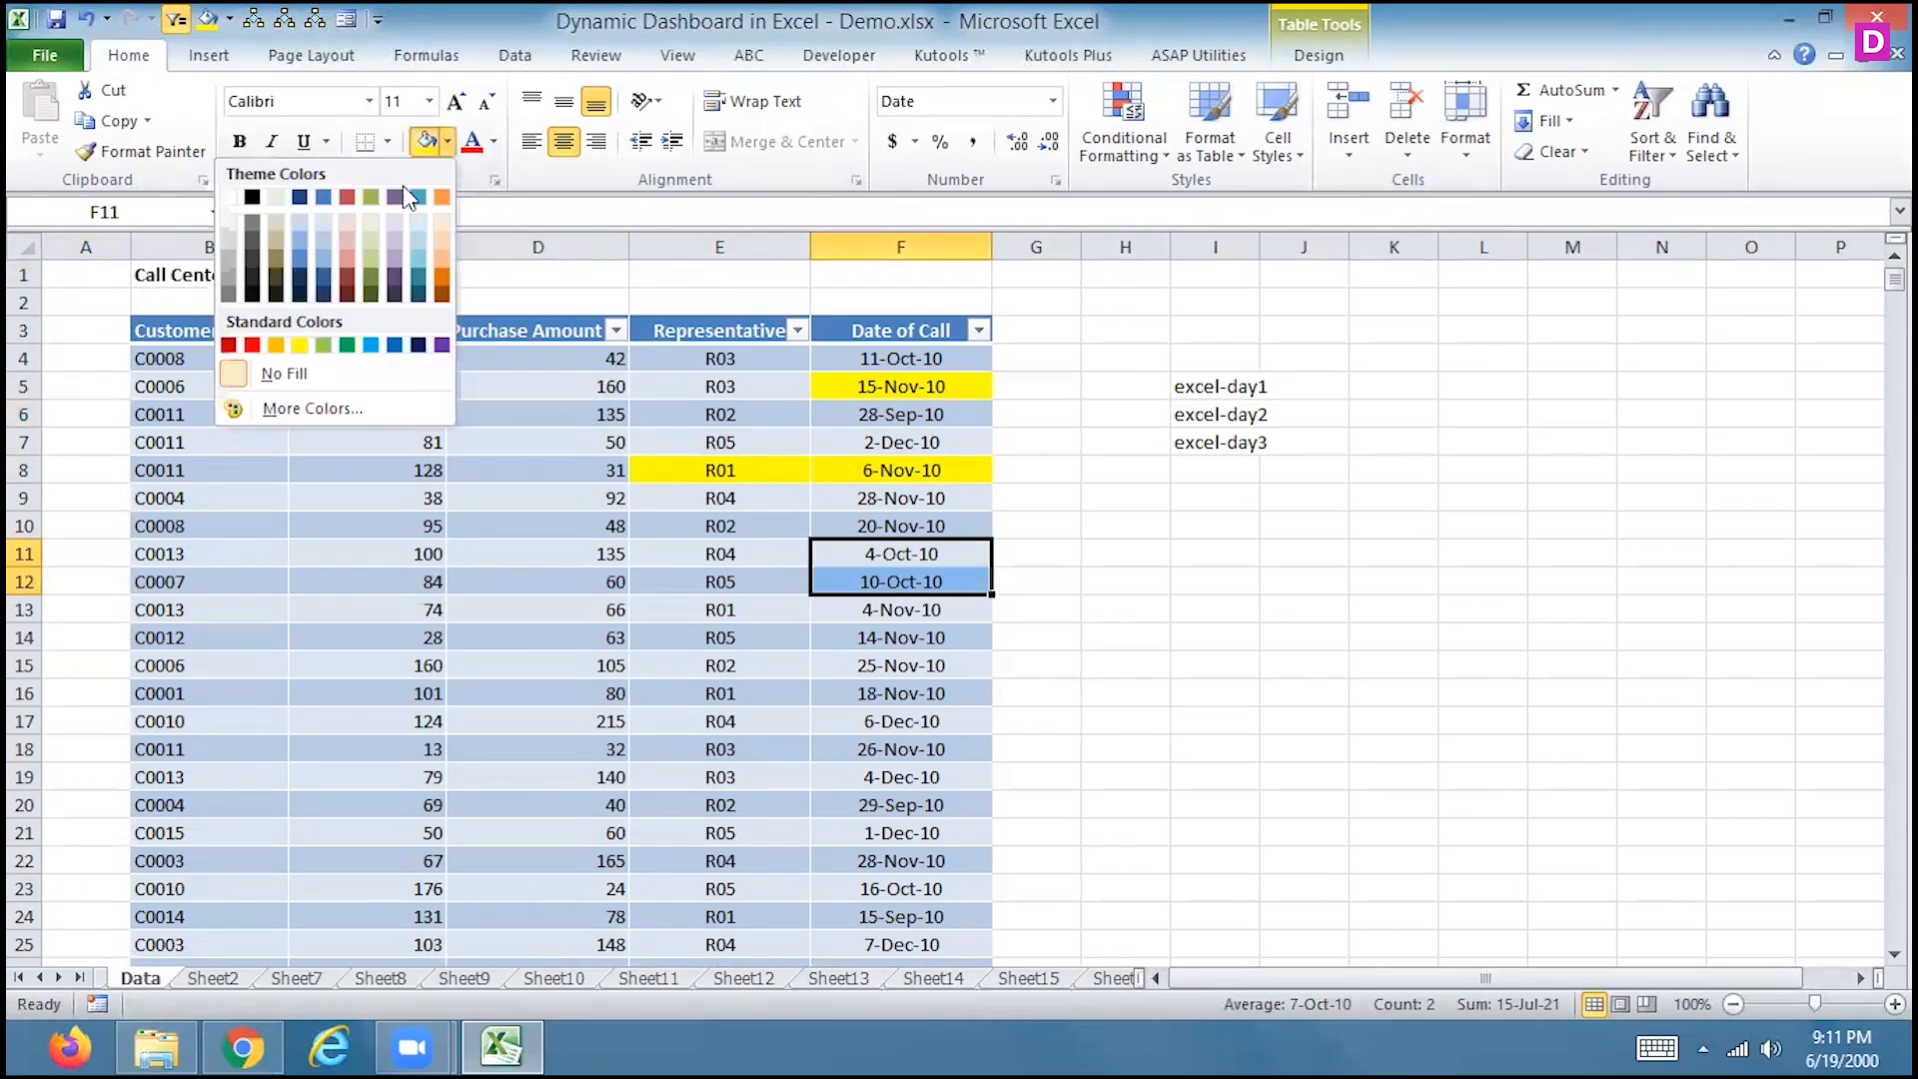
left_click(349, 346)
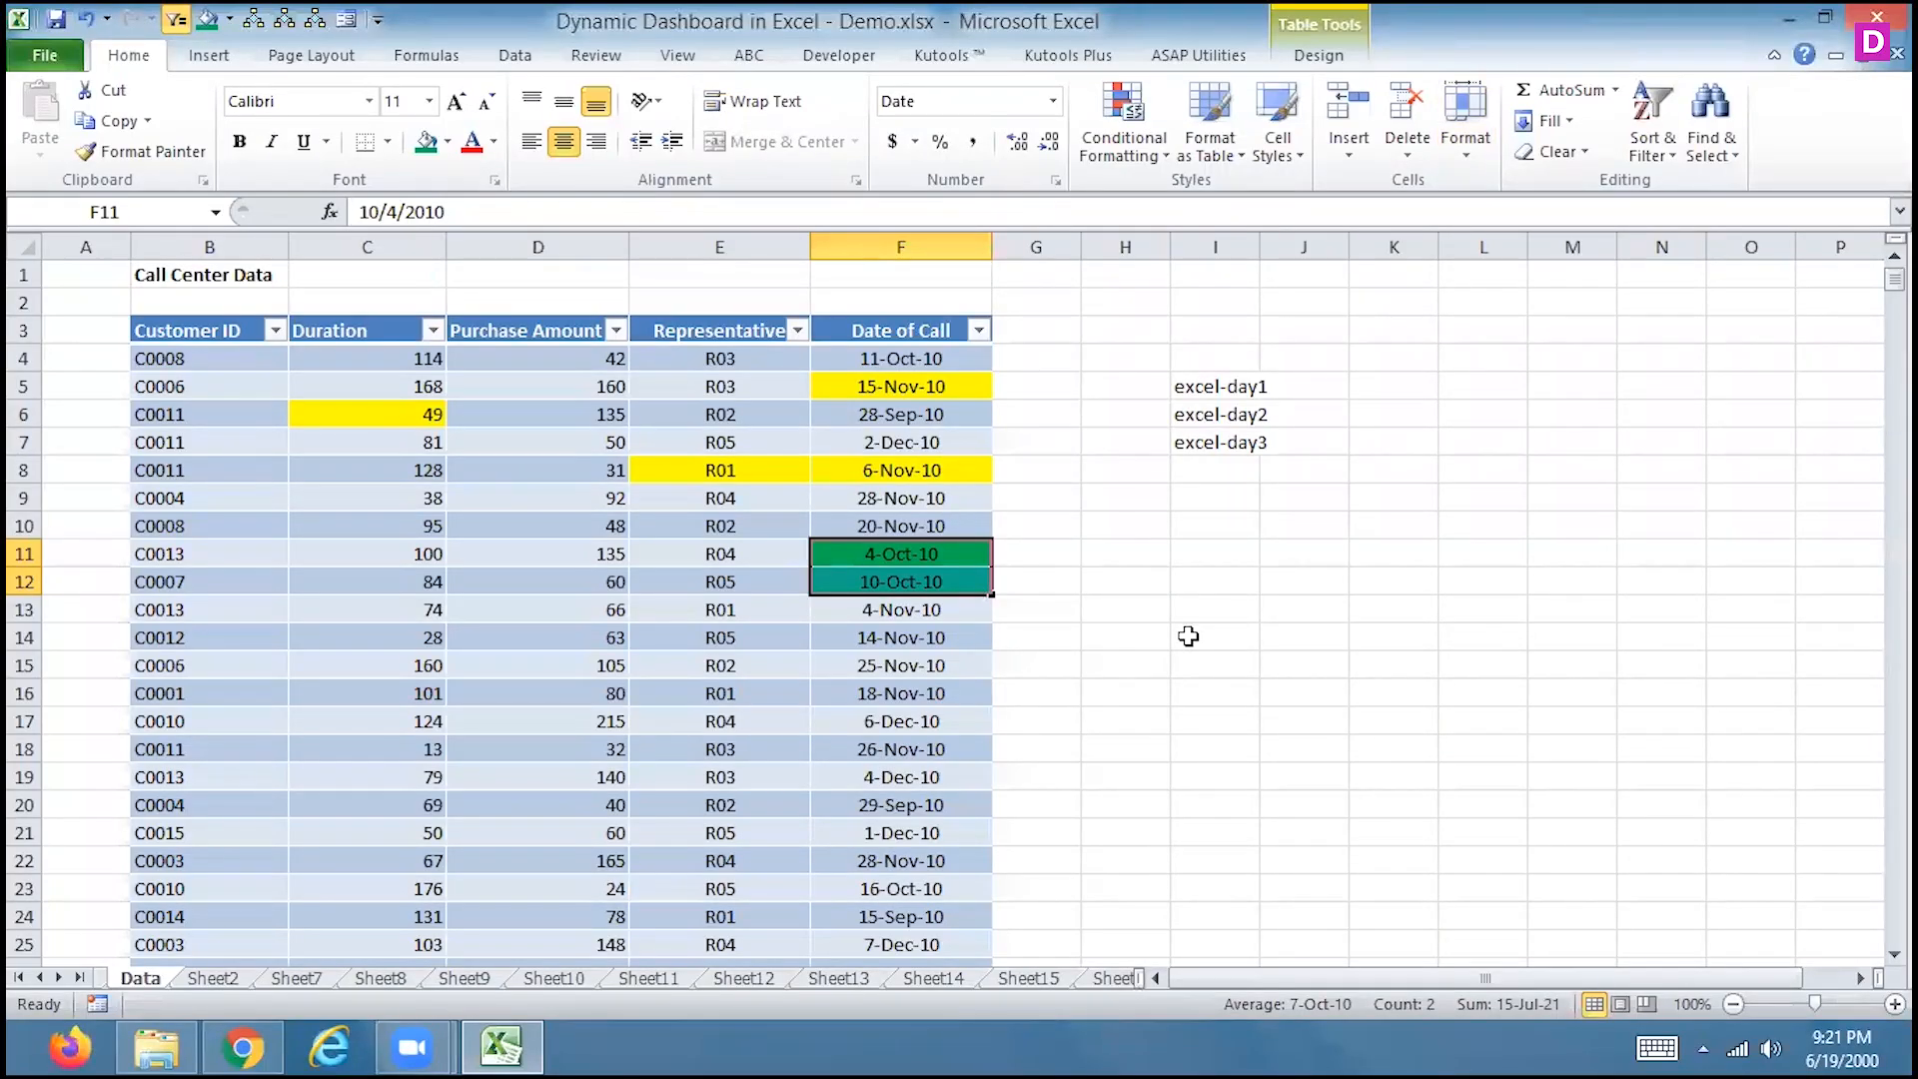
Make a colour key by filling I11 green and I12 yellow
left_click(883, 389)
key("Down")
key("Down")
key("Down")
key("Down")
key("Down")
key("Down")
key("Down")
key("Left")
key("Left")
key("Up")
key("Up")
key("Up")
key("Up")
key("Up")
key("Left")
key("Right")
key("Right")
key("Right")
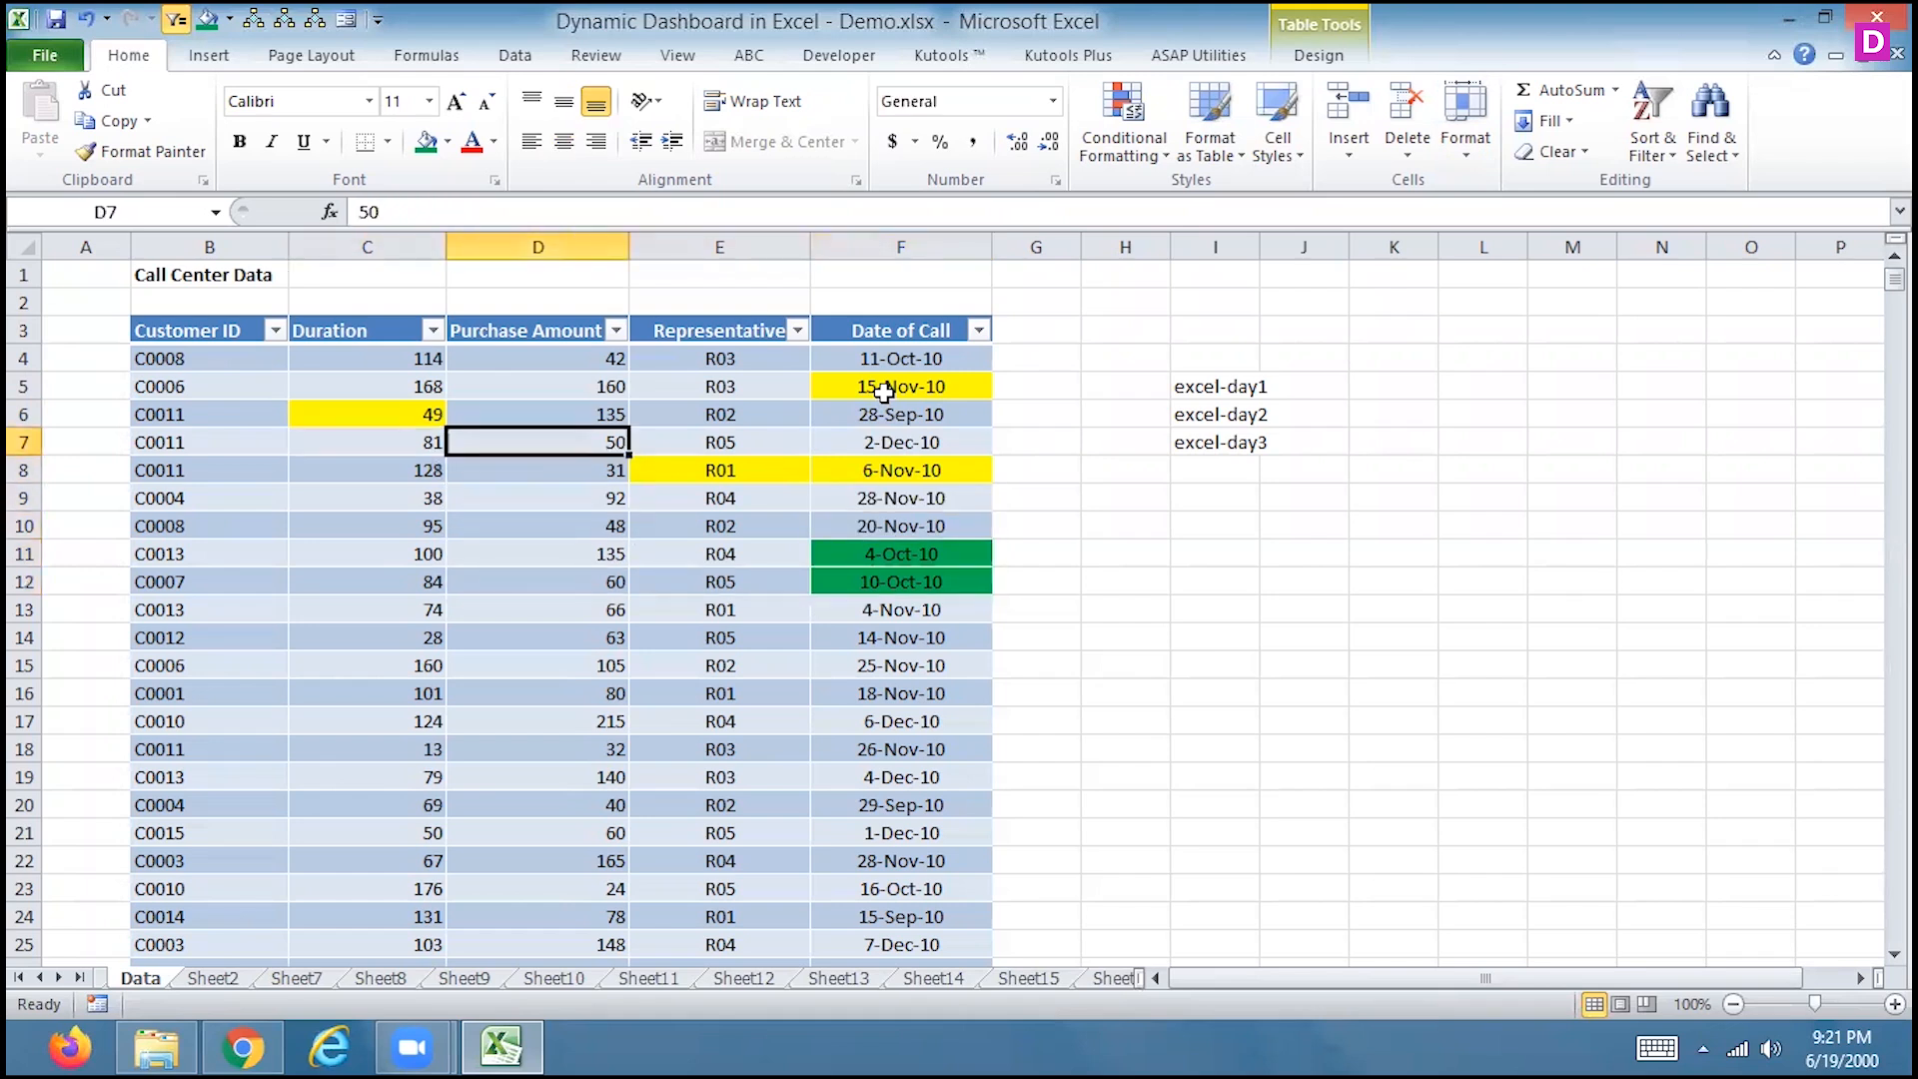
key("Right")
key("Right")
key("Right")
key("Down")
key("Down")
key("Down")
key("Down")
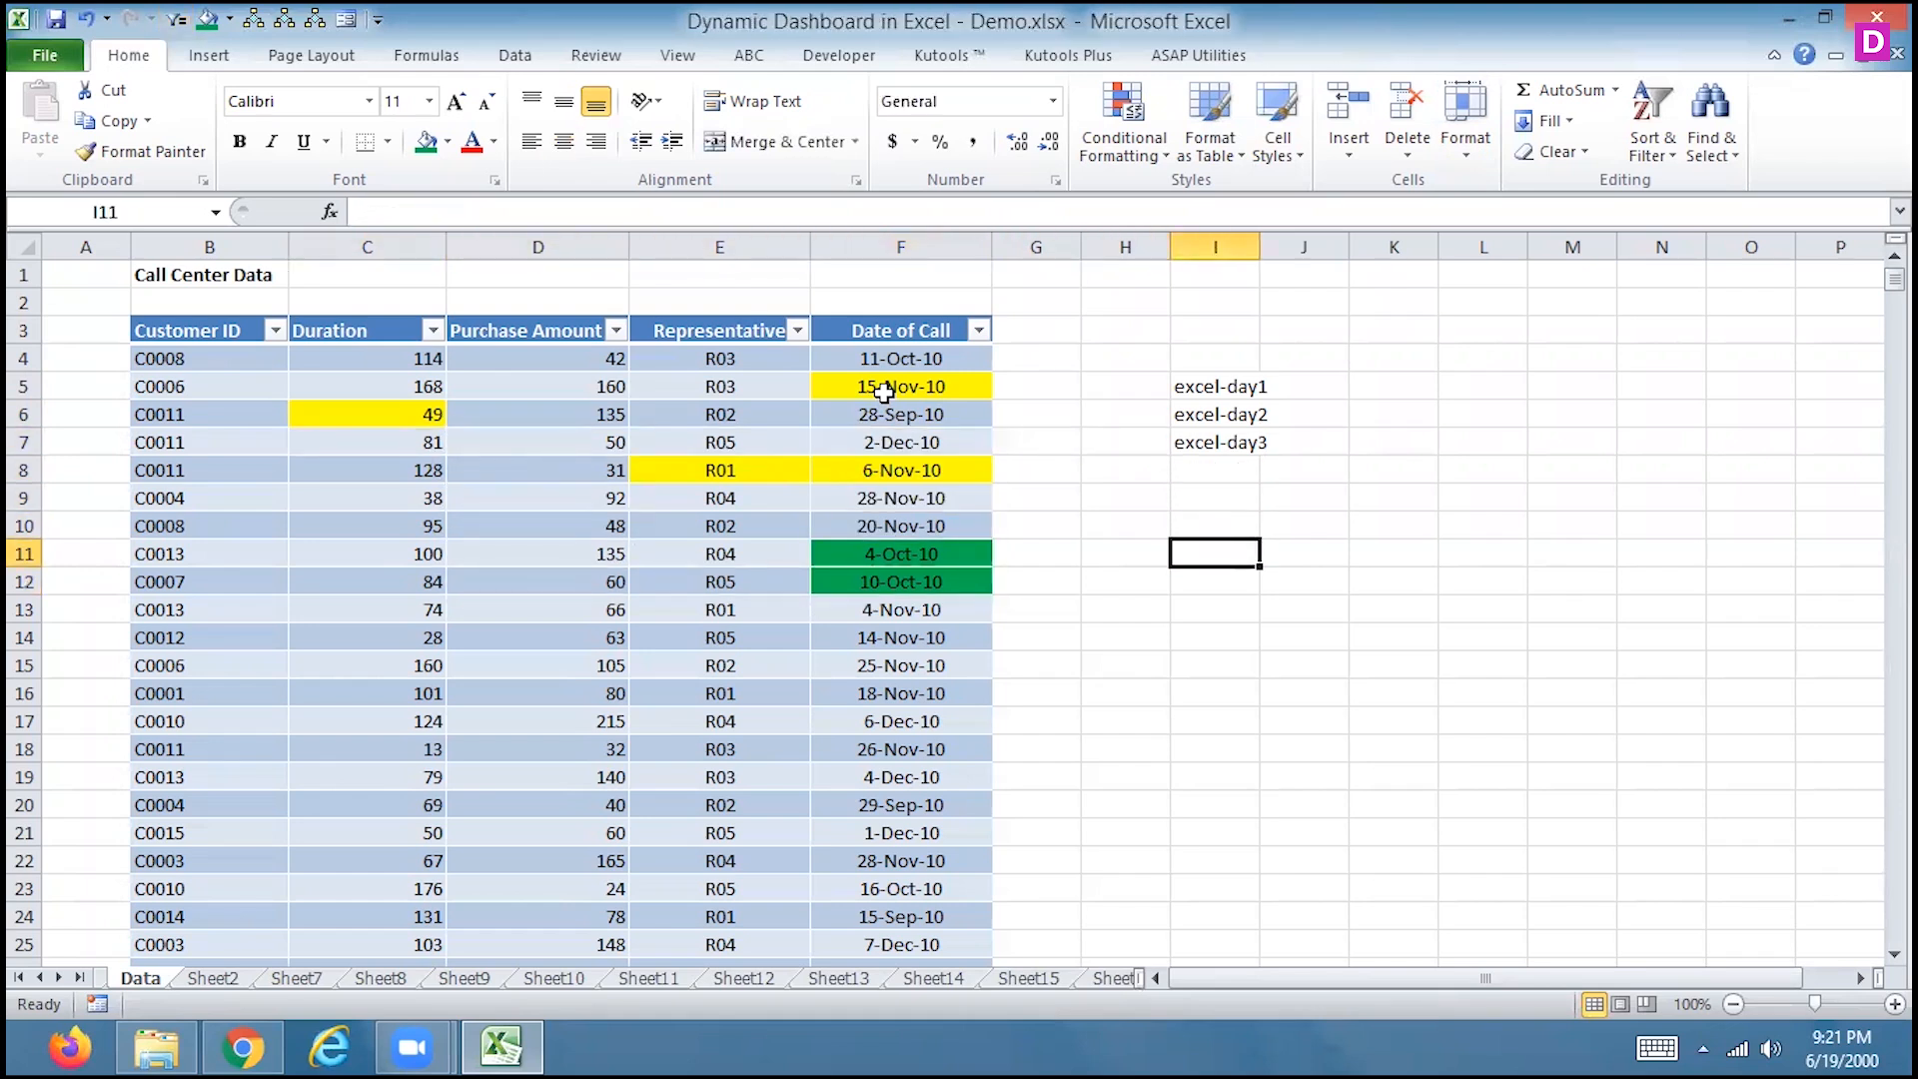
left_click(426, 141)
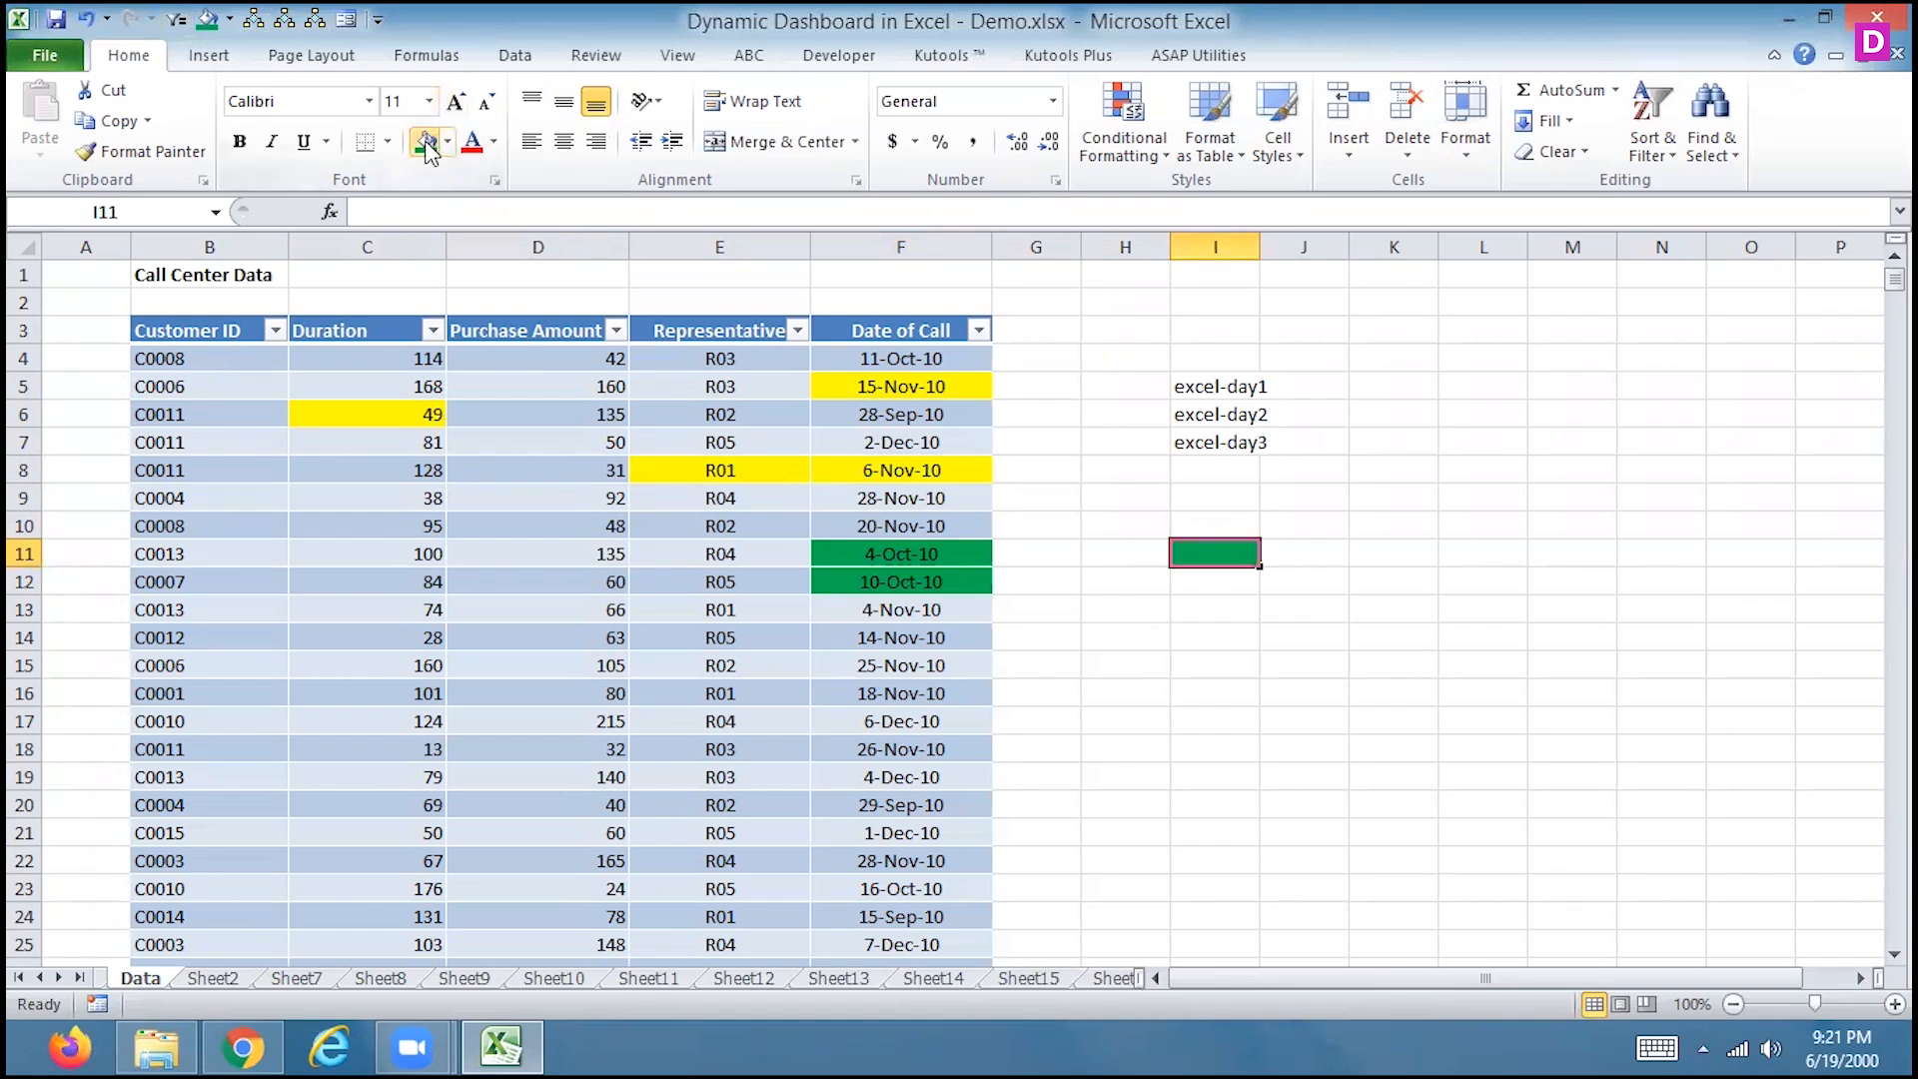
left_click(1220, 584)
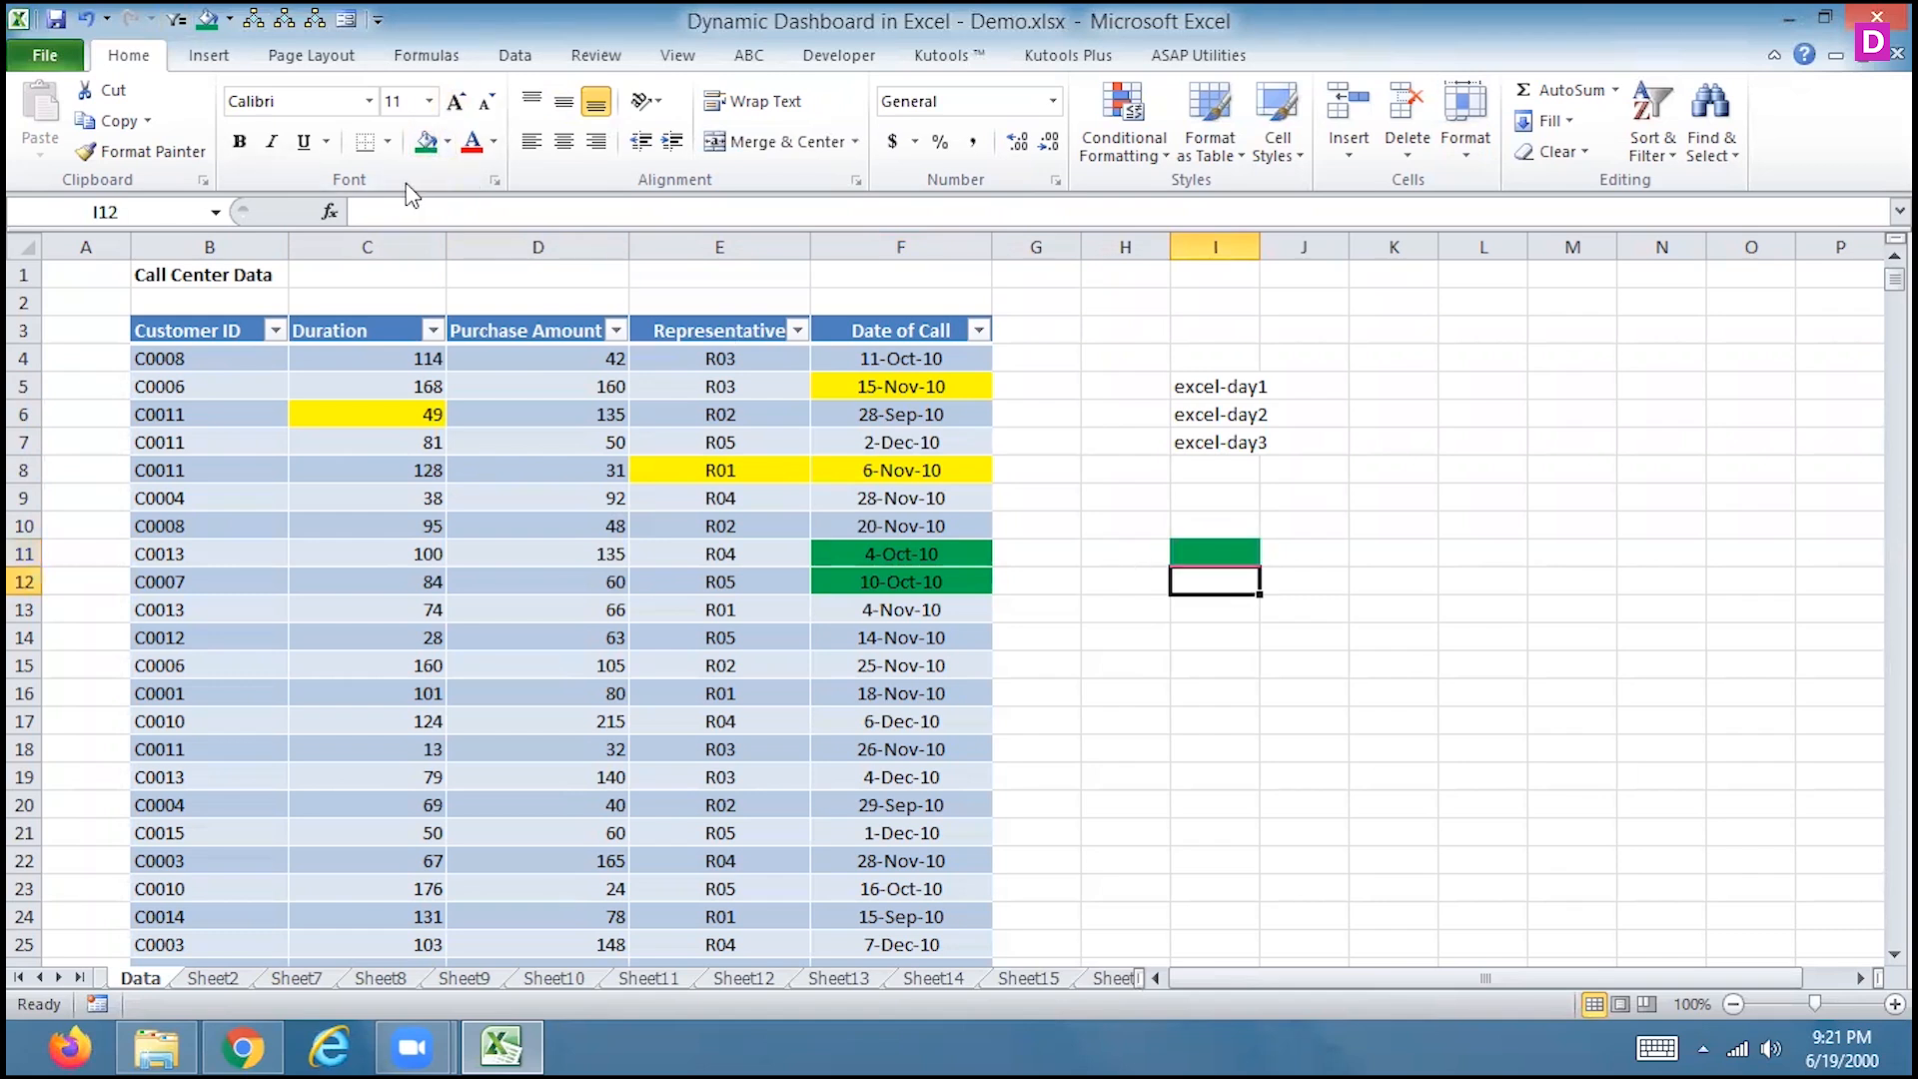
left_click(448, 144)
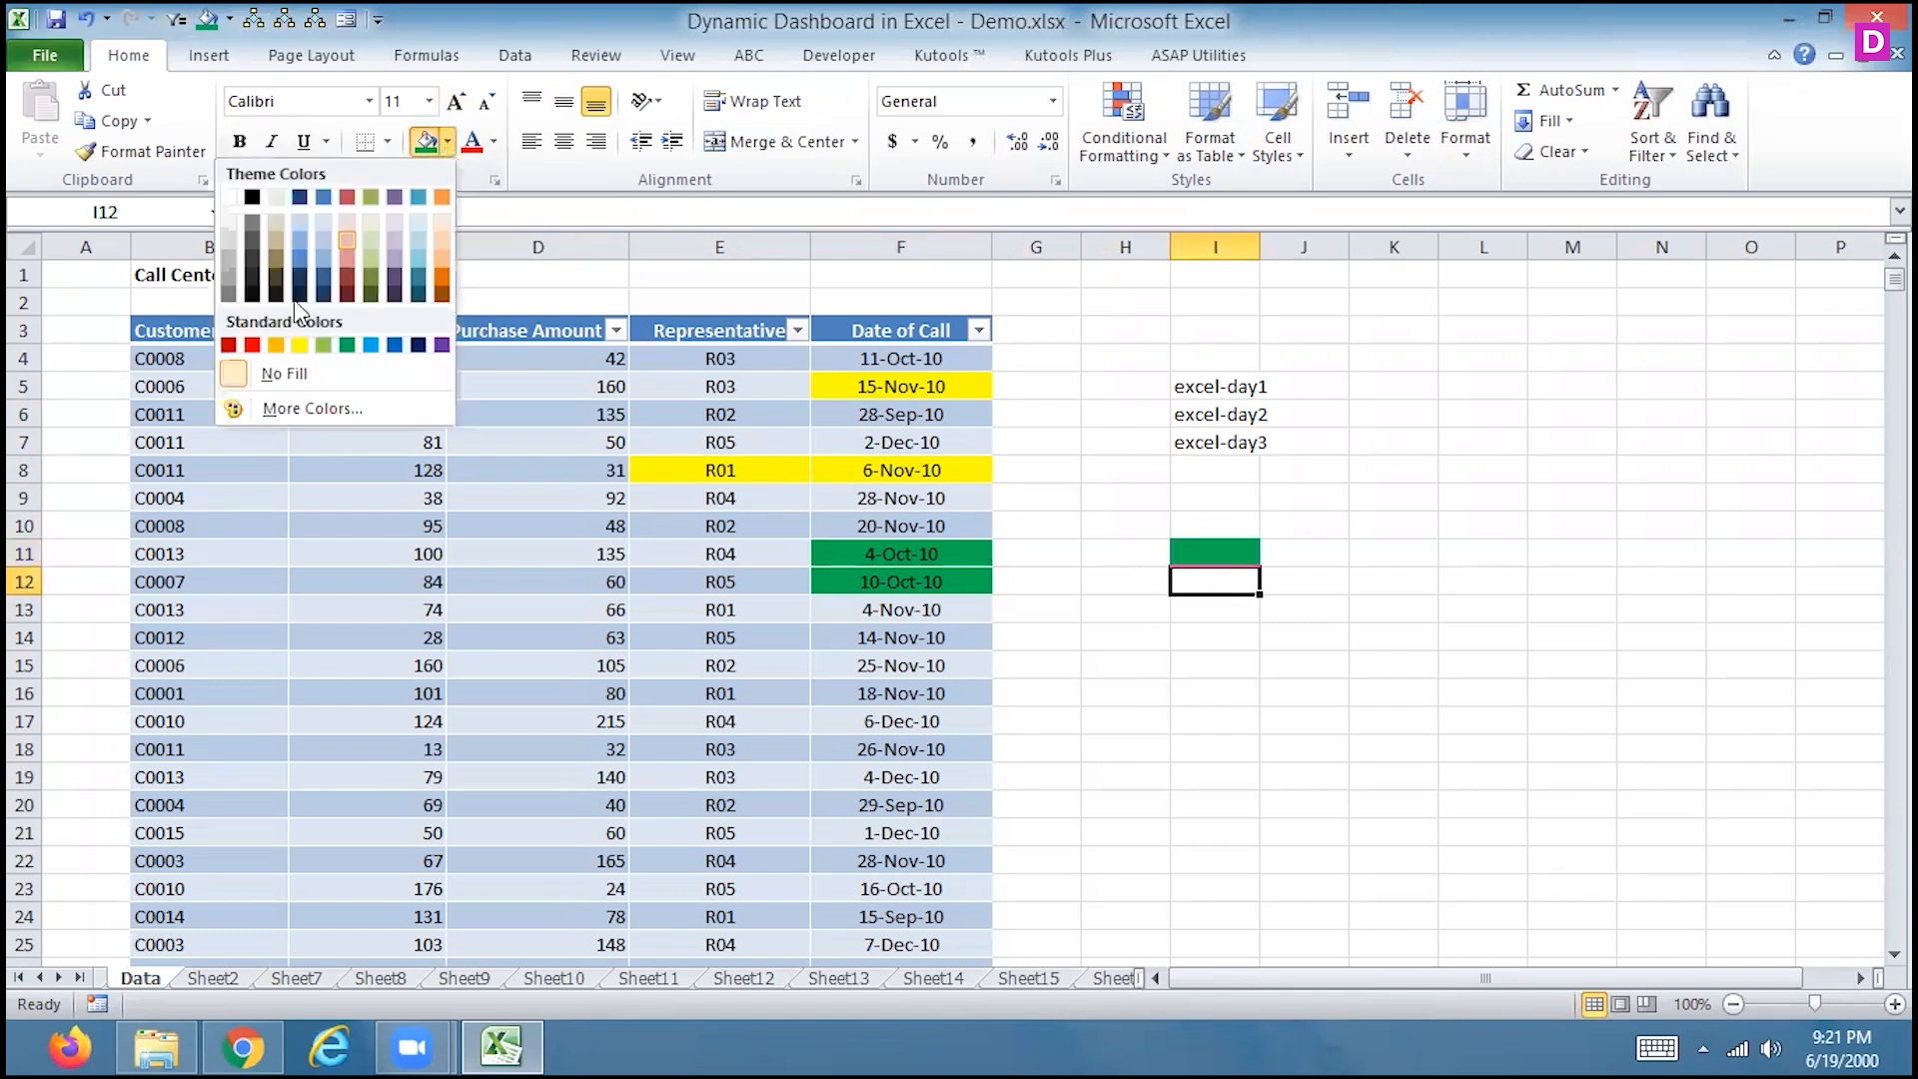
left_click(310, 355)
left_click(1321, 553)
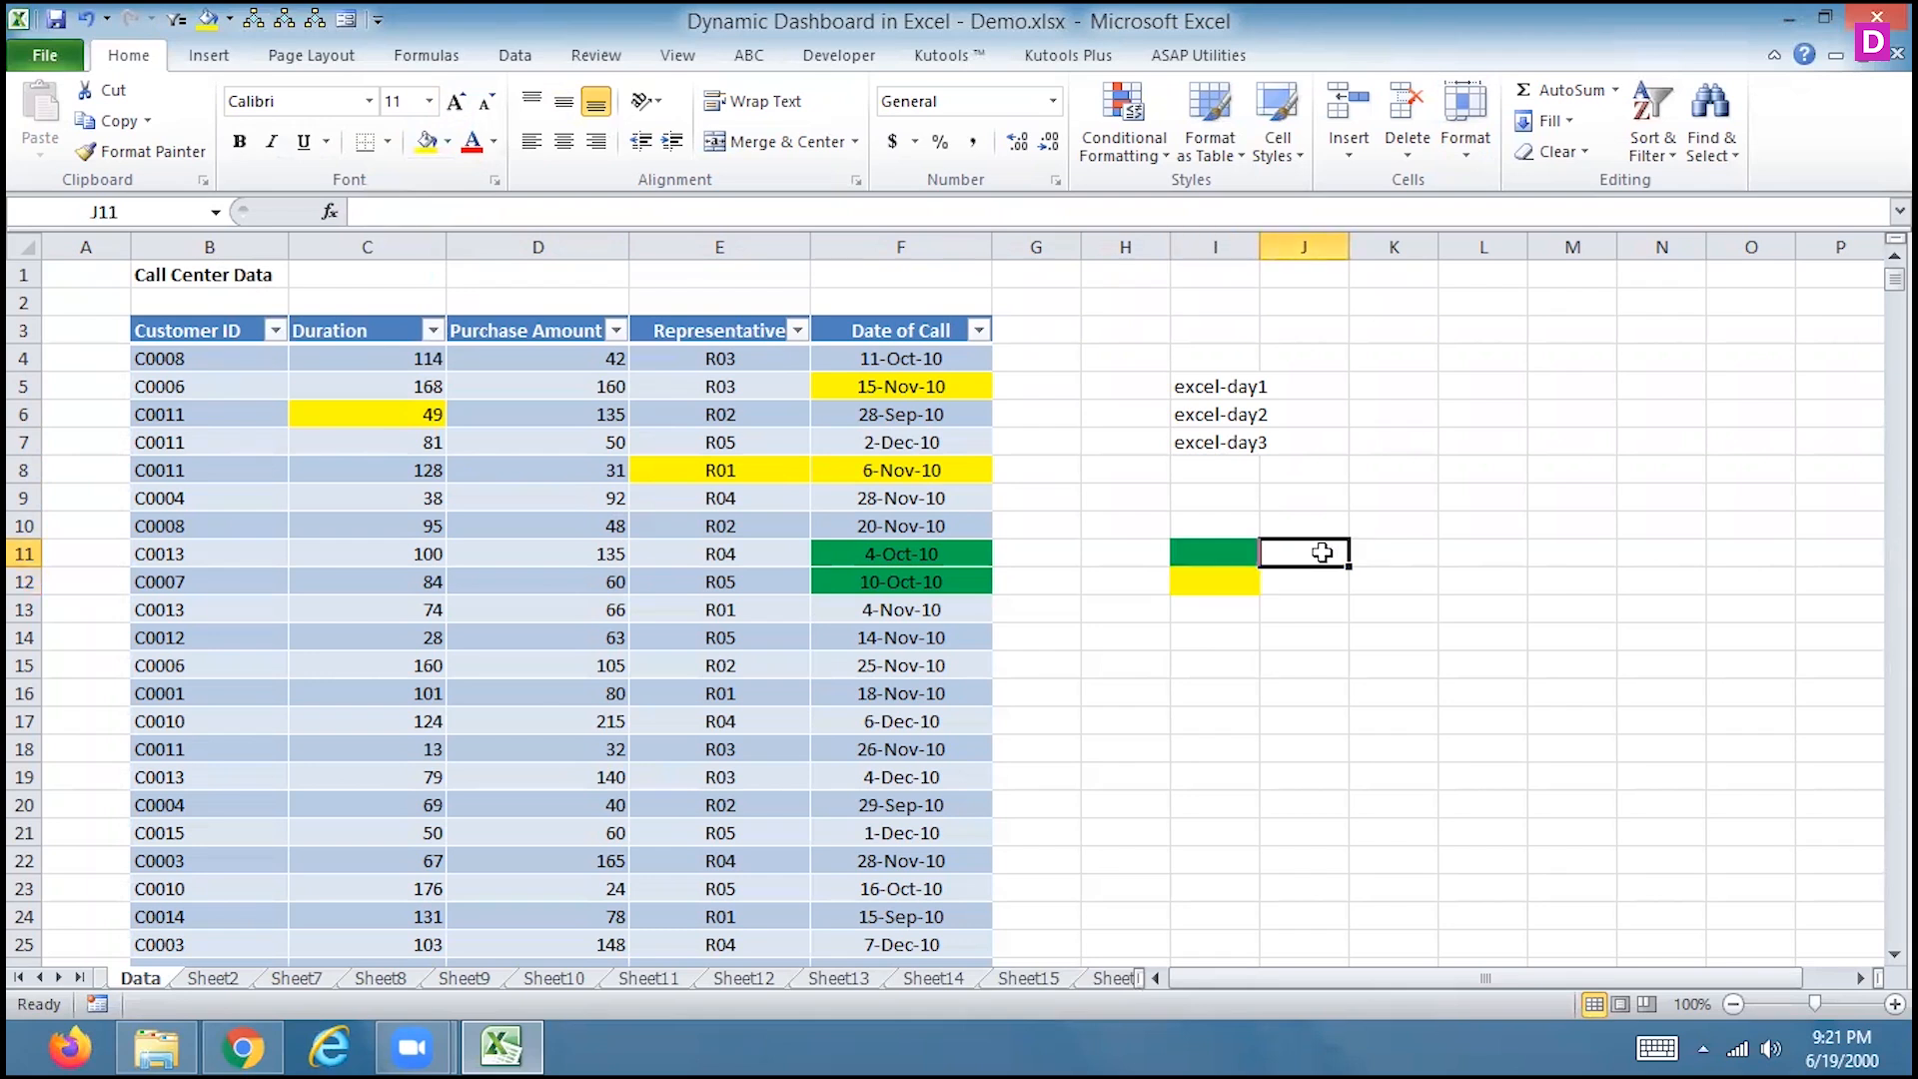
Enter =ASAPCOUNTBYCELLCOLOR(B4:F18,I11) in J11 to count green cells
type("=asa")
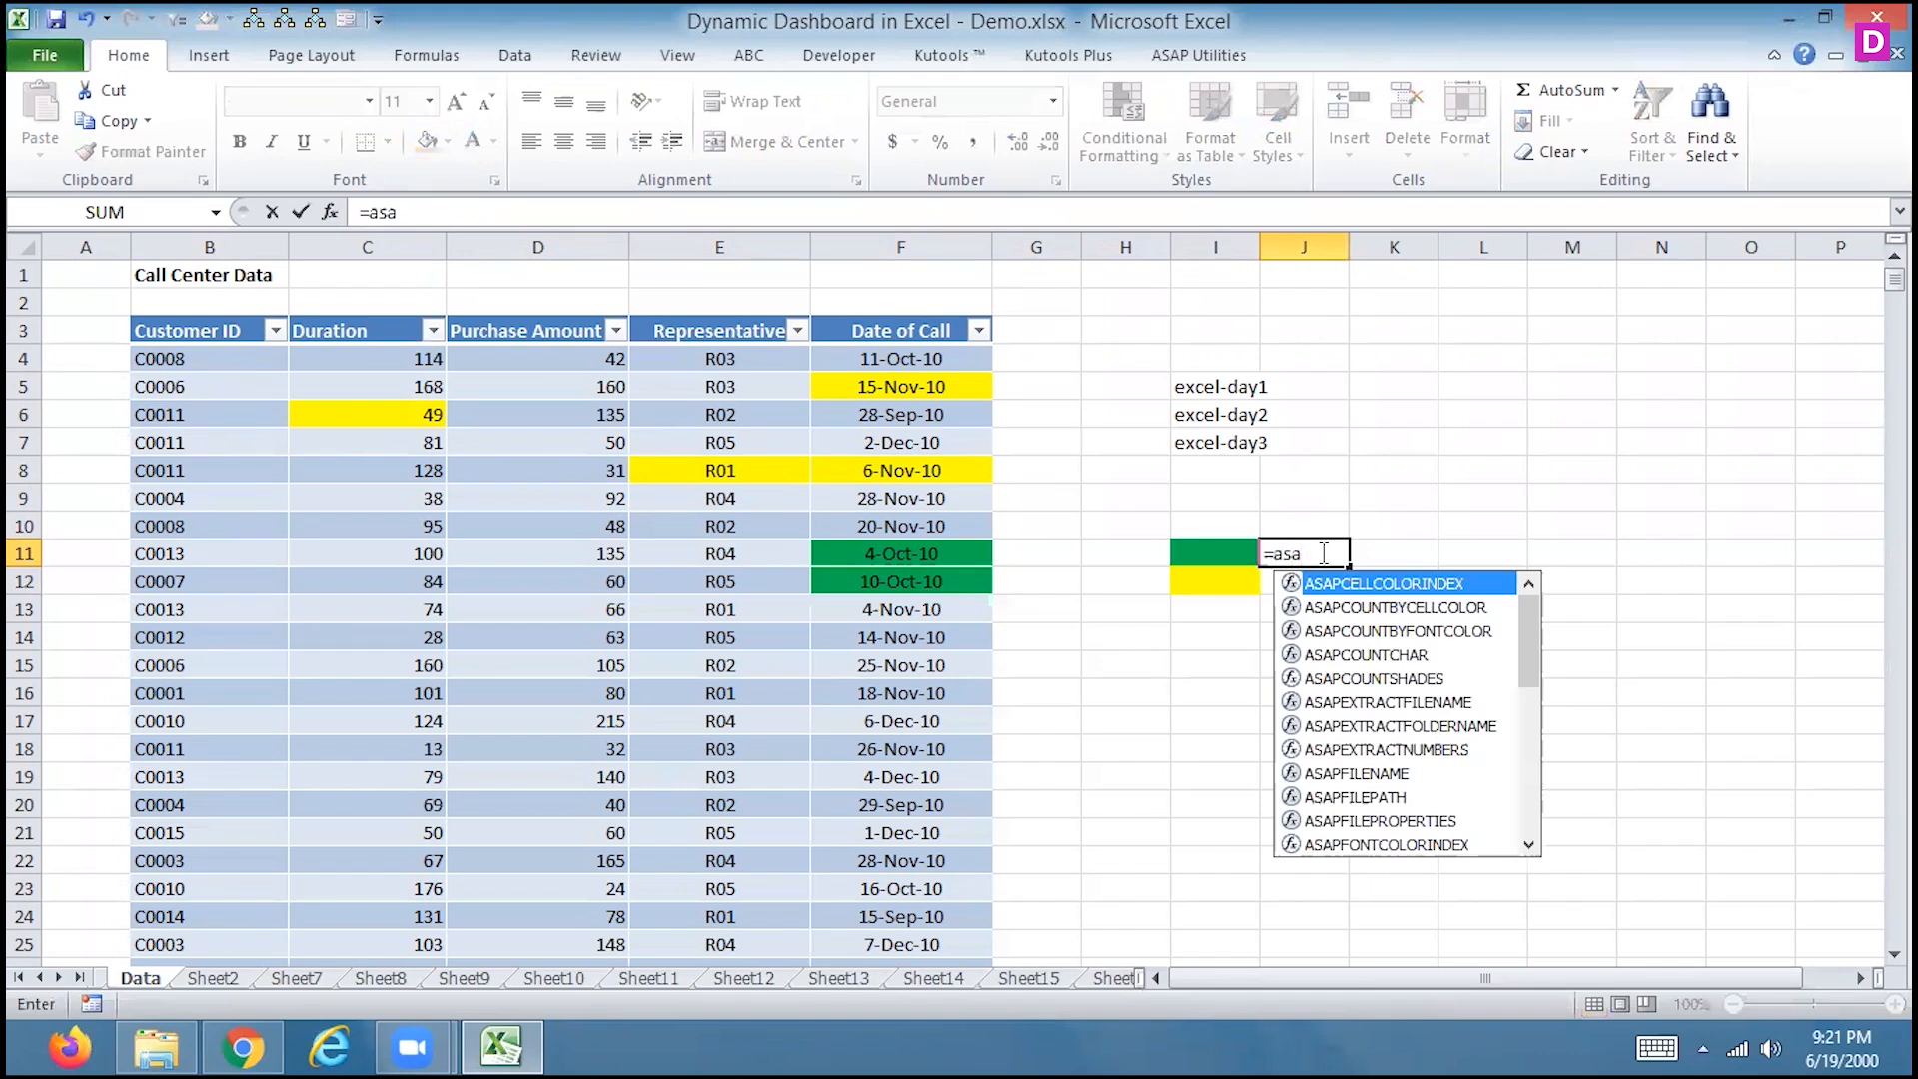
double_click(1366, 608)
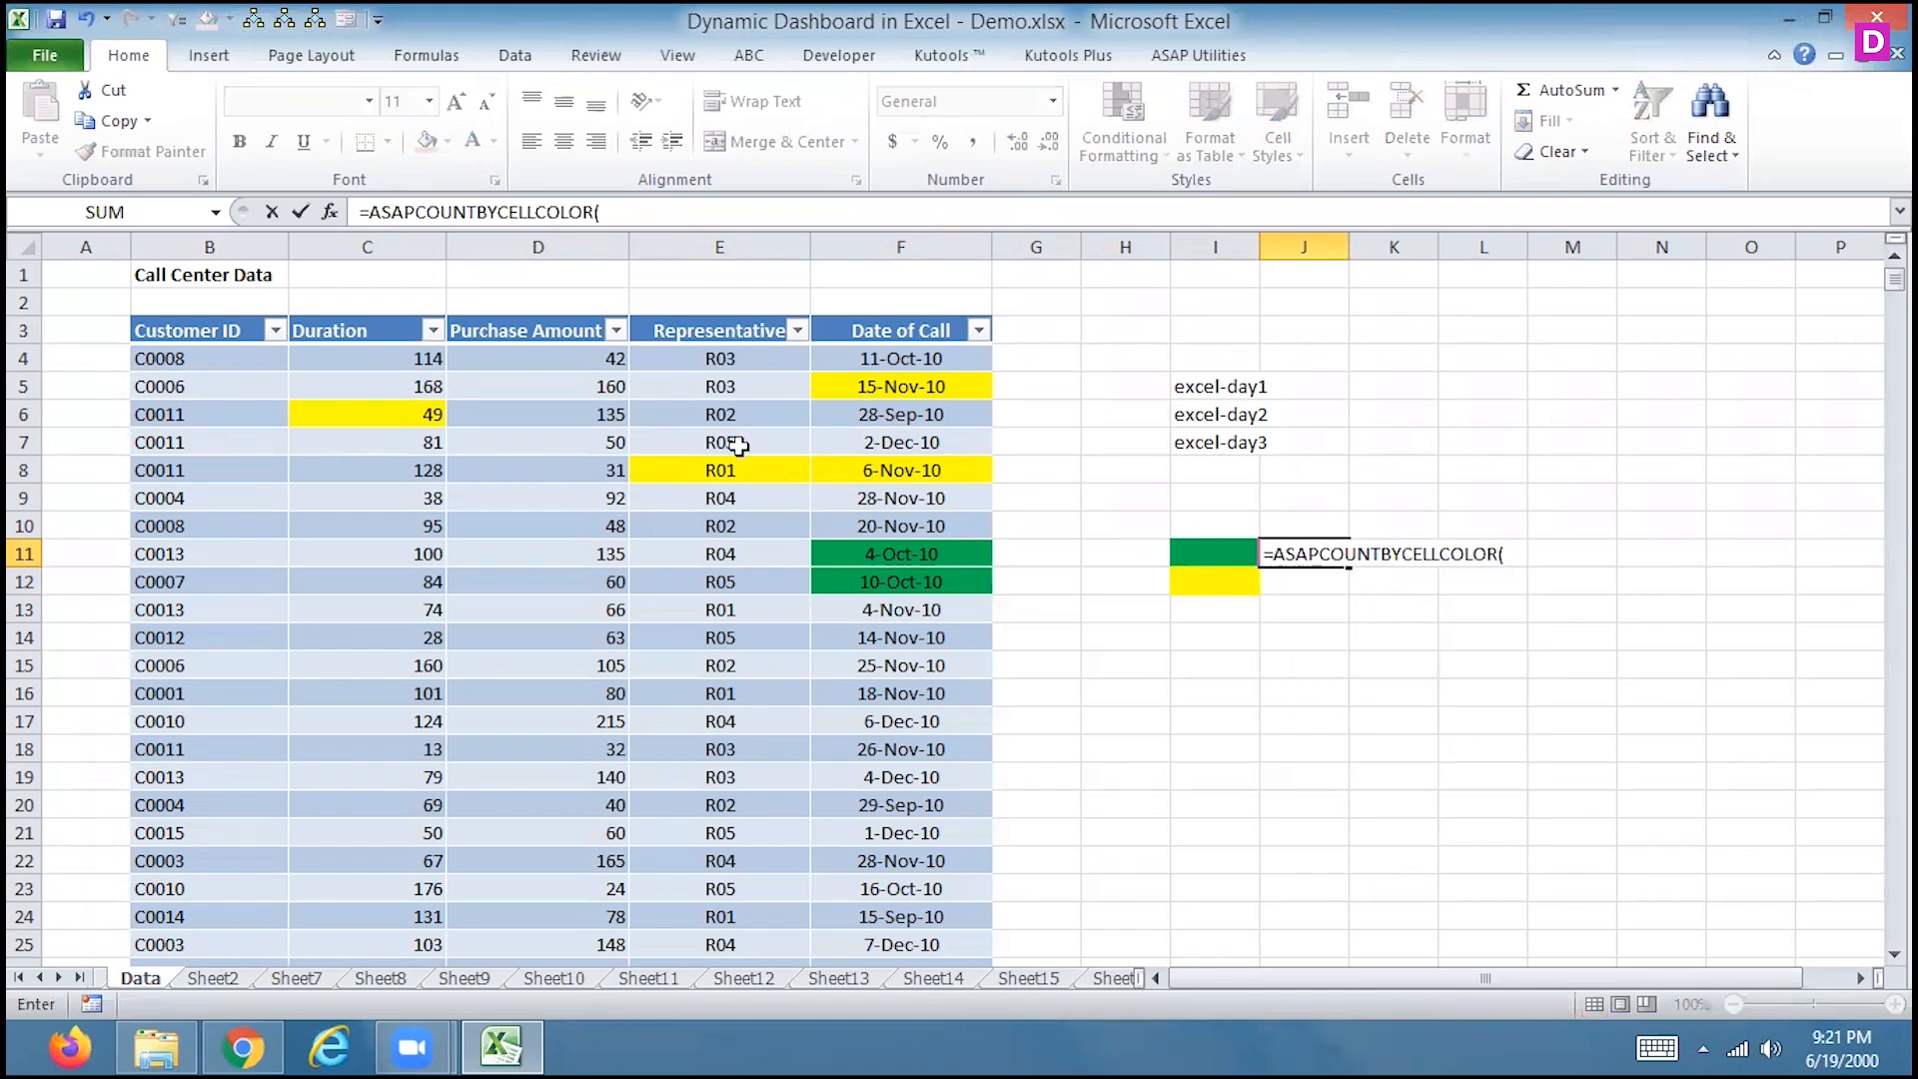
left_click_drag(160, 358, 929, 751)
type(",")
left_click(1241, 550)
key("Return")
key("Up")
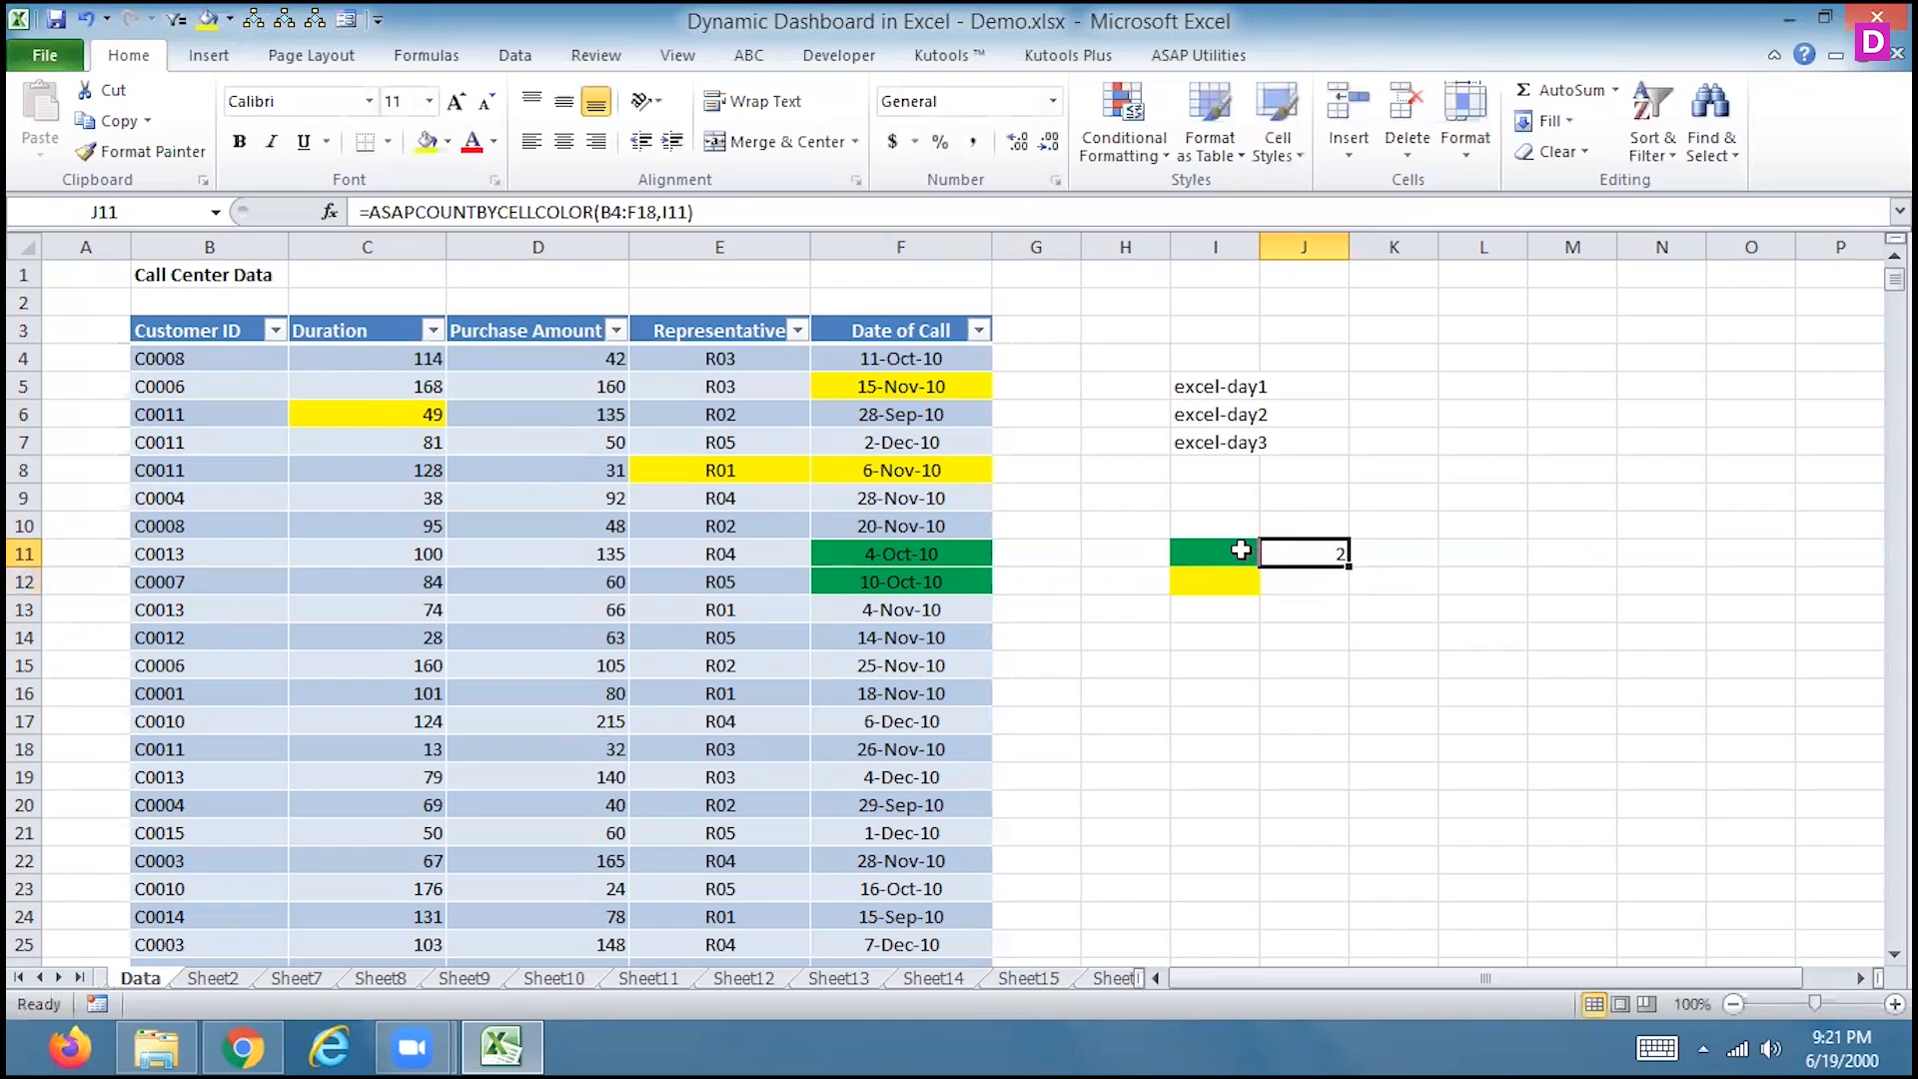
Enter =ASAPCOUNTBYCELLCOLOR(B4:F17,I12) in J12 for the yellow count, then clear J11:J12
left_click(1300, 583)
type("=as")
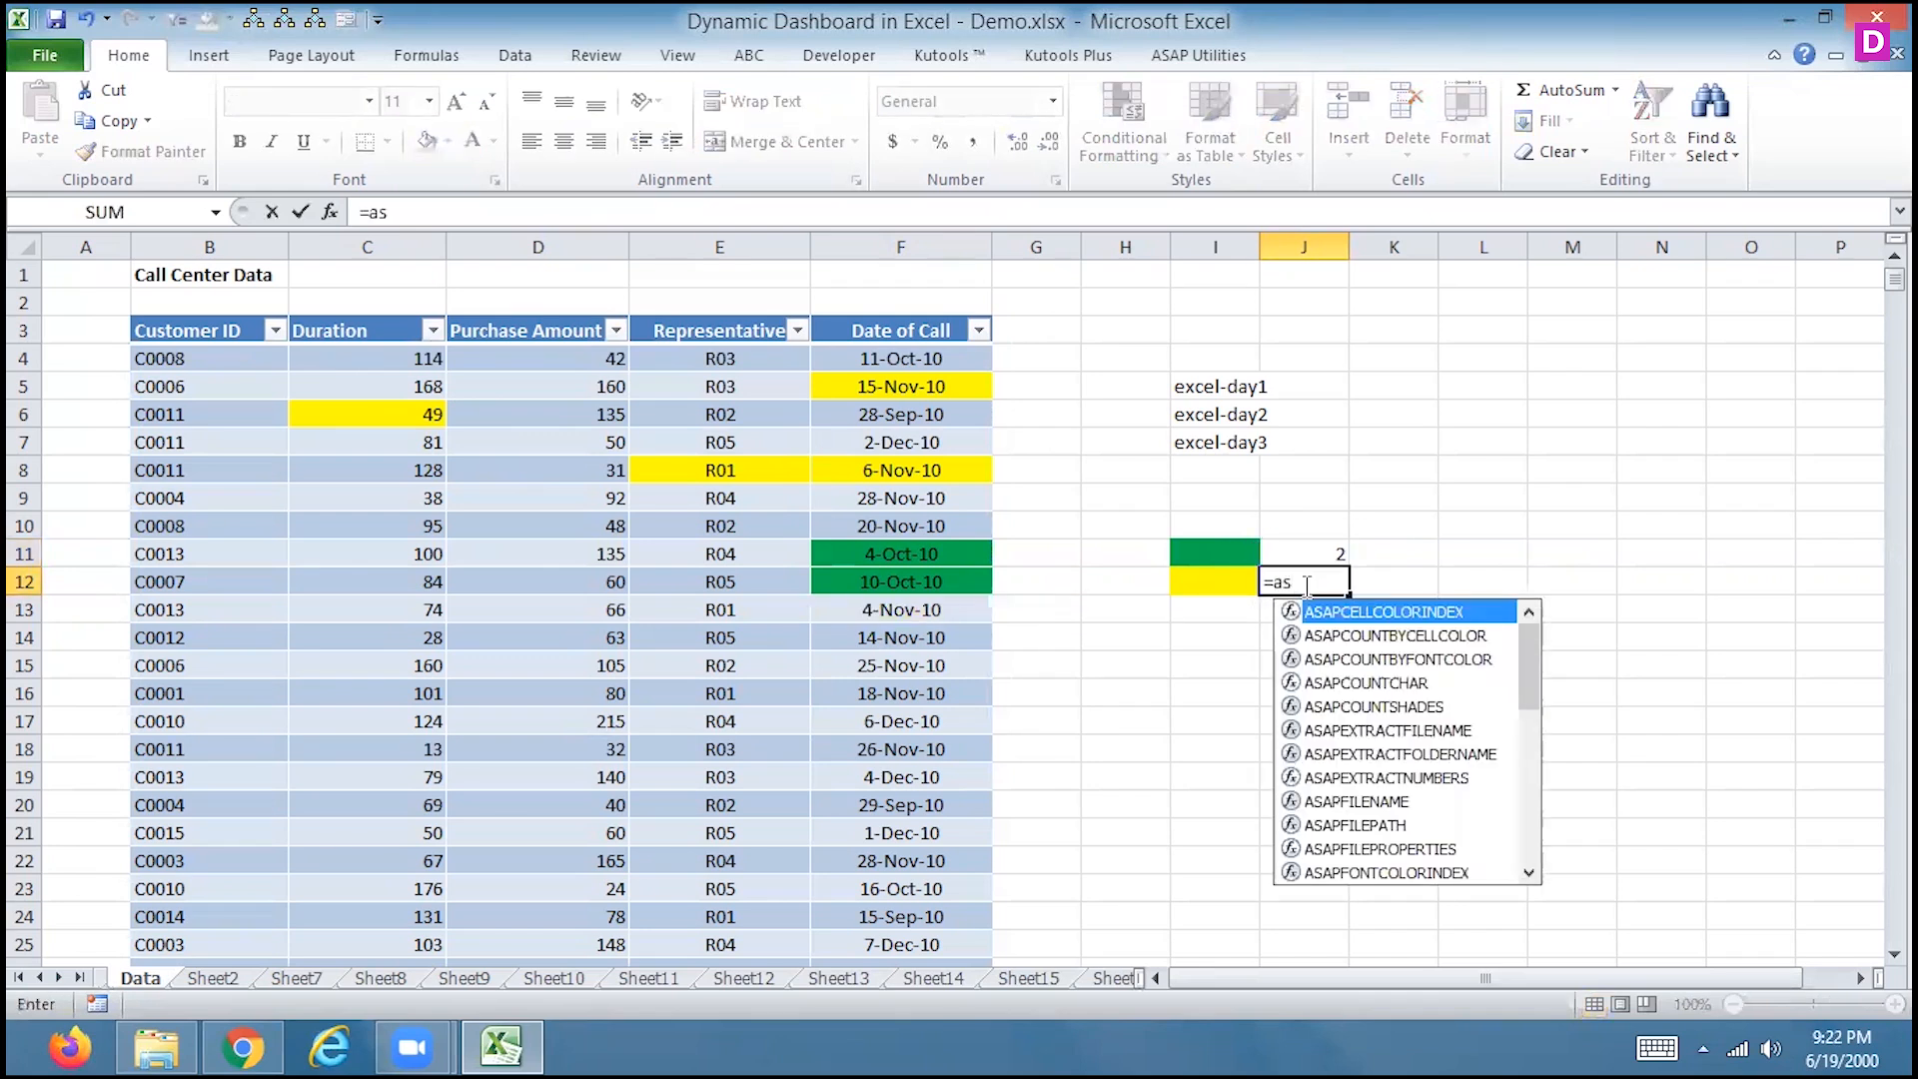
double_click(1348, 636)
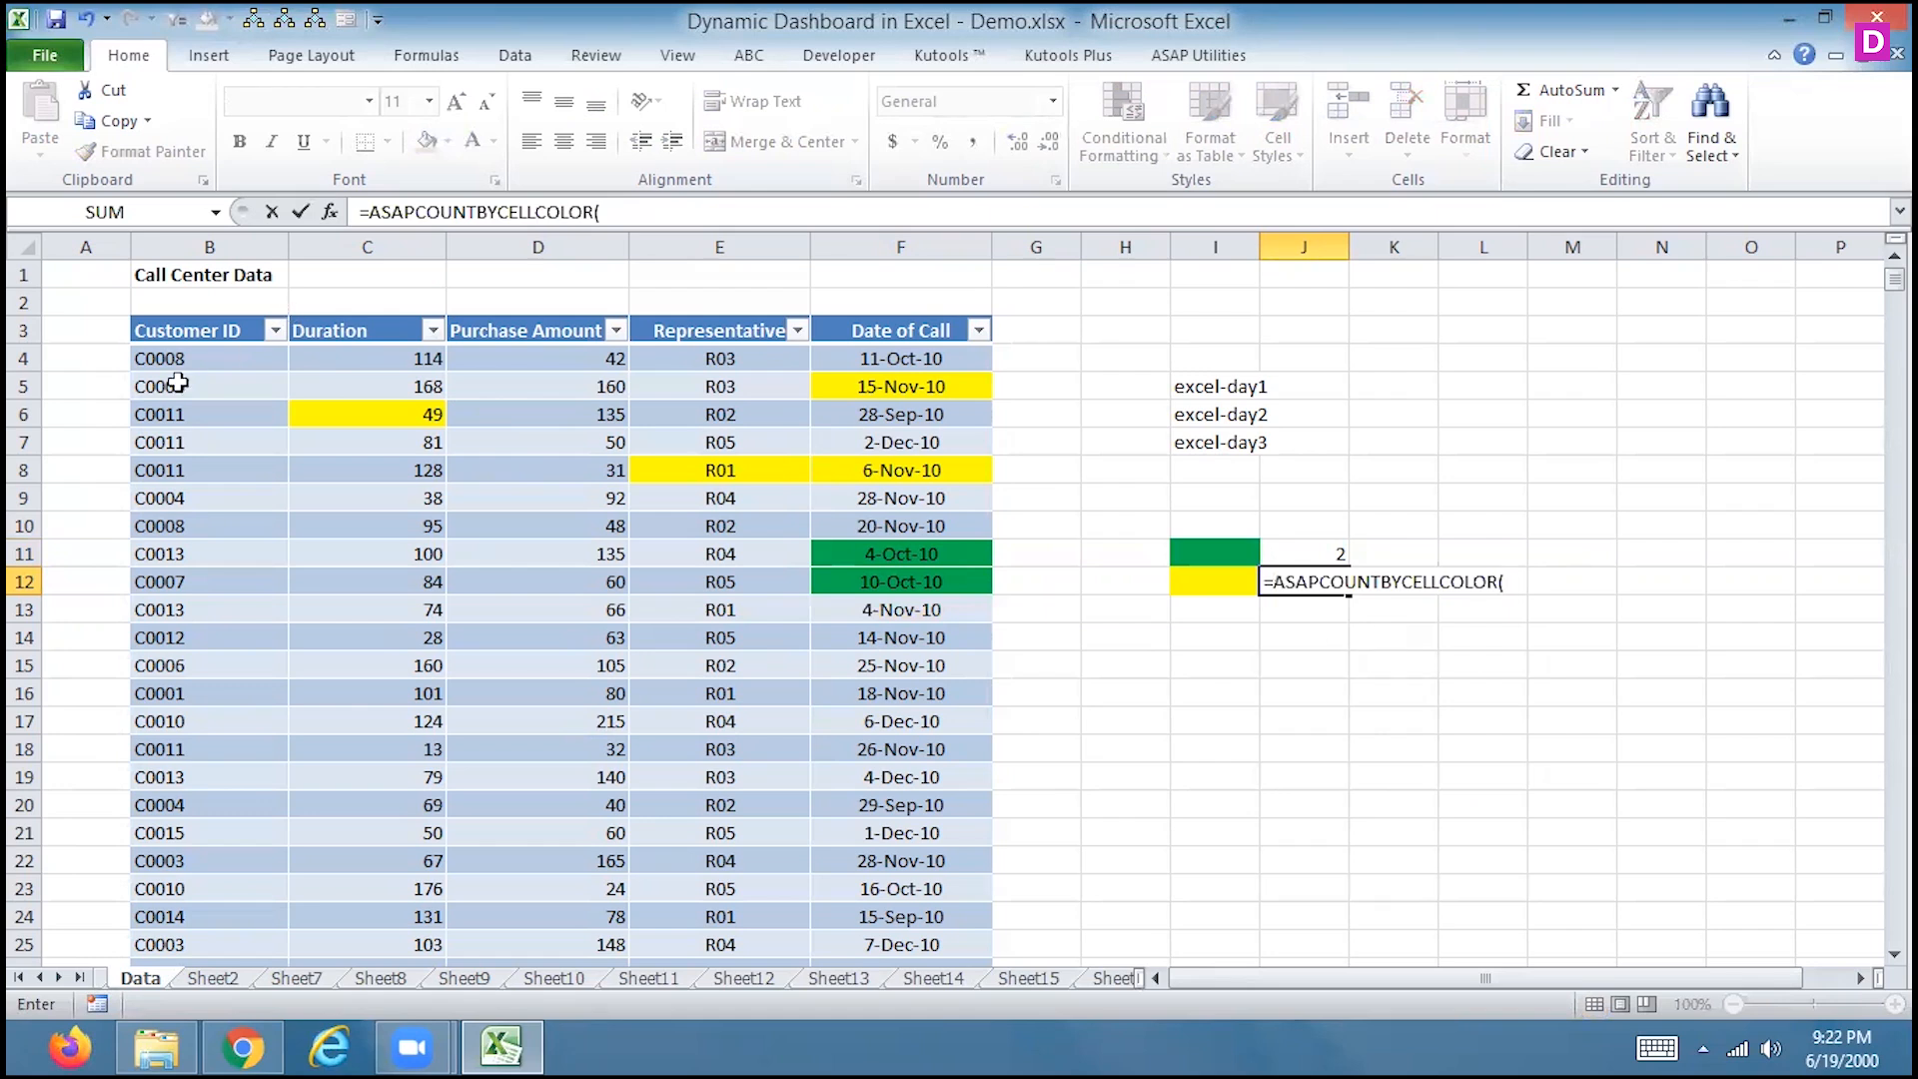
left_click_drag(163, 361, 973, 739)
type(",")
left_click(1196, 575)
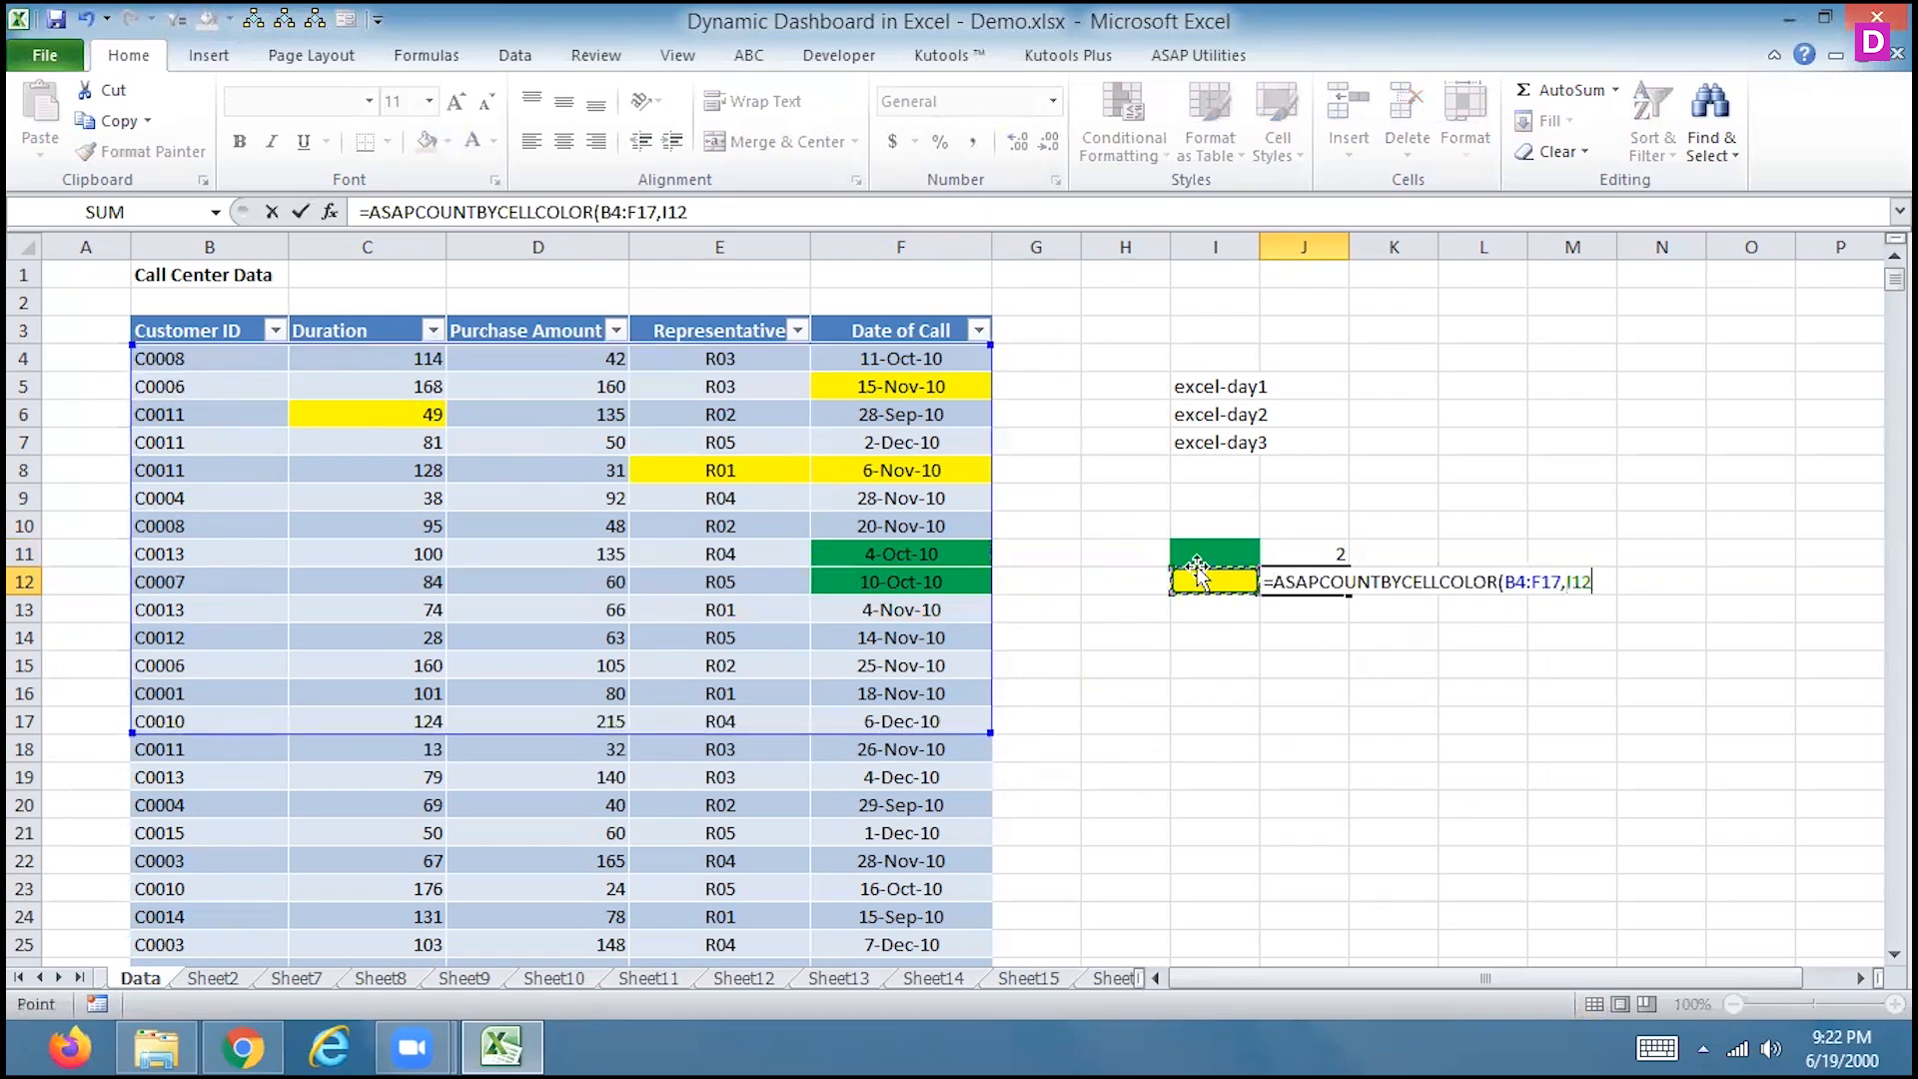
key("Return")
key("Up")
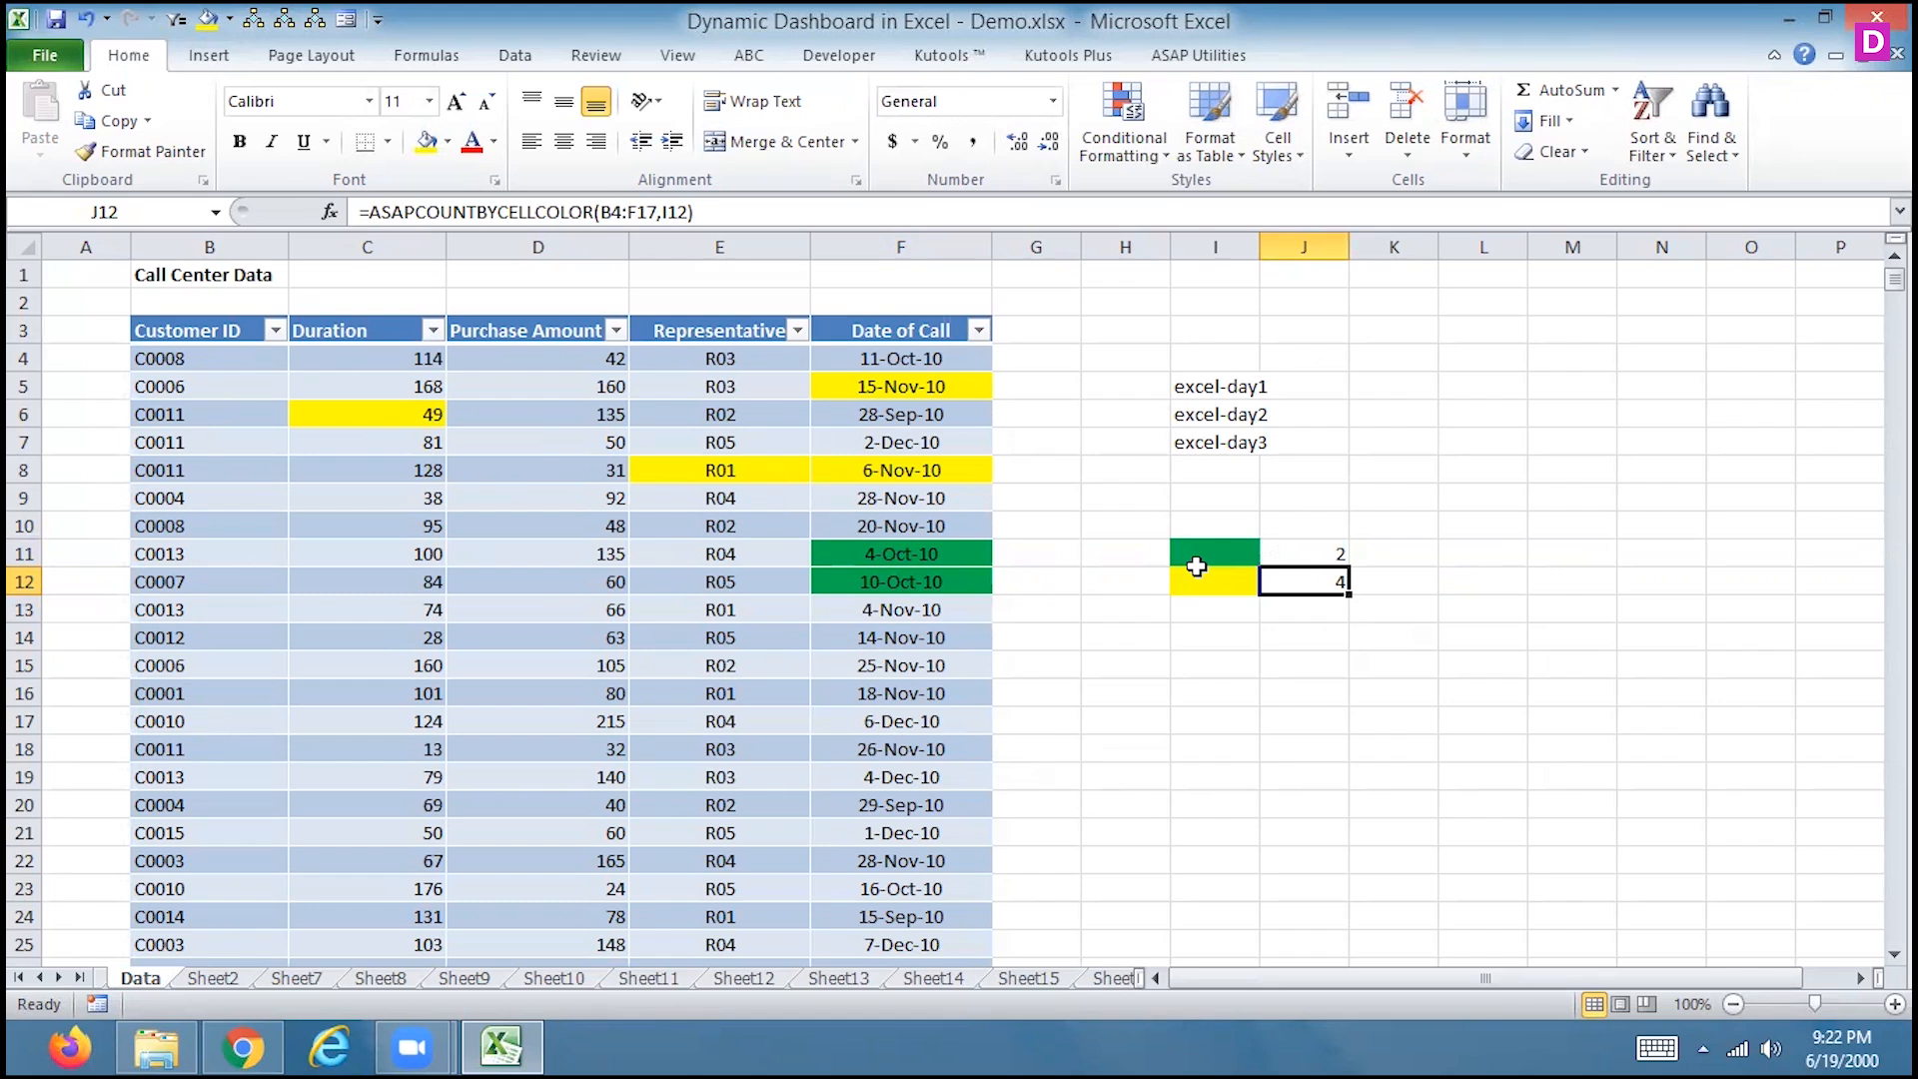
left_click_drag(1296, 557, 1218, 591)
key("Delete")
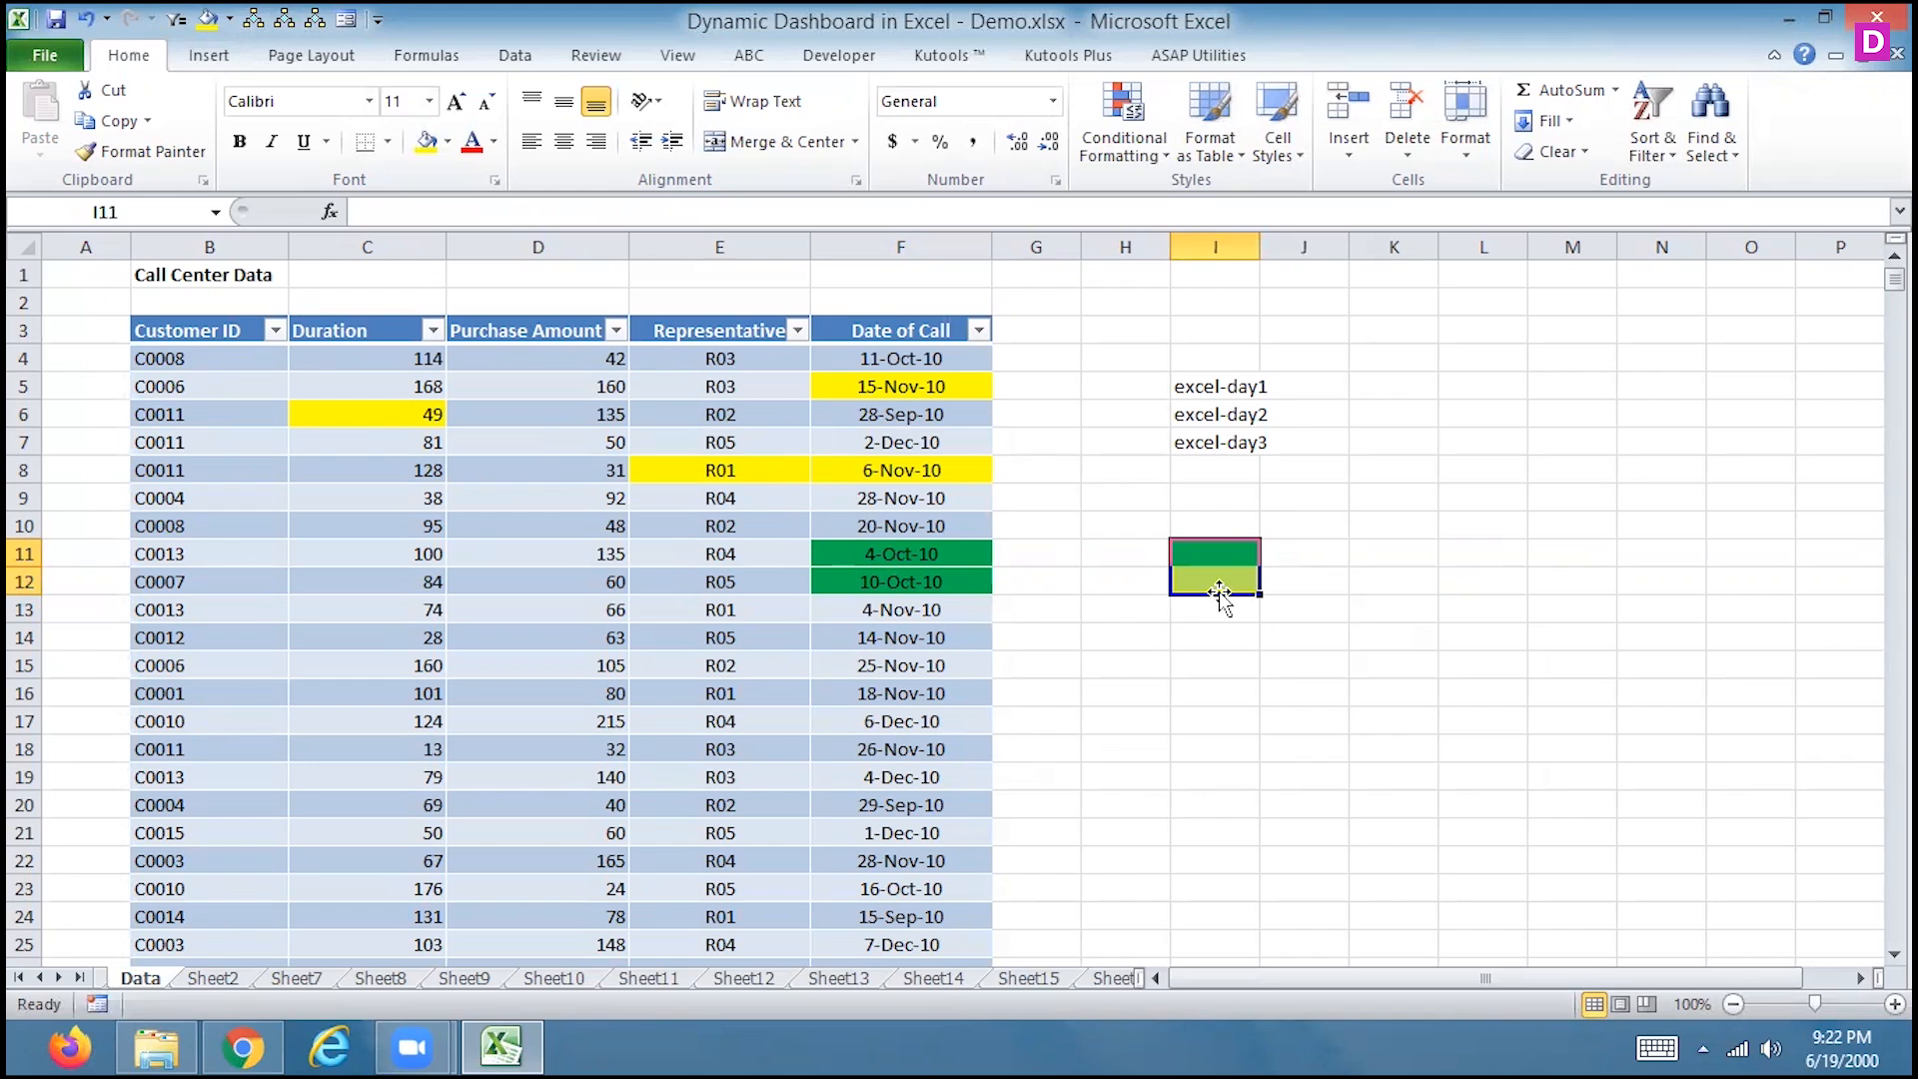
Look through the Delete and Clear options, then start typing =asa in J11
right_click(1203, 554)
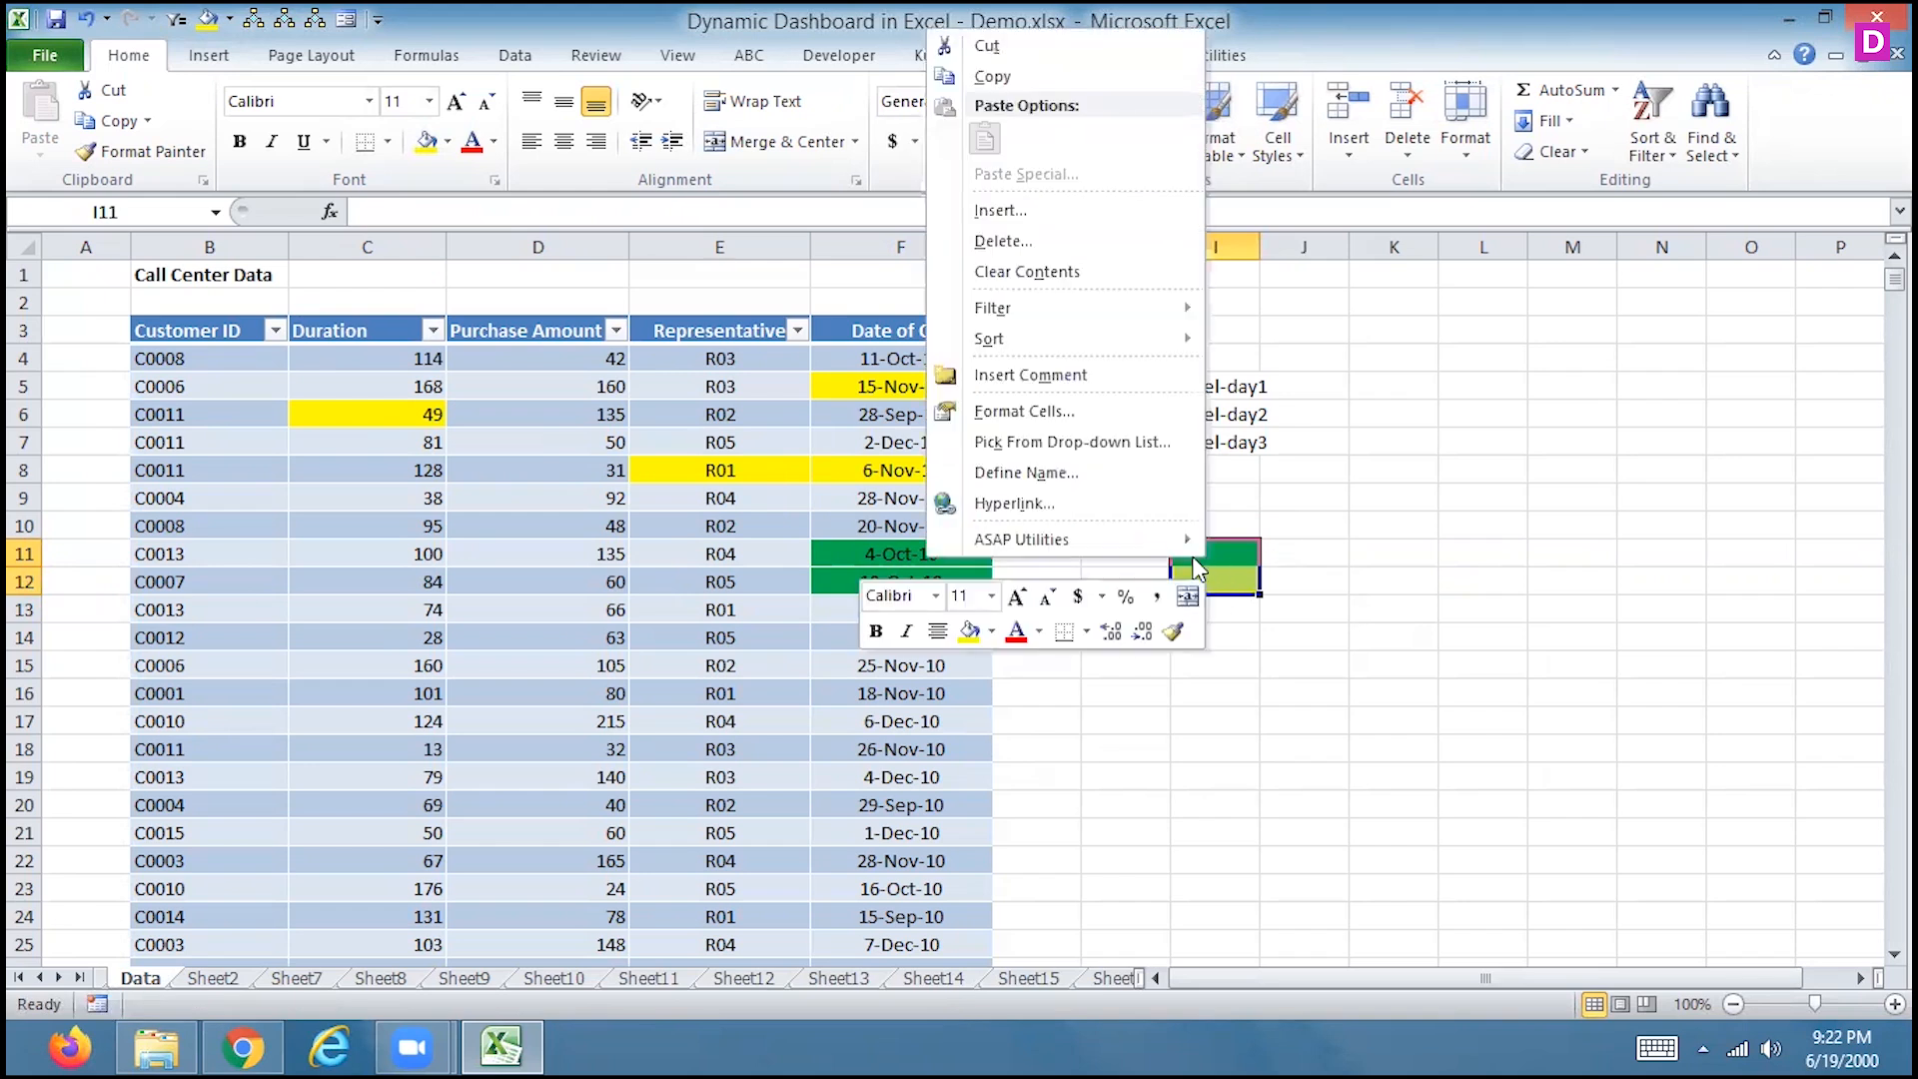
left_click(969, 243)
left_click(929, 247)
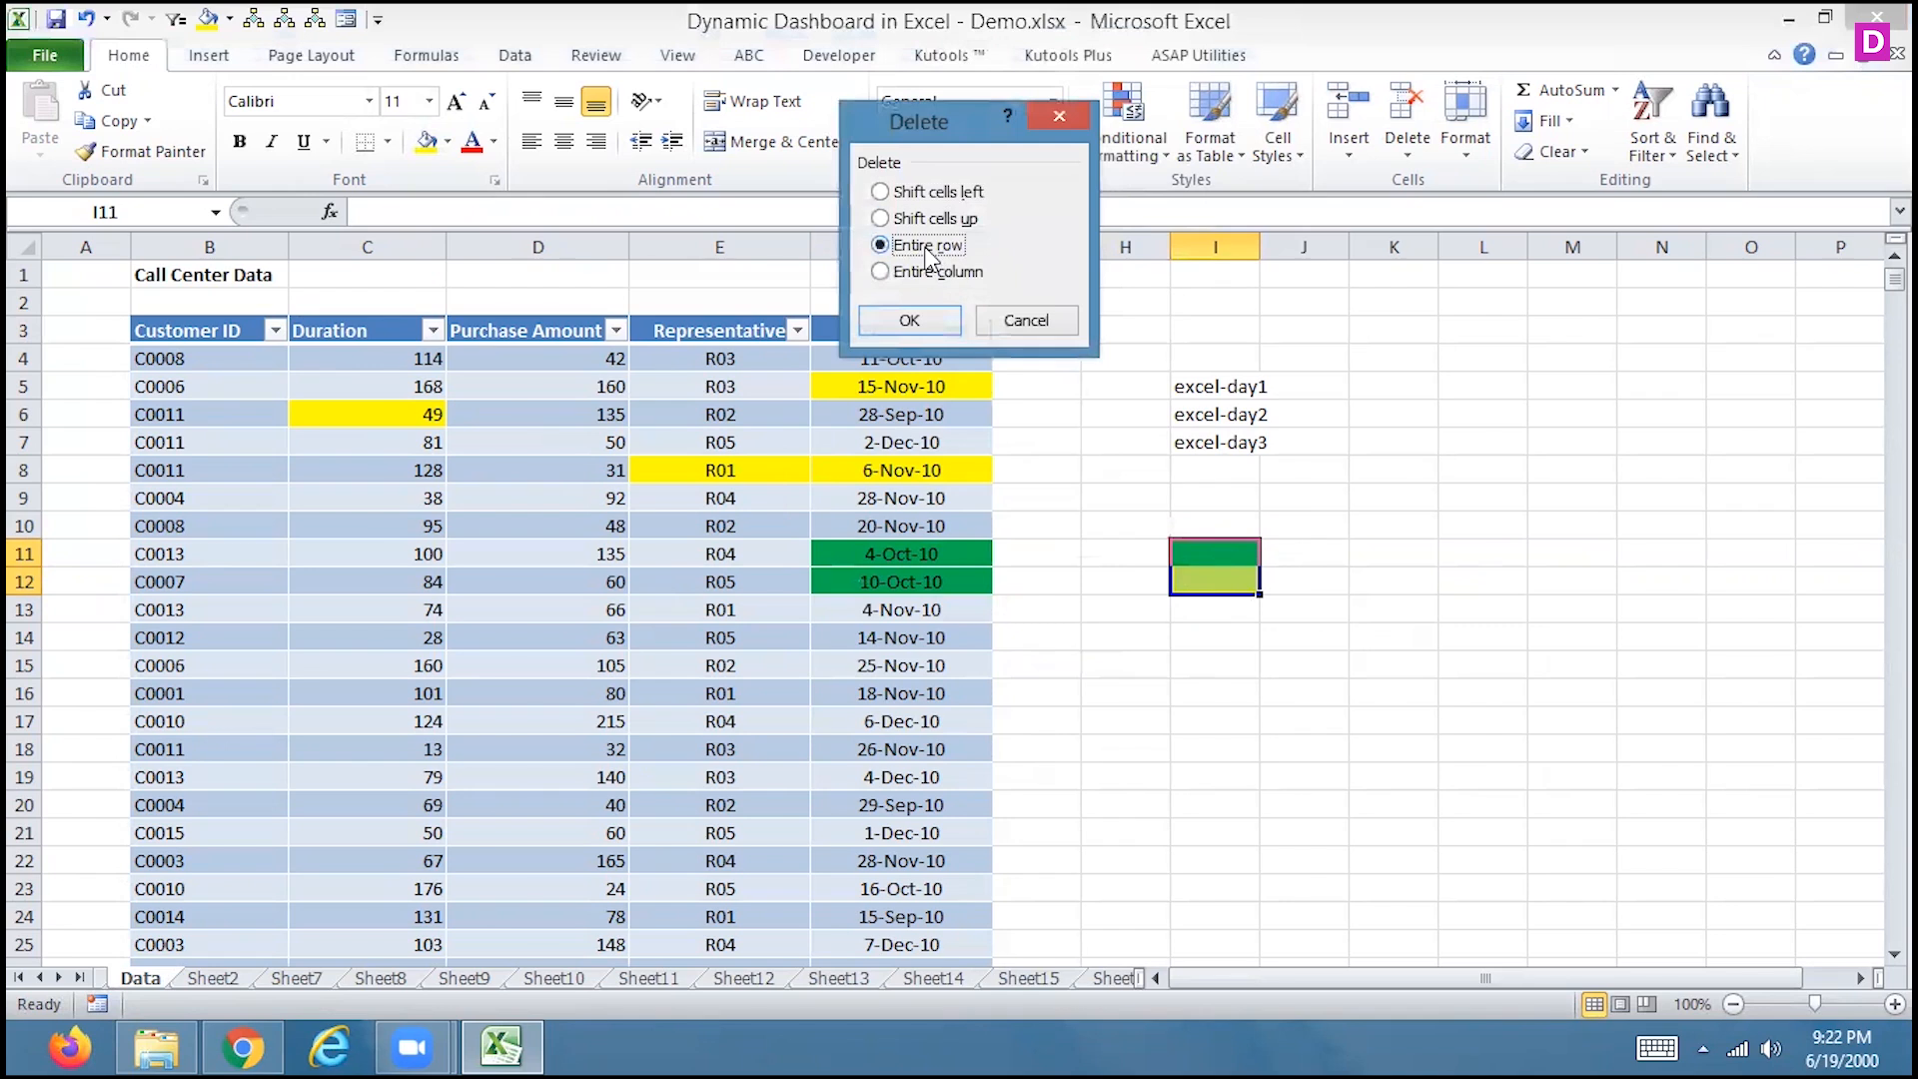
left_click(1009, 321)
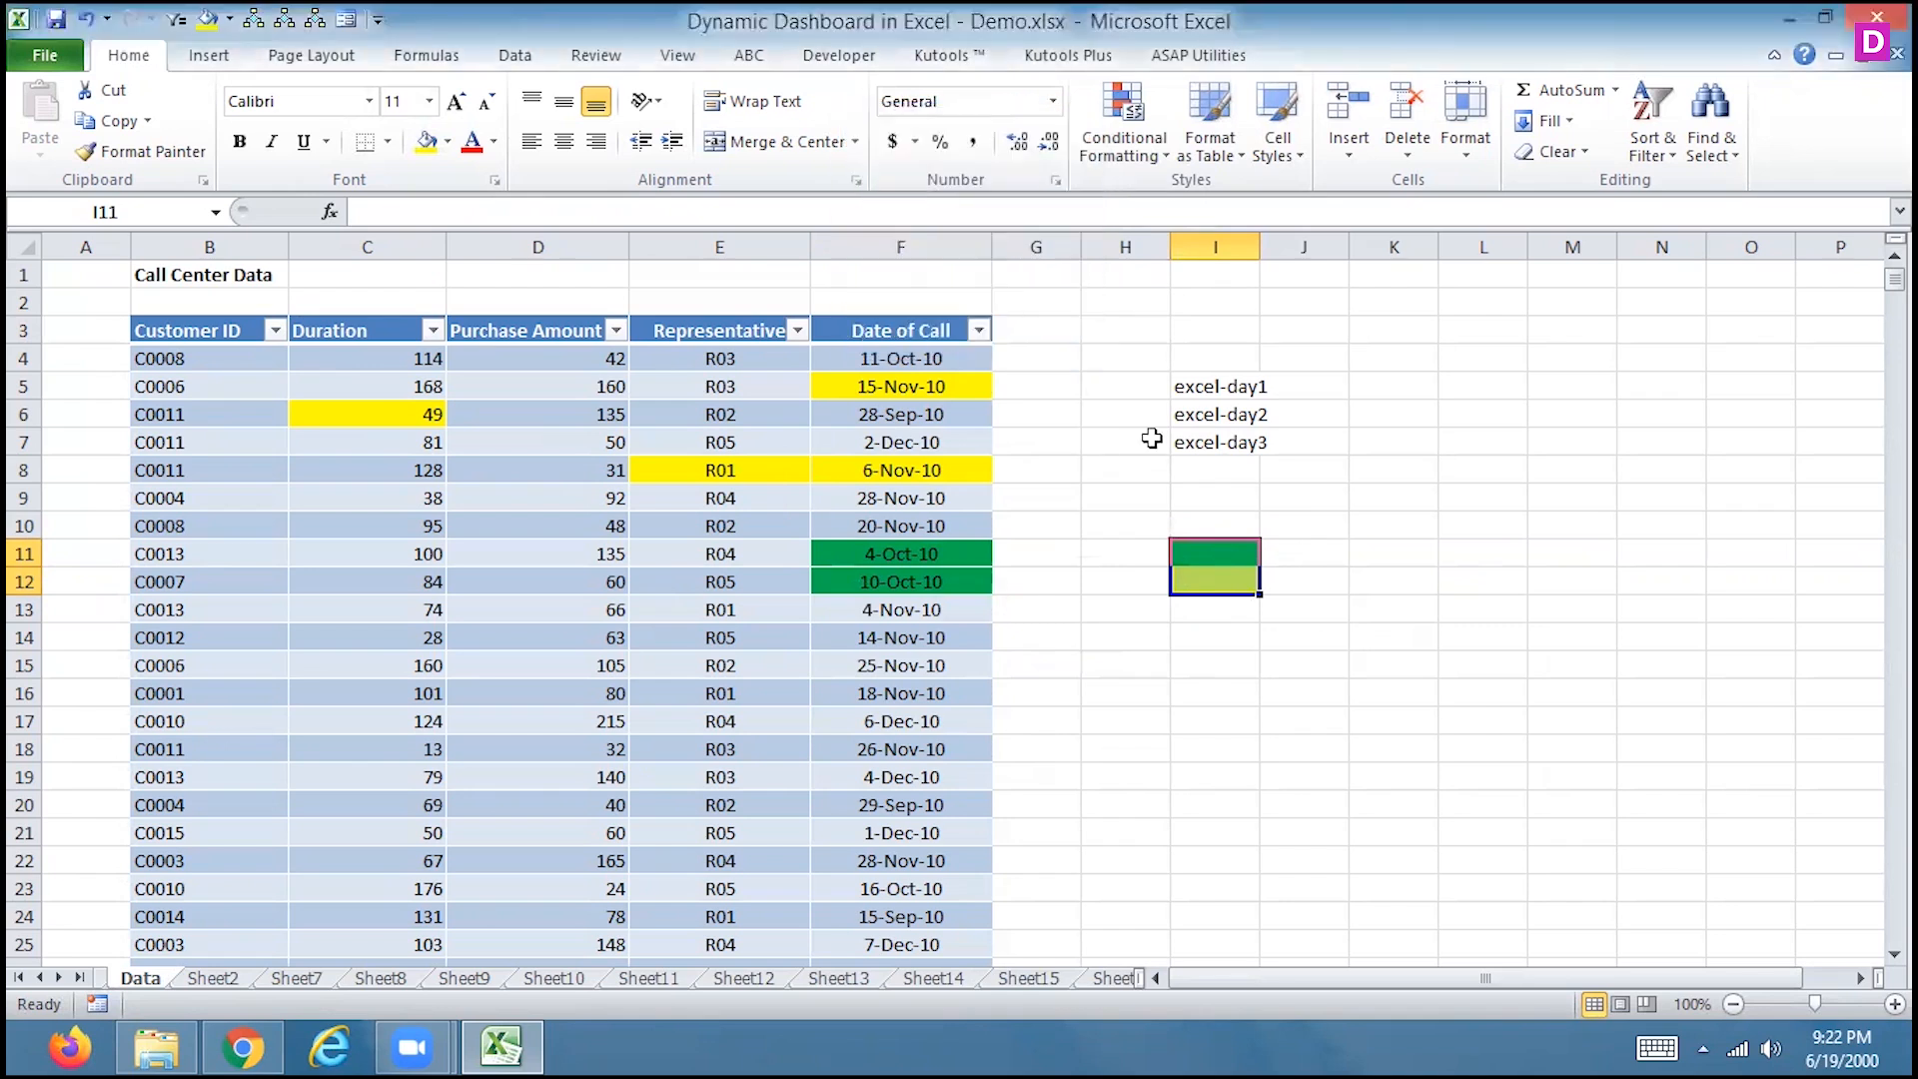
left_click(1556, 151)
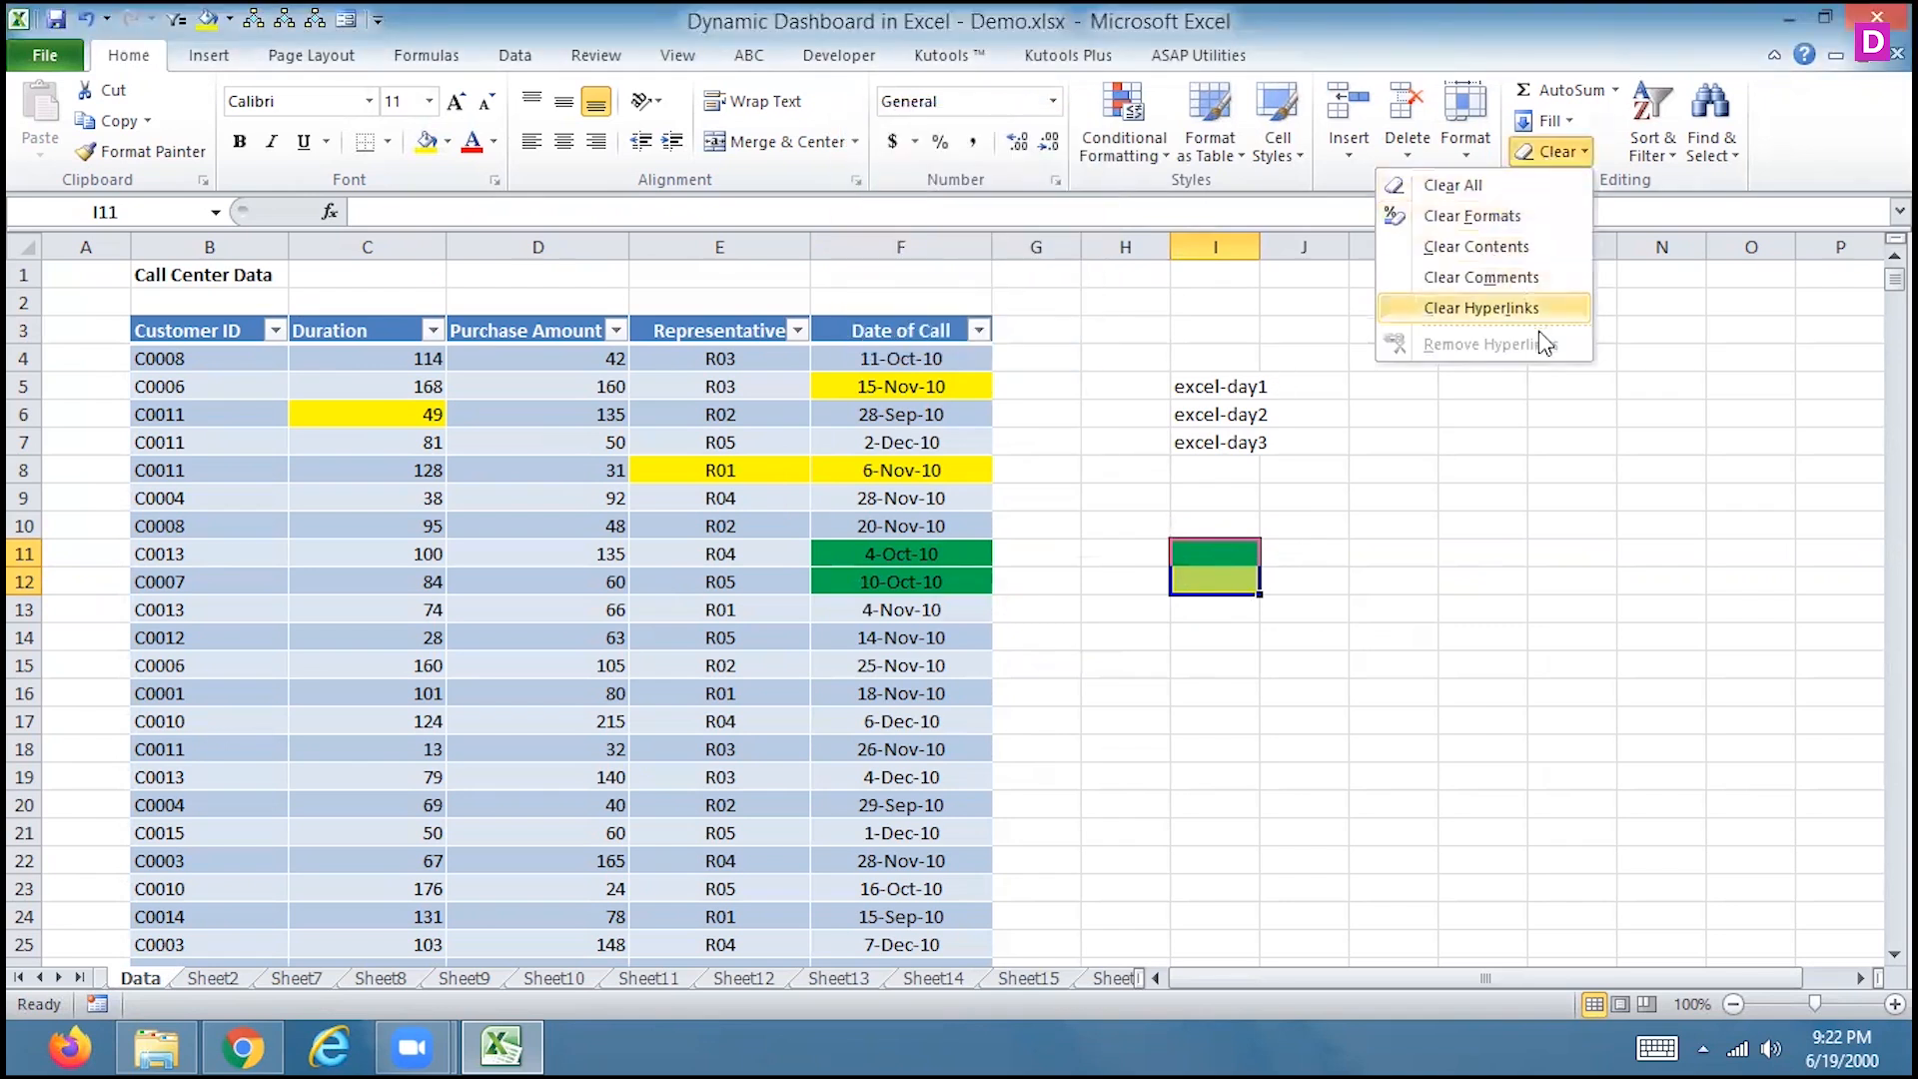
left_click(1277, 552)
type("=asa")
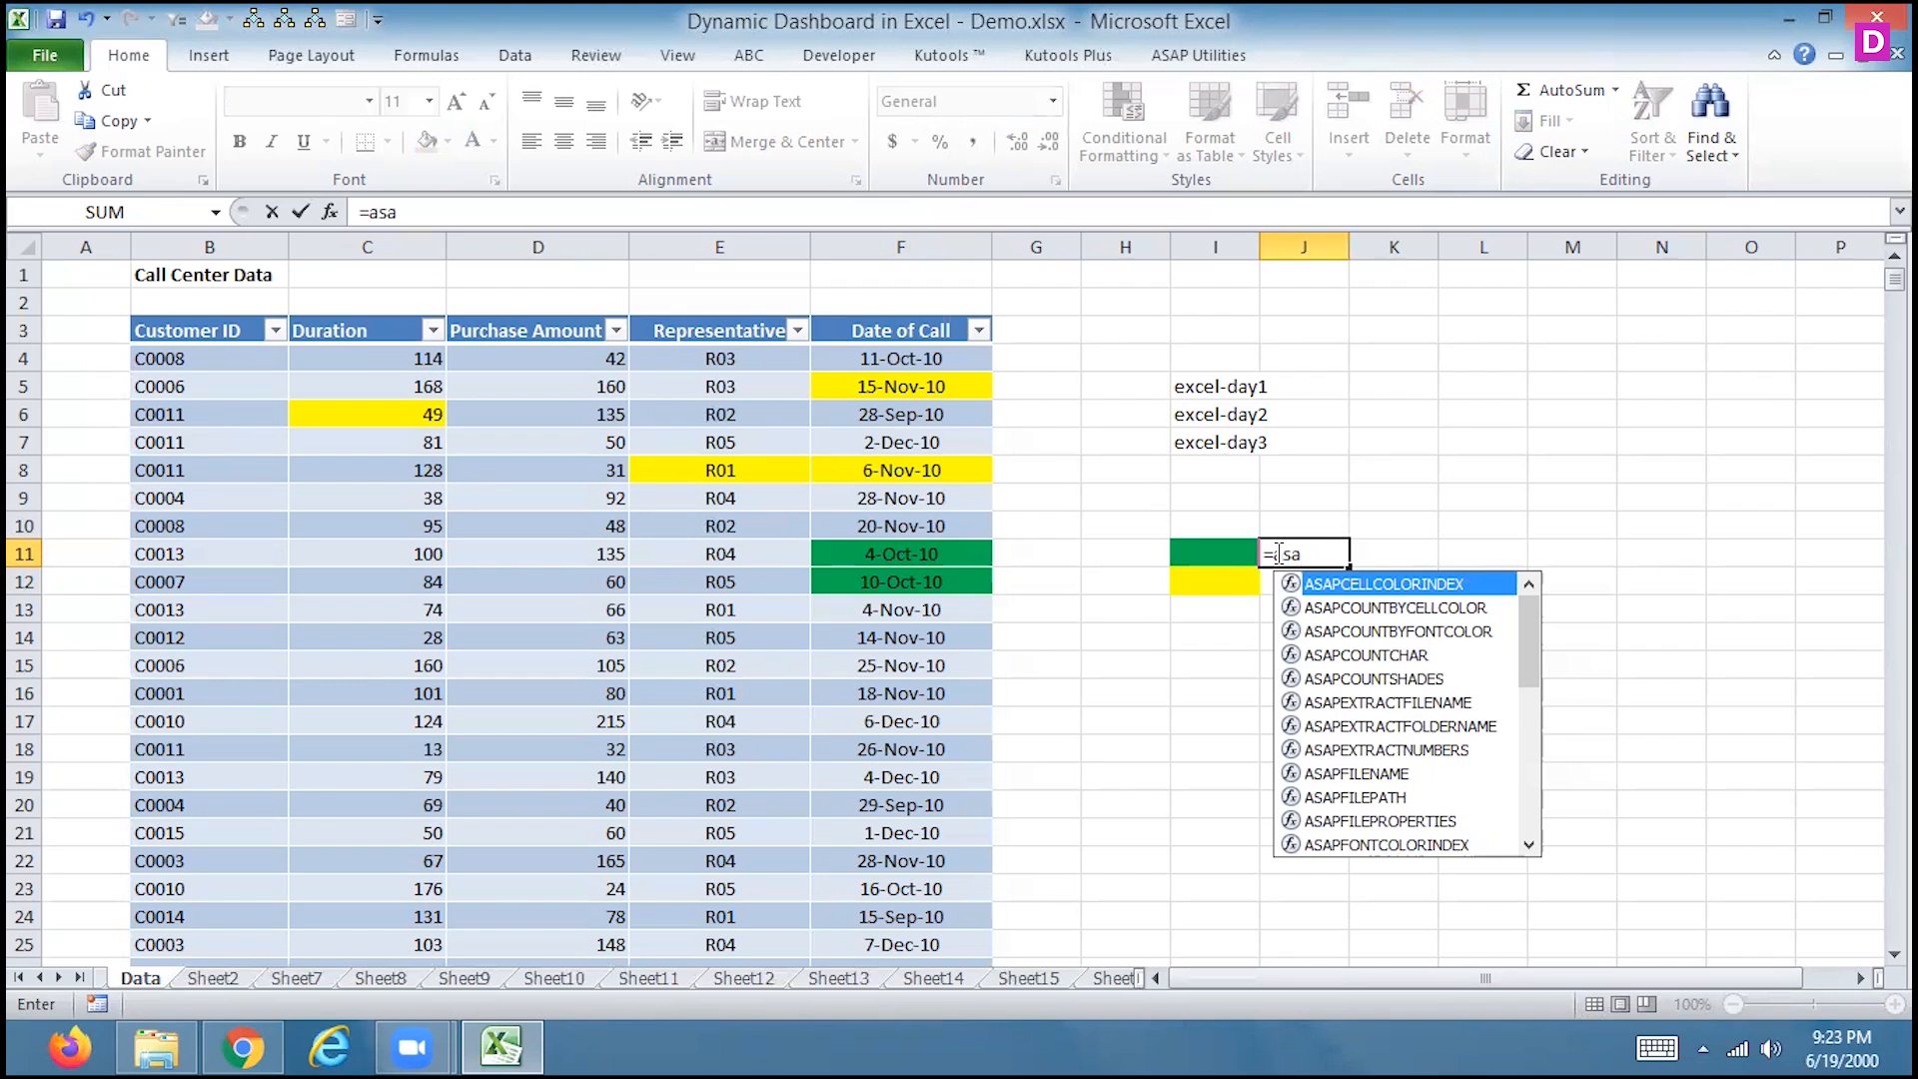
Abandon the partial =asap formula and delete the #NAME? result from J11
key("BackSpace")
key("BackSpace")
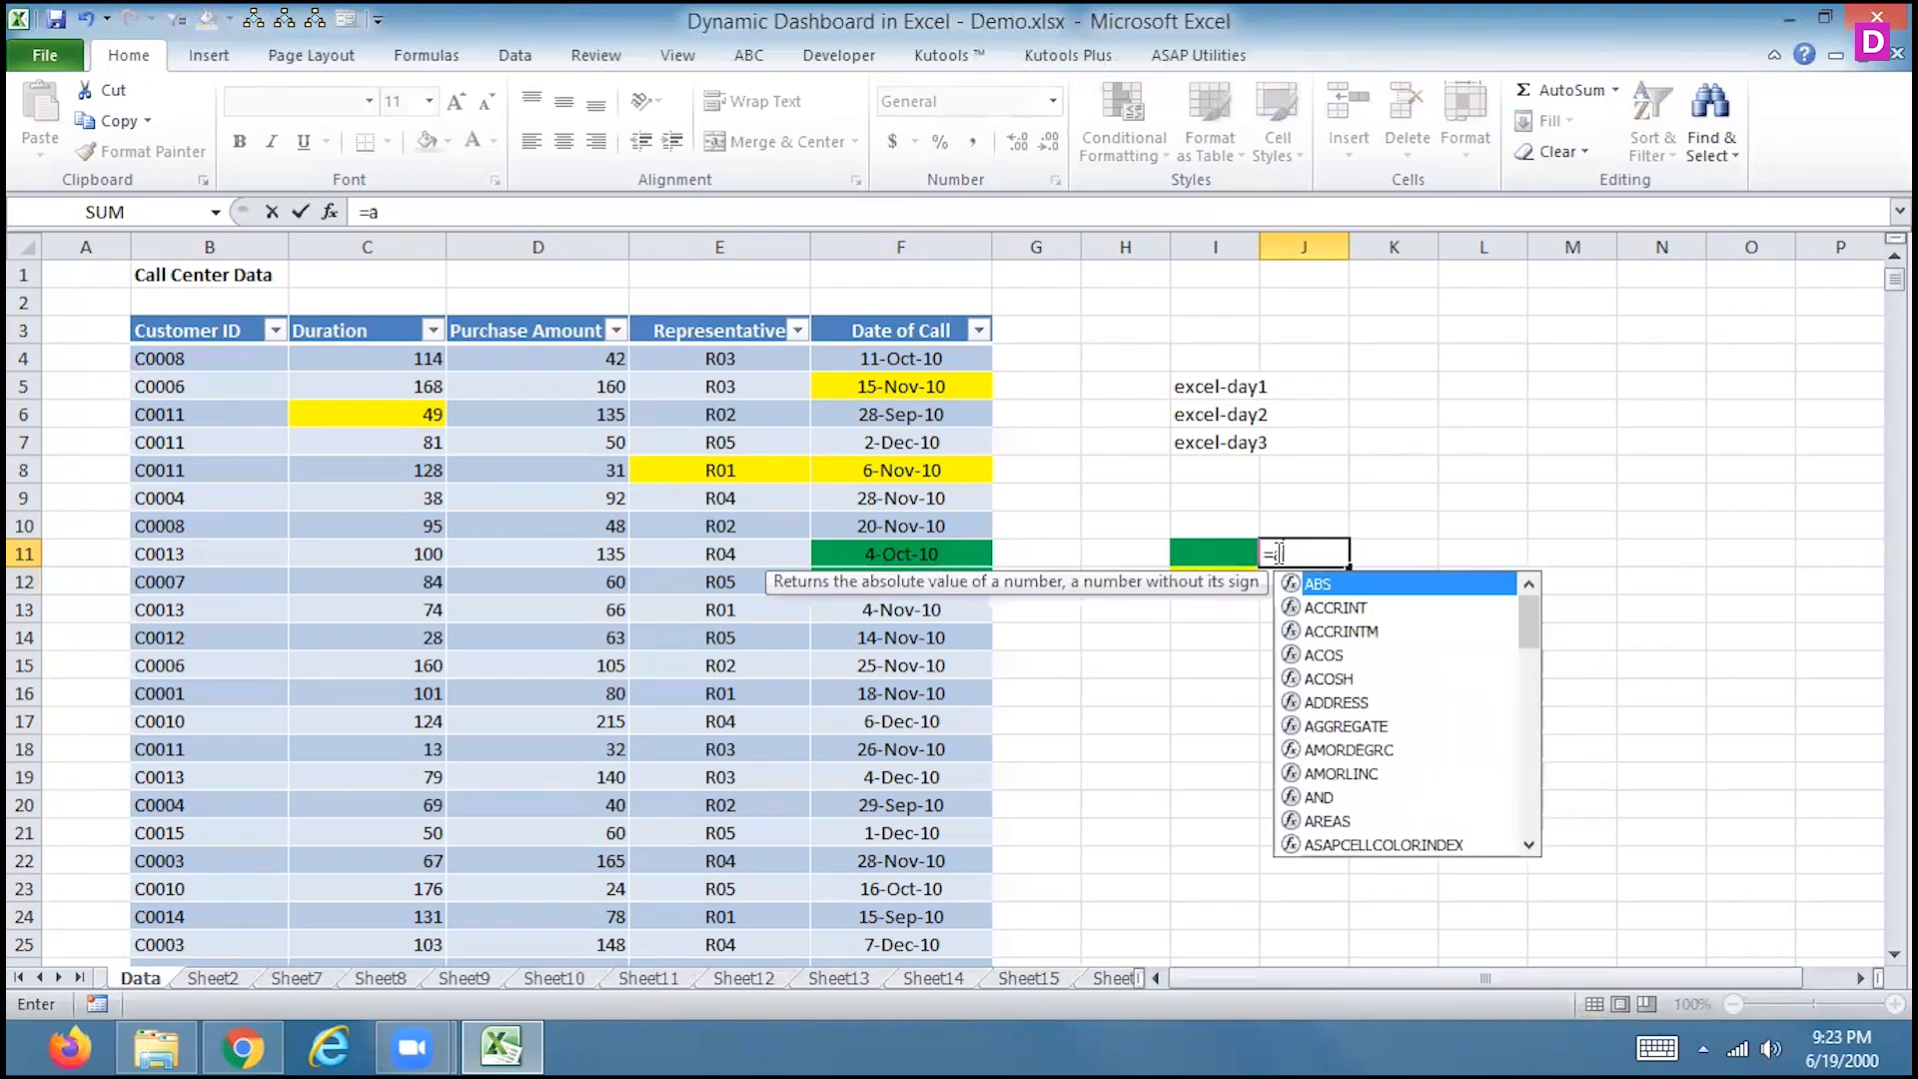
type("sap")
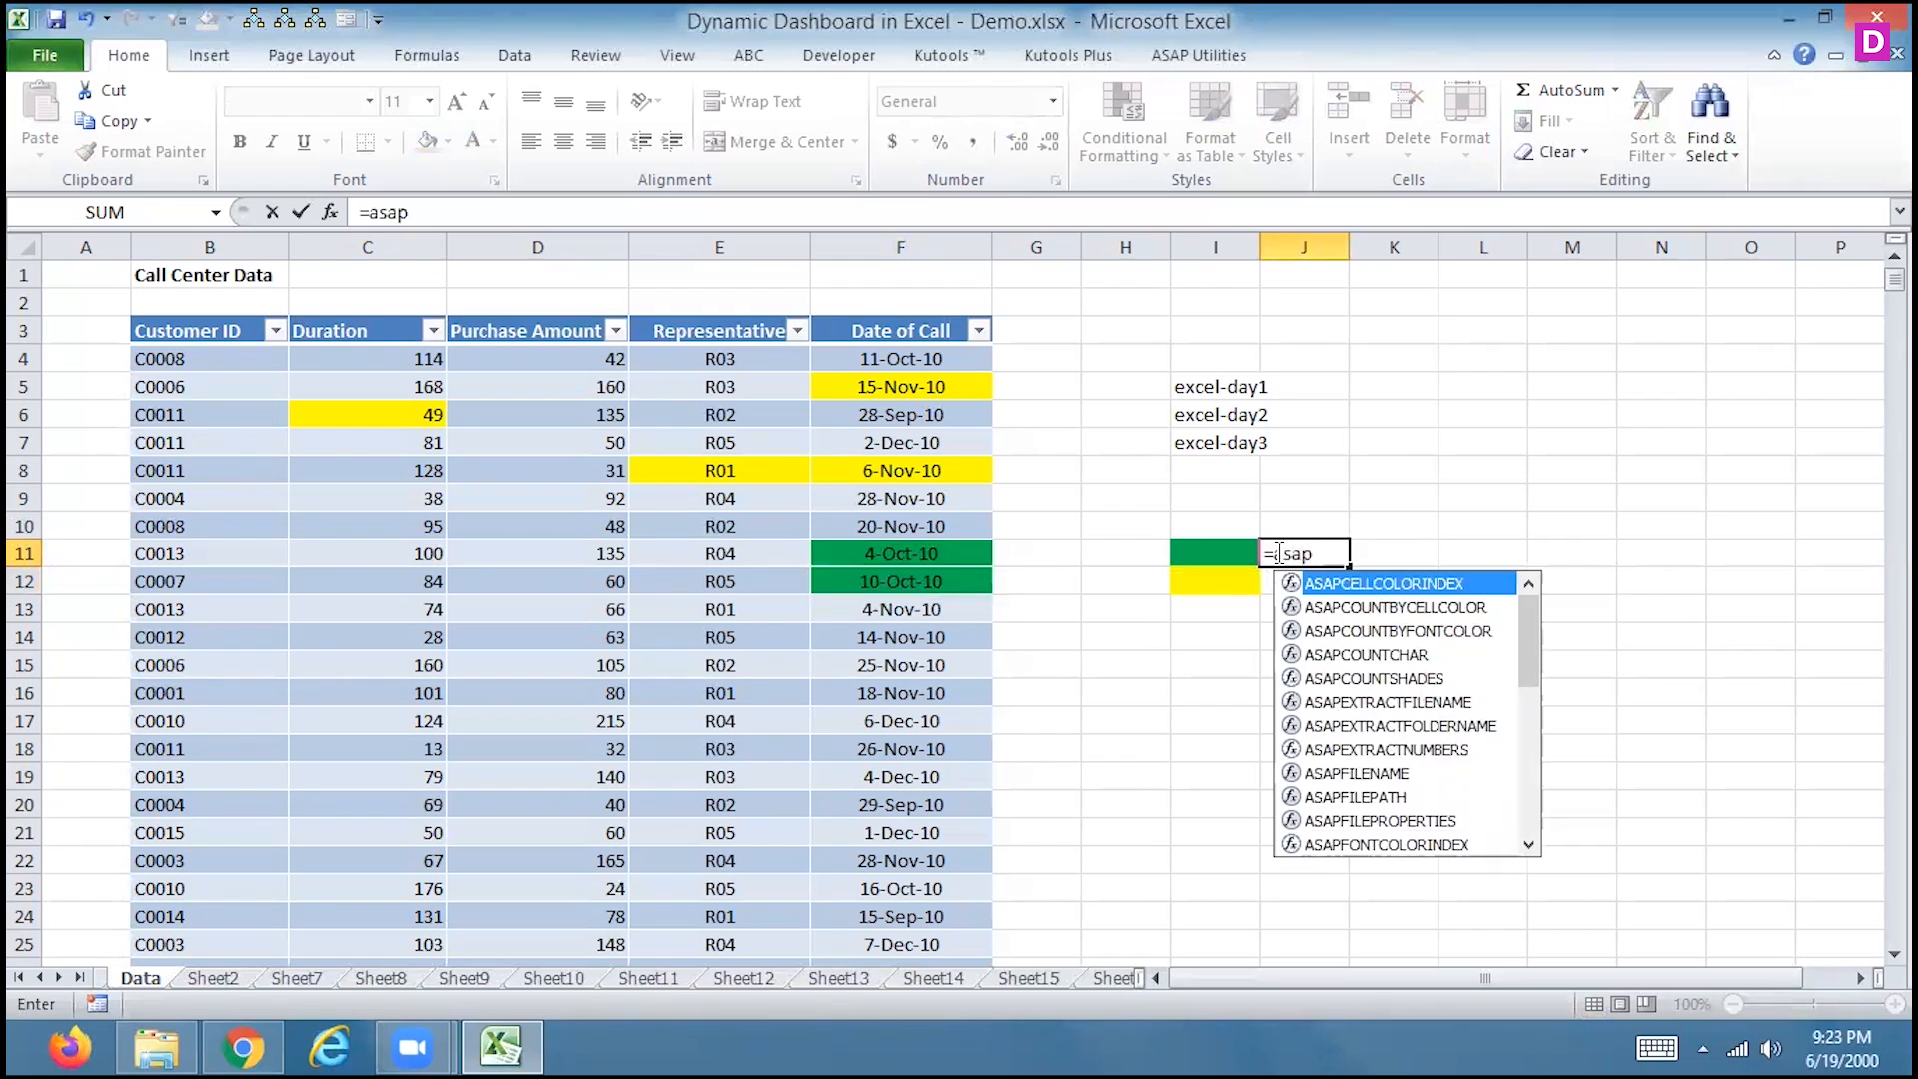
left_click_drag(1524, 651, 1536, 849)
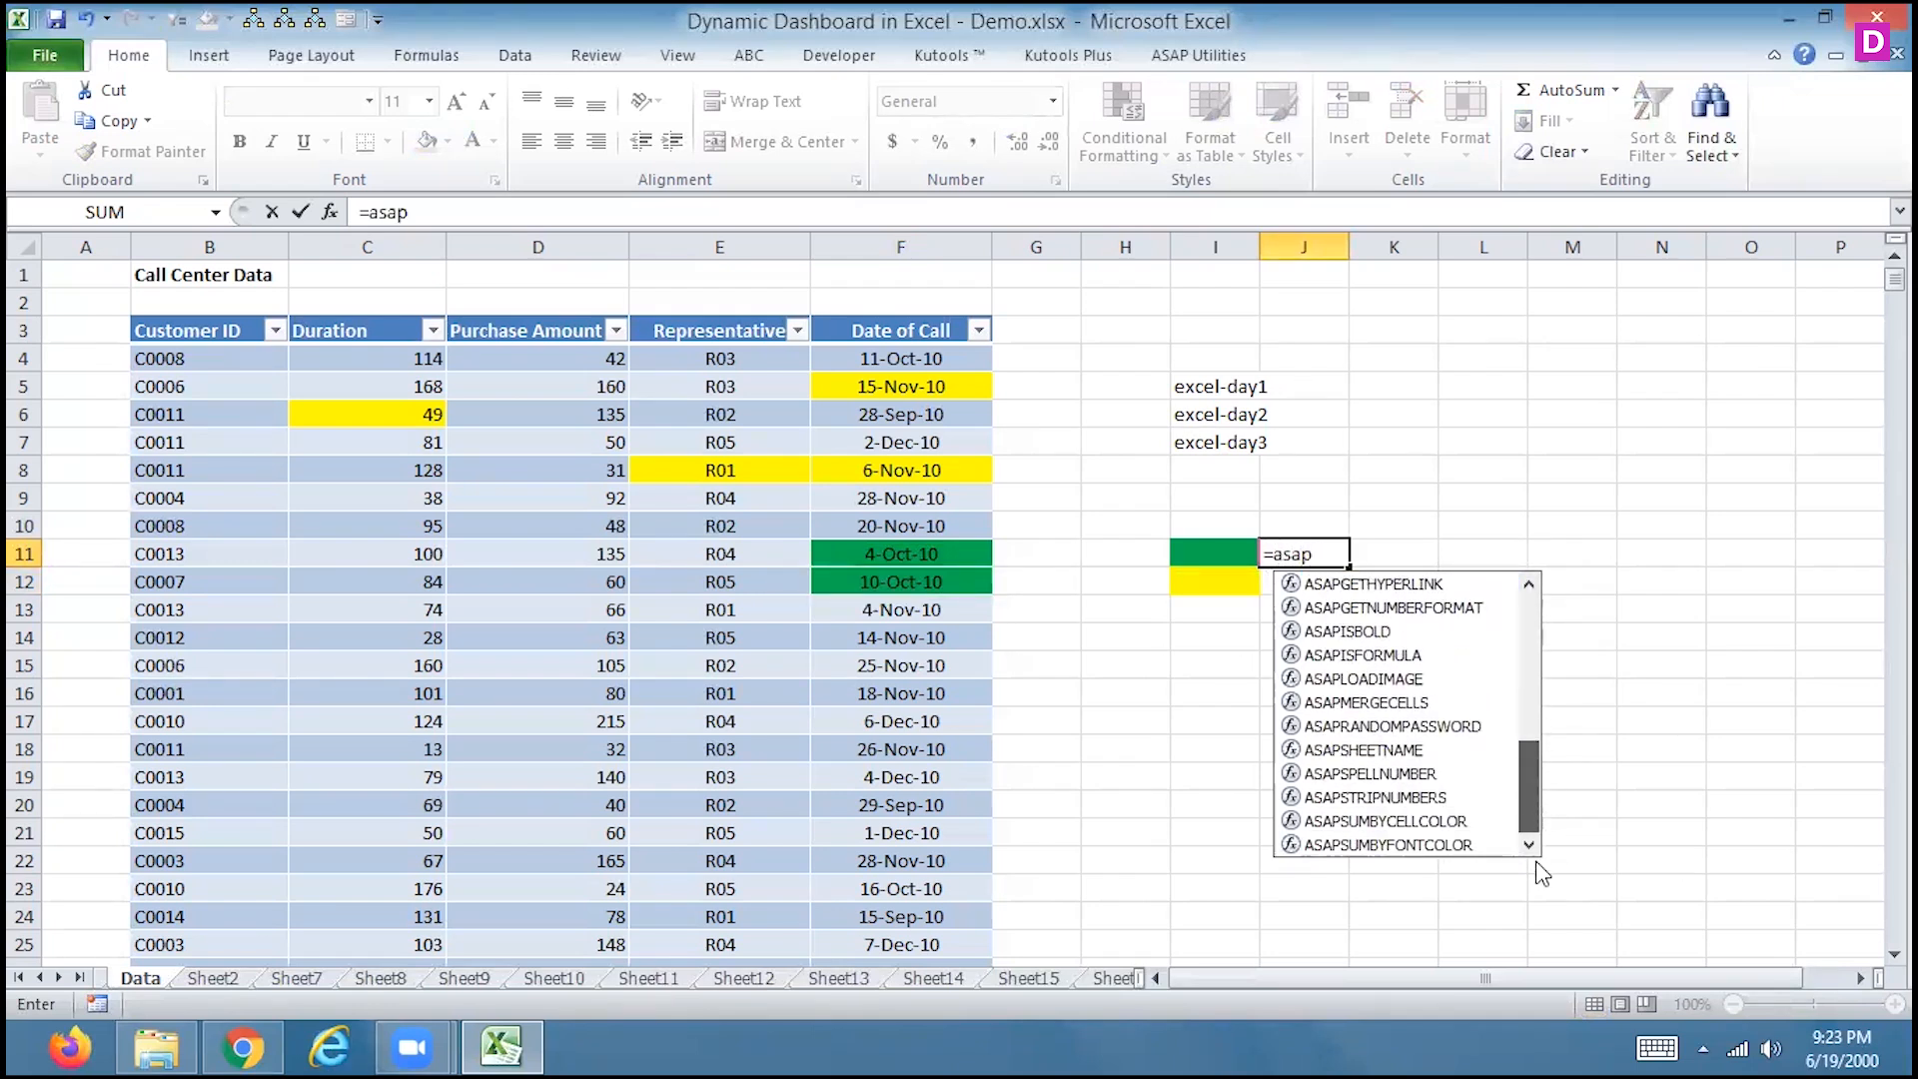
left_click_drag(1525, 782, 1525, 599)
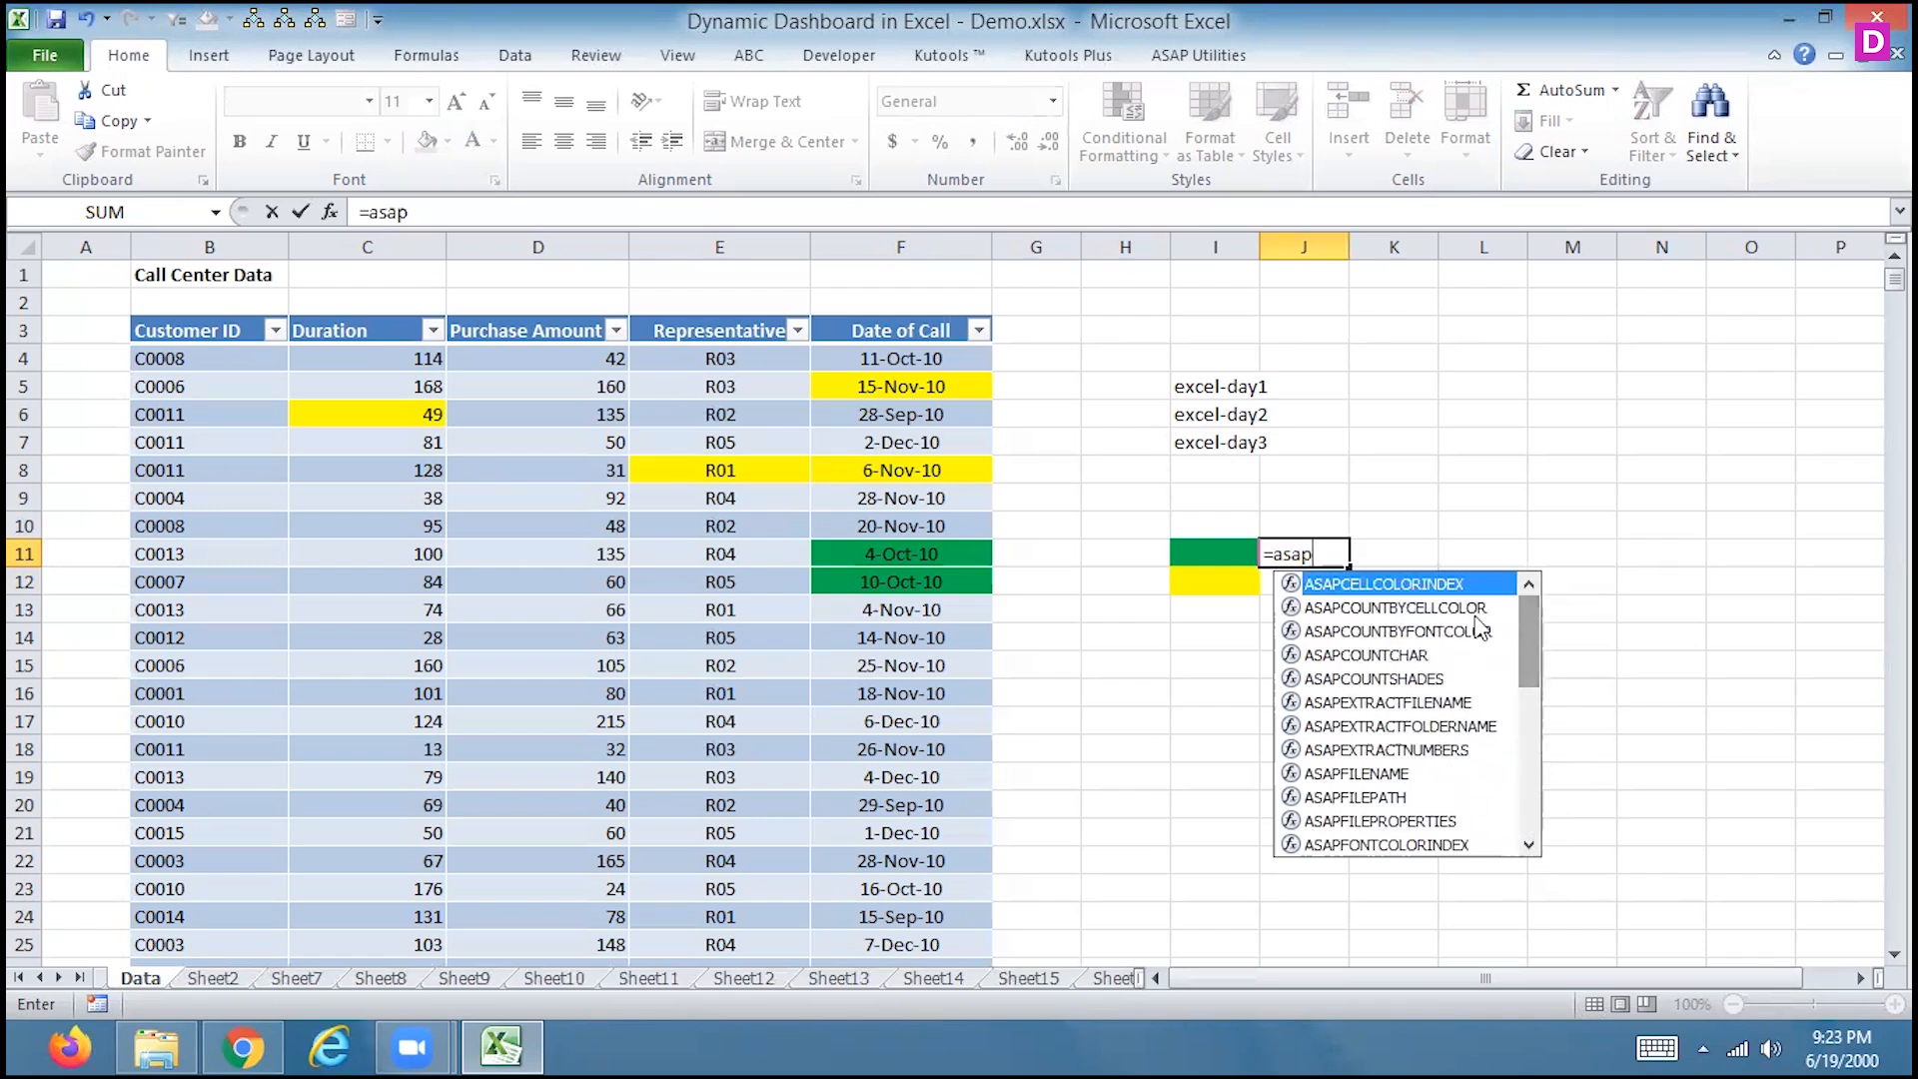
left_click(1379, 528)
left_click(1329, 555)
key("Delete")
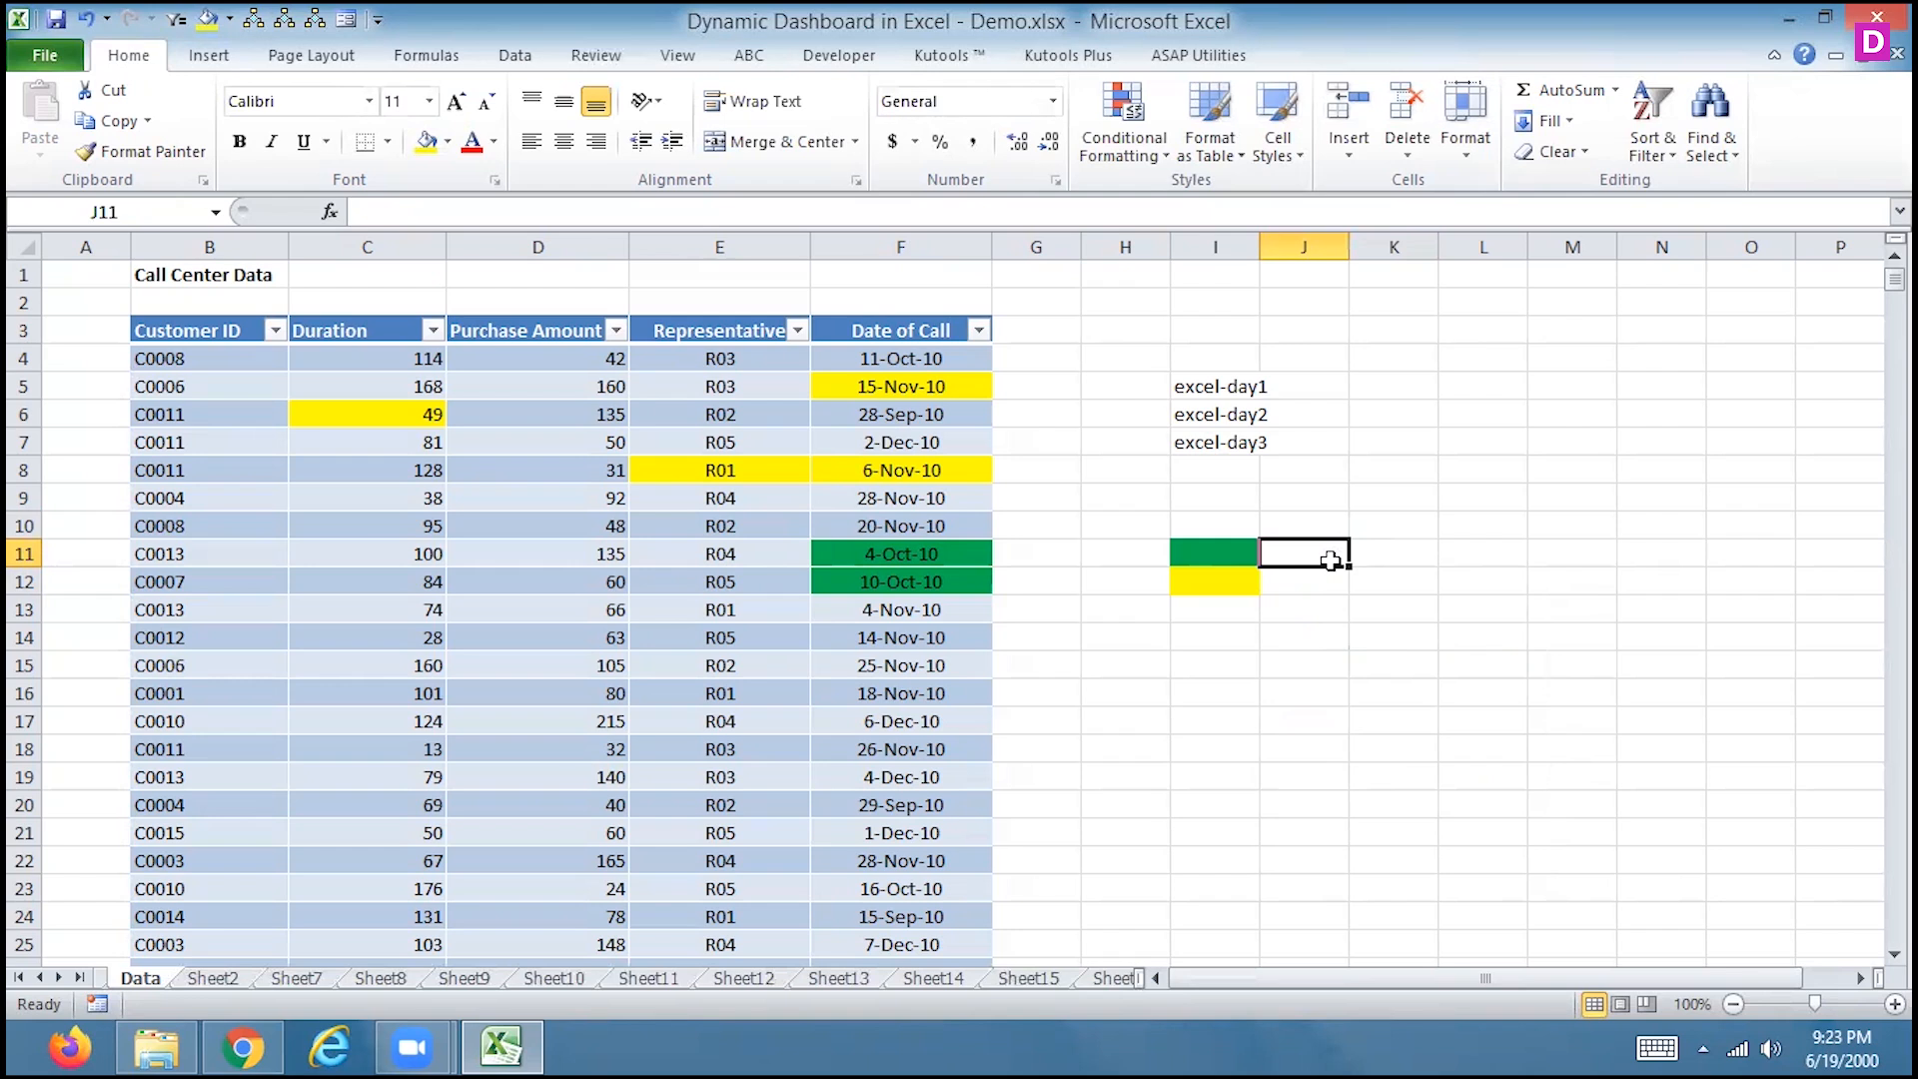
Look through the ASAP Utilities Range and Fill command lists, then scroll the sheet tabs to later sheets
left_click(1210, 66)
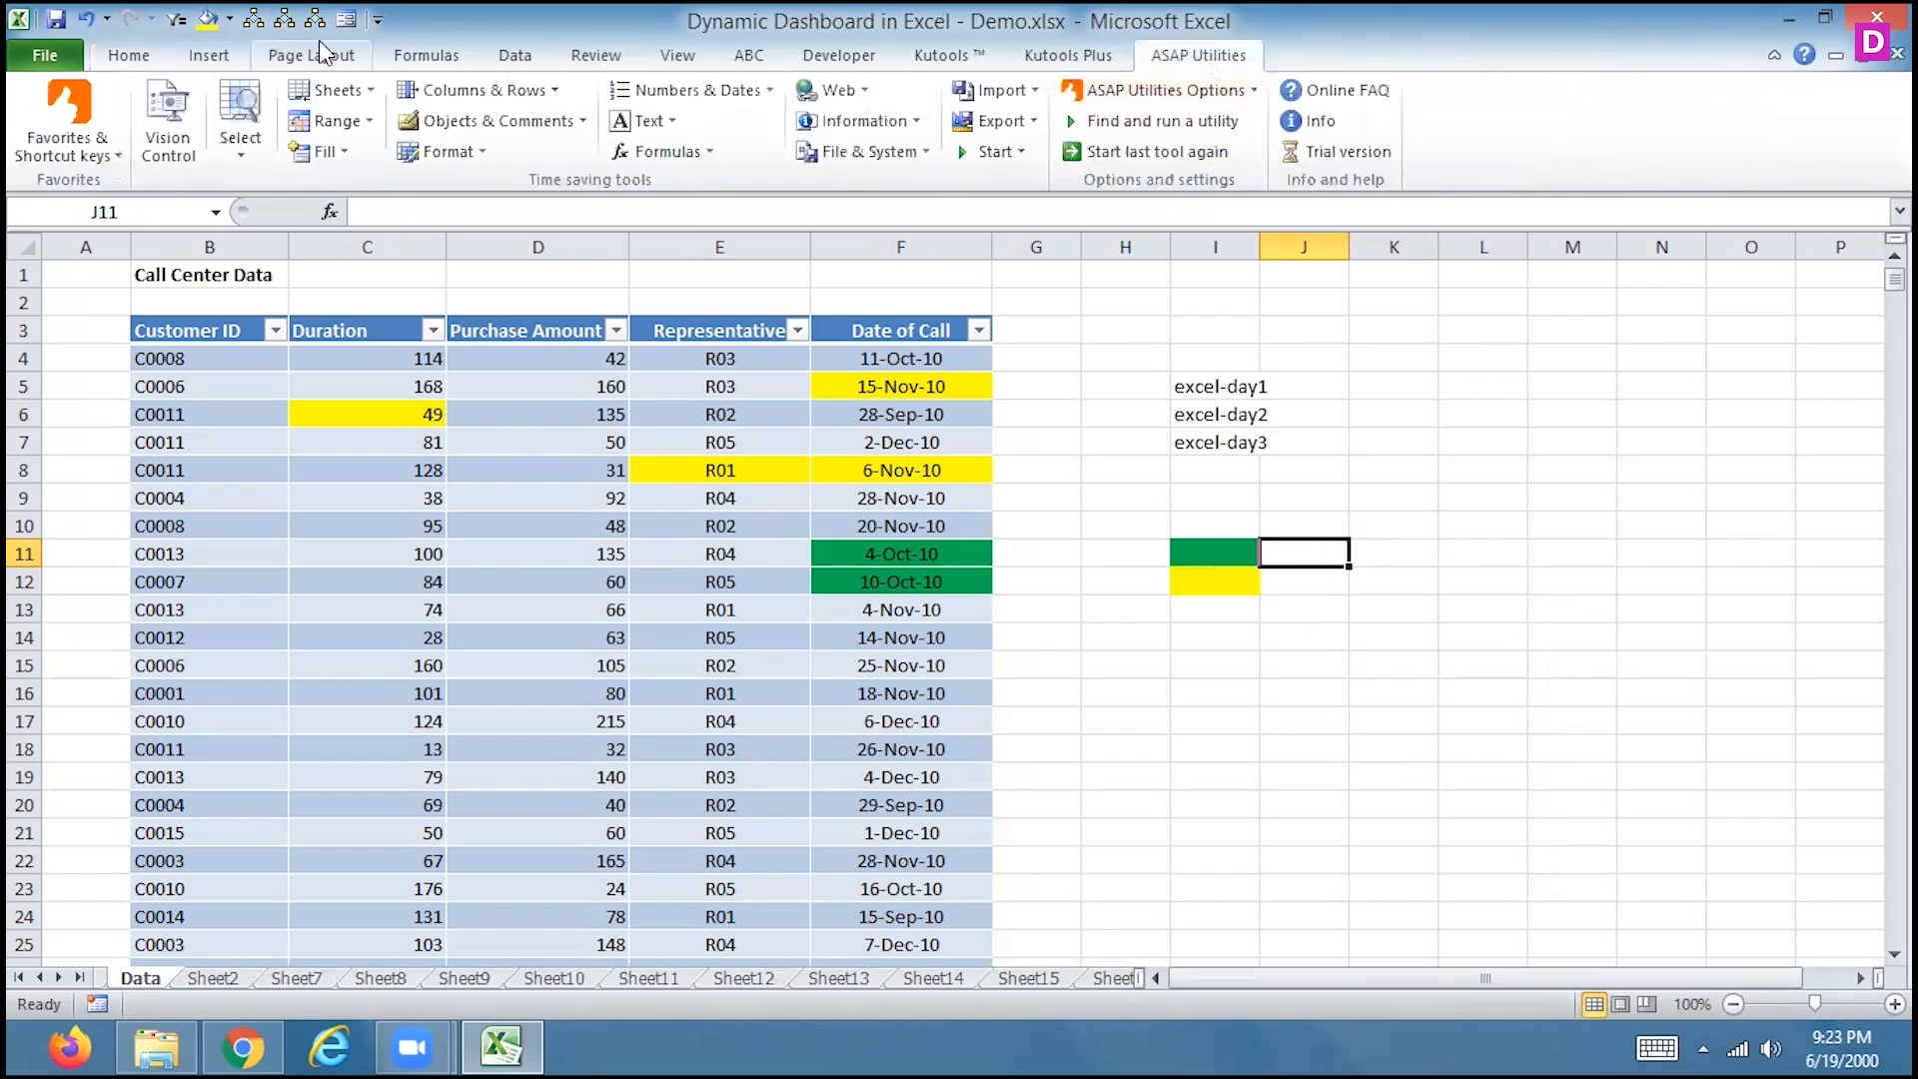
left_click(358, 134)
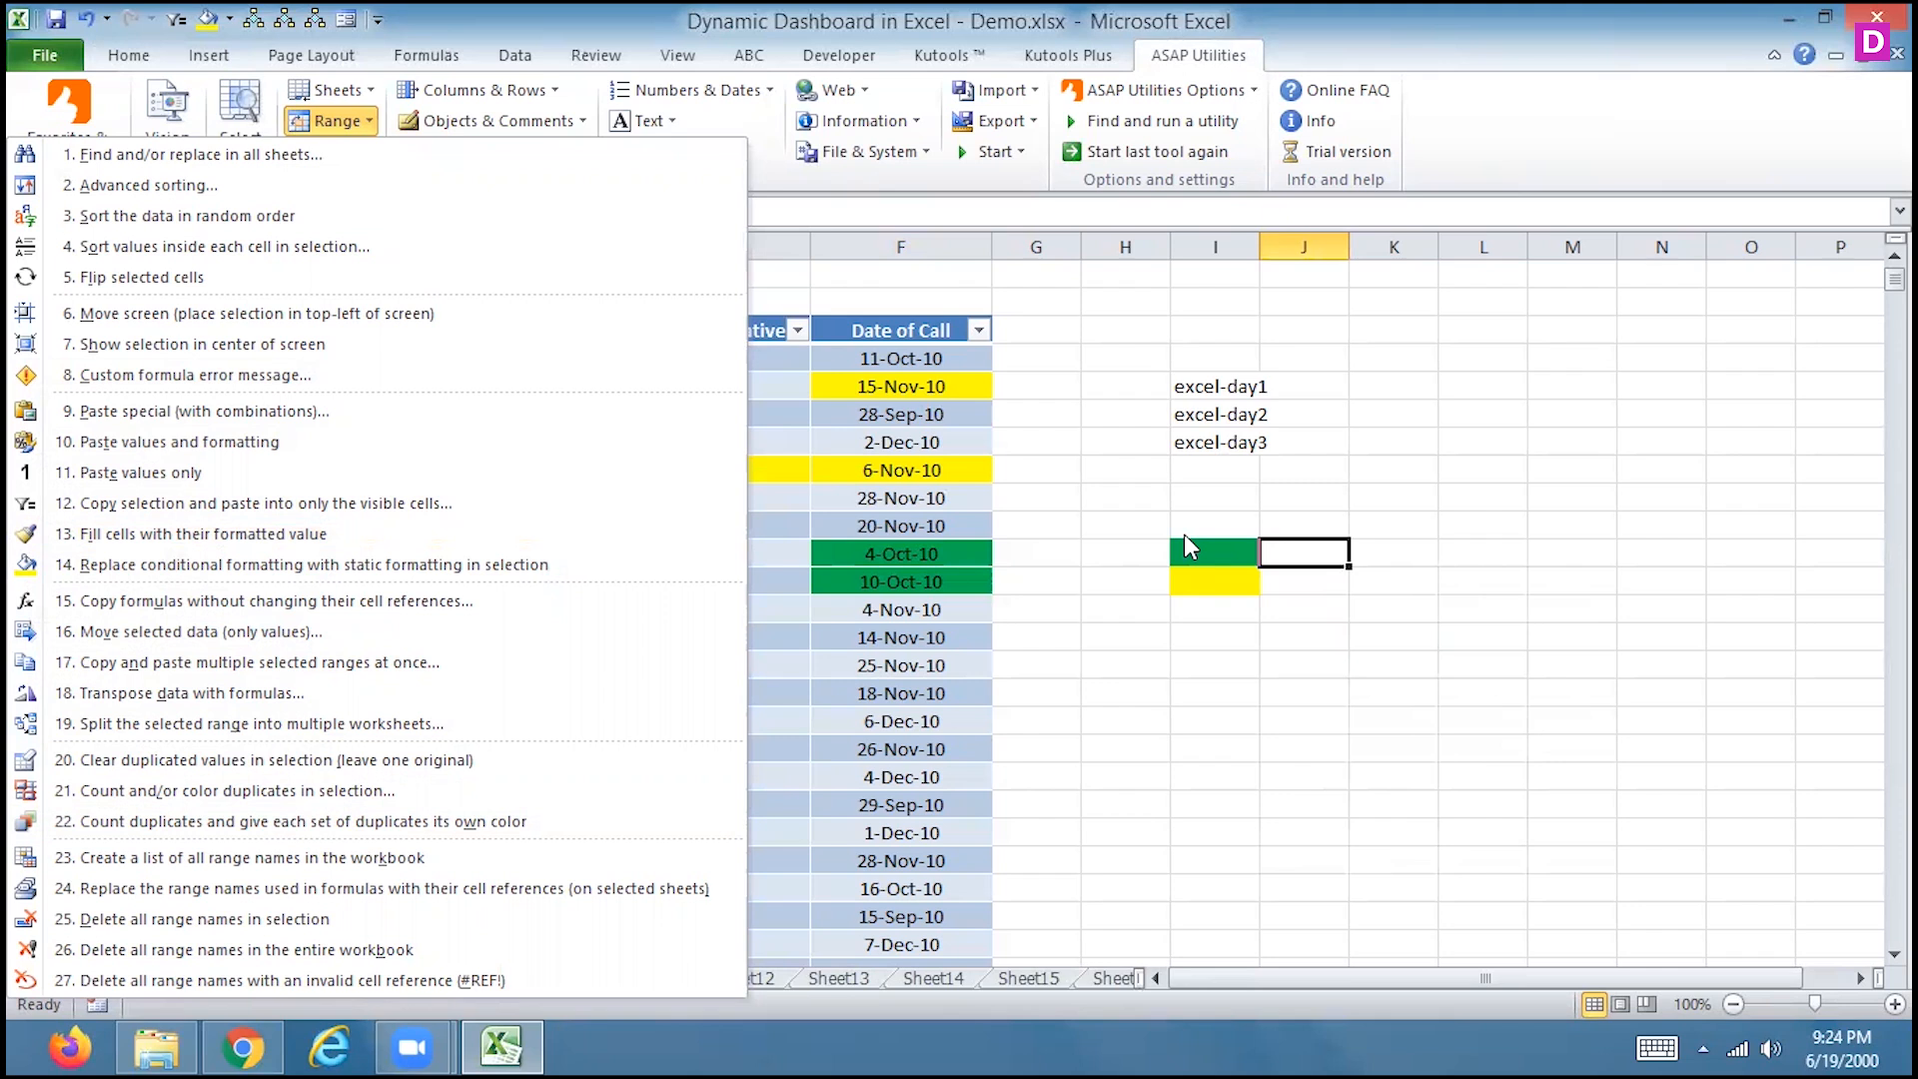
left_click(1090, 376)
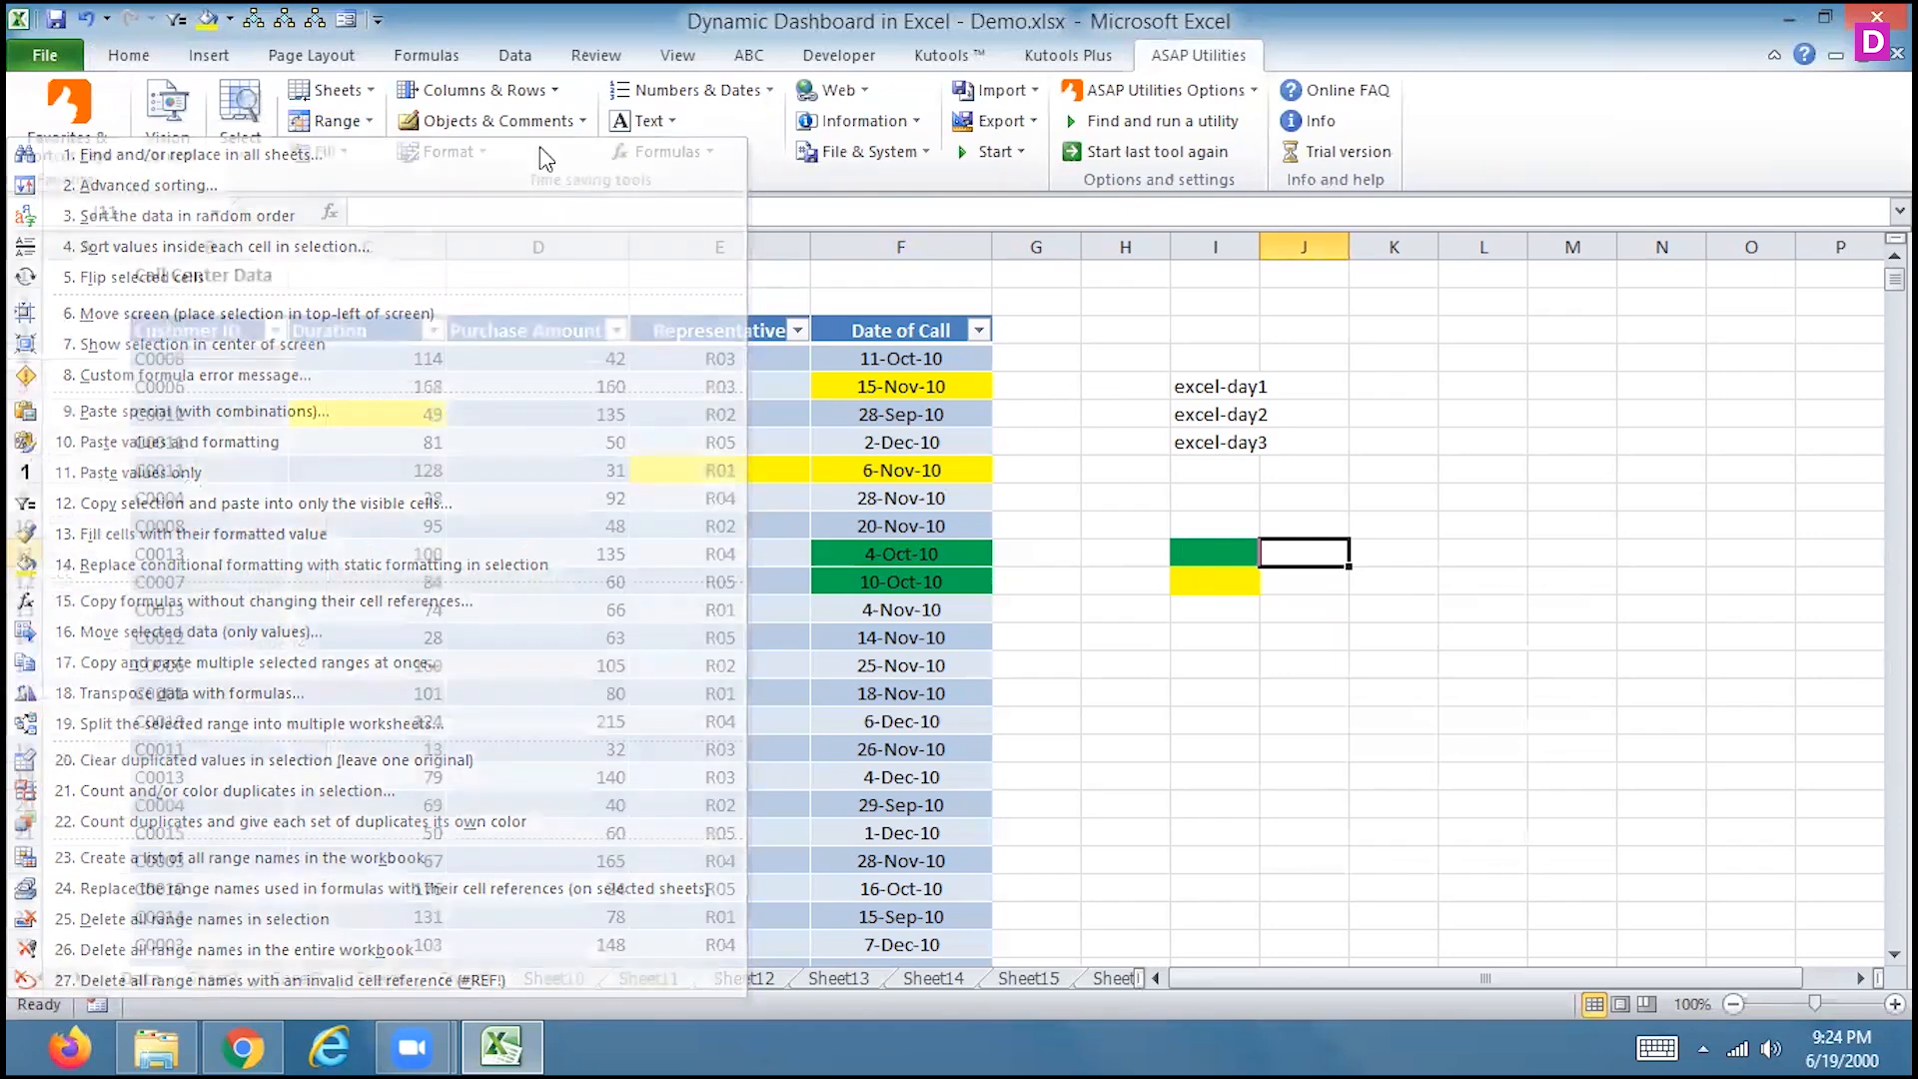
left_click(339, 153)
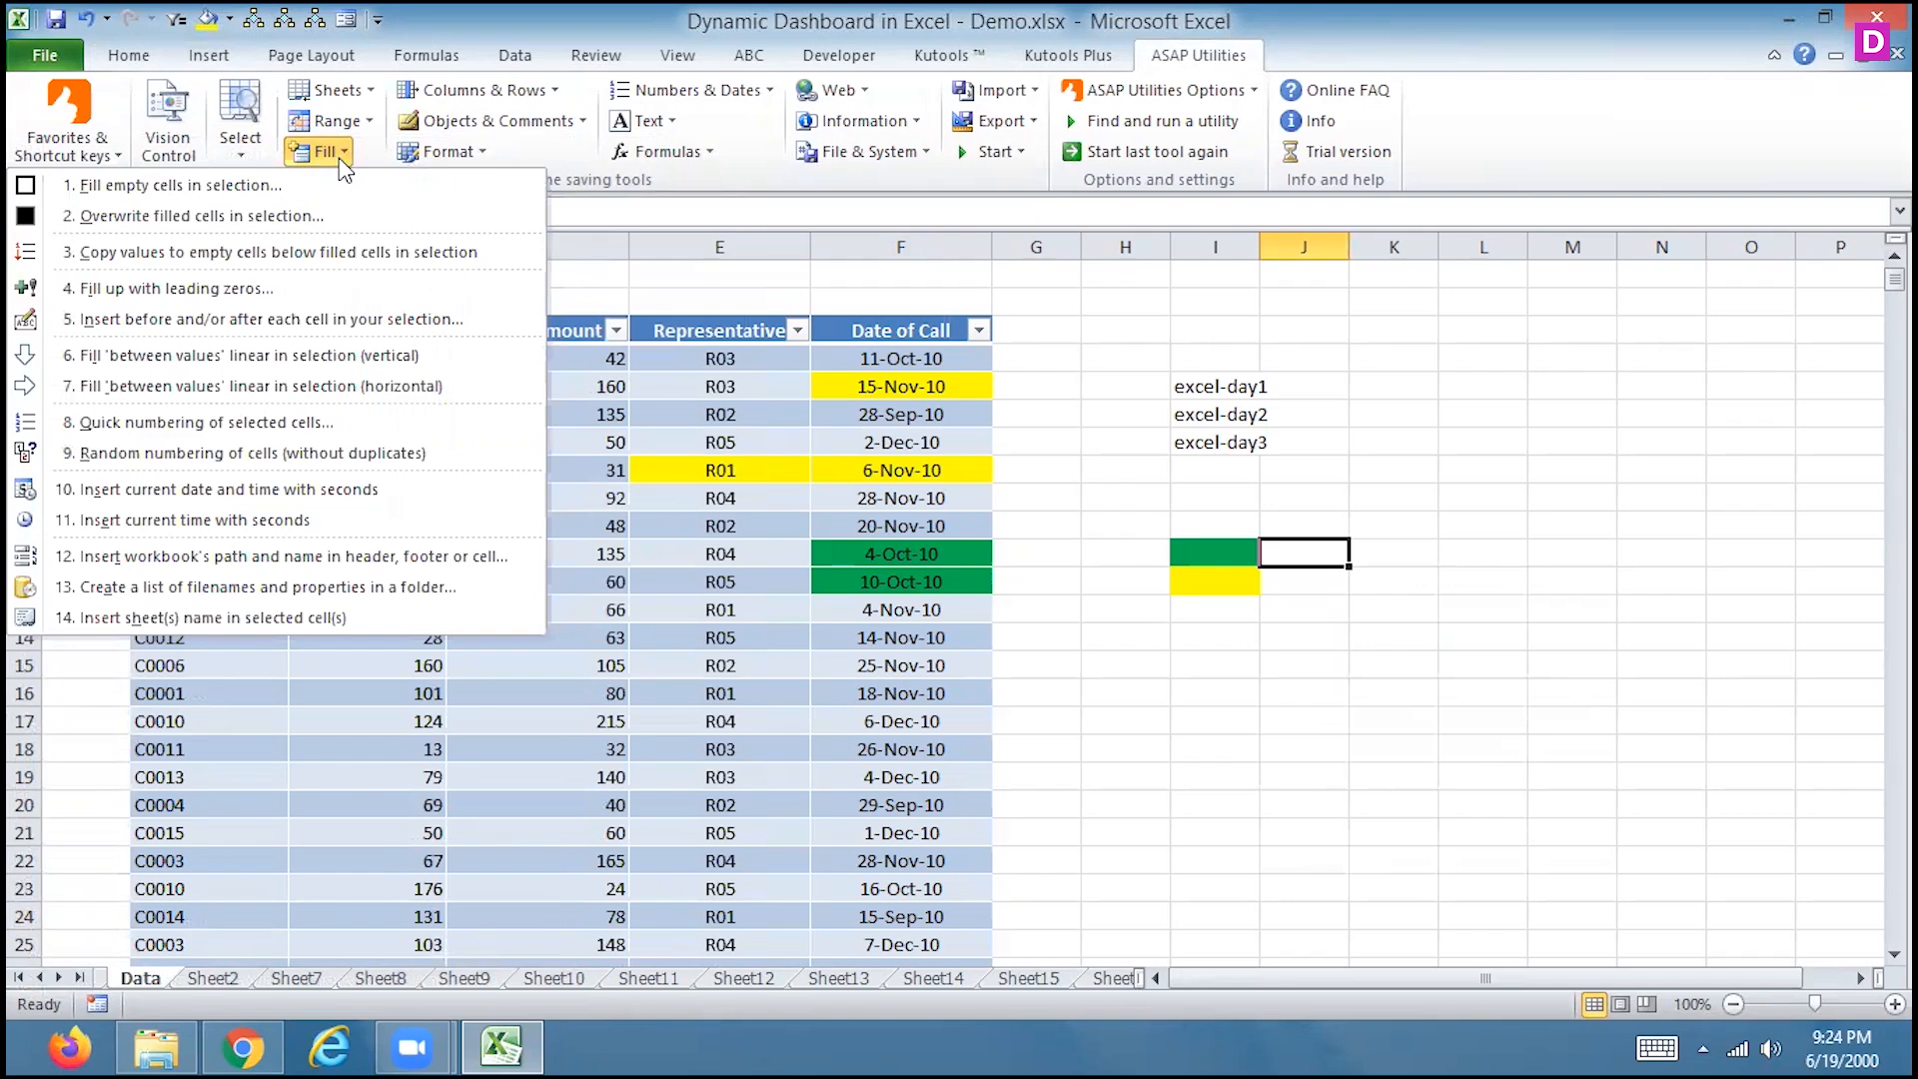
left_click(58, 977)
left_click(58, 977)
left_click(59, 979)
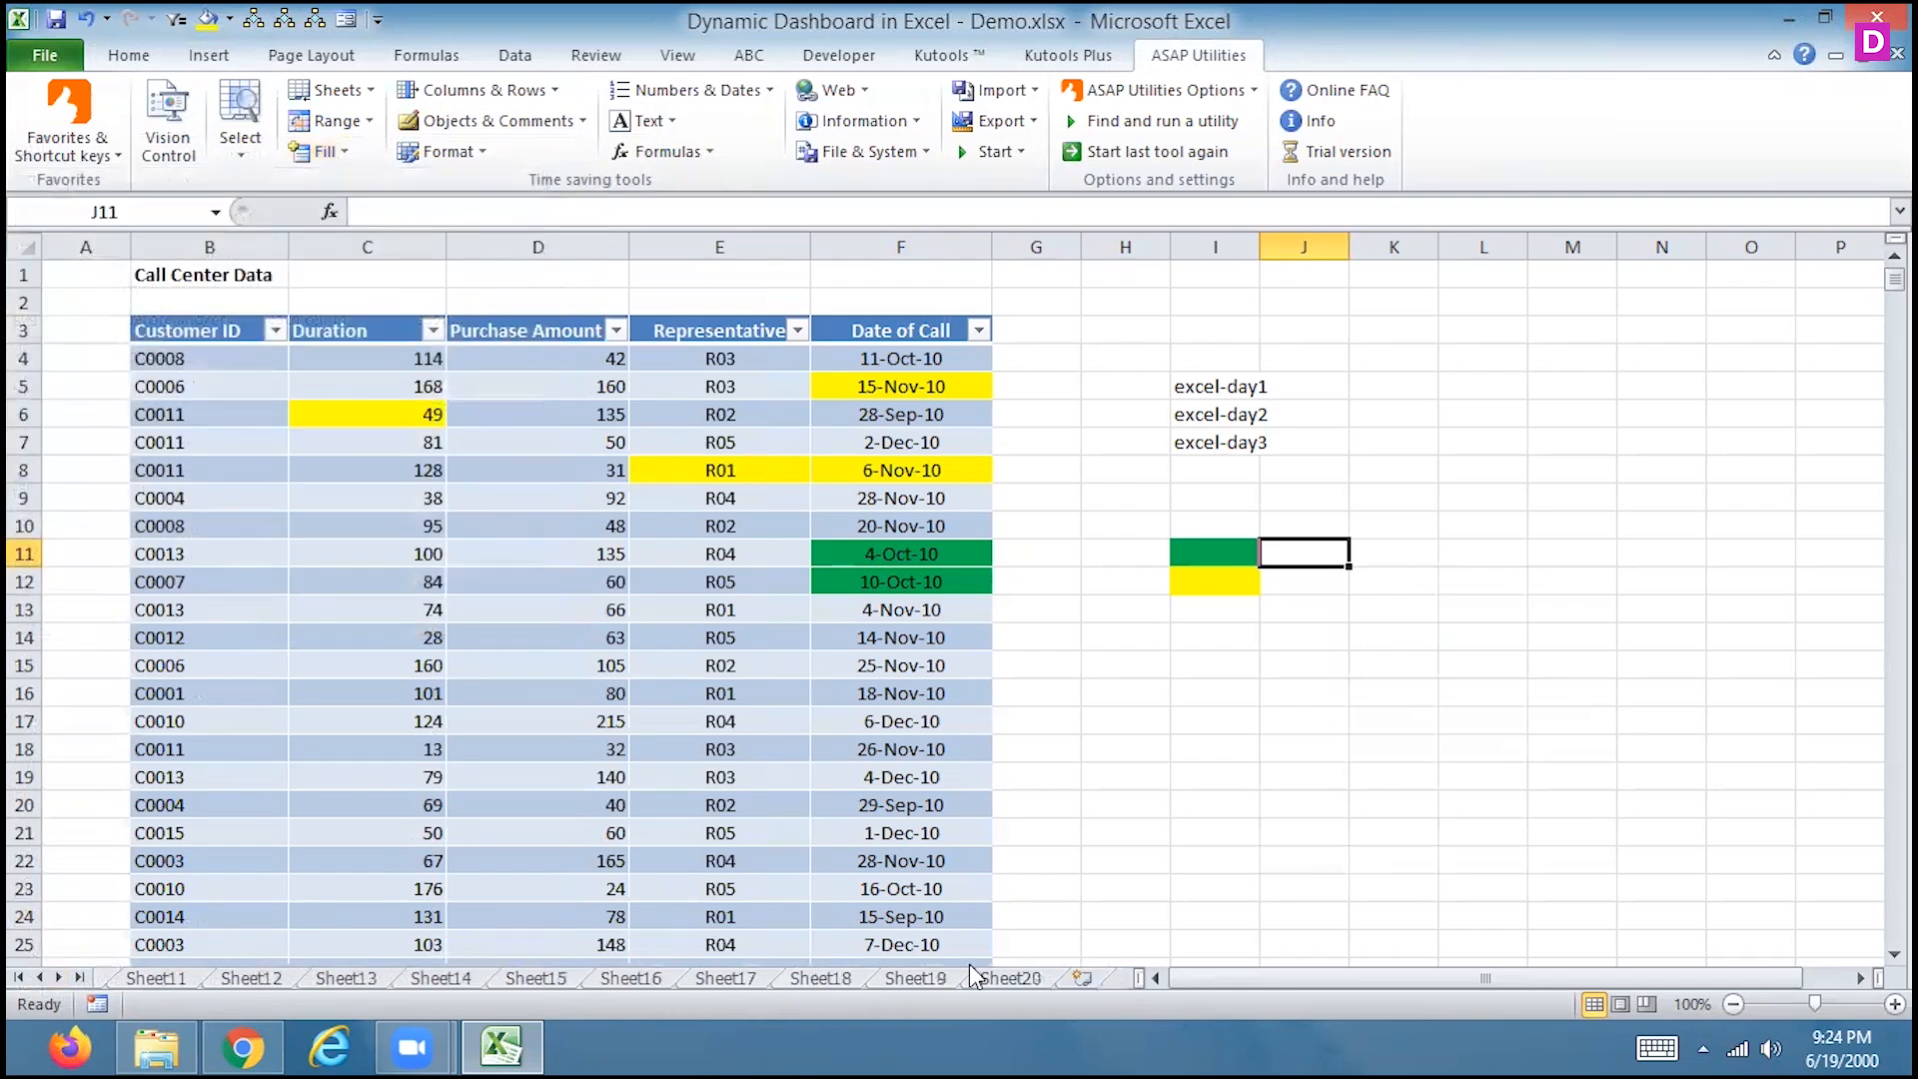
Add a new worksheet after Sheet20 and start ASAP Utilities' Fill > Create a list of filenames
left_click(1023, 980)
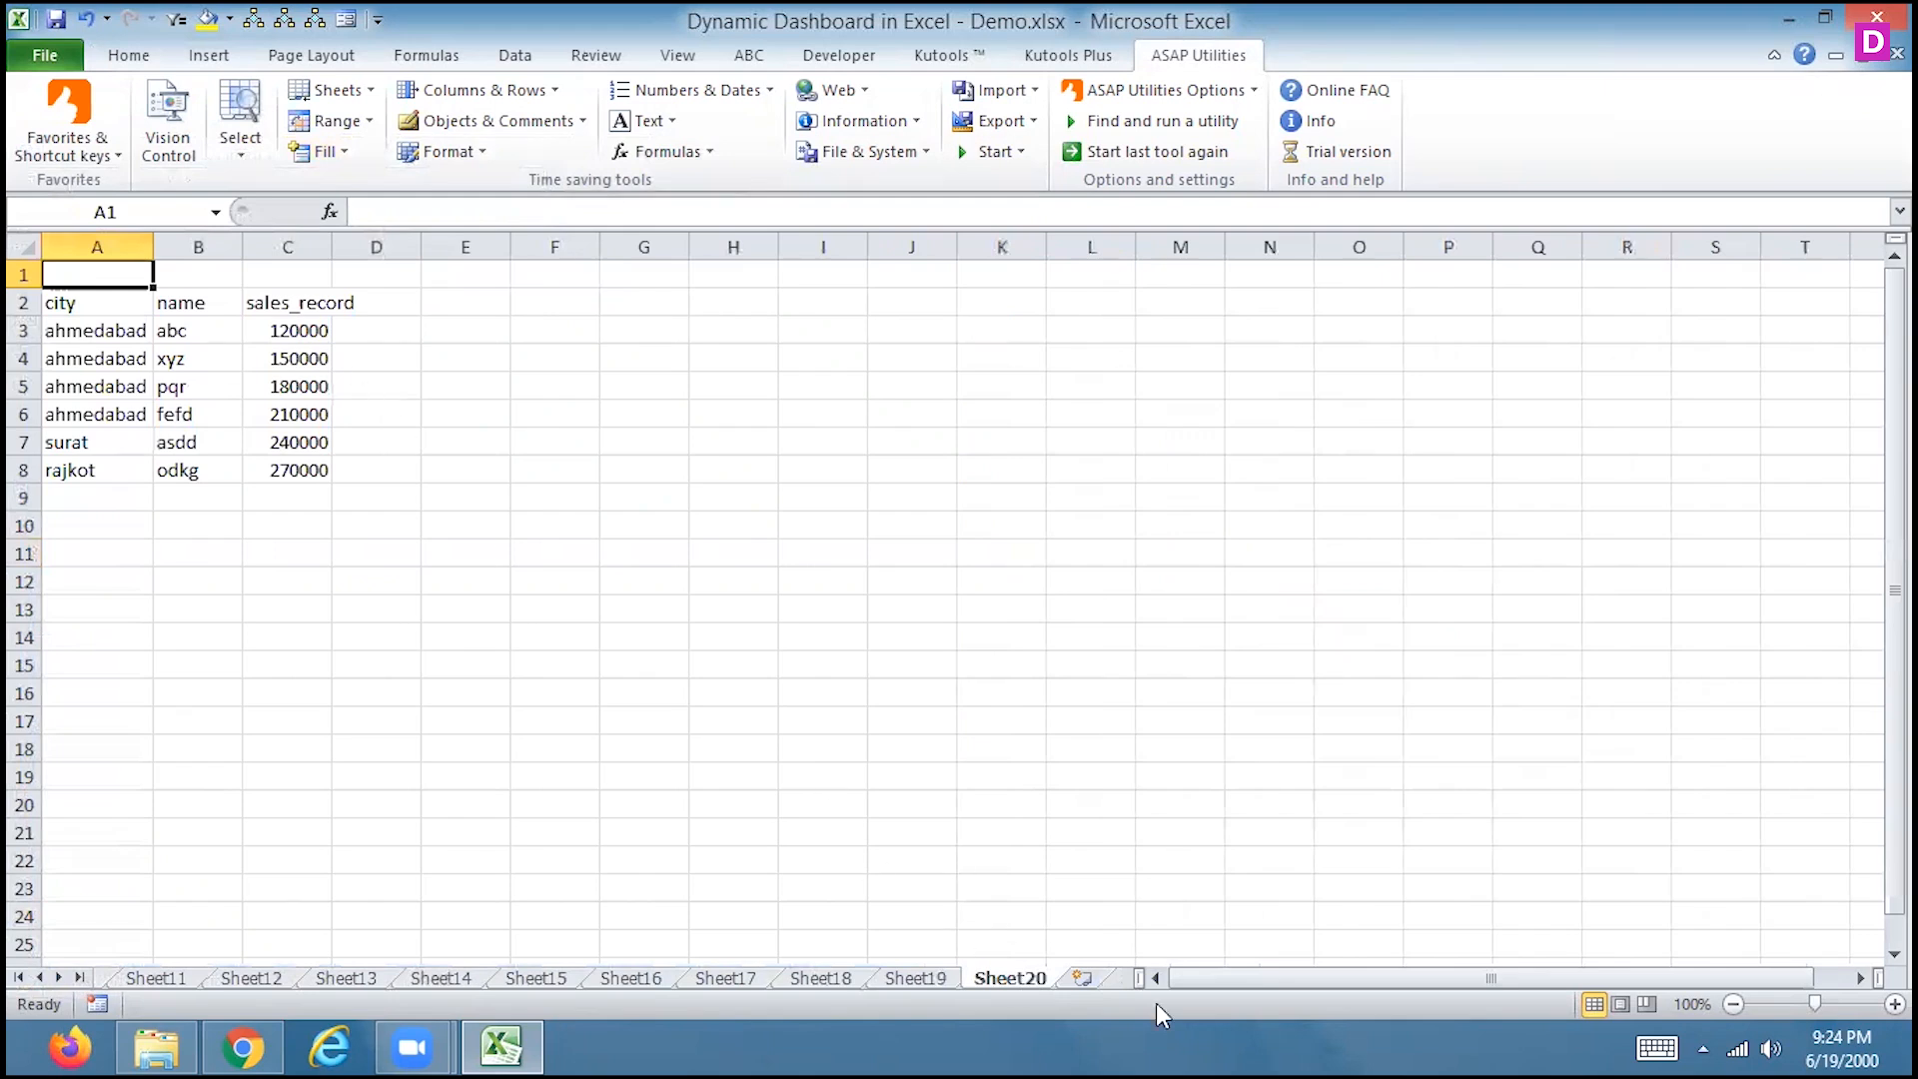
left_click(1081, 977)
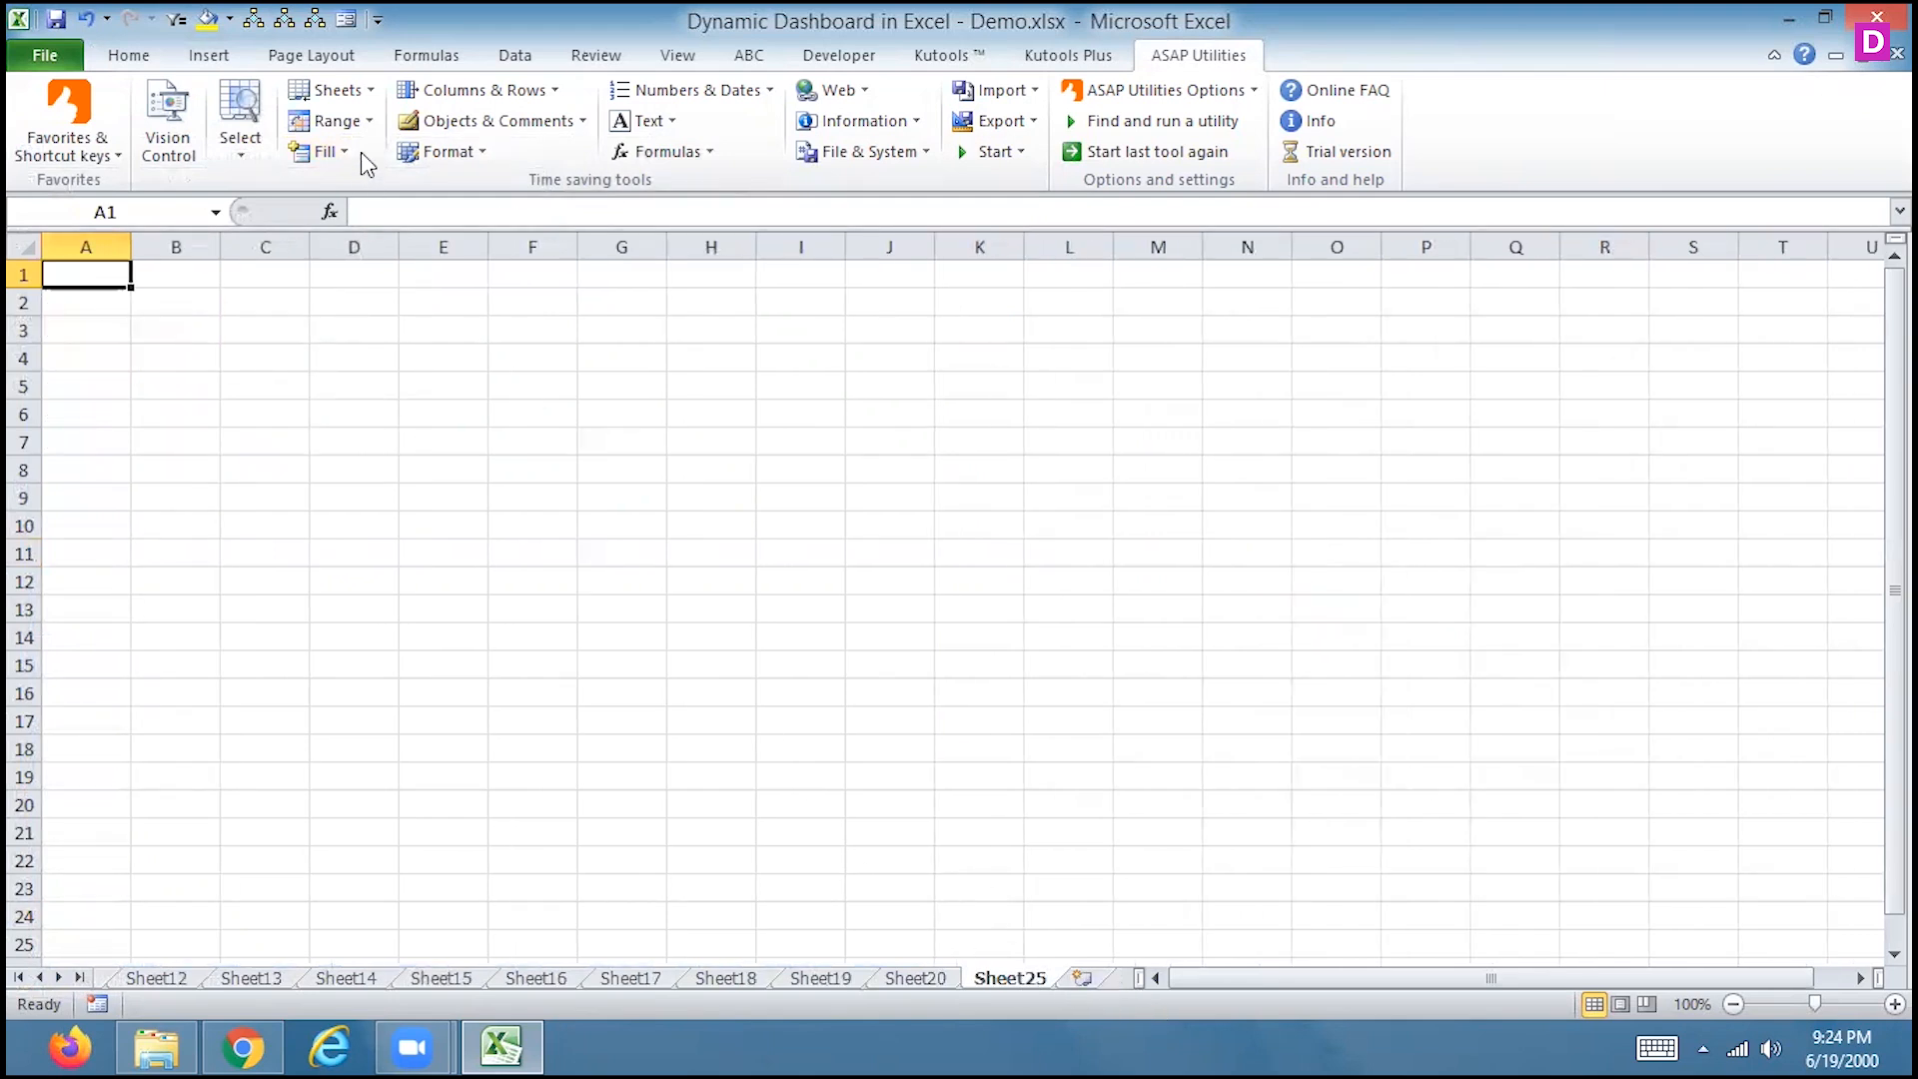
left_click(340, 122)
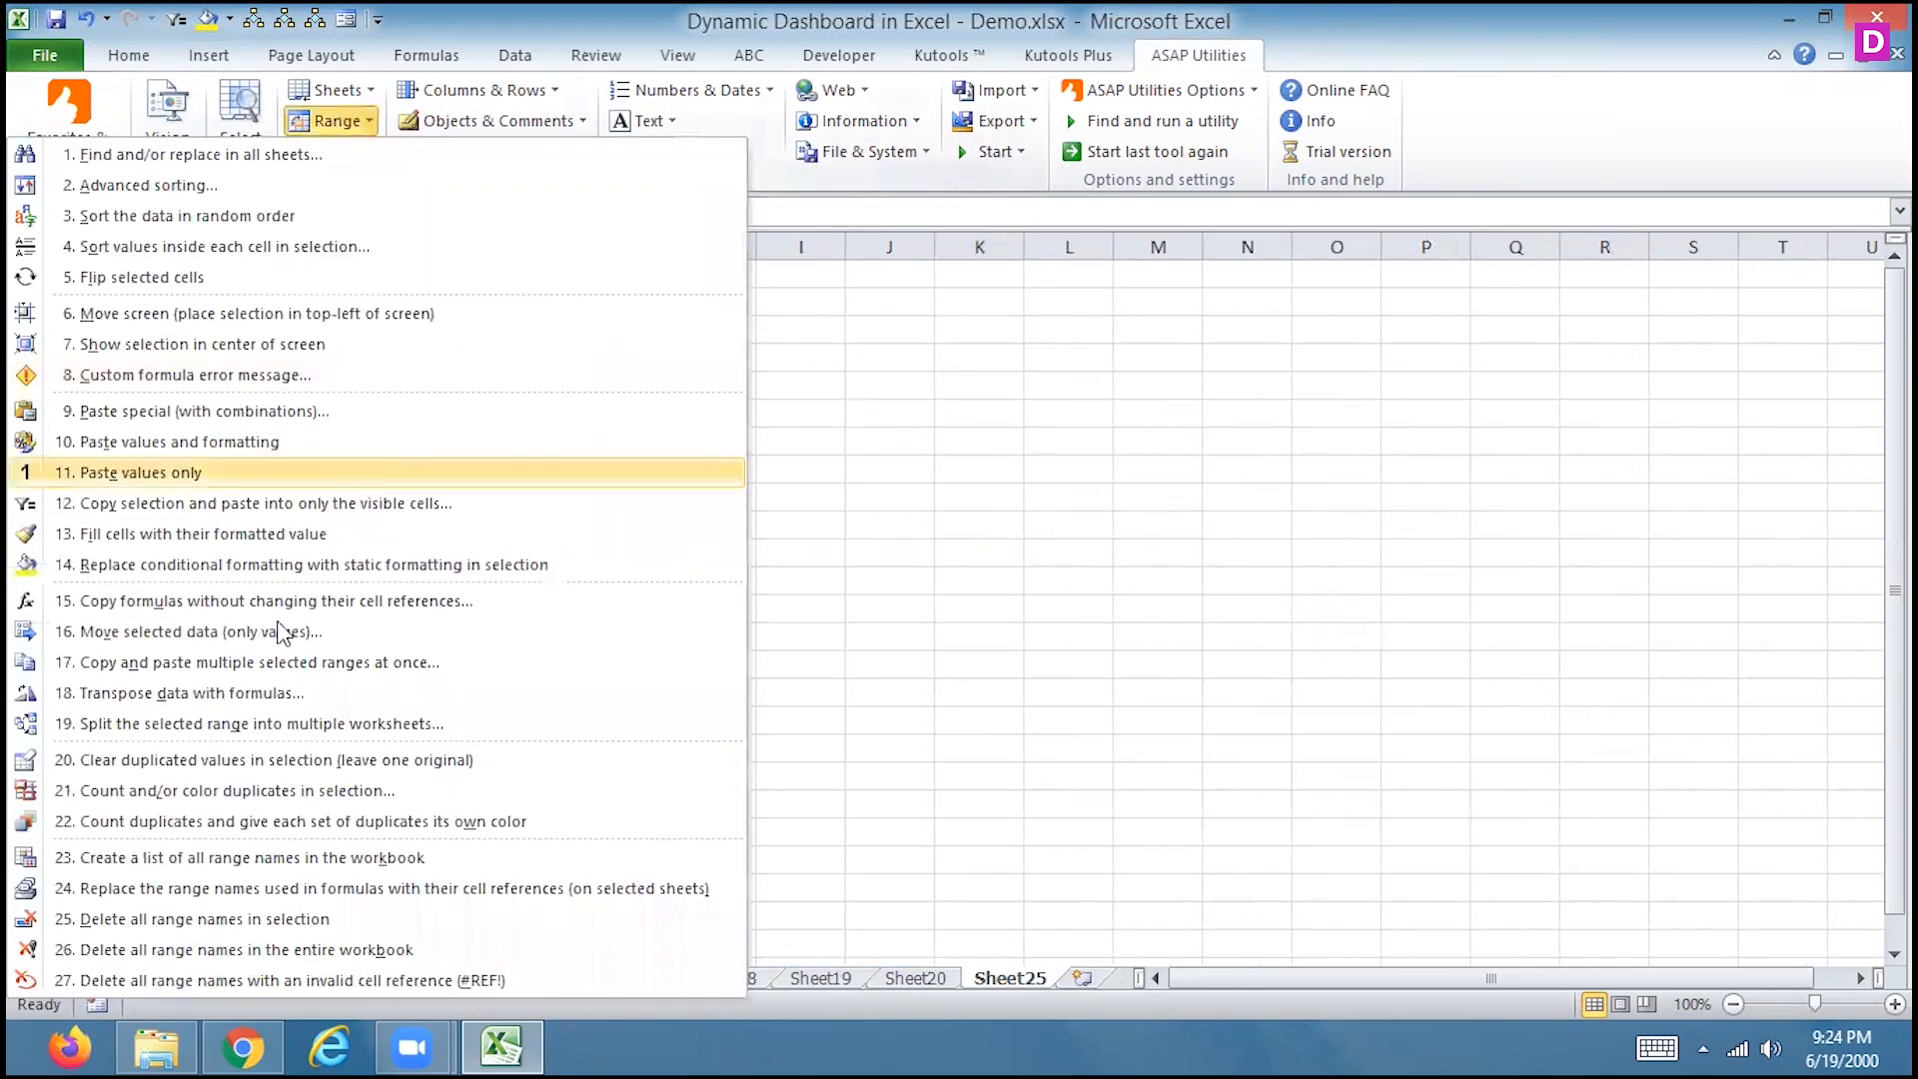
left_click(328, 124)
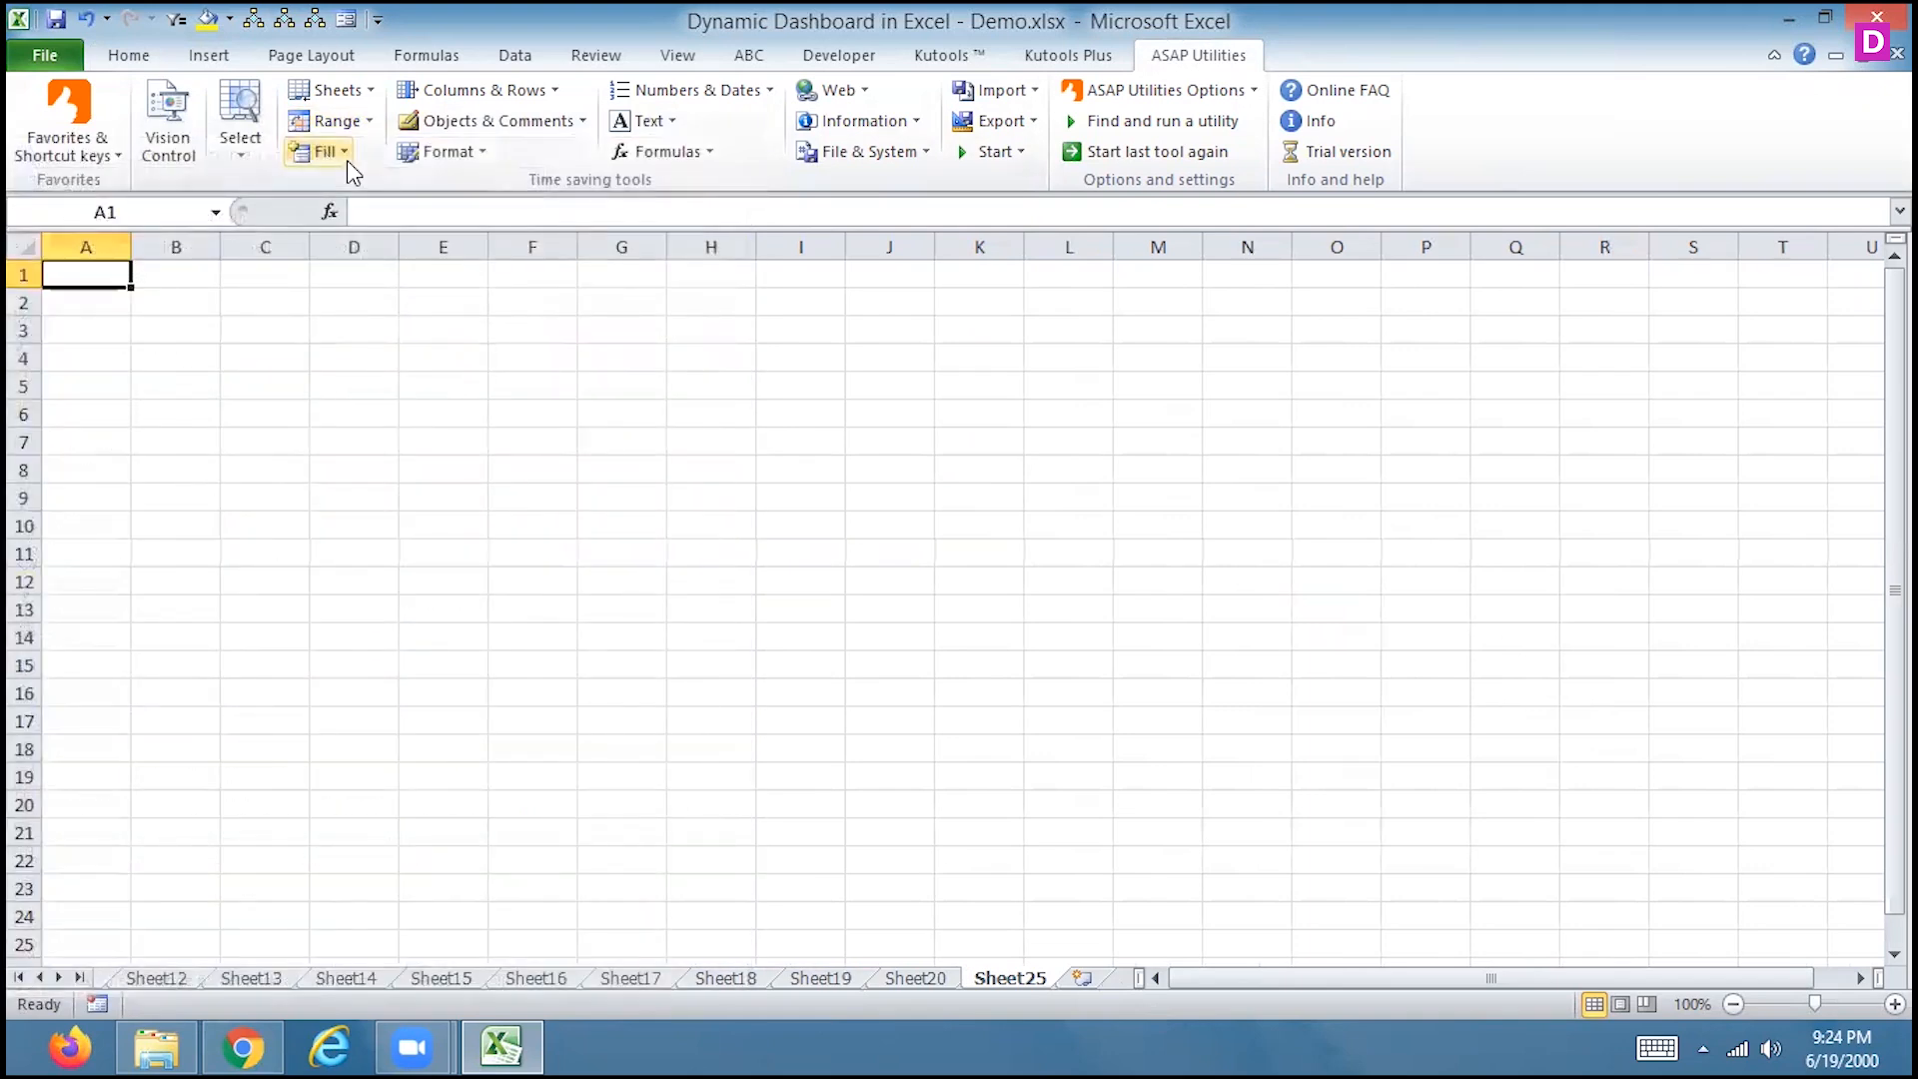
left_click(343, 155)
left_click(291, 589)
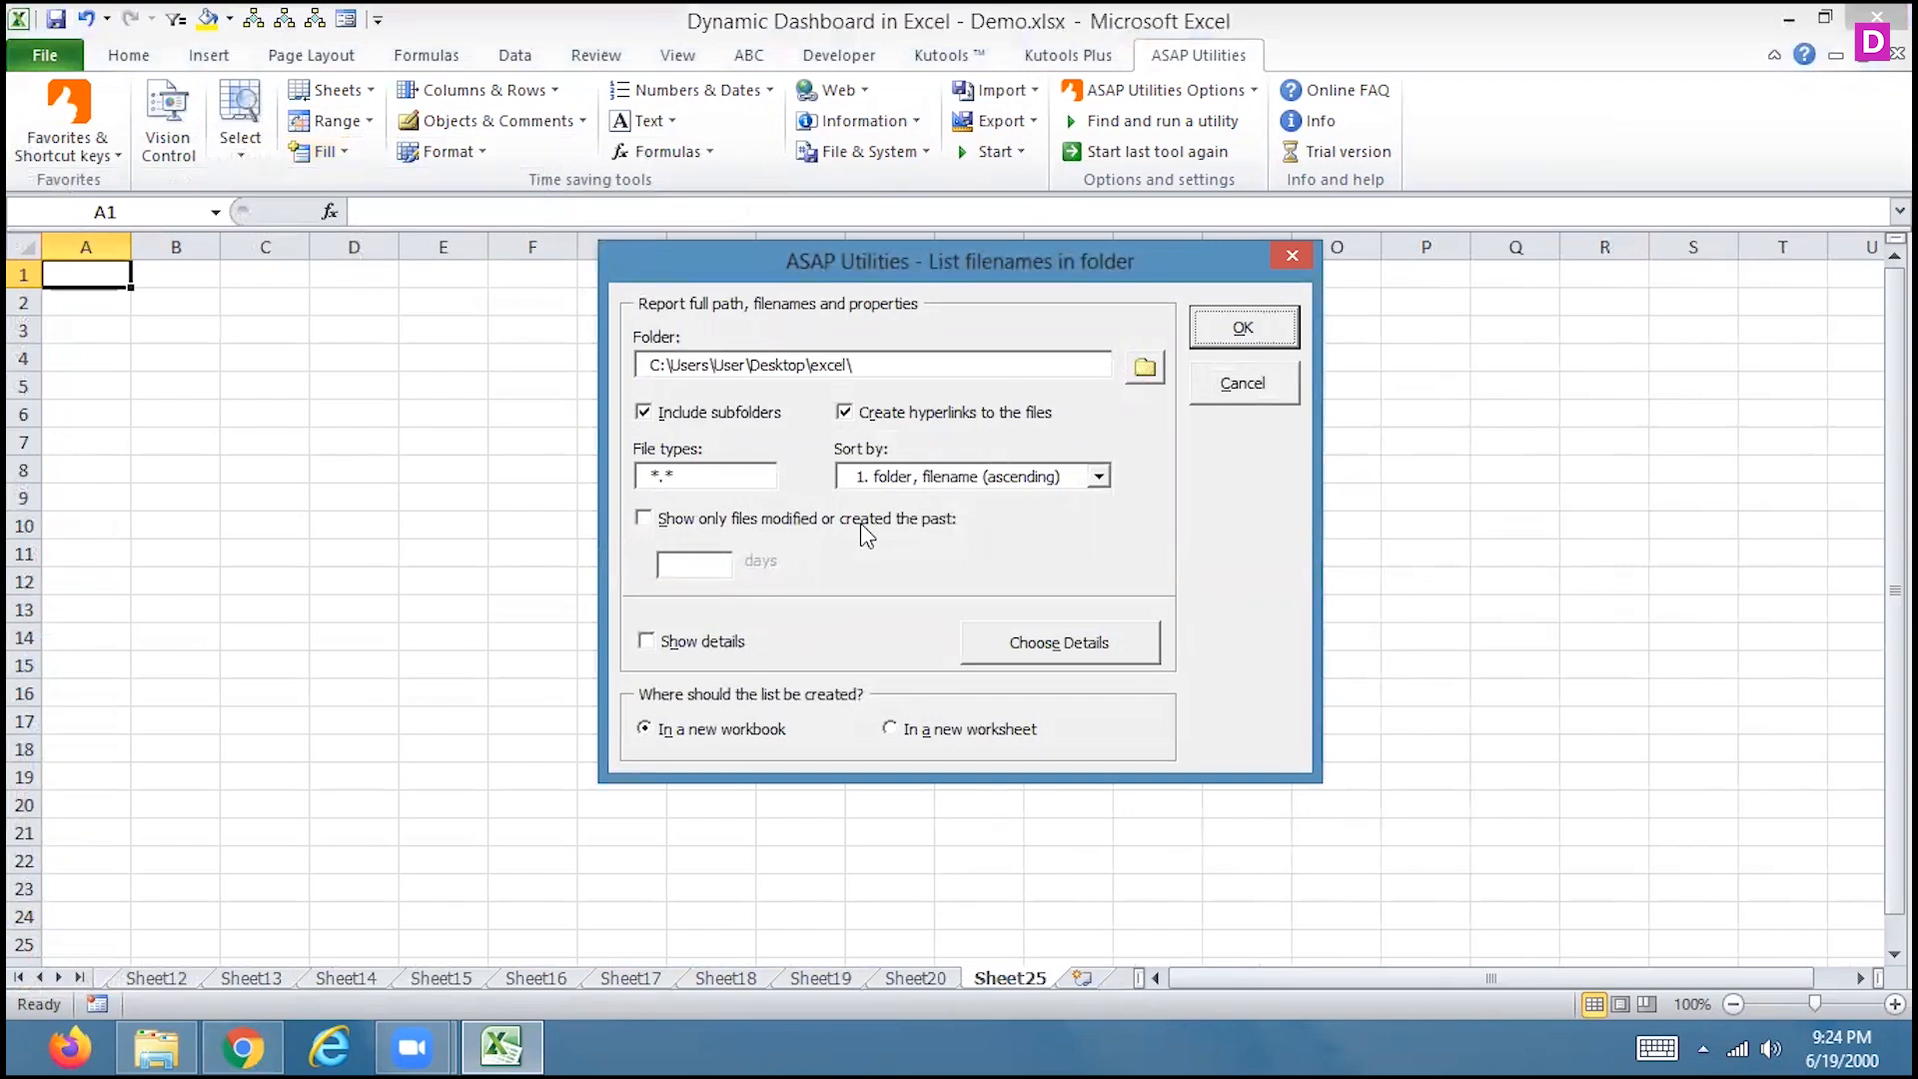
Choose the Desktop\EXCEL folder and generate its hyperlinked list of 9 files
left_click(1145, 367)
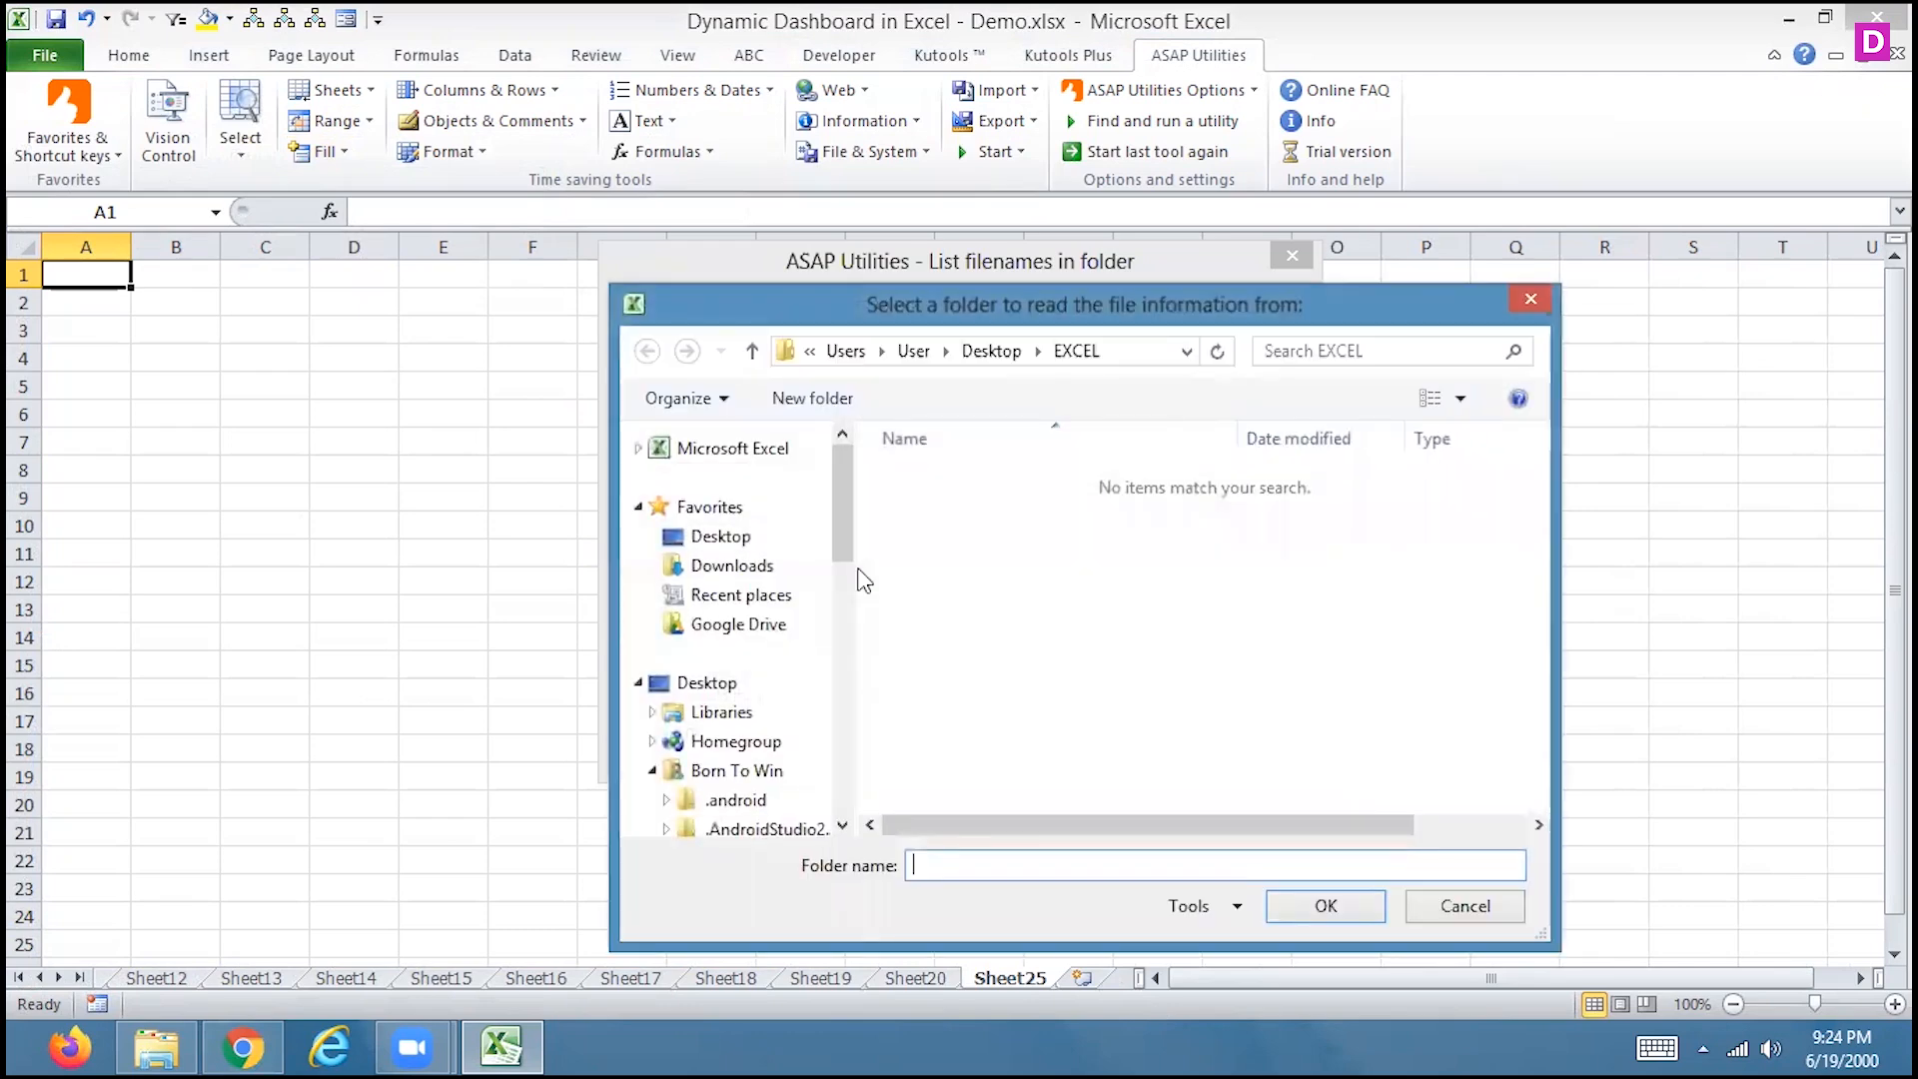
left_click(717, 539)
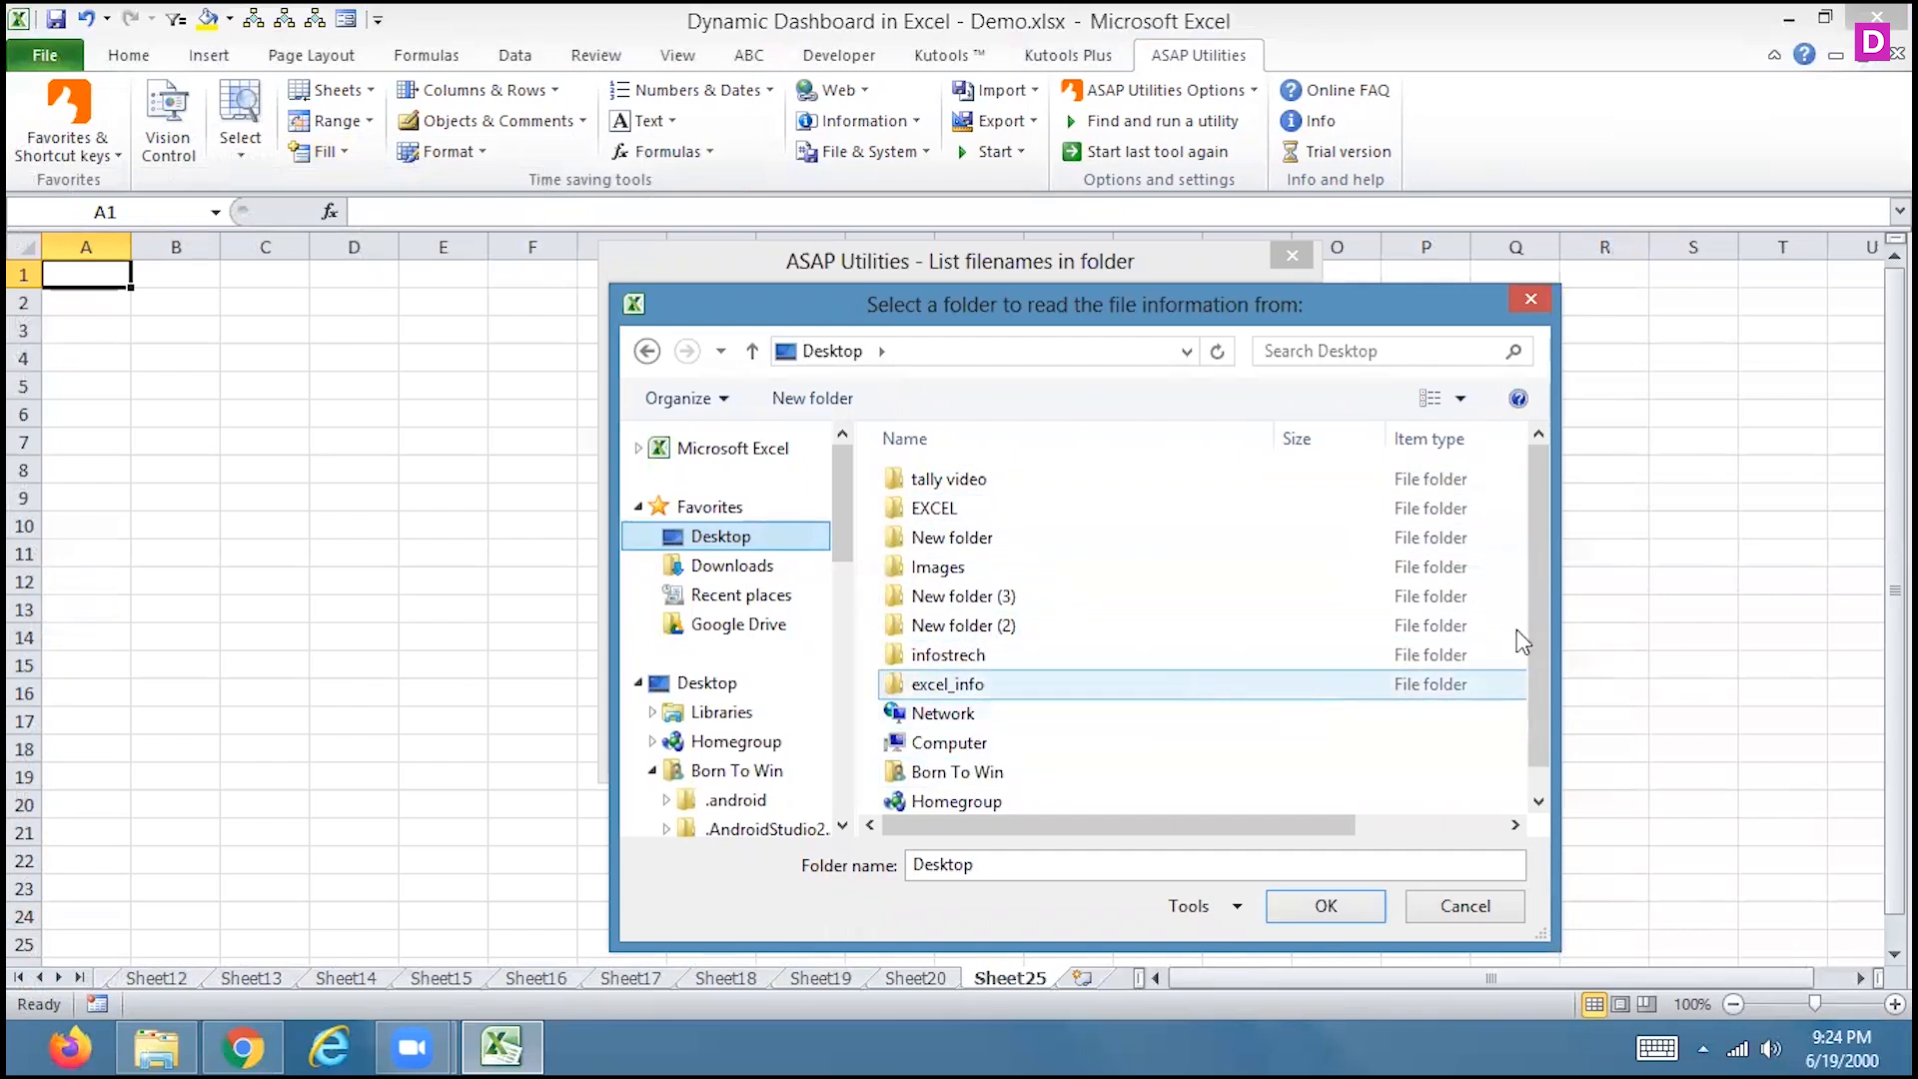
scroll(1544, 584, "down", 1)
scroll(1536, 585, "up", 1)
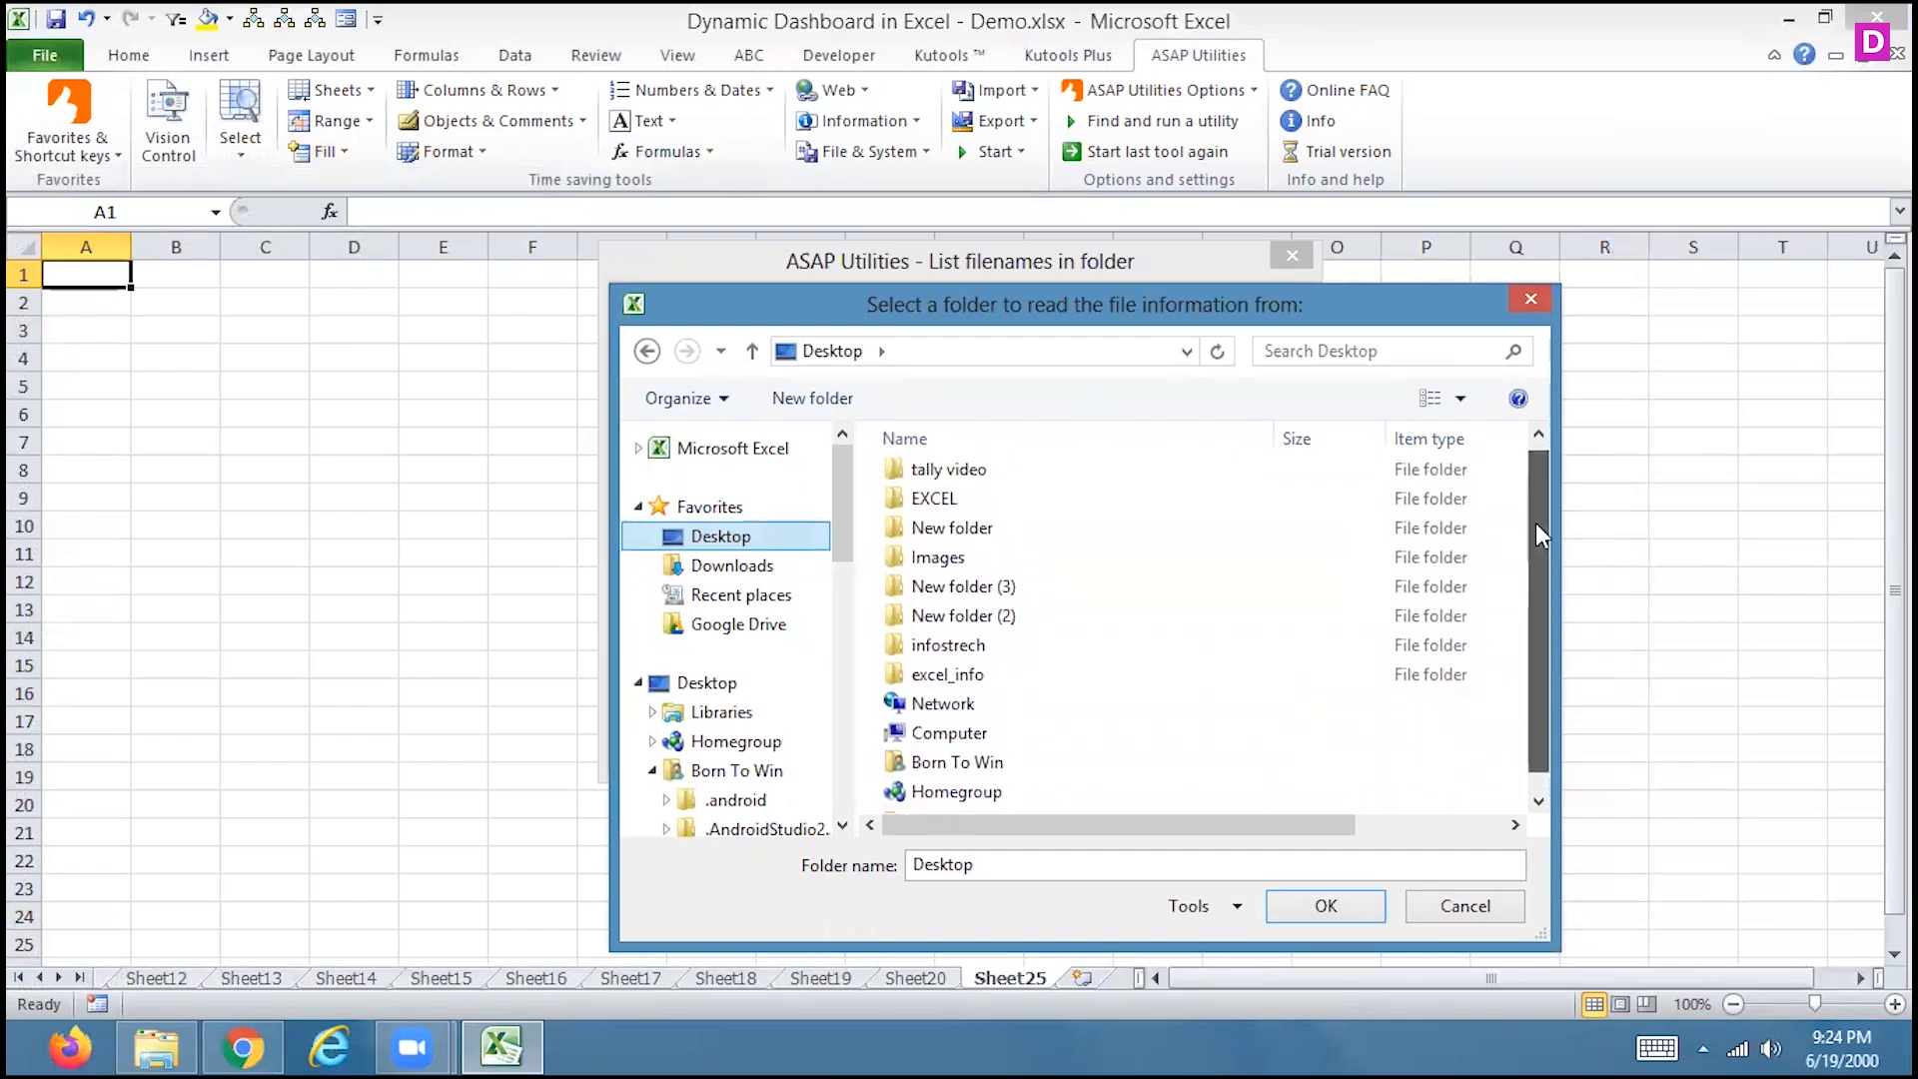
left_click(934, 507)
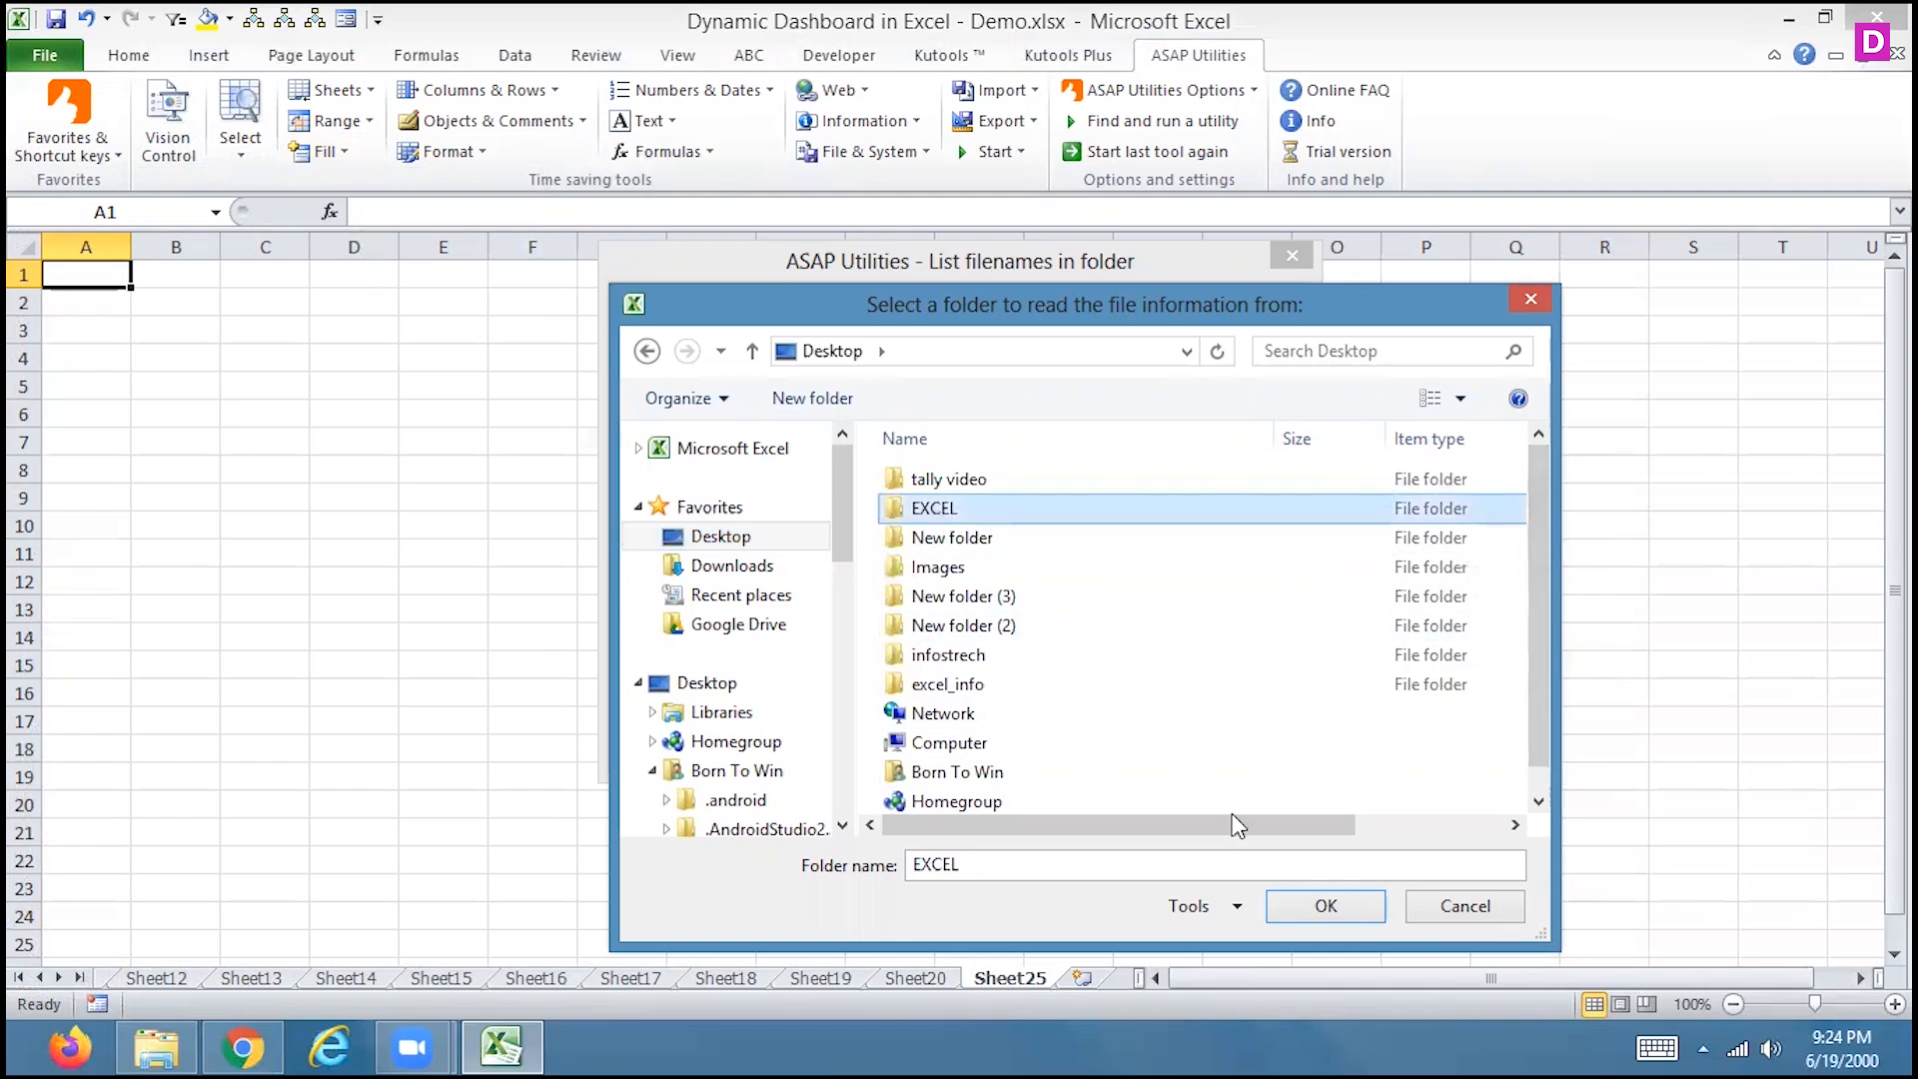
left_click(1316, 919)
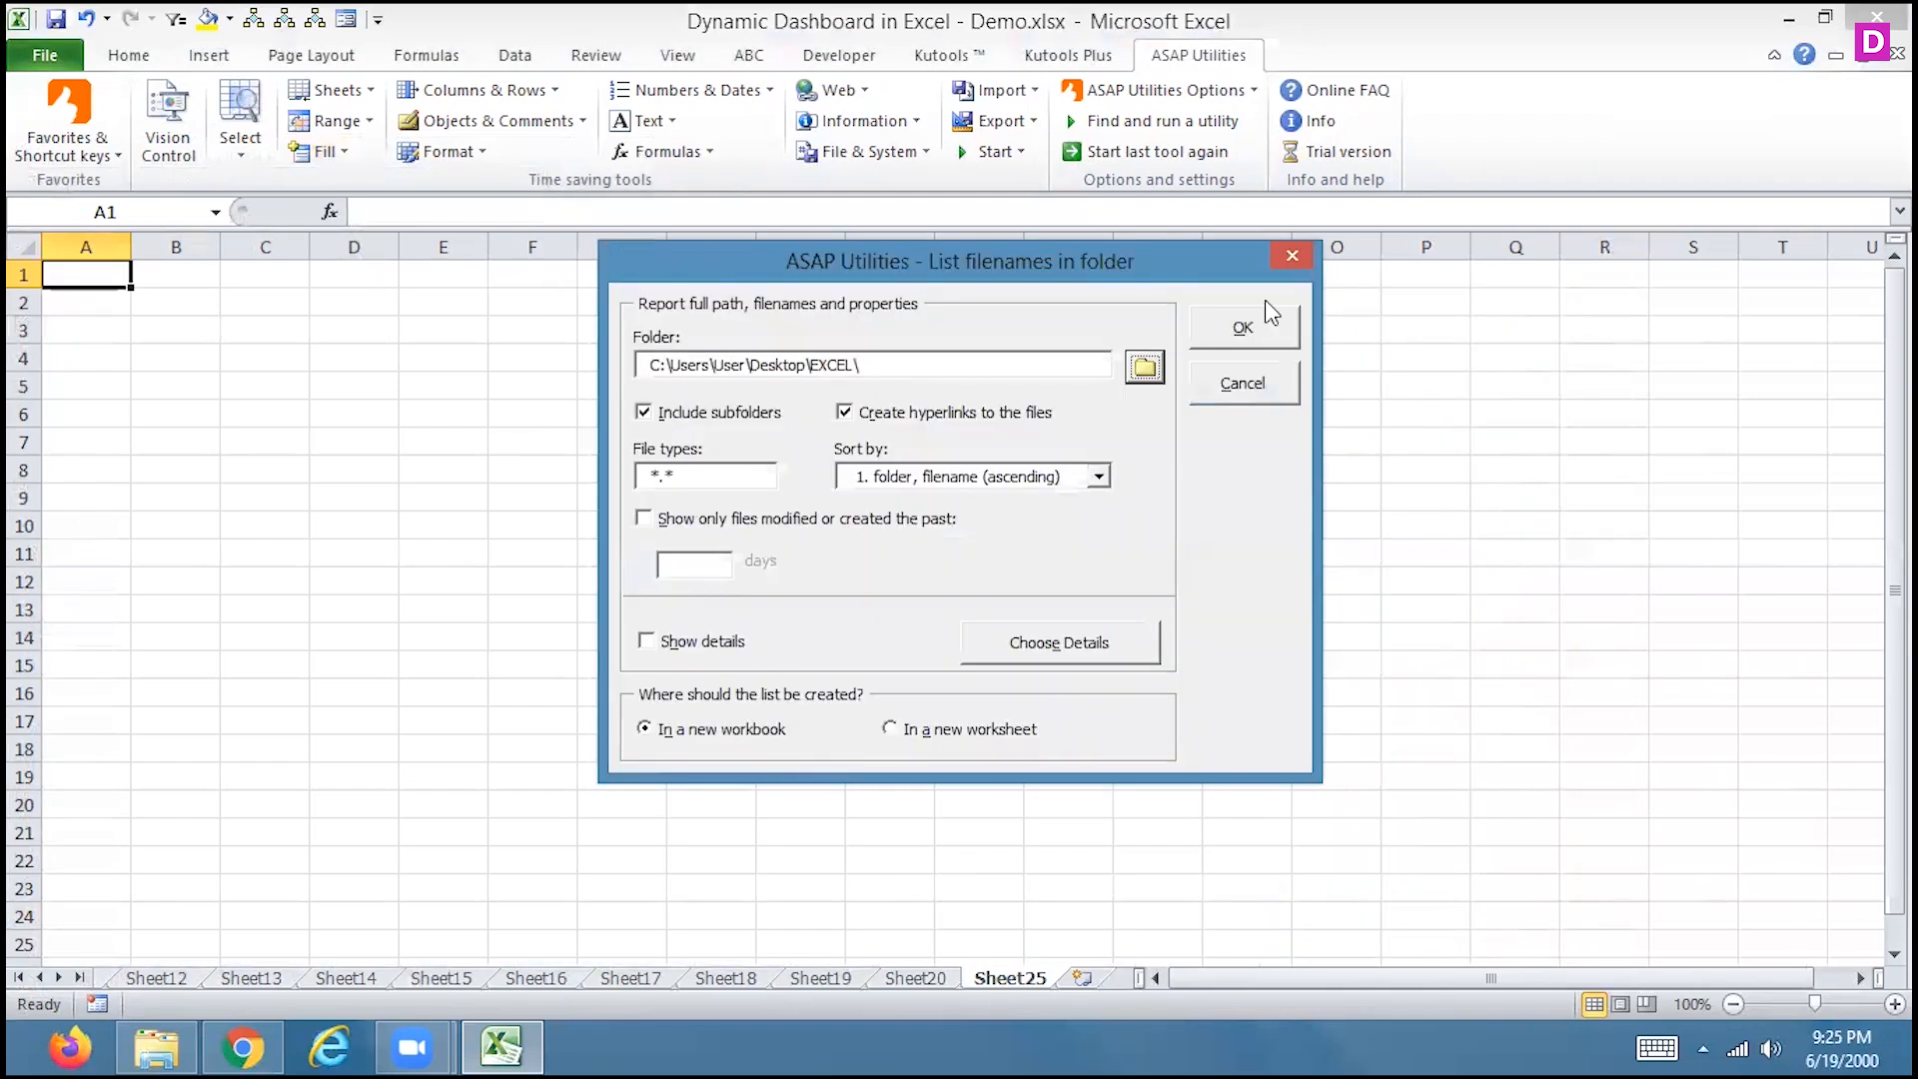
left_click(1243, 335)
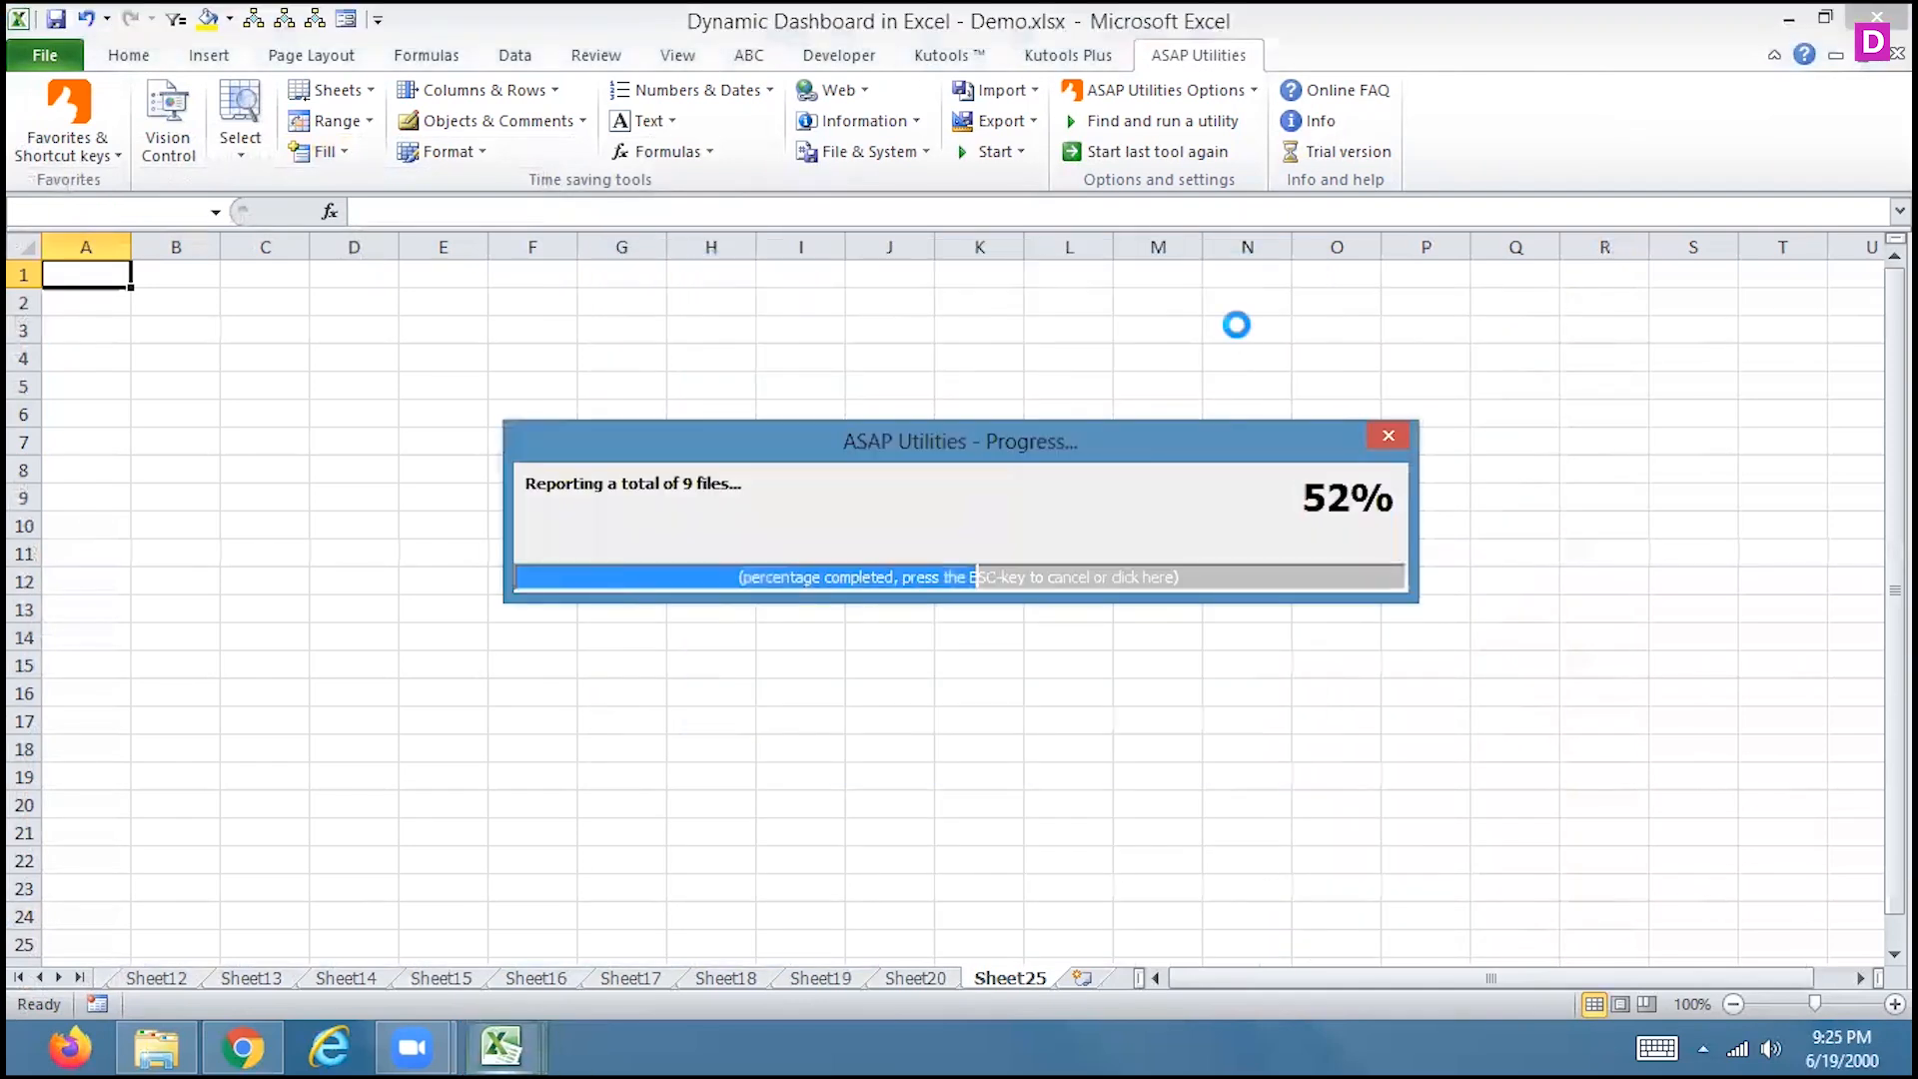
key("Right")
key("Right")
key("Right")
key("Right")
key("Right")
key("Right")
key("Right")
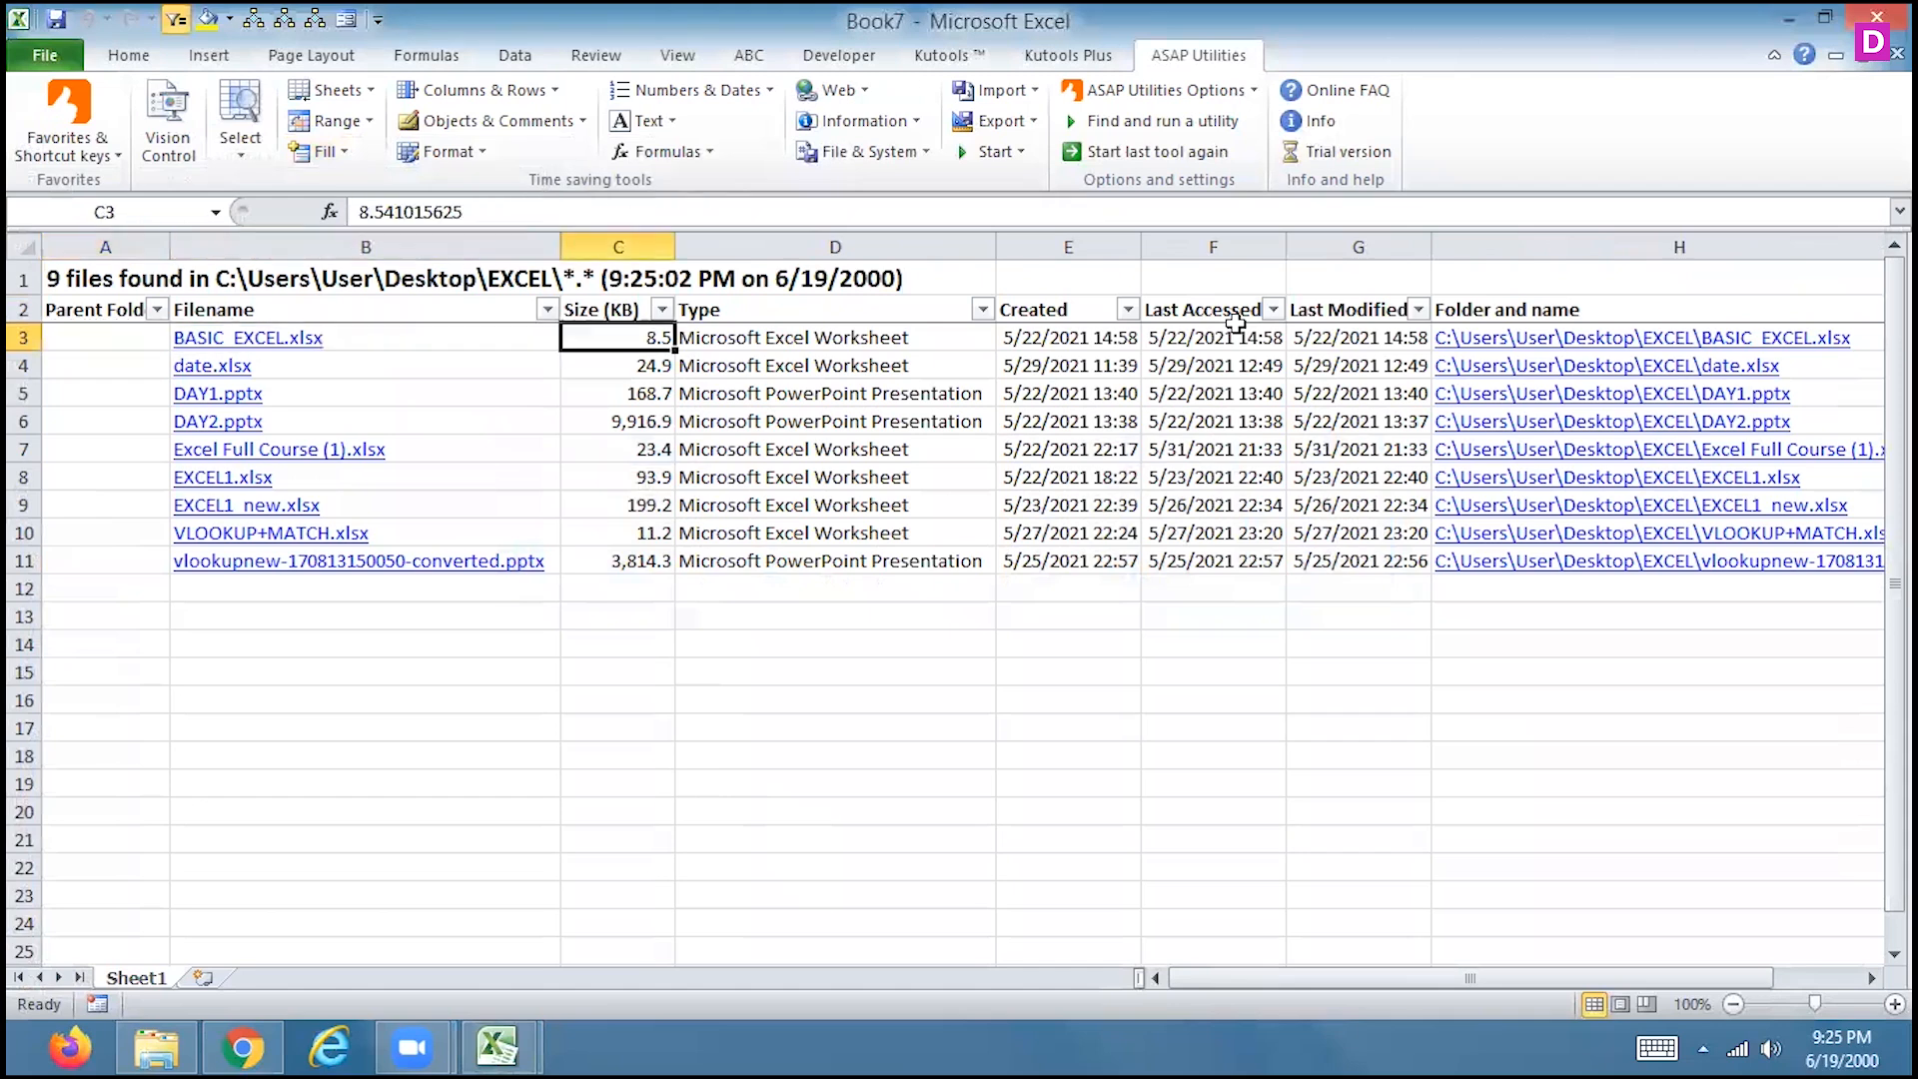
key("Left")
key("Left")
key("Left")
key("Left")
key("Left")
key("Left")
key("Left")
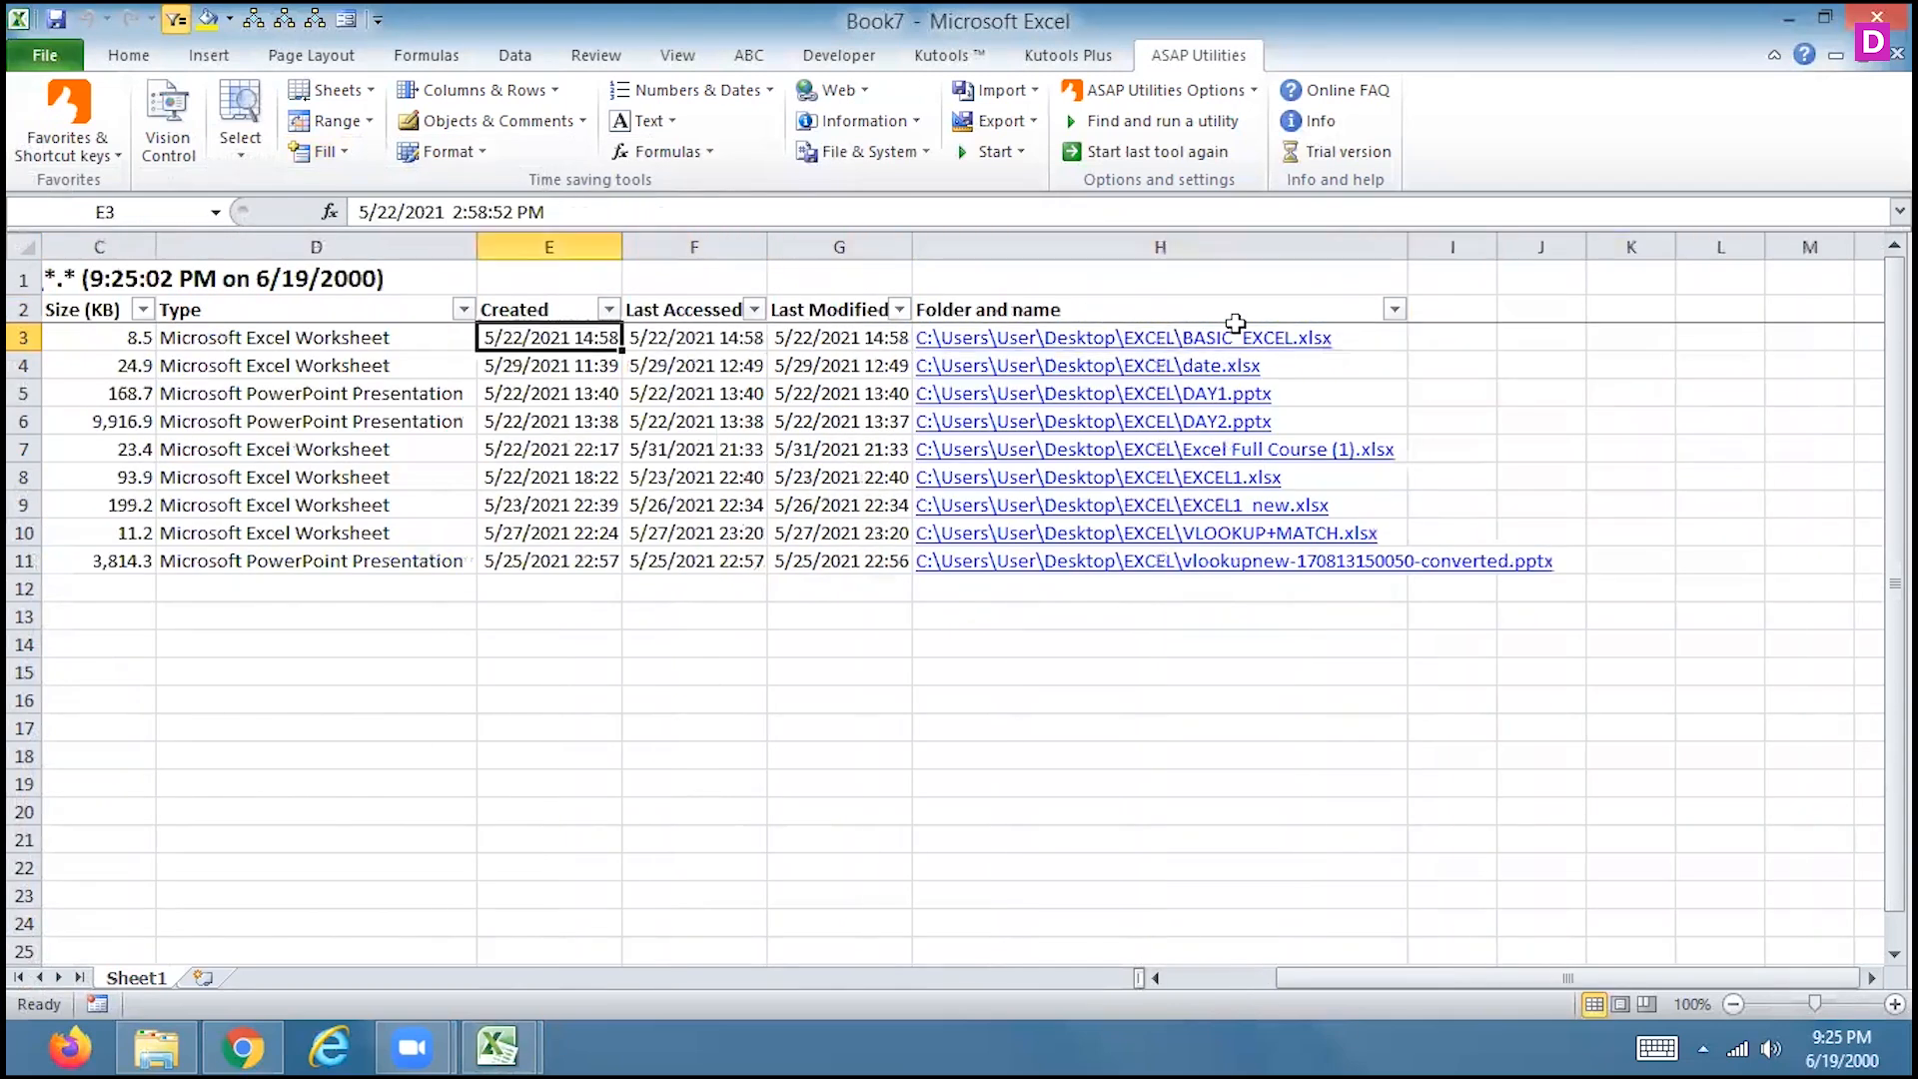
key("Right")
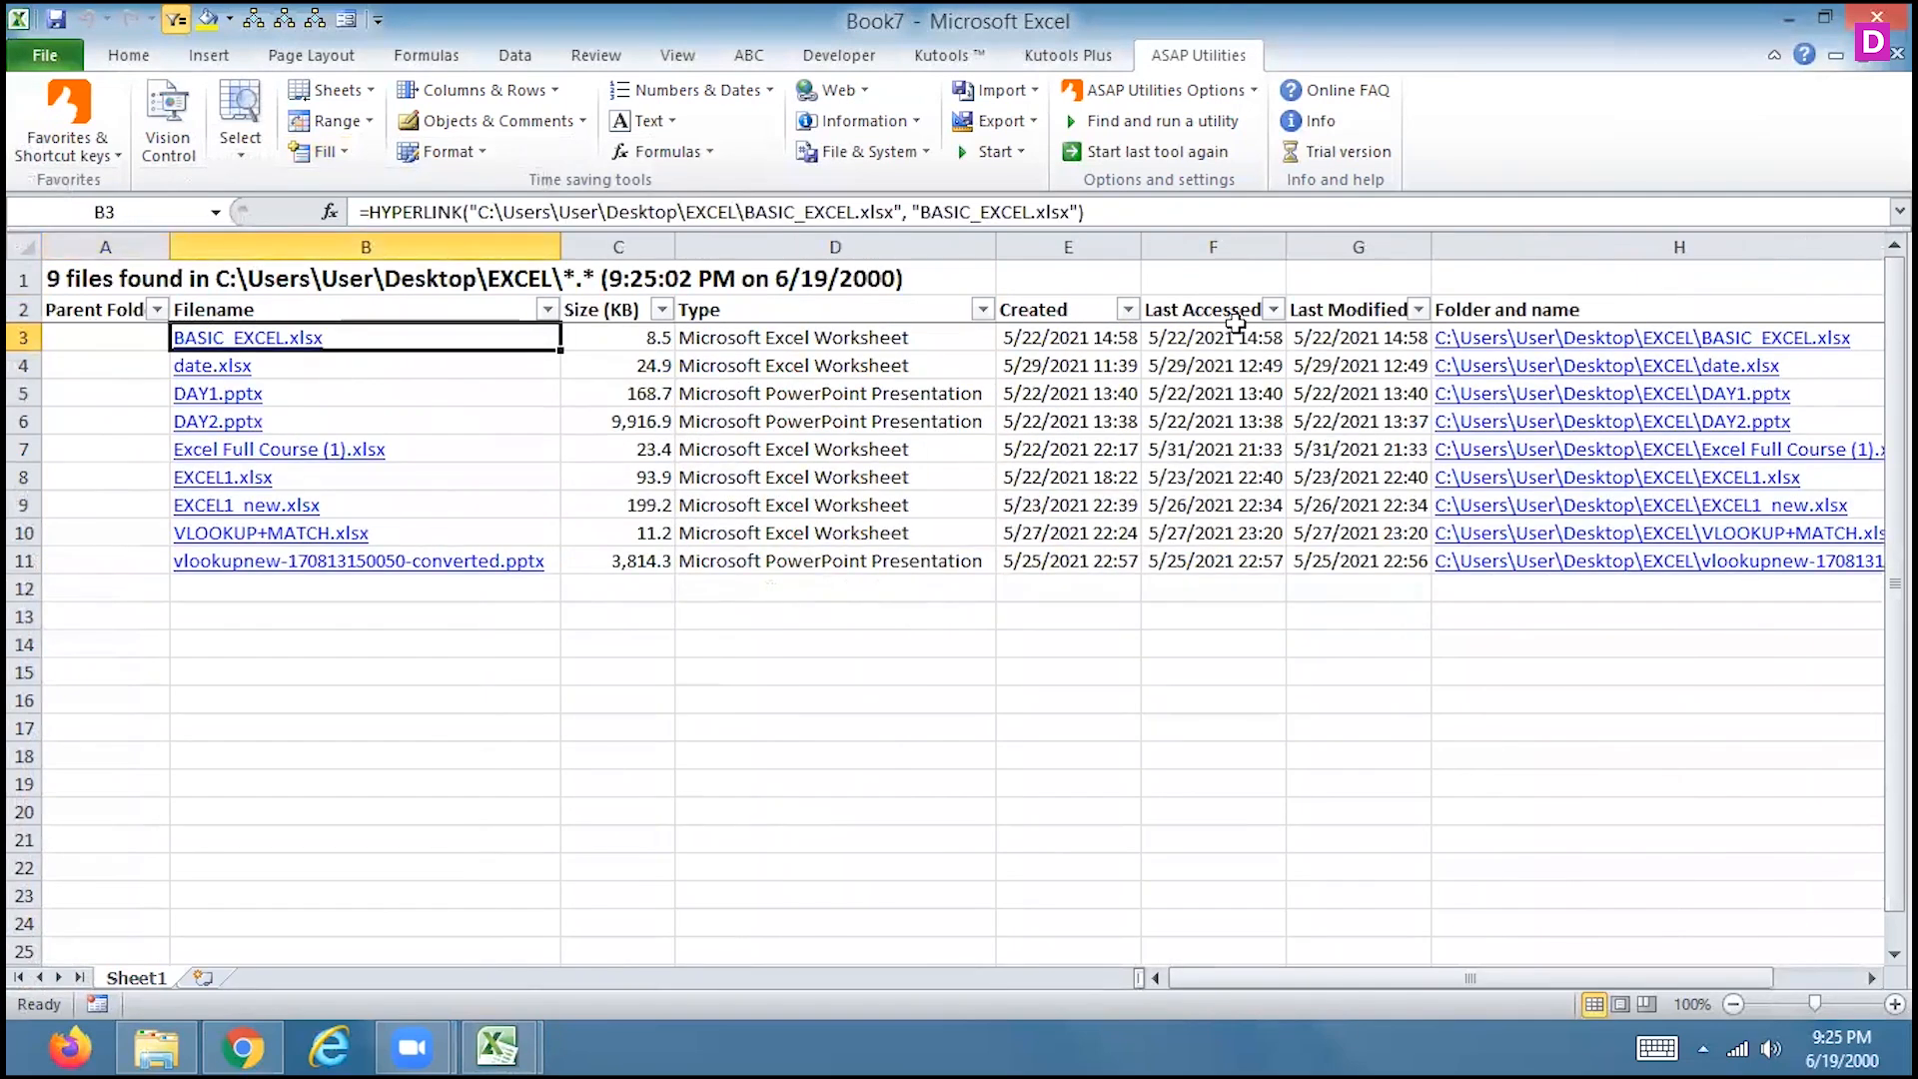
key("Right")
key("Right")
key("Right")
key("Right")
key("Right")
key("Right")
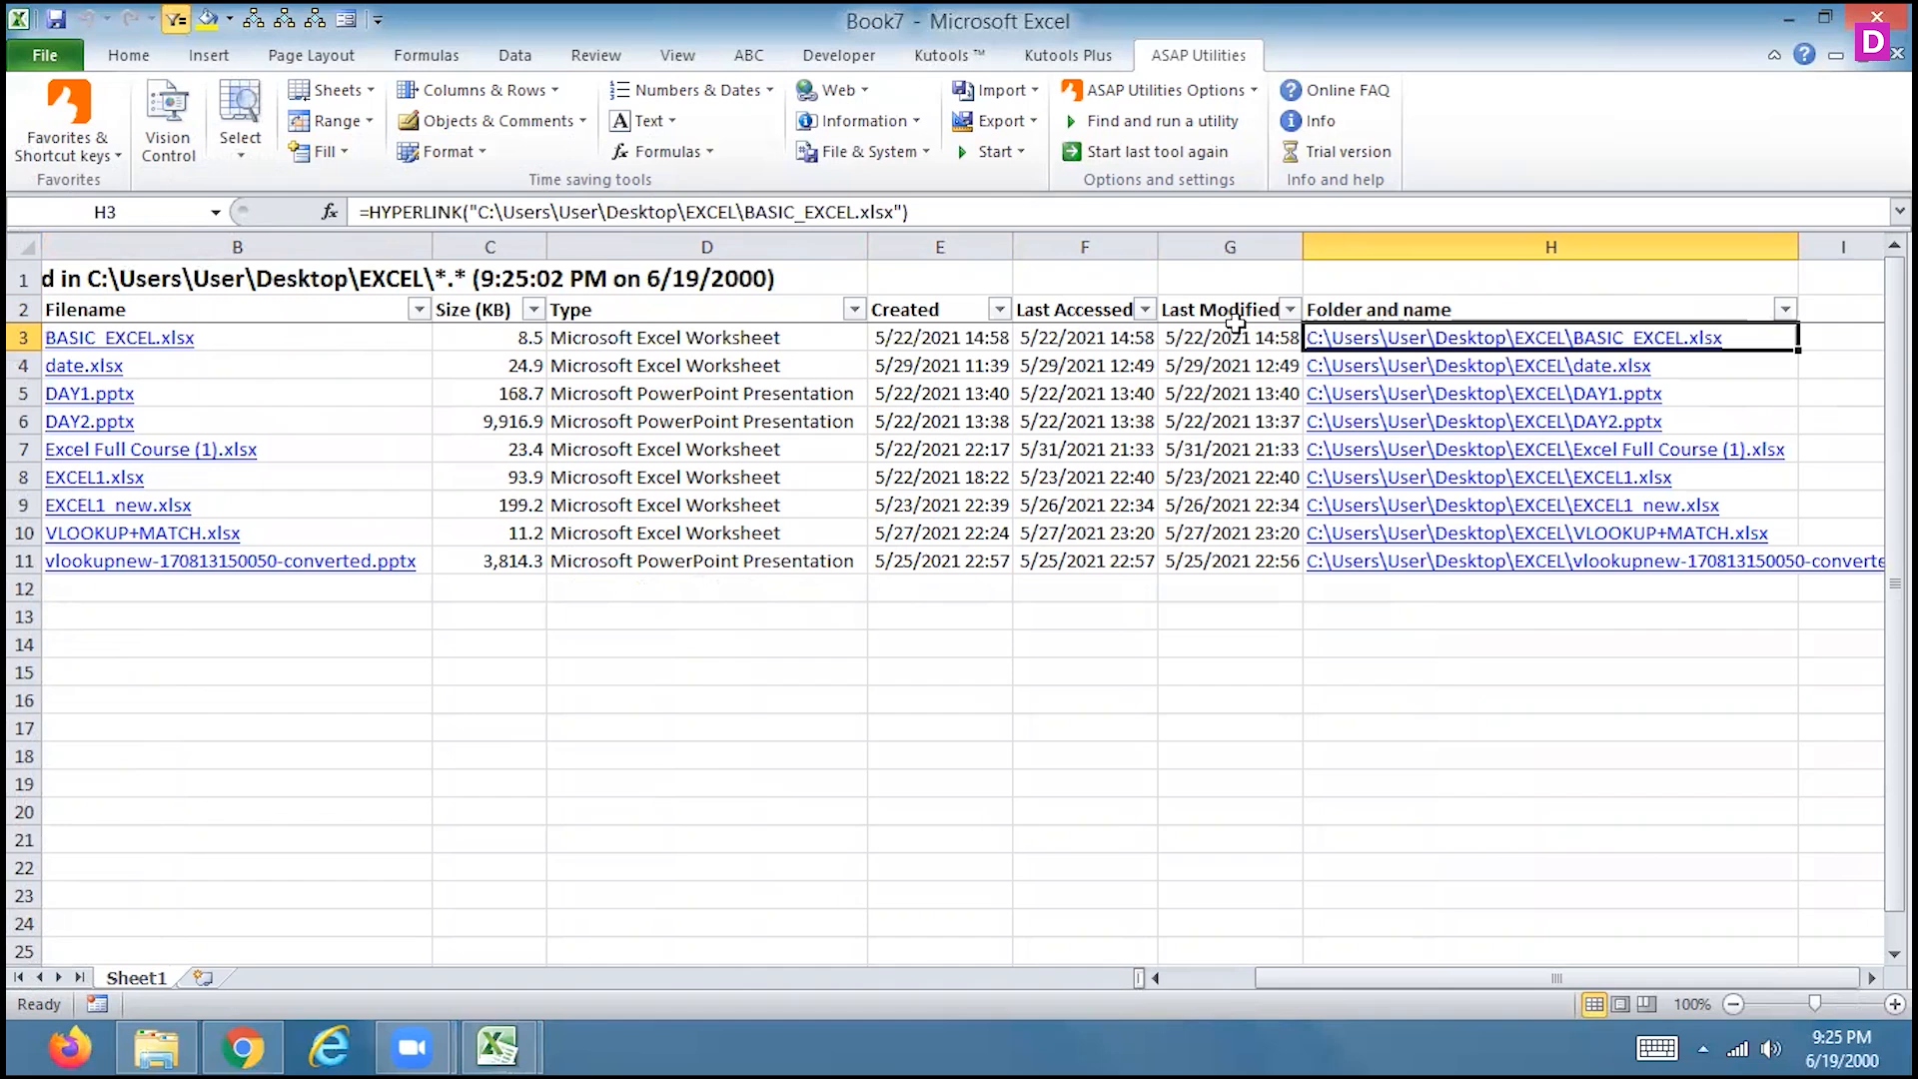
left_click(1438, 375)
left_click(1438, 374)
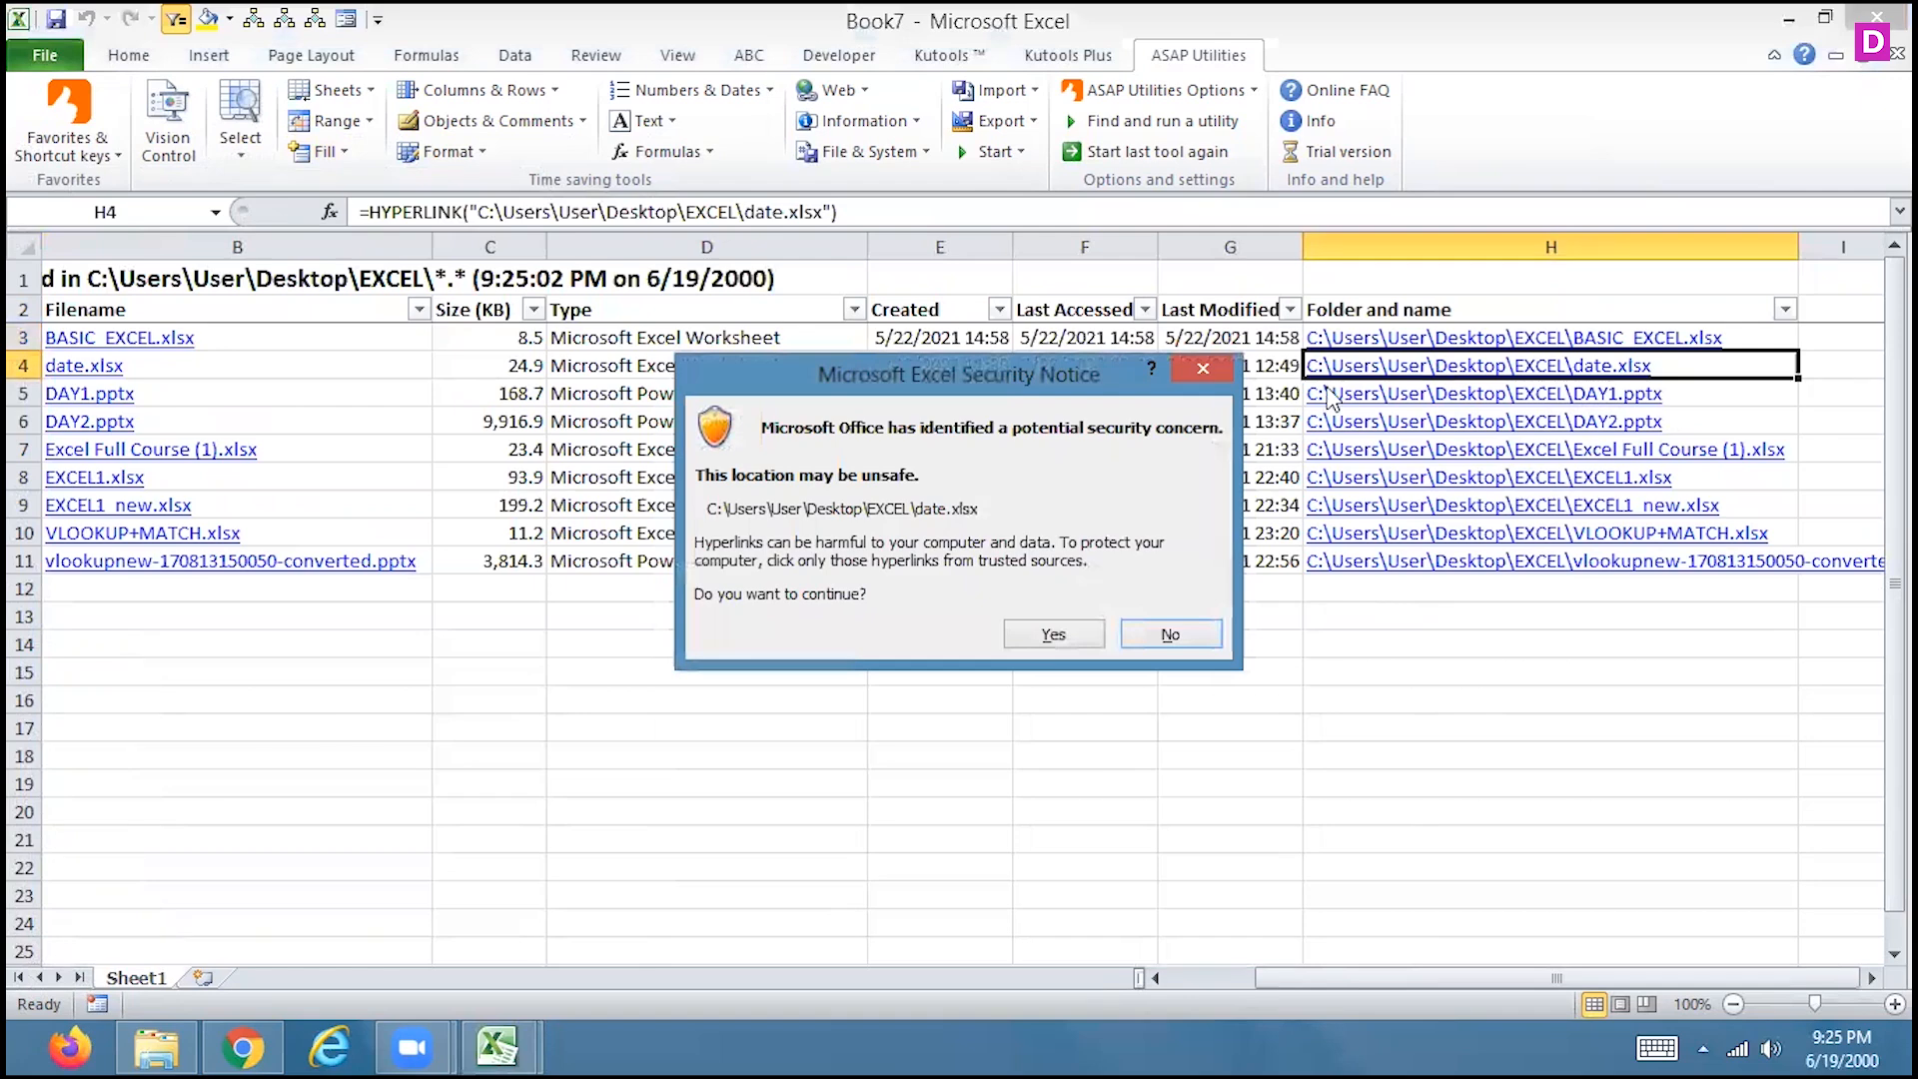
left_click(1039, 644)
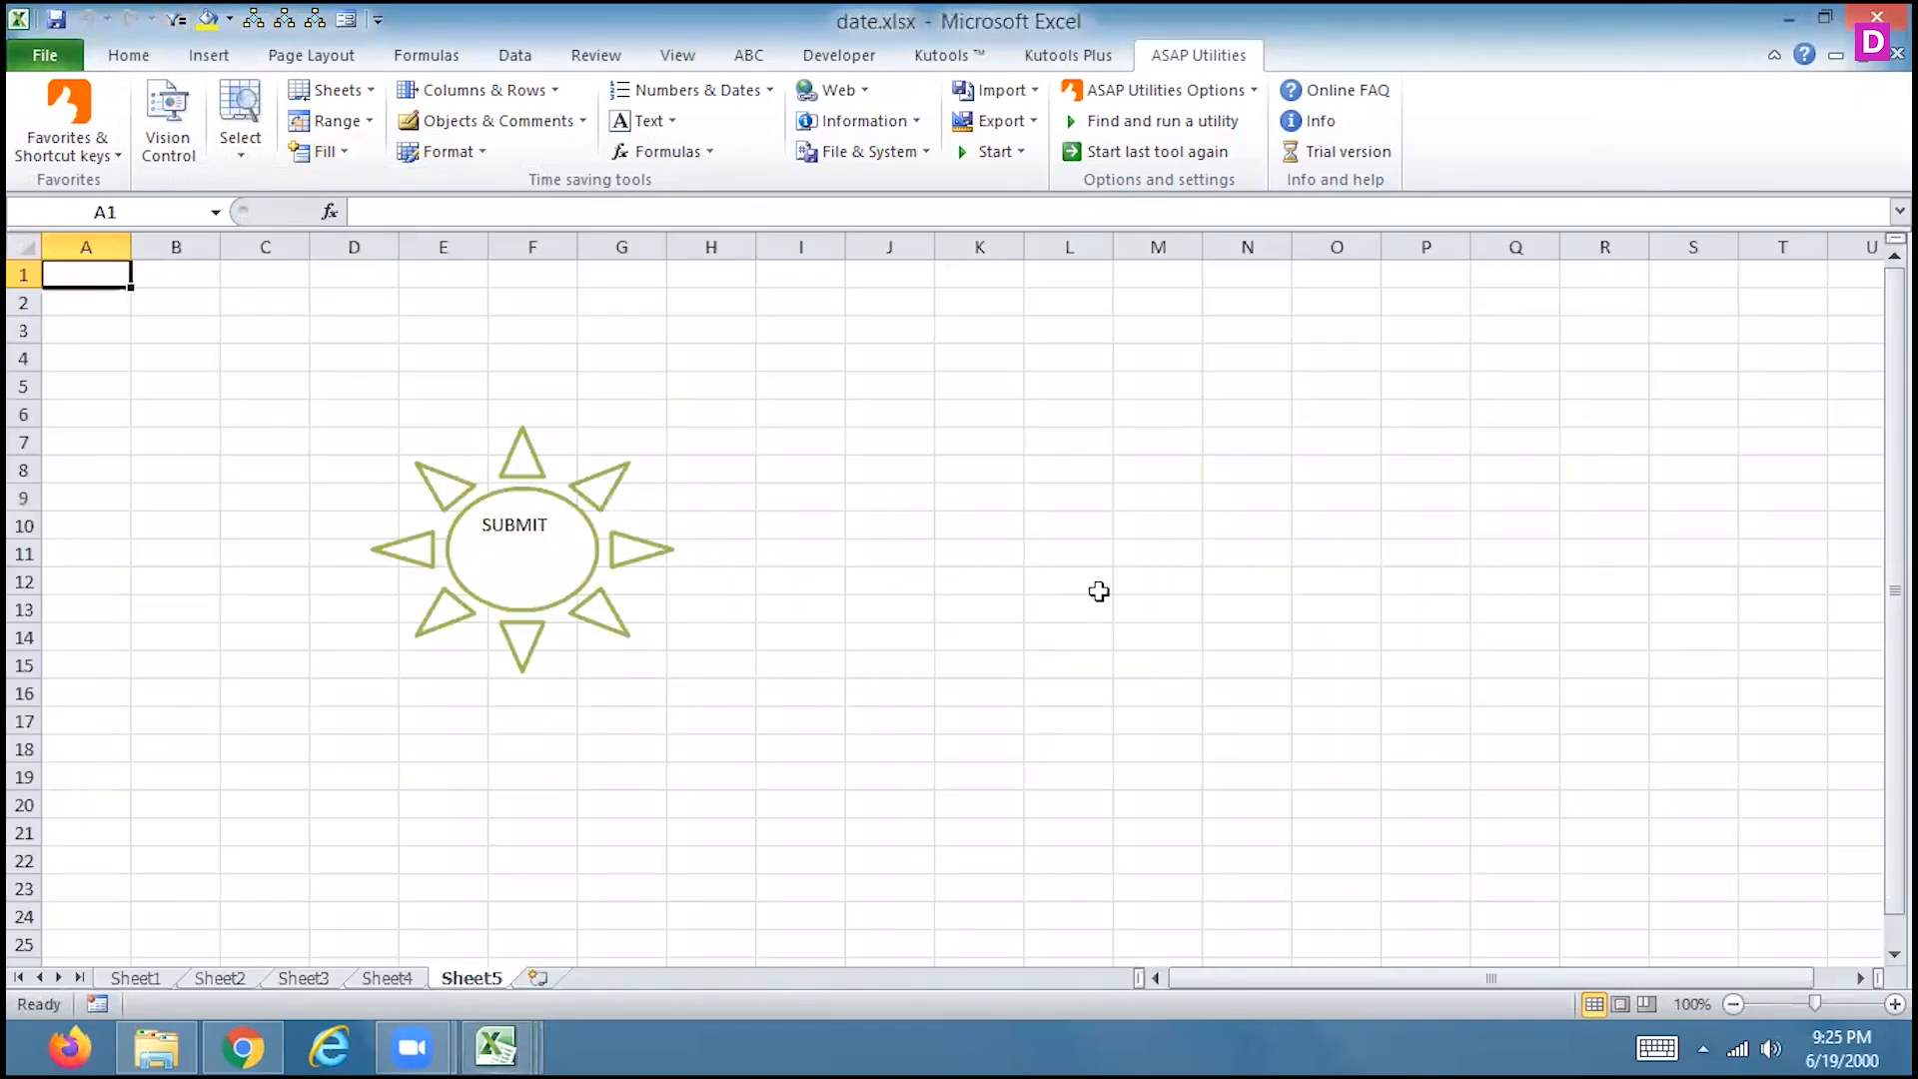
left_click(1876, 16)
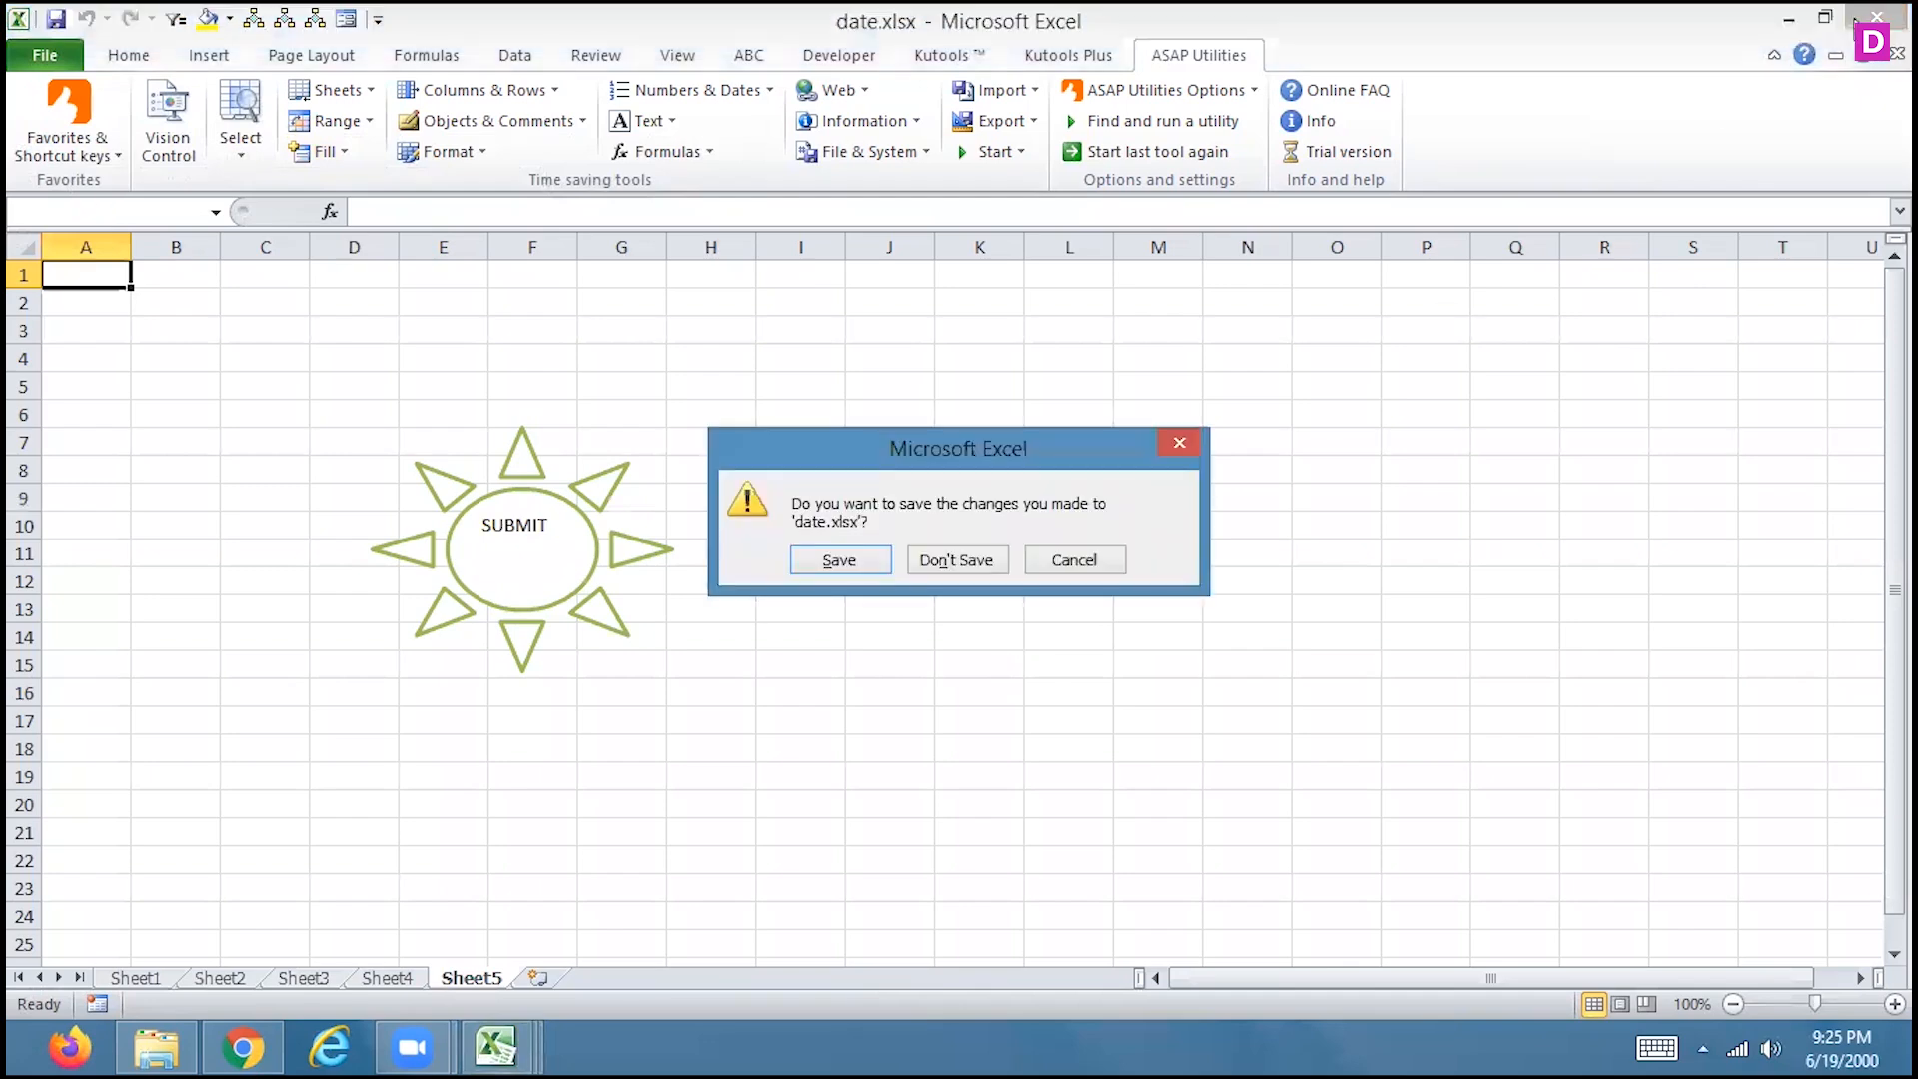
left_click(950, 565)
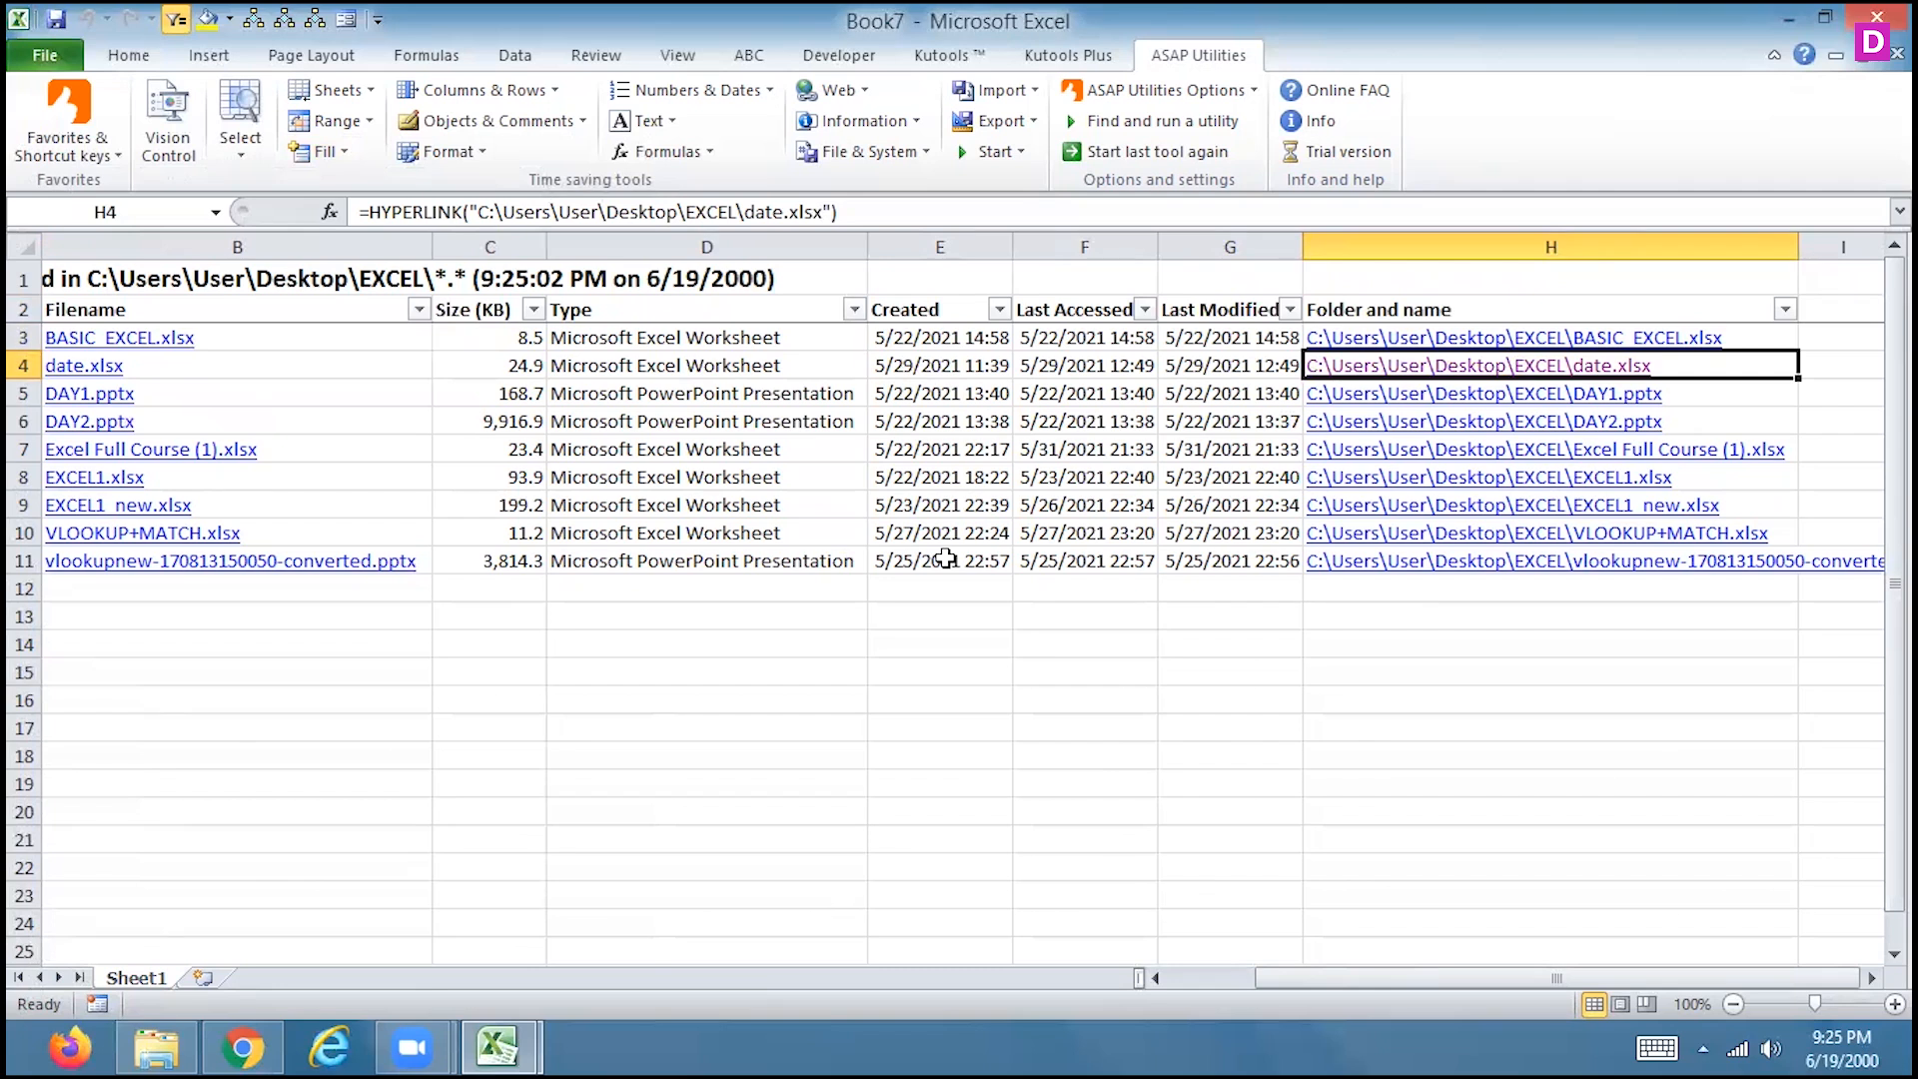
Scan across the Book7 file list's columns, then close Book7 without saving it
key("Left")
key("Left")
key("Left")
key("Left")
key("Left")
key("Left")
key("Left")
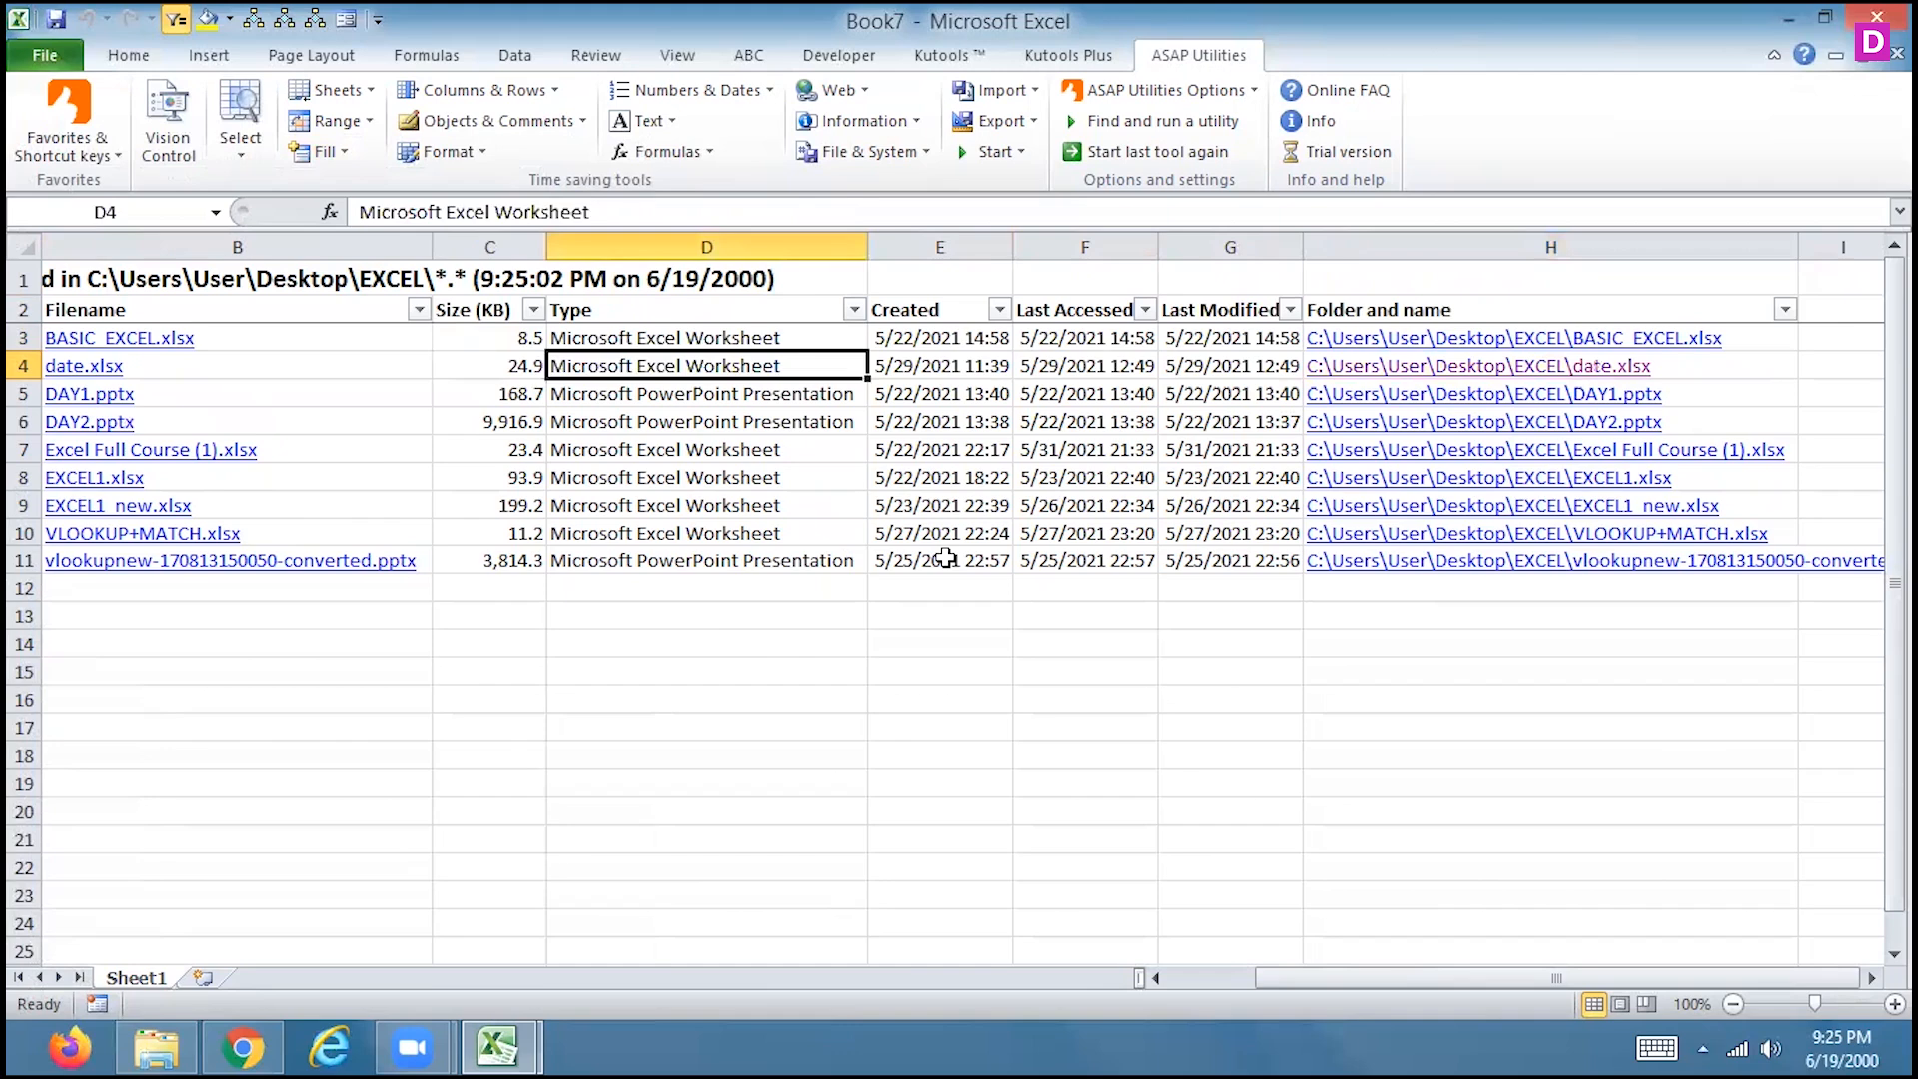
key("Right")
key("Right")
key("Right")
key("Right")
key("Right")
key("Right")
key("Right")
key("Right")
key("Right")
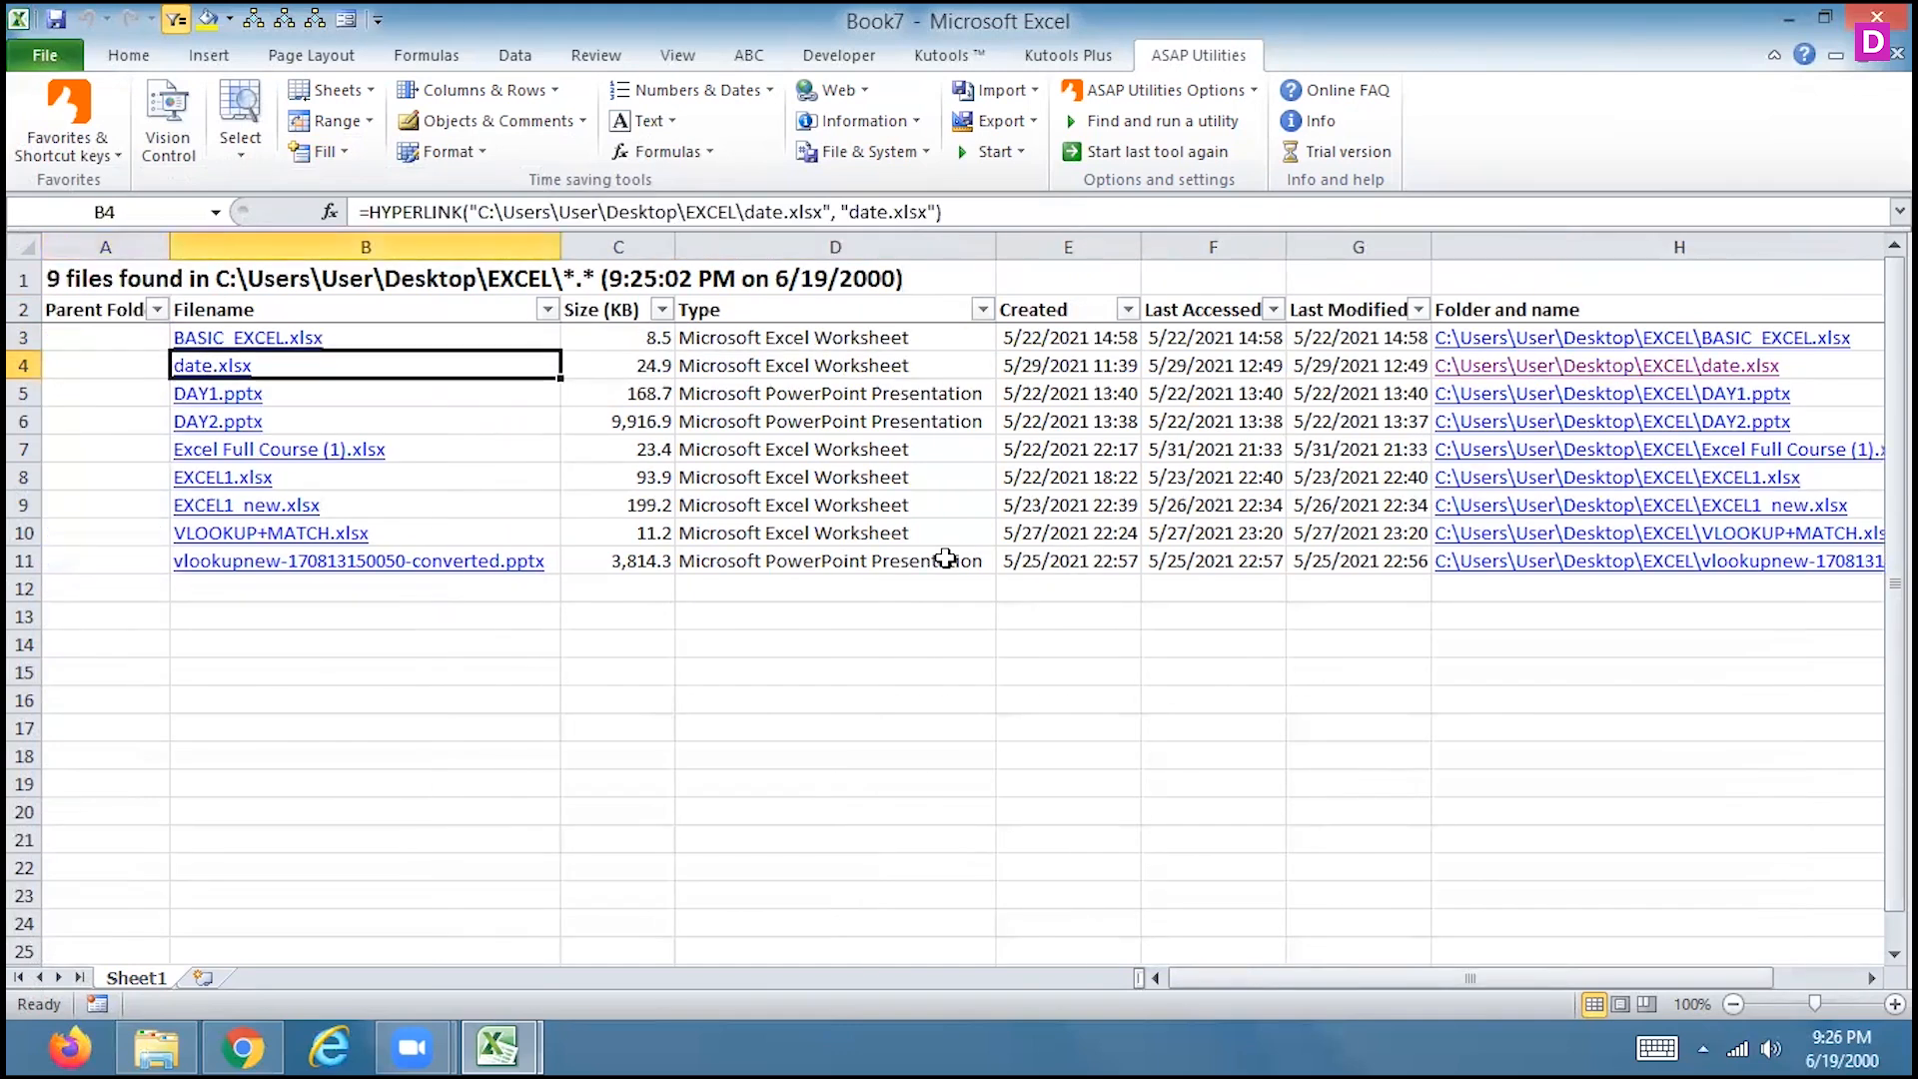
key("Left")
key("Left")
key("Left")
key("Left")
key("Left")
key("Left")
key("Left")
key("Left")
key("Left")
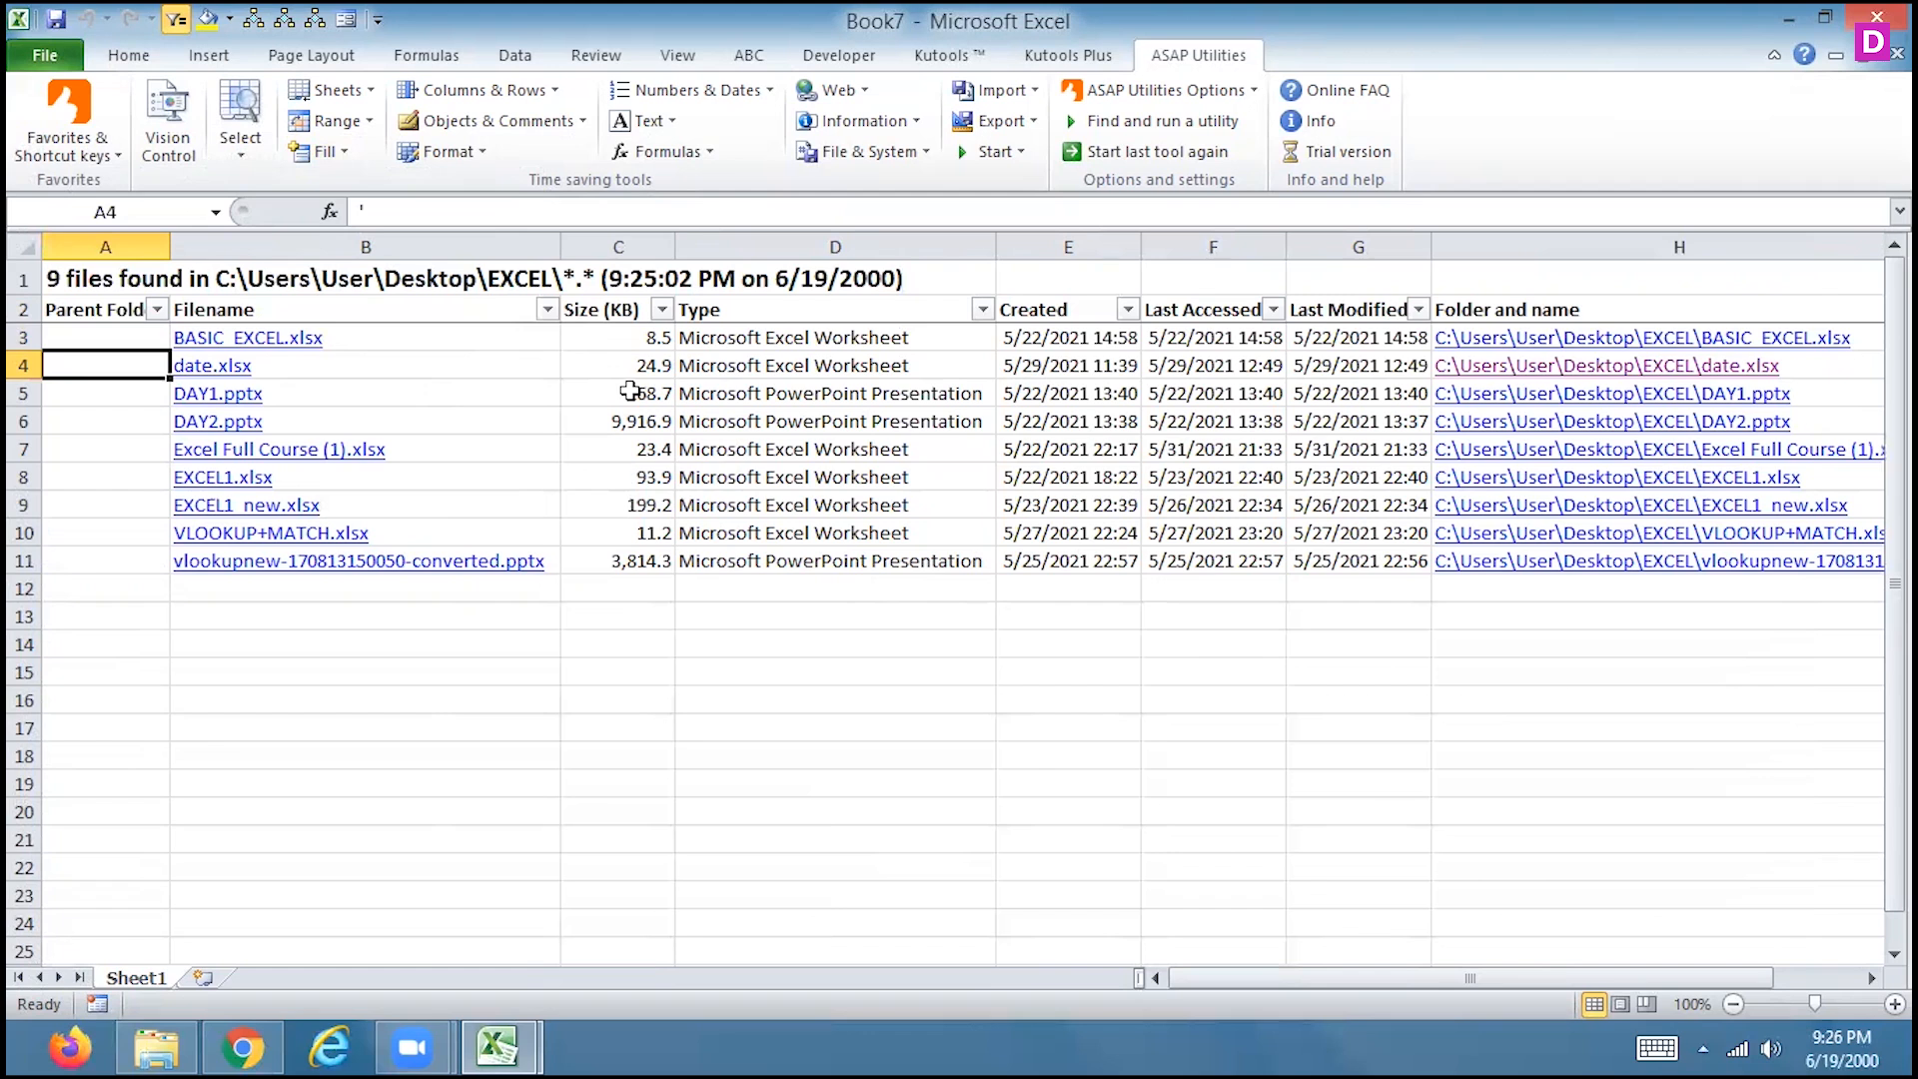
left_click(1897, 52)
left_click(964, 556)
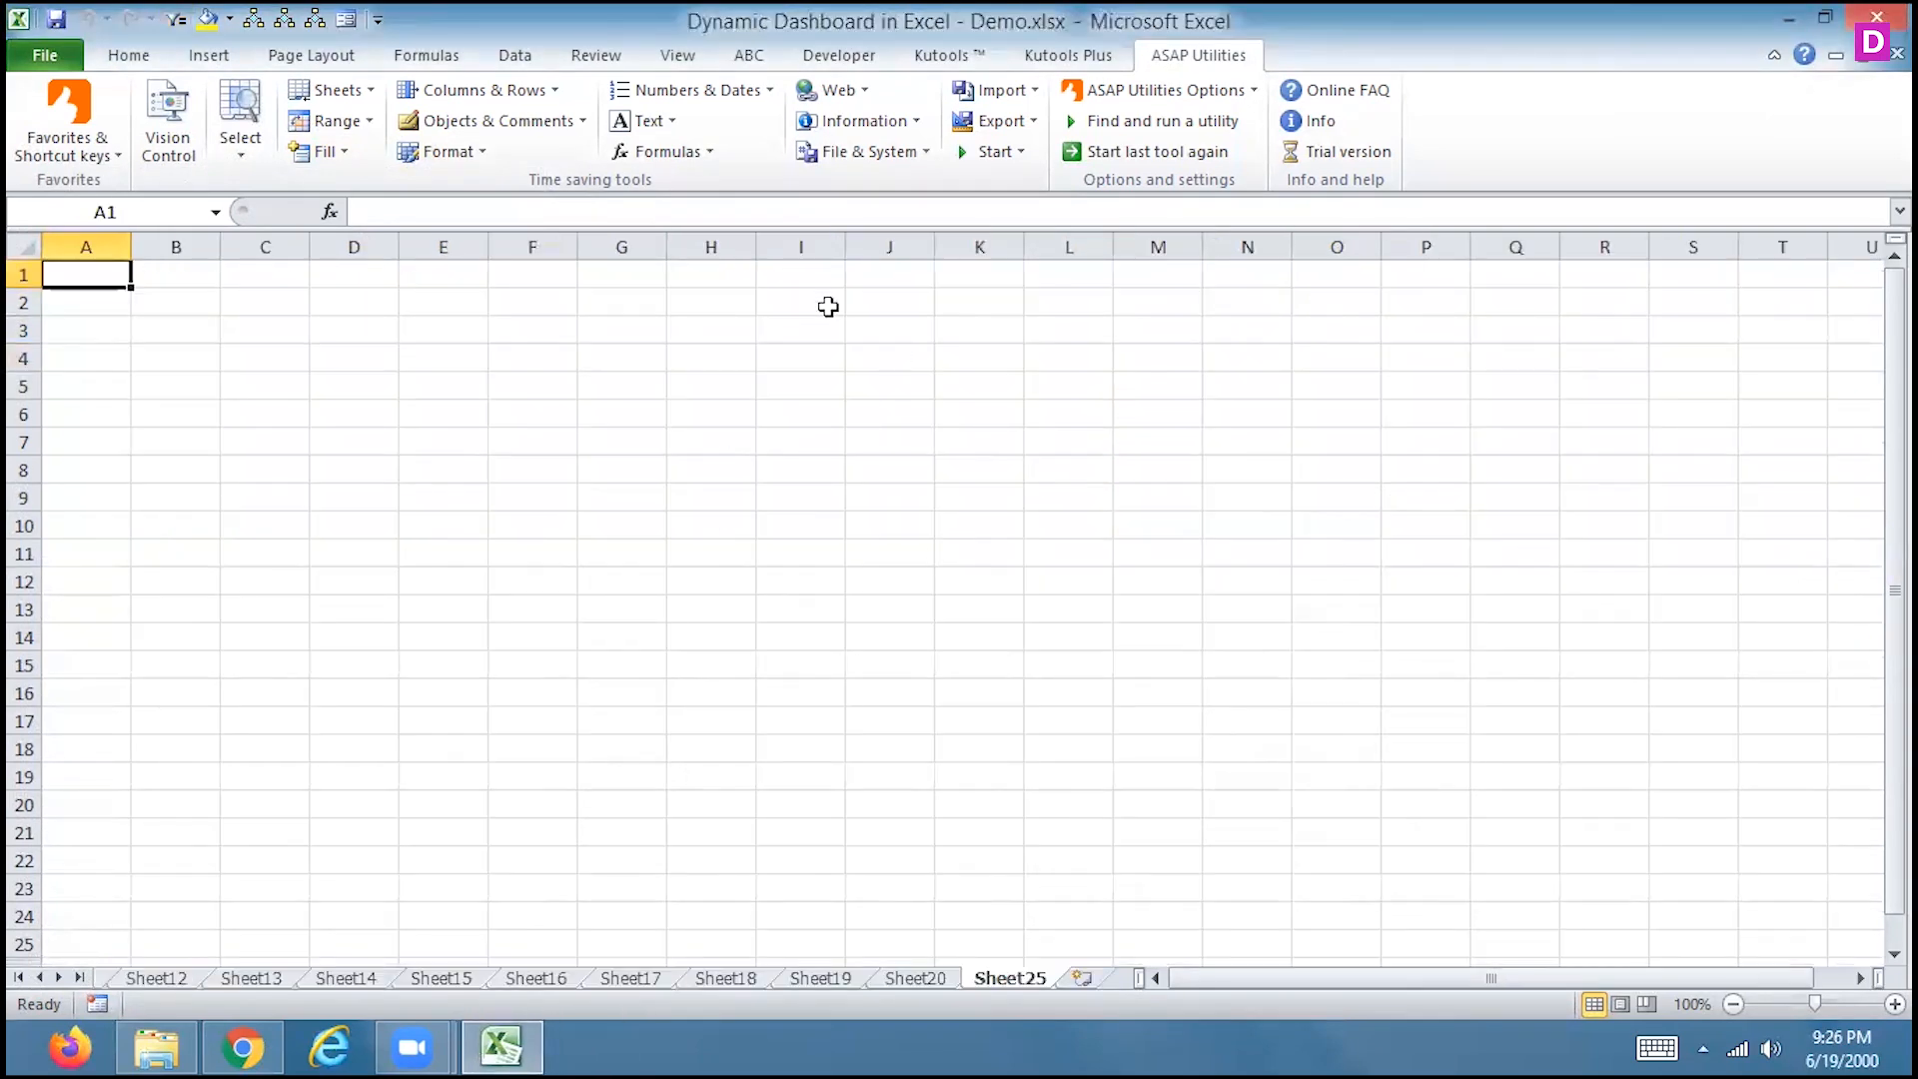
left_click(316, 153)
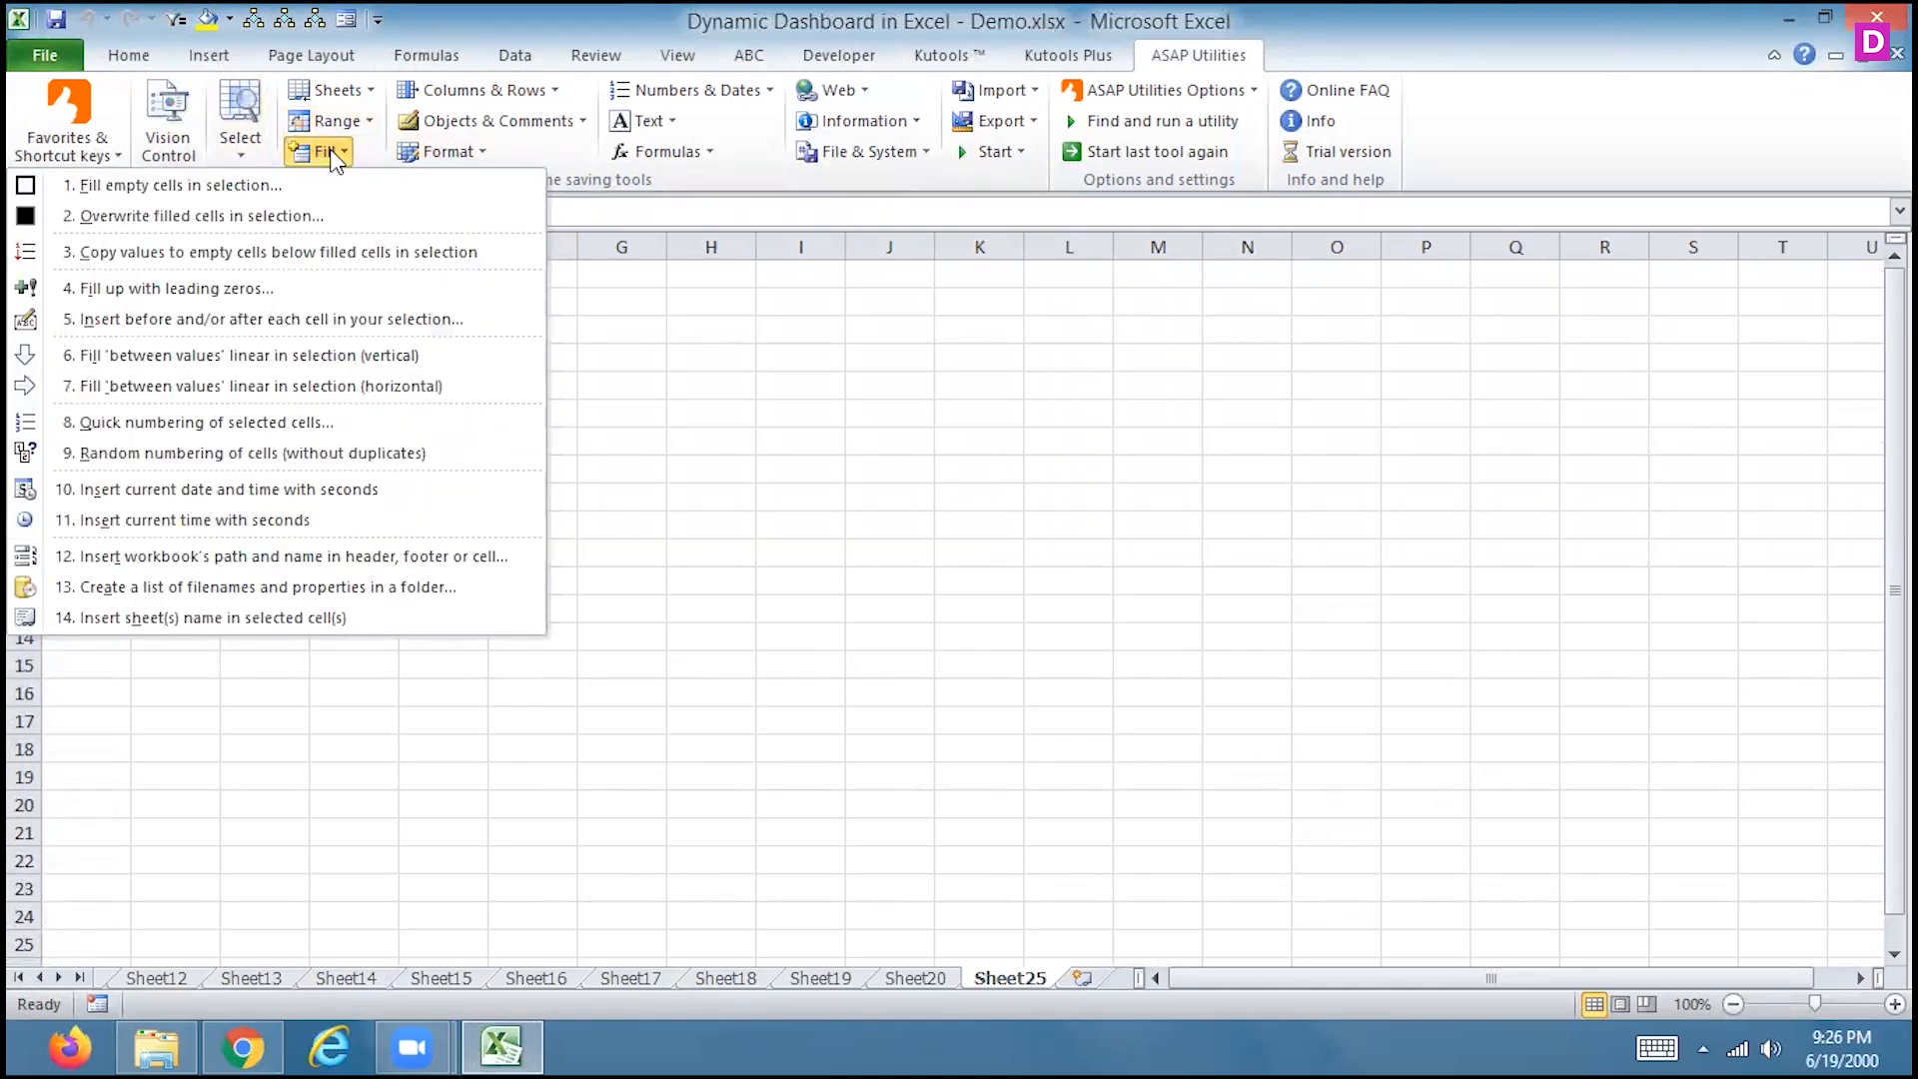
left_click(512, 90)
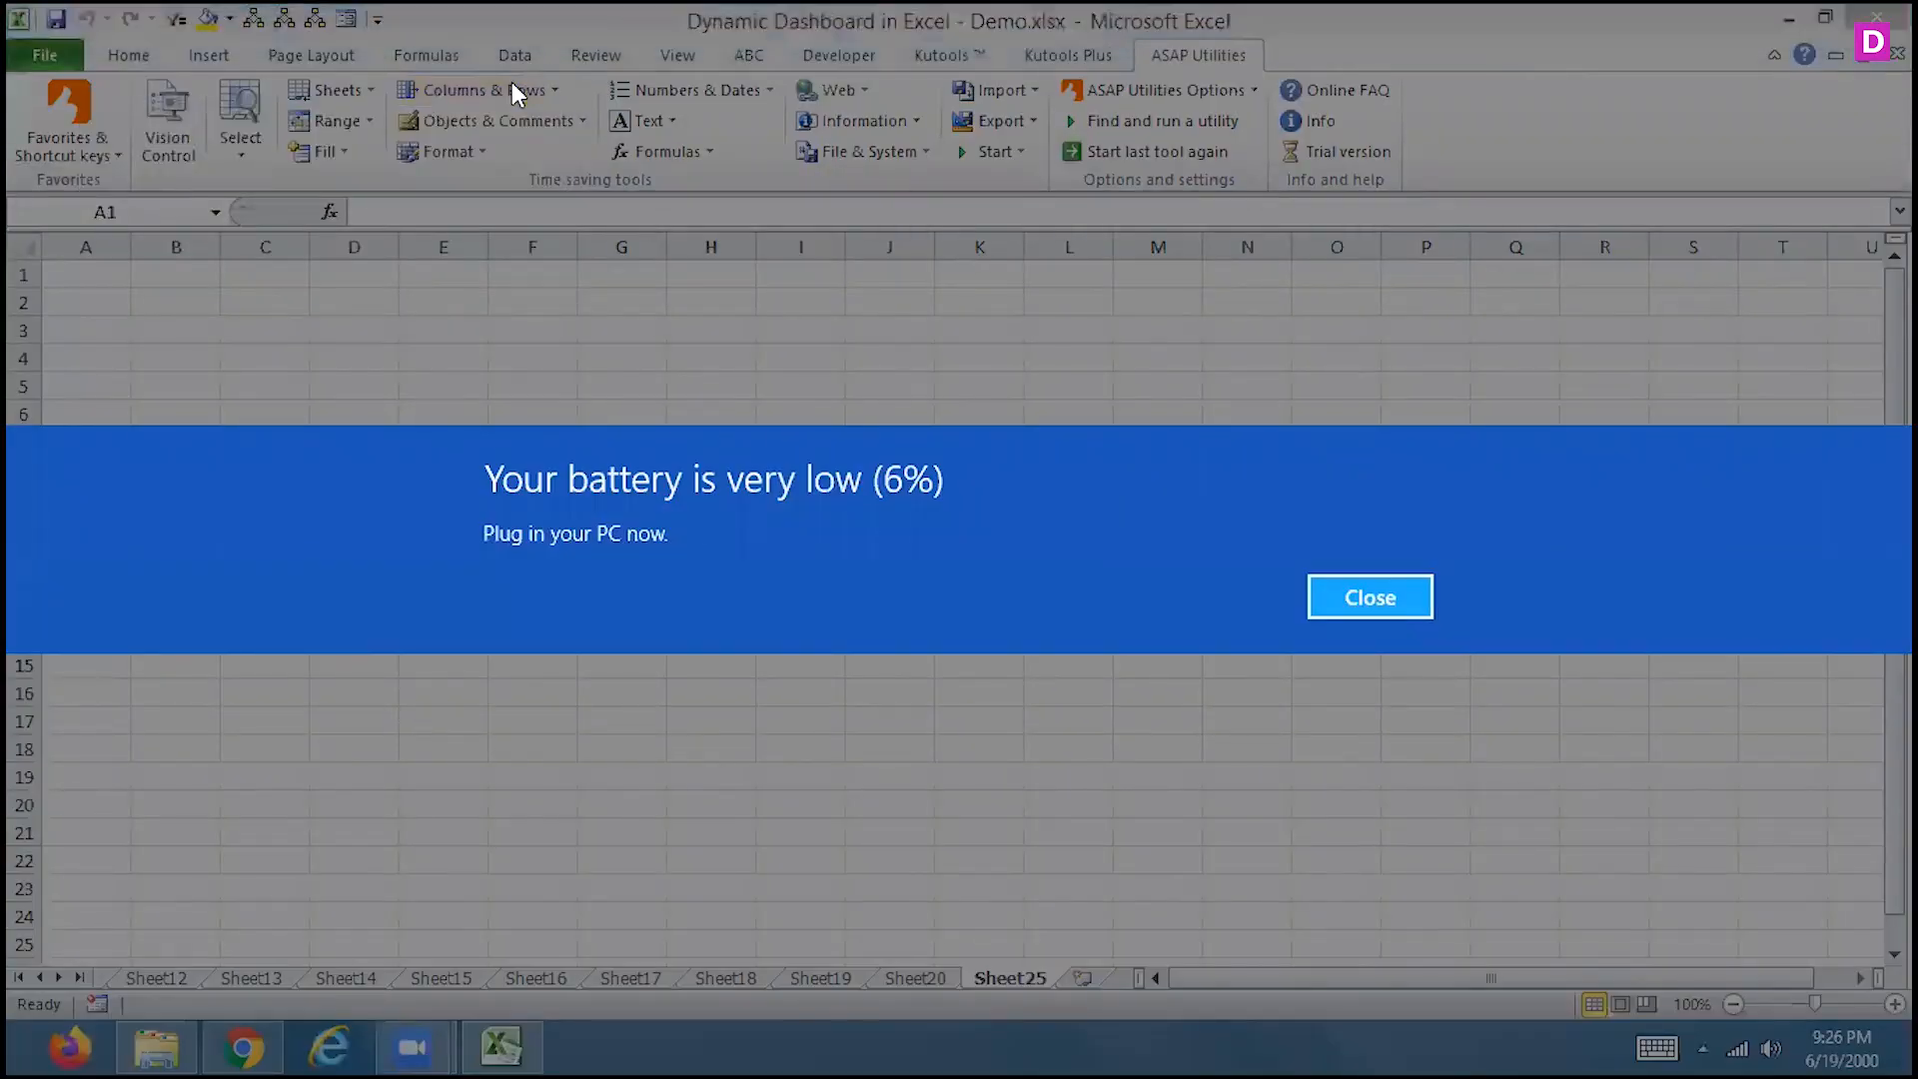
left_click(1354, 598)
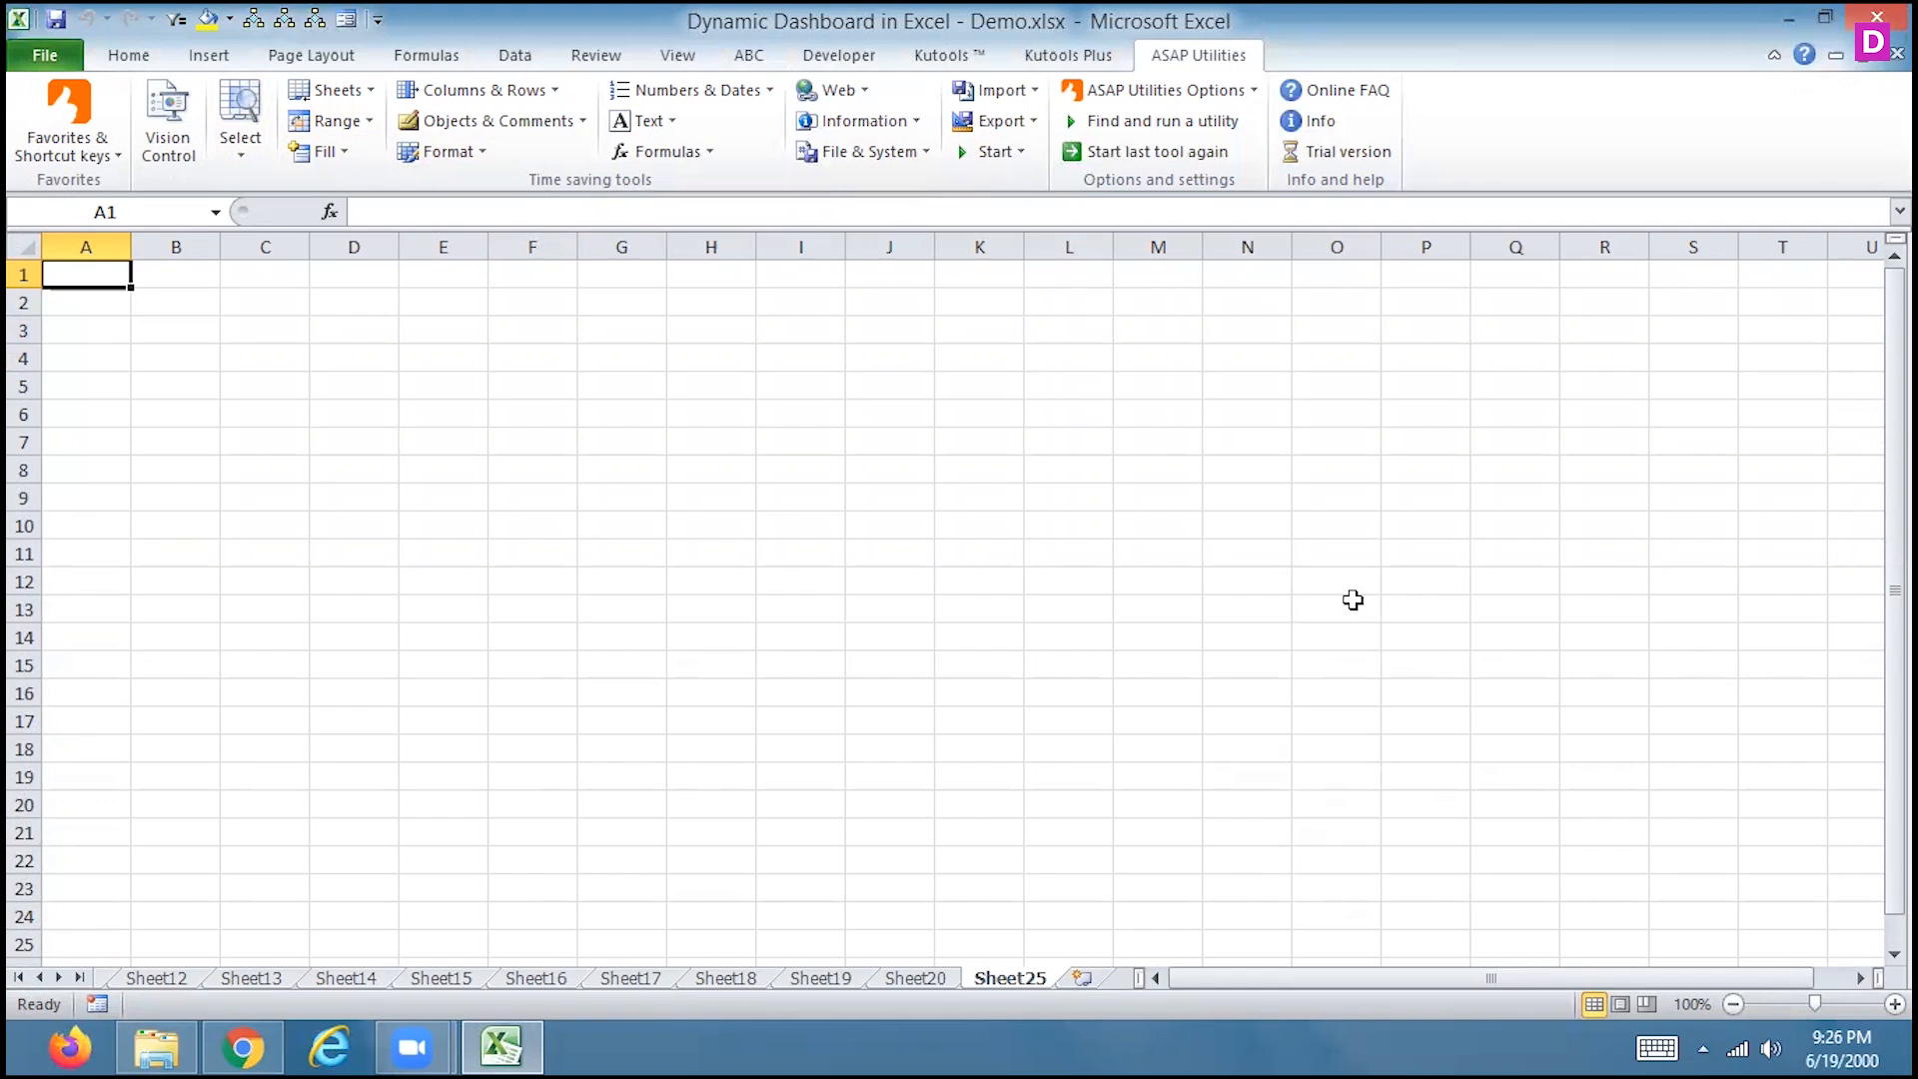
left_click(508, 90)
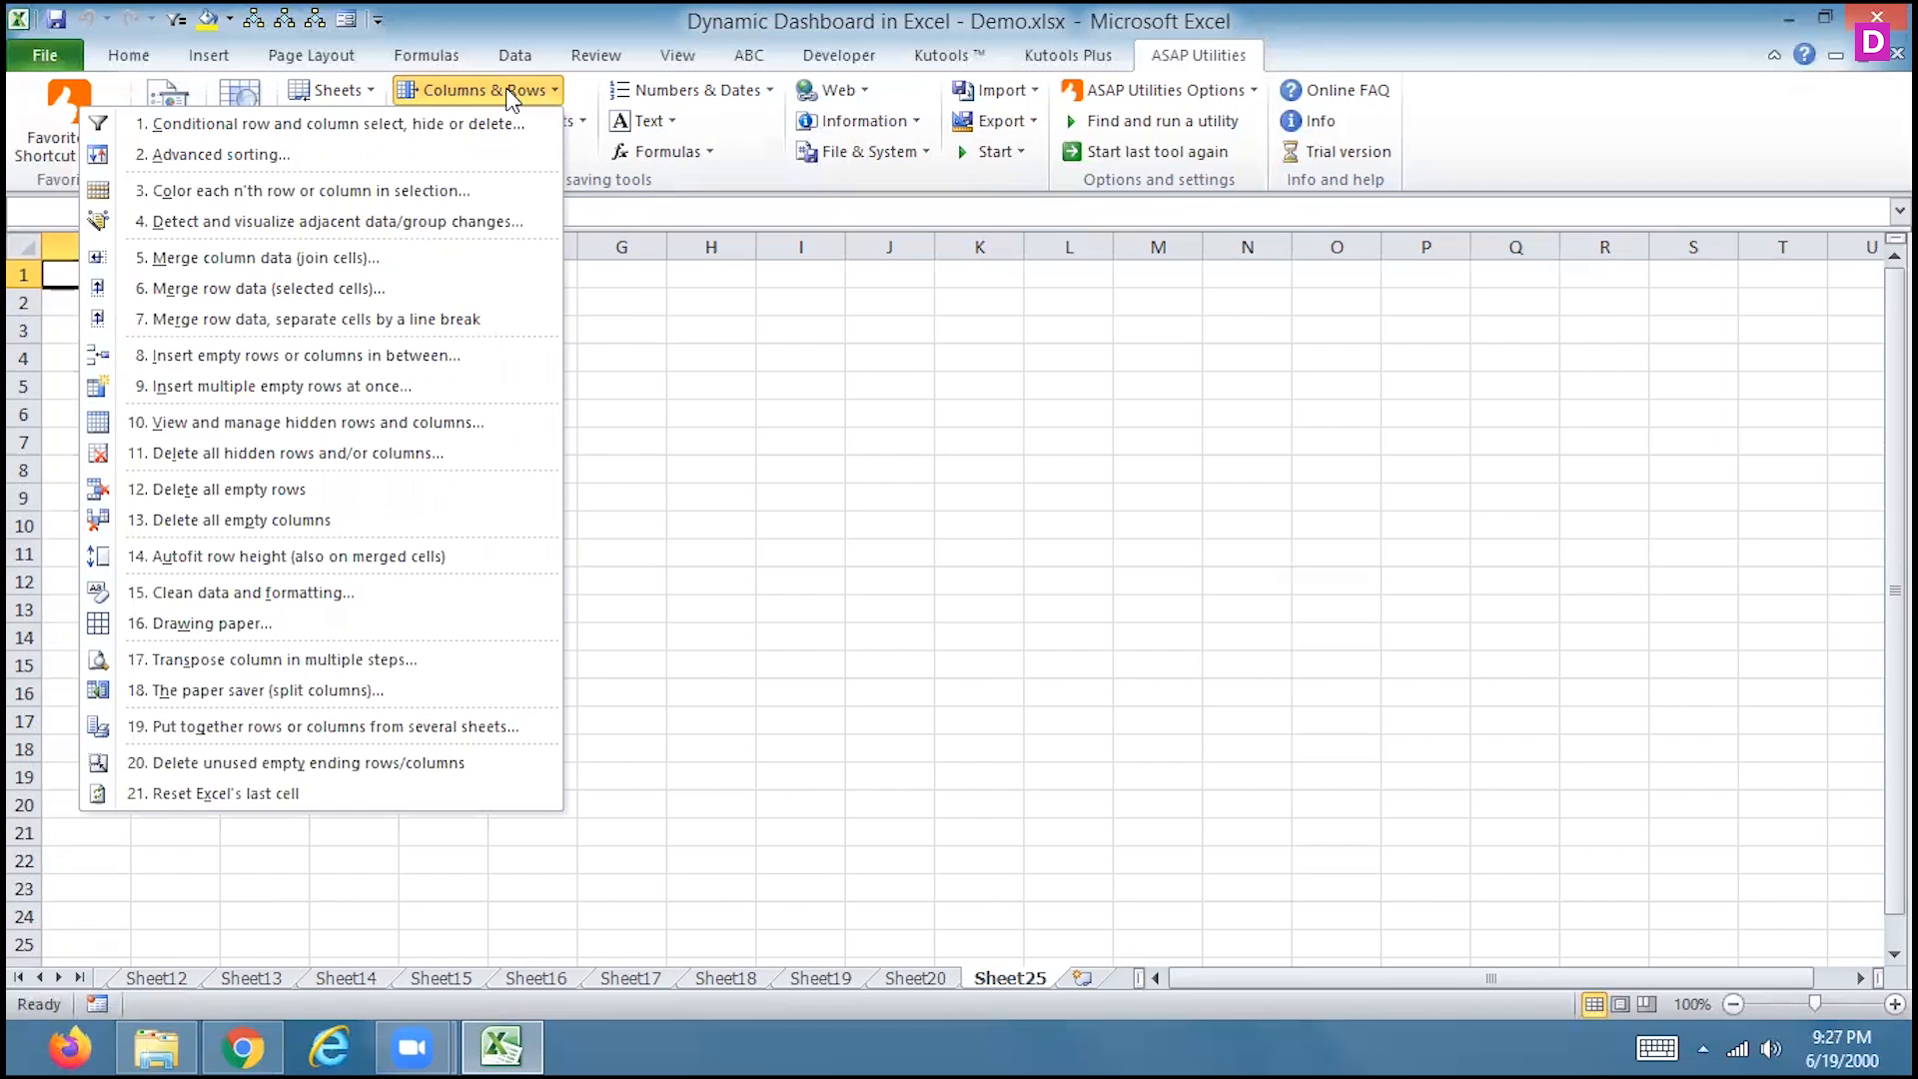
left_click(653, 352)
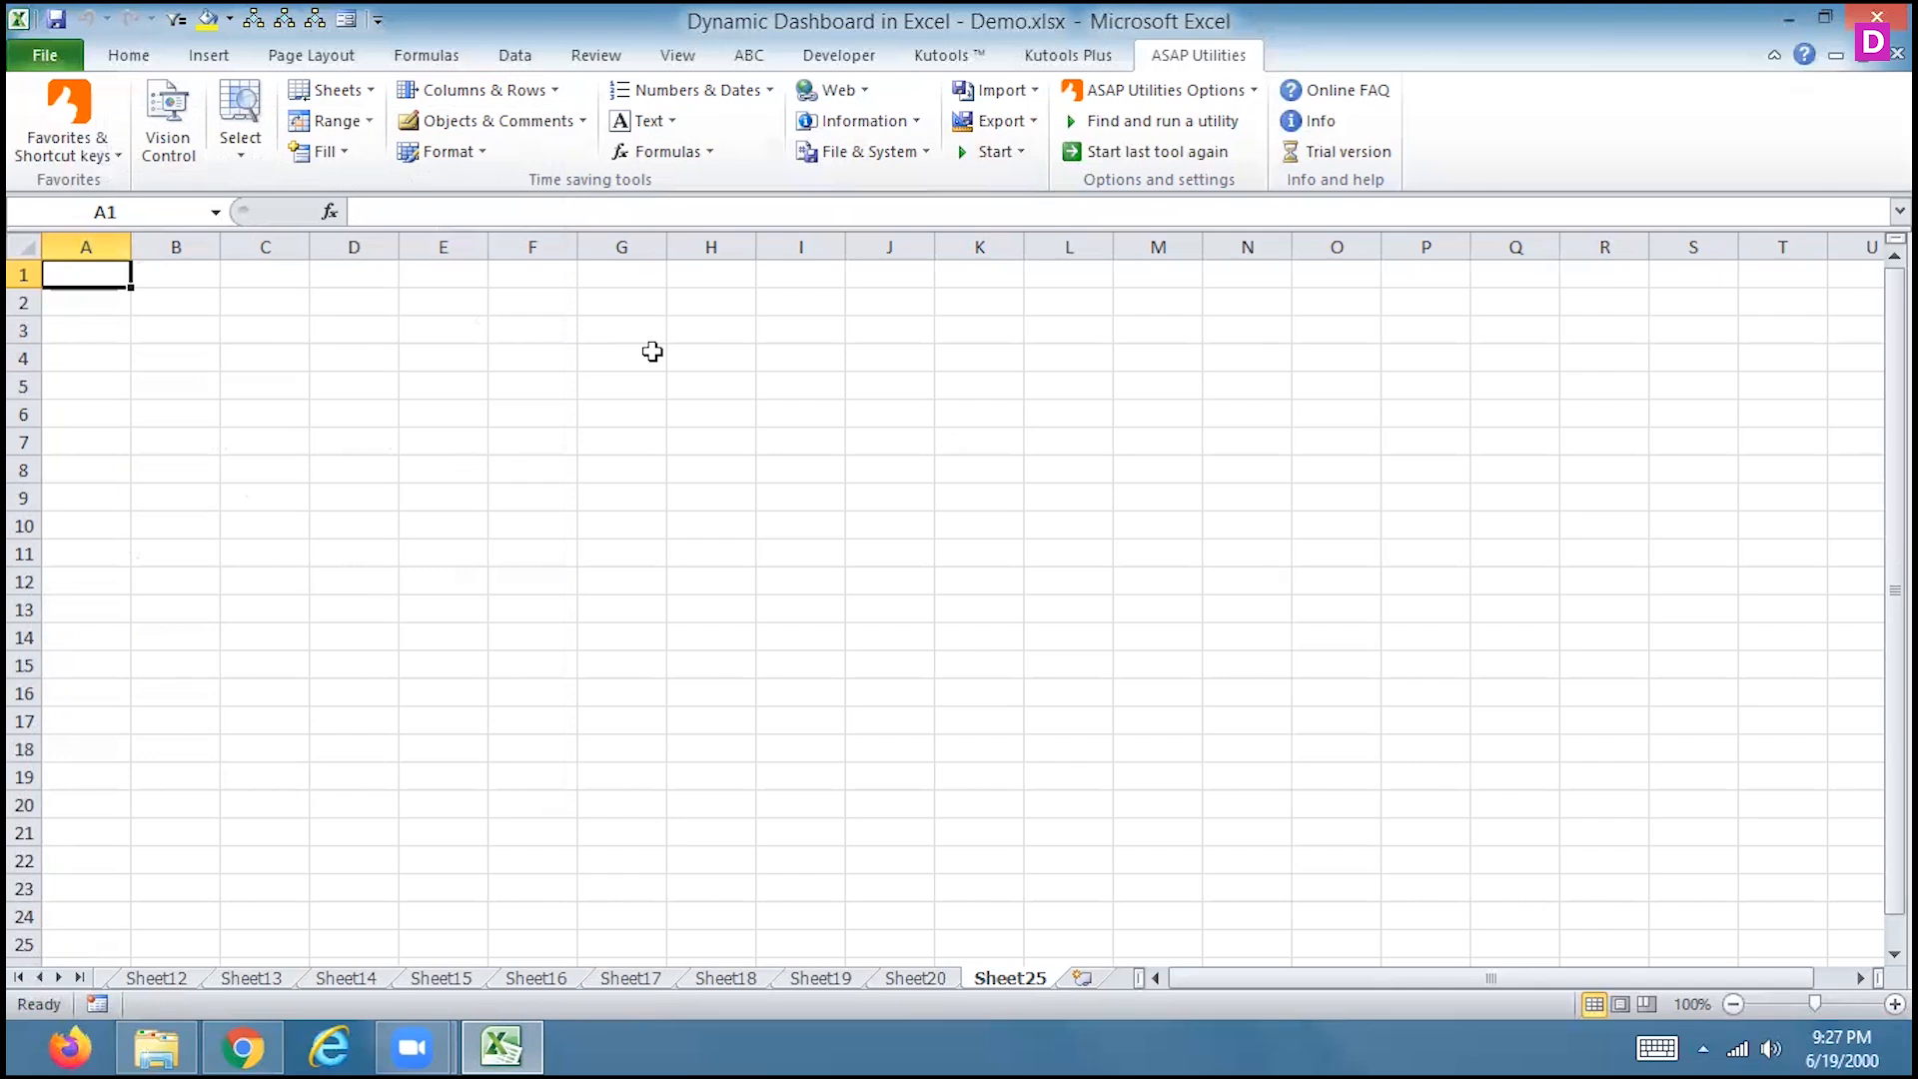
Enter 1200000 in cell A1
type("1200000")
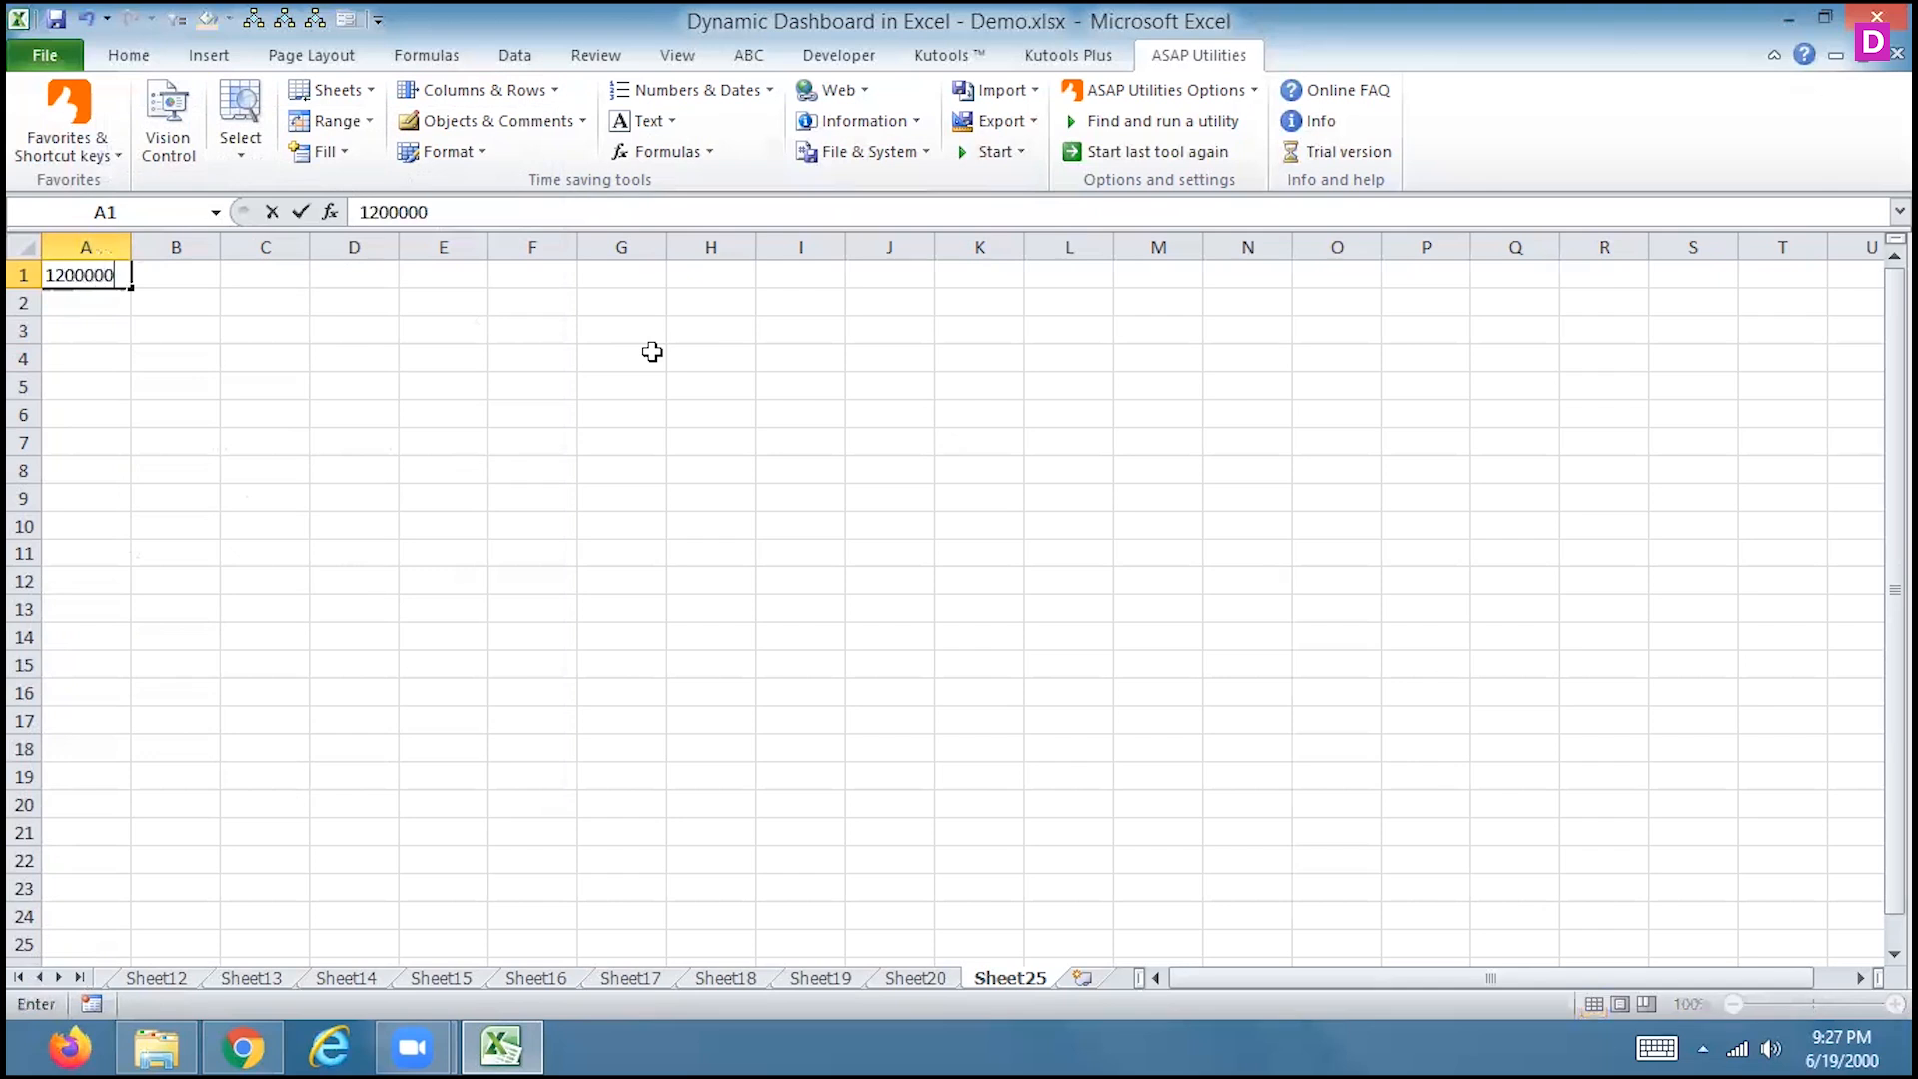
key("Return")
key("Up")
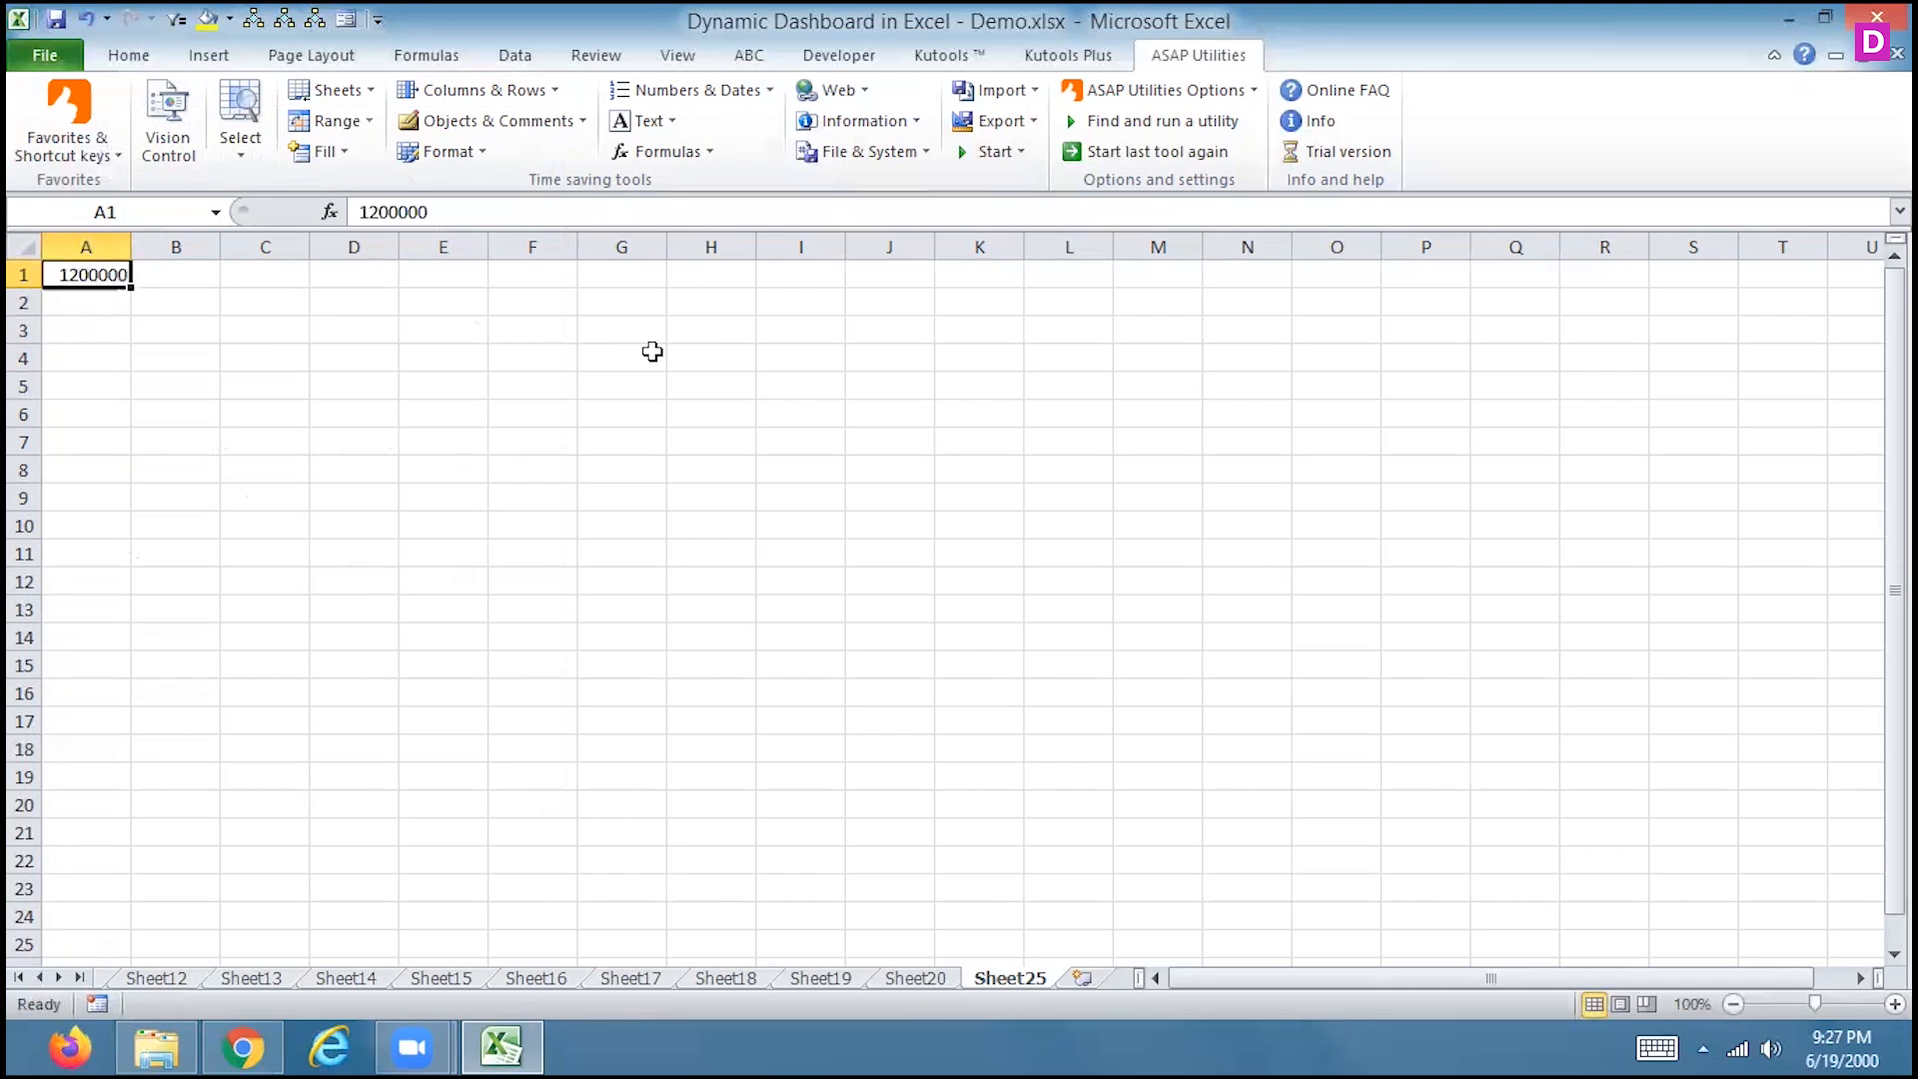
Spell out A1 as One Million Two Hundred Thousand, autofit column A, then undo both changes
left_click(645, 120)
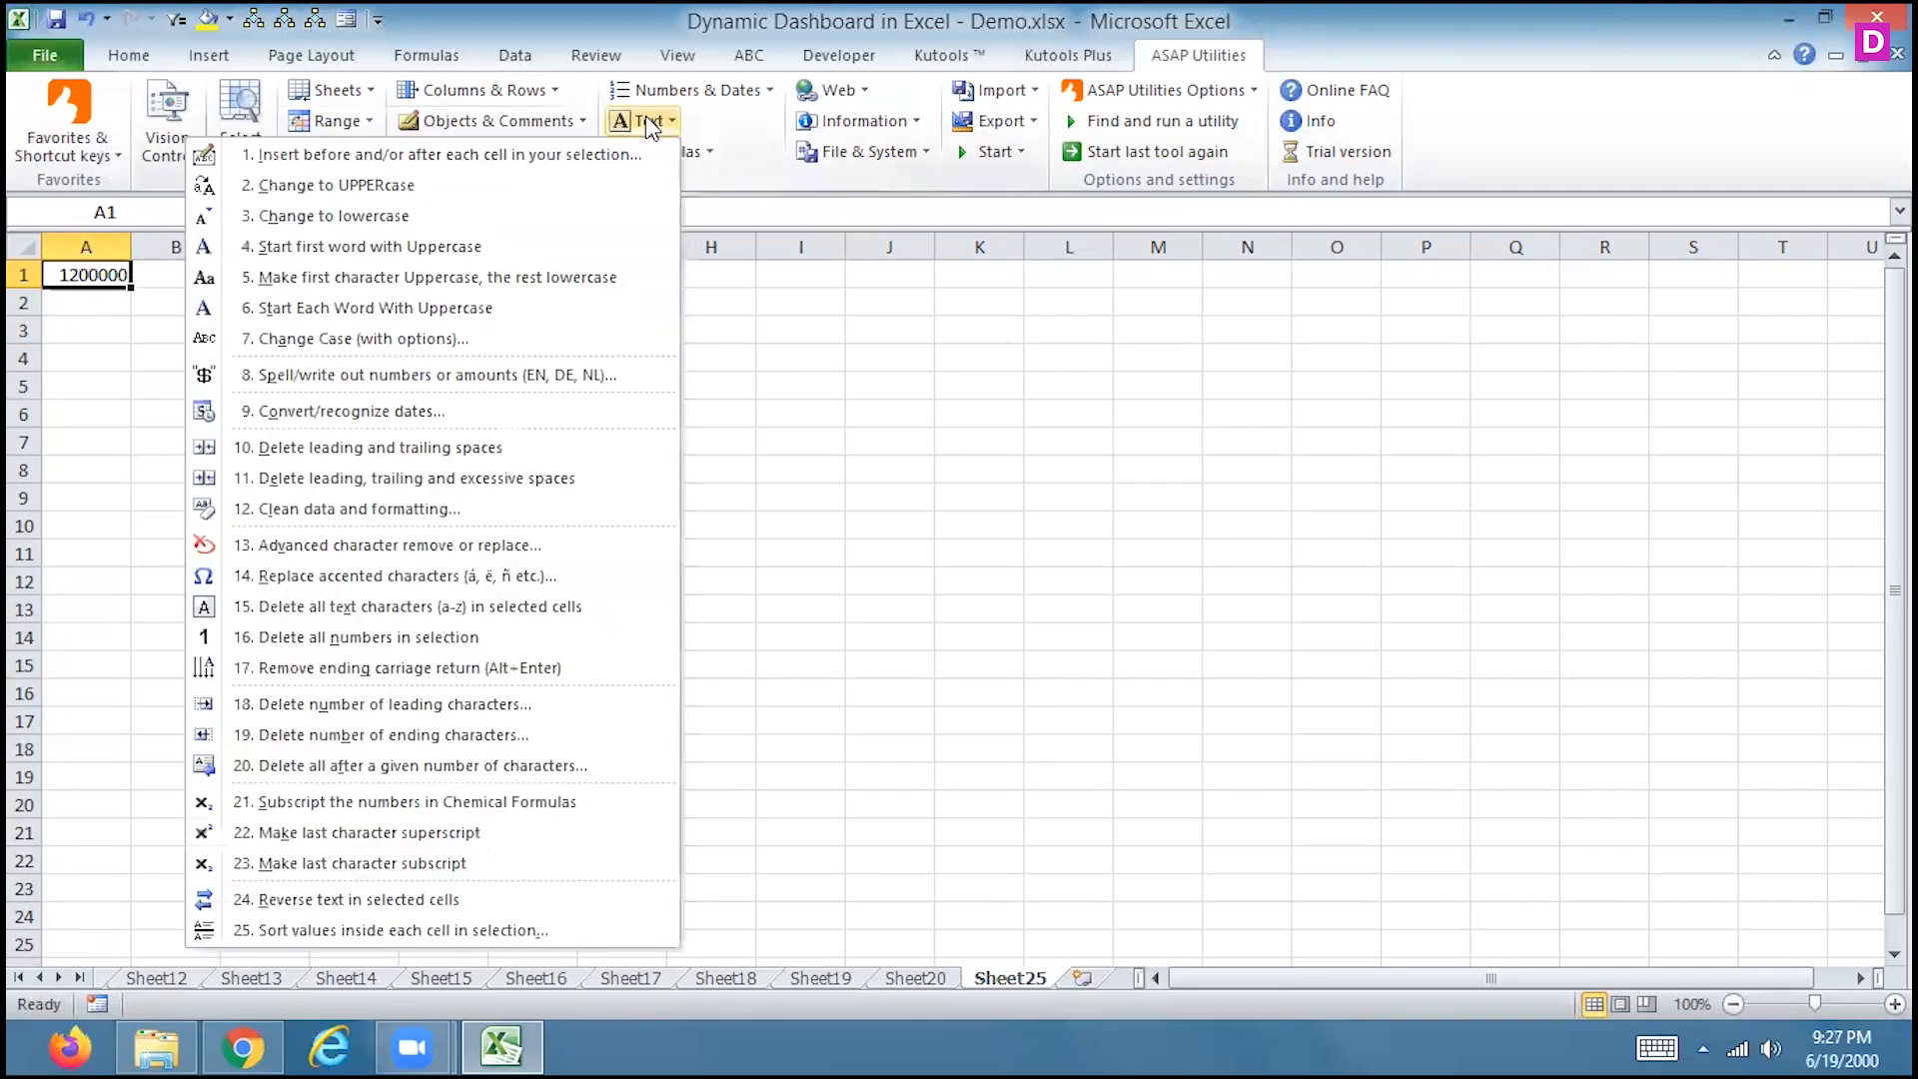
left_click(486, 378)
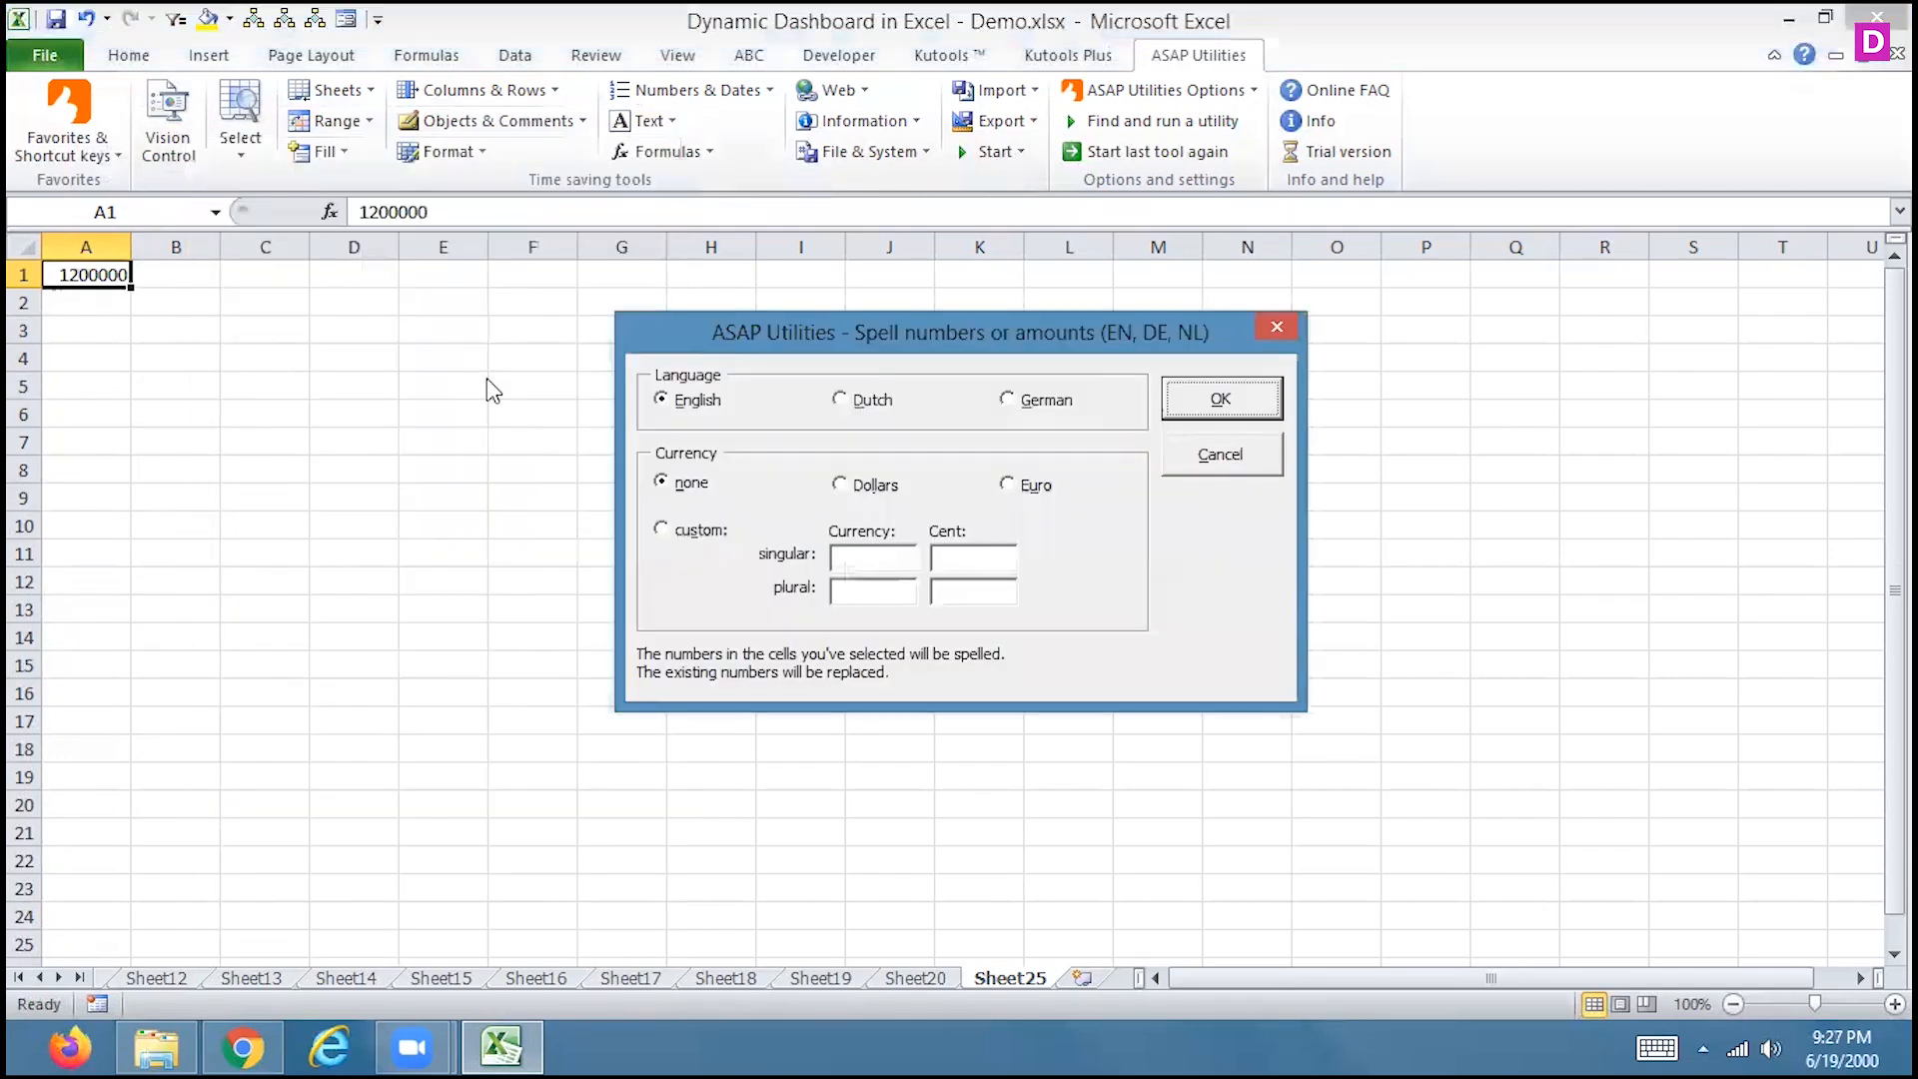
left_click(1214, 401)
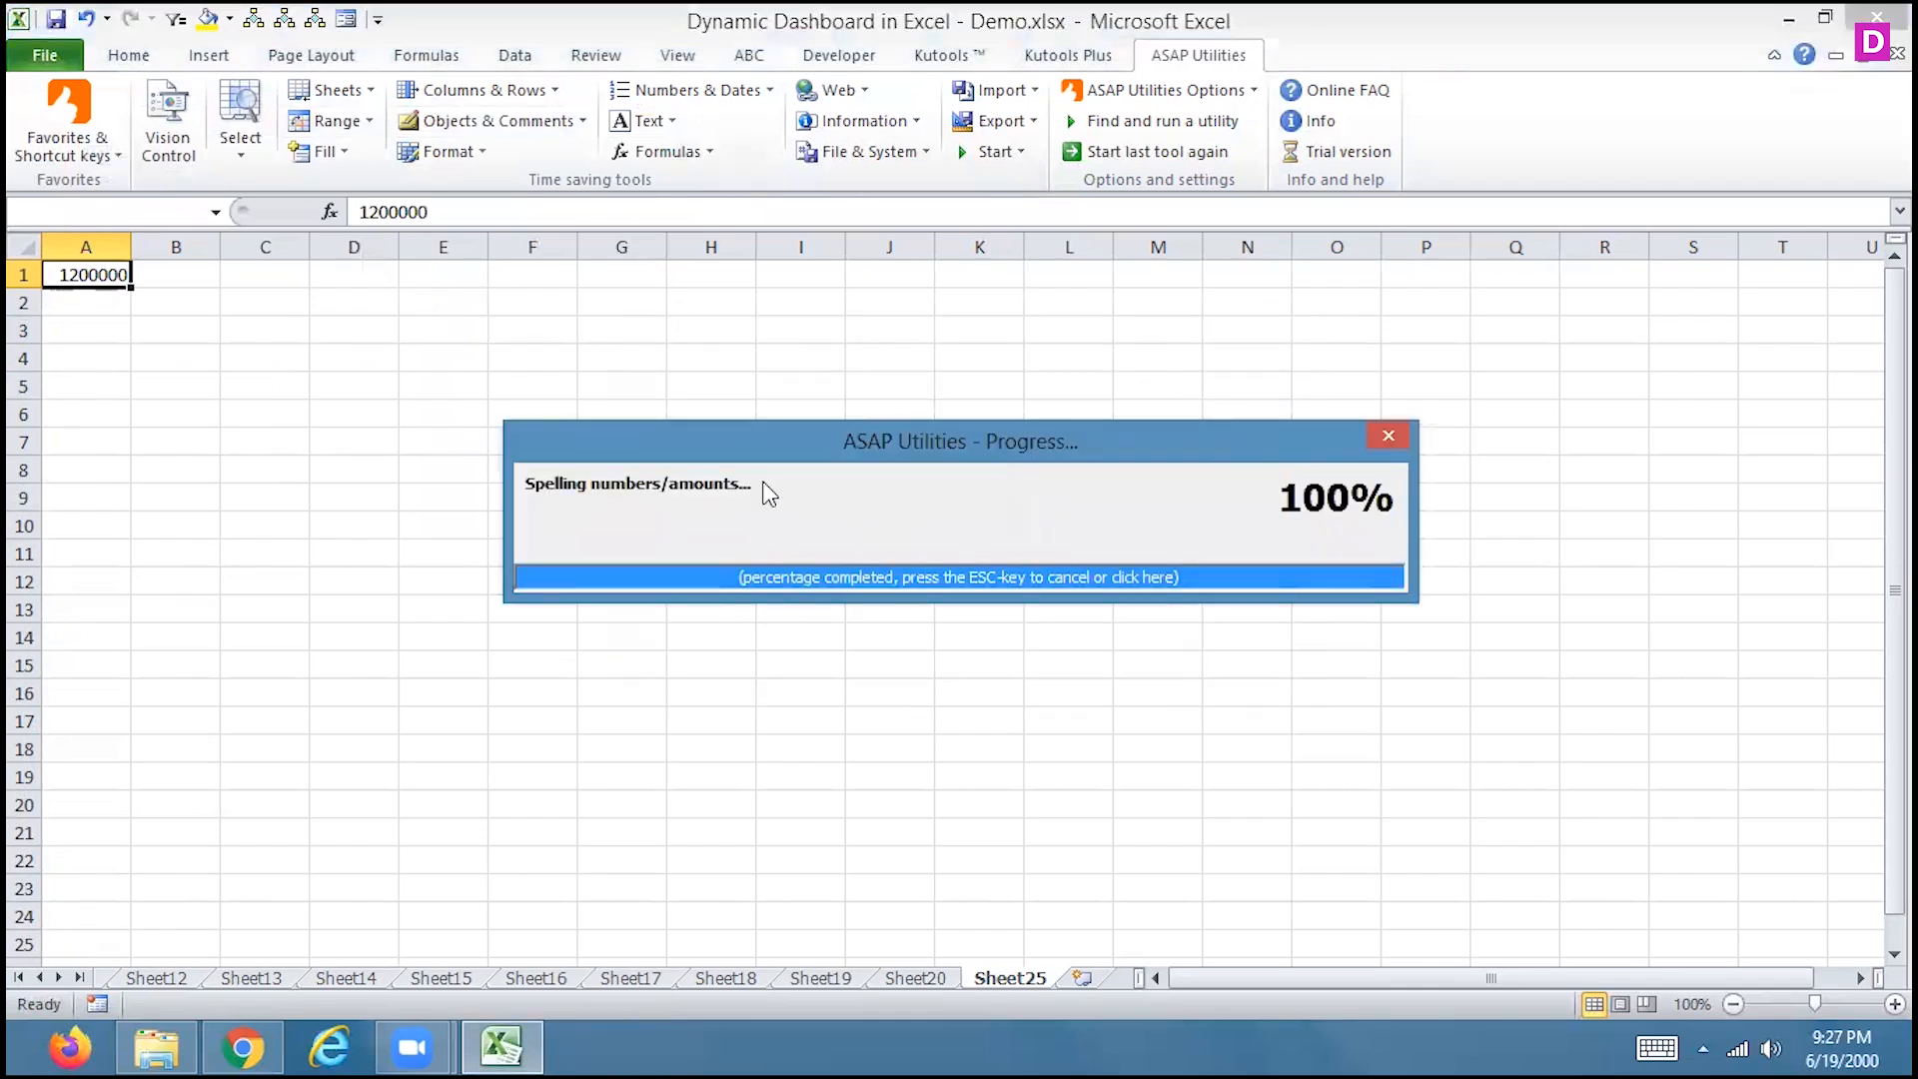
left_click_drag(136, 242, 136, 242)
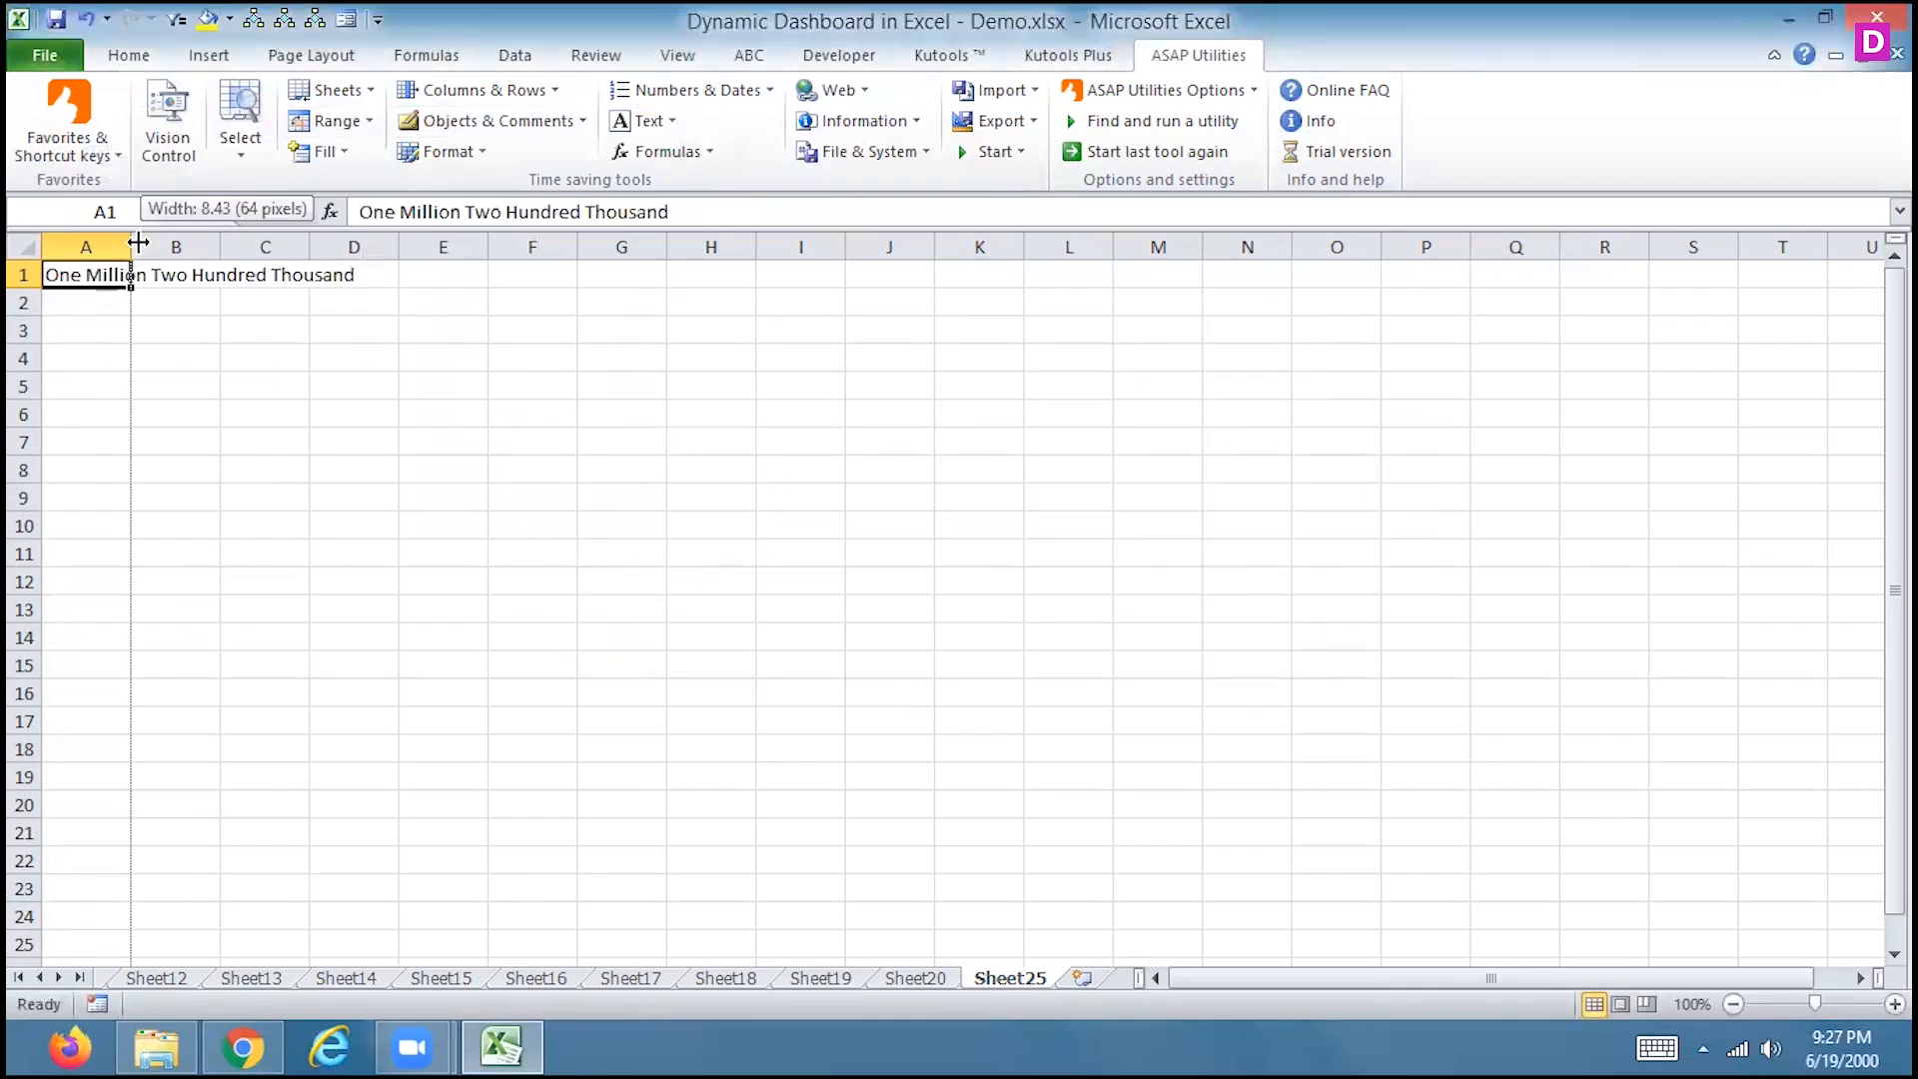
double_click(137, 241)
left_click(139, 236)
key("ctrl+z")
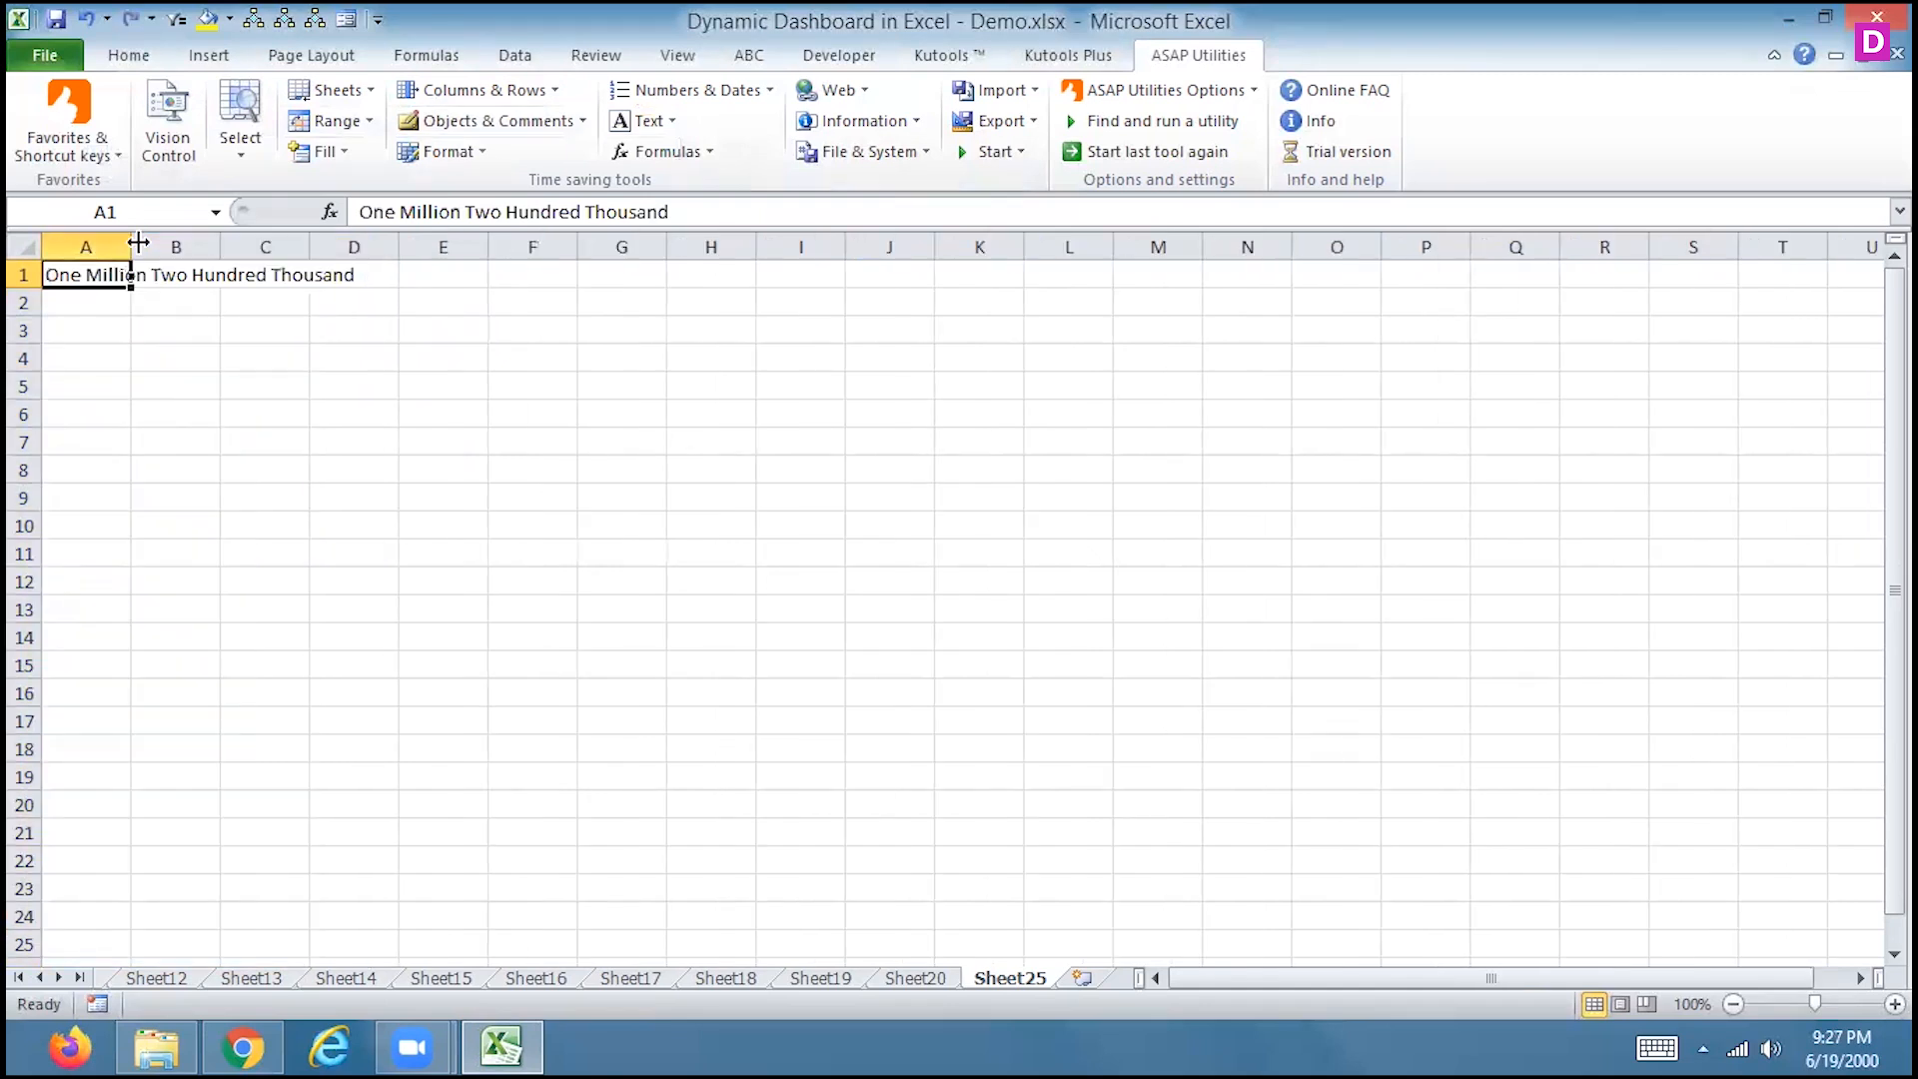
key("ctrl+z")
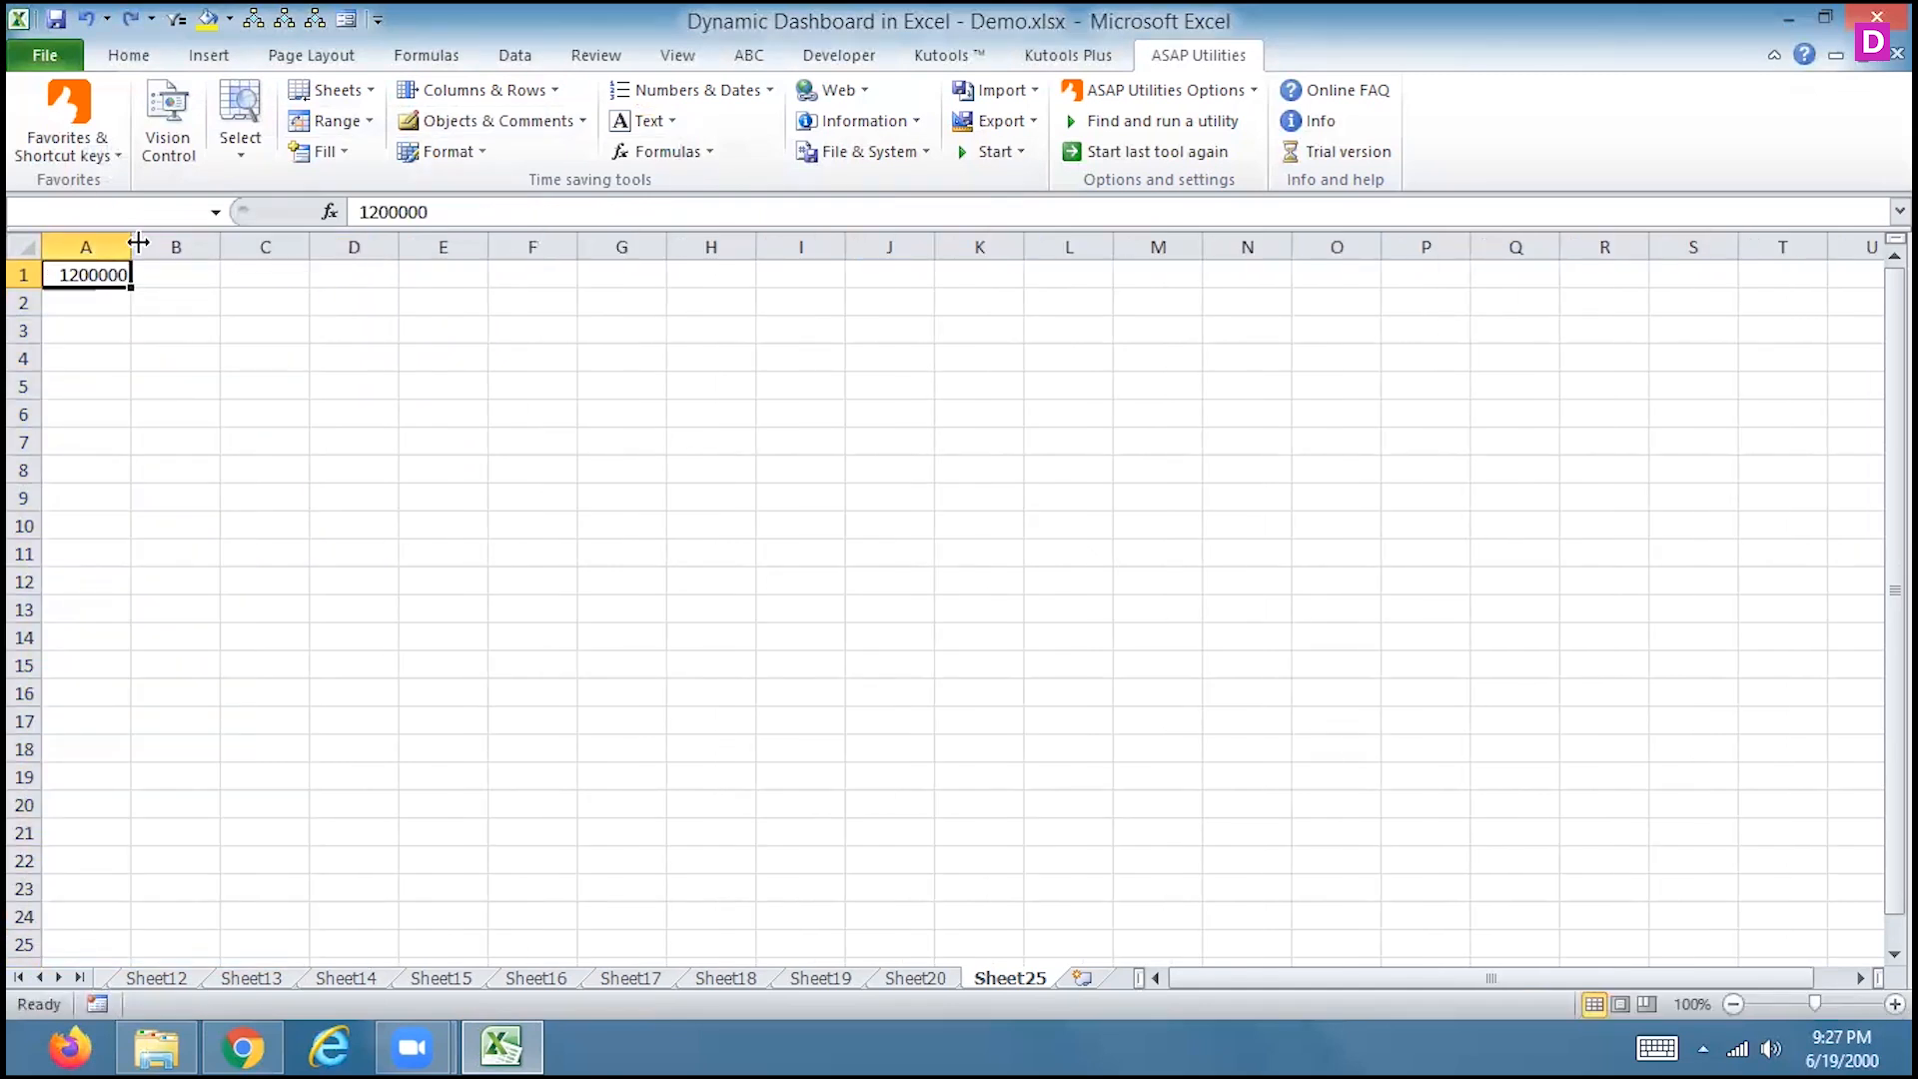
Enter 12000, 15000, 180000 and 19000 in A1 through A4
key("Delete")
type("12000")
key("Return")
type("15000")
key("Return")
type("180000")
key("Return")
type("19000")
key("Return")
key("Up")
key("Up")
key("Up")
key("Up")
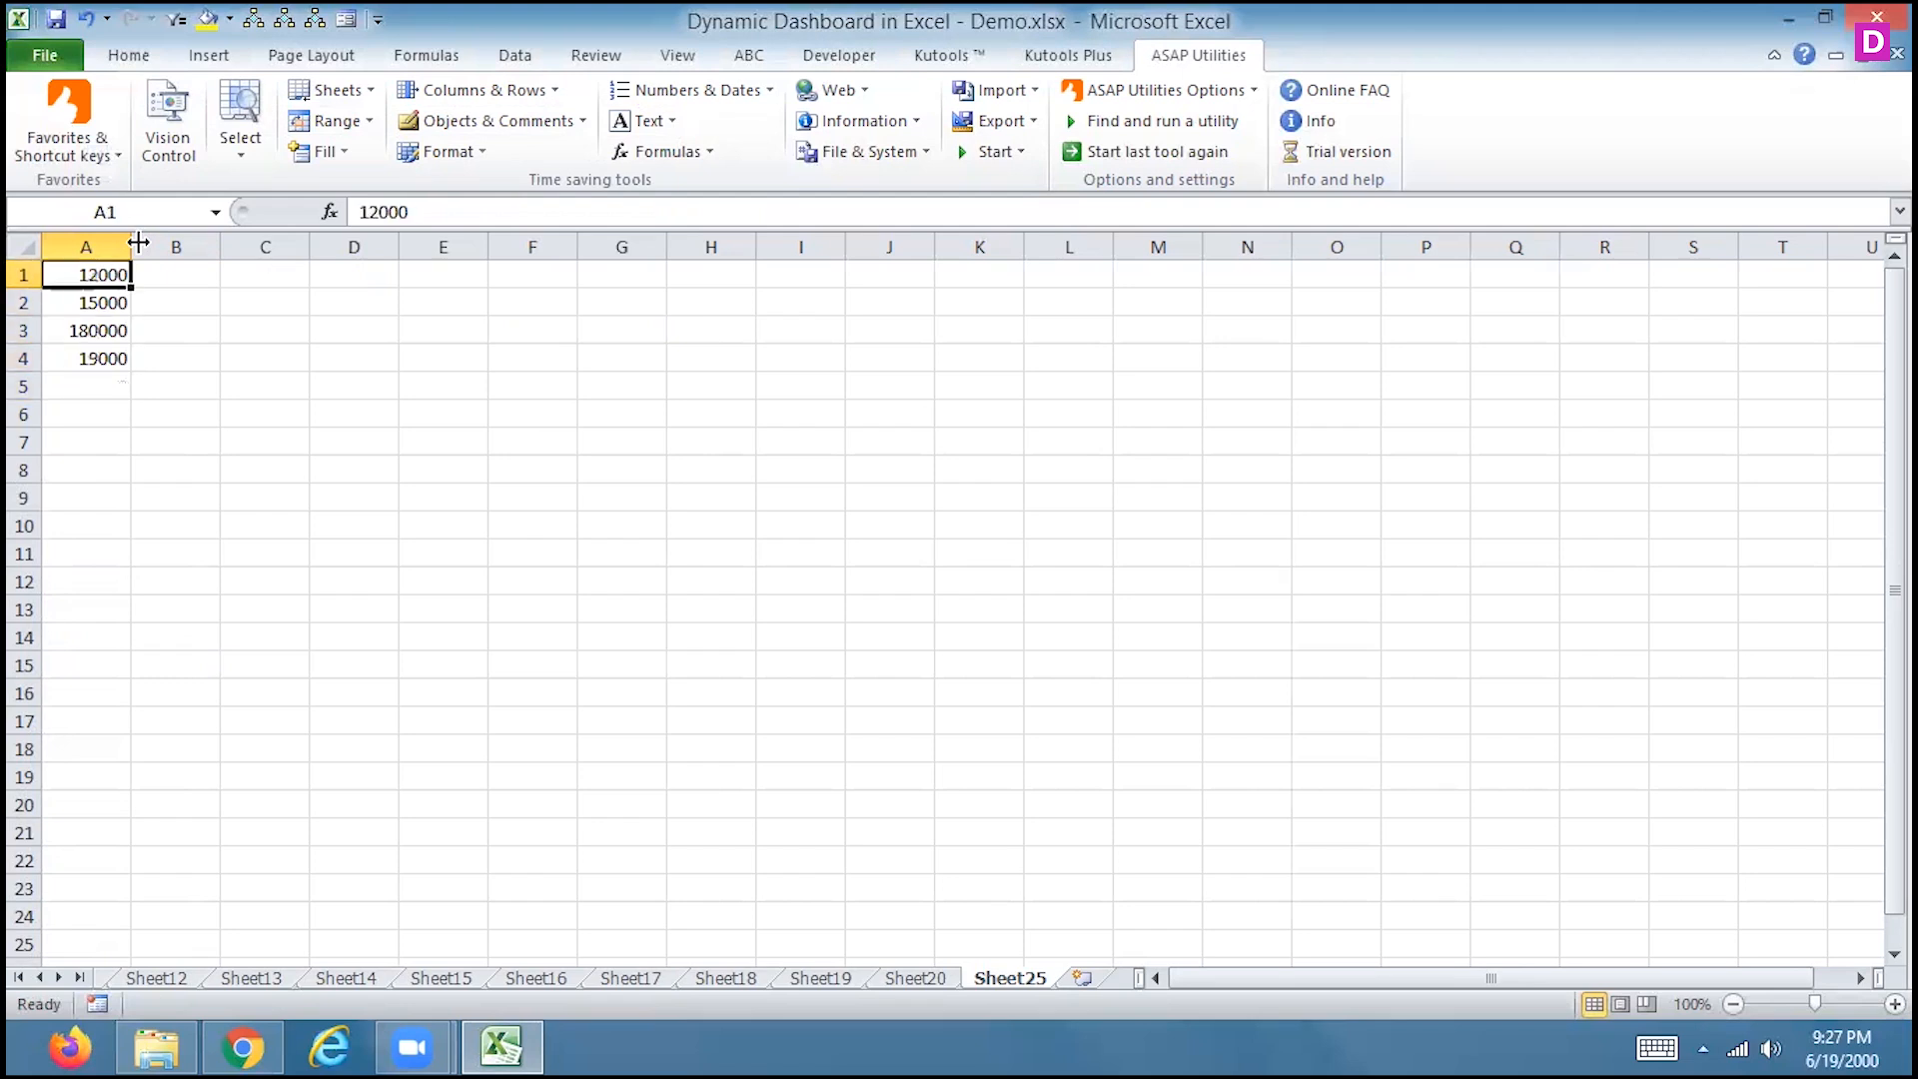
Spell out the numbers in A1:A4 as words using the custom currency name RUPEES
left_click_drag(88, 274, 88, 387)
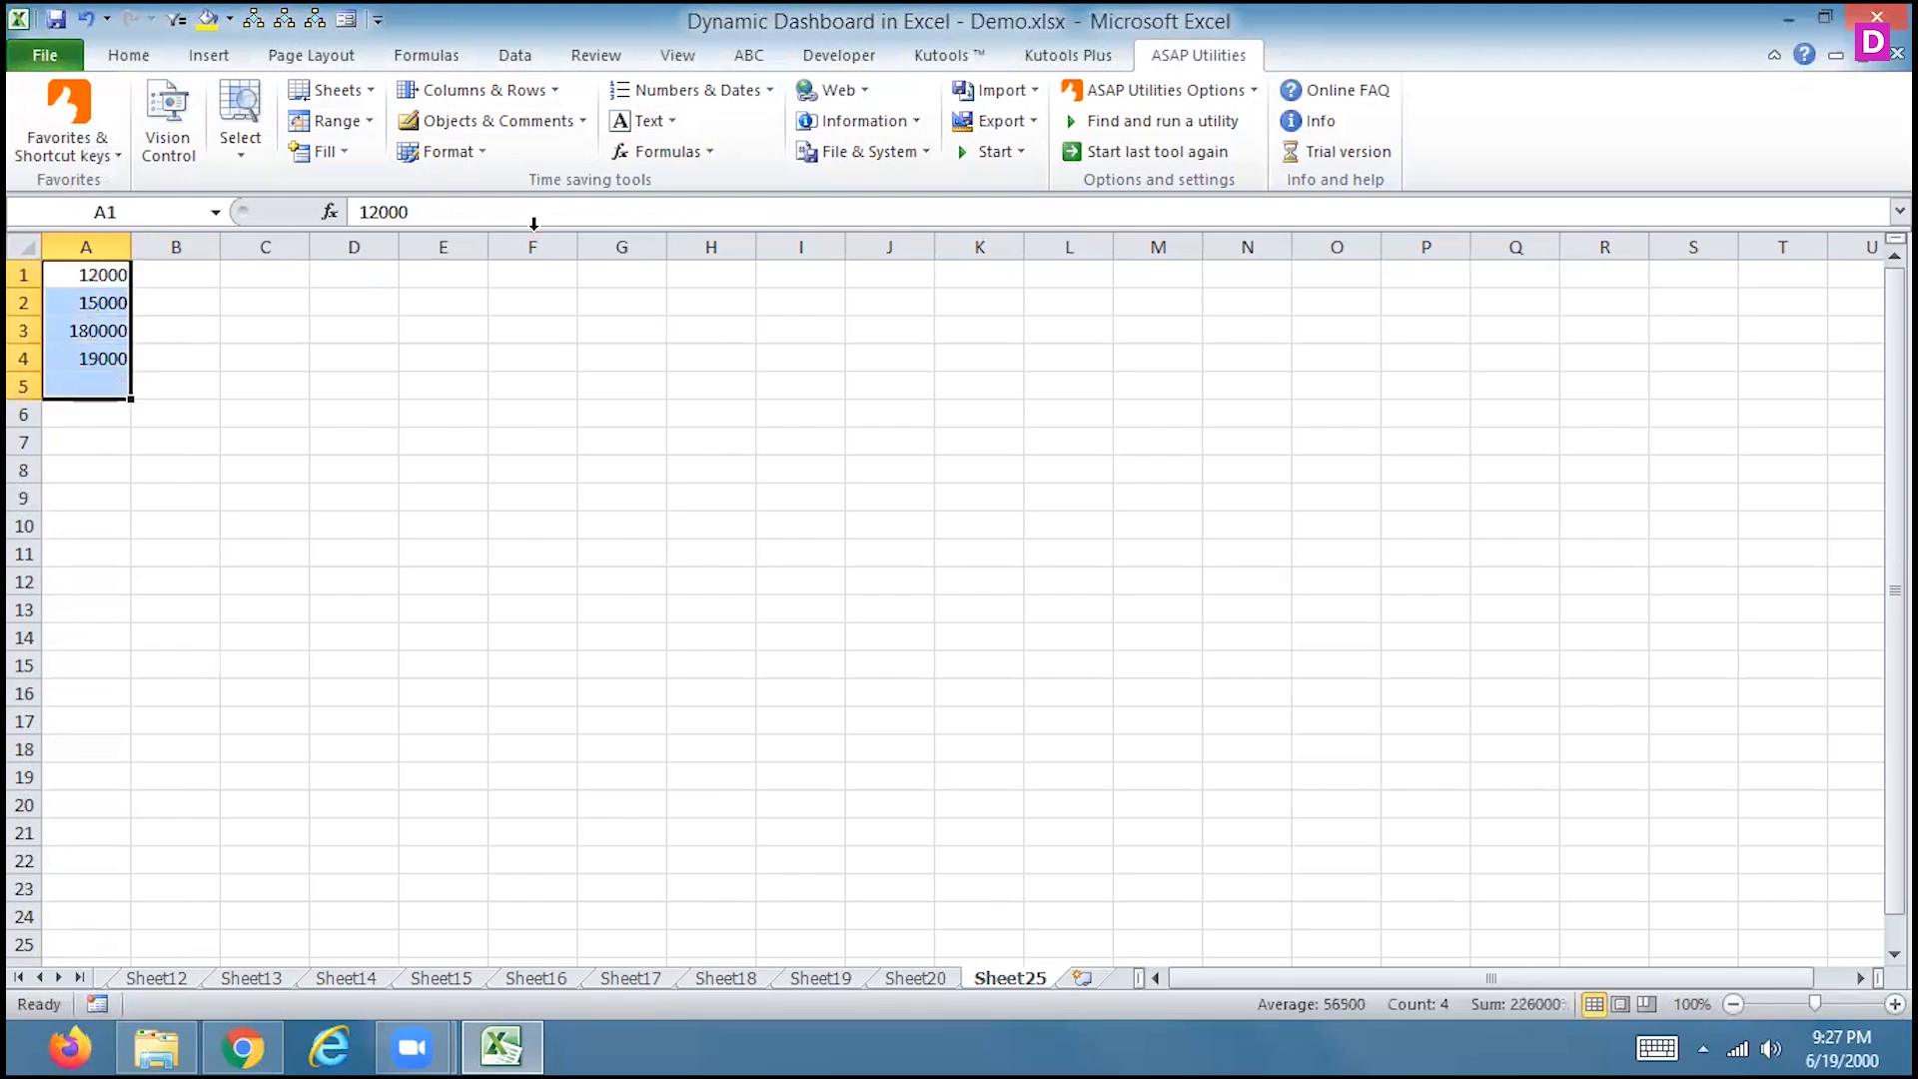
left_click(644, 120)
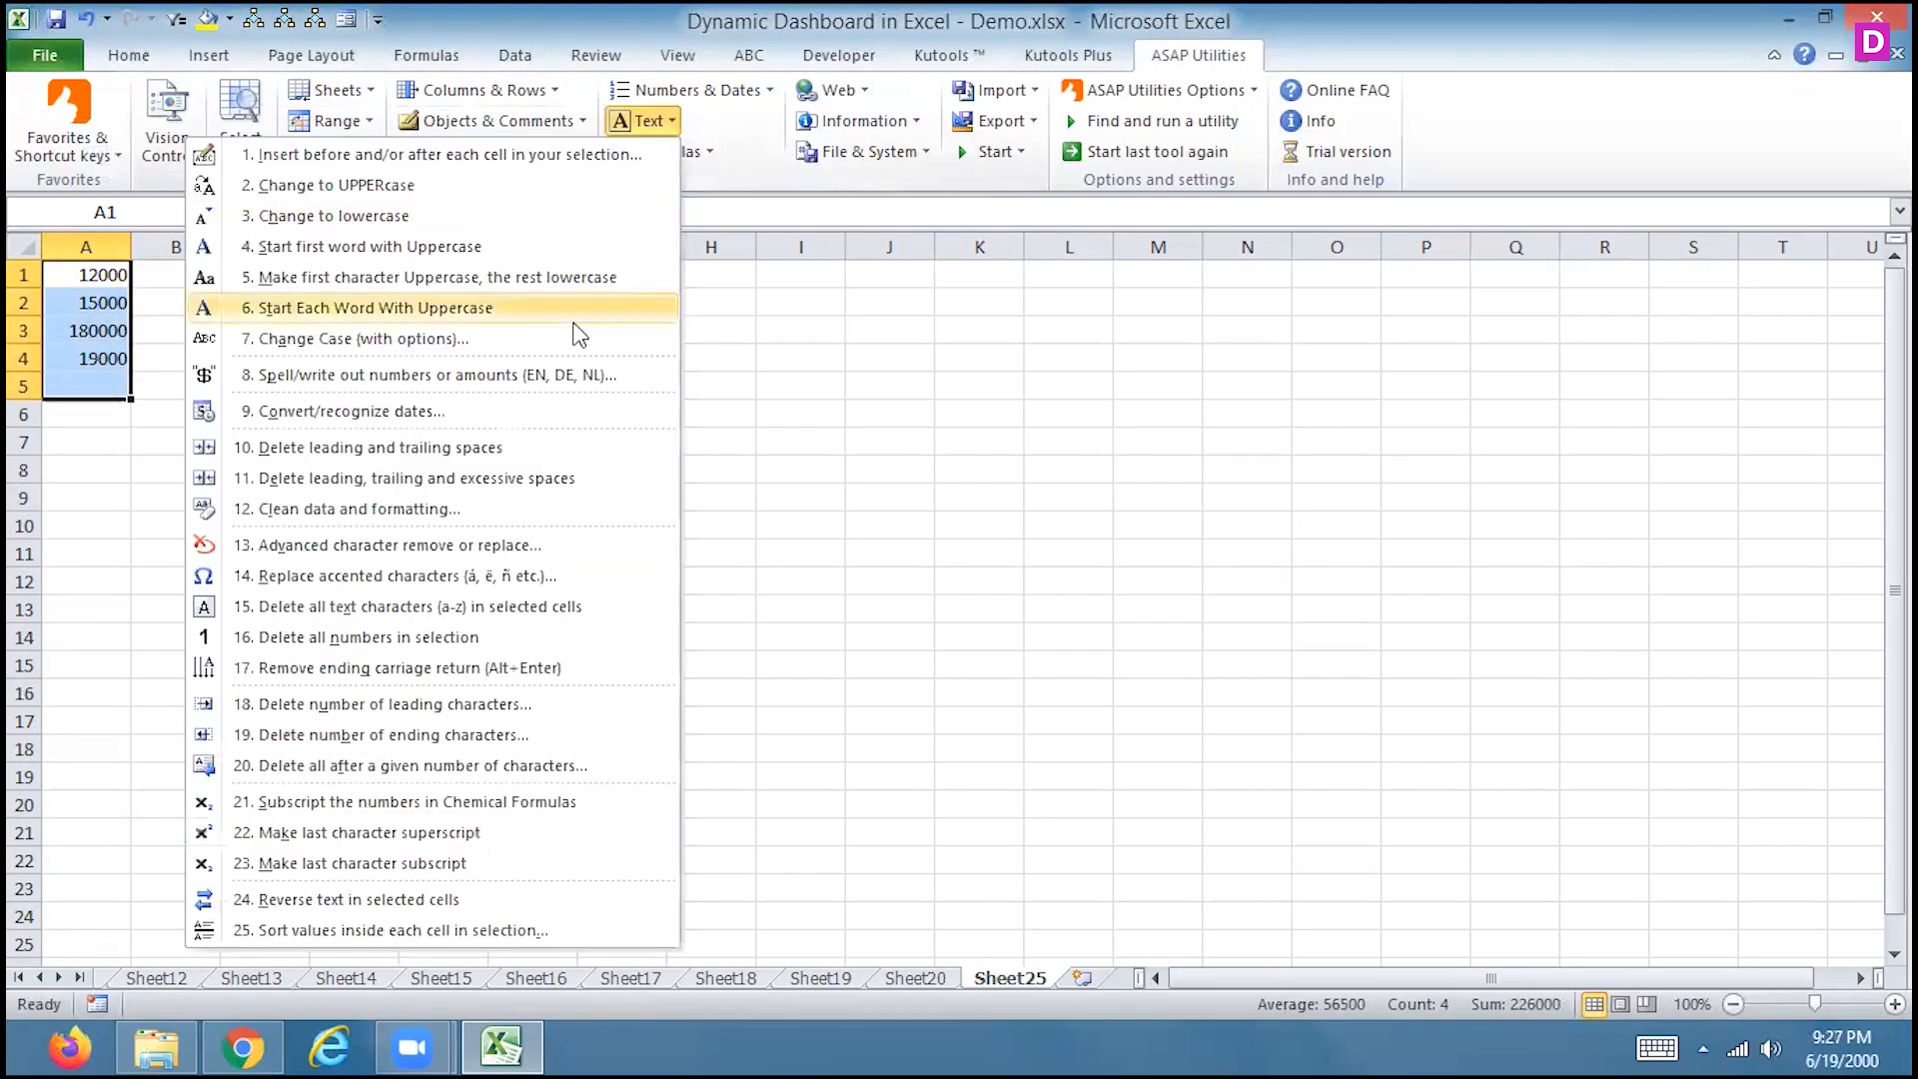
left_click(557, 374)
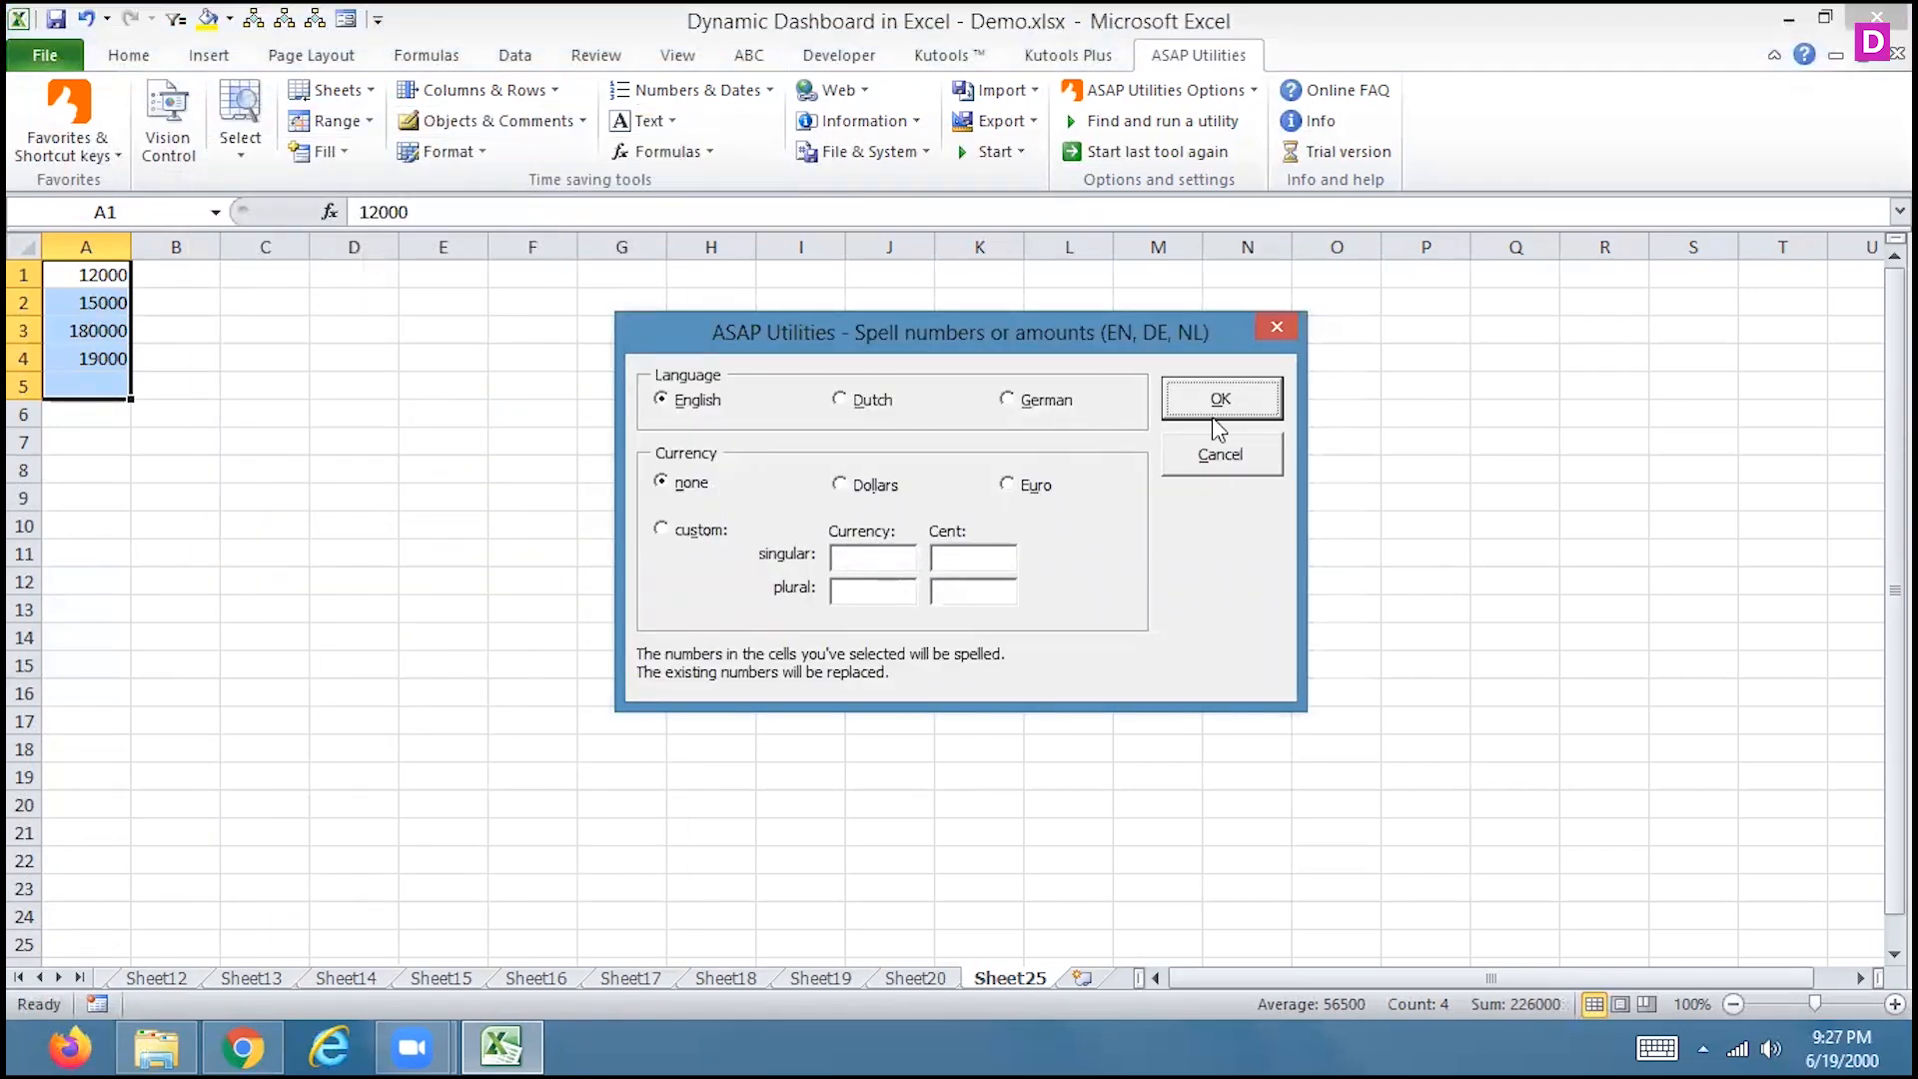
left_click(702, 531)
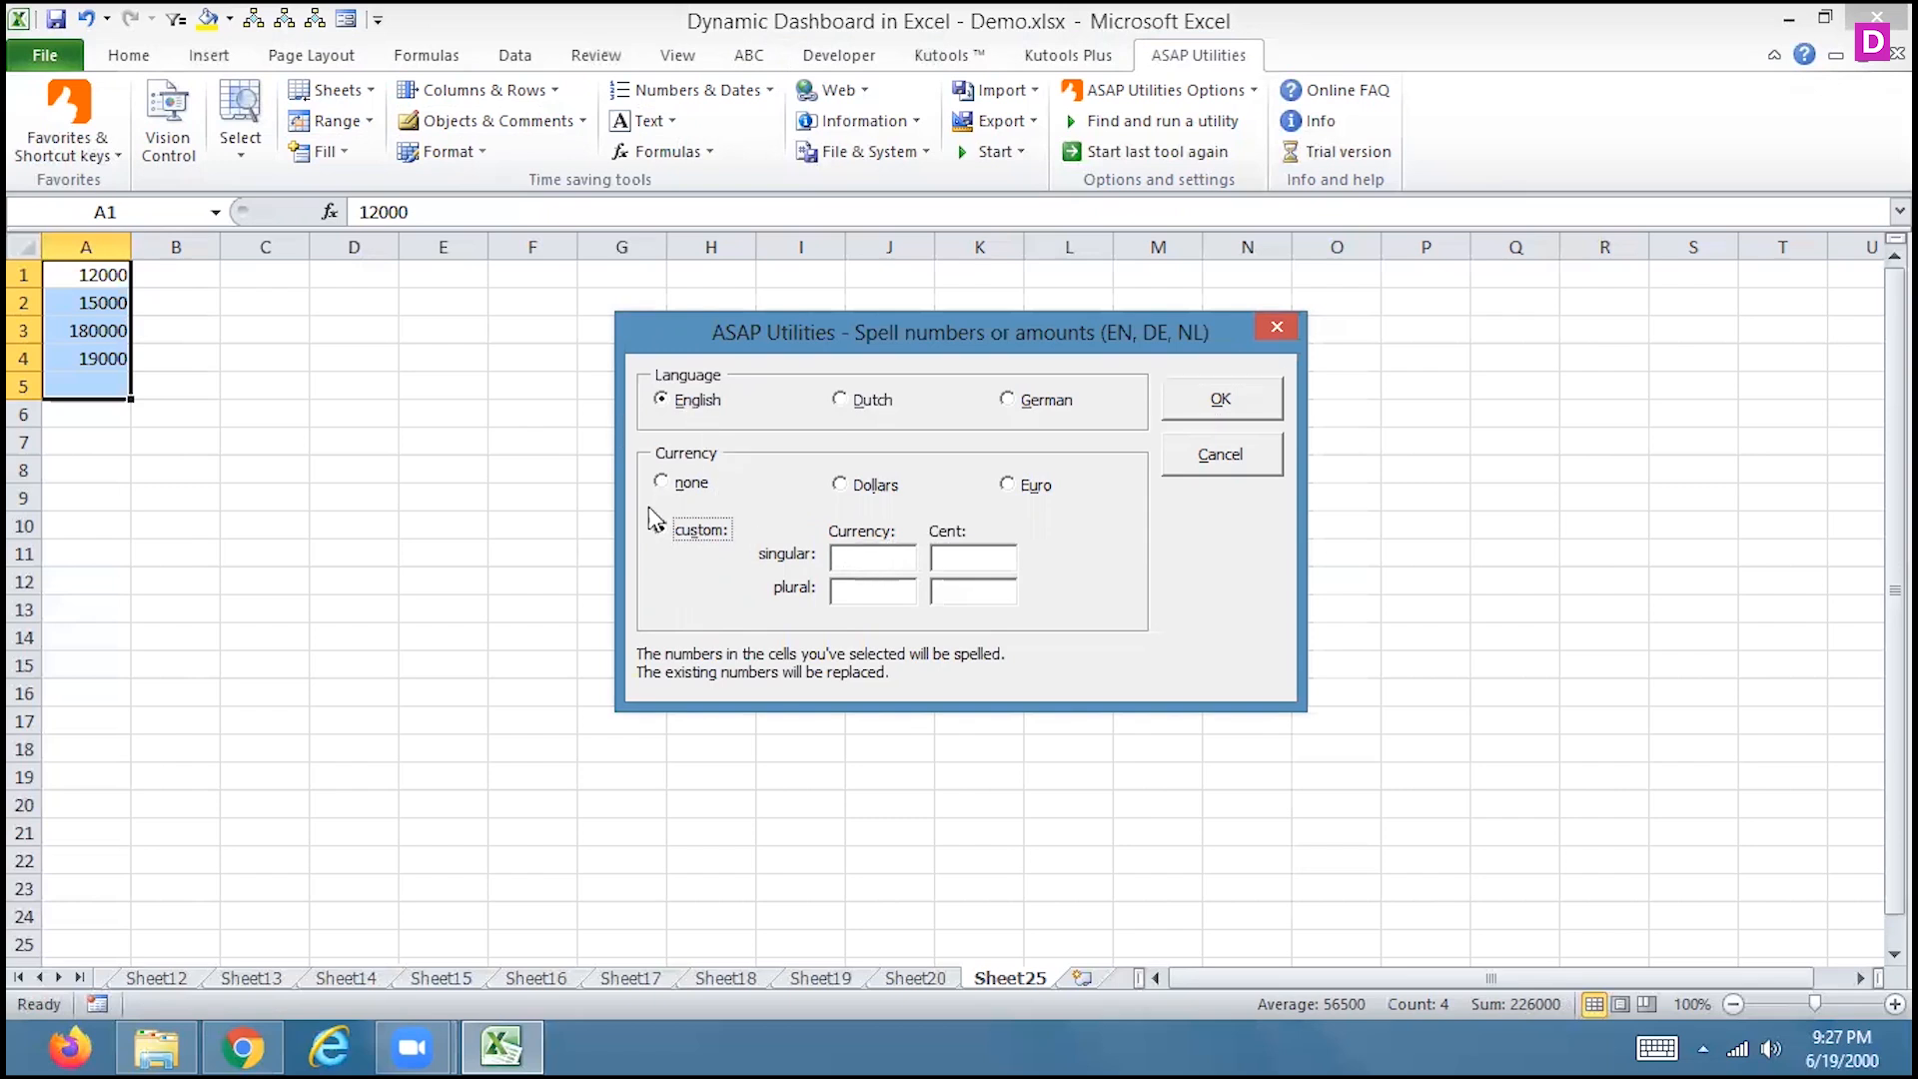
left_click(854, 559)
type("RUPEES")
left_click(1208, 404)
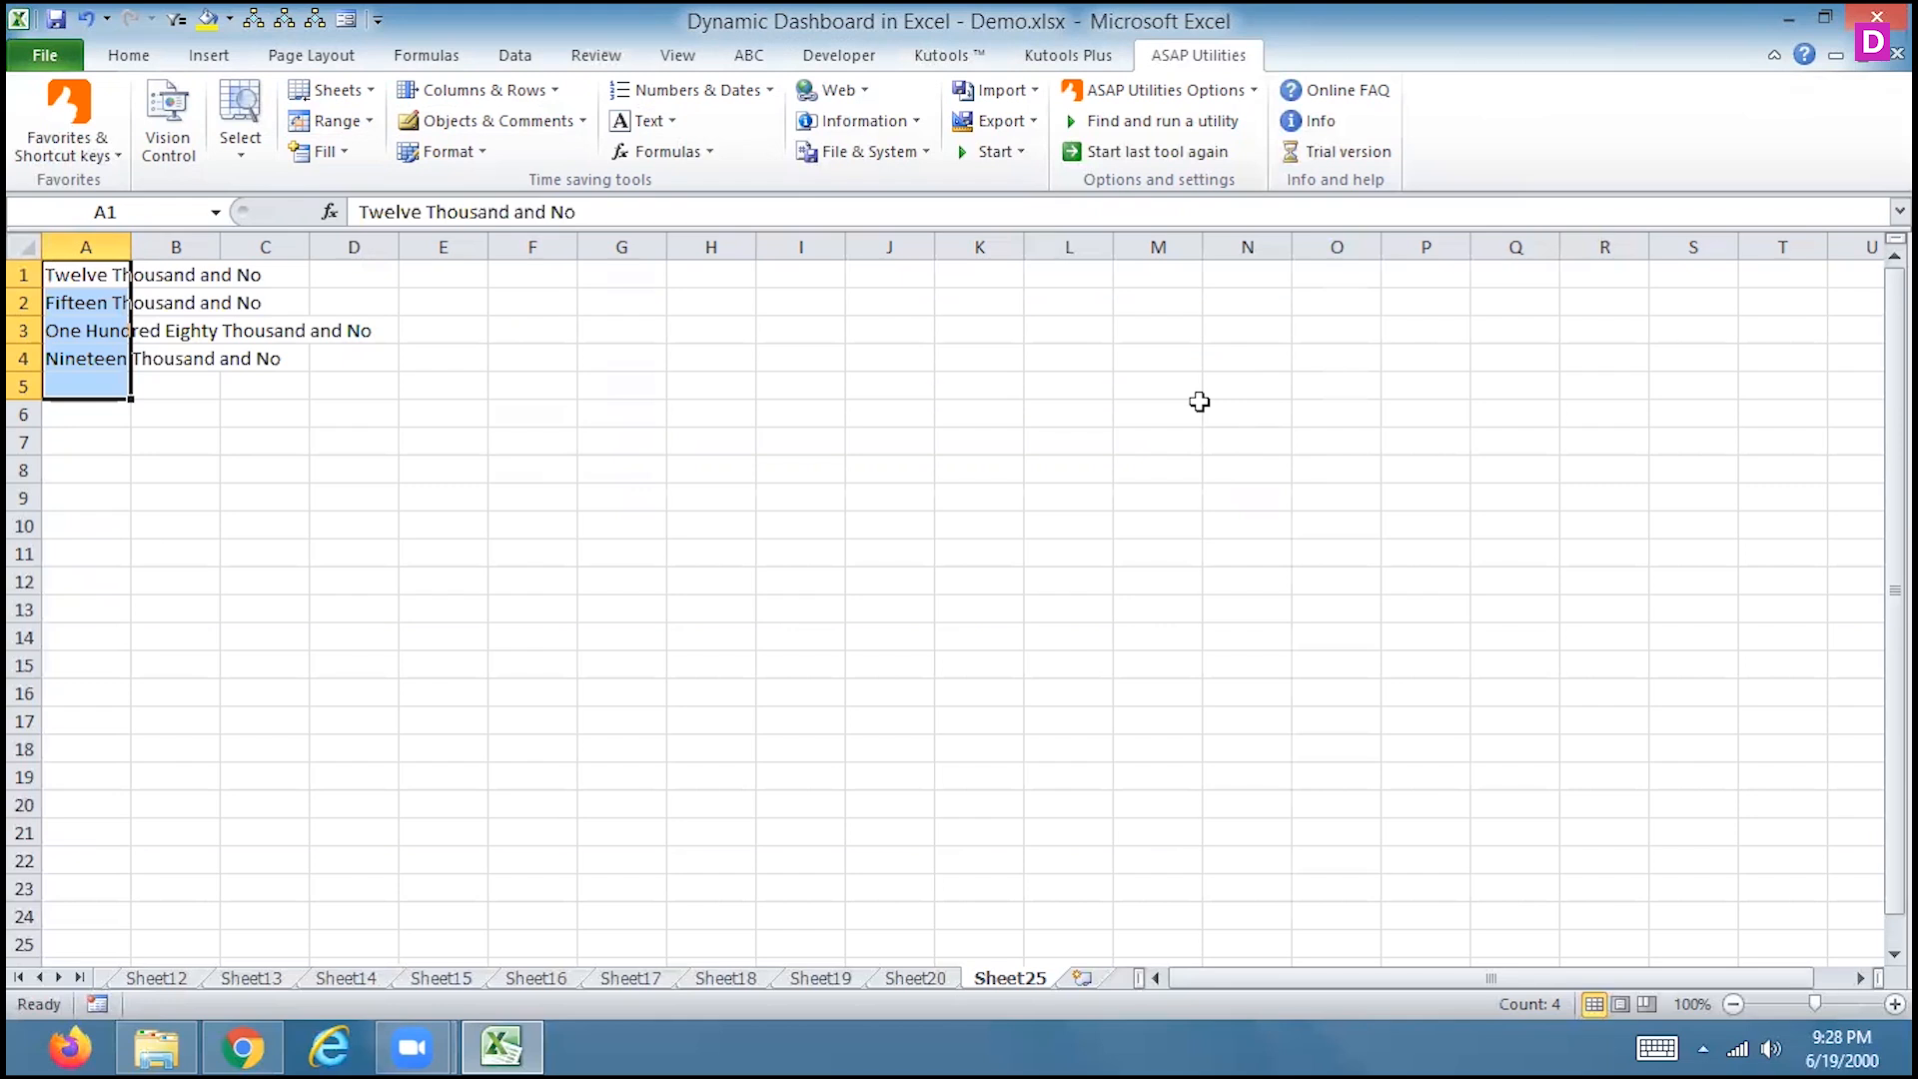
Undo the spell-out and respell A1:A4 with the currency set to none
key("ctrl+z")
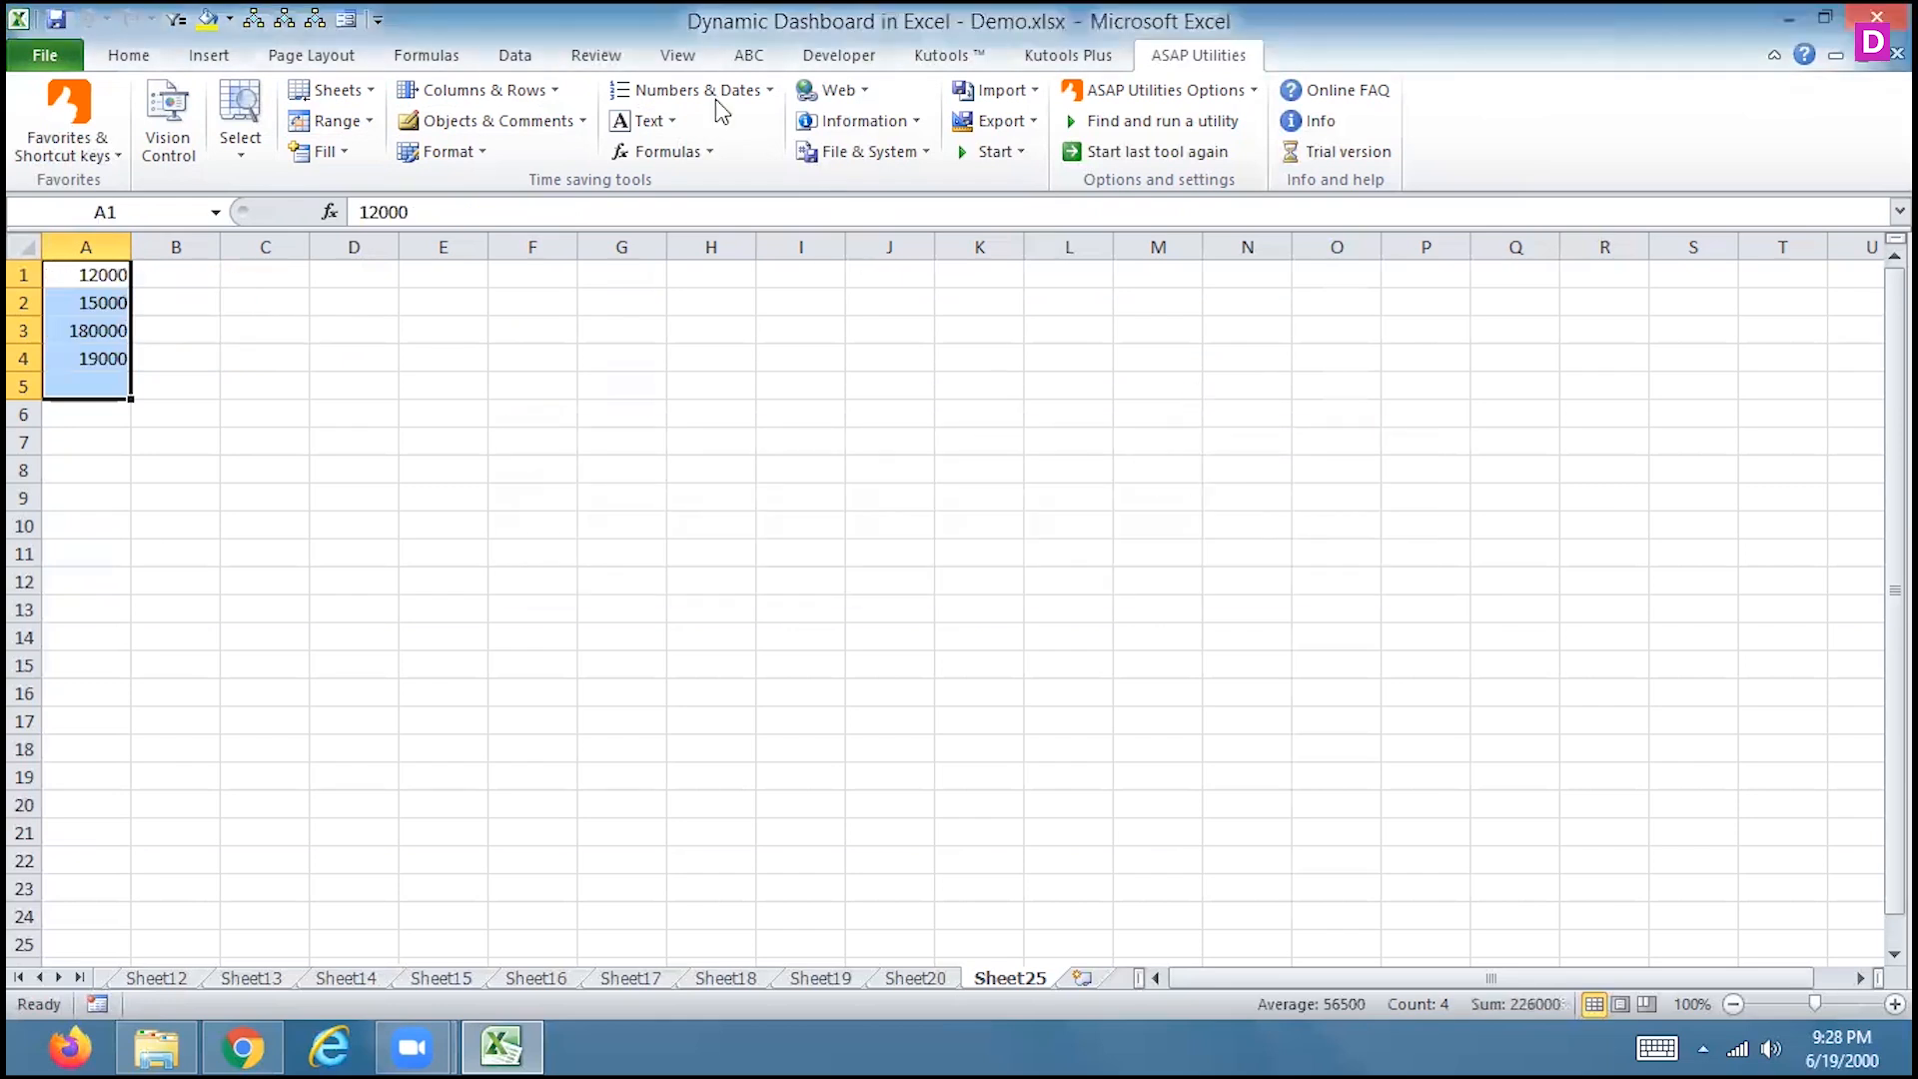
left_click(658, 125)
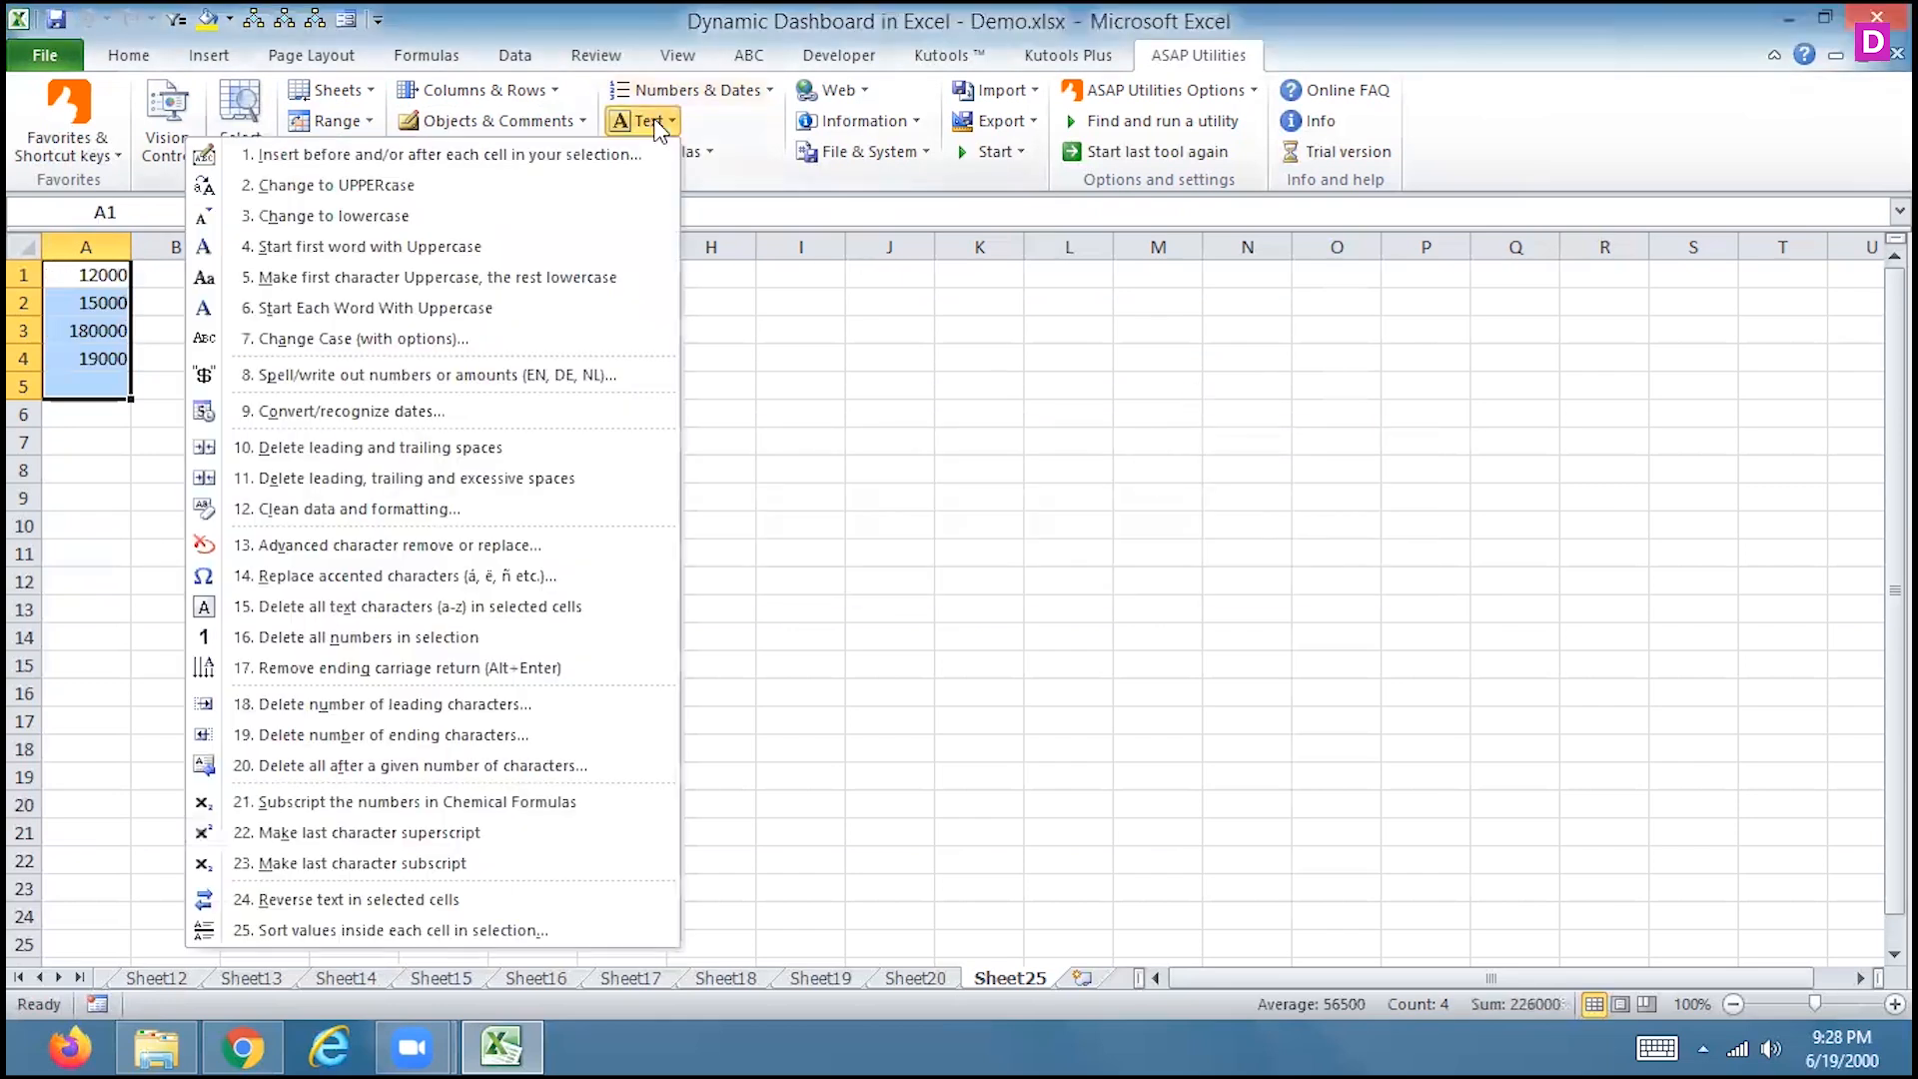
left_click(524, 377)
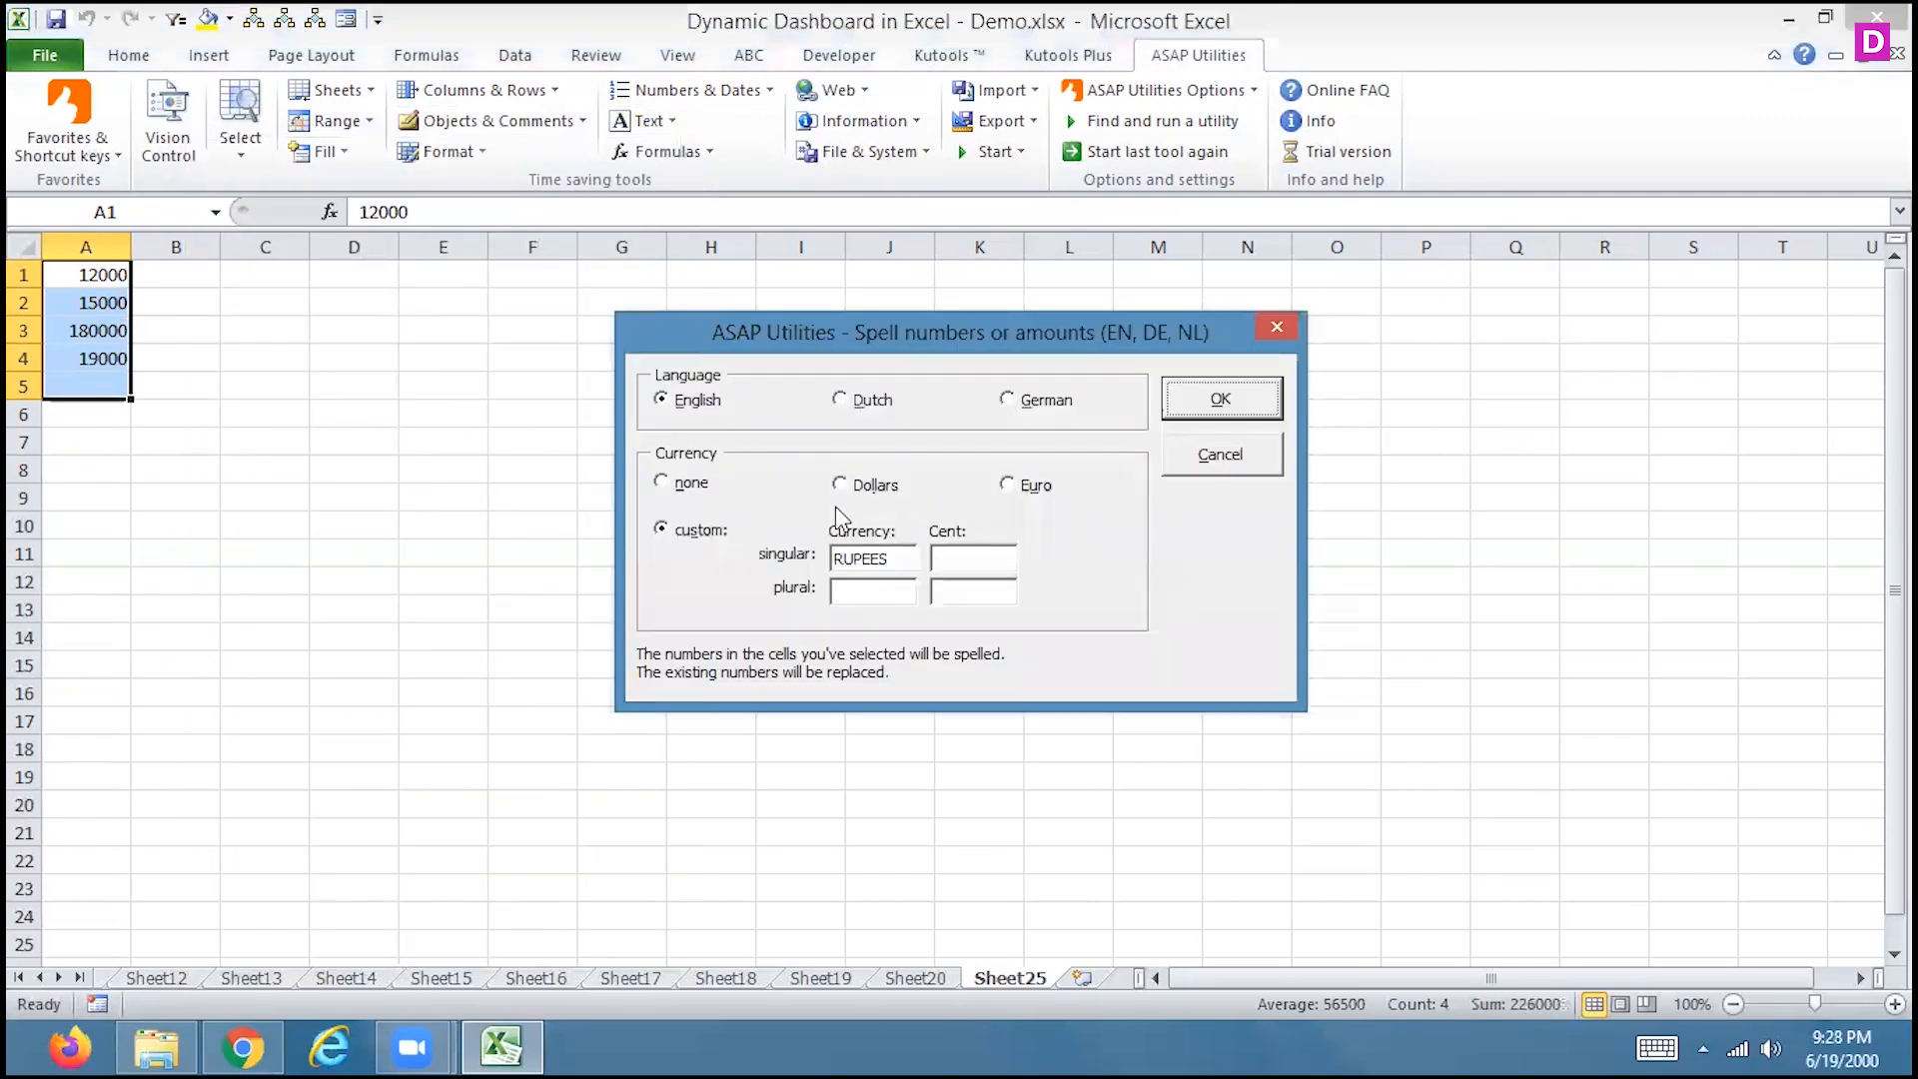
left_click_drag(881, 565, 825, 574)
key("BackSpace")
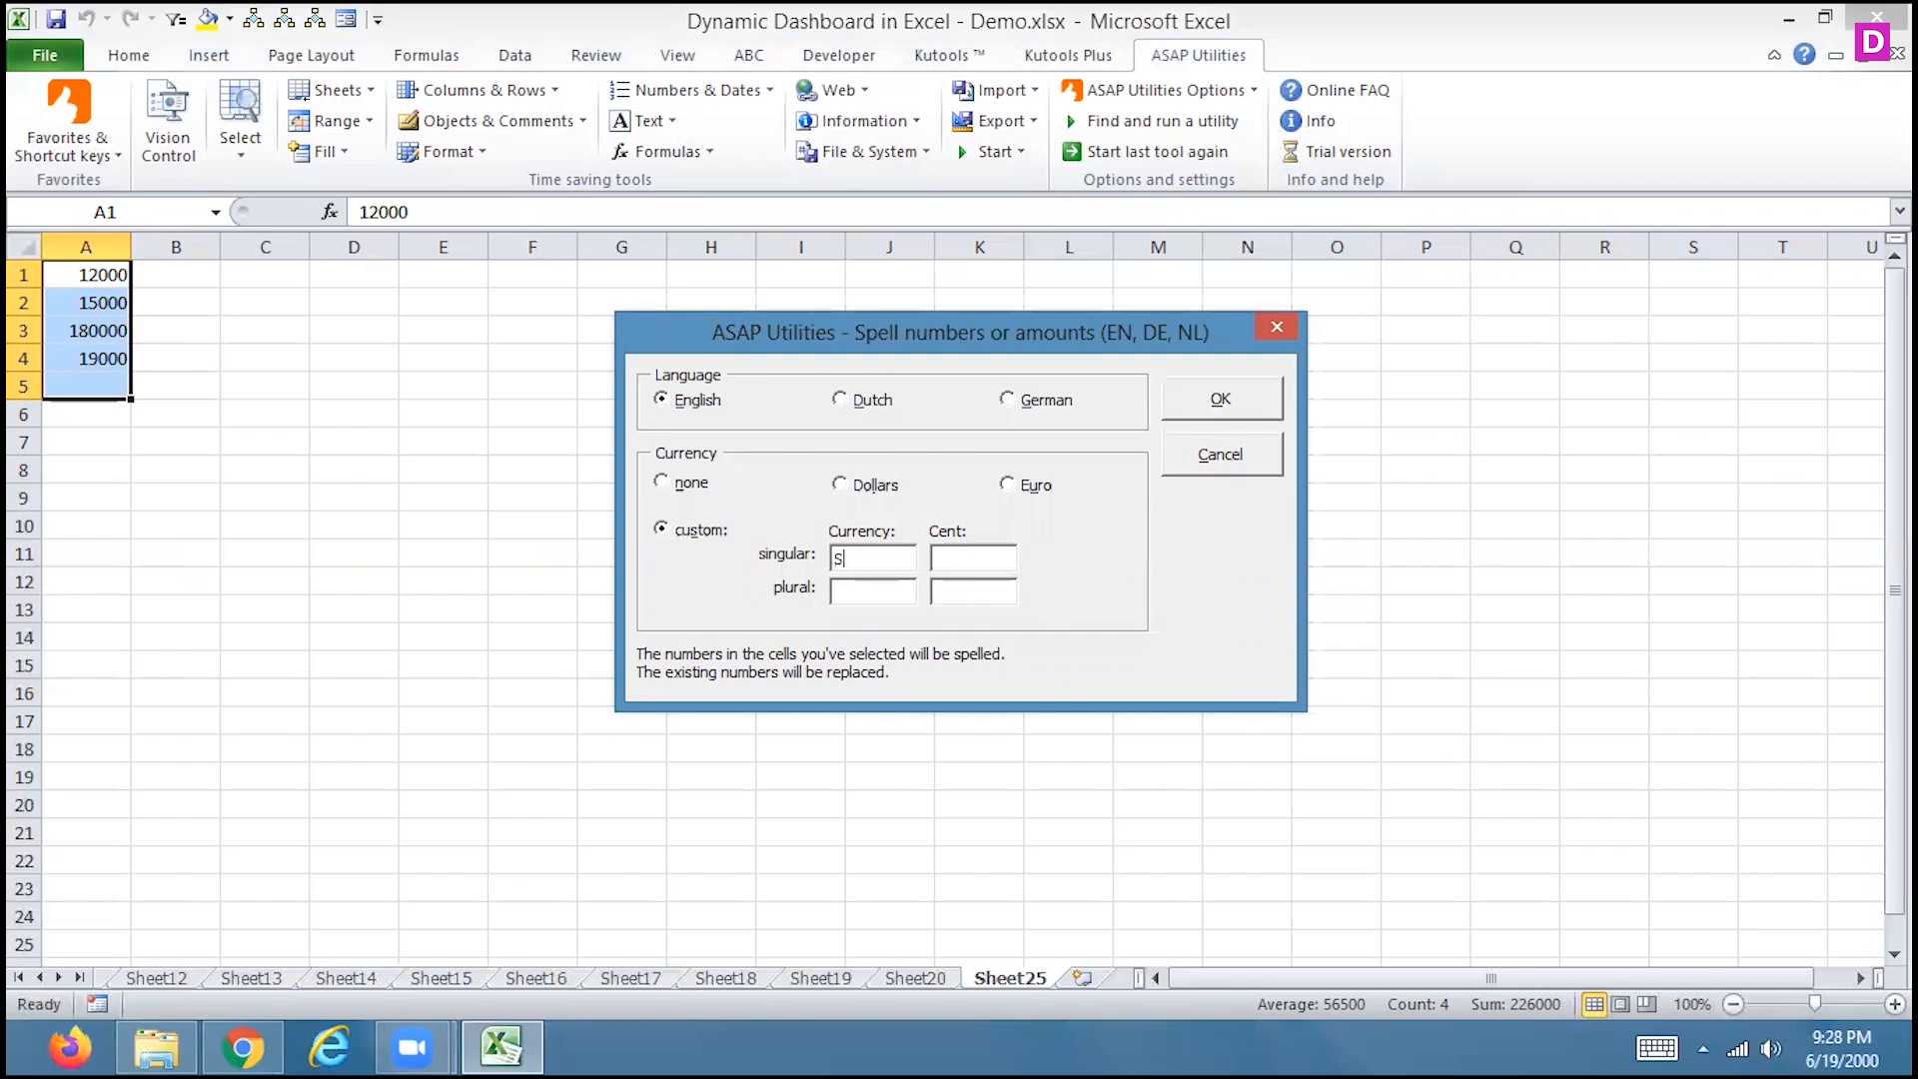
left_click(687, 484)
left_click(1228, 404)
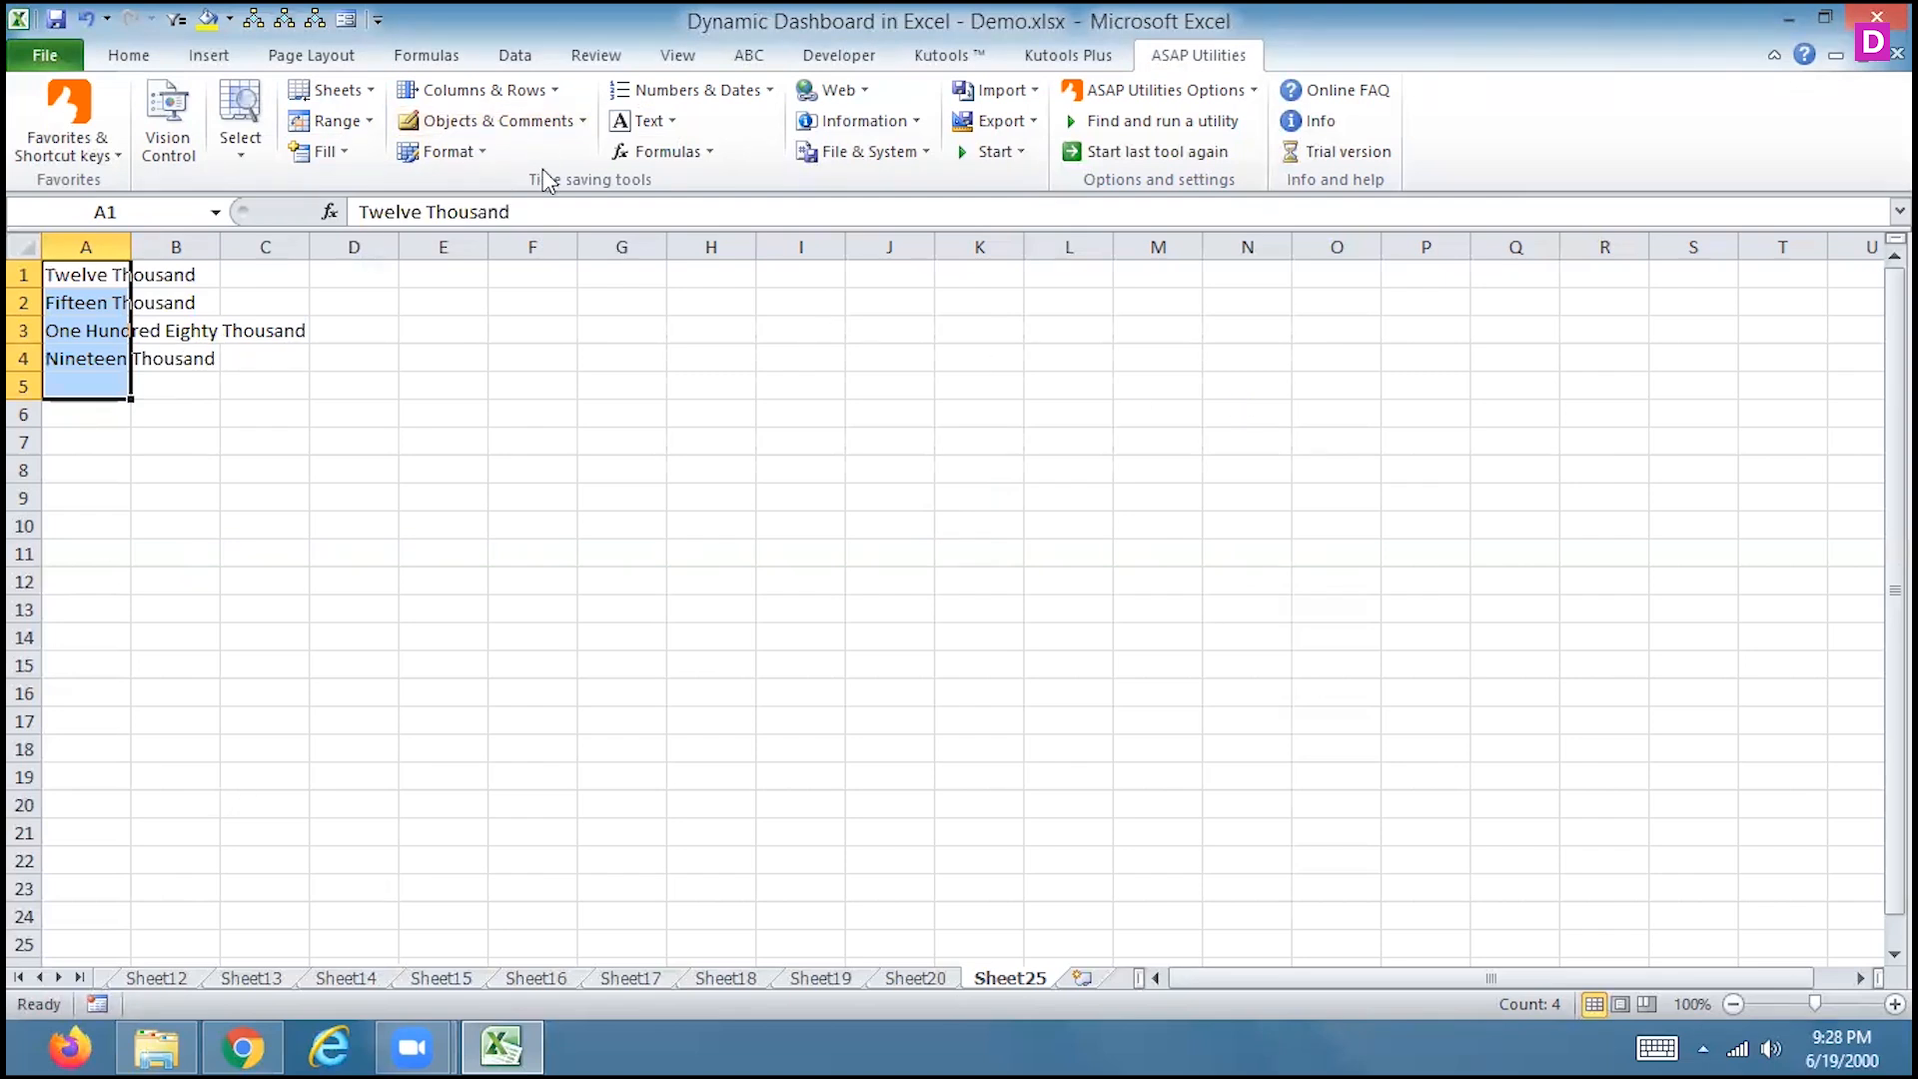
left_click(455, 92)
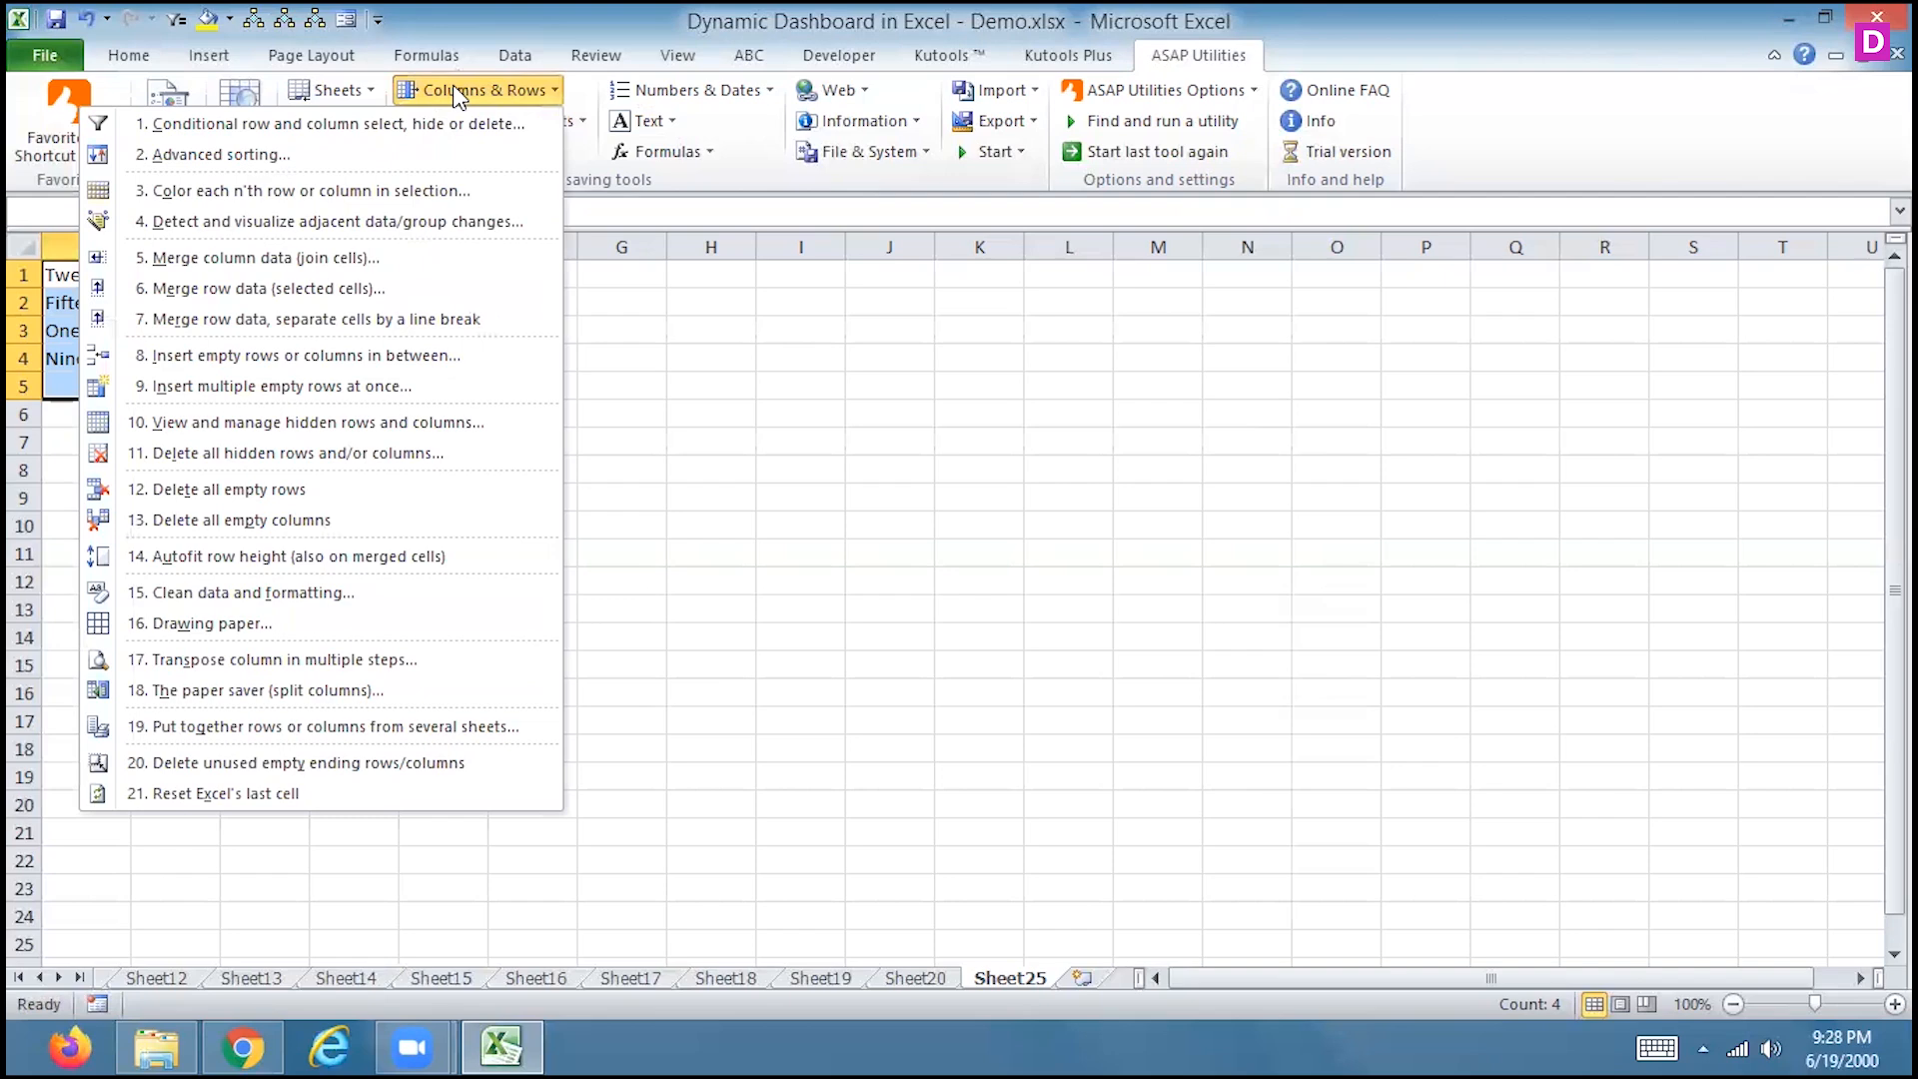
Enter the test value 14555 in cell I1
left_click(641, 372)
left_click(642, 124)
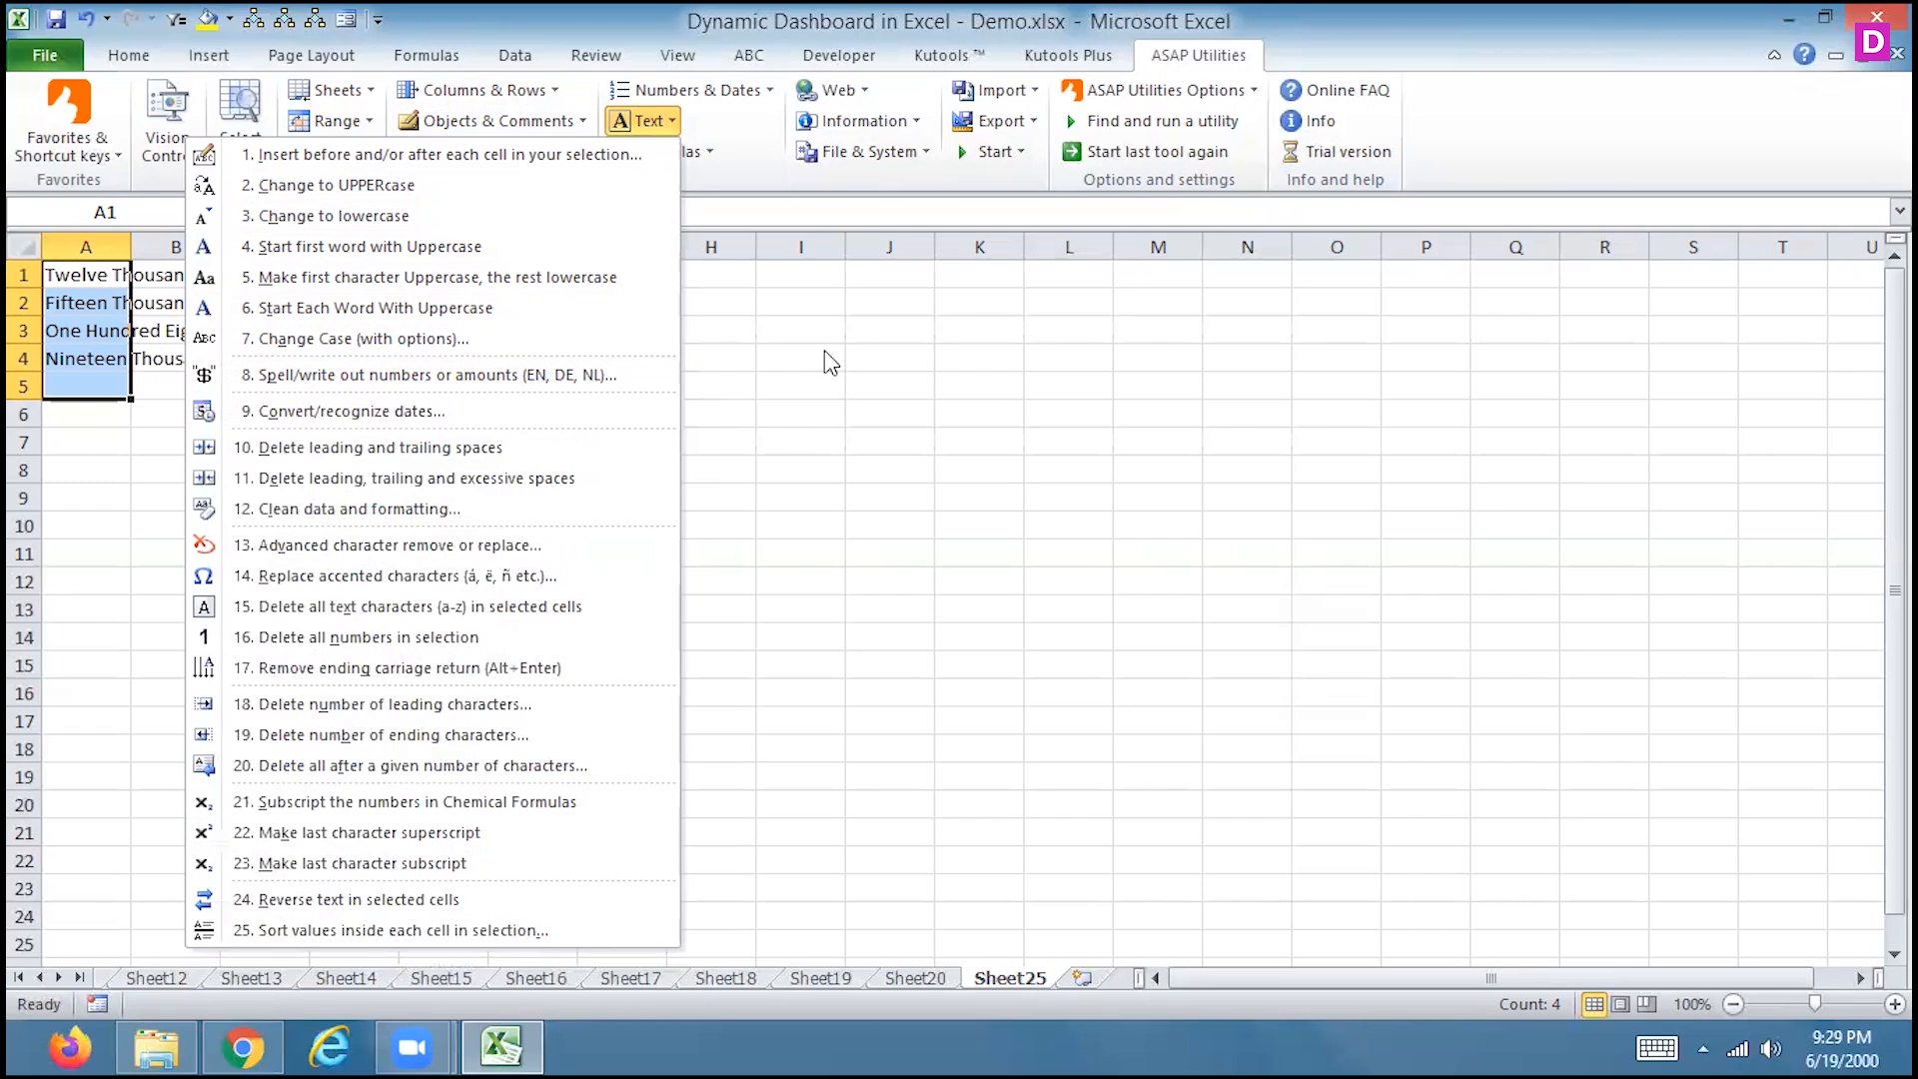
left_click(805, 274)
left_click(810, 277)
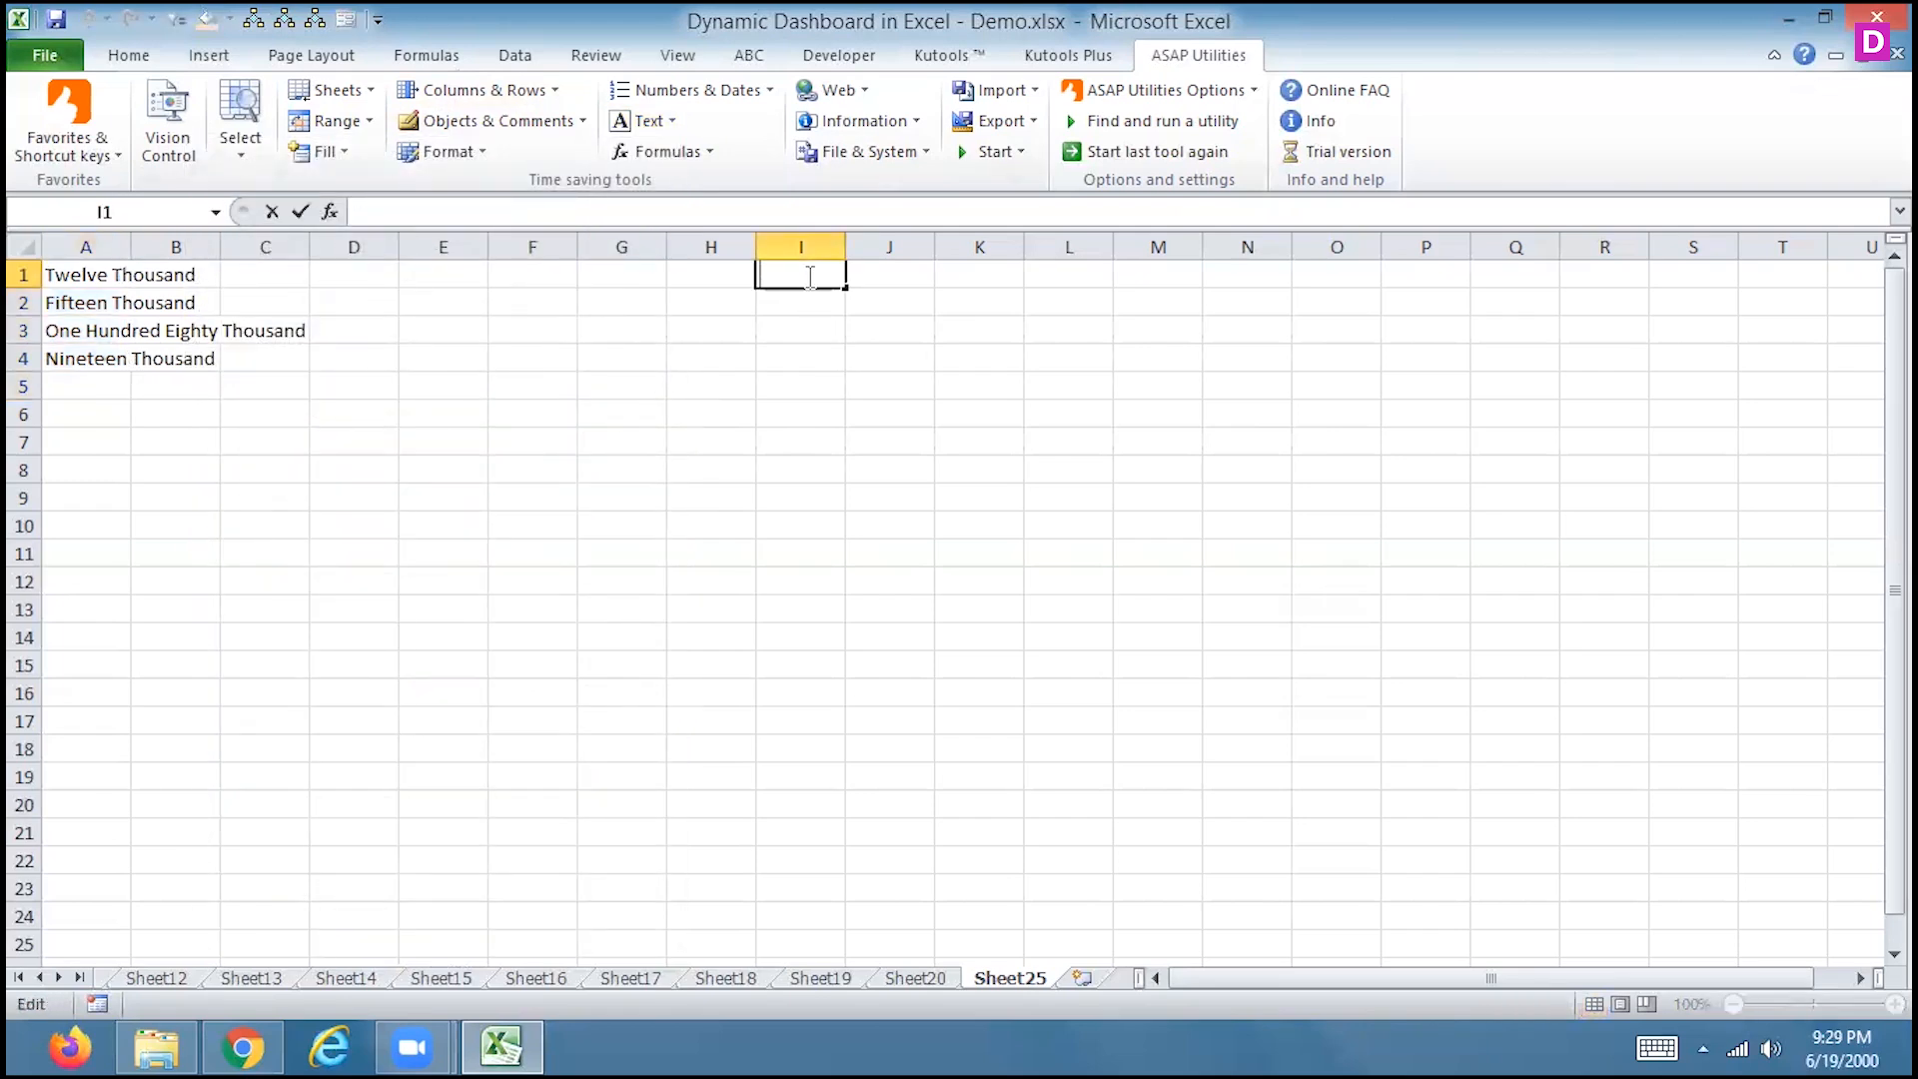
type("14555")
key("Return")
left_click(805, 273)
Convert I1 to a date in English, widen column I, then clear the 01-01-4555 result
left_click(644, 121)
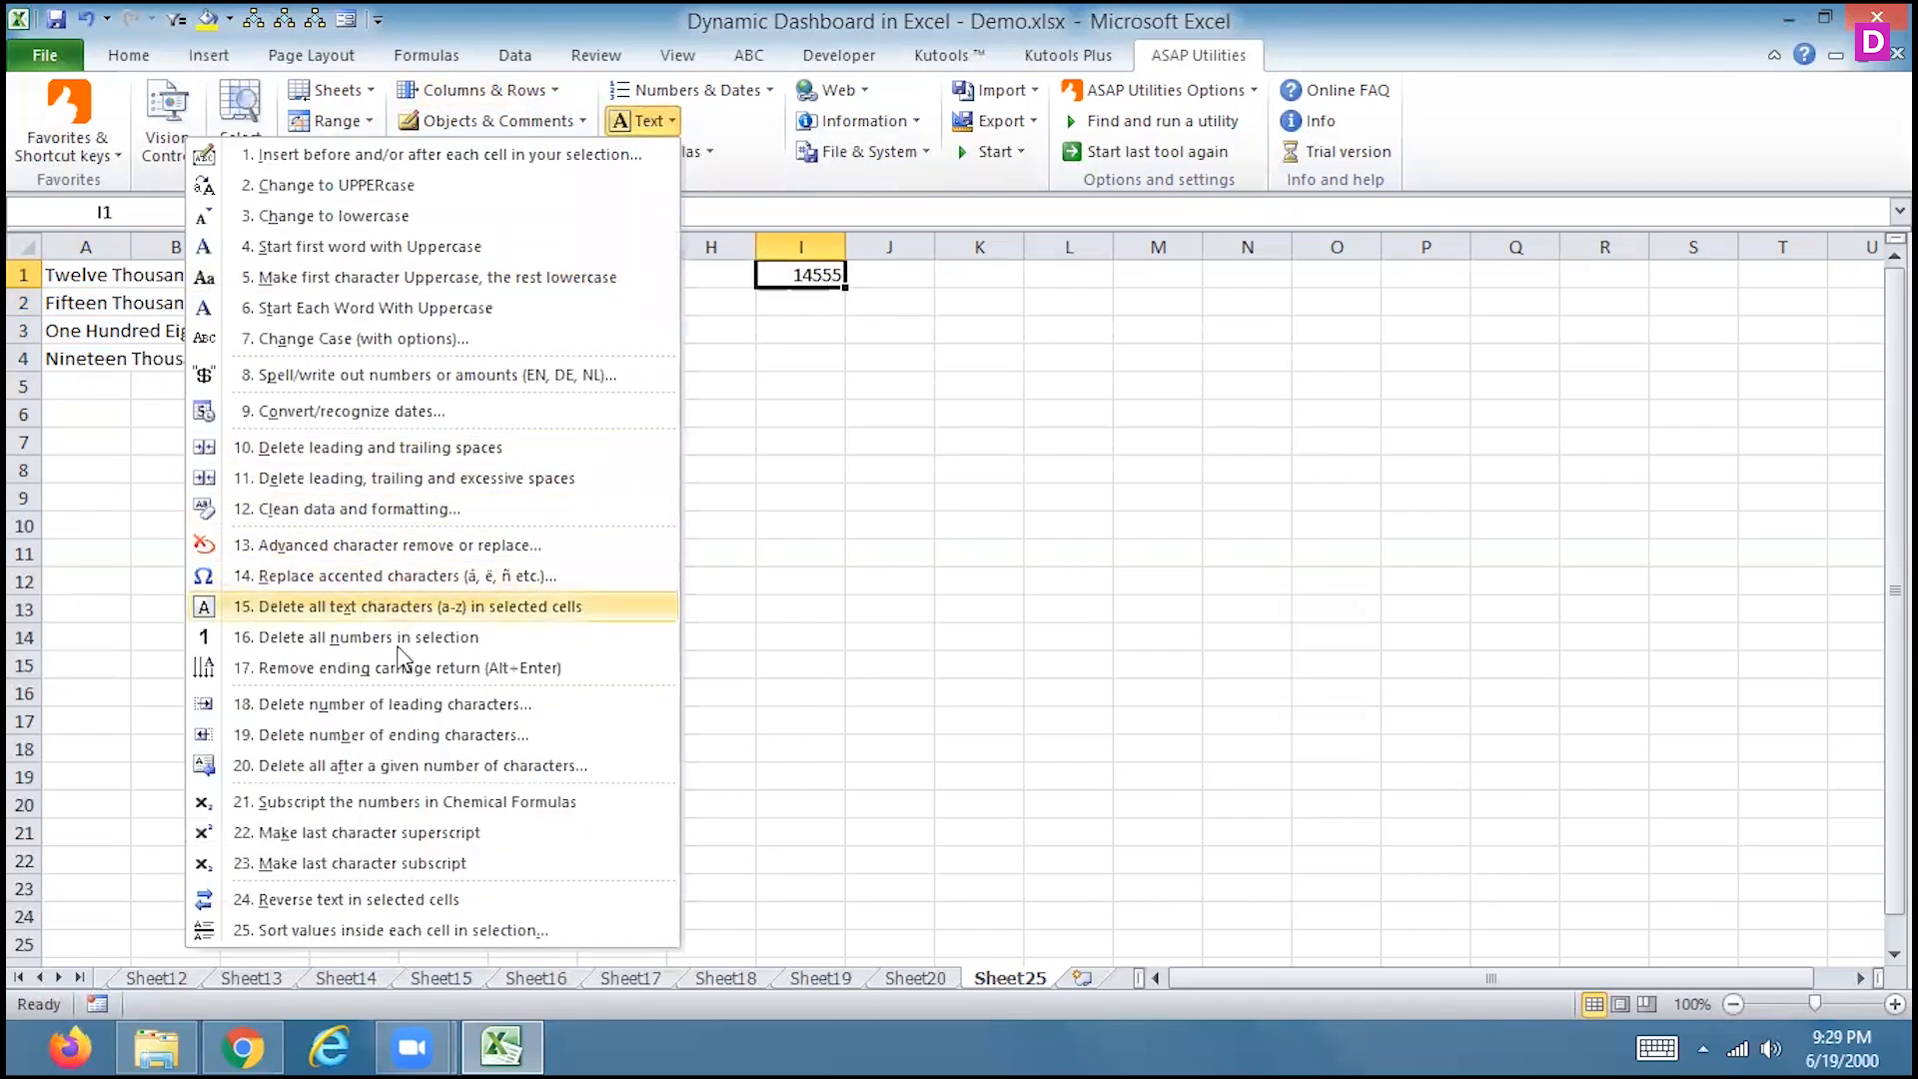
left_click(437, 410)
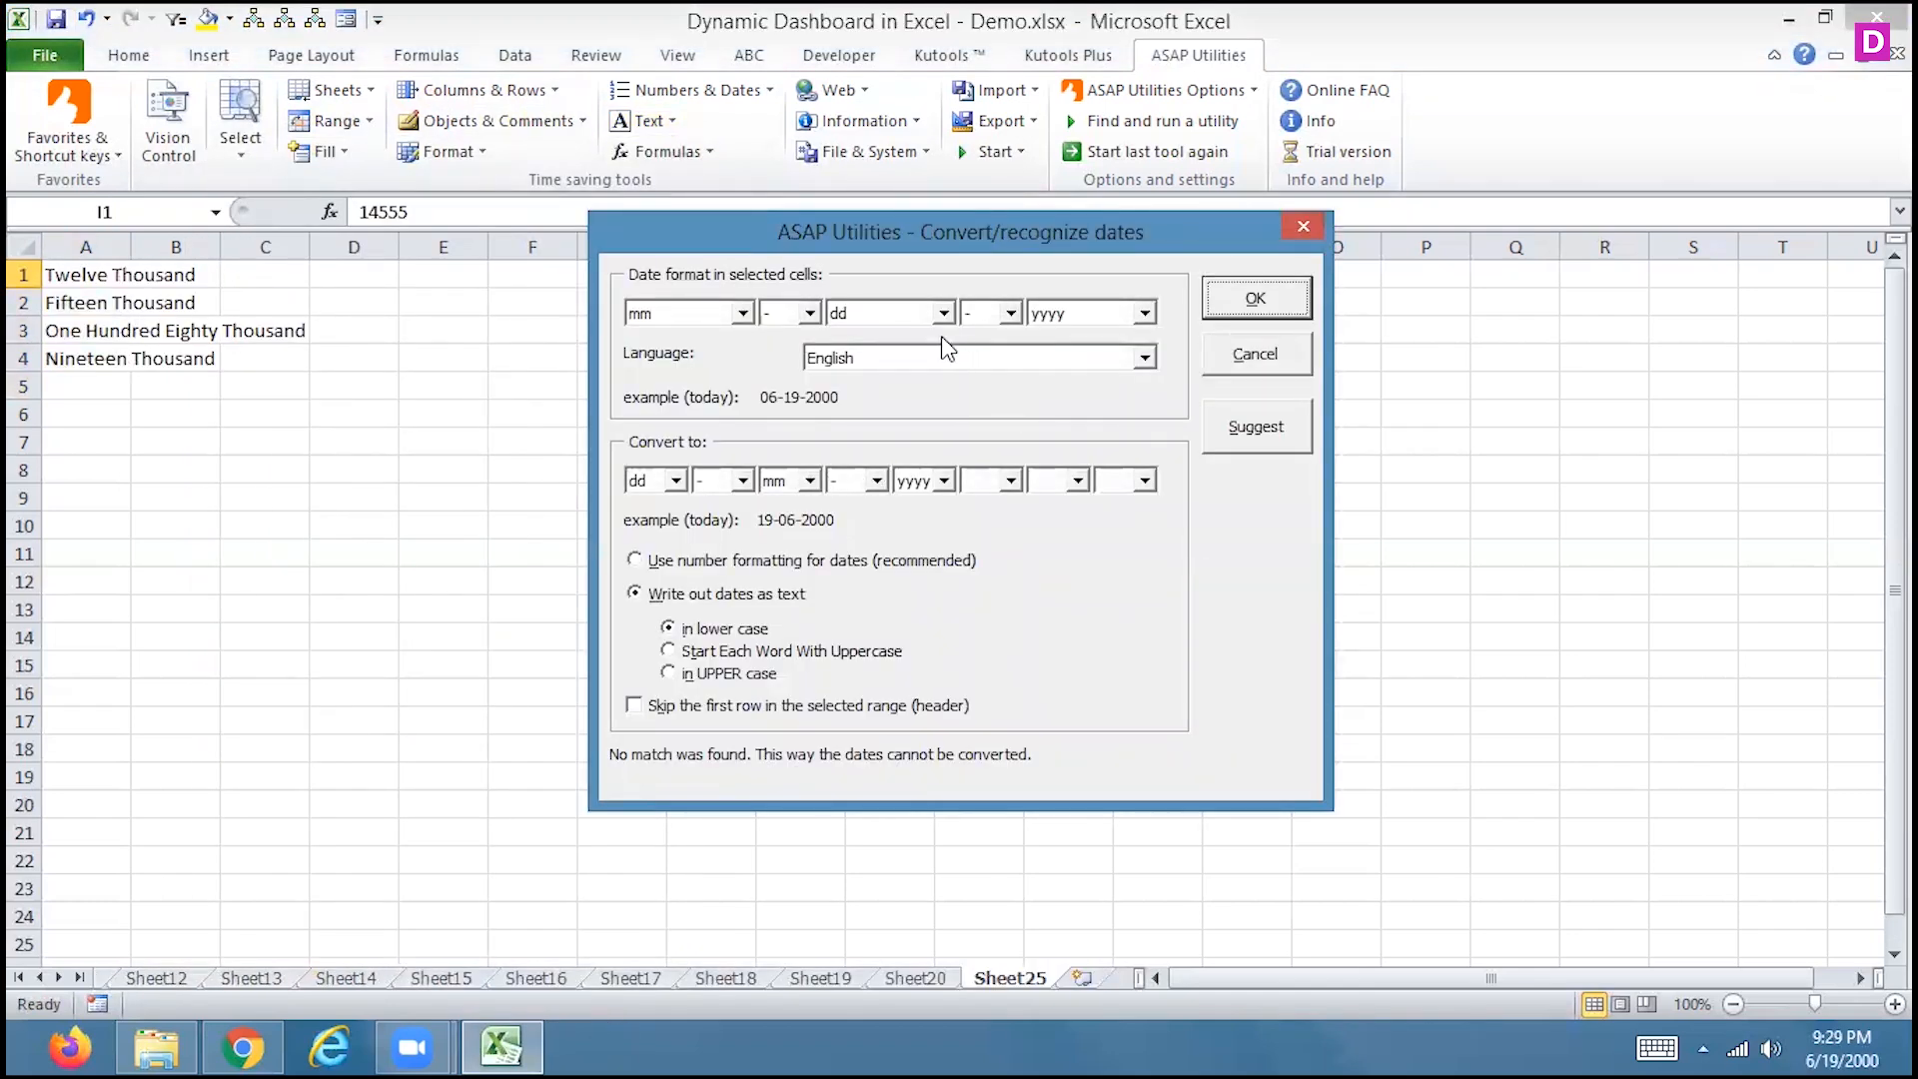
left_click(932, 362)
left_click(932, 362)
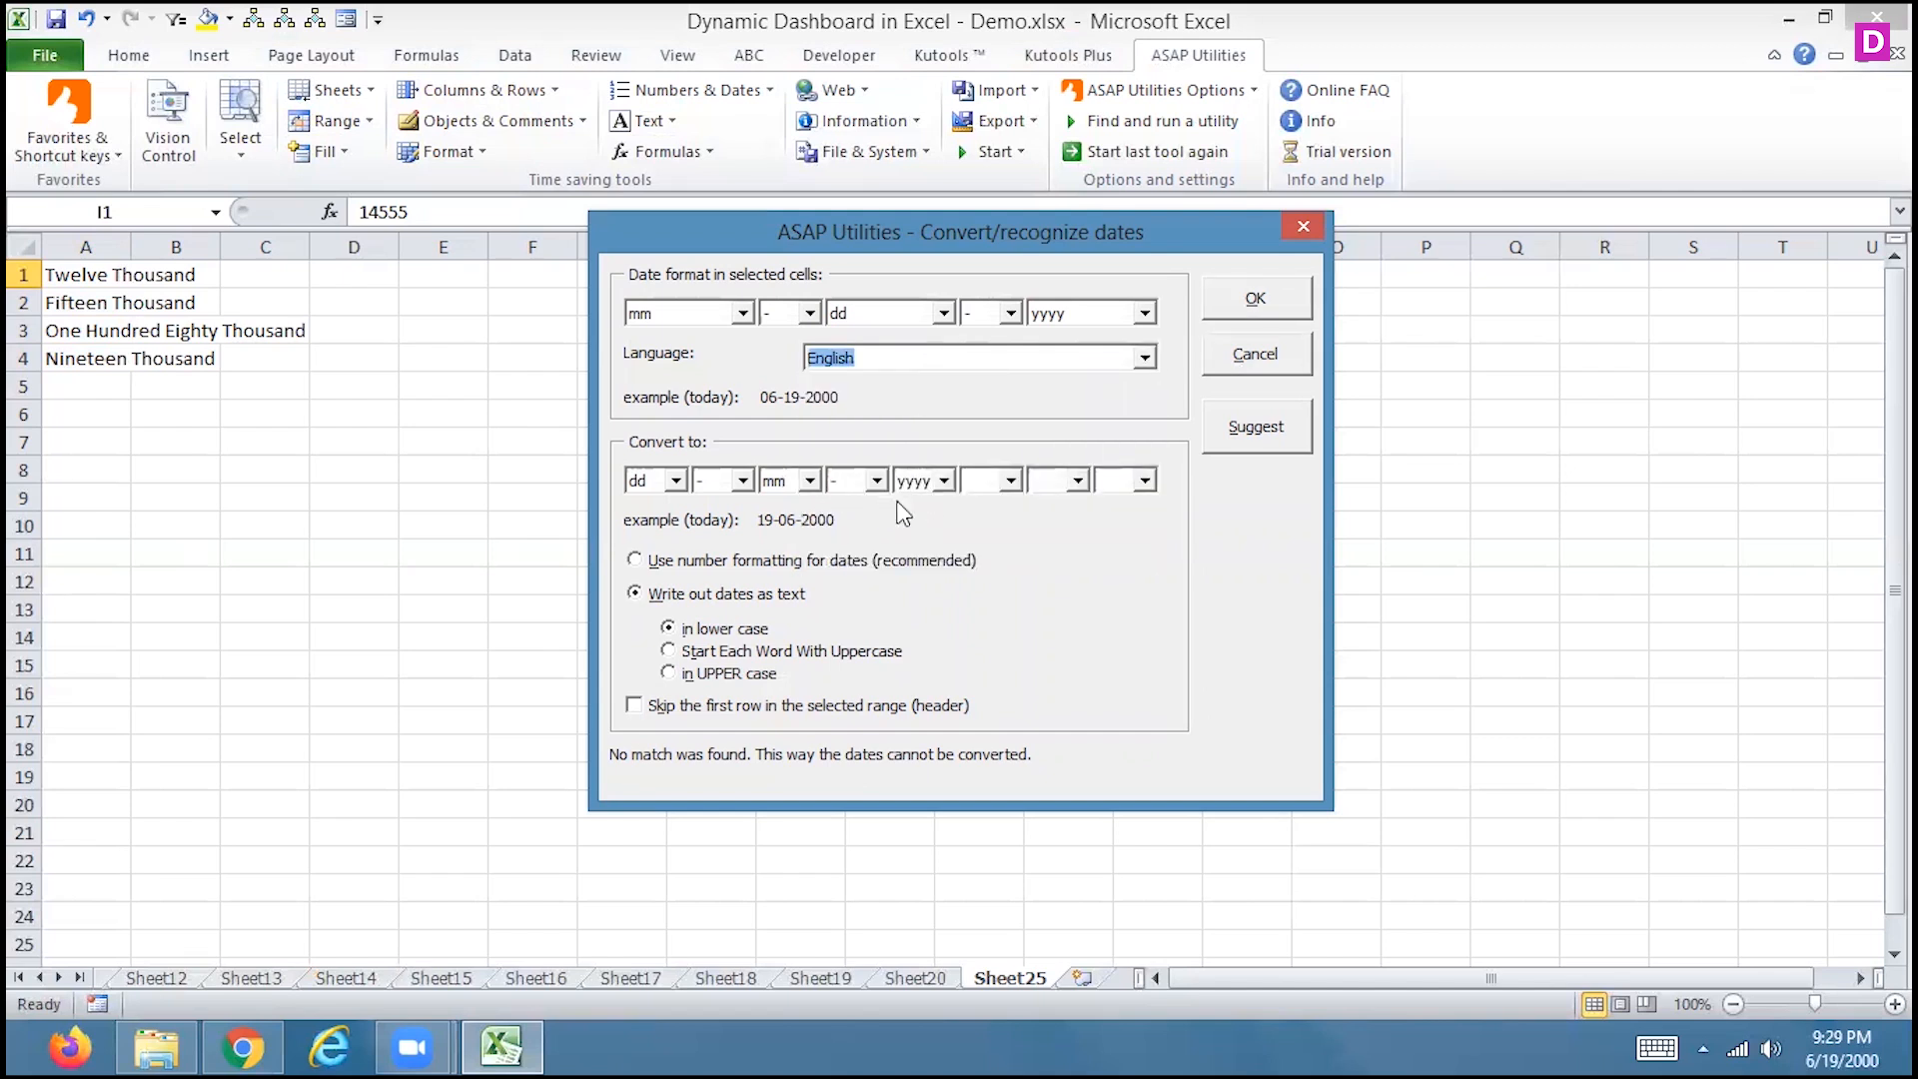
left_click(1254, 313)
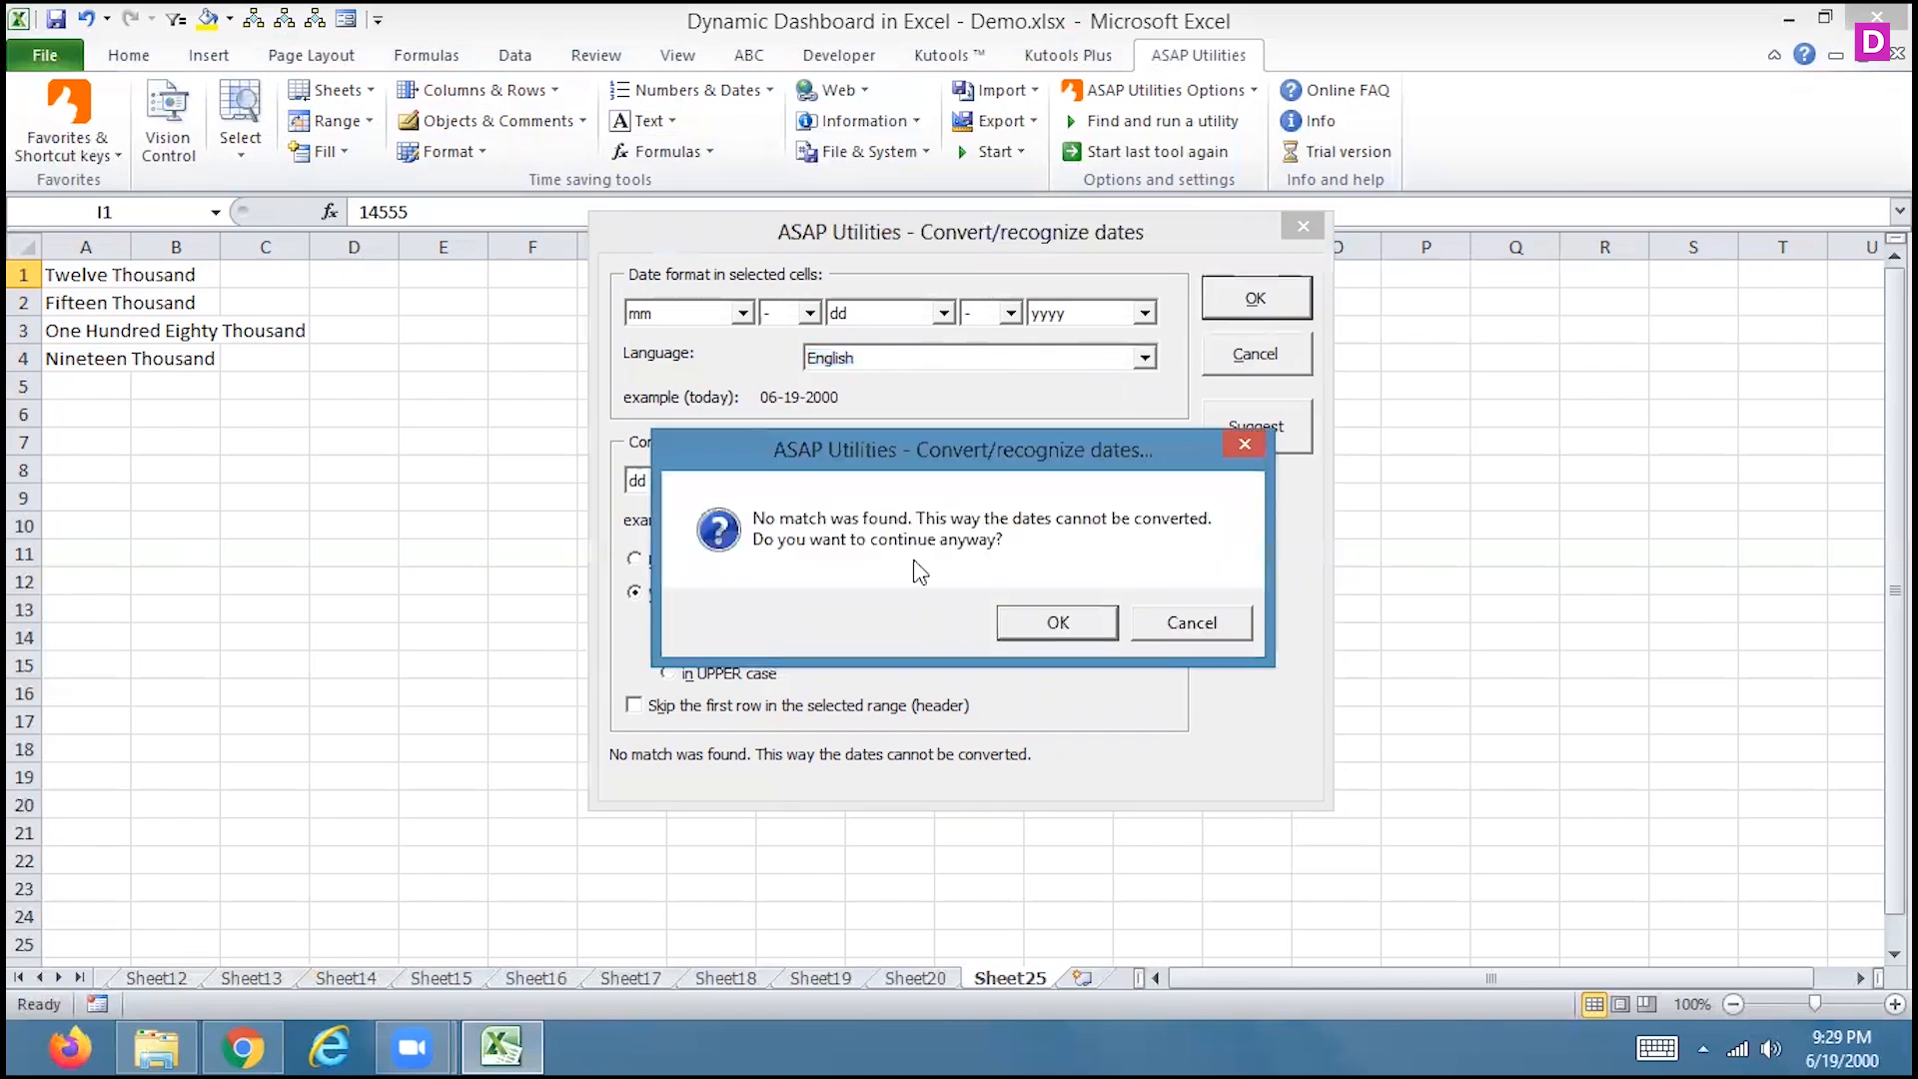
left_click(1058, 622)
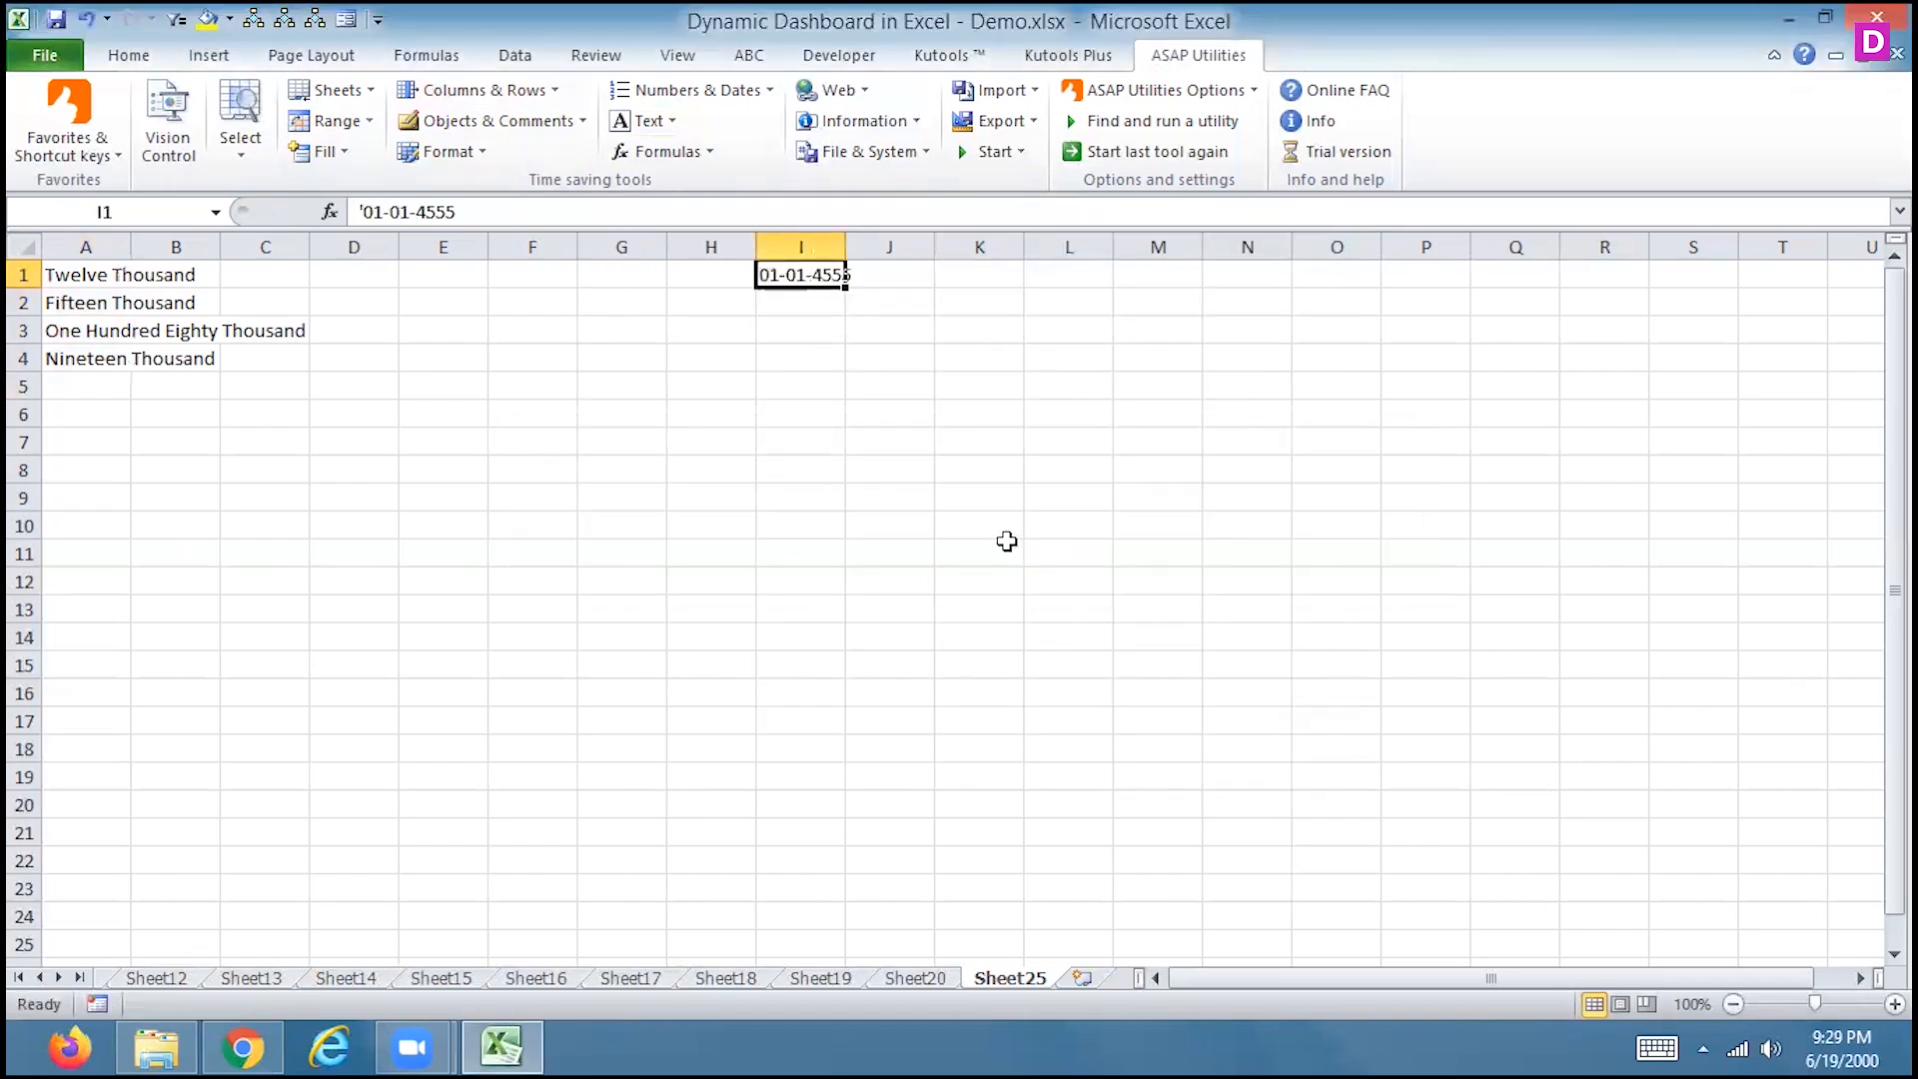
left_click_drag(844, 244, 904, 280)
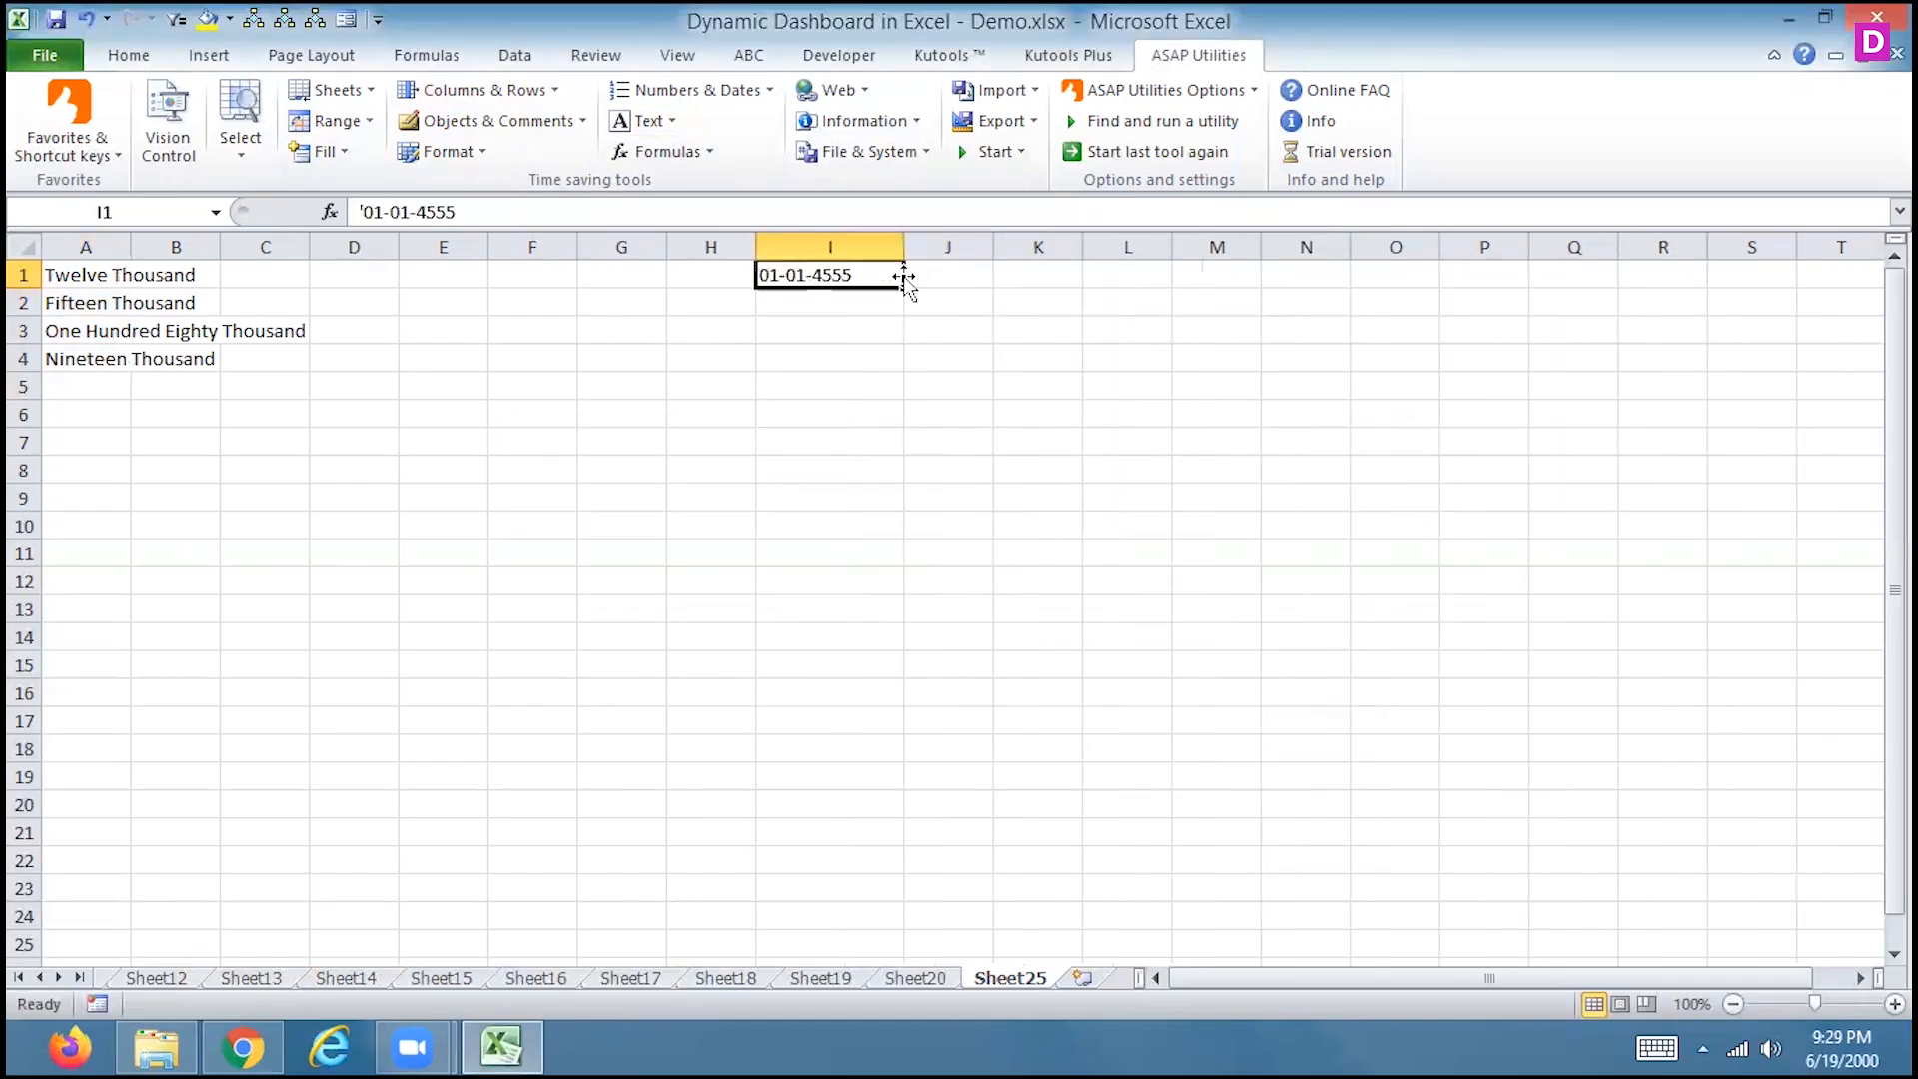
key("Delete")
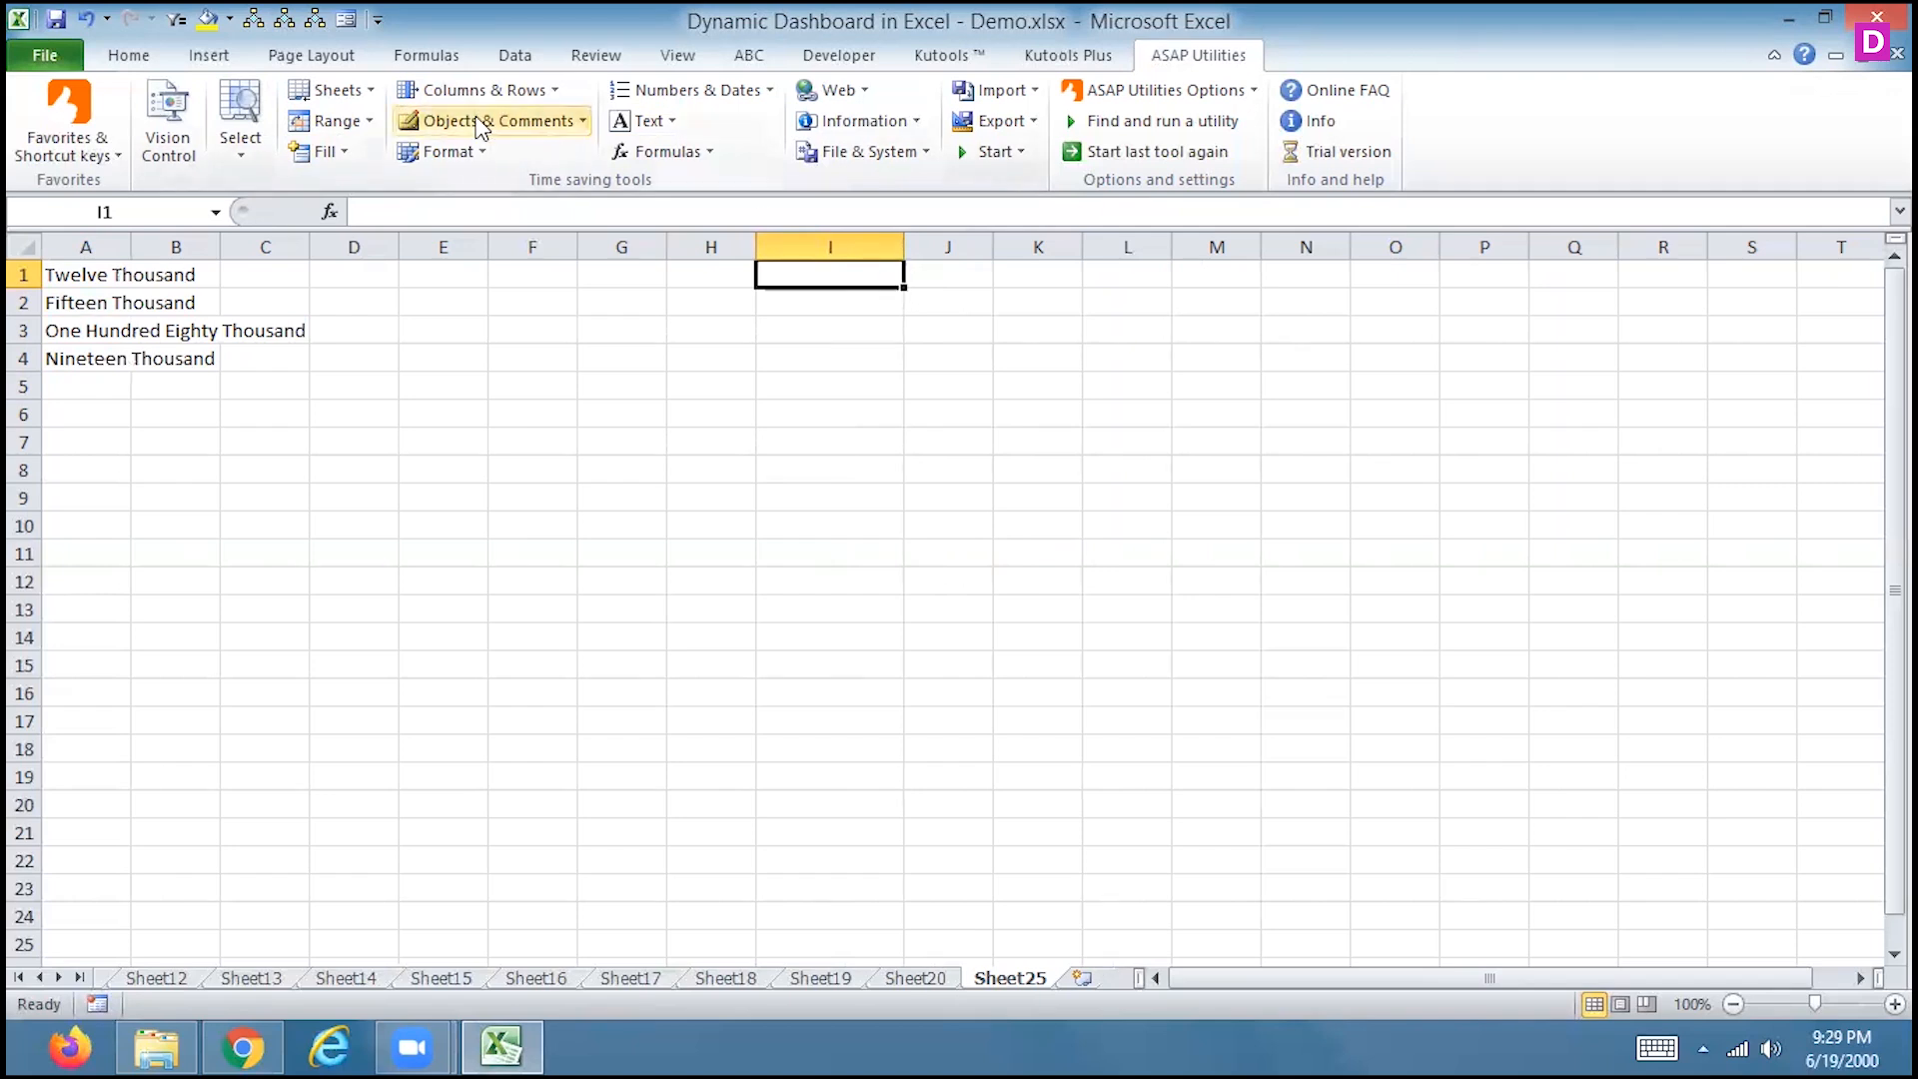
Look over the Text utilities list again and scroll the sheet tabs back to earlier sheets
left_click(645, 118)
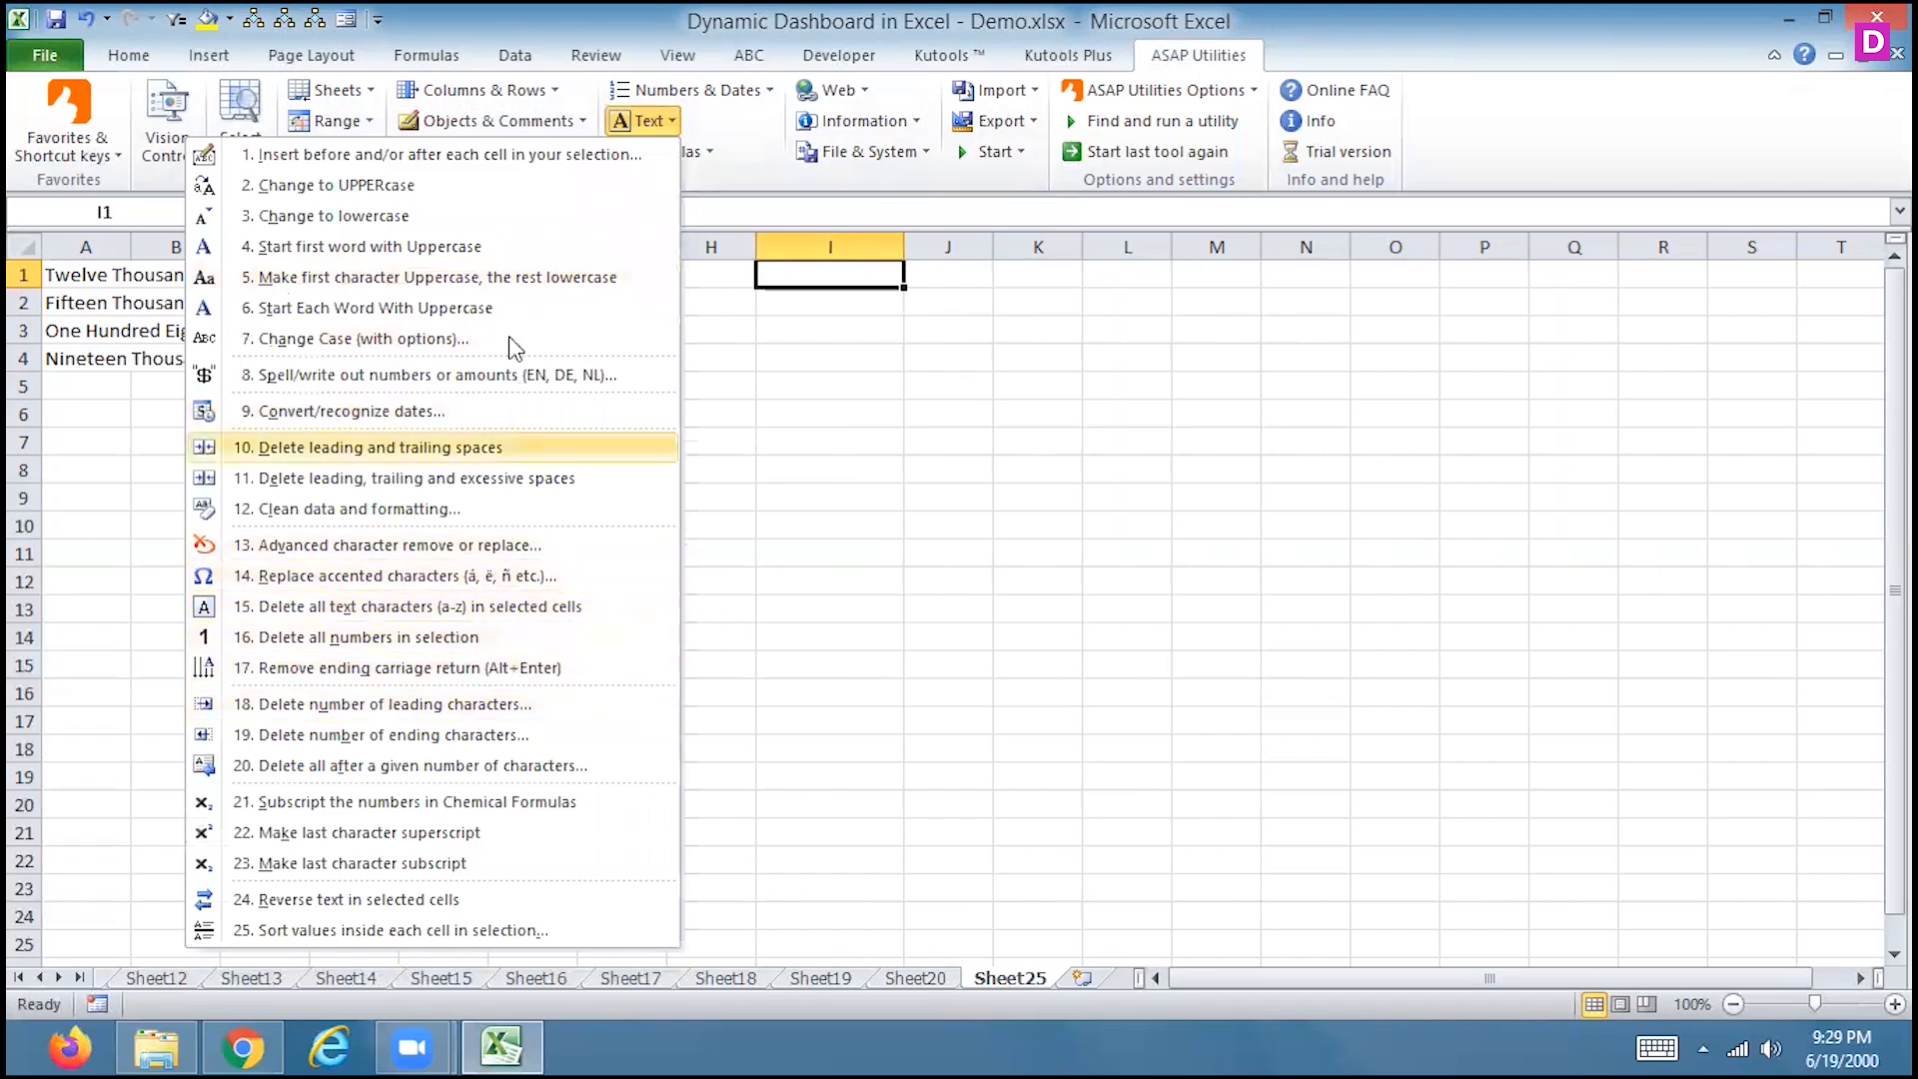
left_click(740, 446)
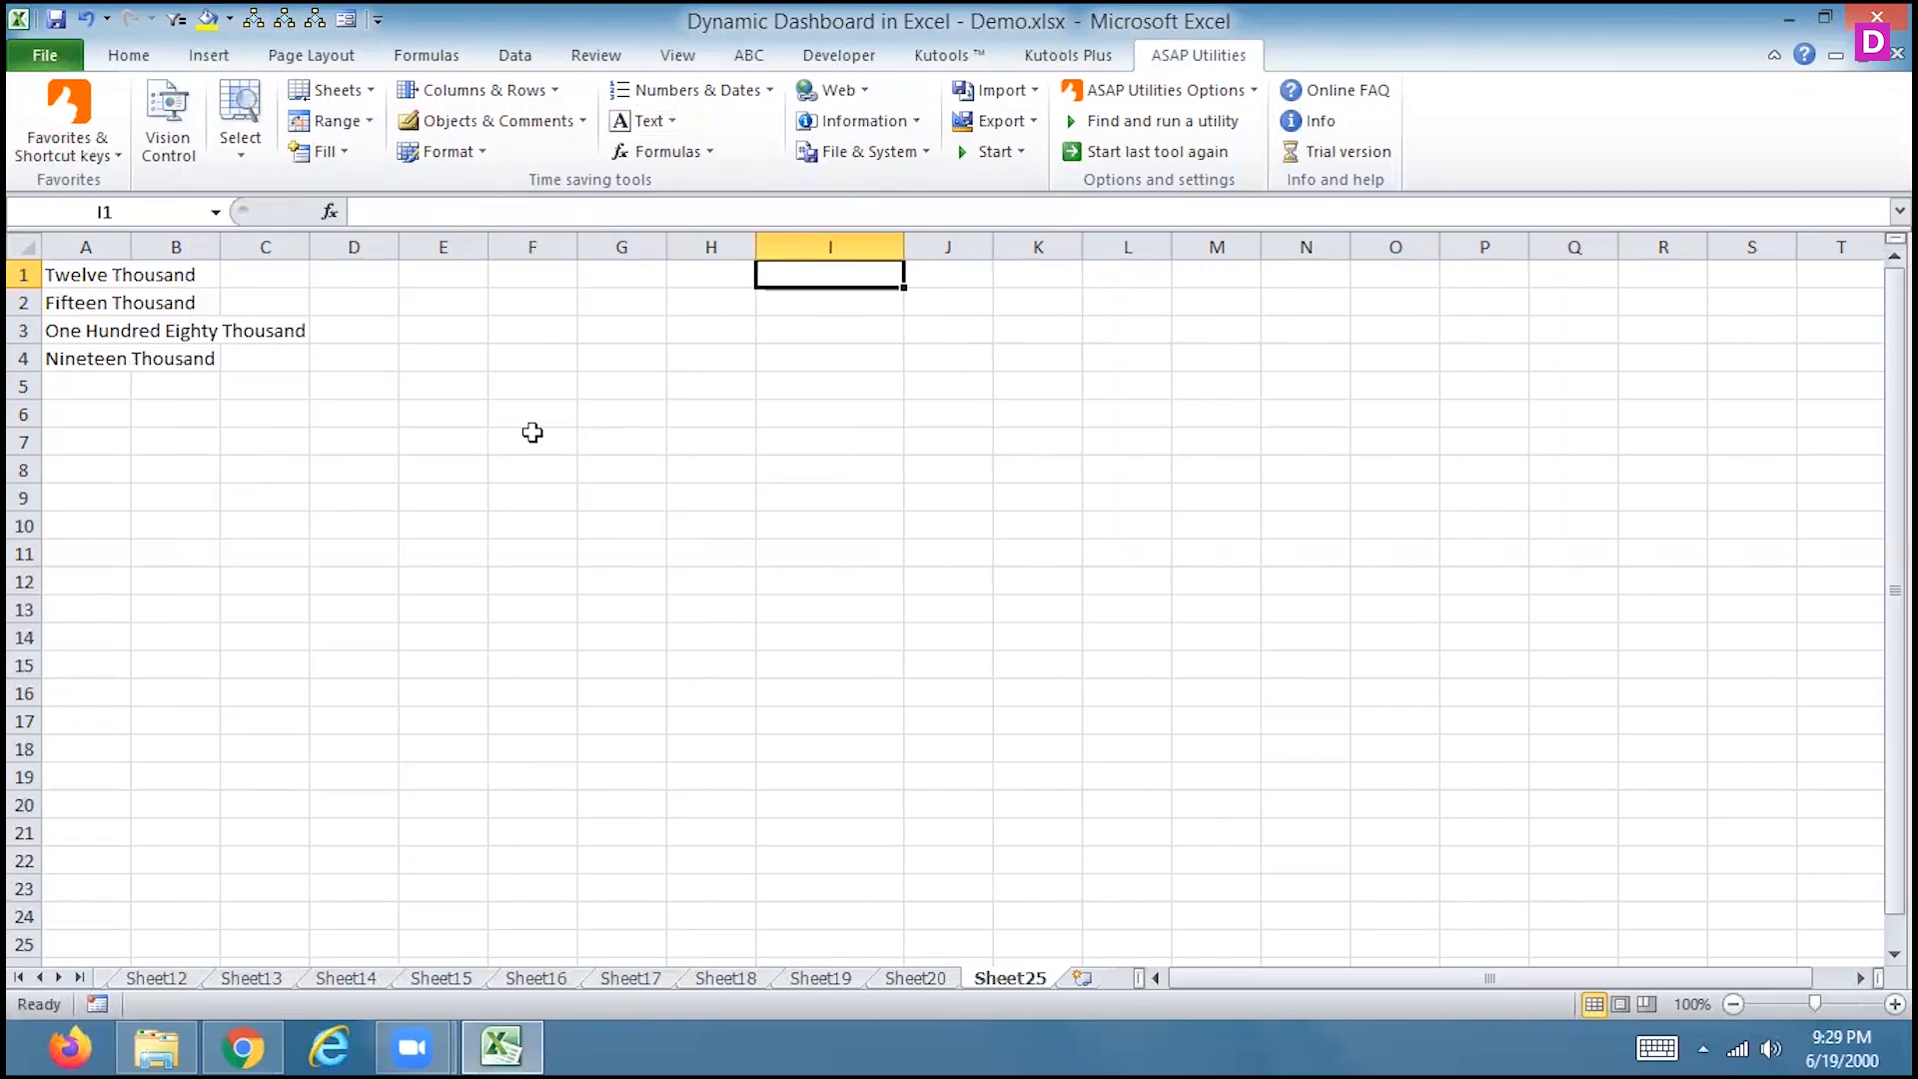
left_click(40, 977)
left_click(40, 977)
left_click(40, 977)
left_click(40, 977)
Move through Sheet8 and Data to reach Sheet14
left_click(152, 978)
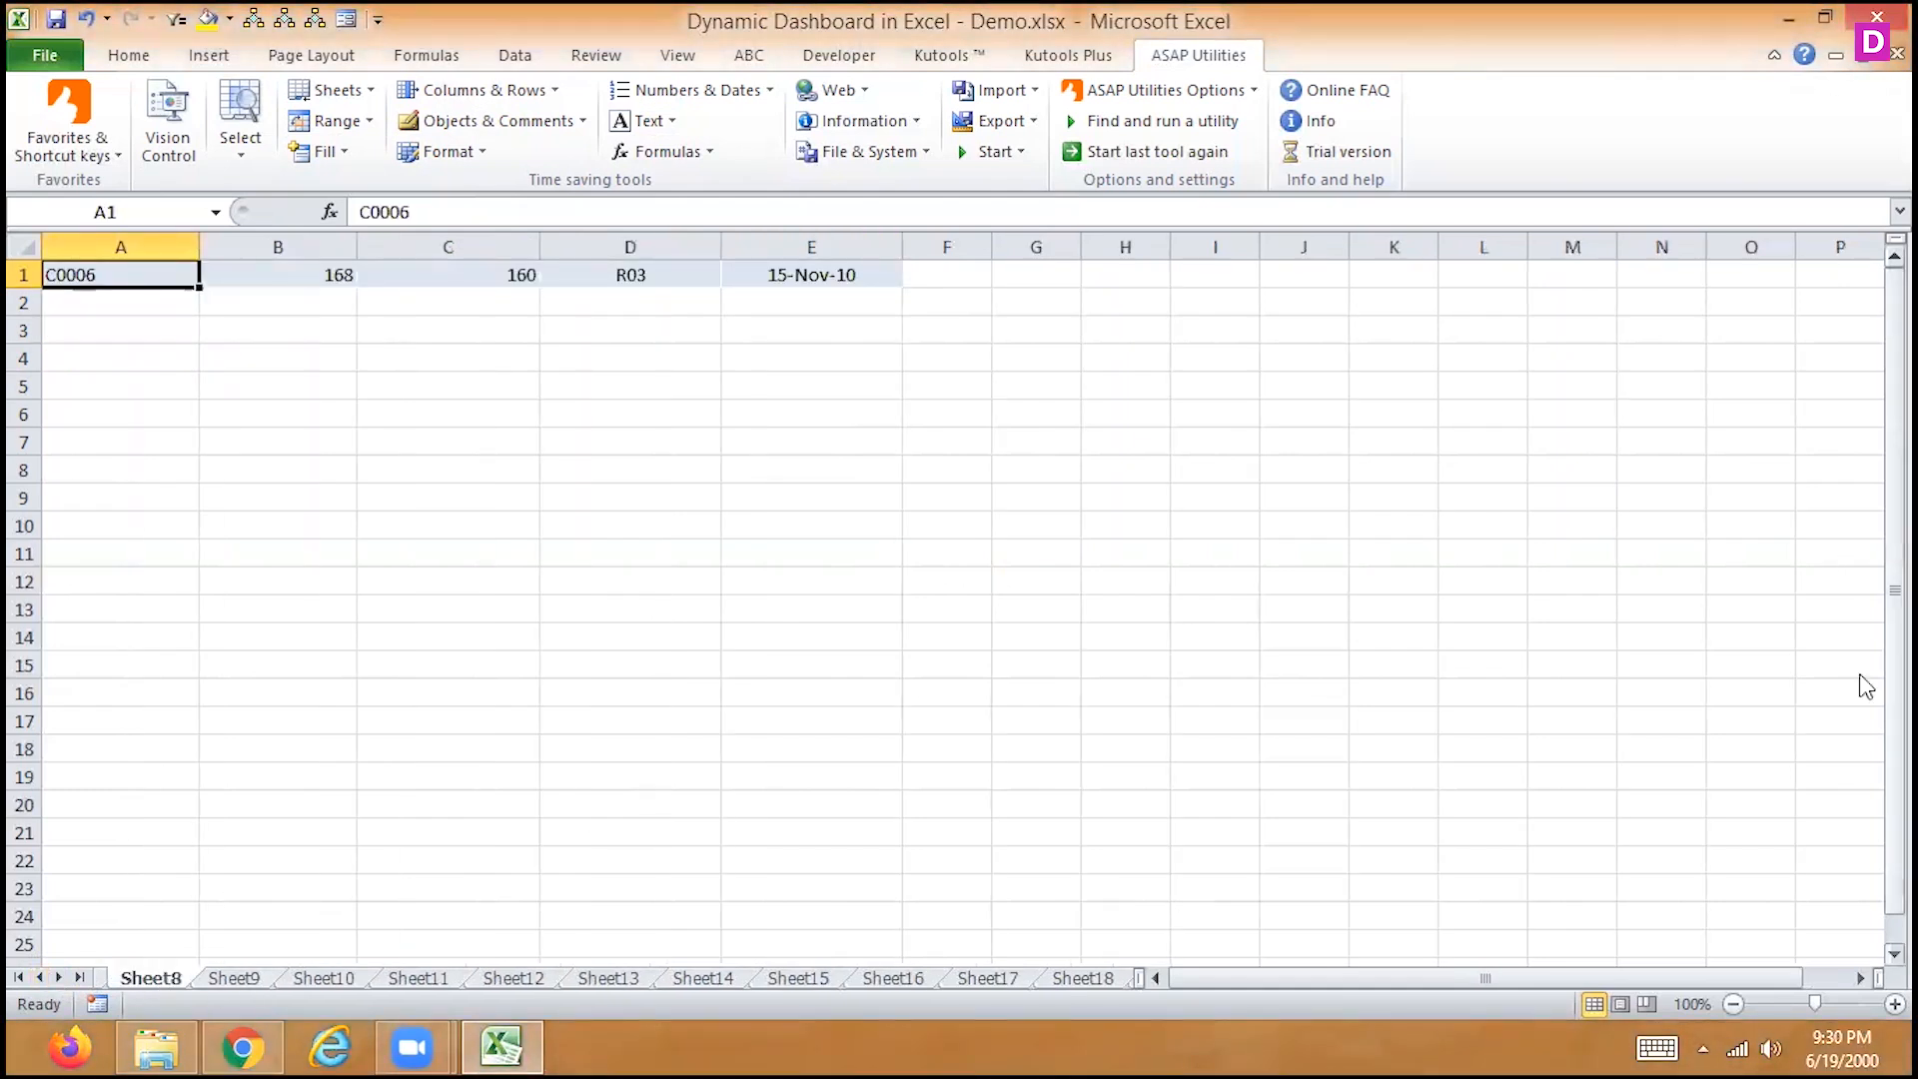
left_click(40, 977)
left_click(40, 977)
left_click(39, 976)
left_click(40, 977)
left_click(249, 984)
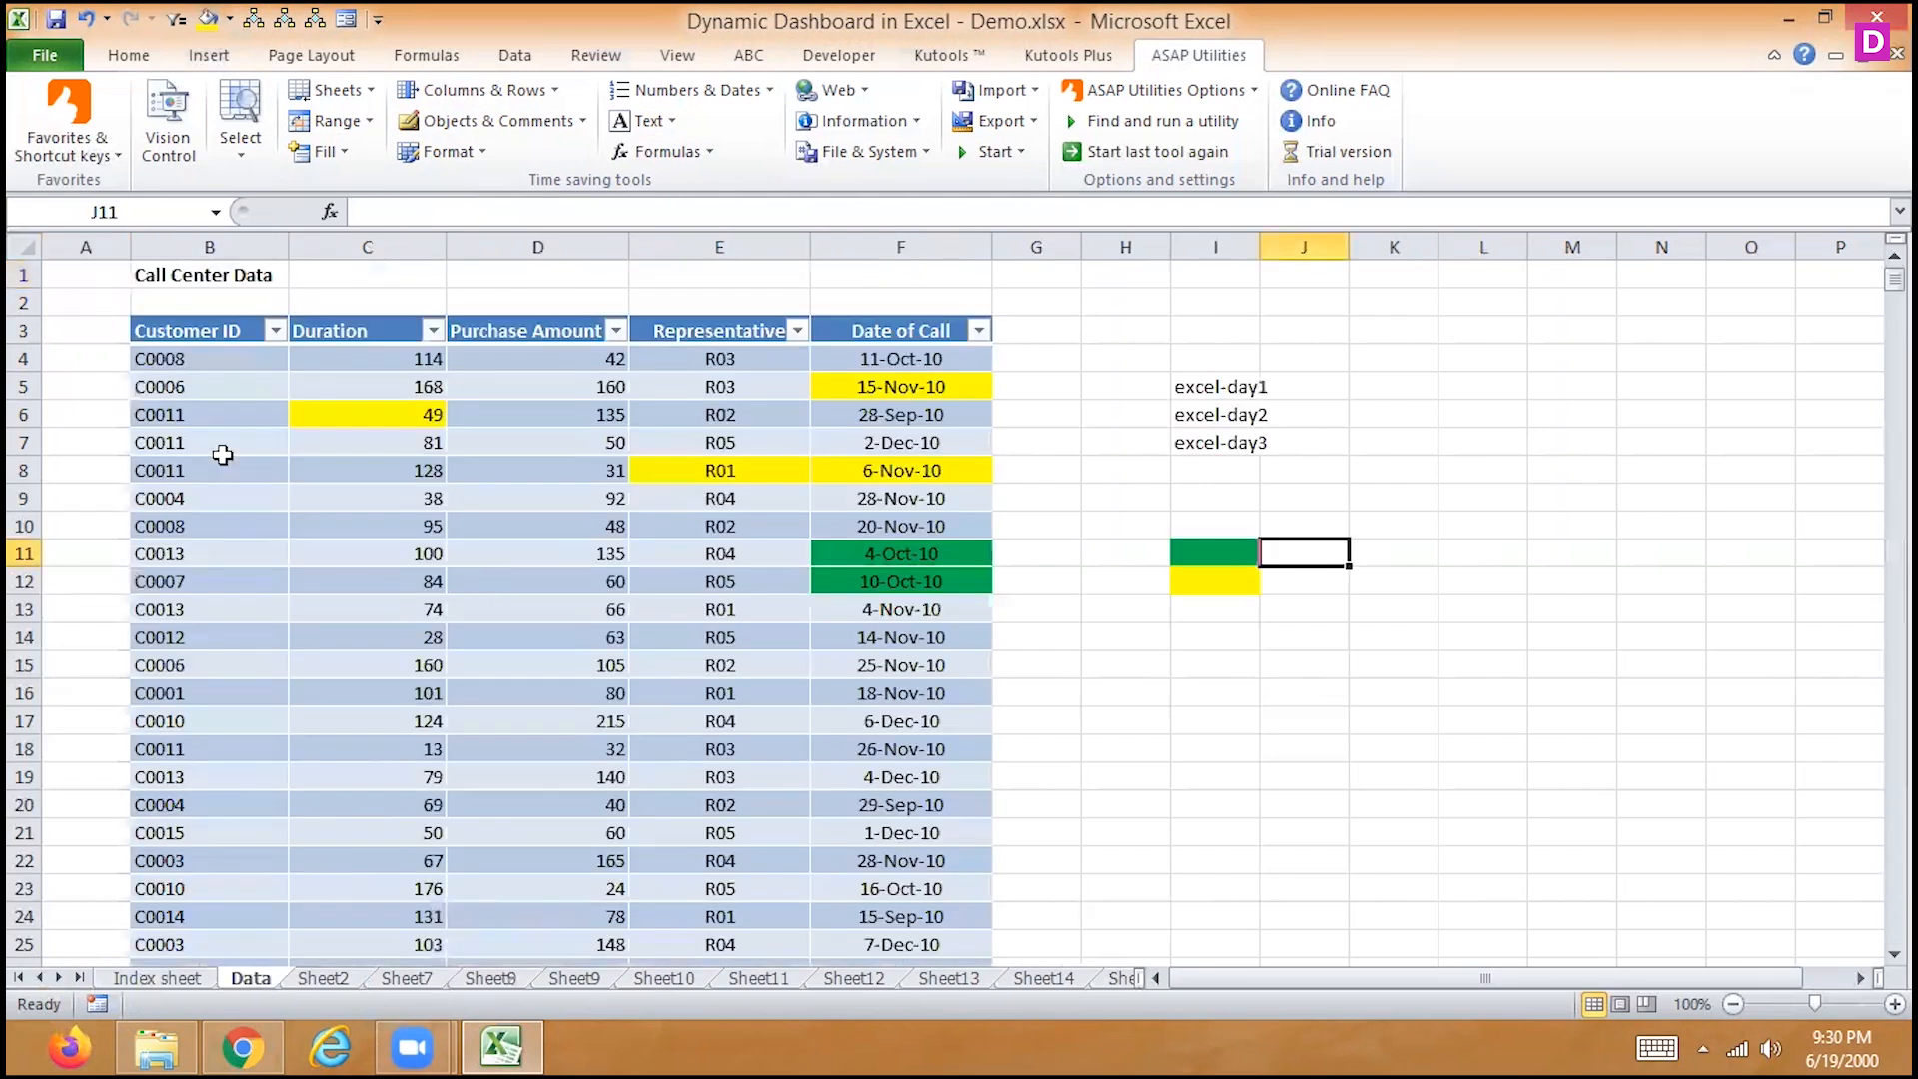
left_click(1058, 979)
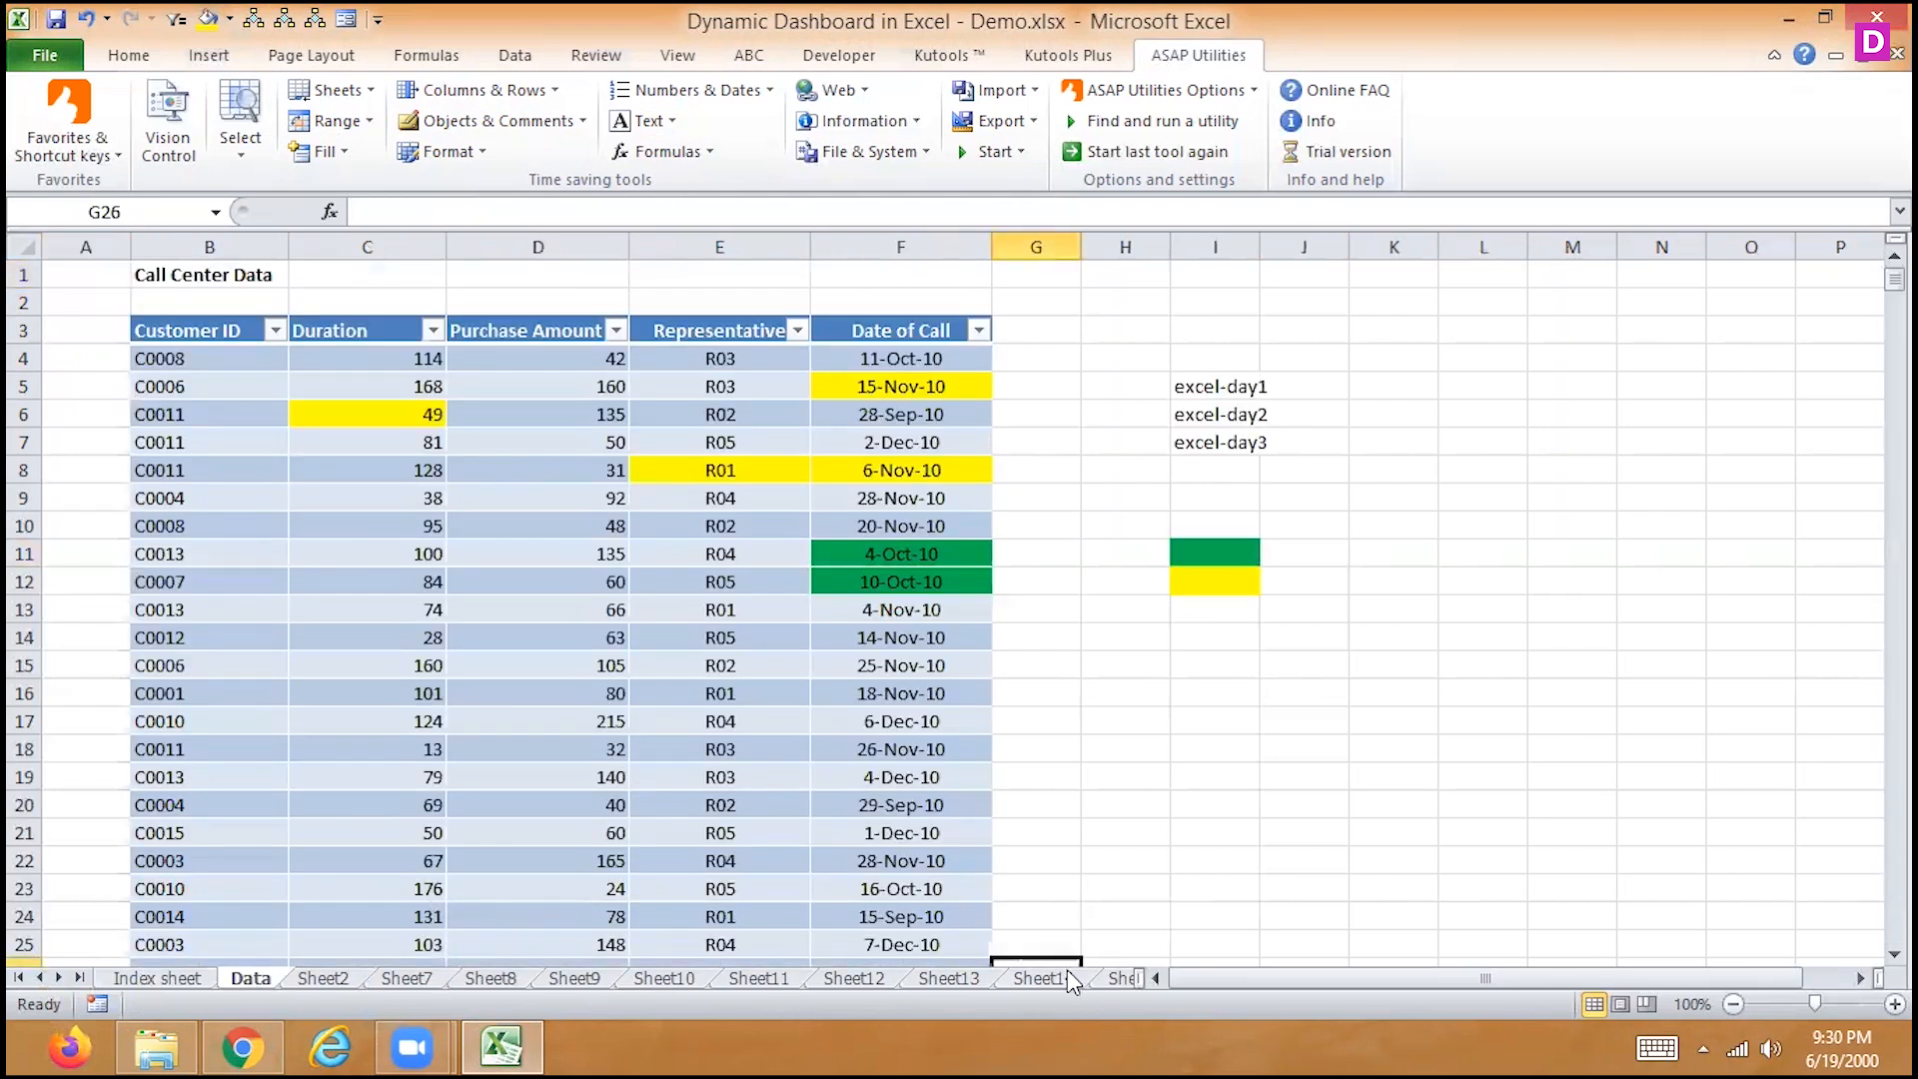
Enter aa, bb, cc, ee, dd and rr down cells C8 to C13
left_click(490, 480)
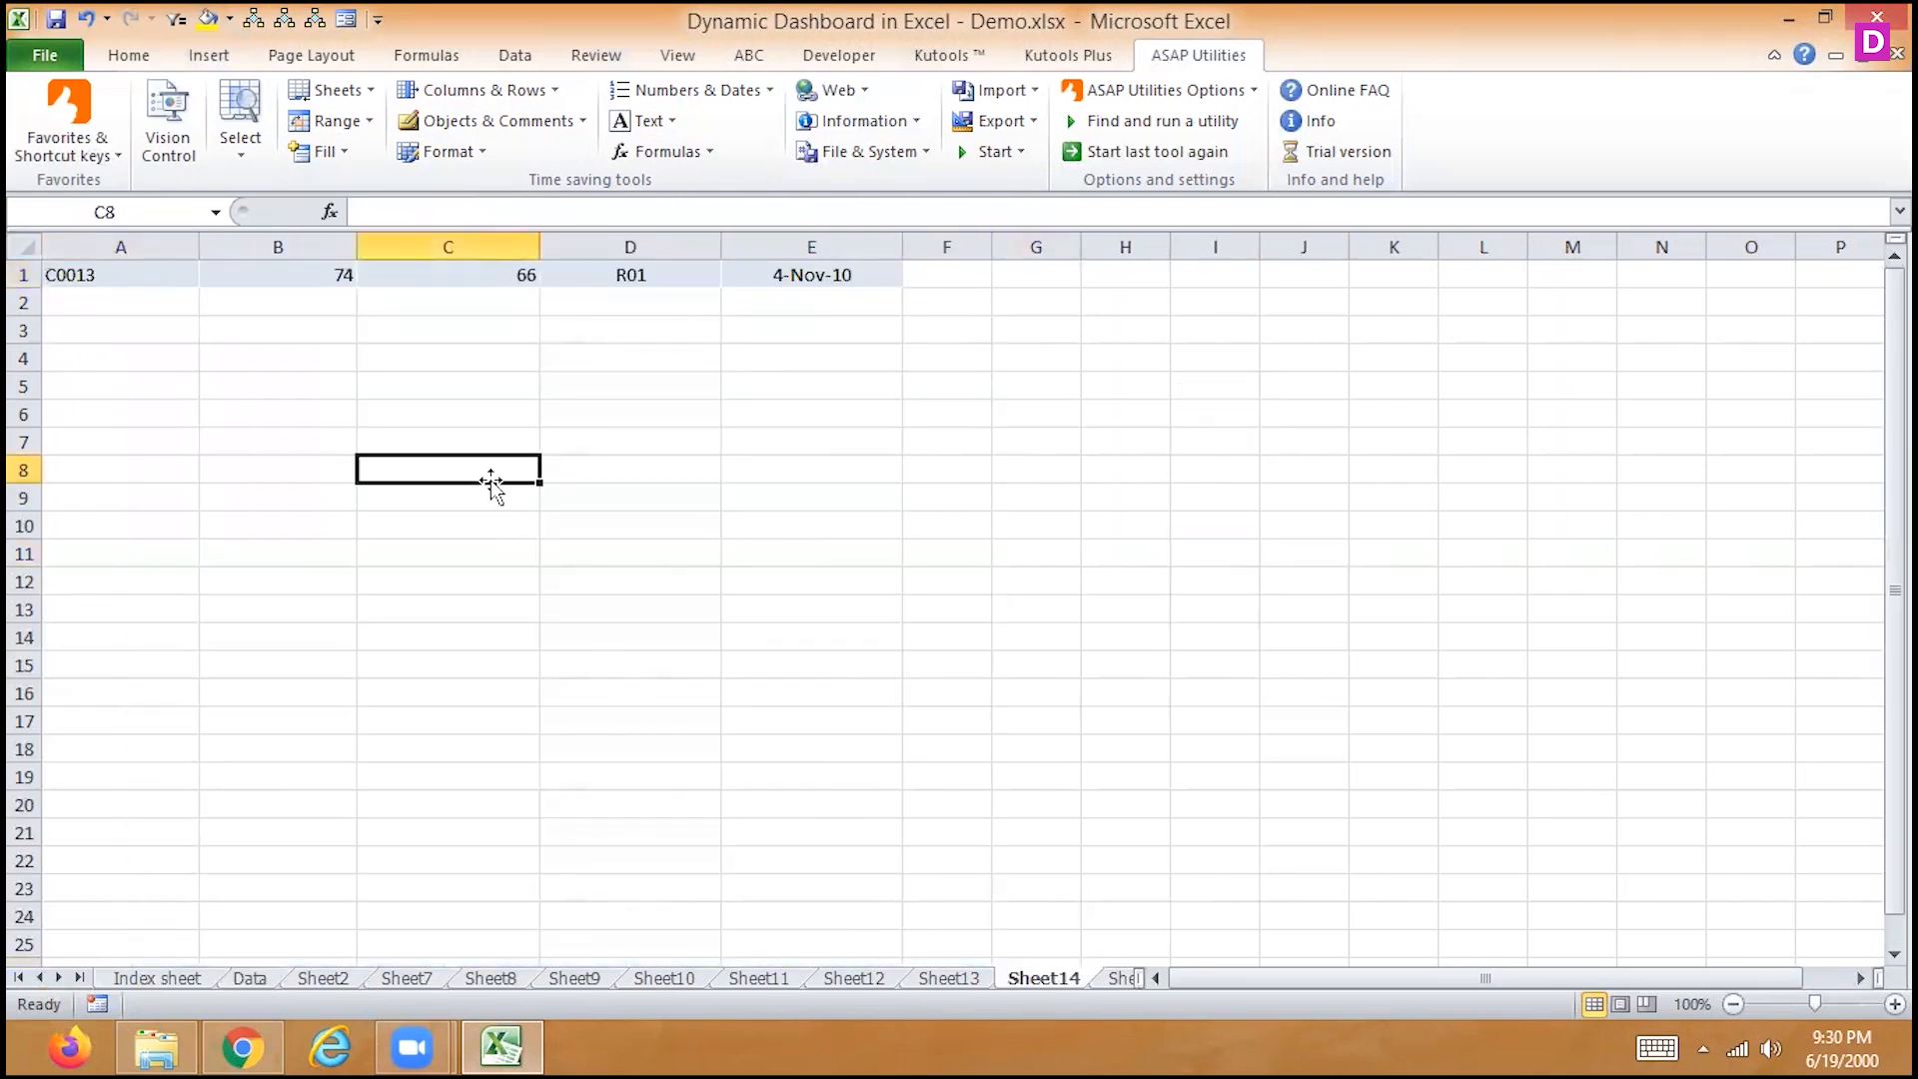
type("nidhi")
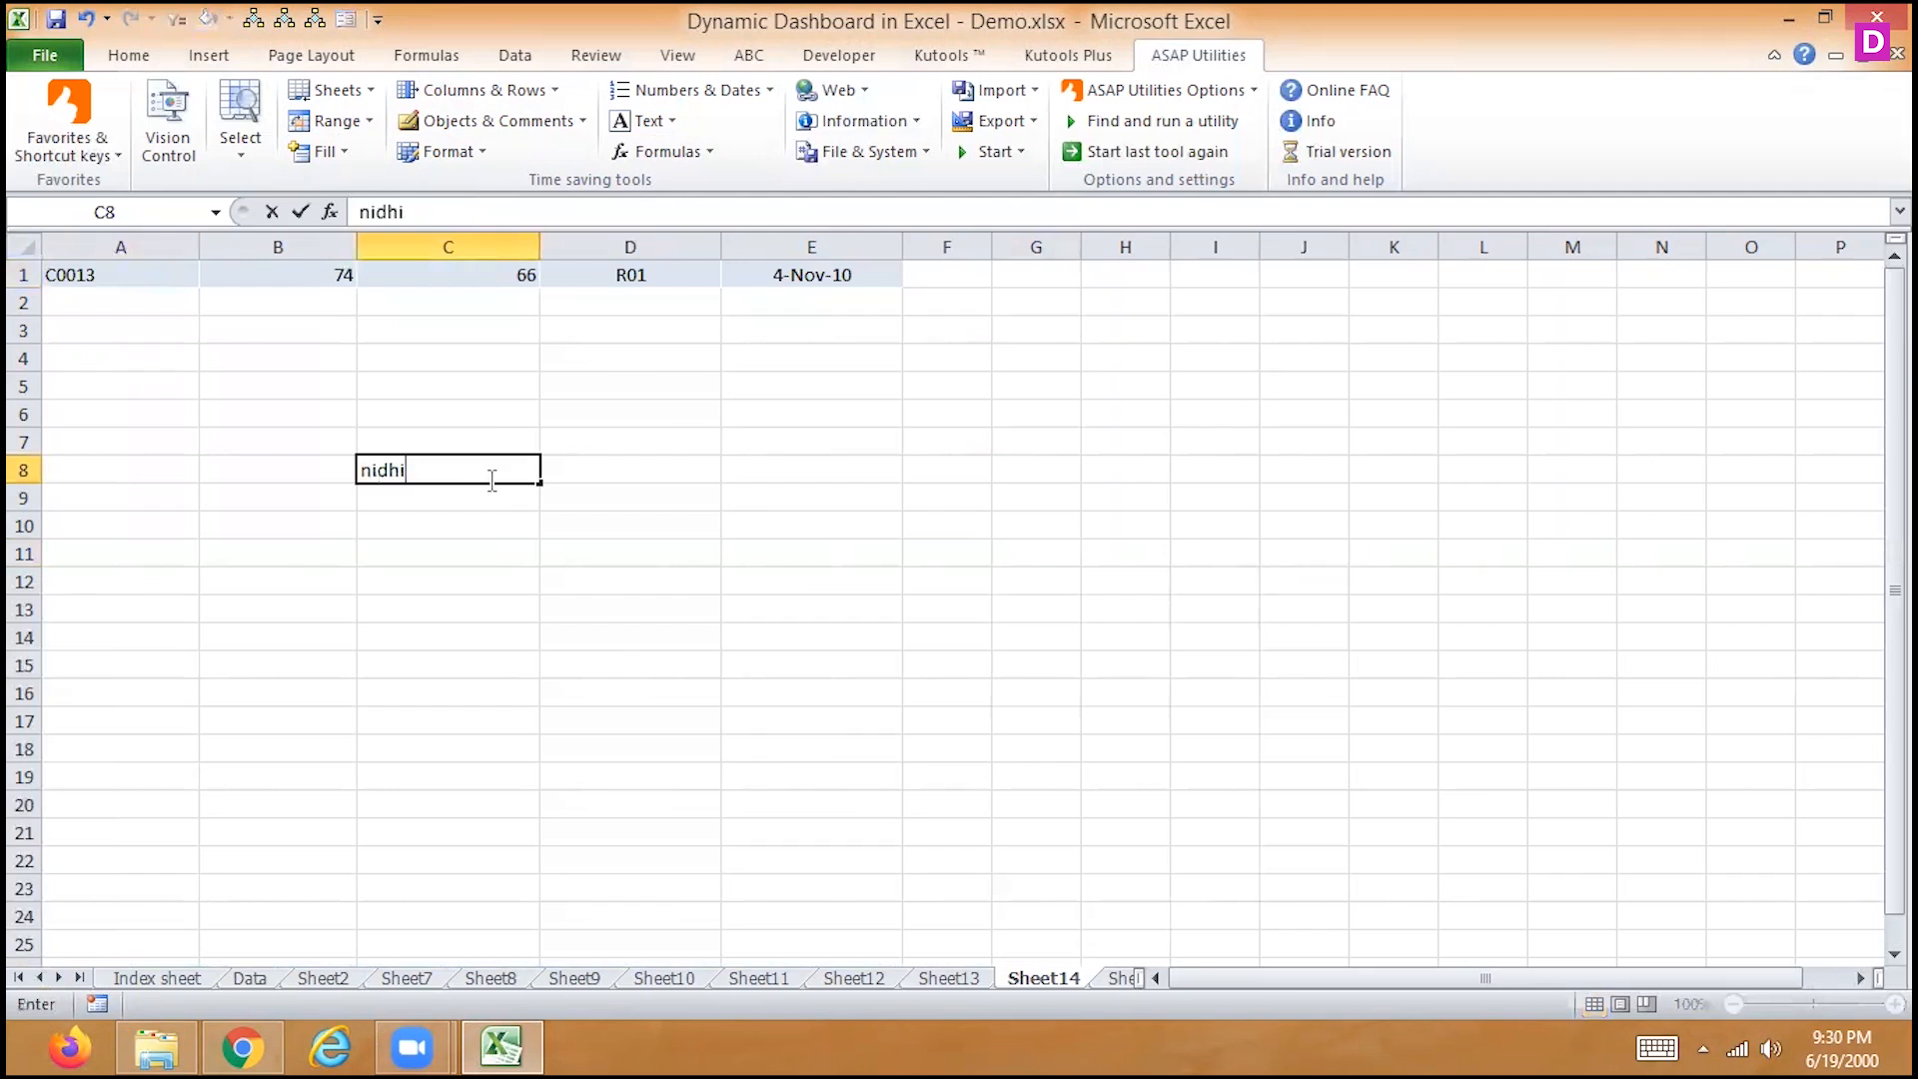
key("BackSpace")
key("BackSpace")
key("BackSpace")
key("BackSpace")
type("aa")
key("Return")
type("bb")
key("Return")
type("cc")
key("Return")
type("ee")
key("Return")
type("dd")
key("Return")
type("rr")
key("Return")
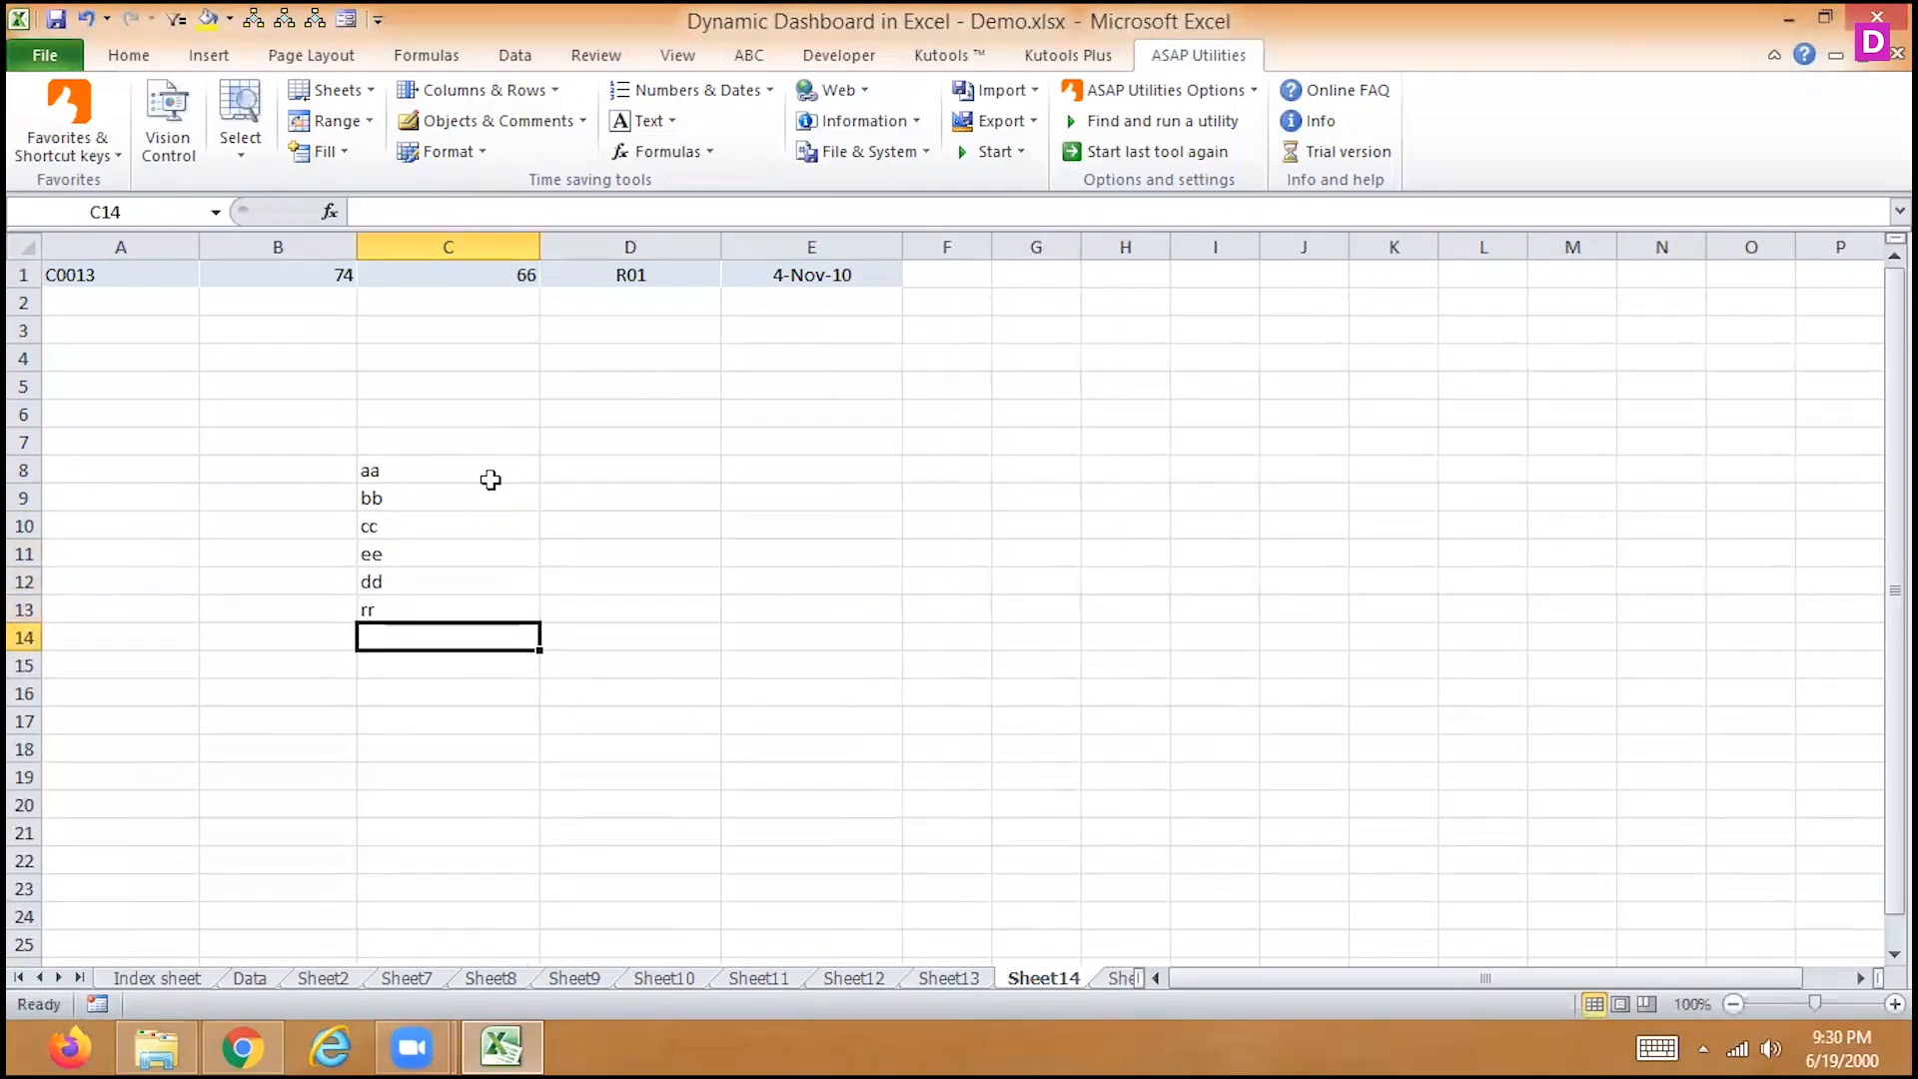
Convert the six words in C8:C13 to uppercase with ASAP Utilities' Change to UPPERcase
left_click_drag(477, 476, 429, 599)
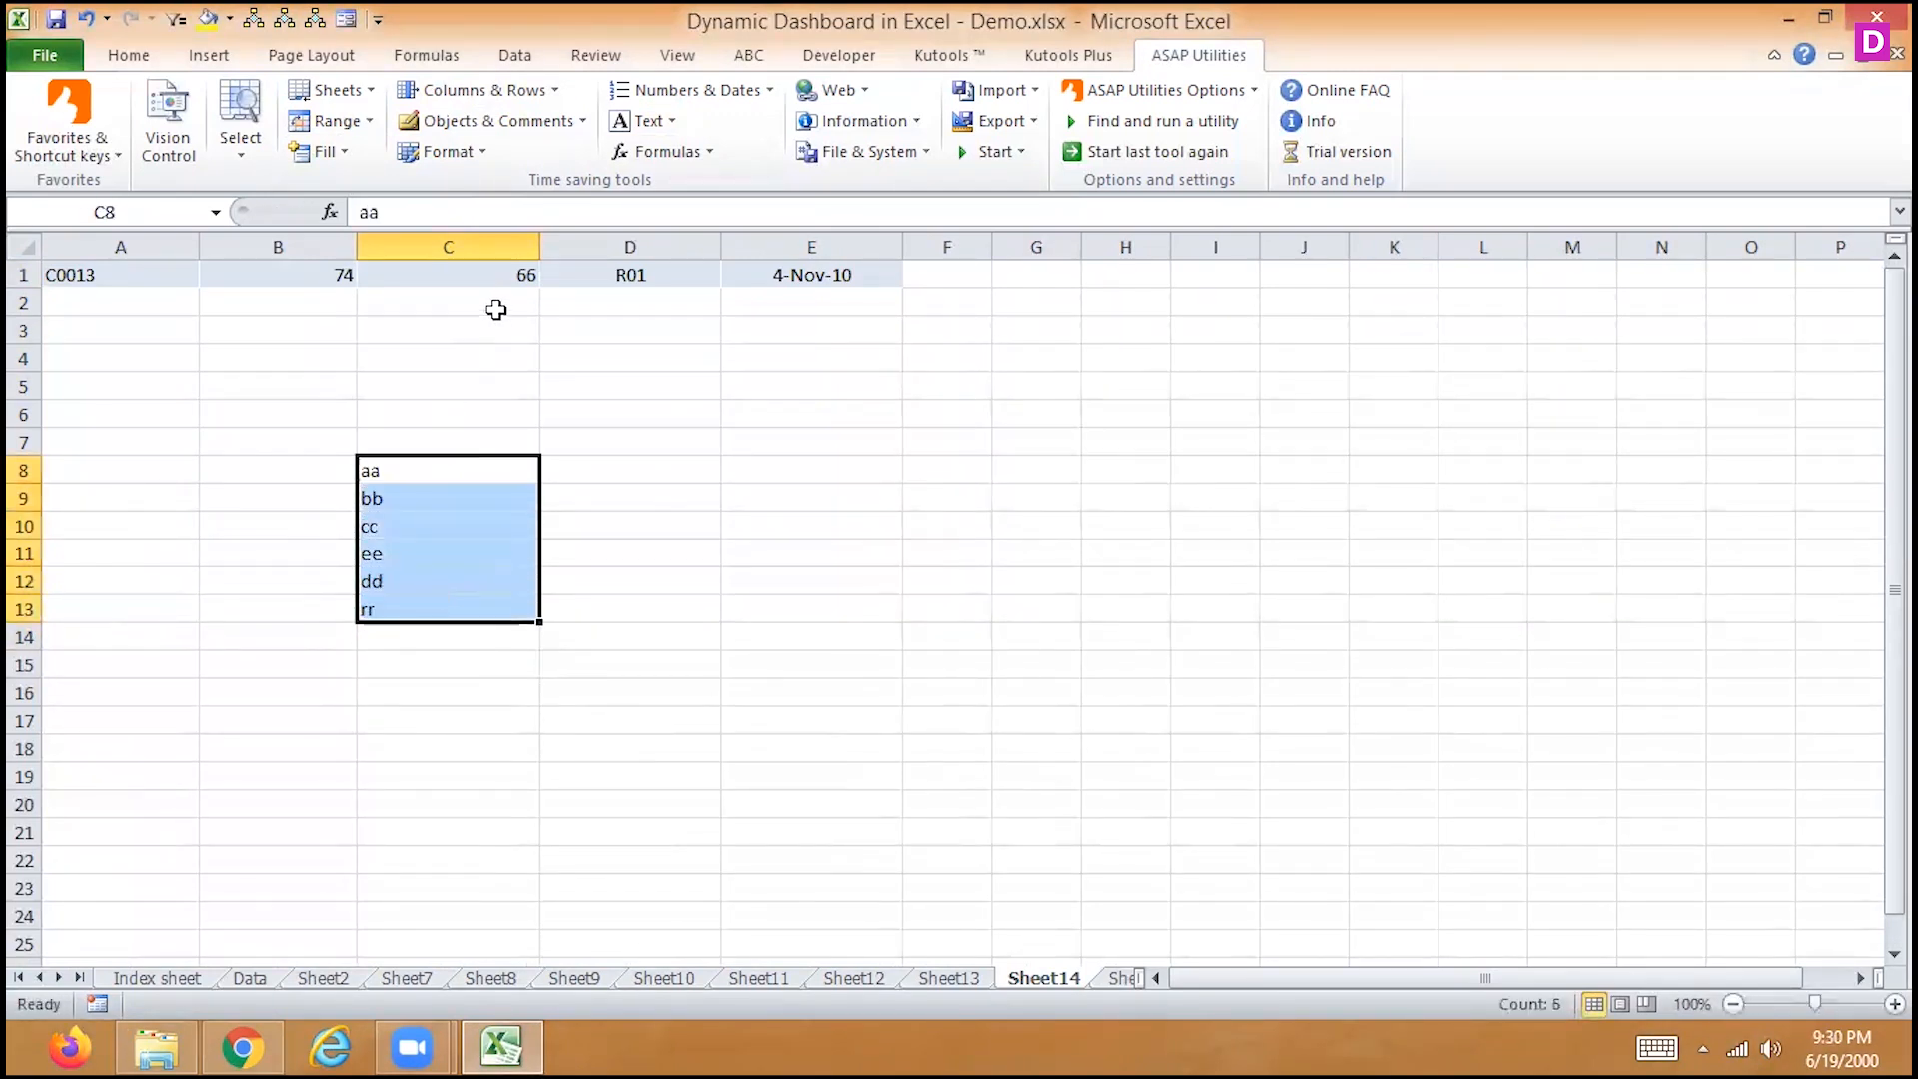
left_click(656, 122)
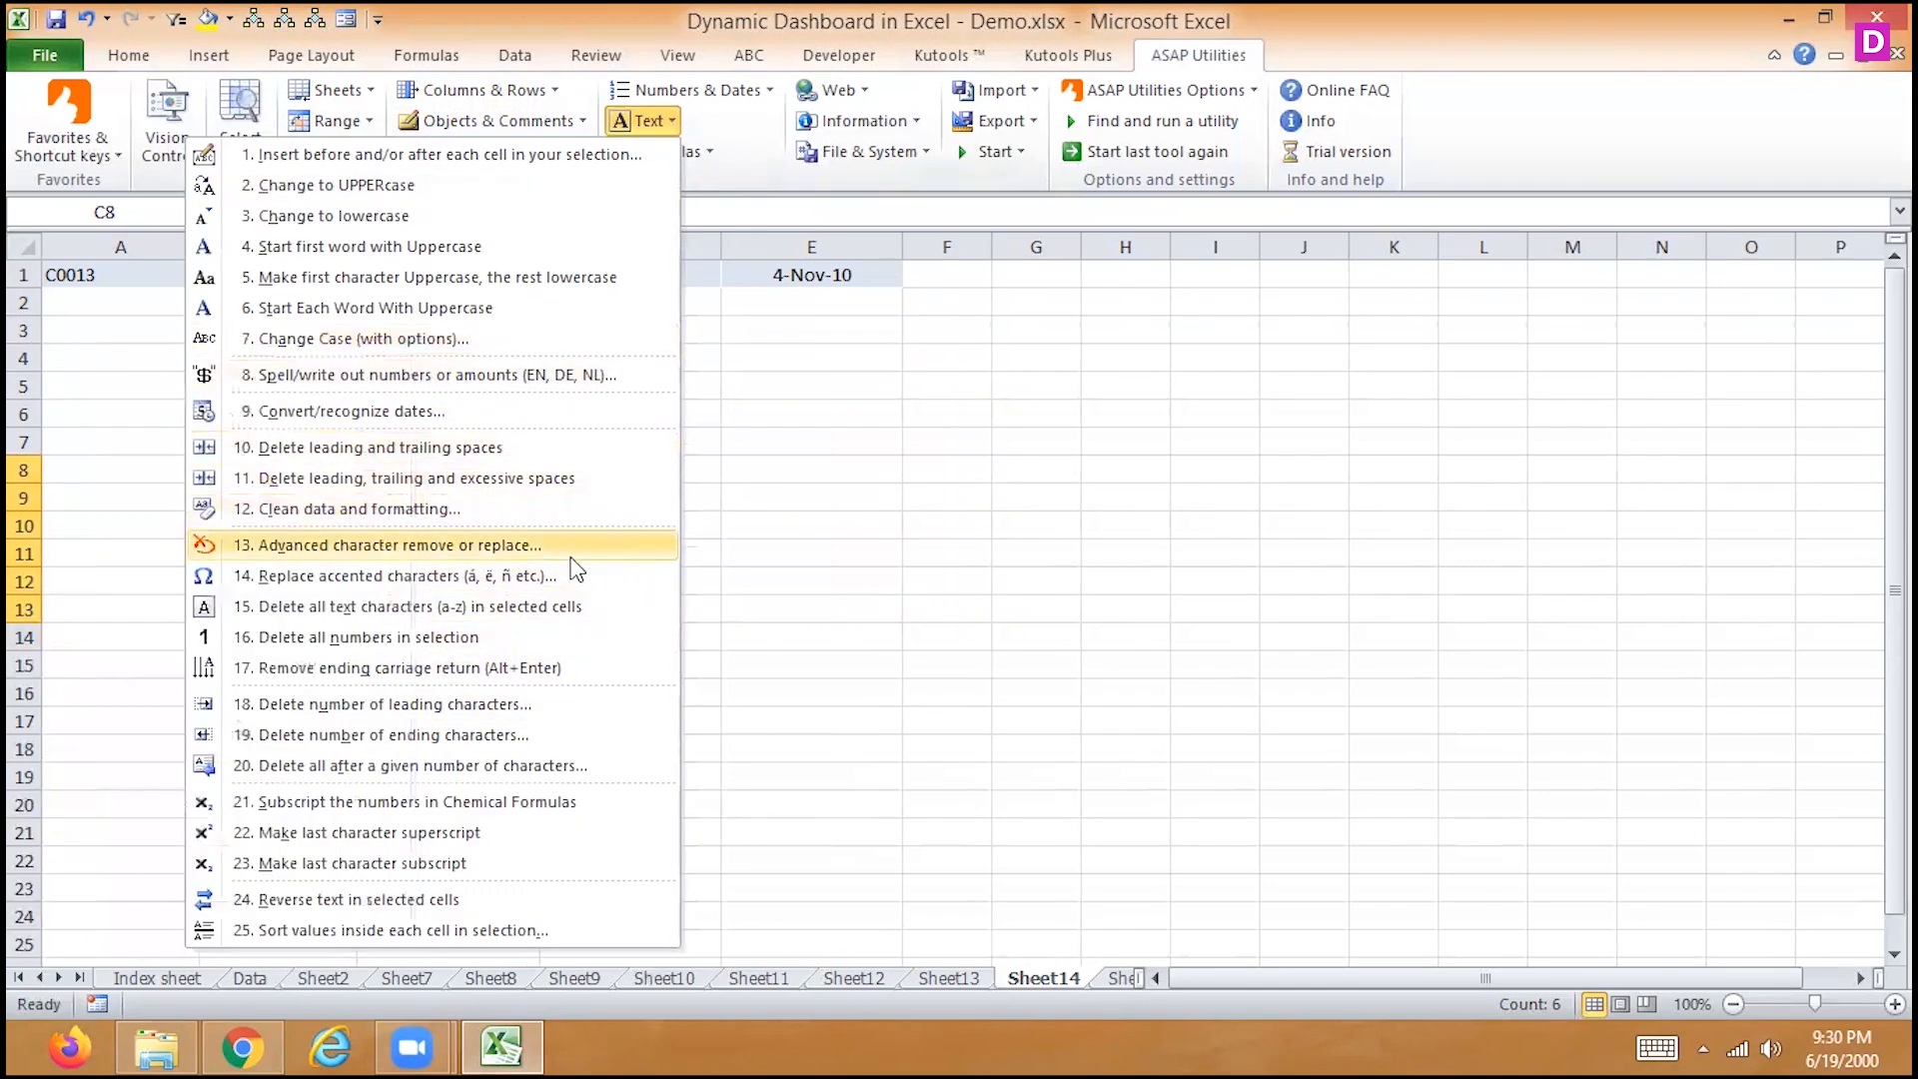
left_click(390, 189)
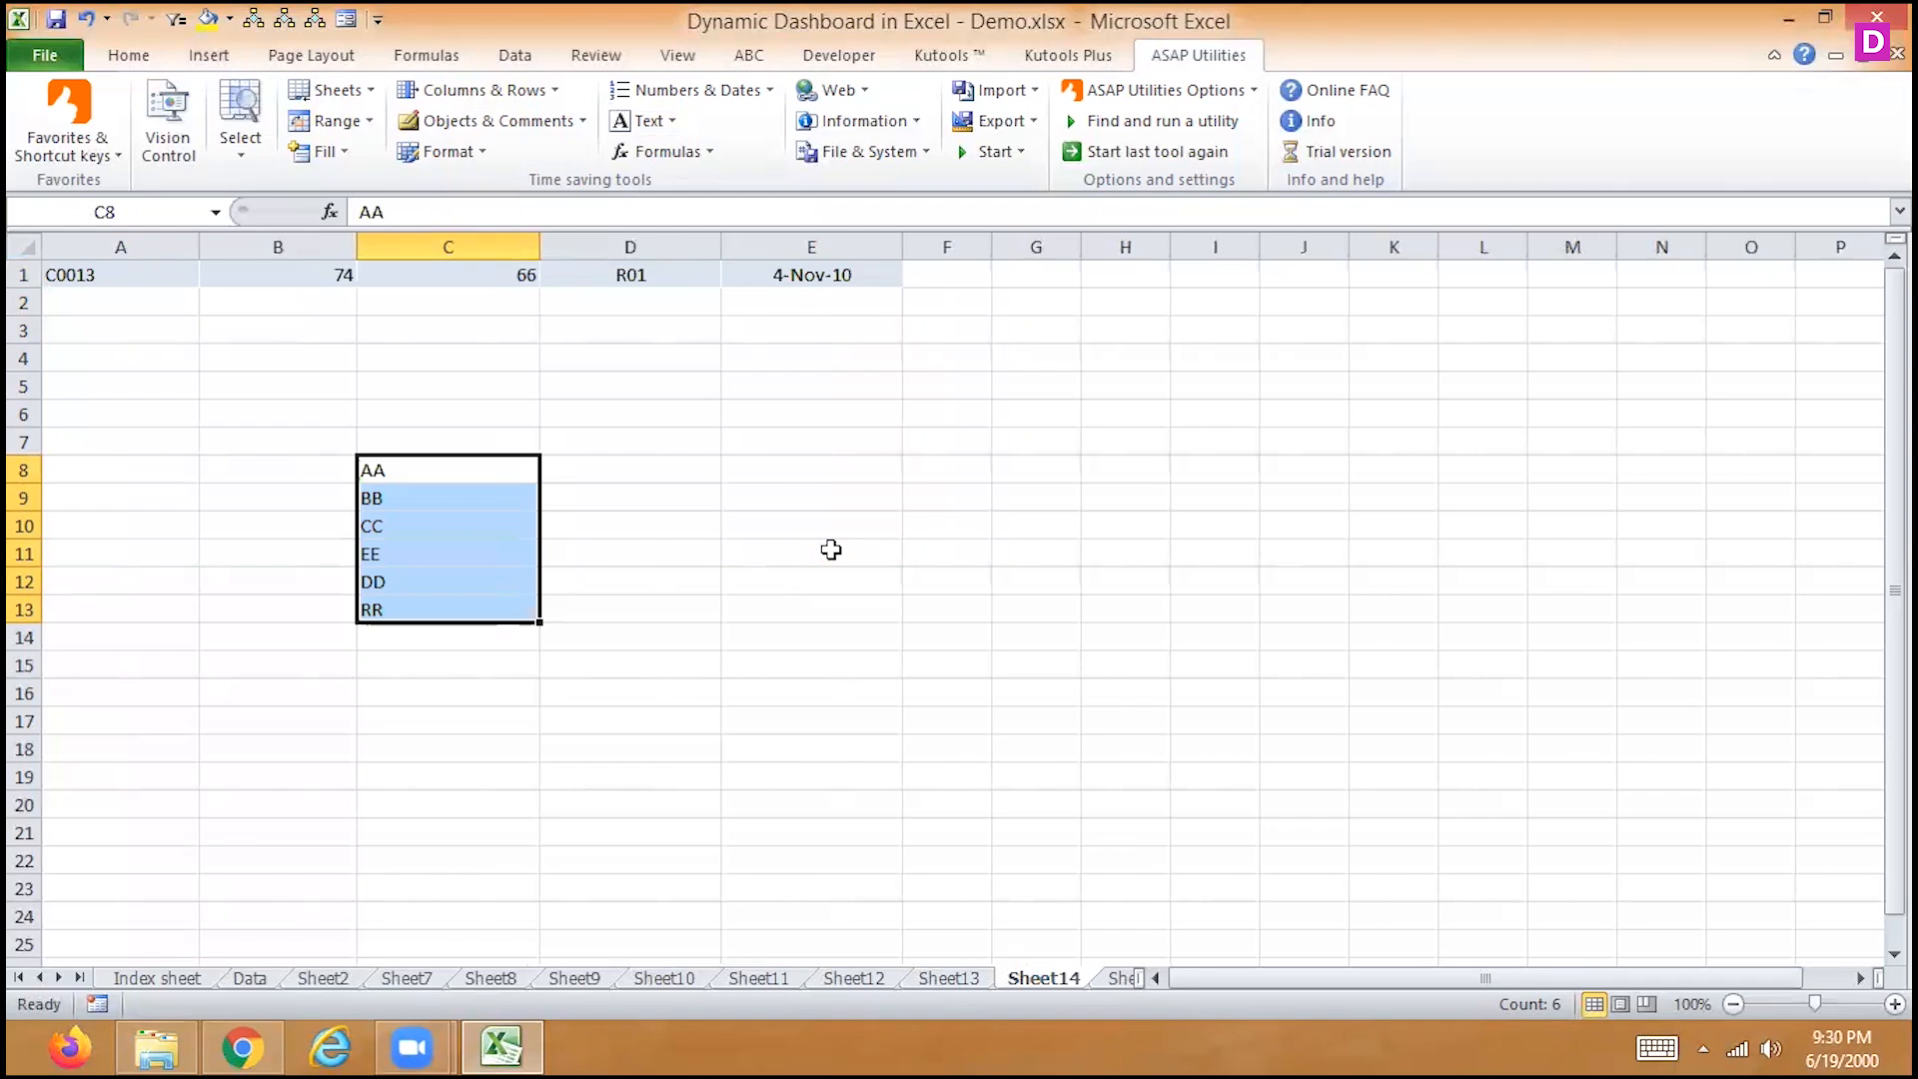
Put =UPPER(B8) in D8 and type zz into B8 to test it
left_click(616, 469)
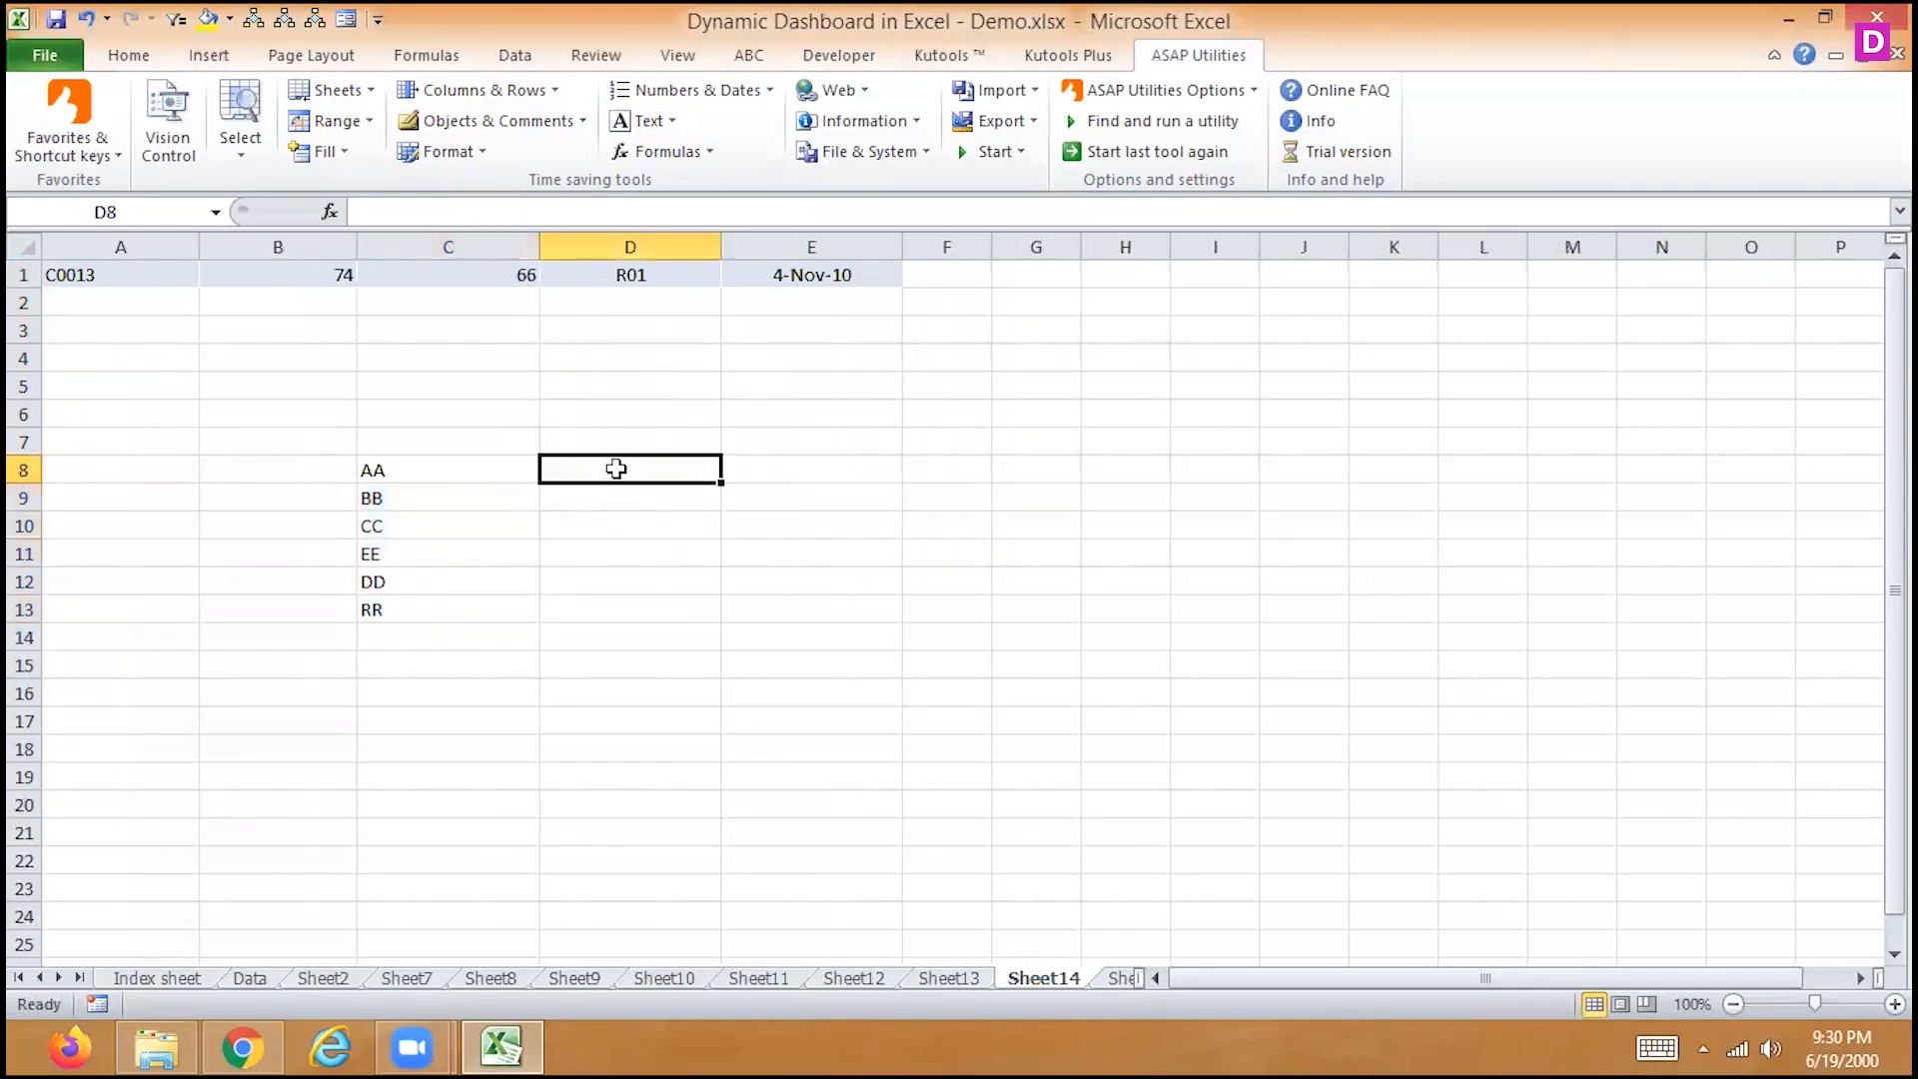
type("=")
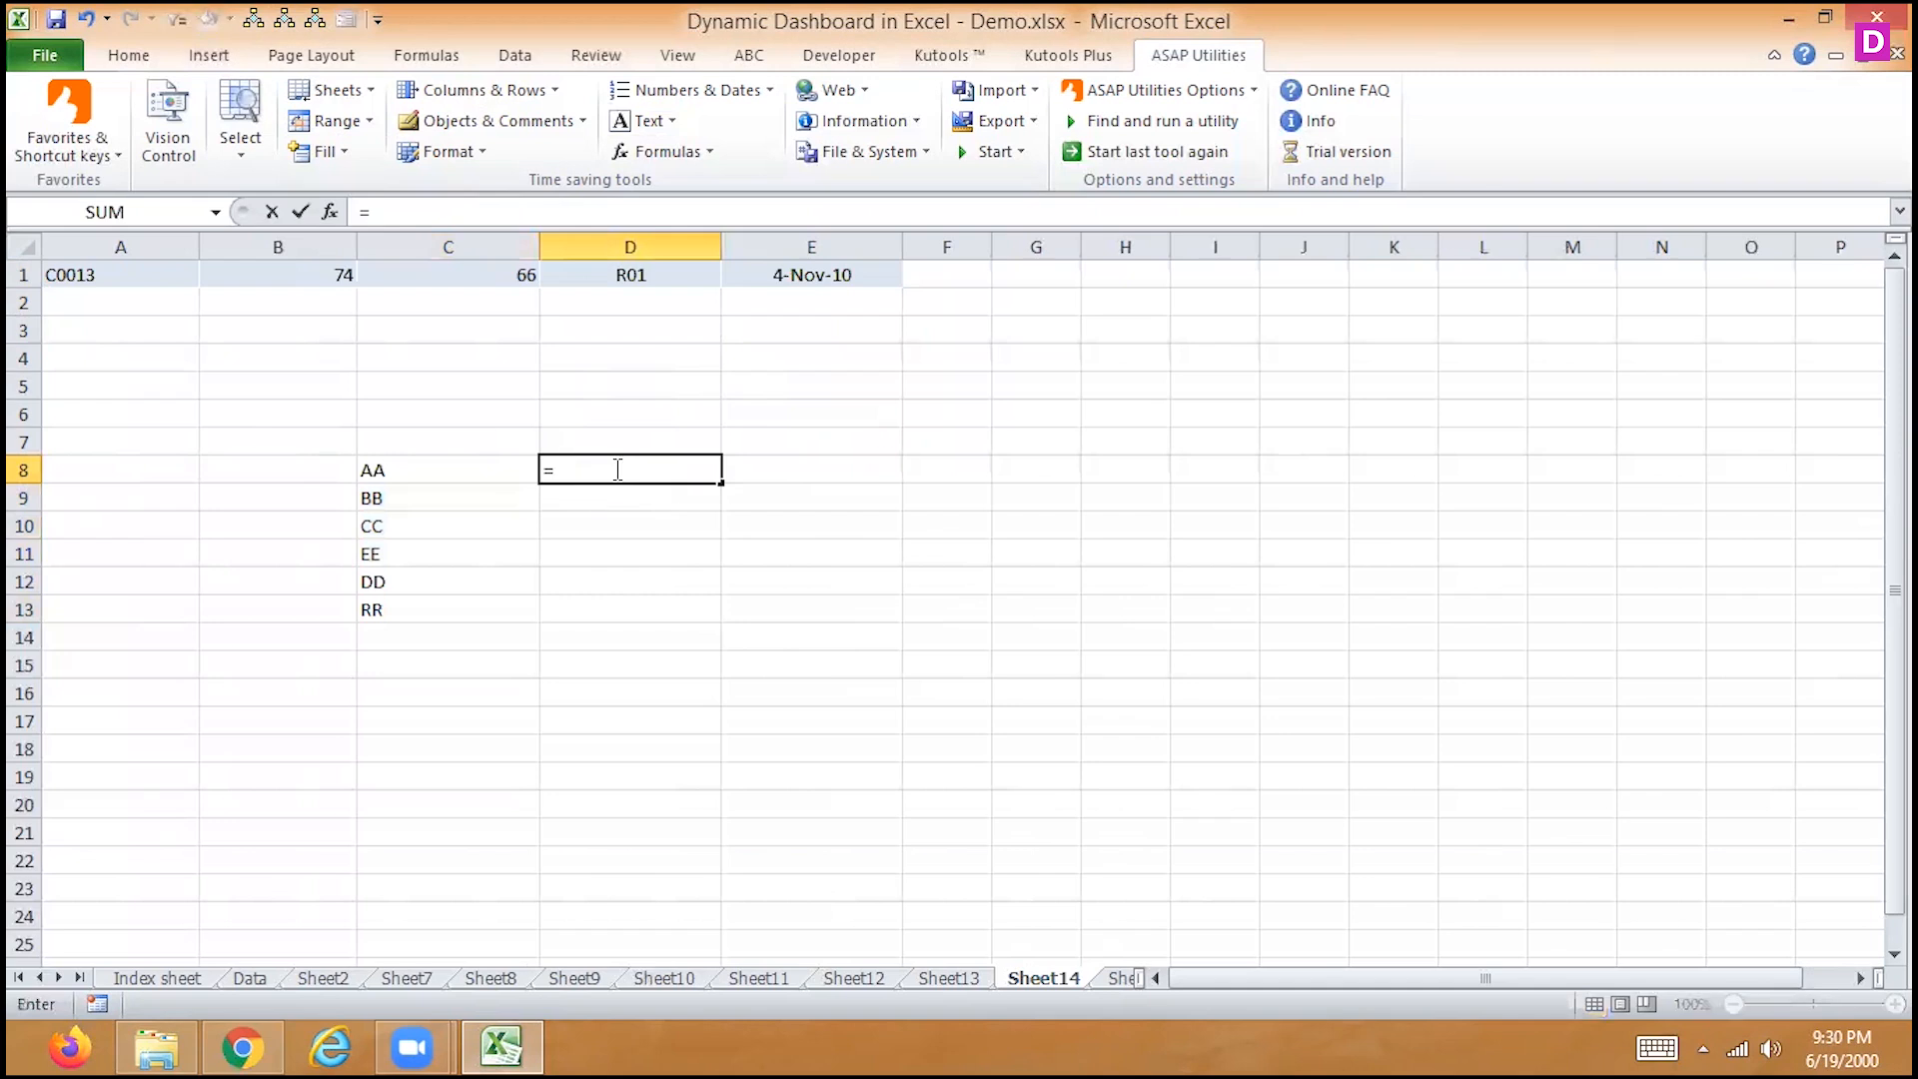
type("upper")
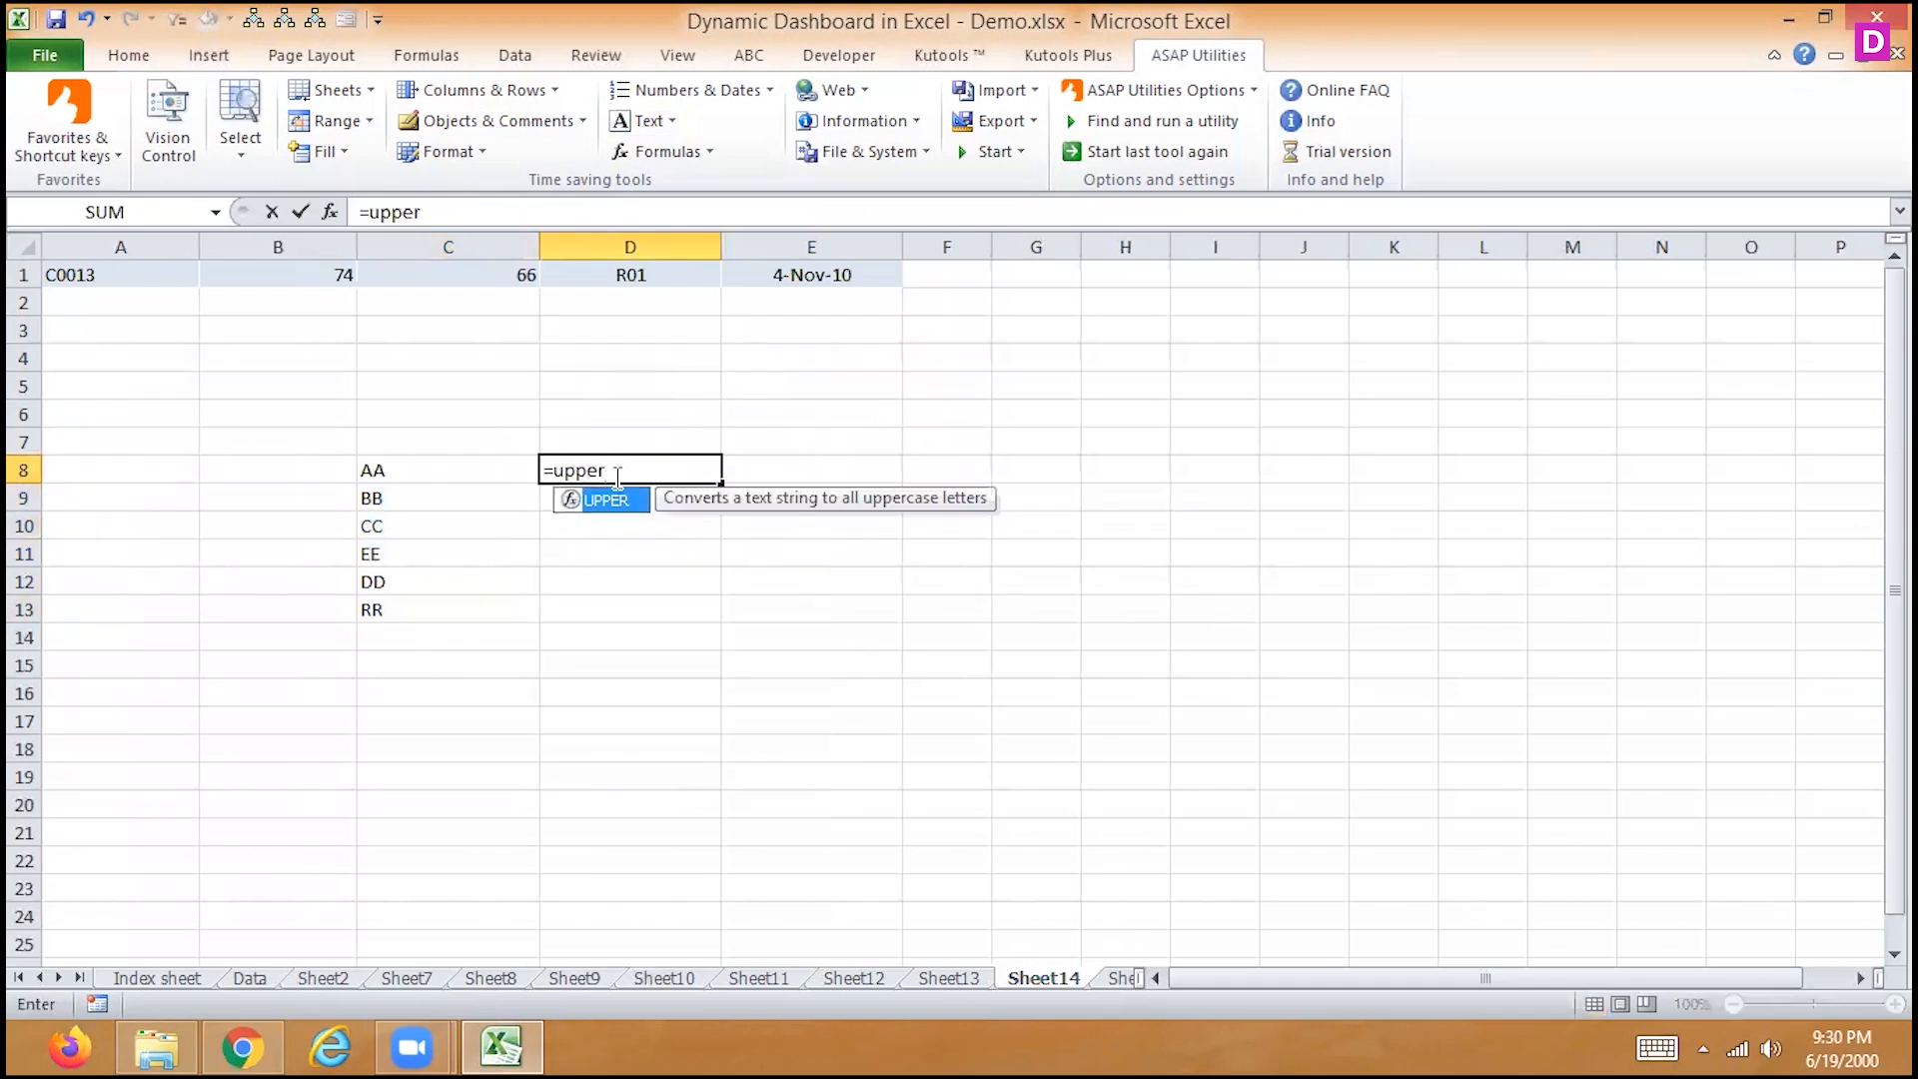
double_click(611, 501)
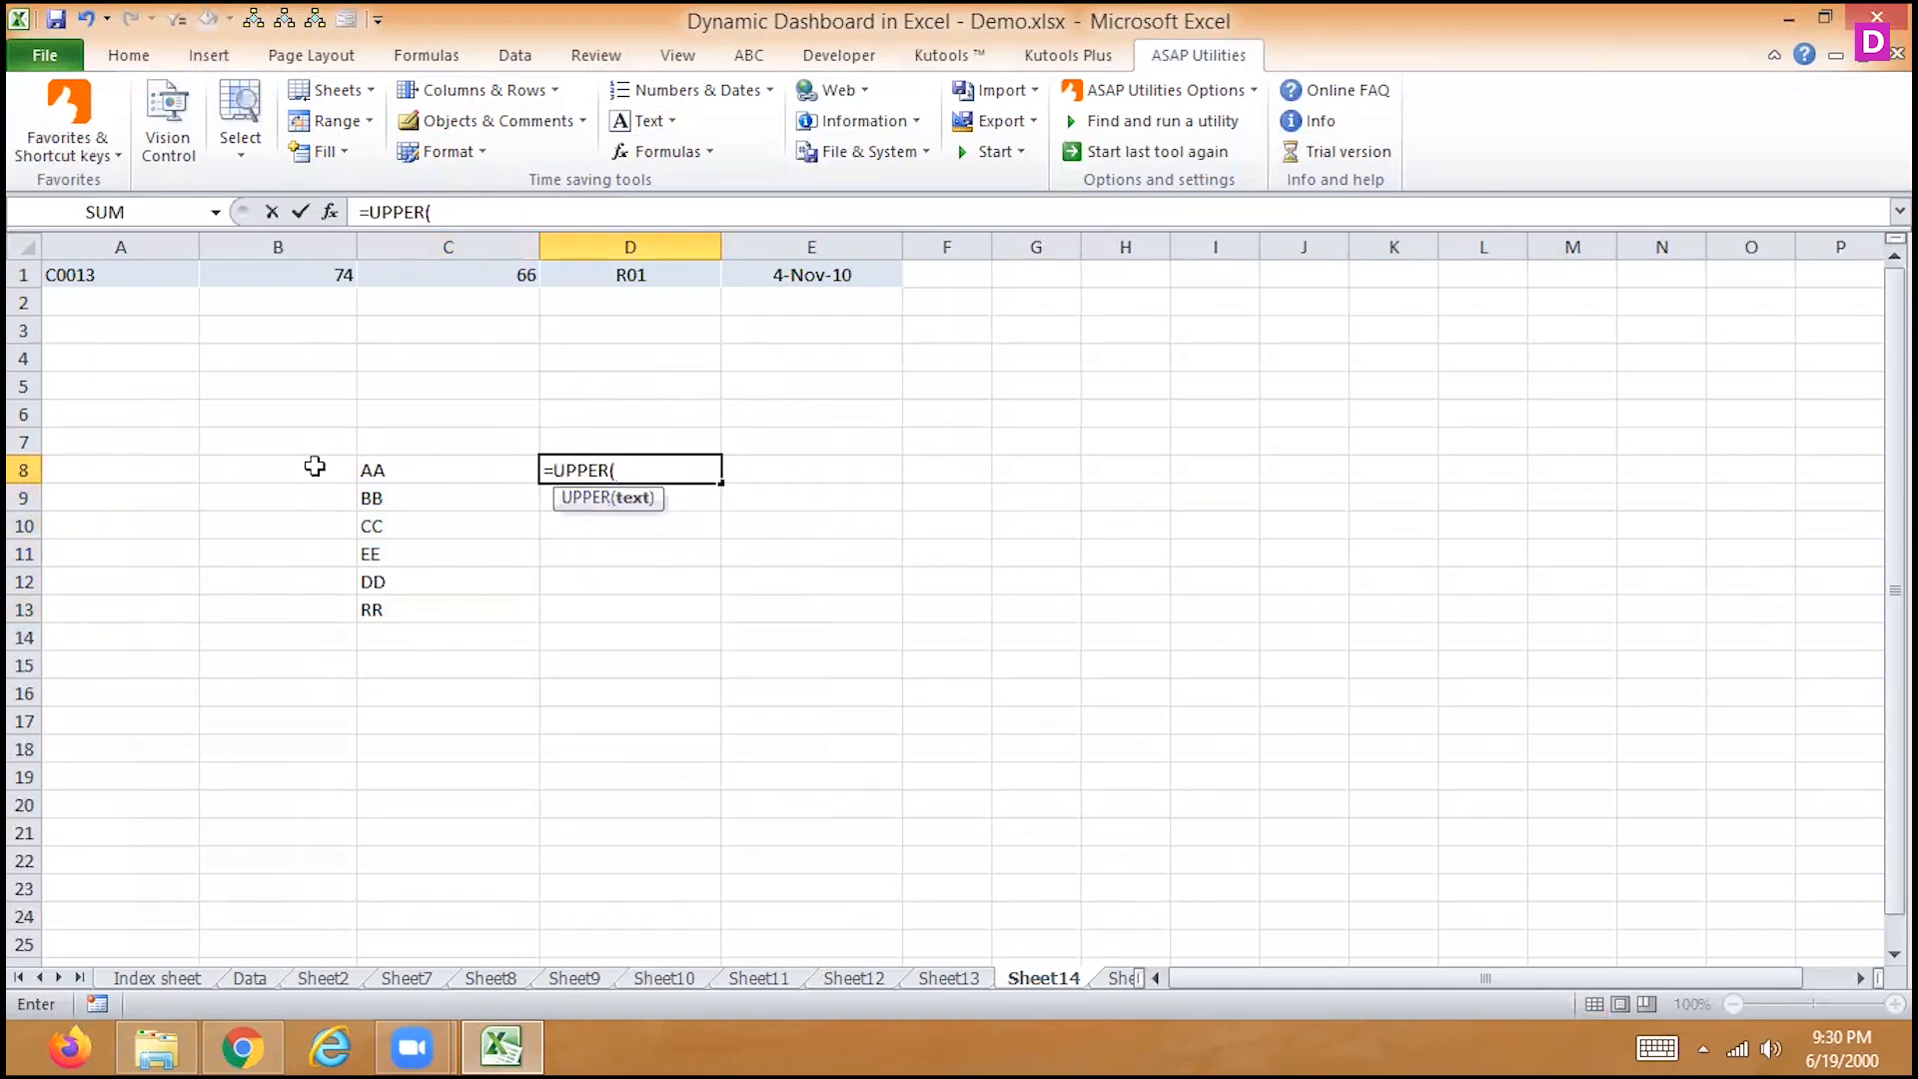
left_click(263, 474)
key("Return")
key("Up")
left_click(264, 474)
type("zz")
key("Return")
key("Right")
key("Right")
key("Up")
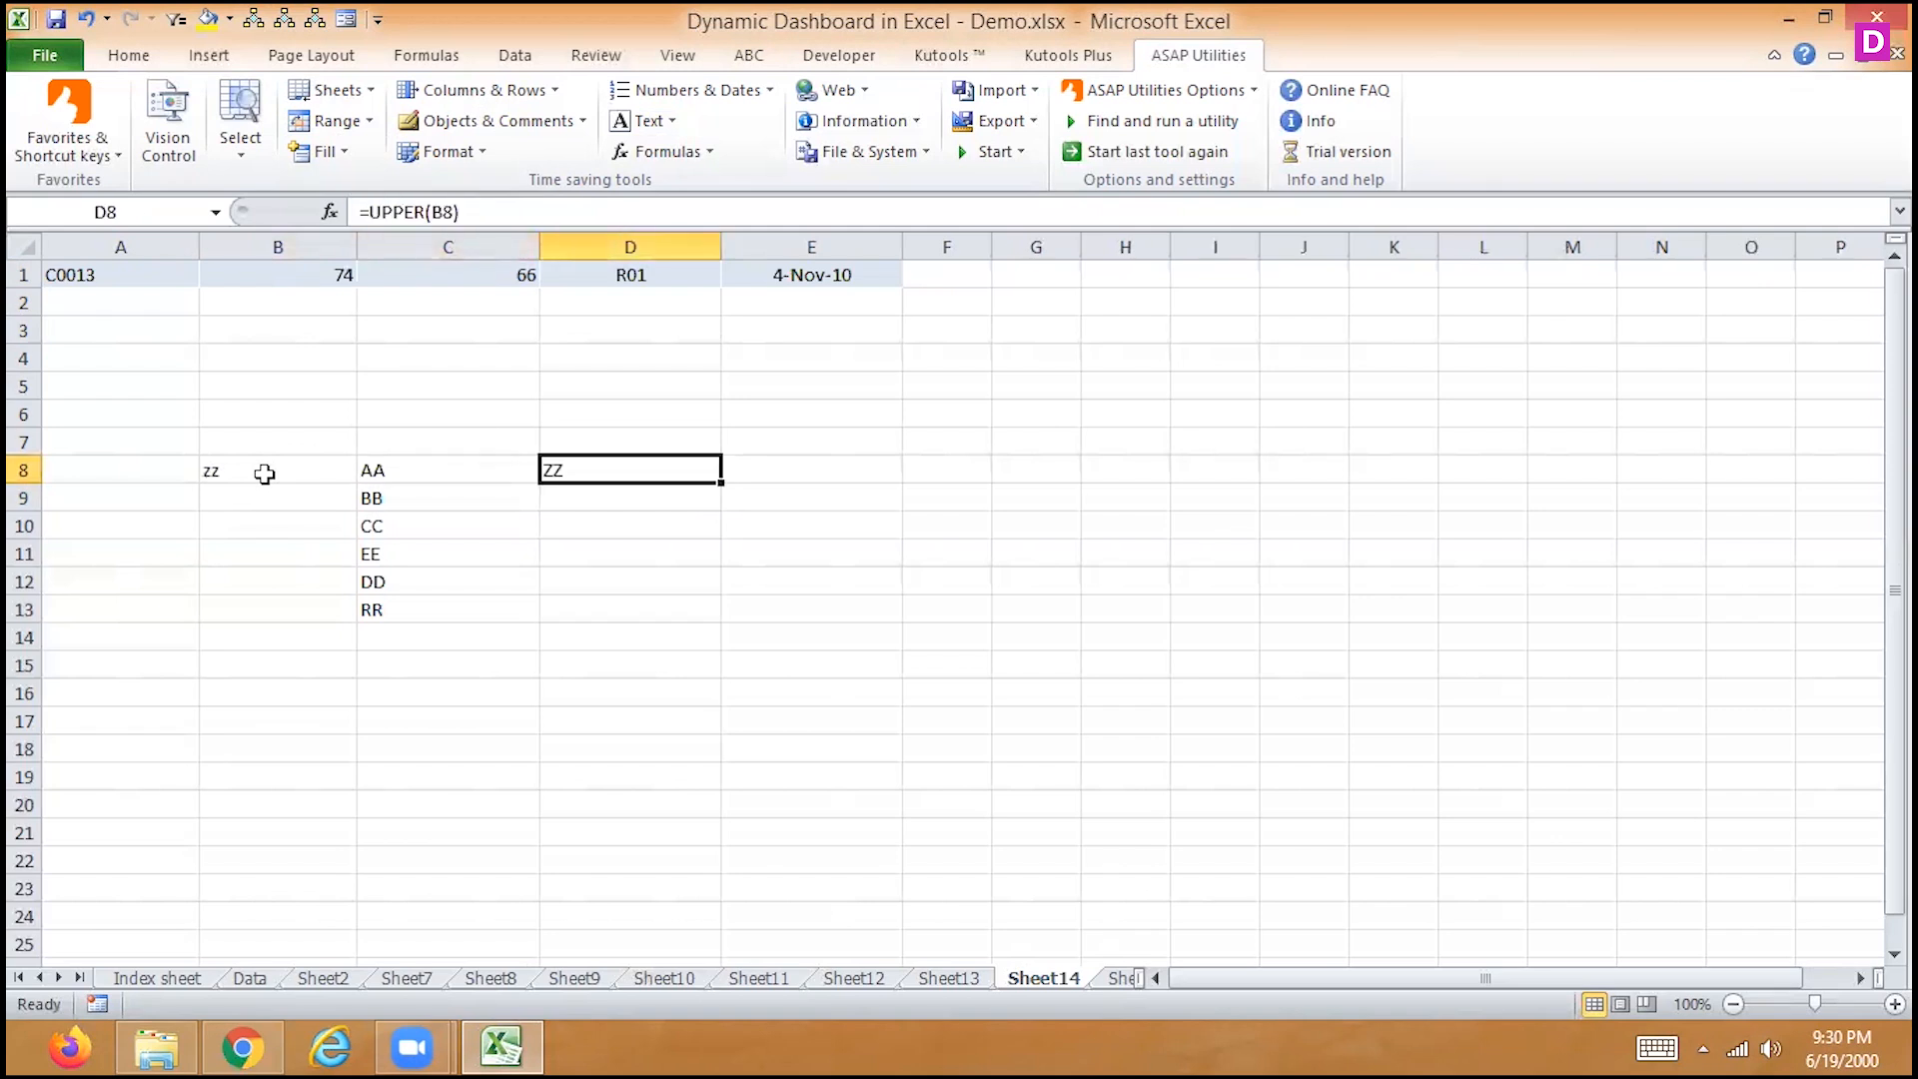
Replace D8's formula with =LOWER(C8)
type("=lowe")
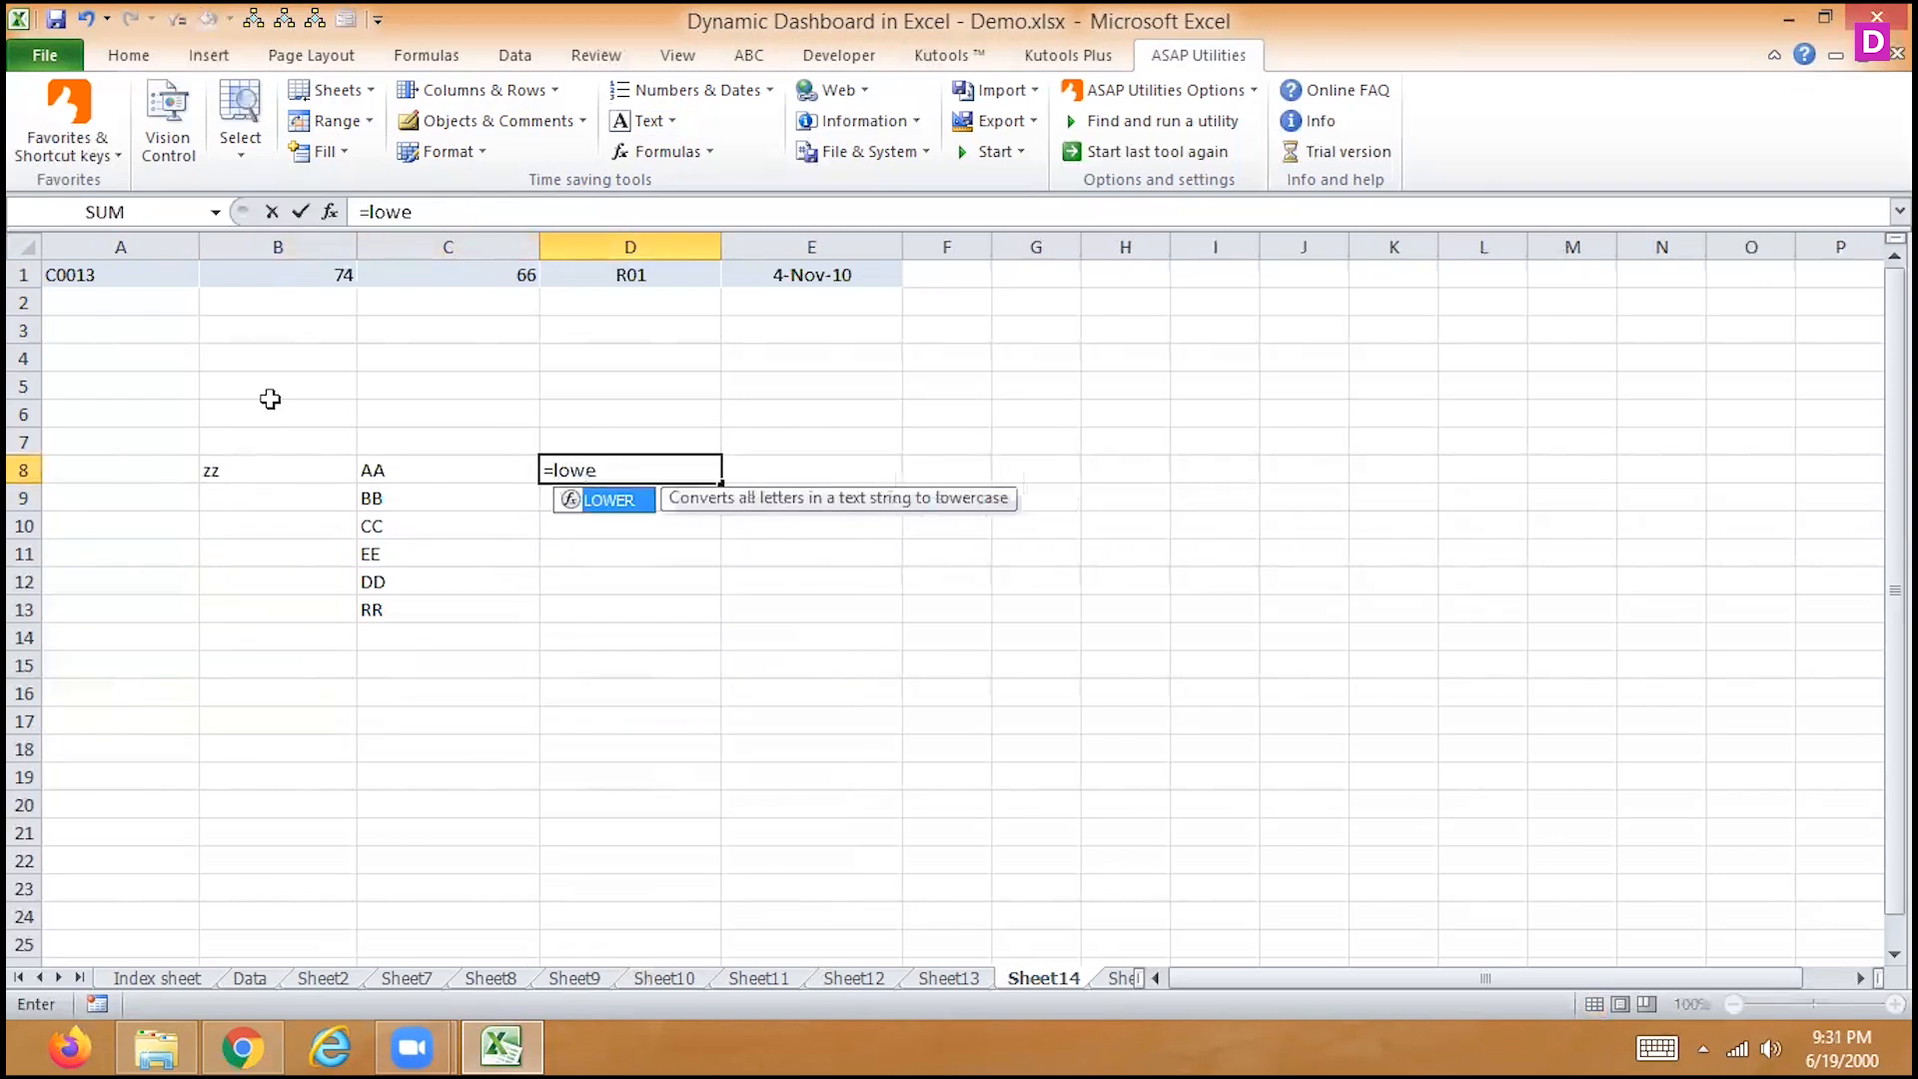
double_click(617, 502)
left_click(415, 472)
key("Return")
key("Up")
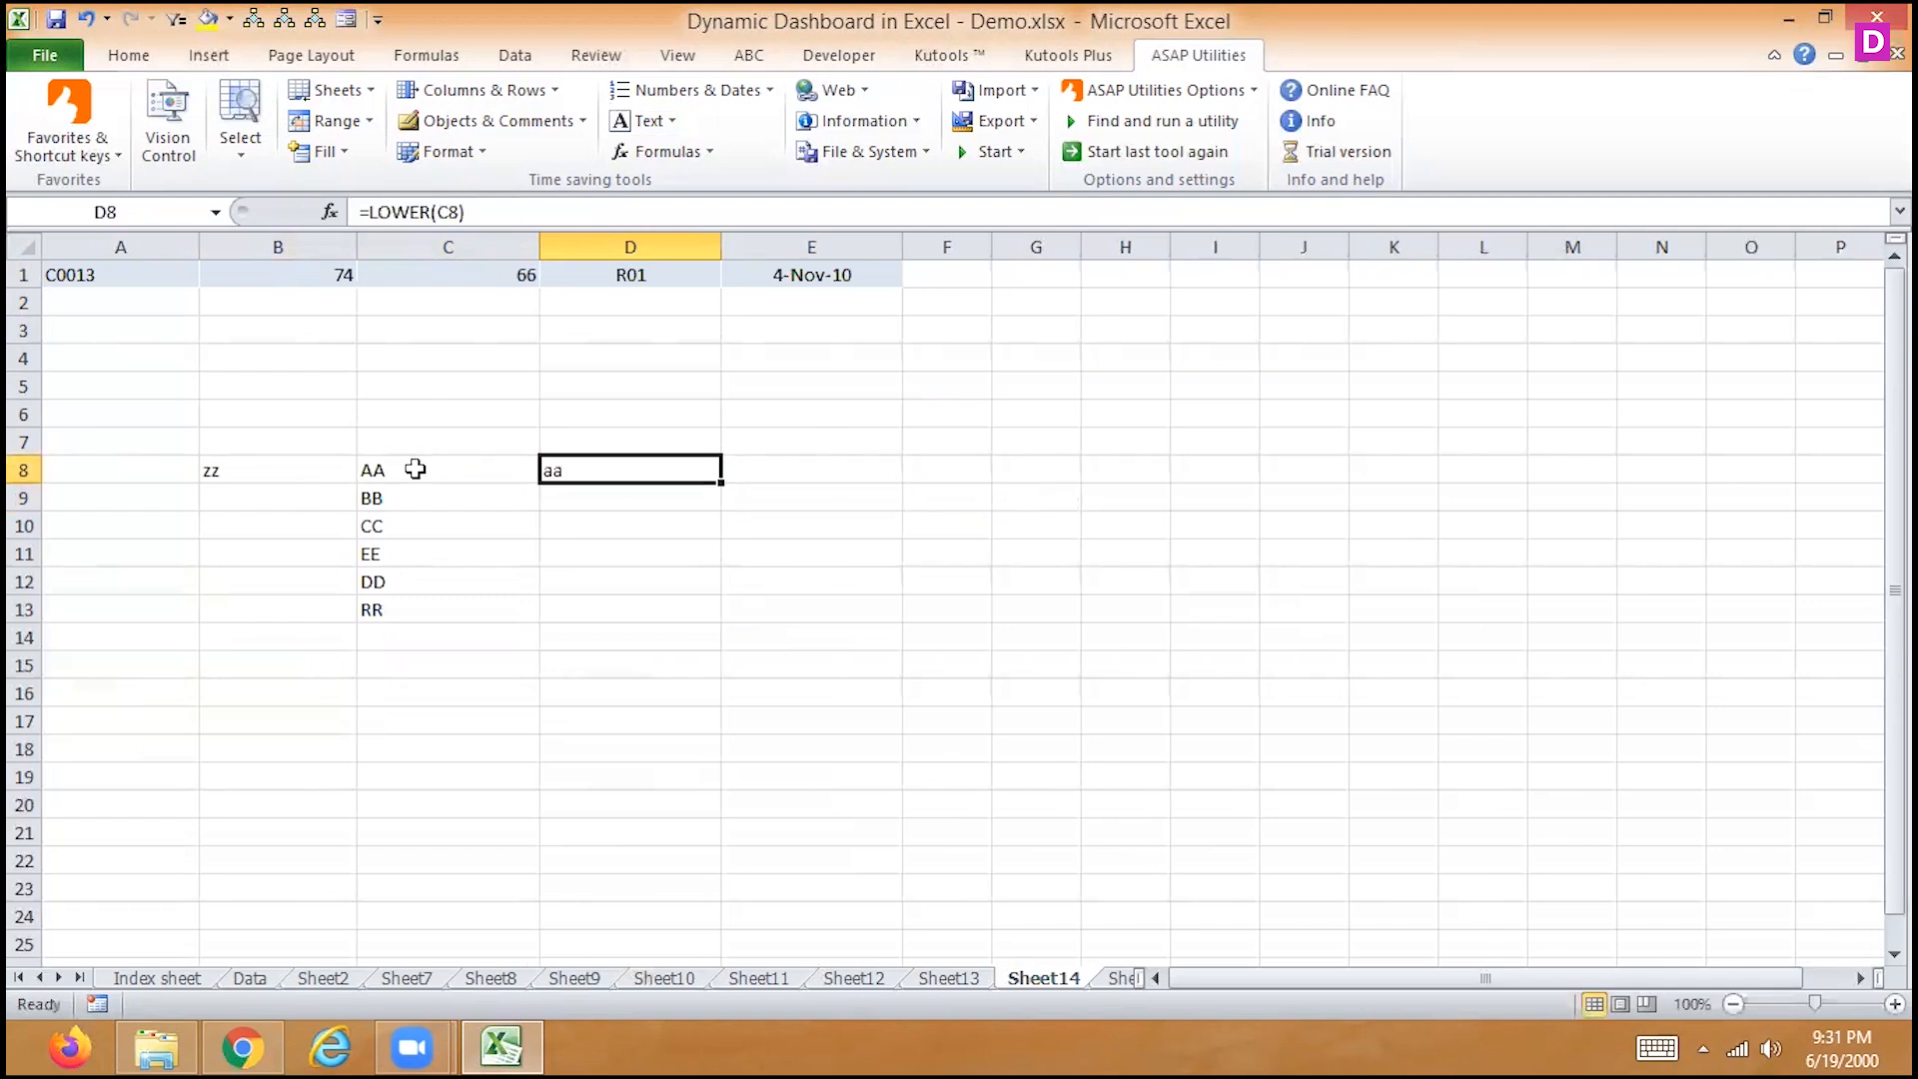
Replace D8's formula with =PROPER(C8), giving Aa
type("=prope")
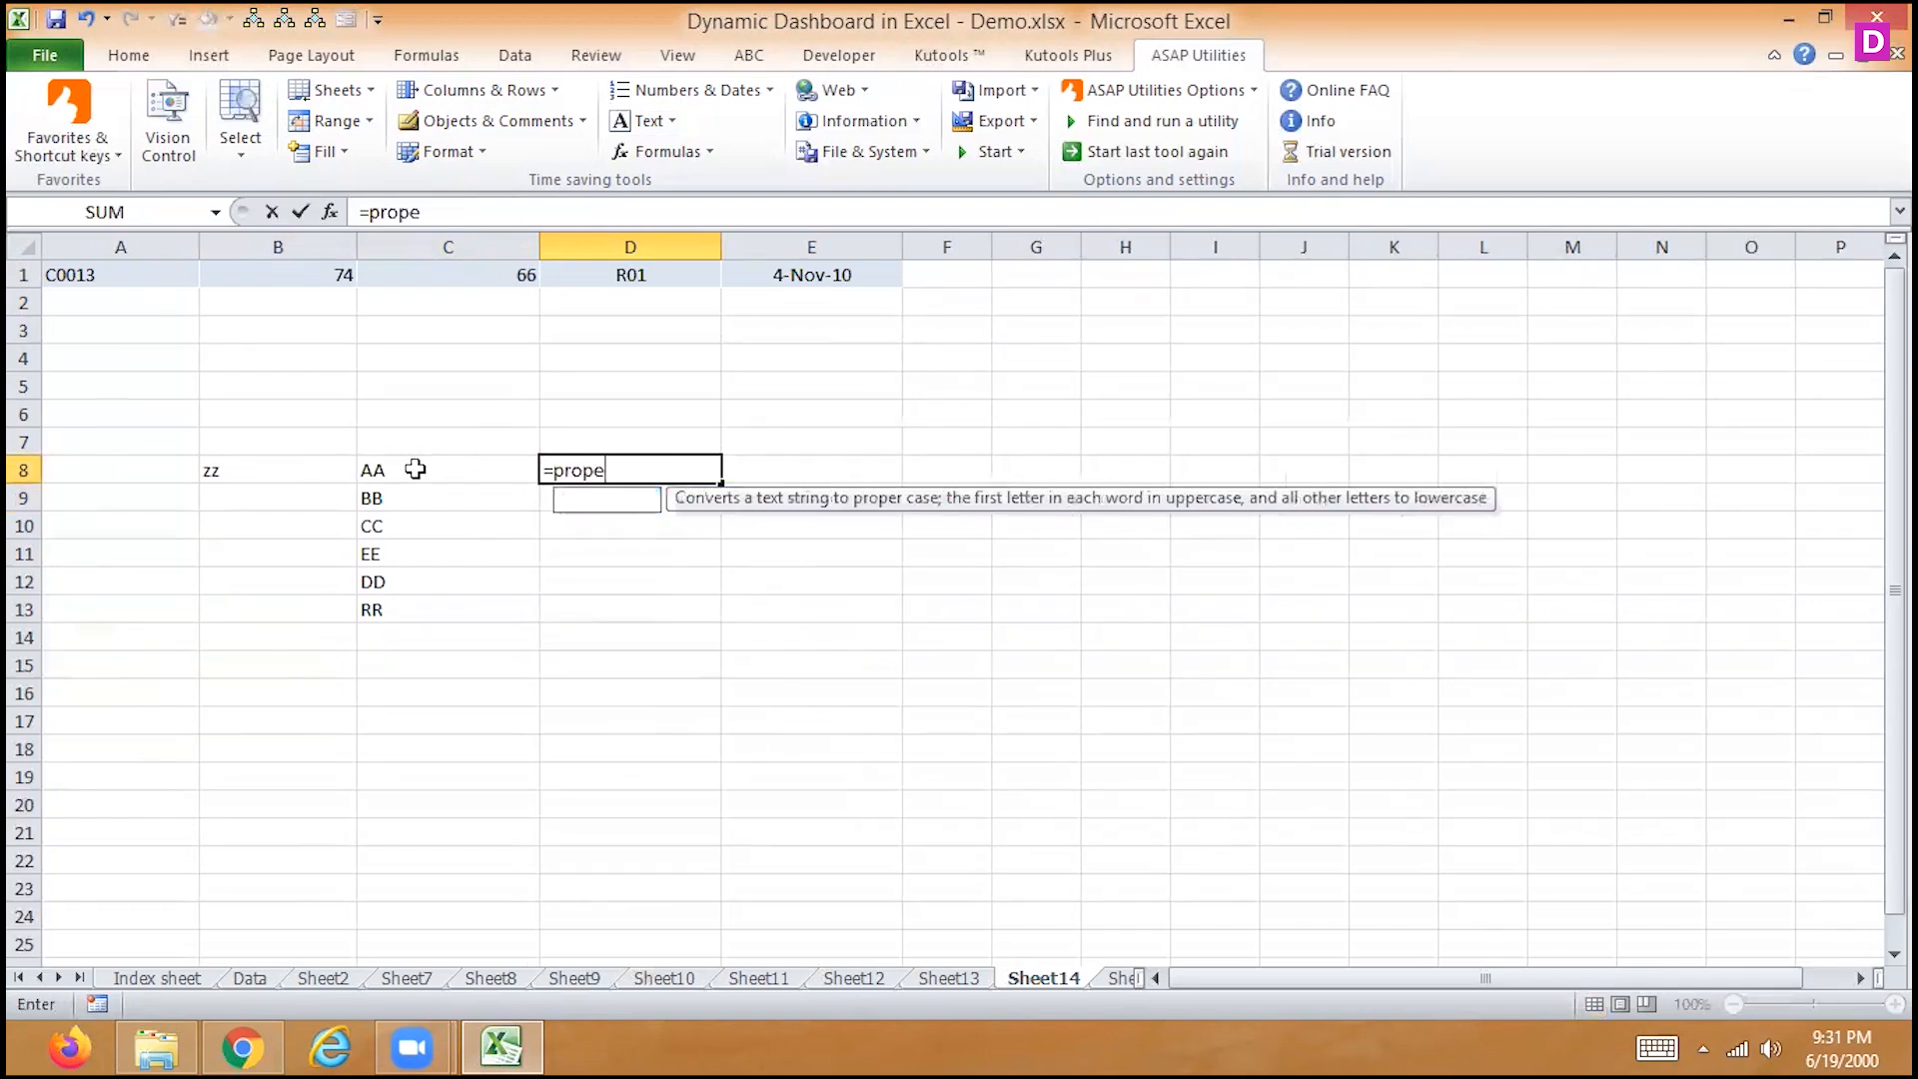
type("r(")
left_click(385, 471)
key("Return")
key("Up")
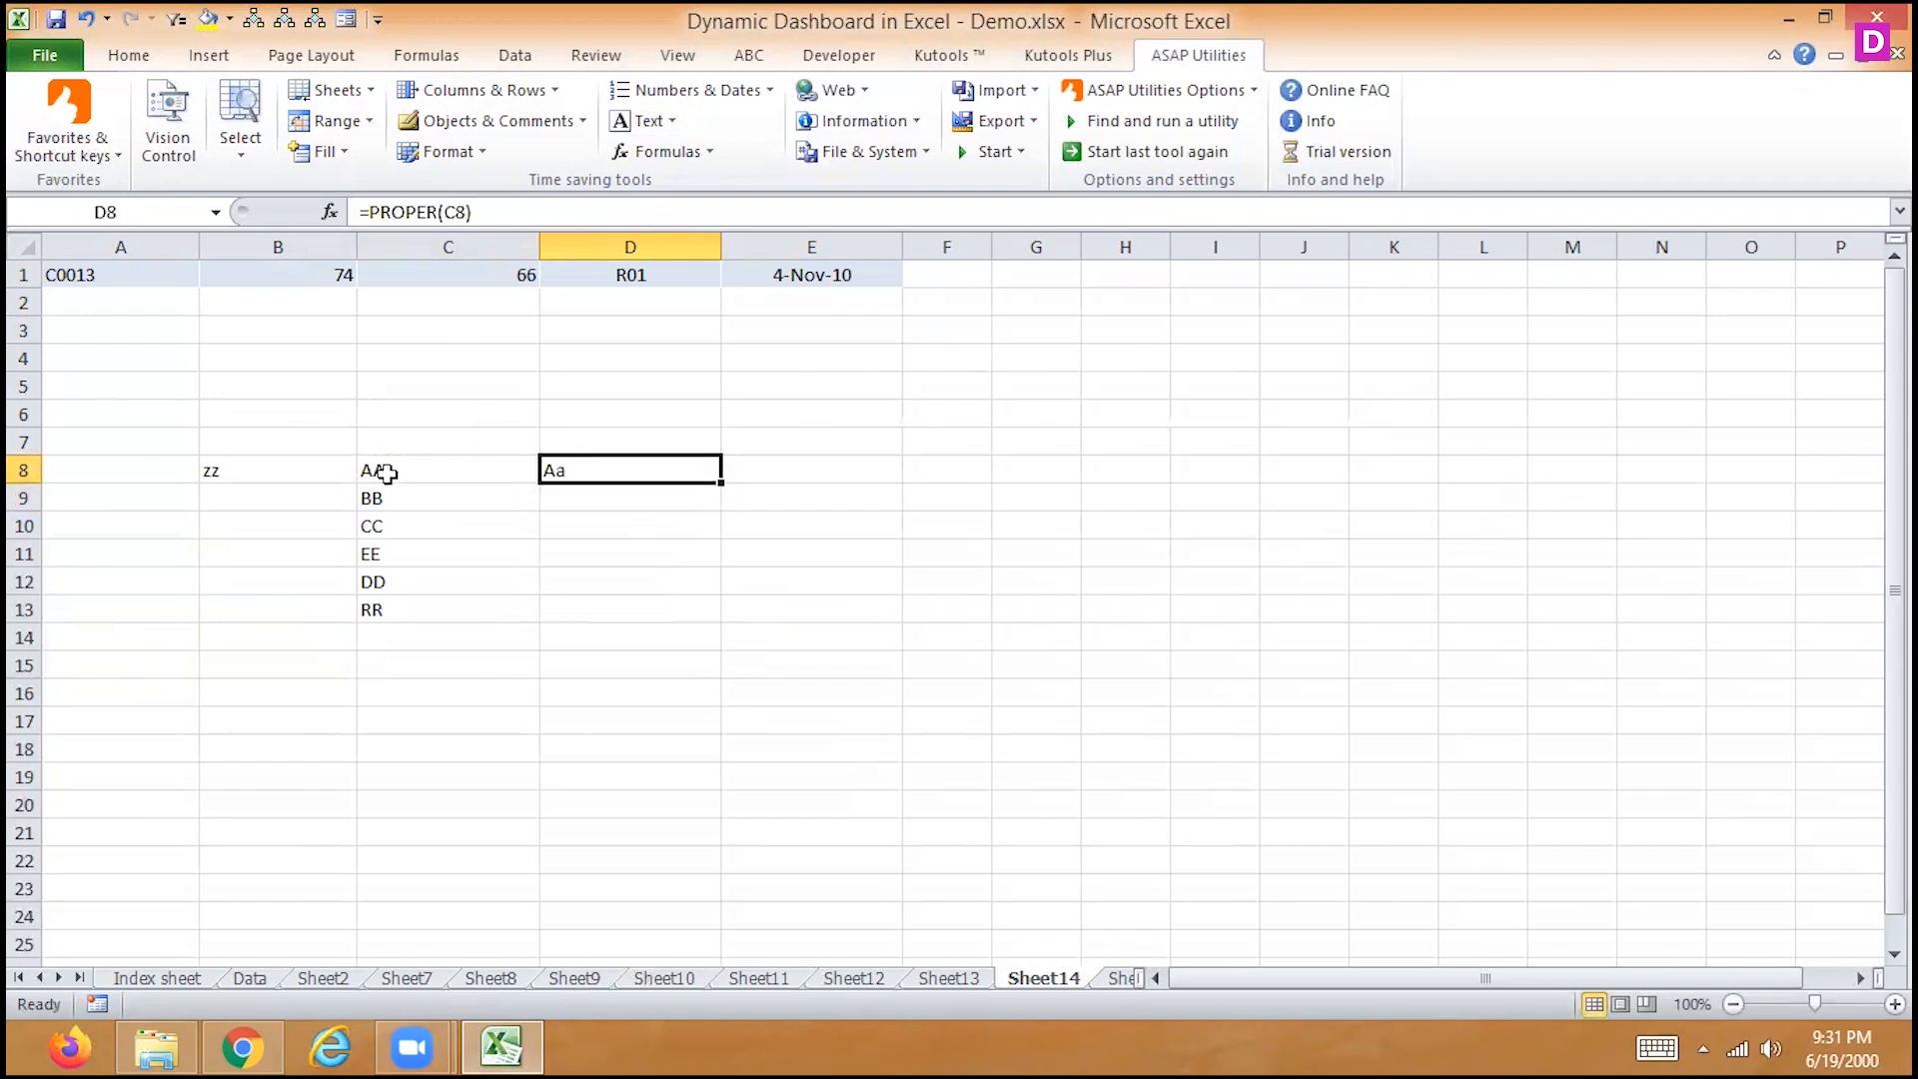
left_click(494, 92)
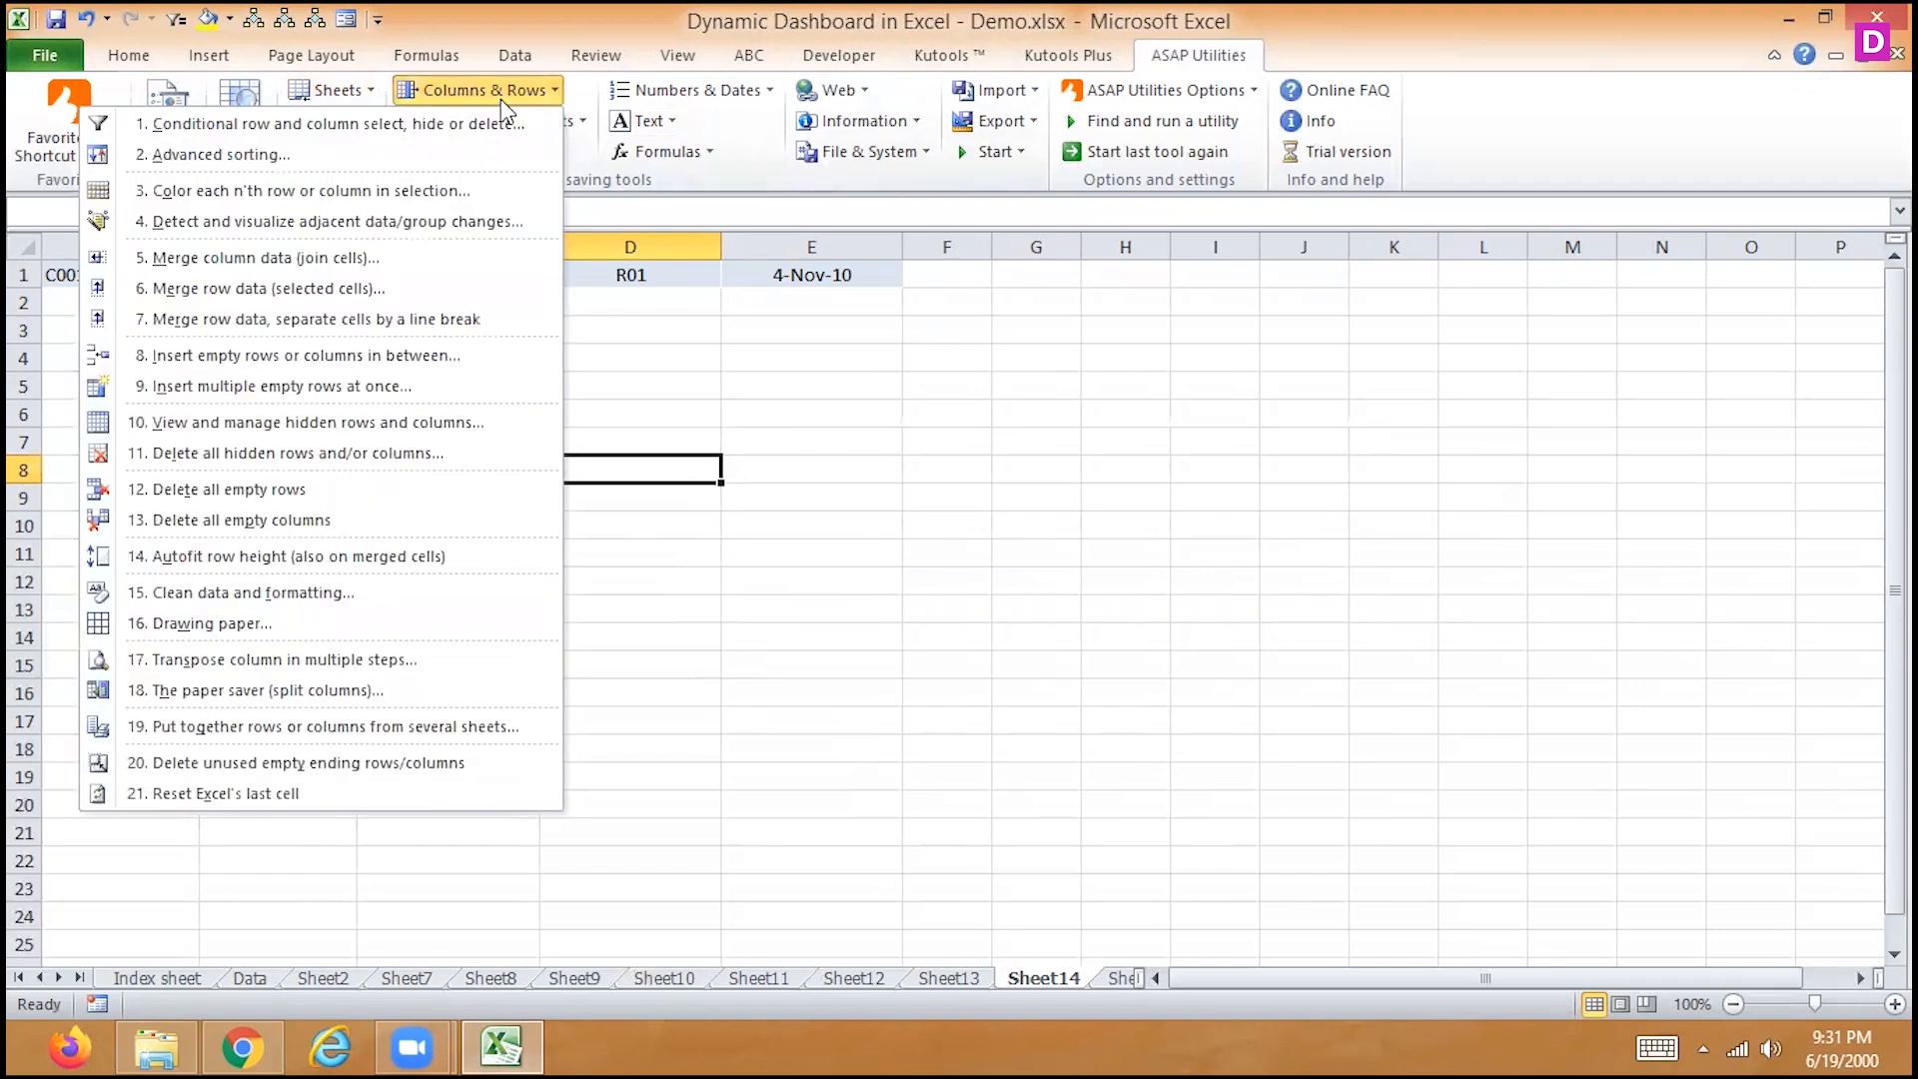
Browse the ASAP Utilities Columns & Rows, Format and Text menus, closing each without running a tool
left_click(659, 294)
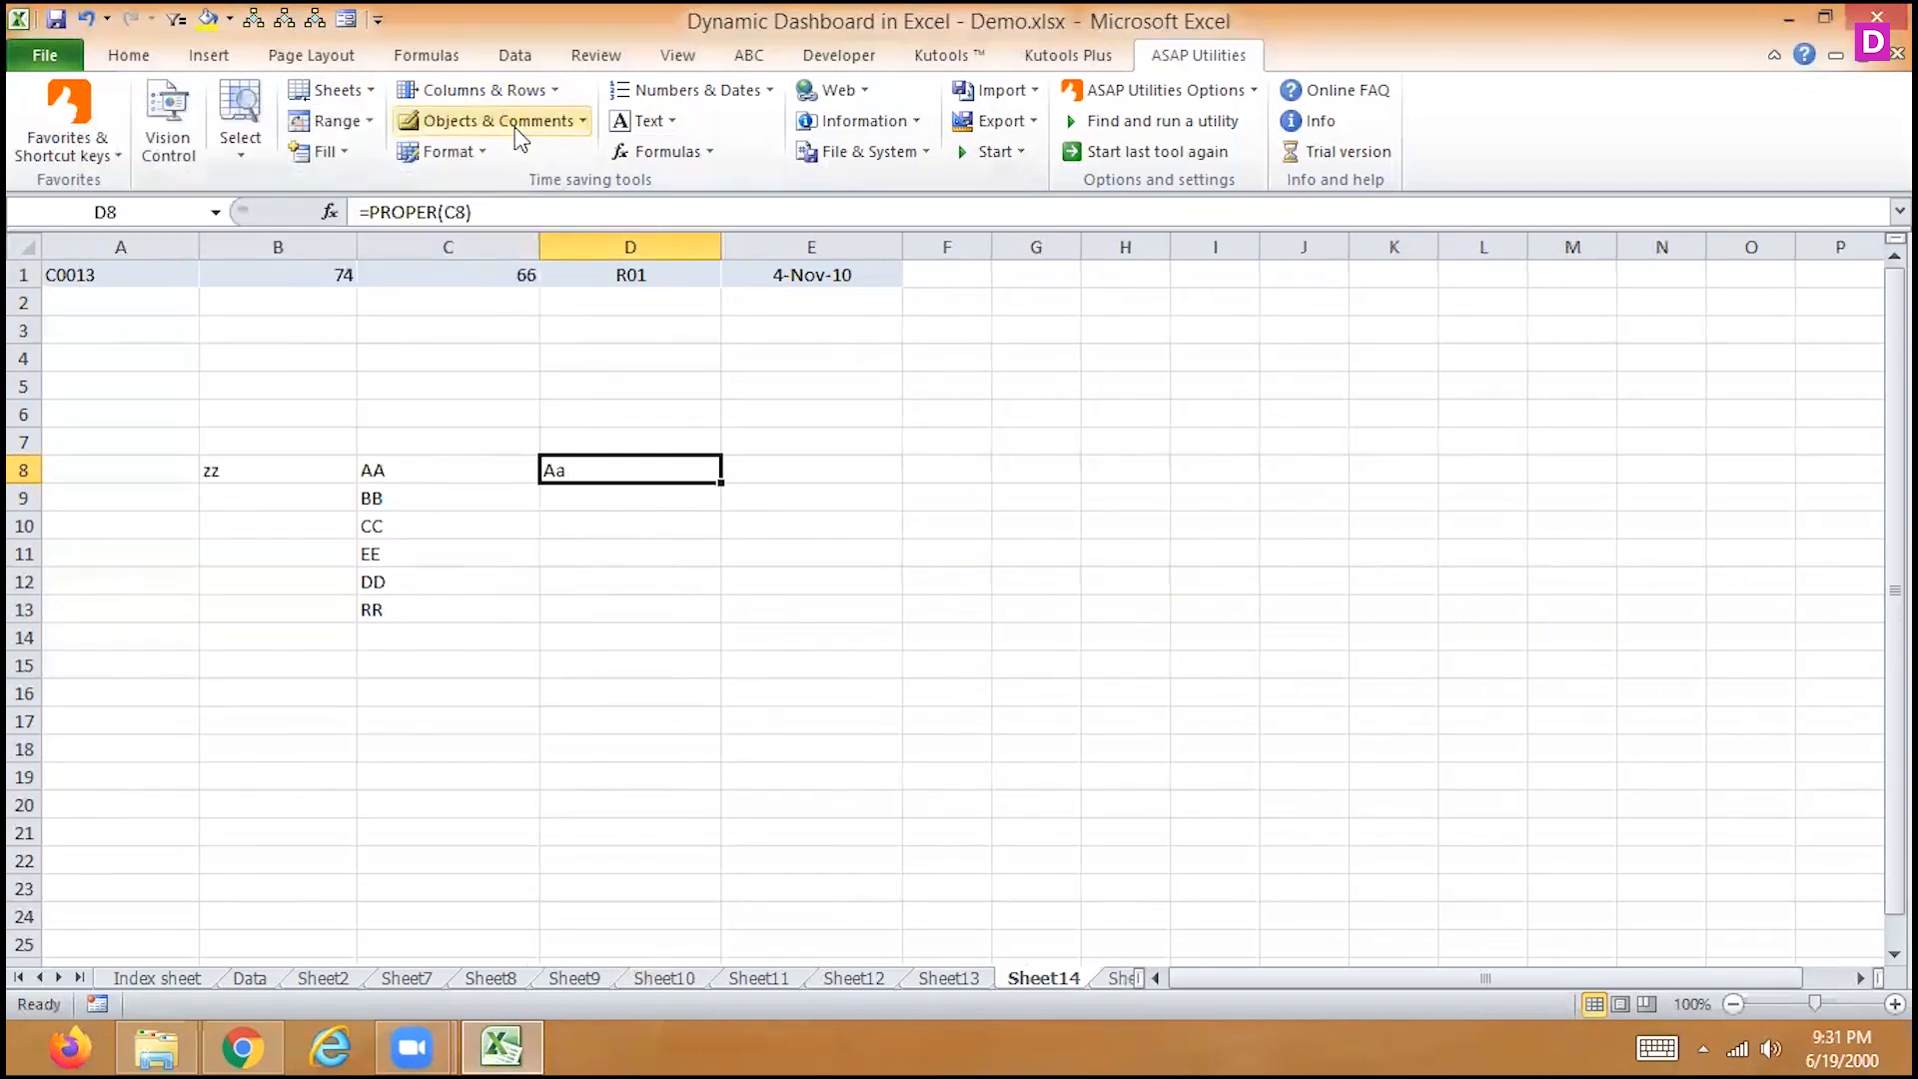
left_click(502, 92)
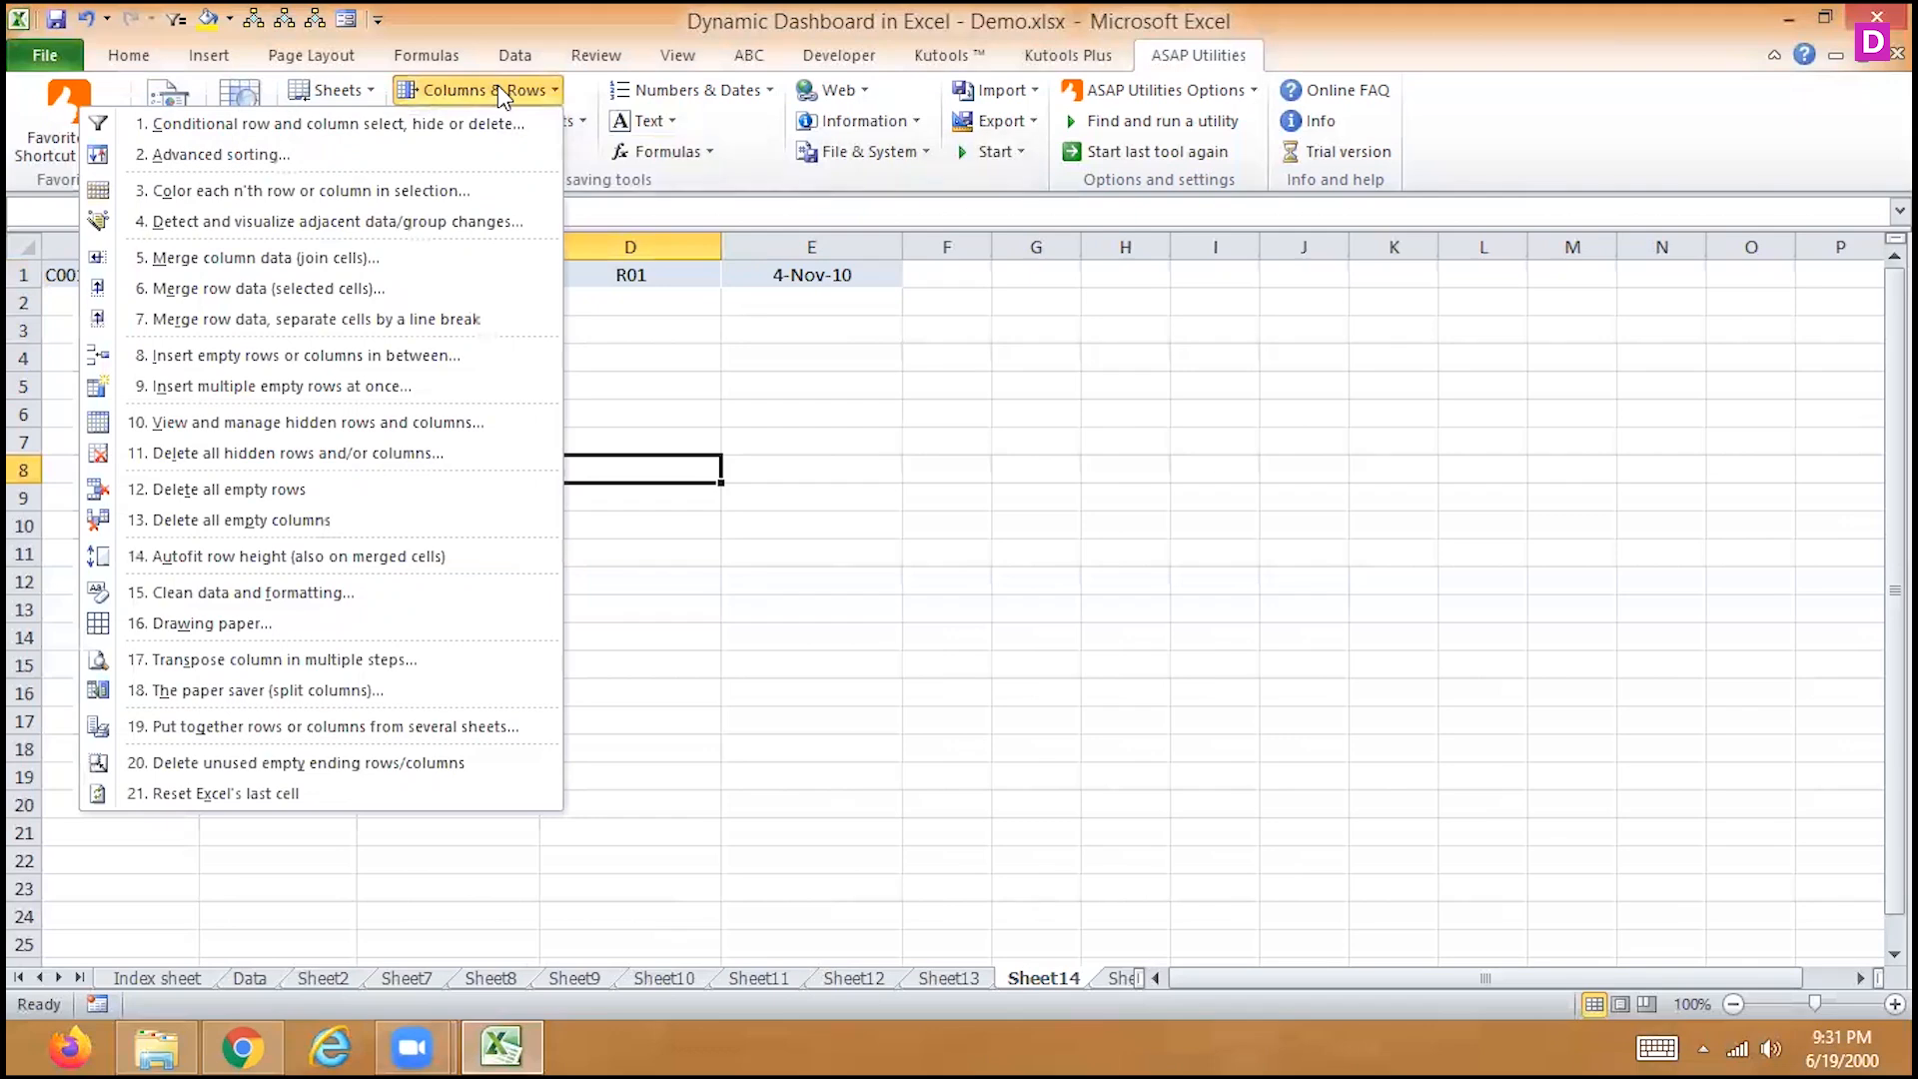
left_click(663, 372)
left_click(440, 152)
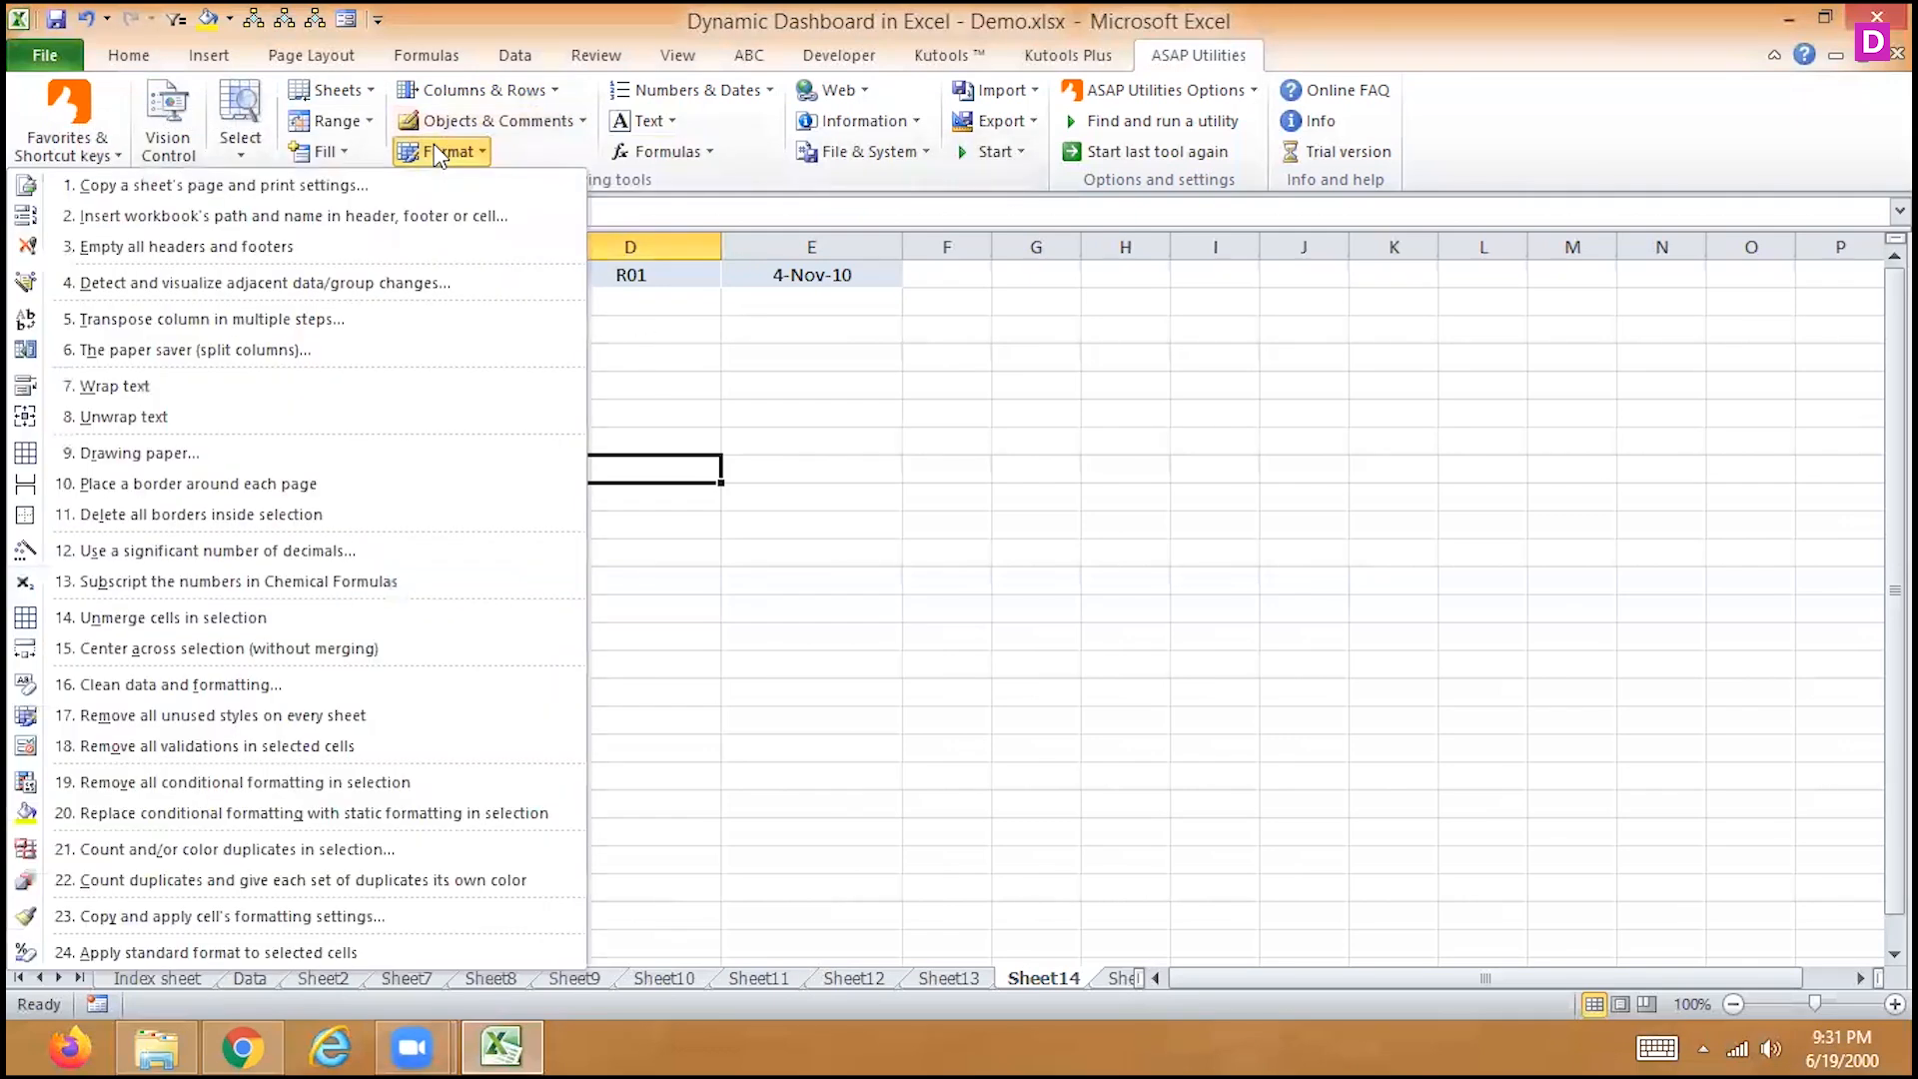
left_click(659, 414)
left_click(495, 90)
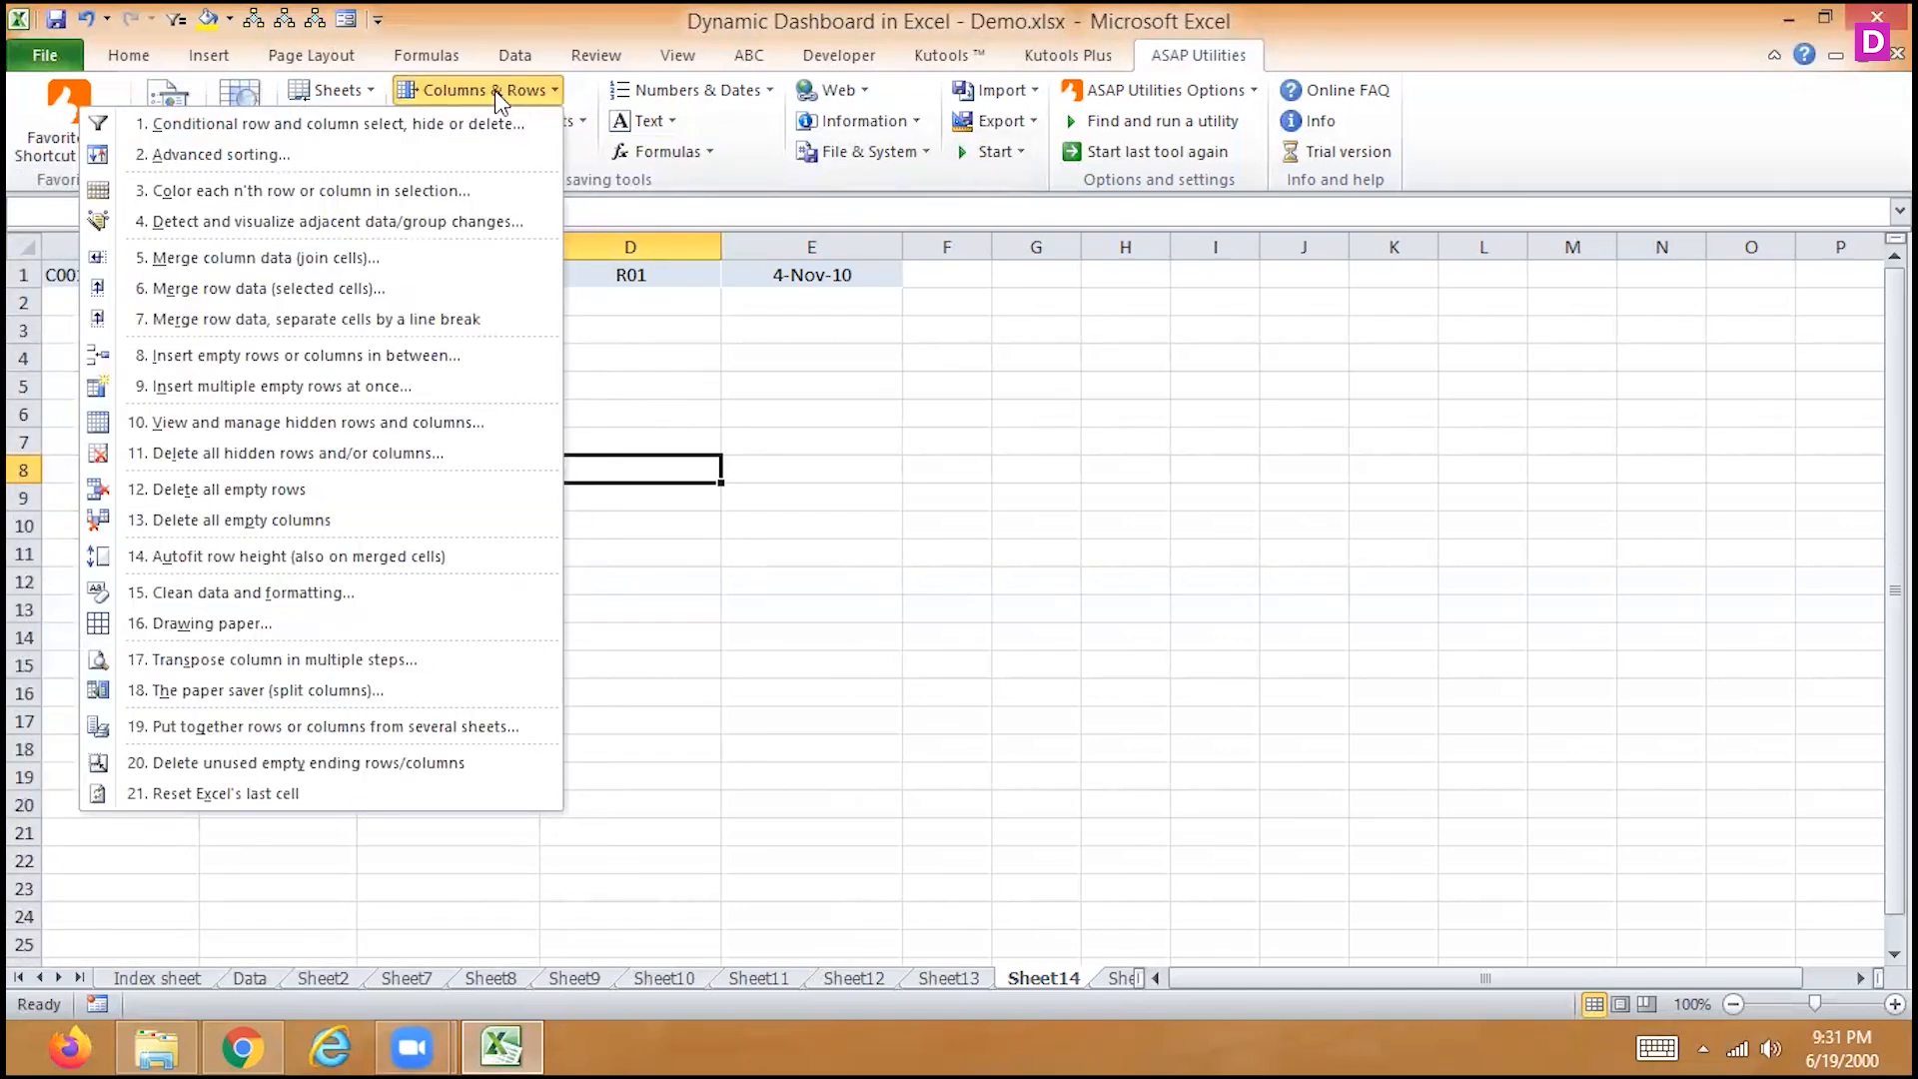
left_click(675, 380)
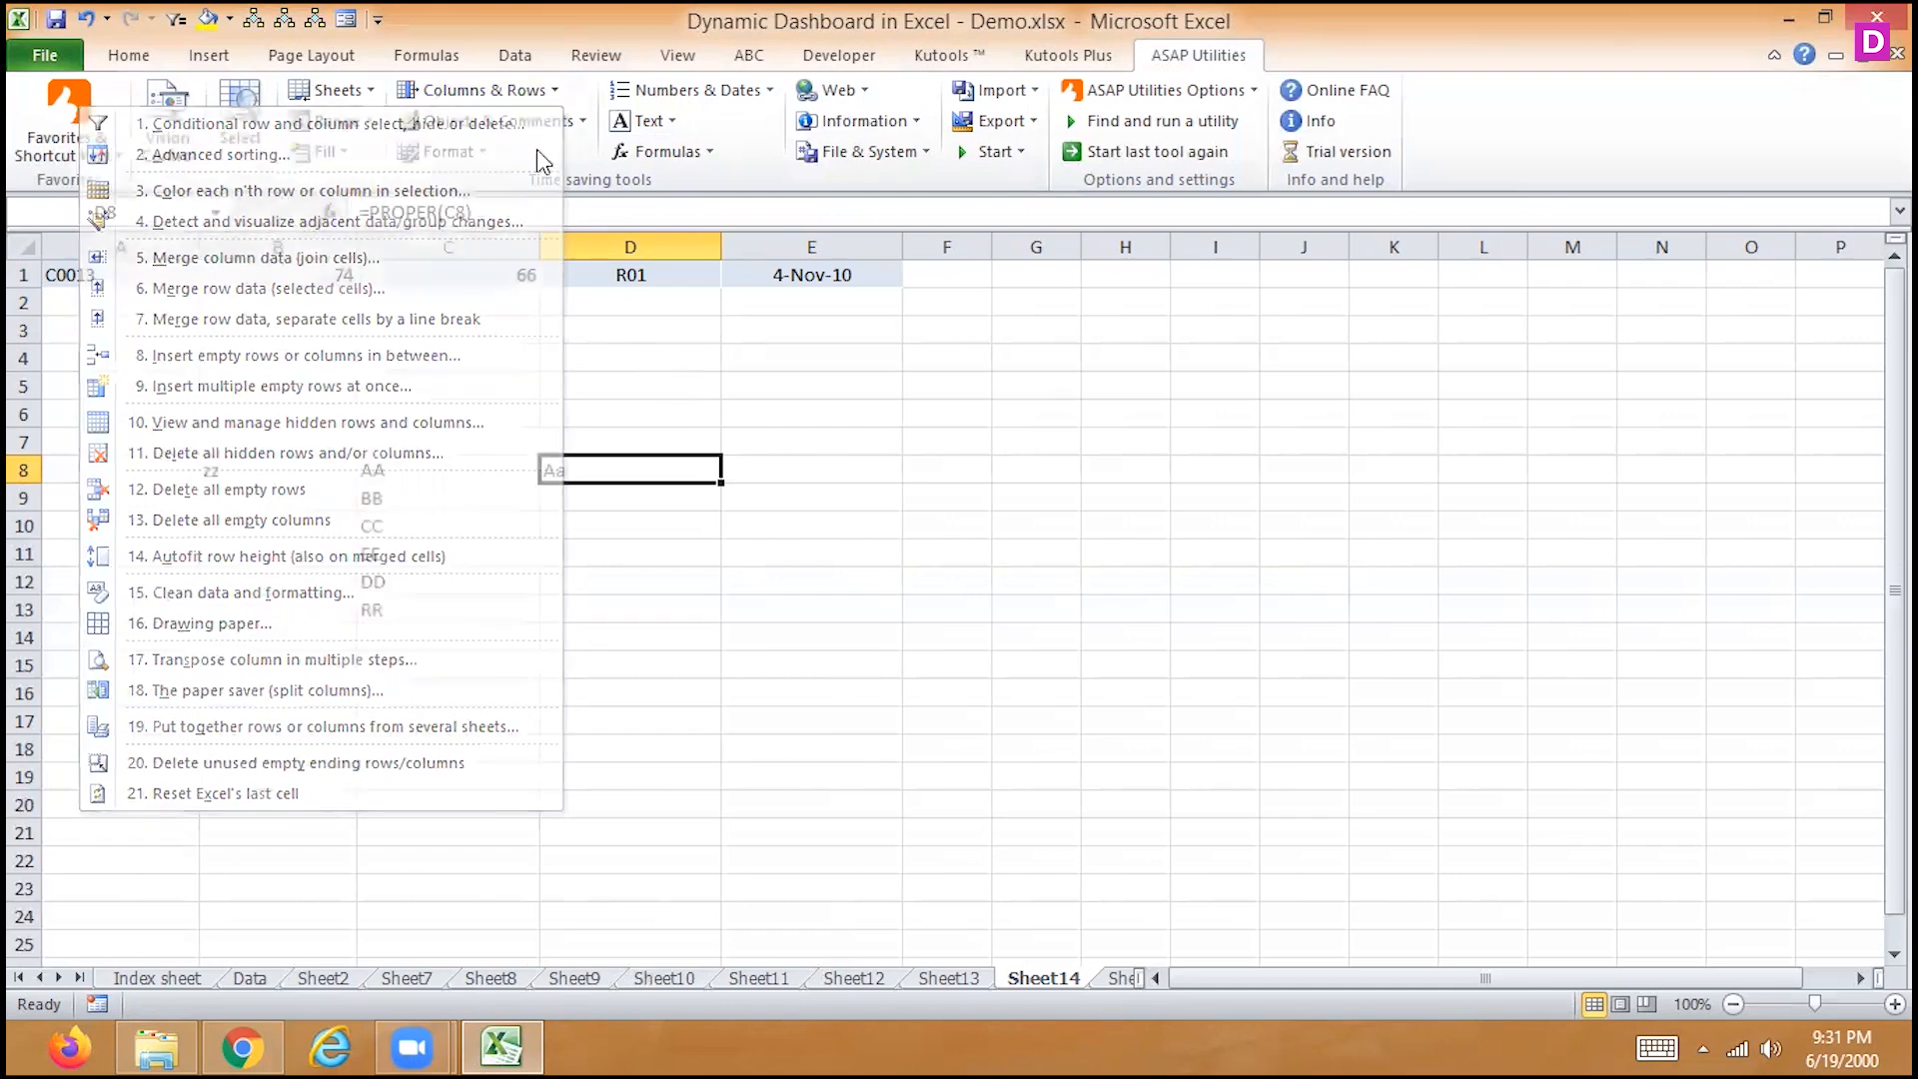
left_click(659, 128)
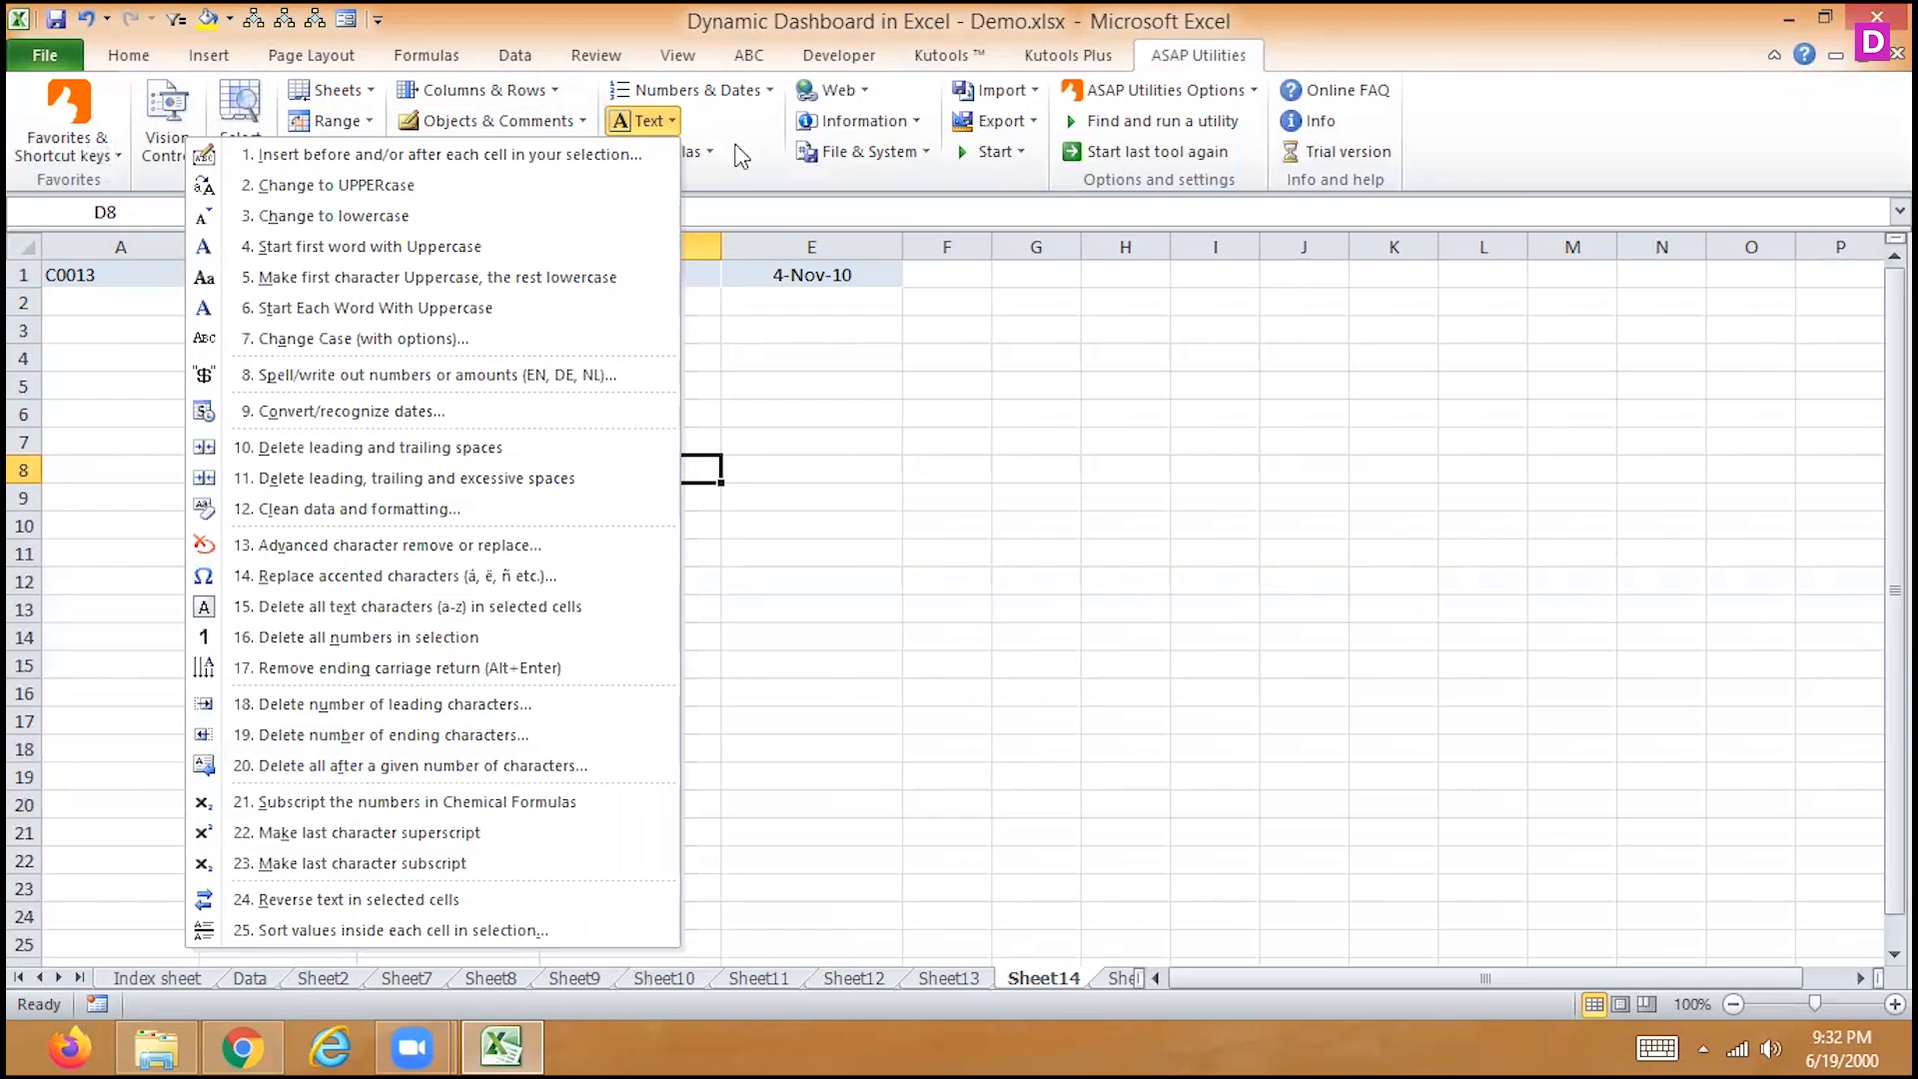
left_click(769, 432)
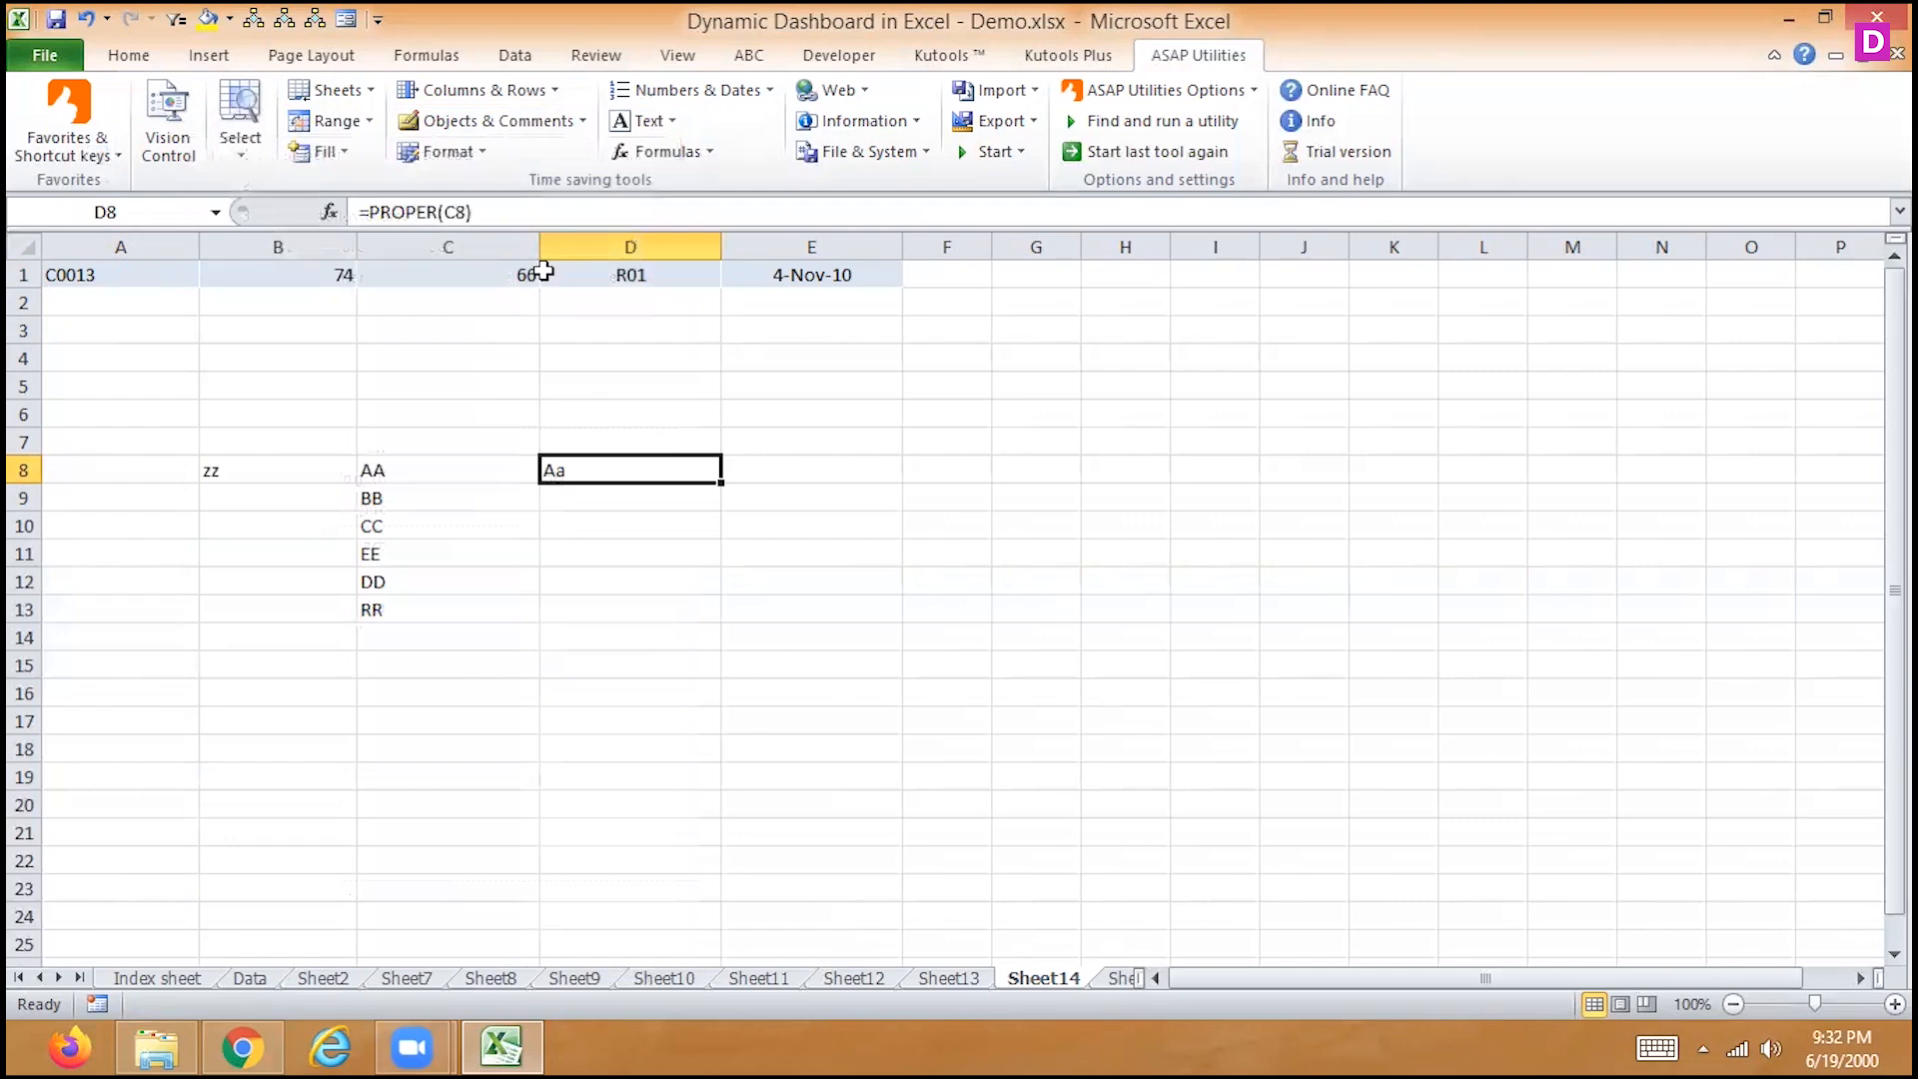
left_click(523, 91)
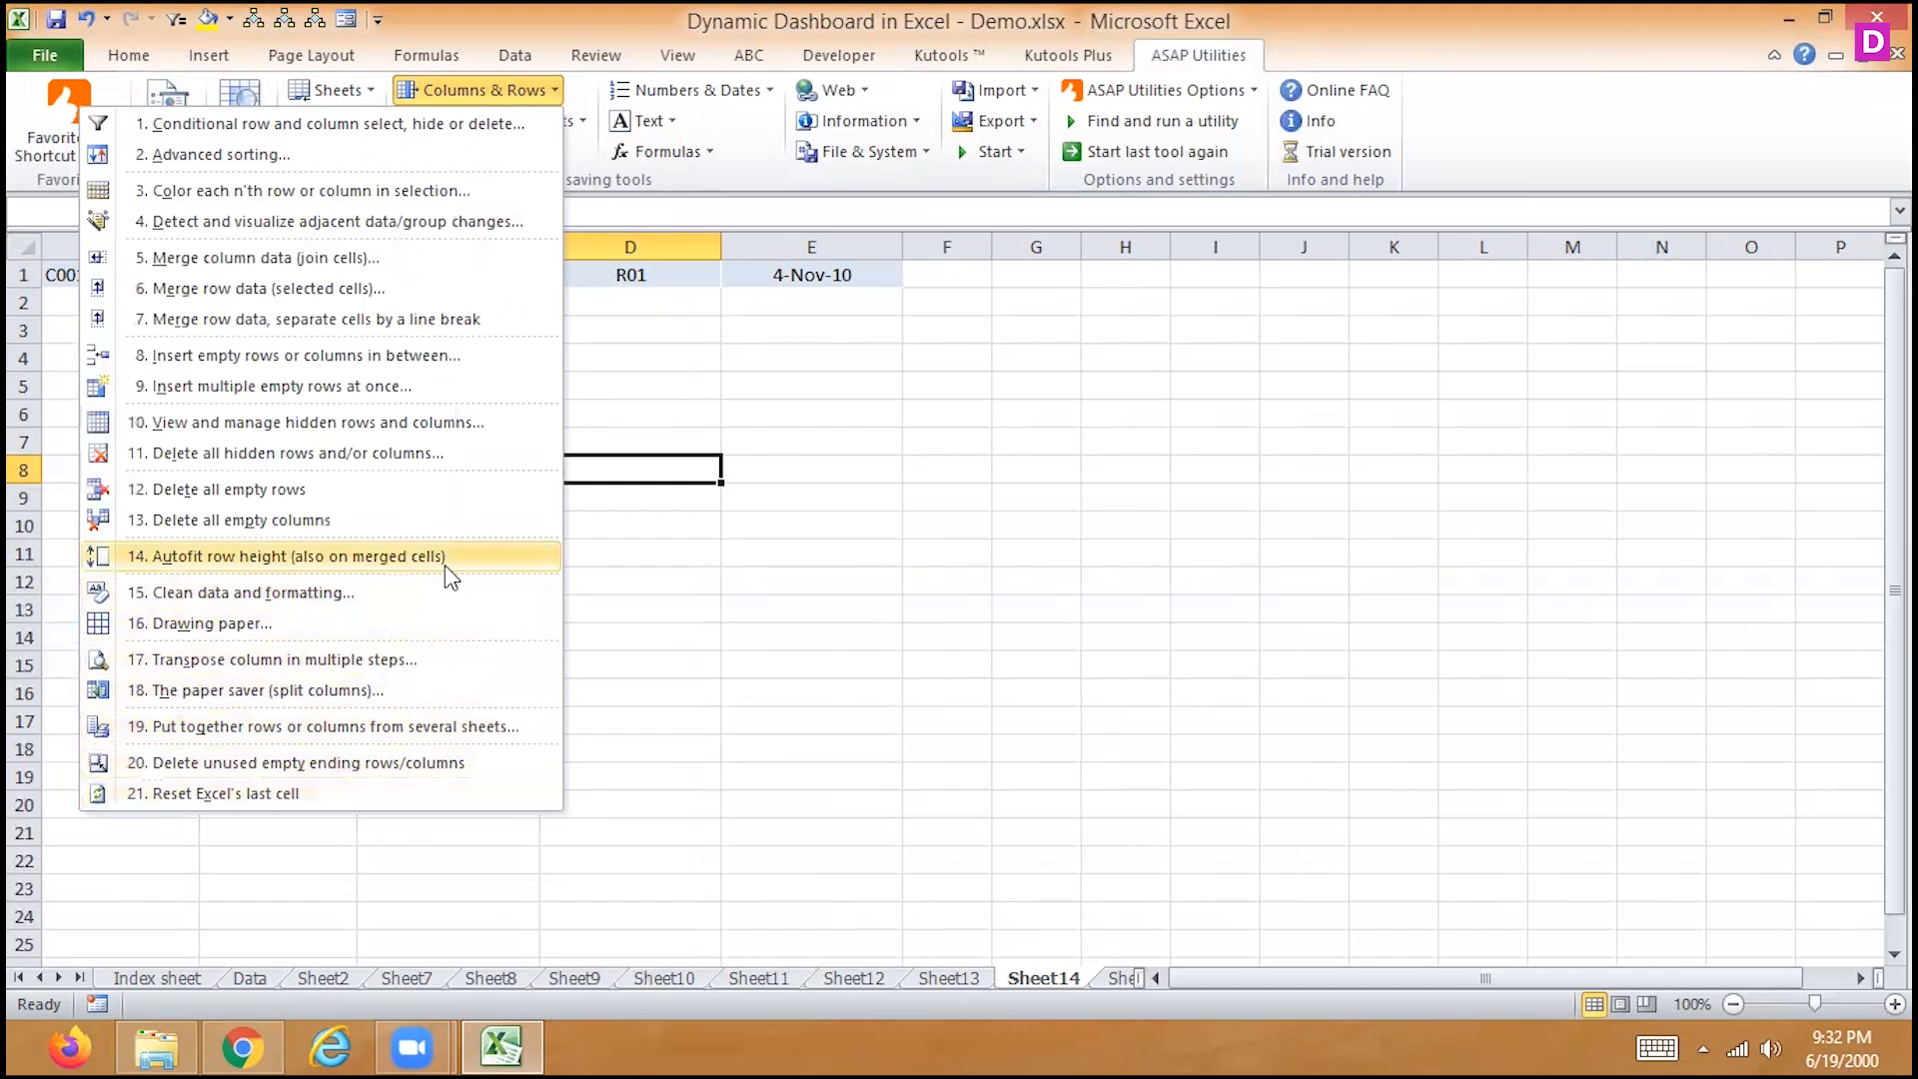
left_click(696, 418)
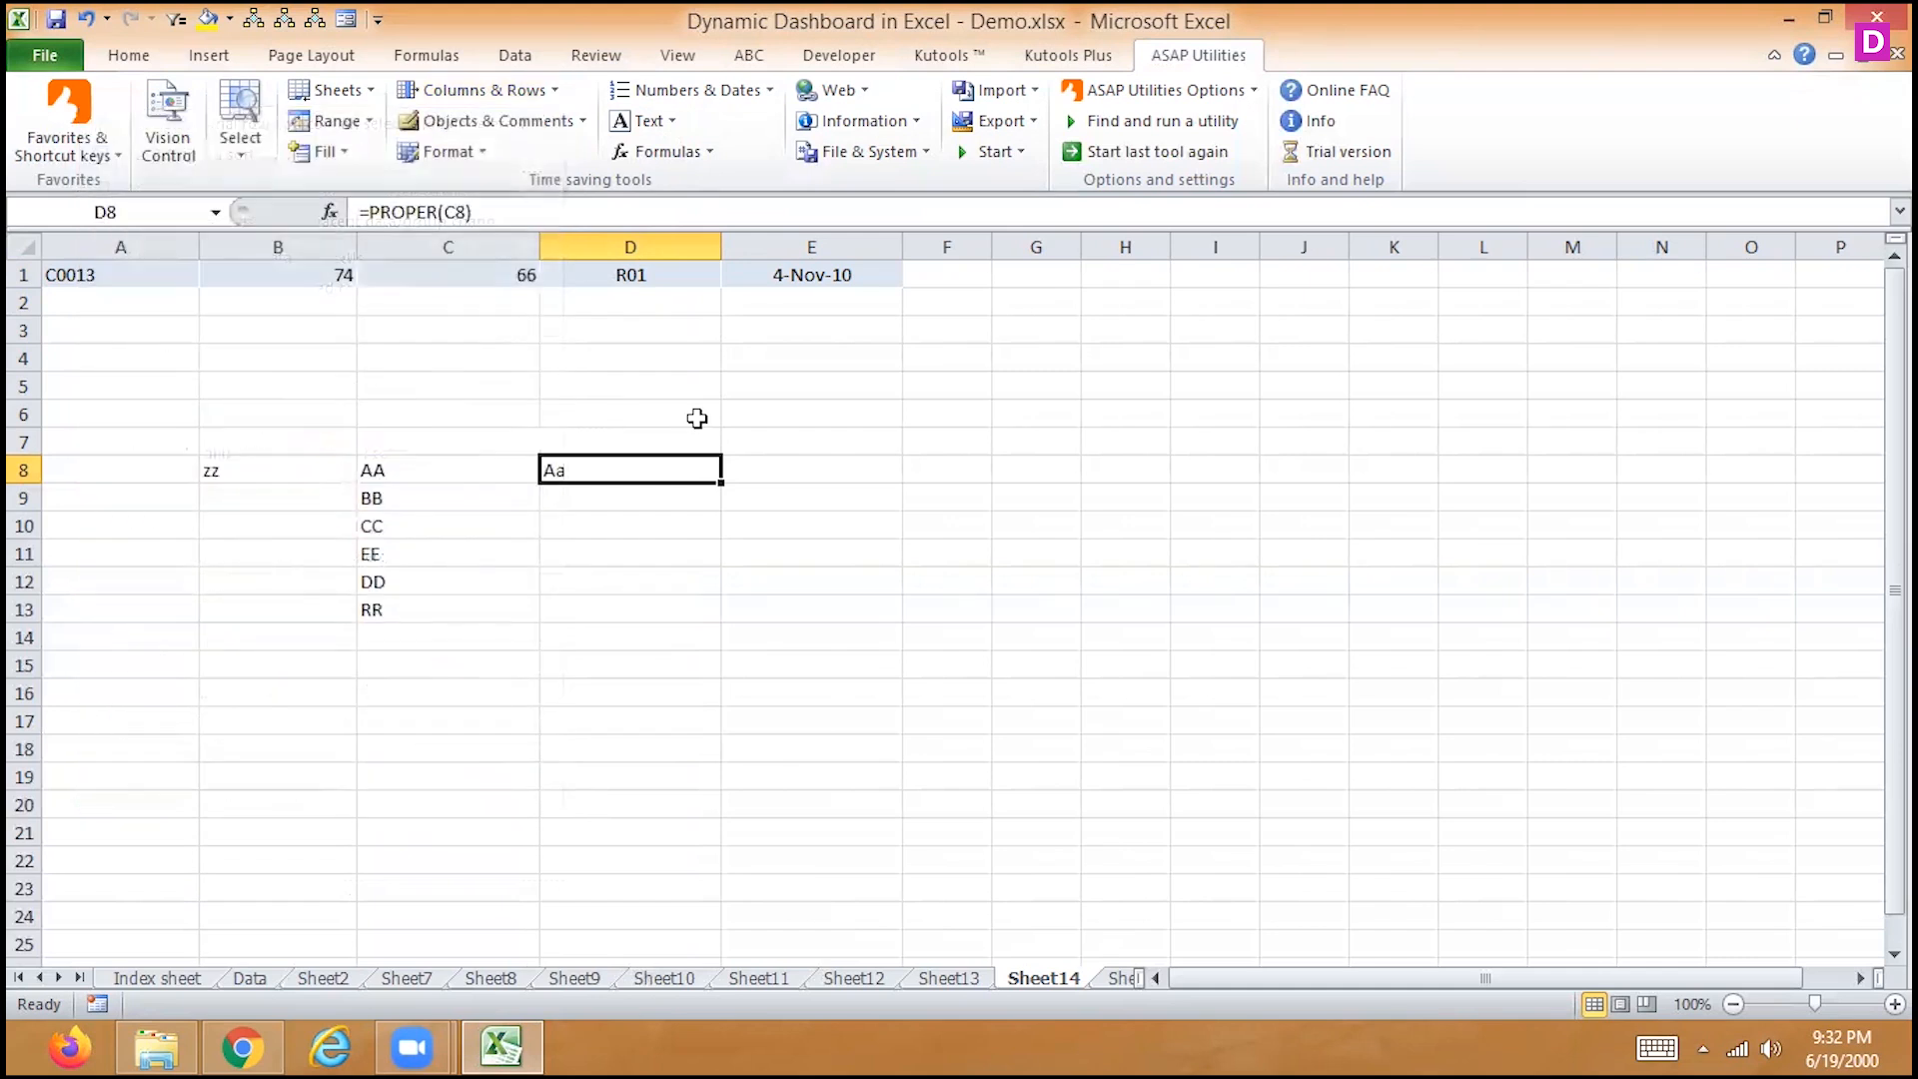